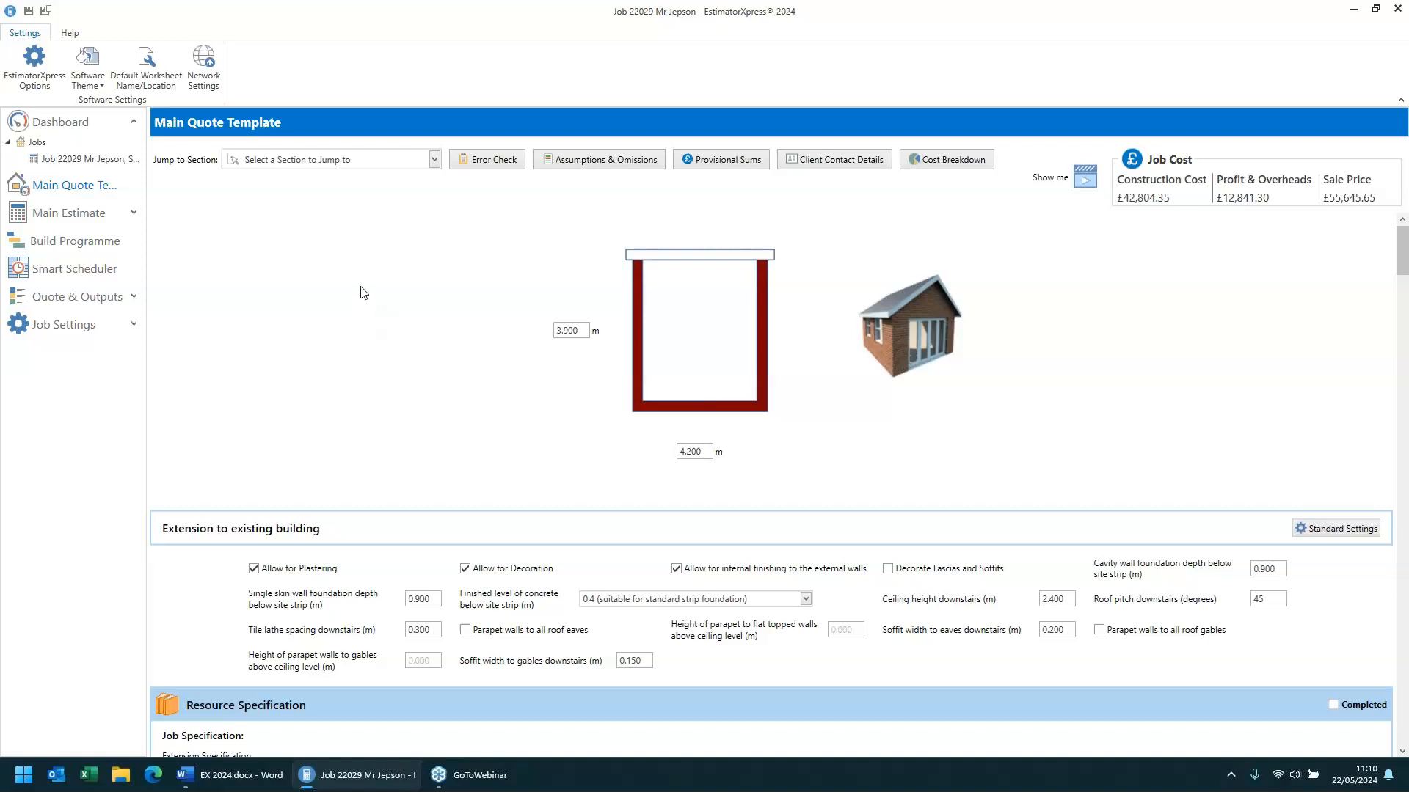
- Open the job specification choices and review the roof tiling options, then cancel without changes
scroll(360, 292, "down", 3)
scroll(360, 291, "down", 3)
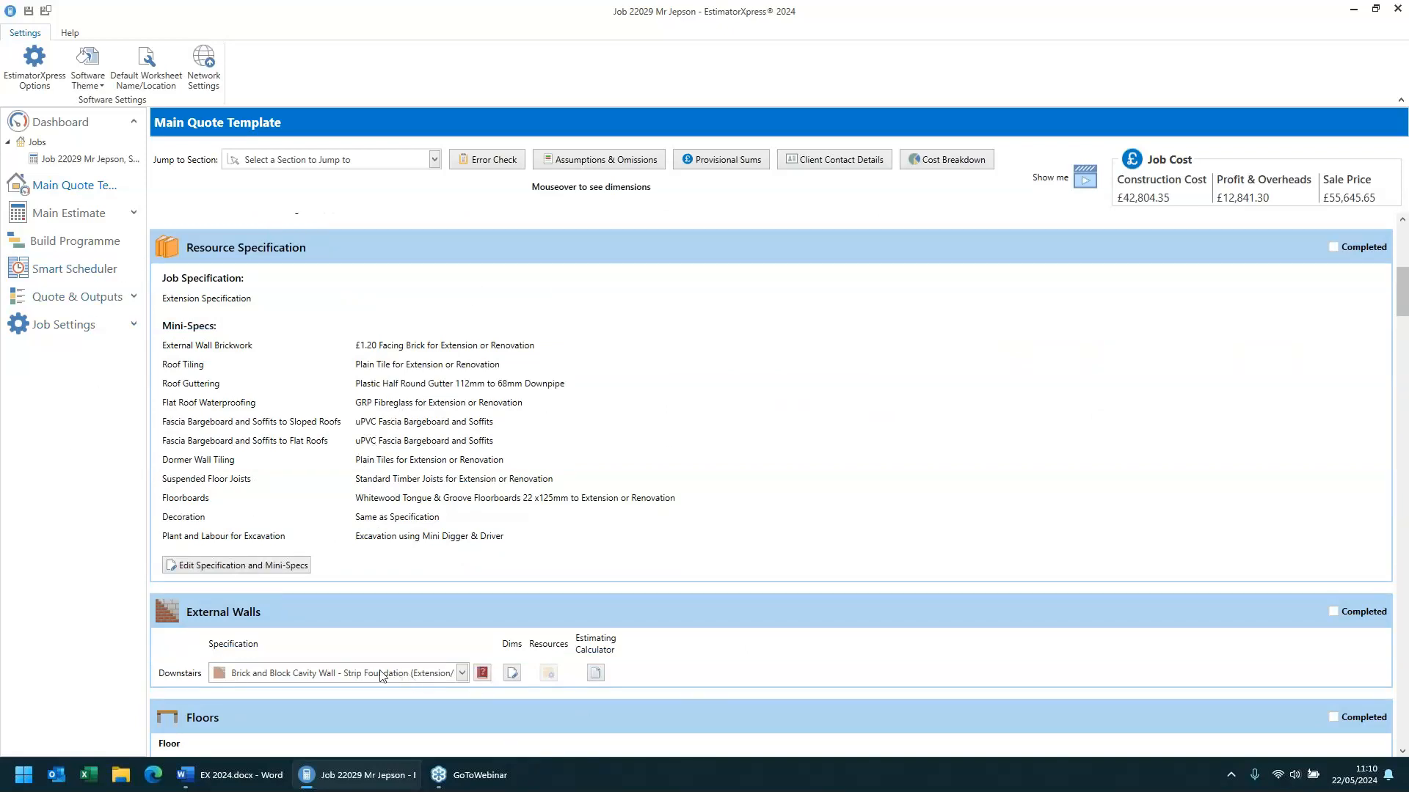
left_click(253, 569)
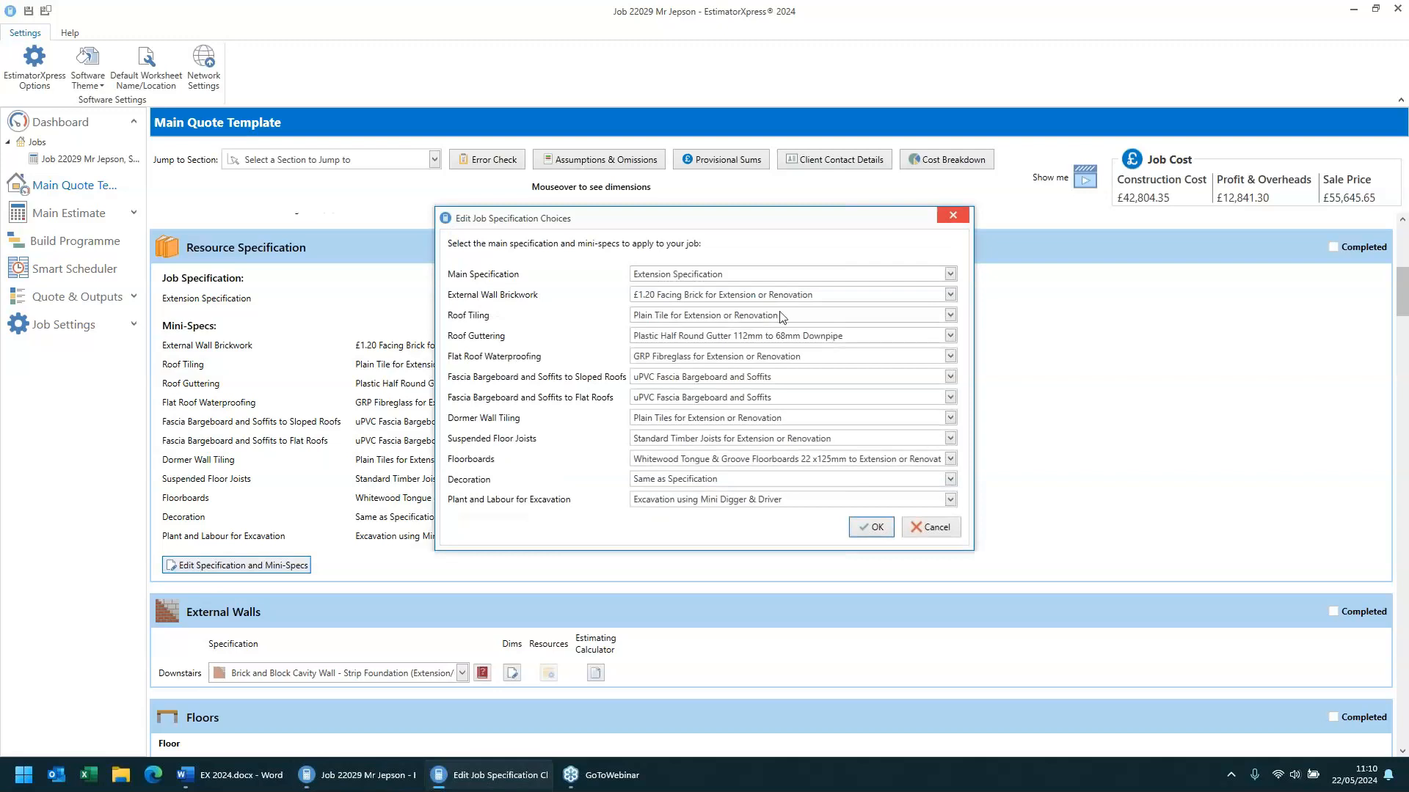
left_click(743, 319)
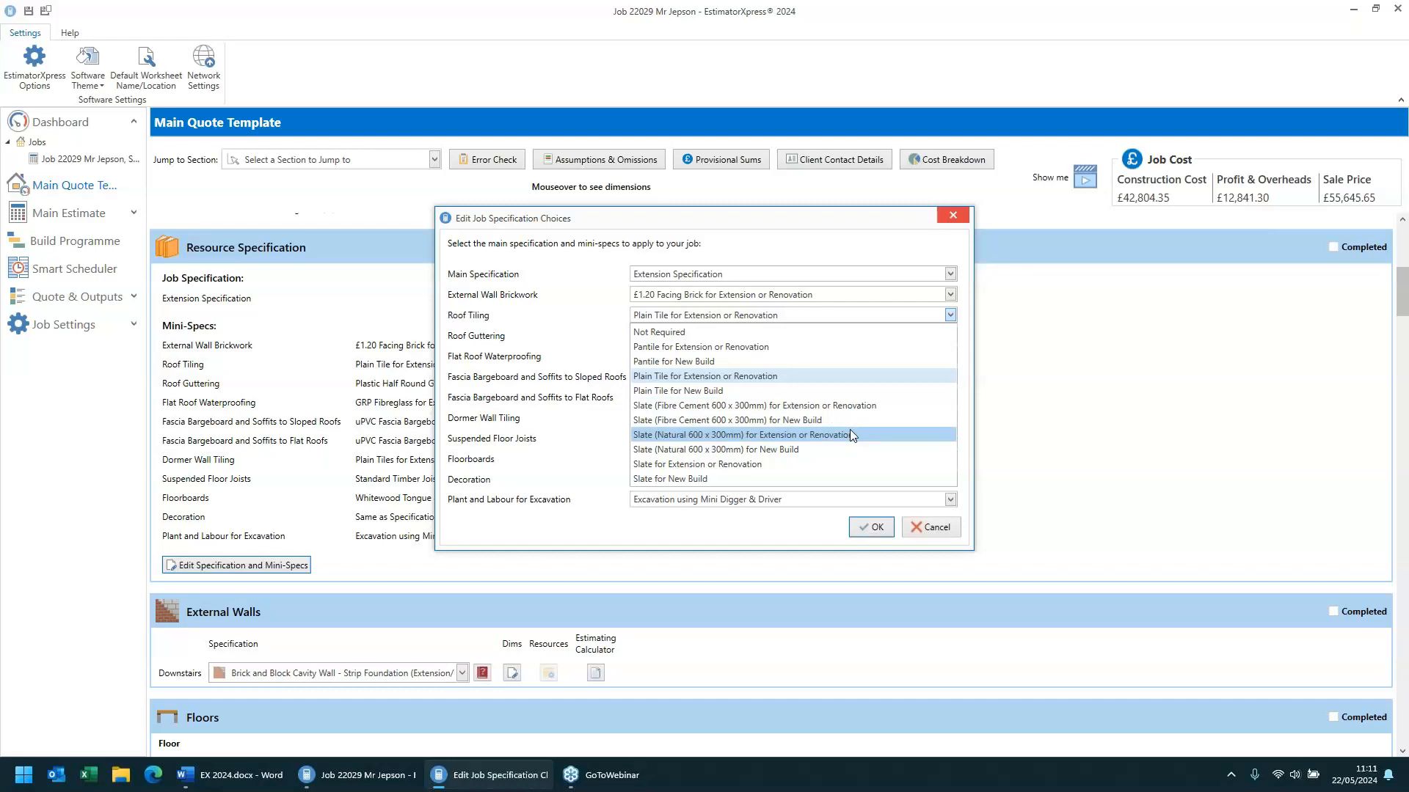
left_click(559, 286)
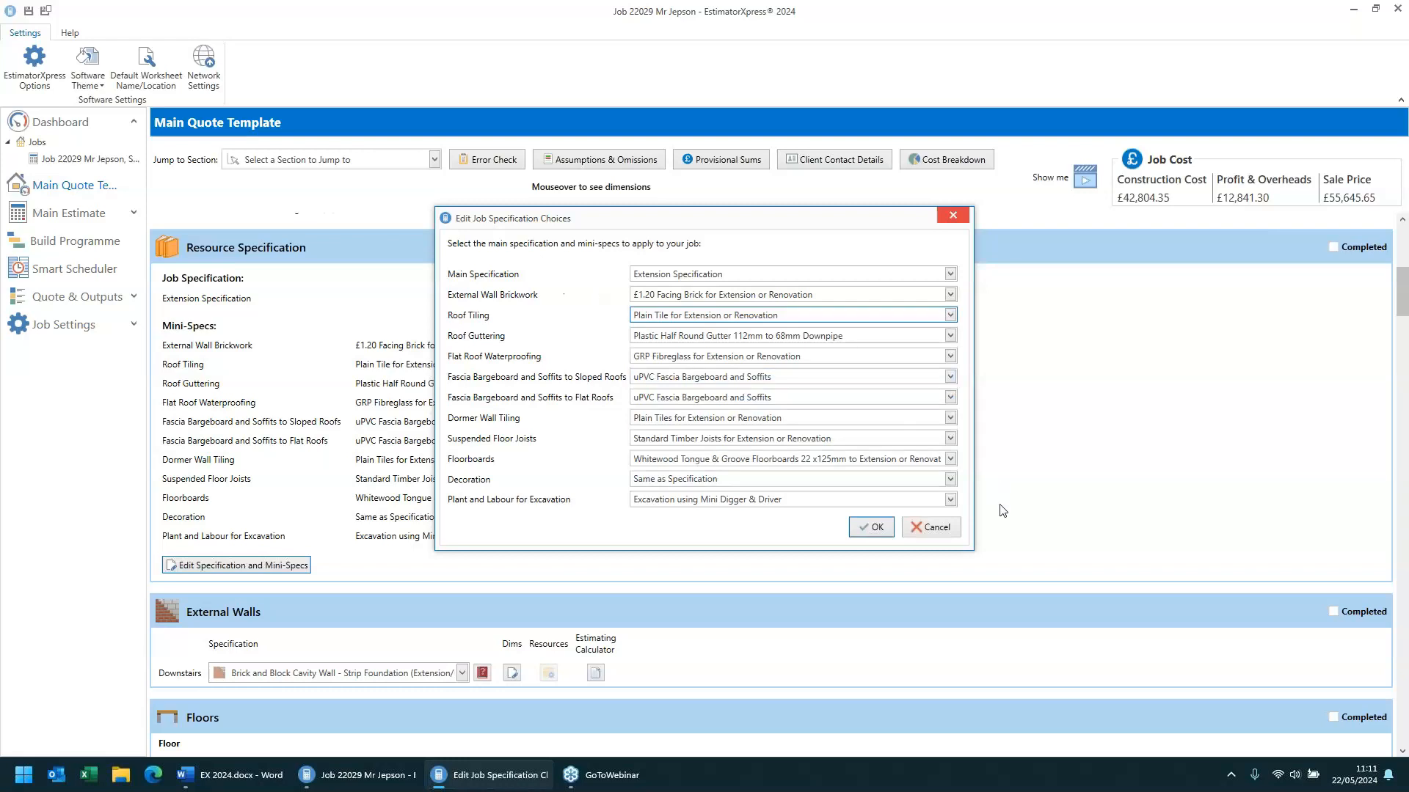
left_click(931, 528)
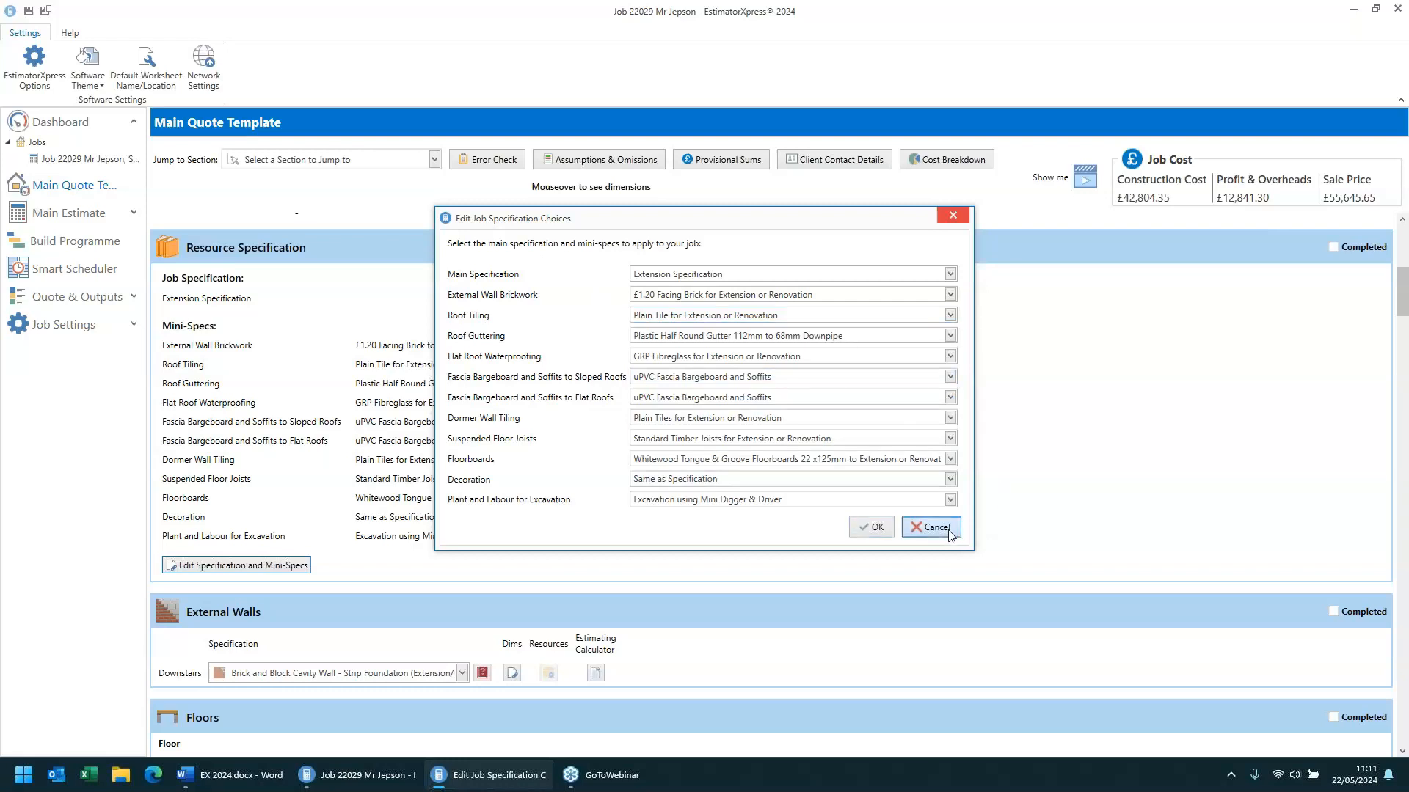
- Try setting the external wall's internal finishes to Insulated Jointed 70mm Plasterboard on Masonry Fixed Battens, then cancel the wall wizard
scroll(606, 389, "down", 4)
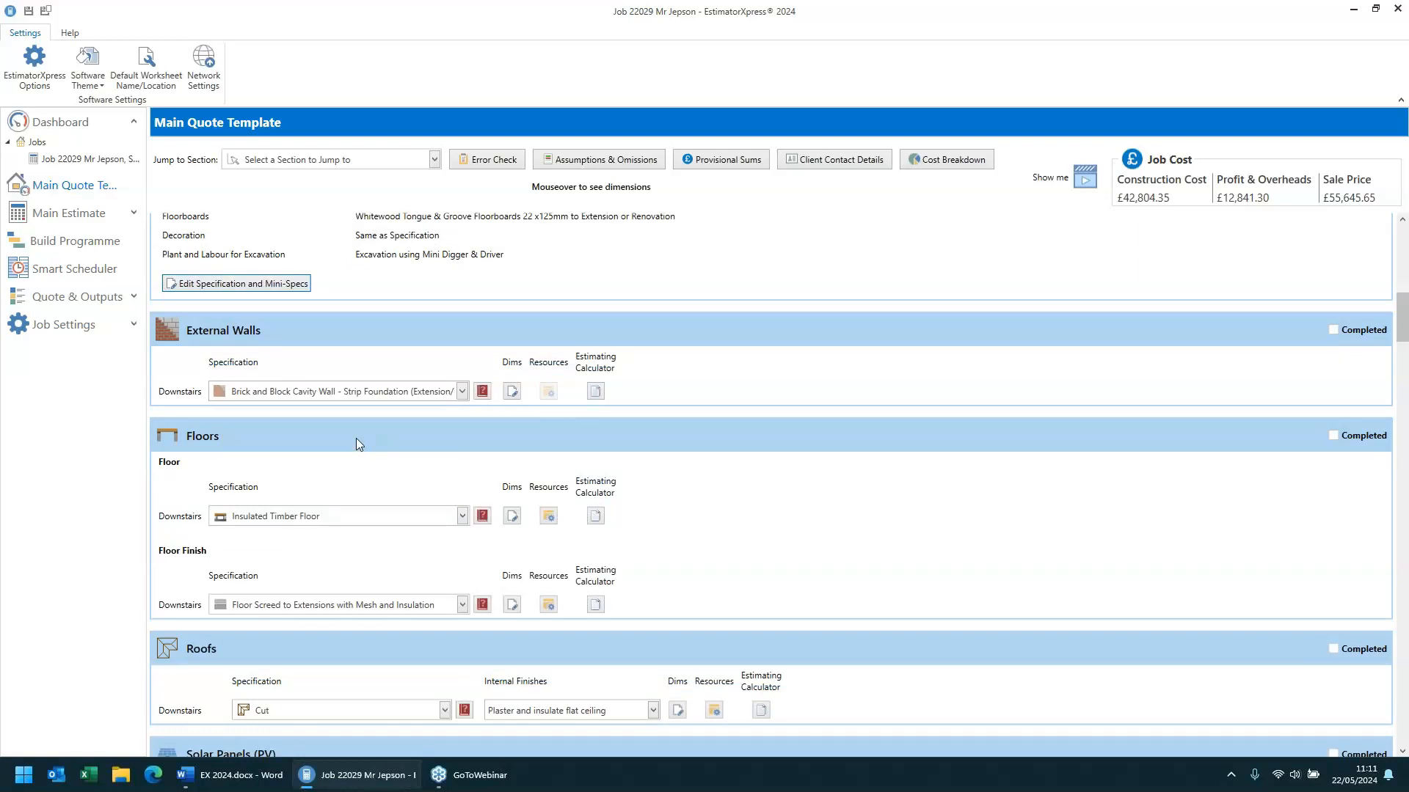
left_click(513, 392)
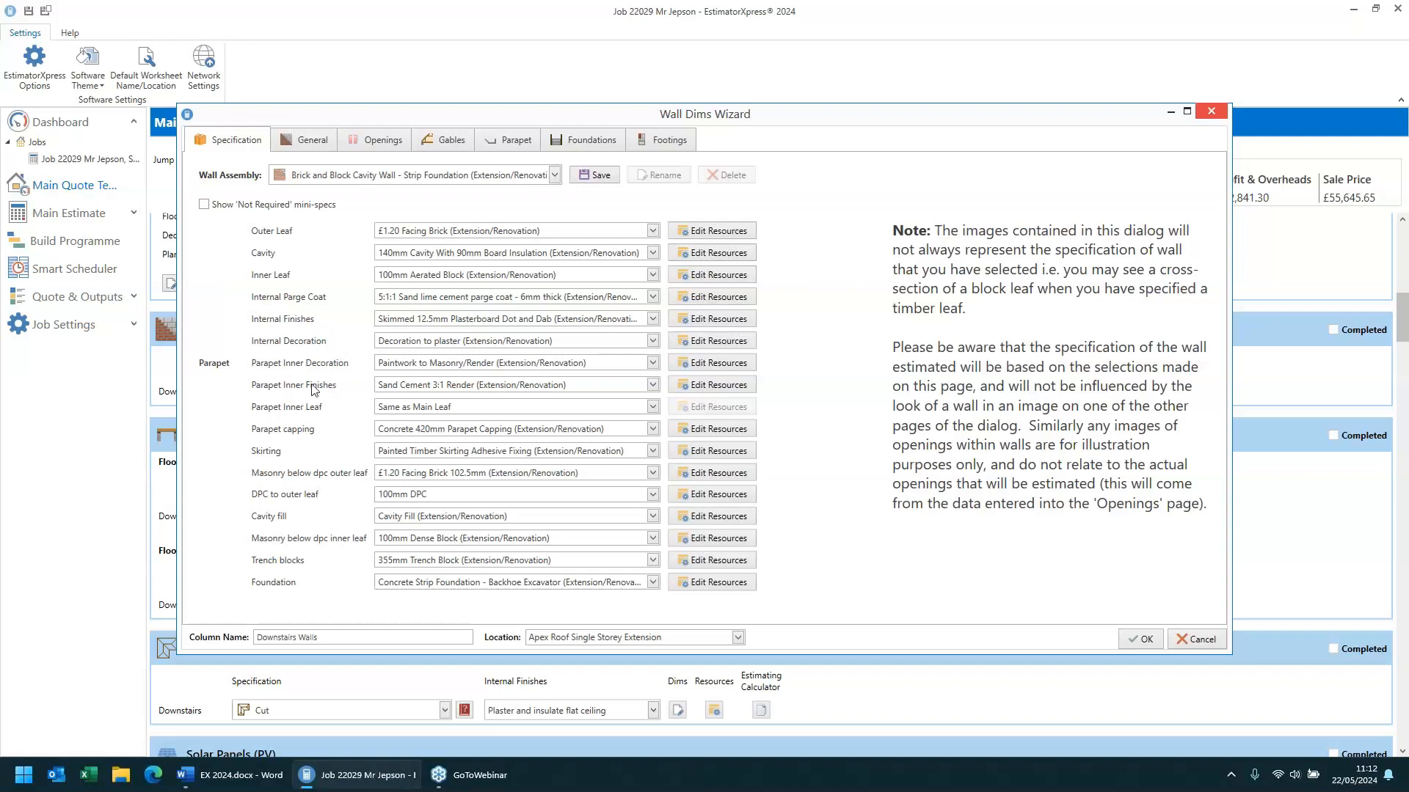
left_click(463, 320)
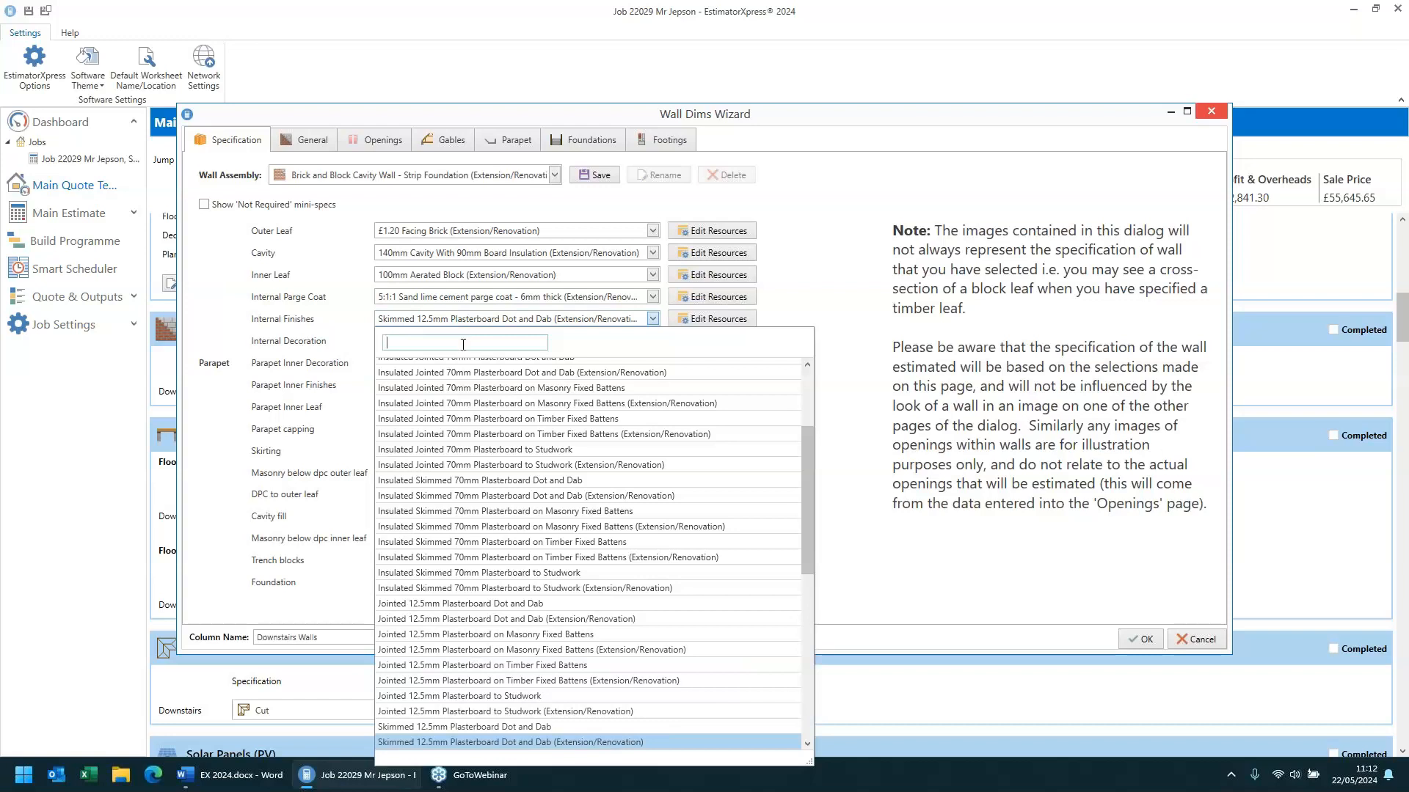
type("batten")
key("Return")
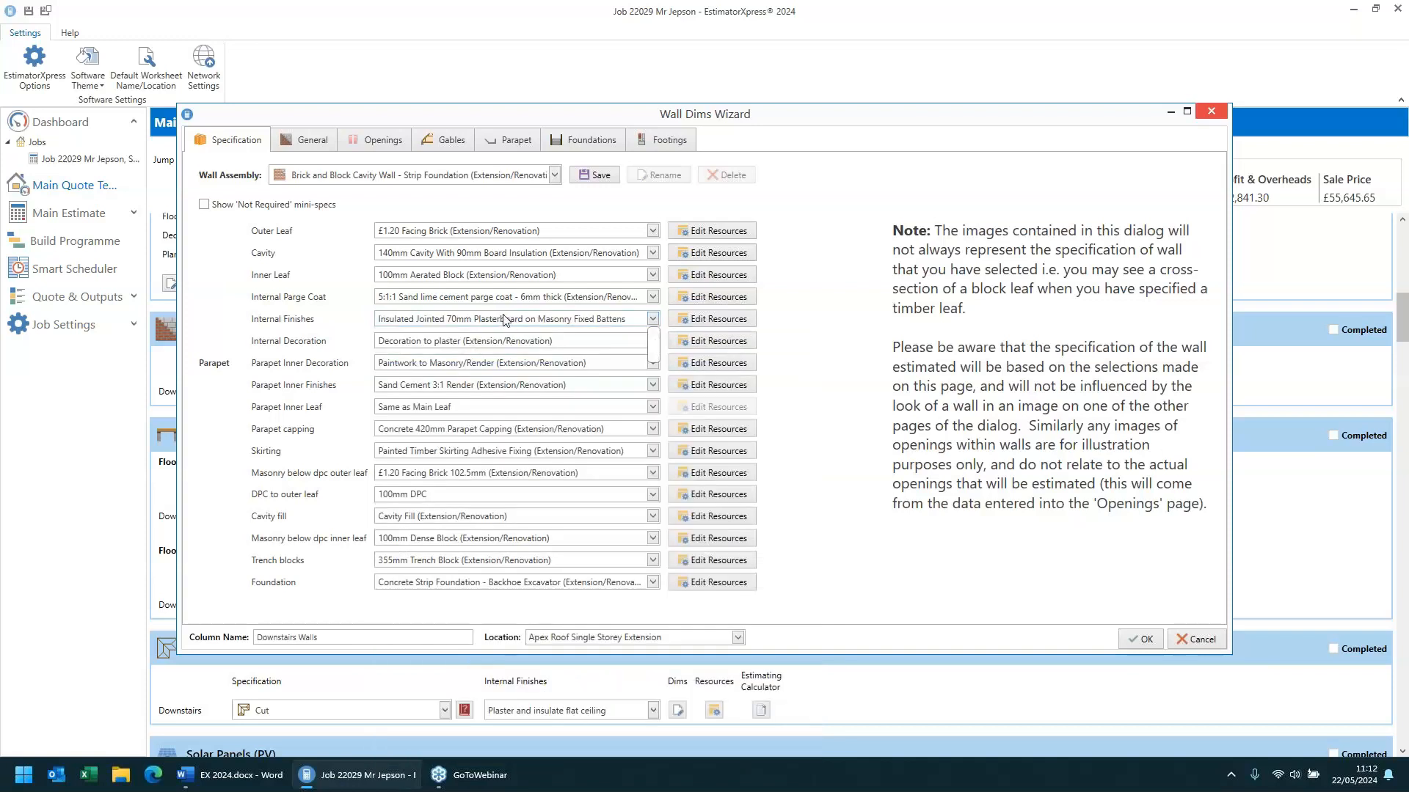
left_click(482, 319)
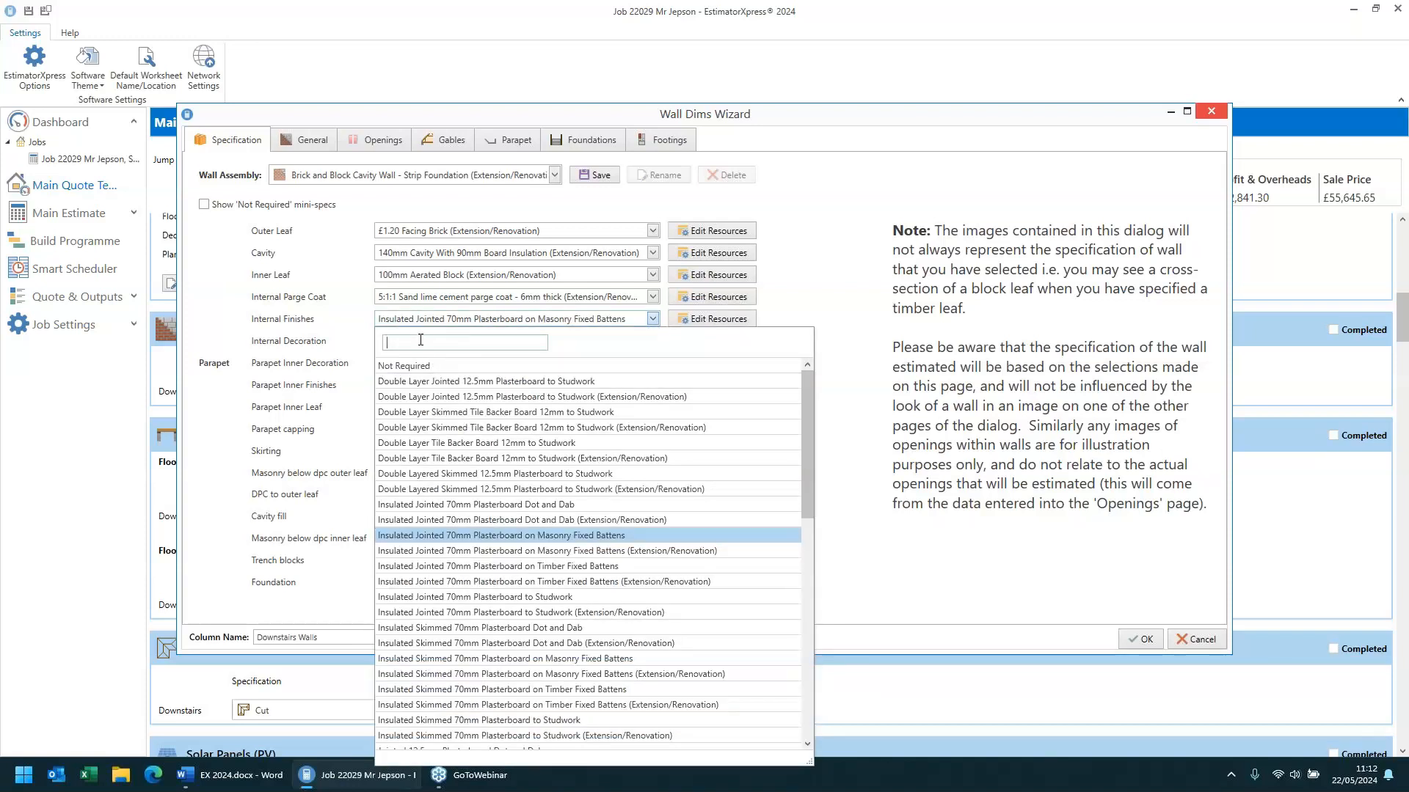
type("batten")
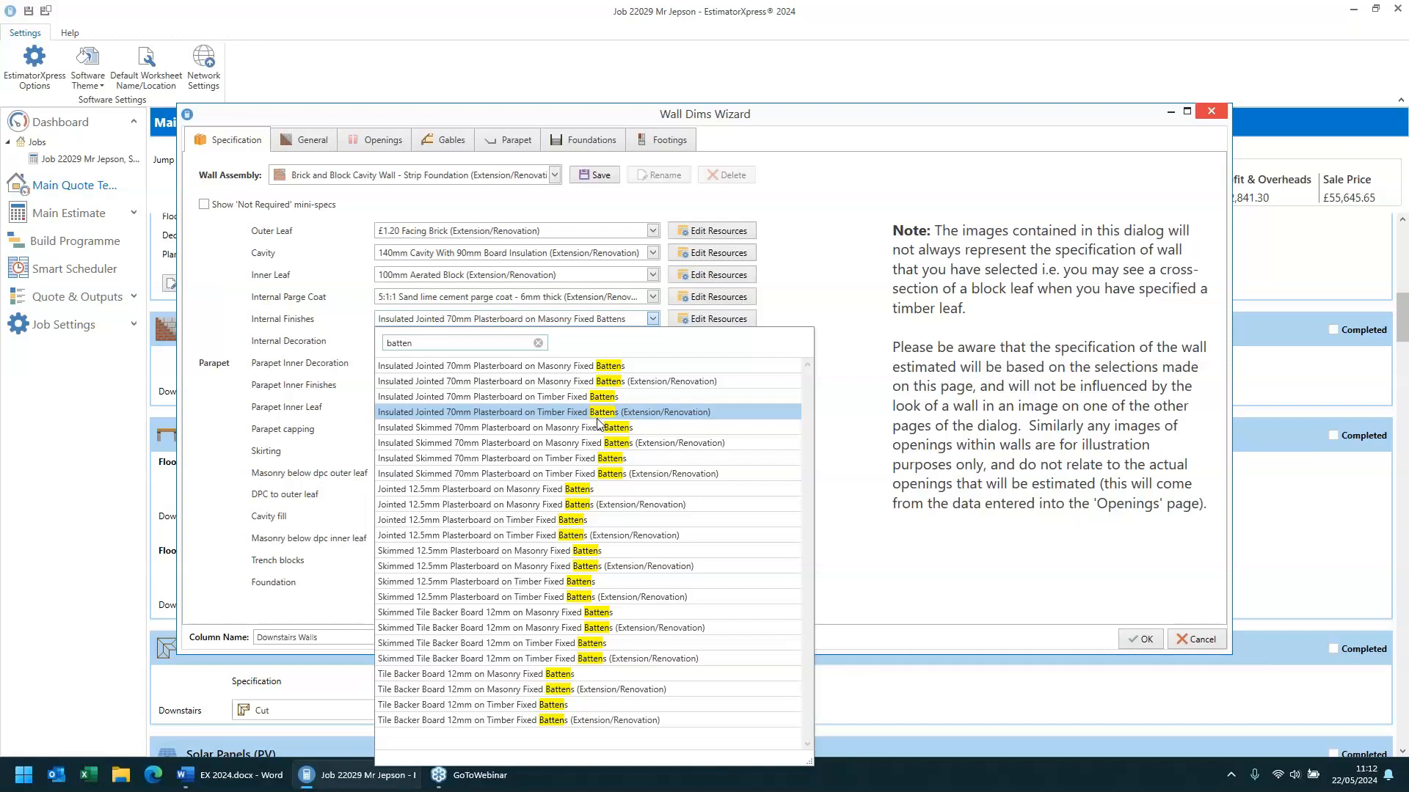
left_click(845, 273)
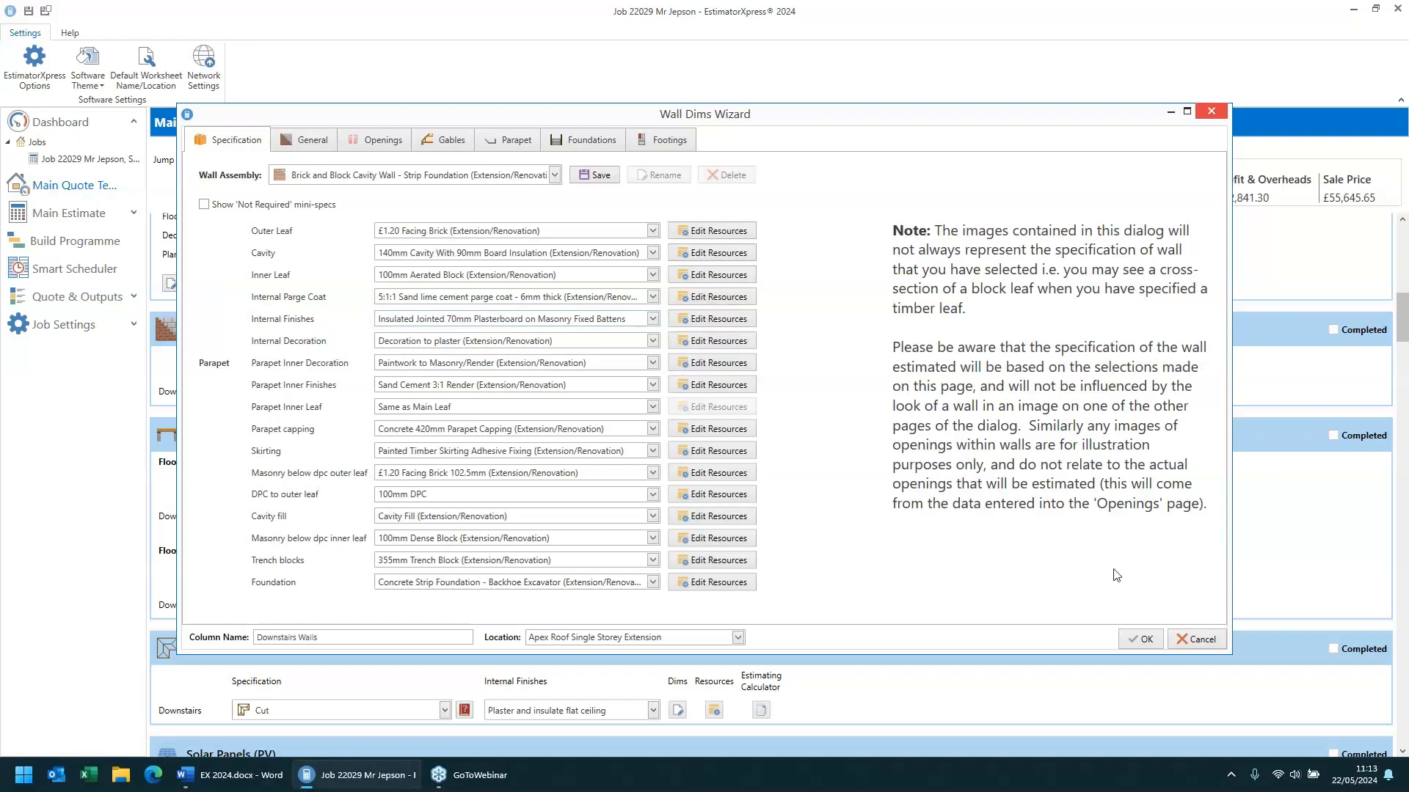
left_click(1200, 639)
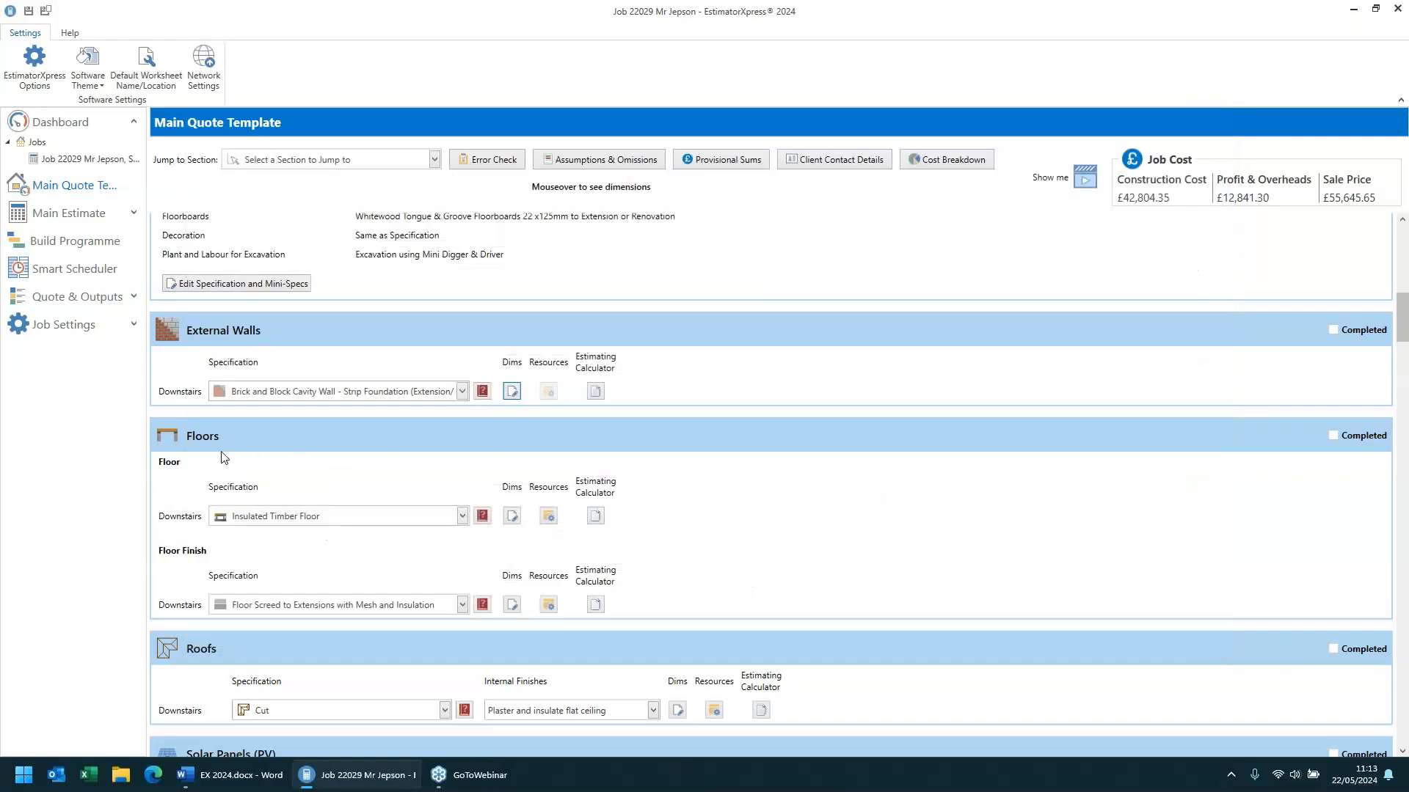
- In the insulated timber floor's resources, set the quantity of struts to 600mm centre joists to 60
scroll(224, 457, "down", 1)
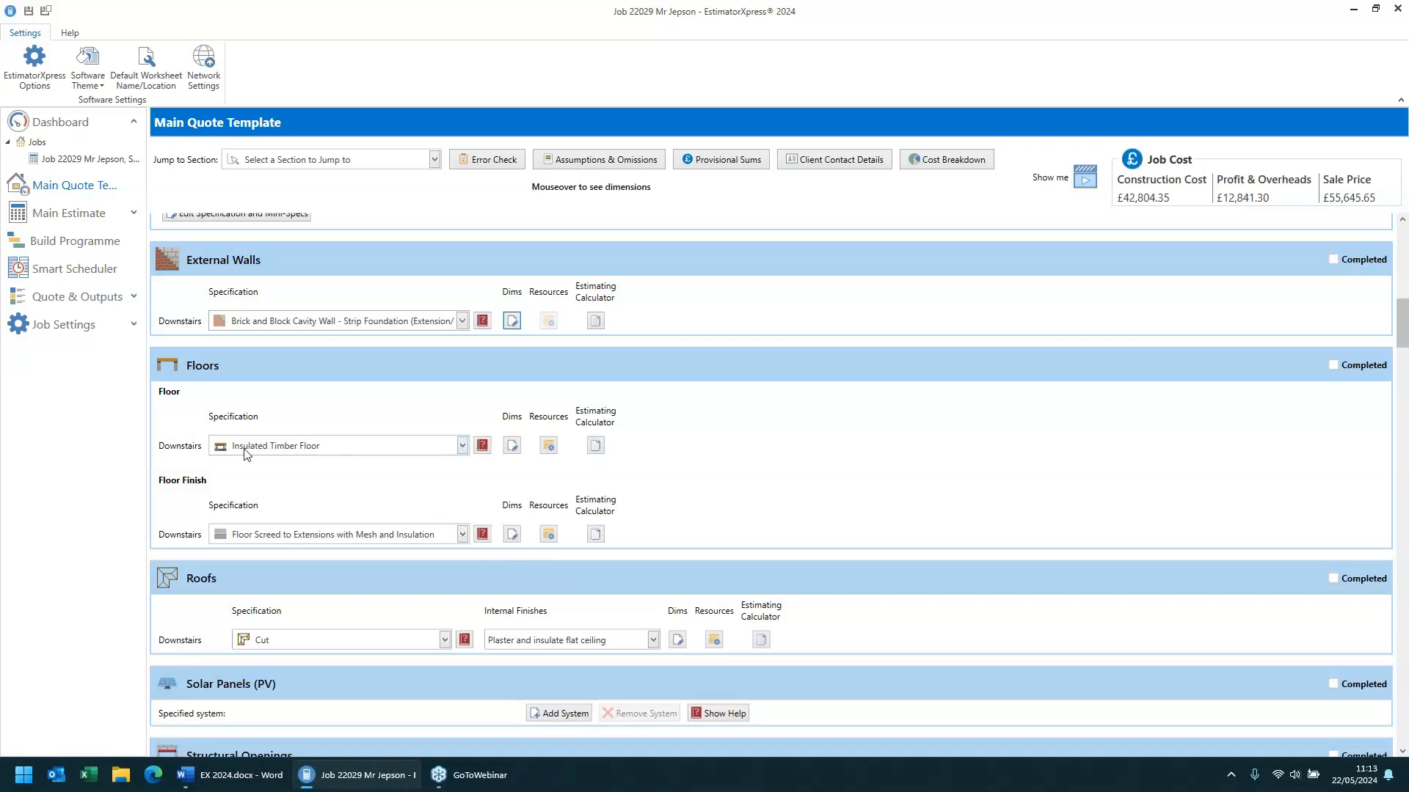
left_click(286, 449)
left_click(287, 448)
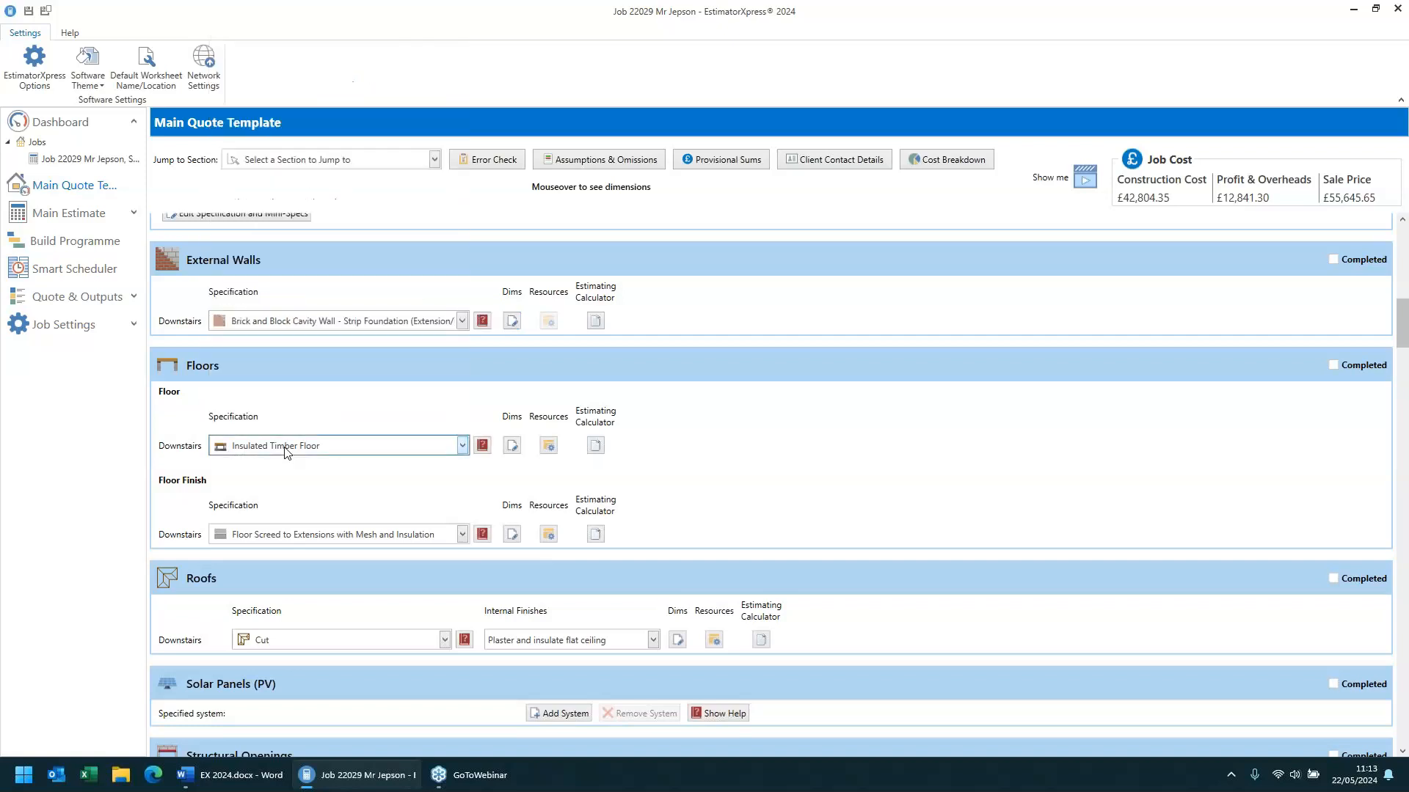
left_click(554, 448)
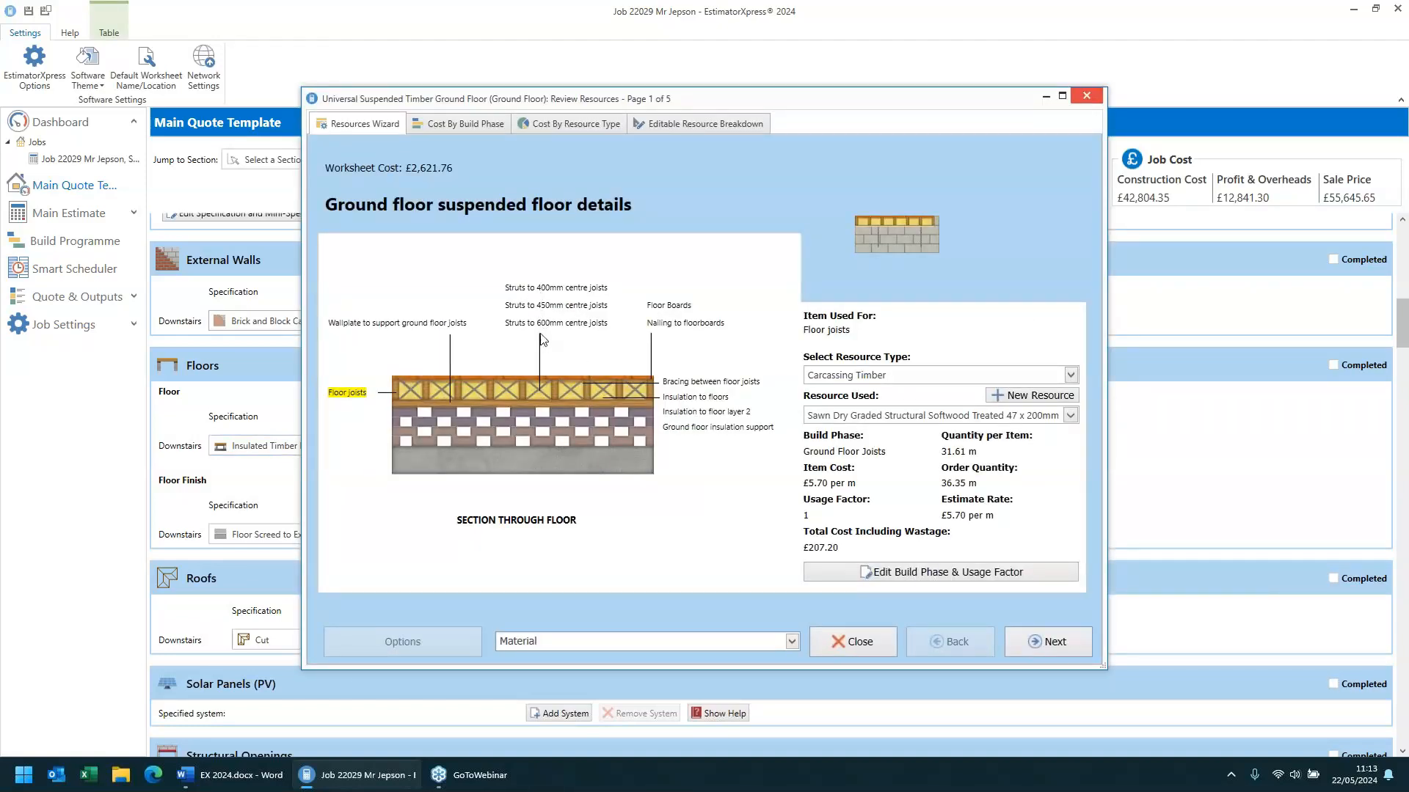
left_click(544, 291)
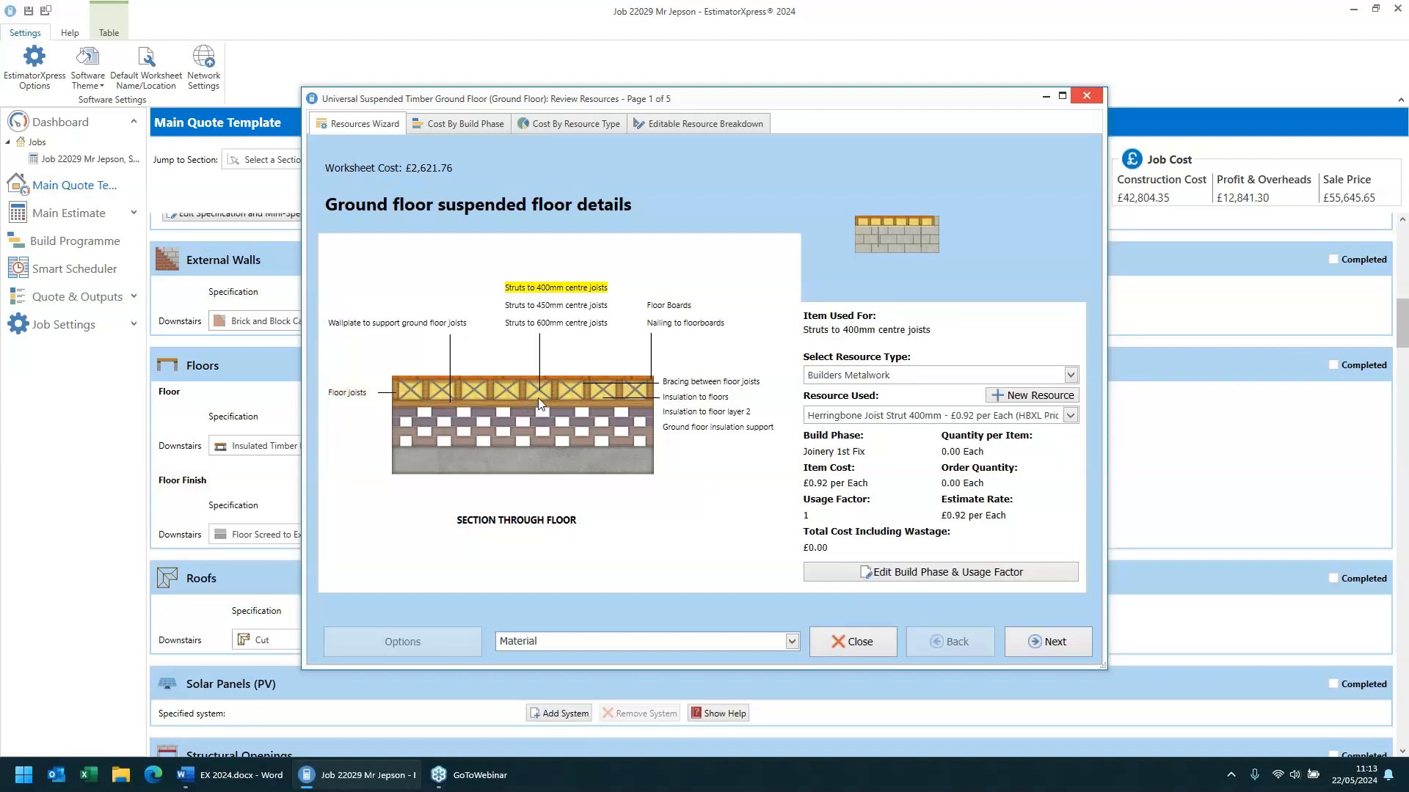
mouse_move(557, 296)
left_click(580, 325)
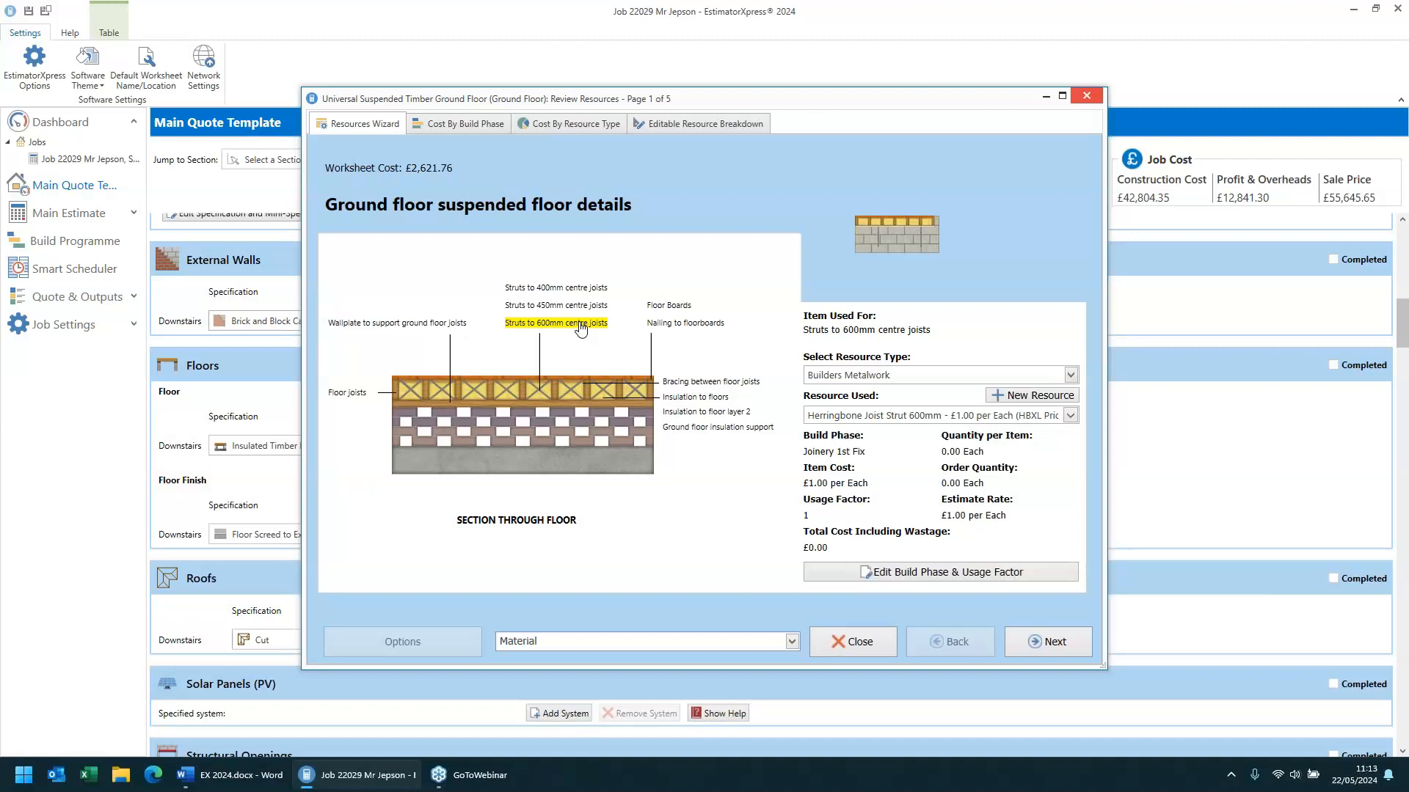
left_click(893, 579)
left_click(836, 294)
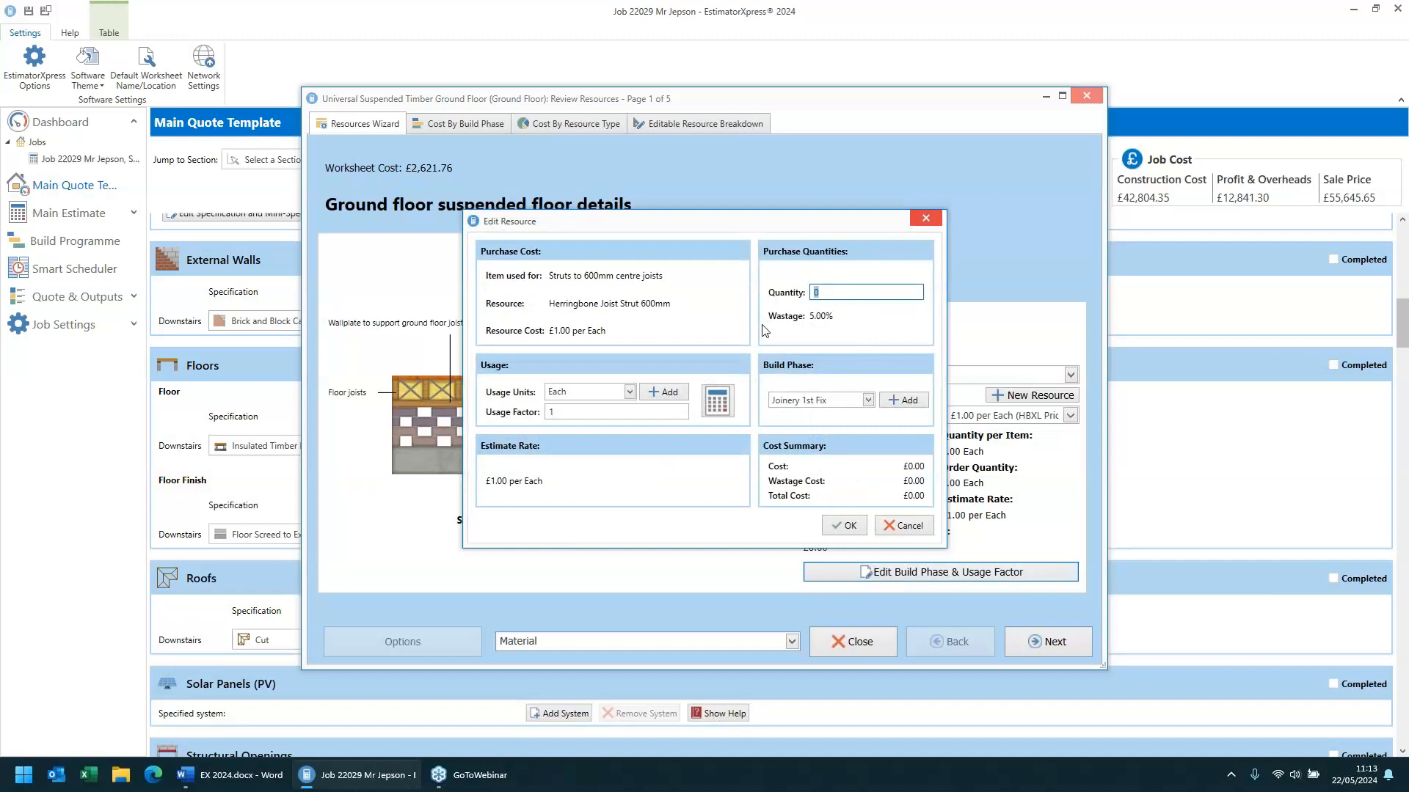
type("60")
left_click(845, 526)
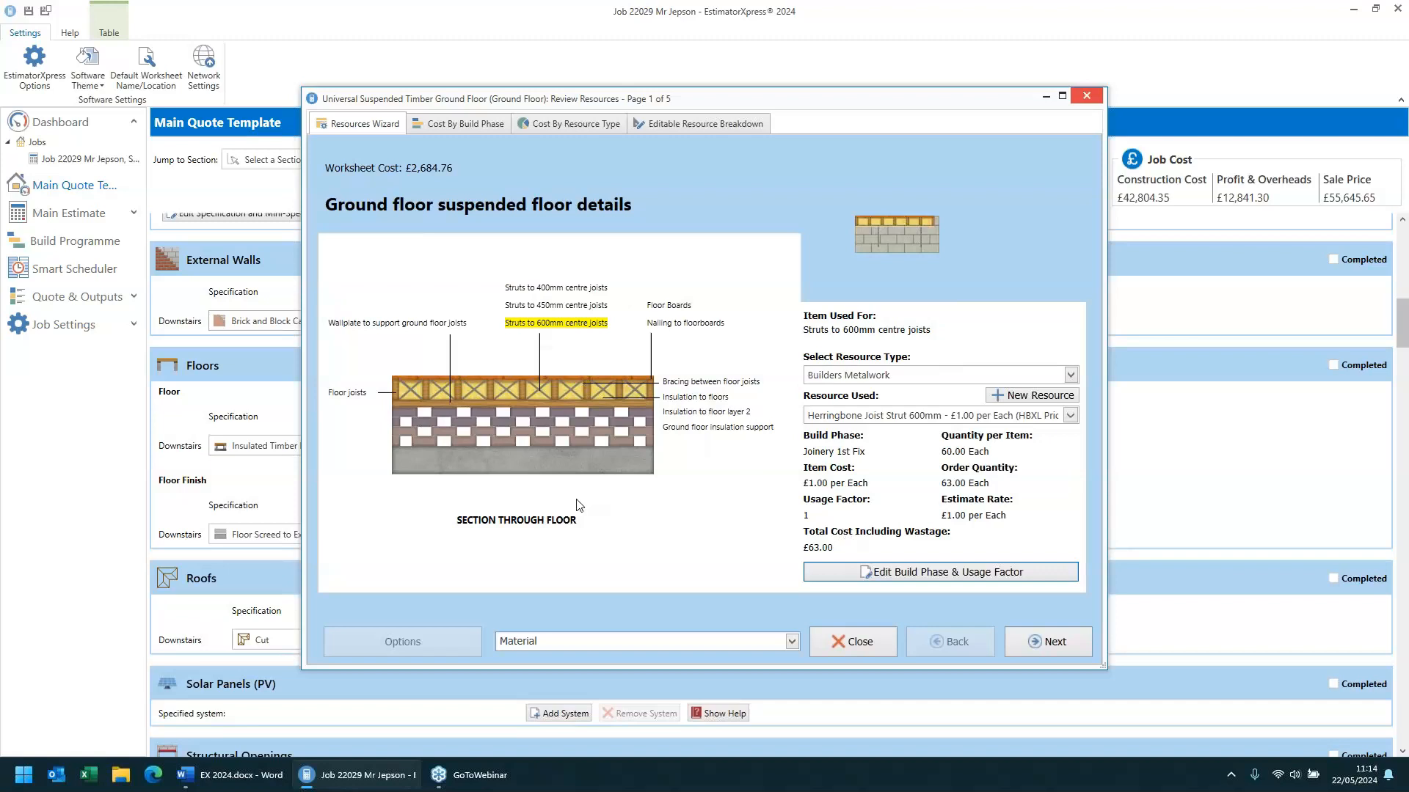
left_click(842, 641)
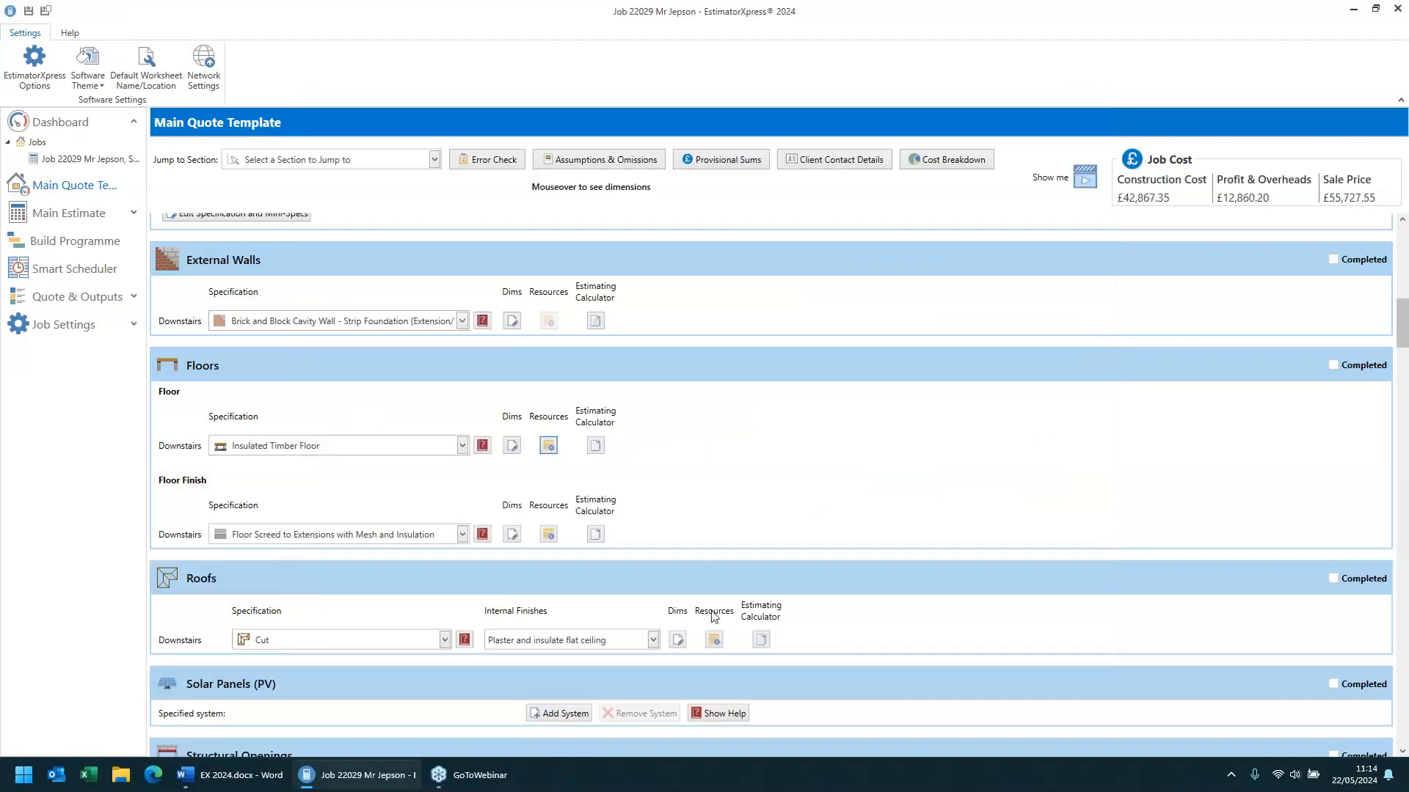
- Change the downstairs floor specification to Beam and Block Insulated Floor with Screed and review its resources
left_click(319, 450)
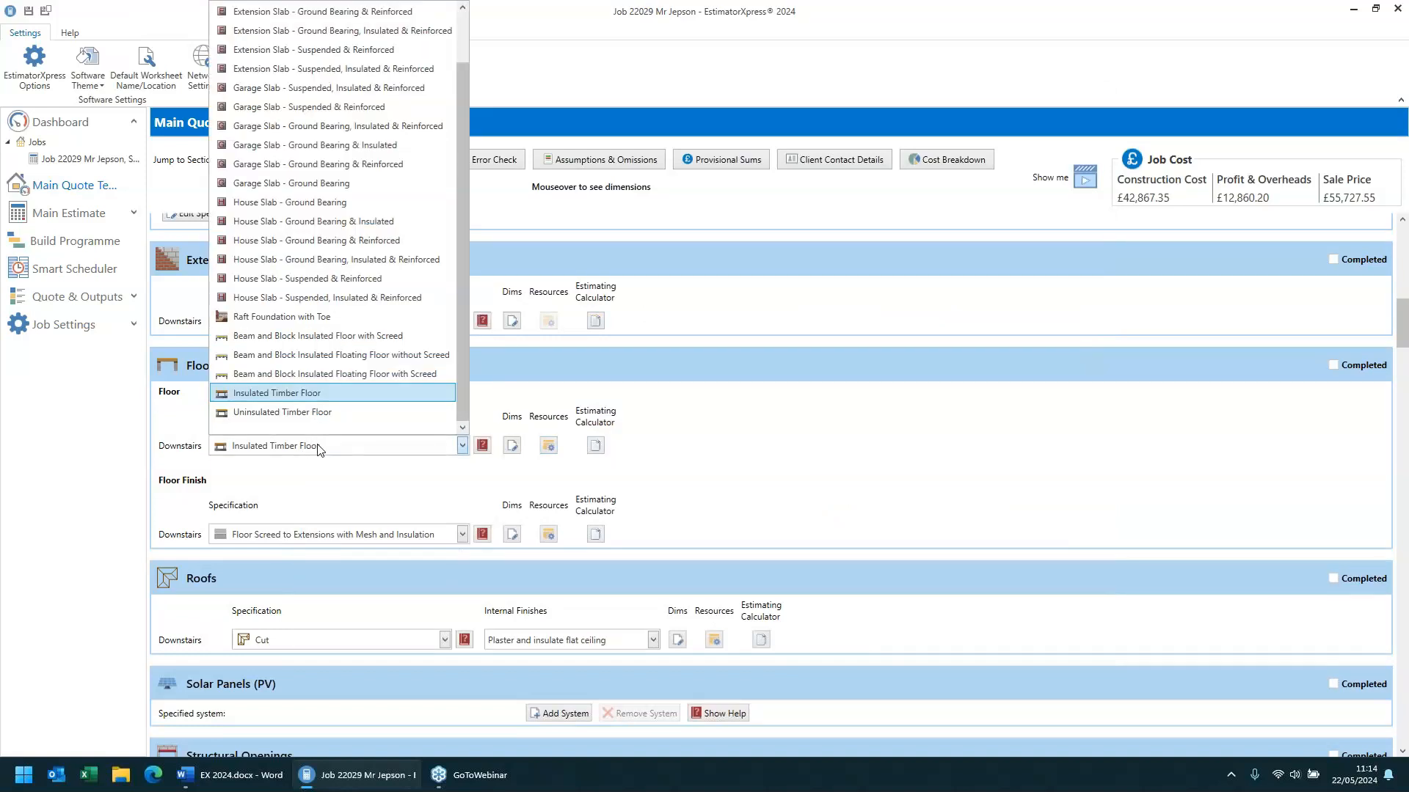
left_click(357, 341)
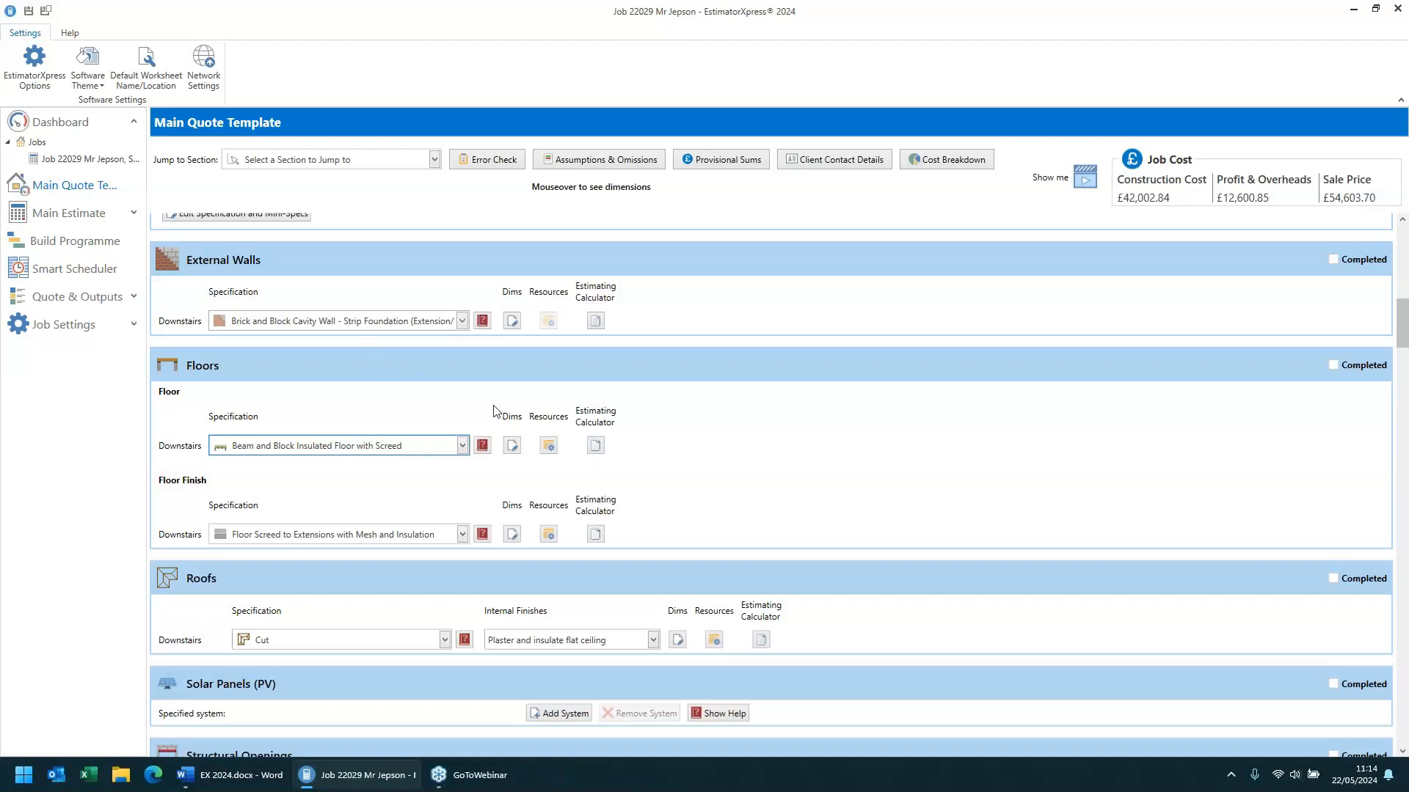
left_click(543, 449)
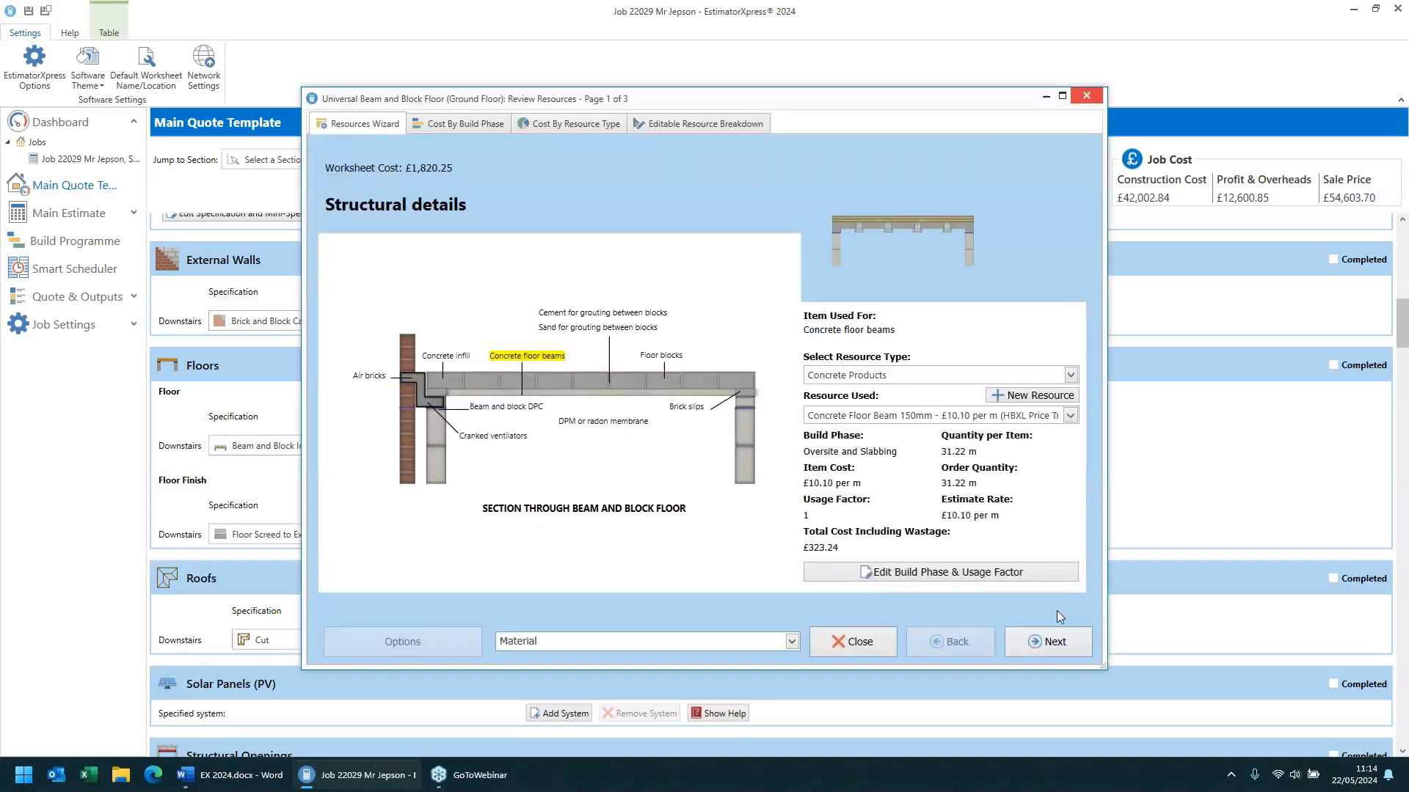
left_click(1042, 643)
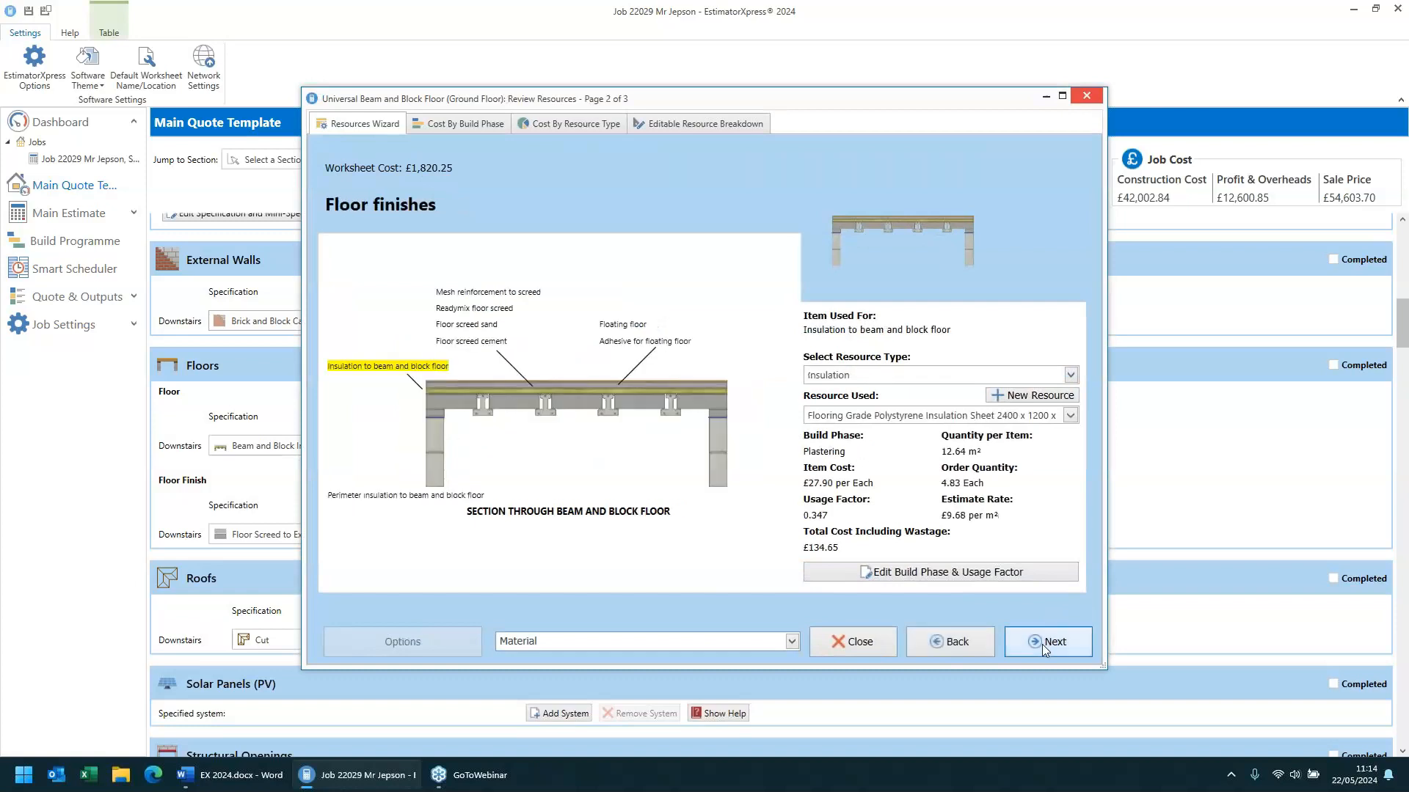
left_click(356, 497)
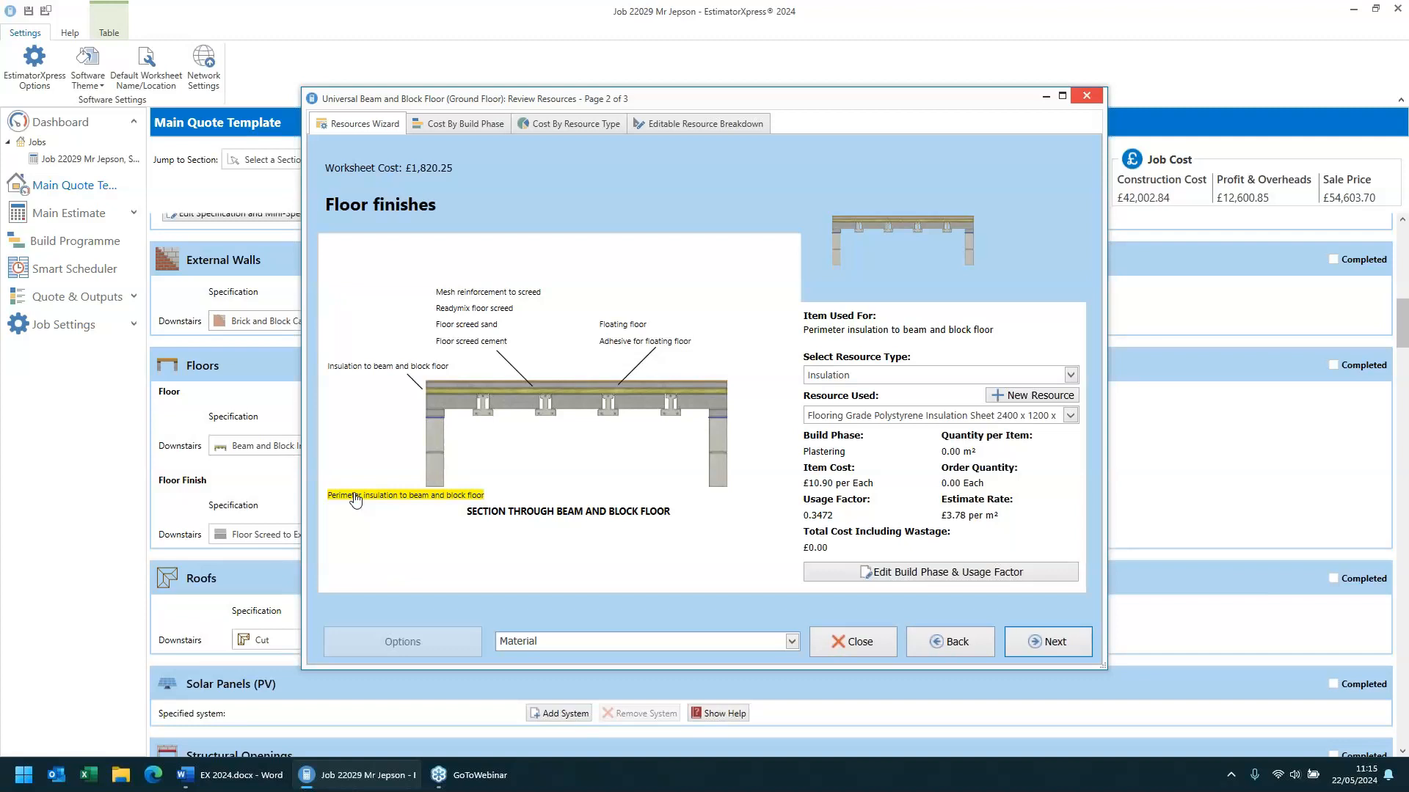
left_click(859, 641)
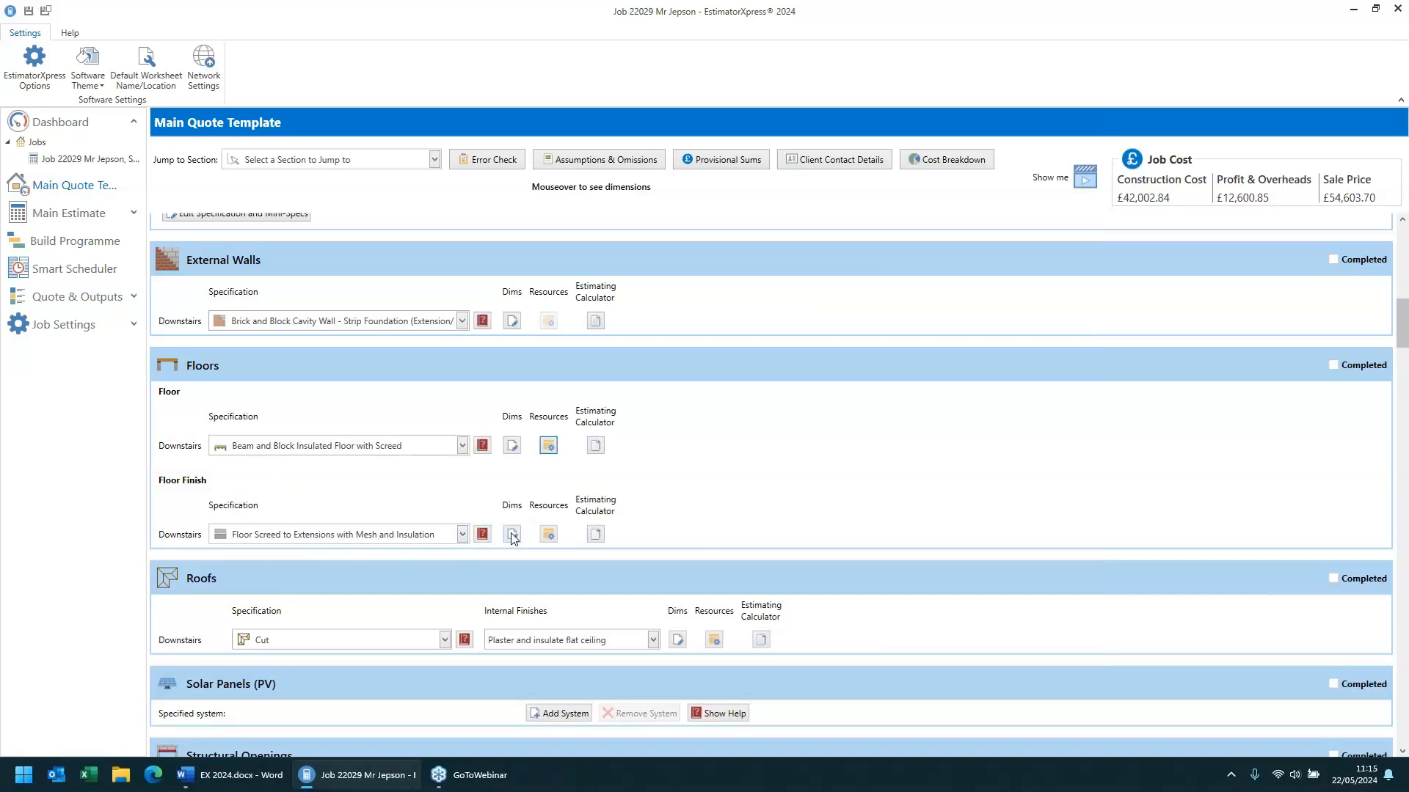
- Review the floor finish screed resources, including the insulation and vapour barrier items
left_click(555, 536)
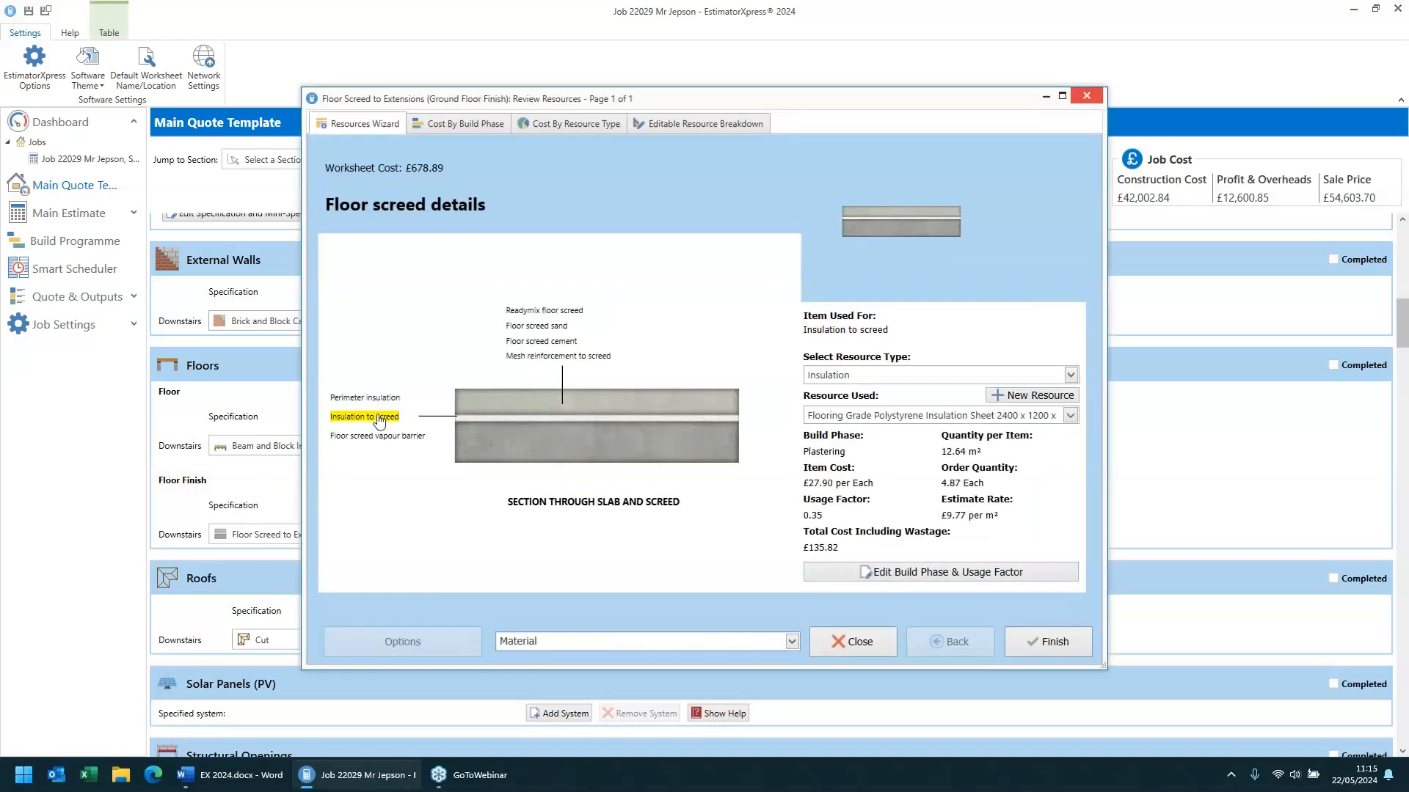
left_click(362, 438)
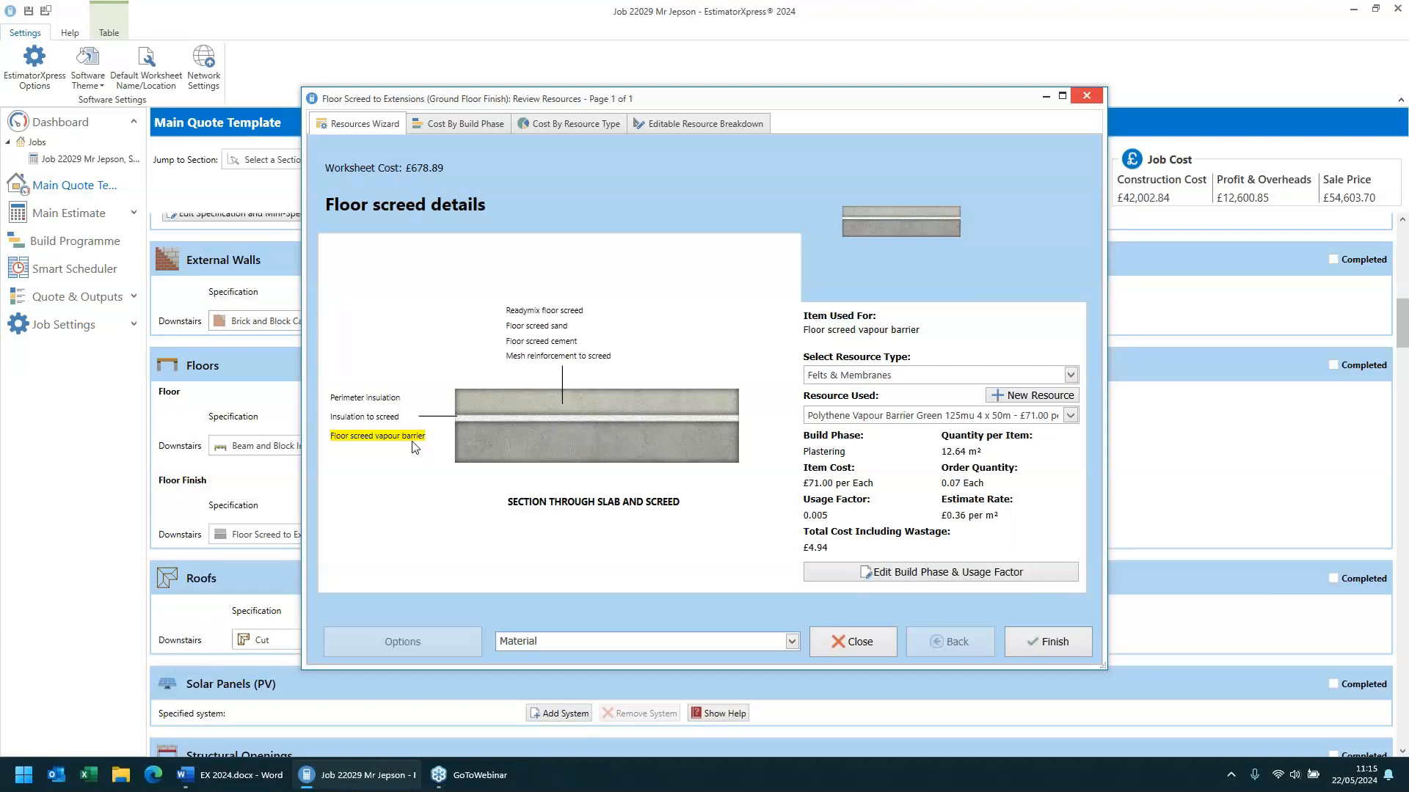
left_click(858, 641)
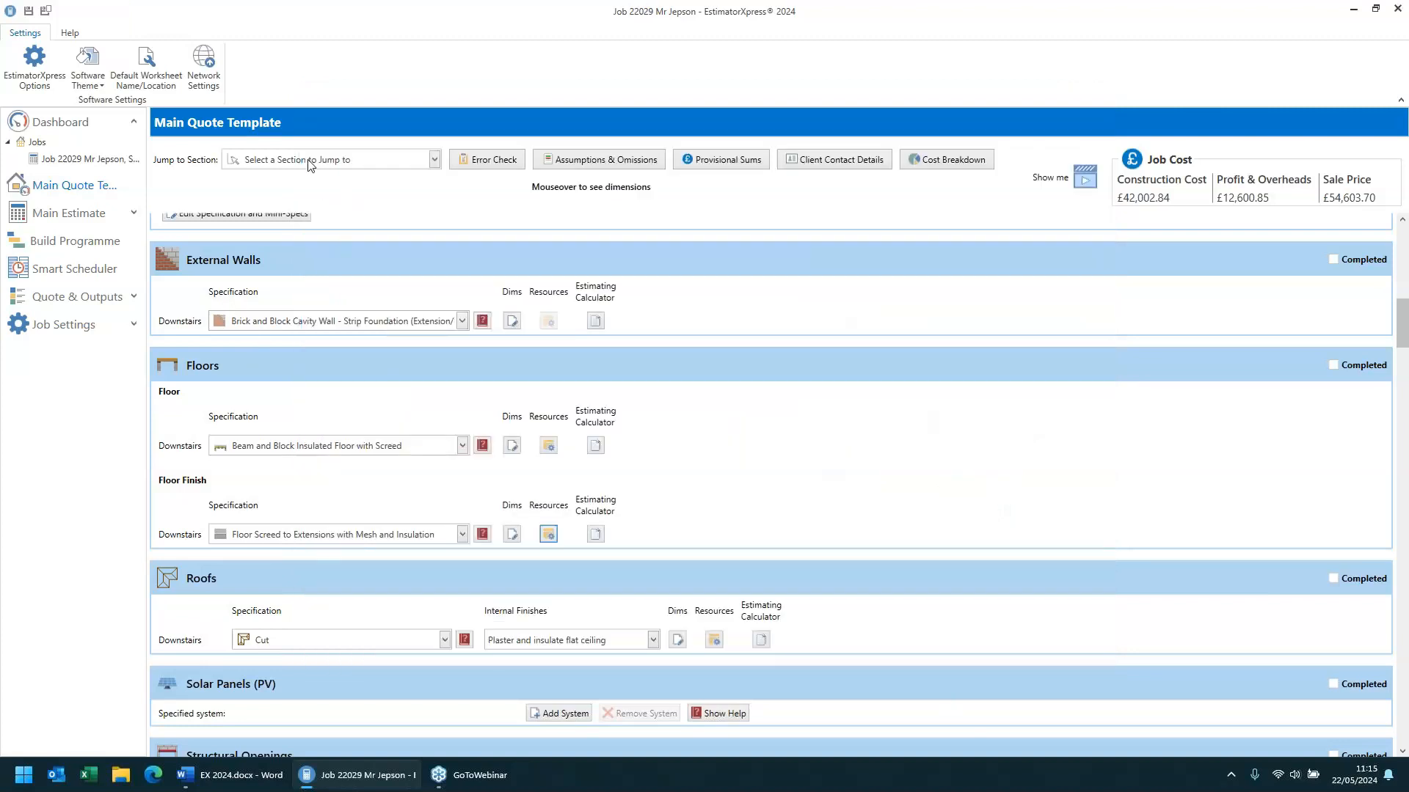
- Jump to the Internal Doors section and browse the door types available to add
left_click(311, 161)
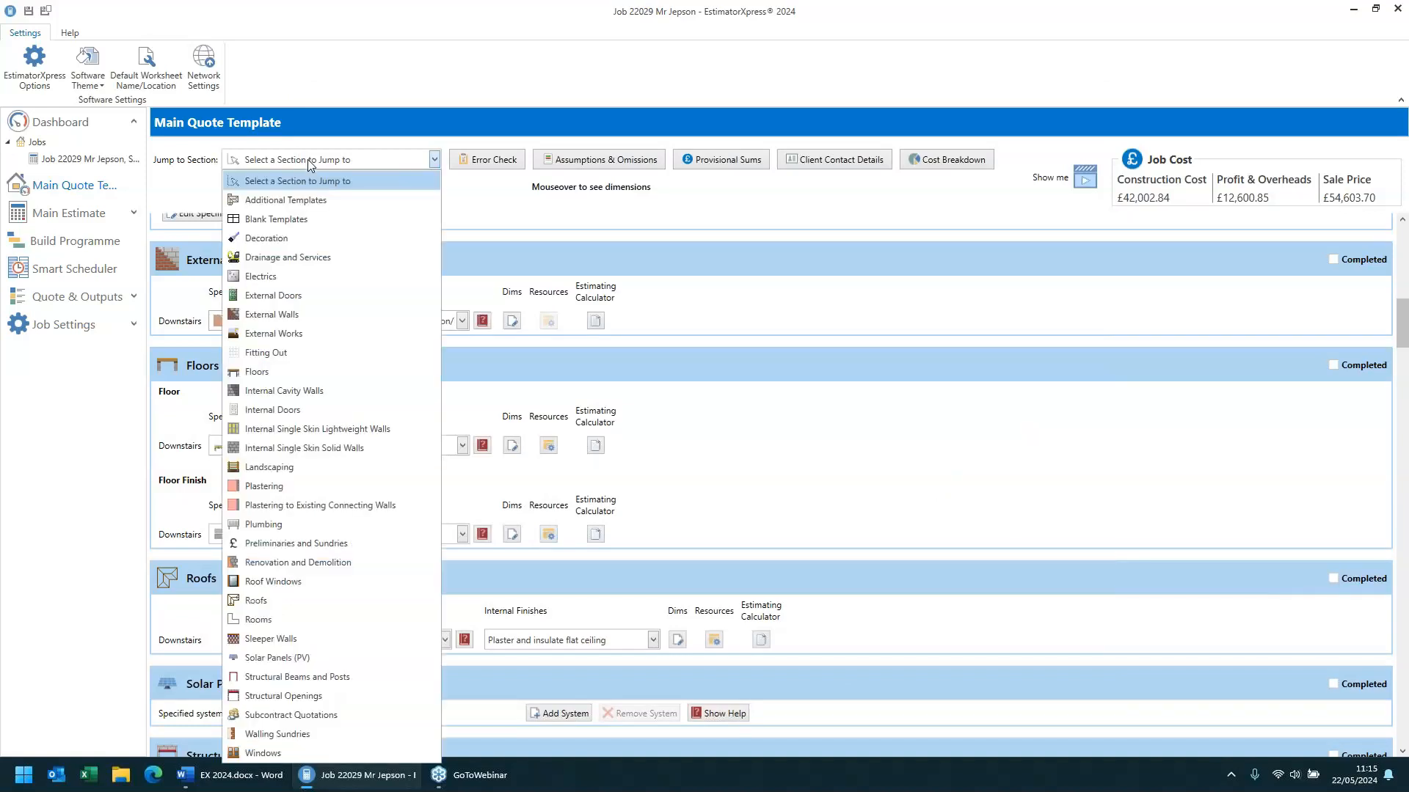
left_click(283, 415)
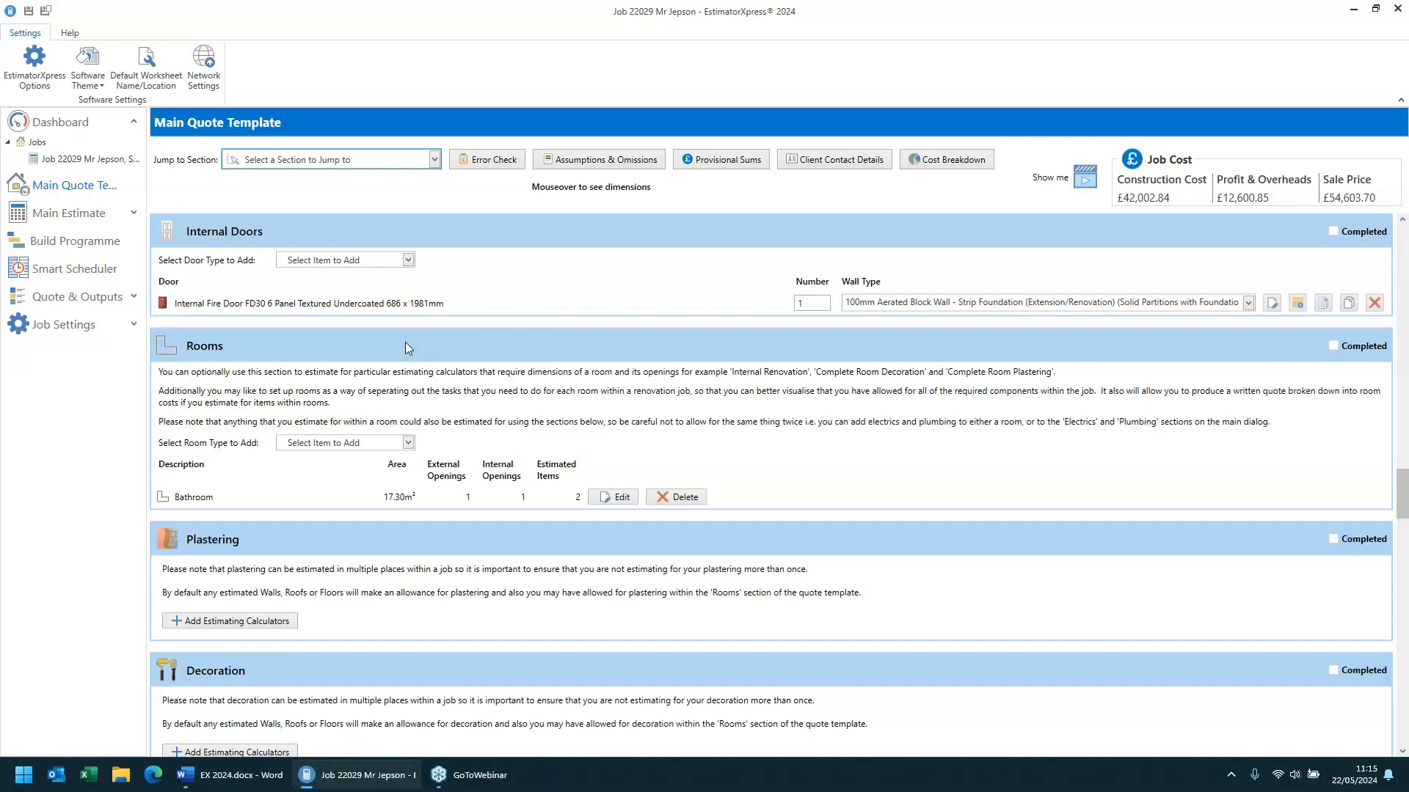
left_click(354, 263)
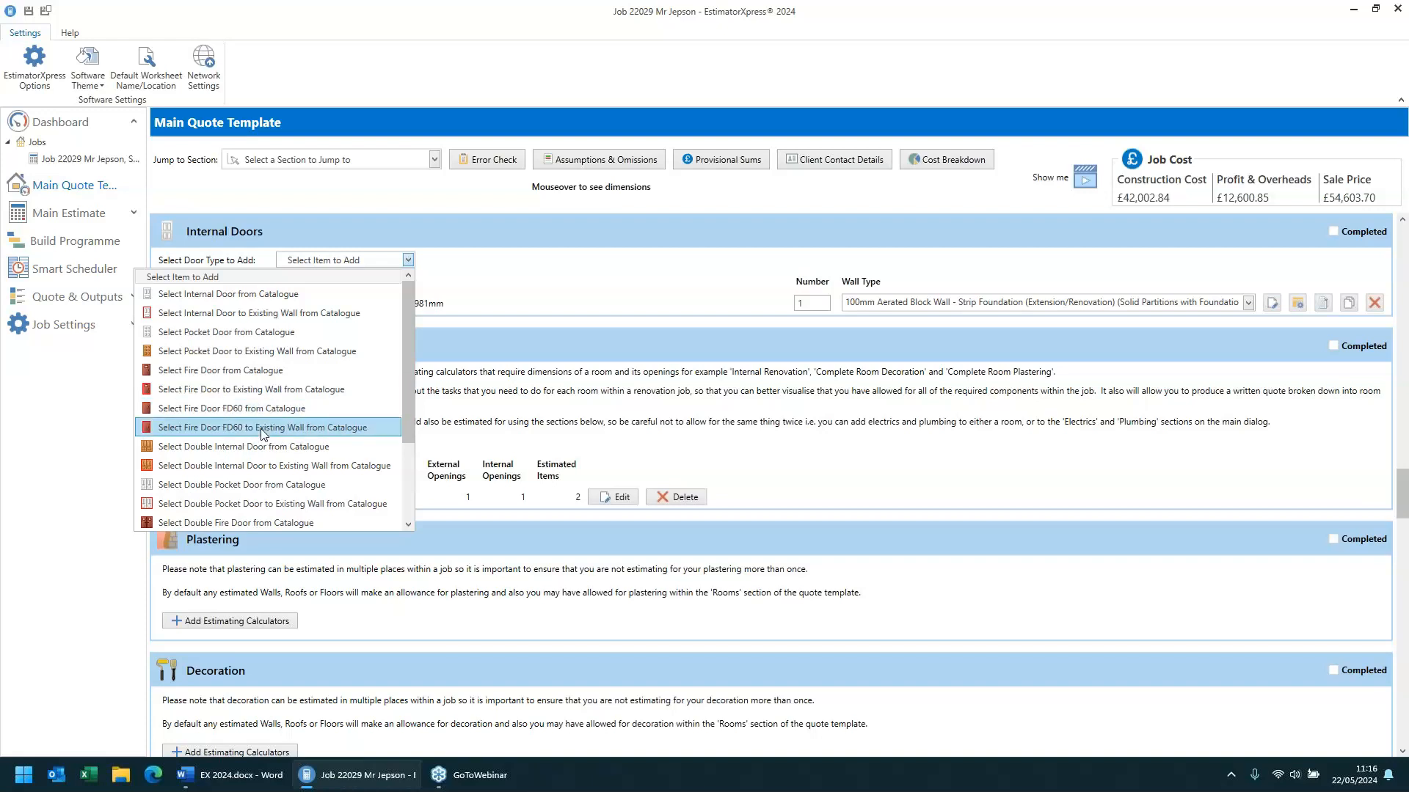
scroll(205, 424, "down", 2)
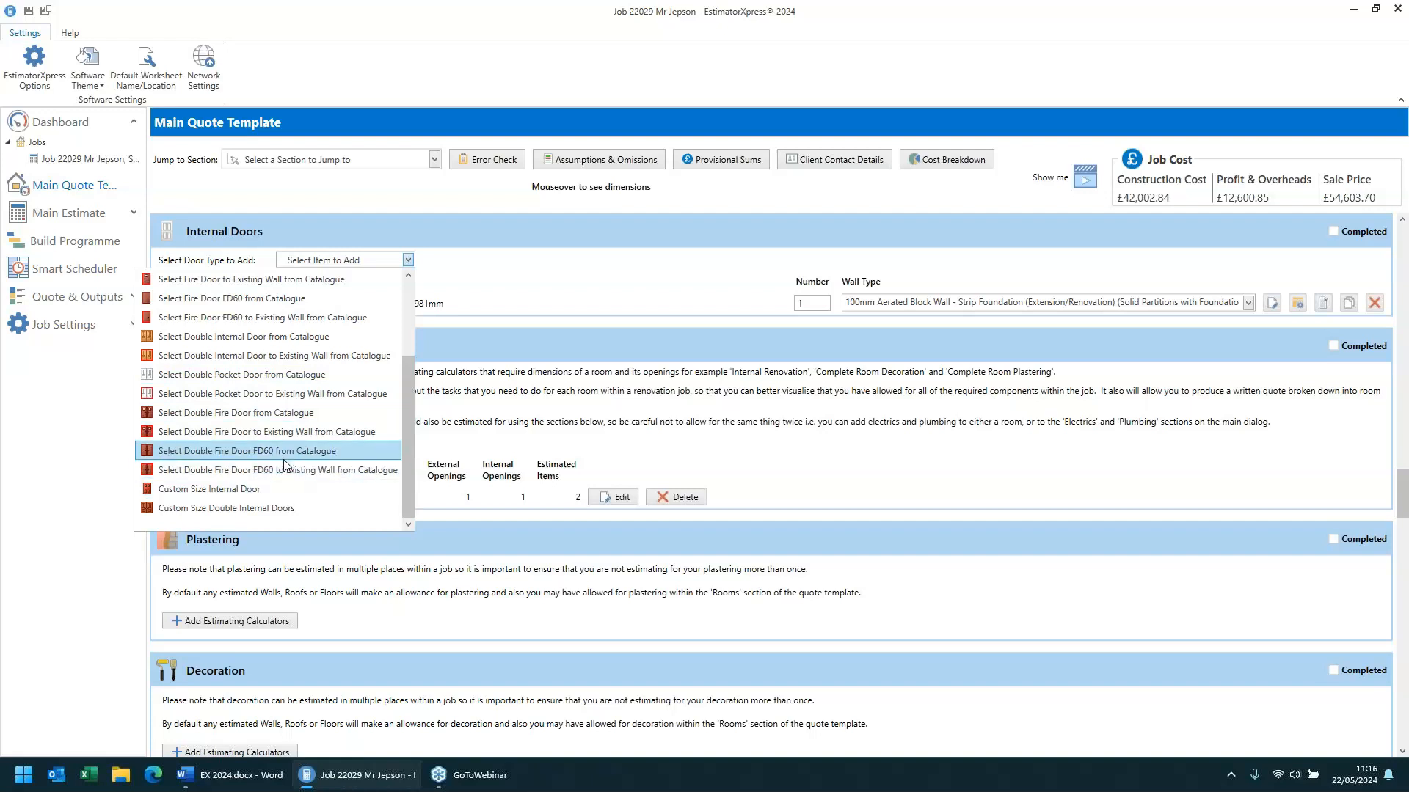
left_click(774, 476)
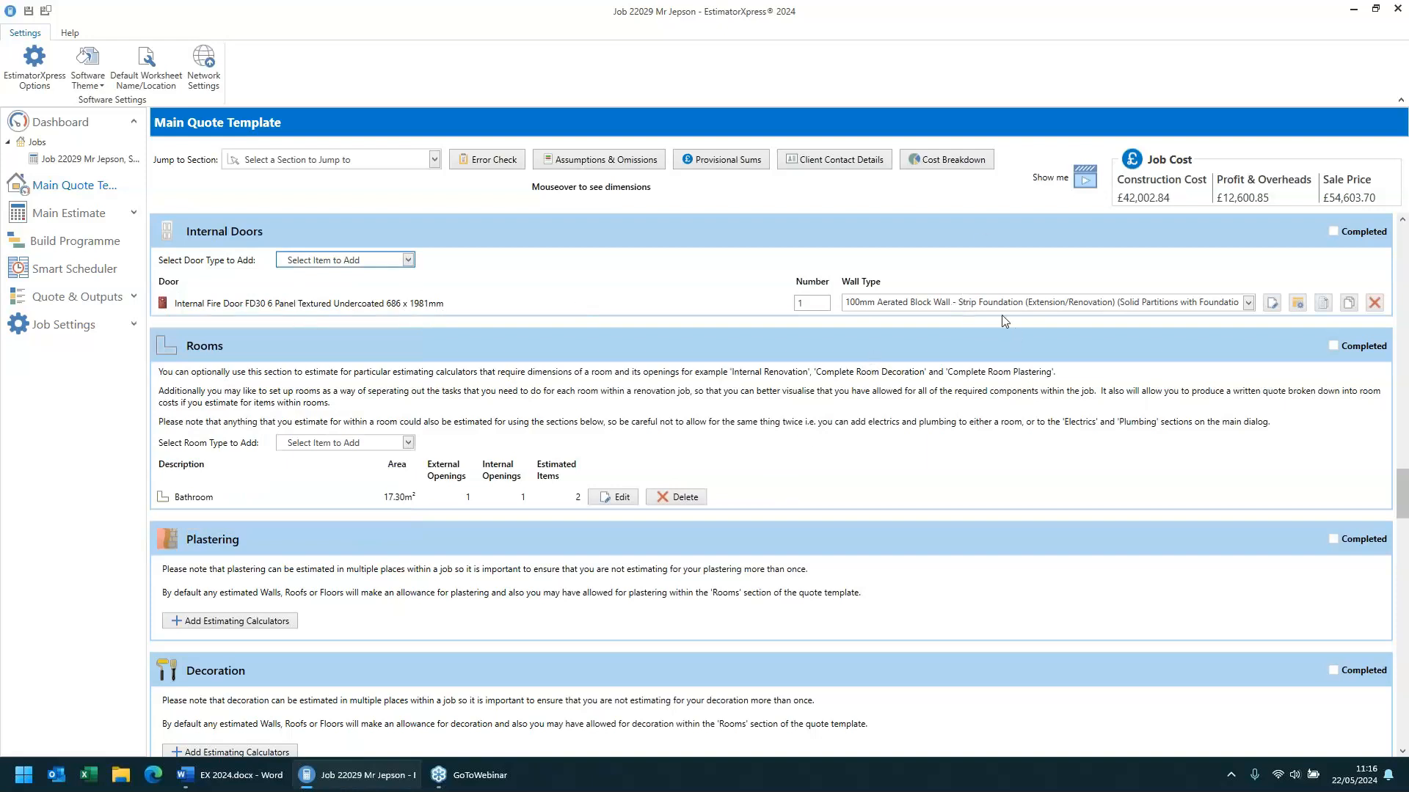
- Review the FD30 fire door's dimension settings and the resources used for each of its door components
left_click(1272, 303)
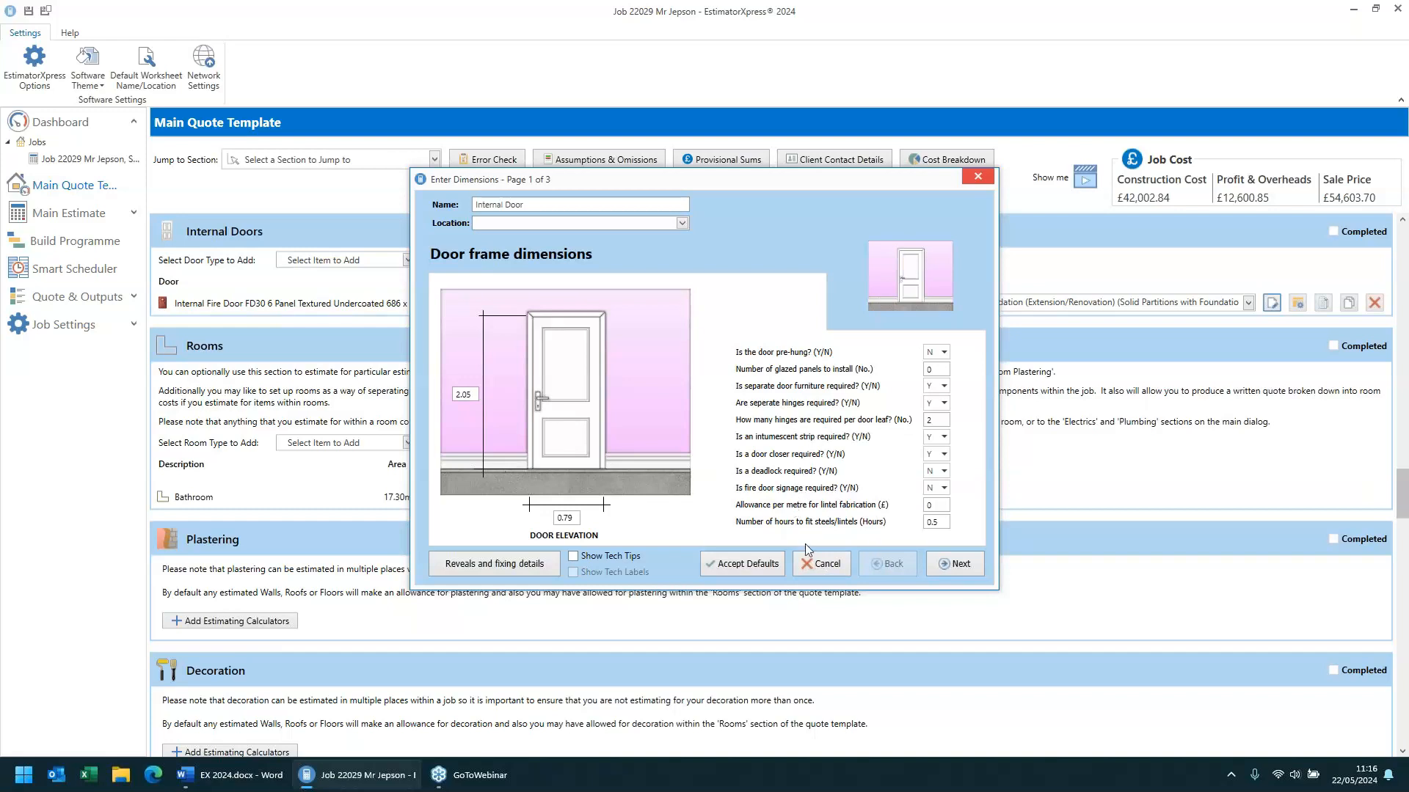
left_click(822, 565)
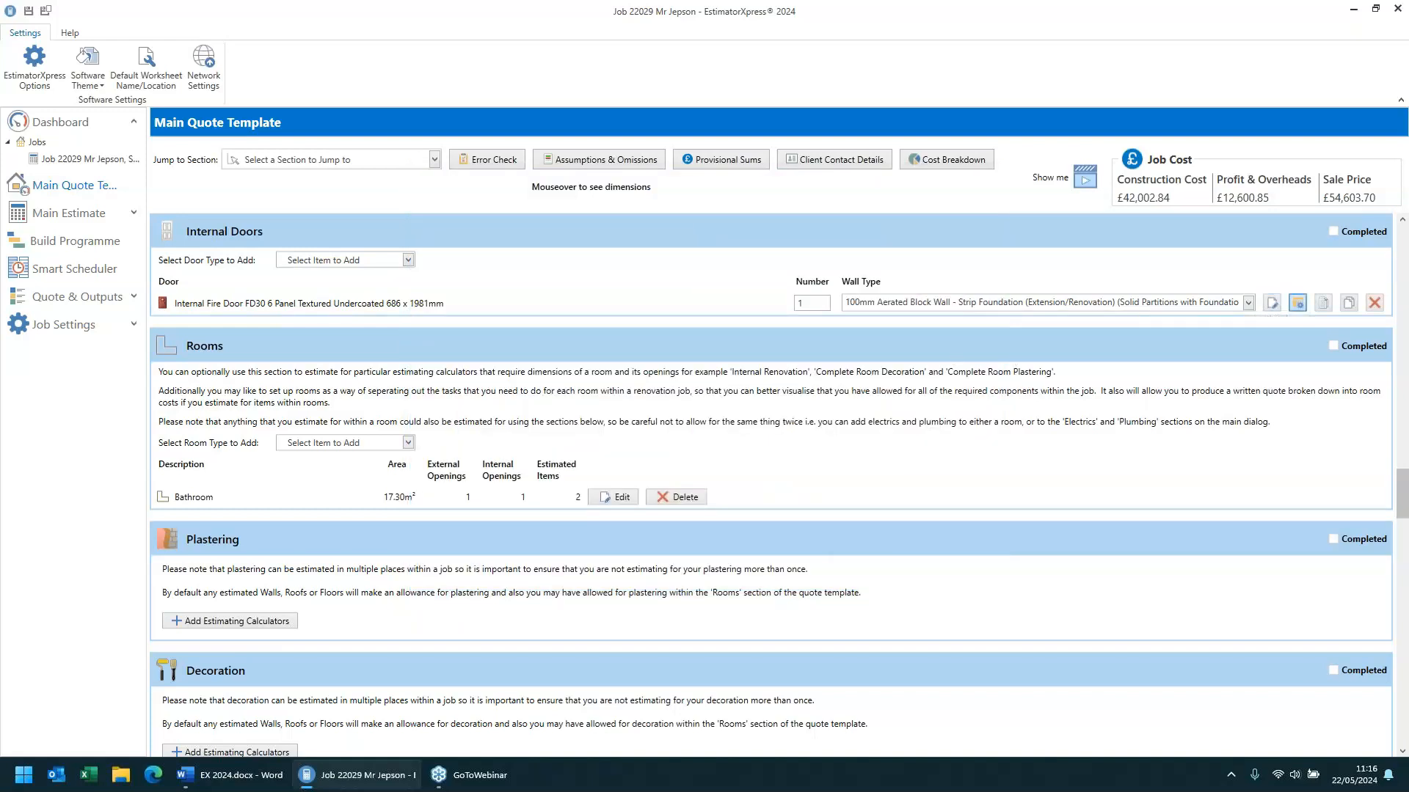
left_click(1297, 302)
left_click(360, 308)
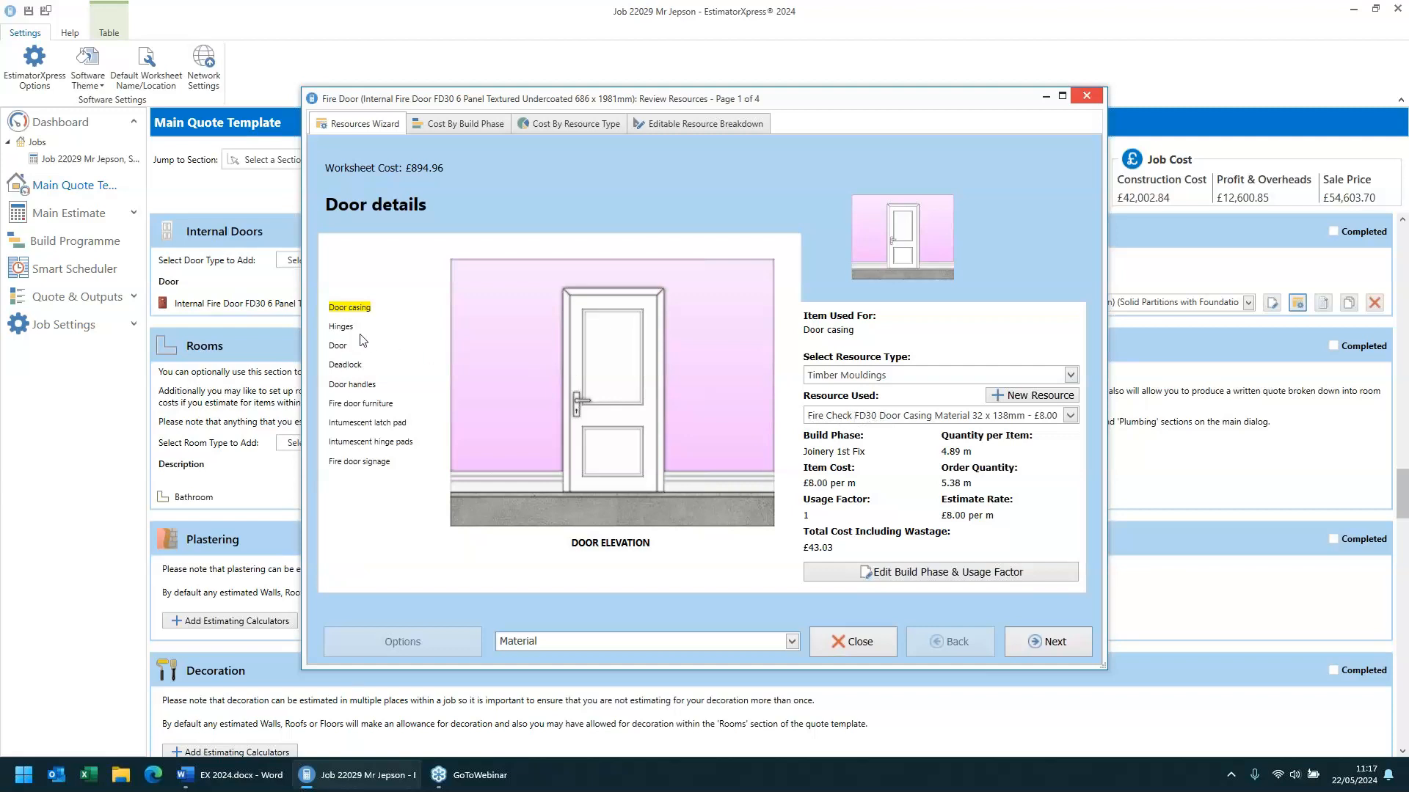
left_click(339, 328)
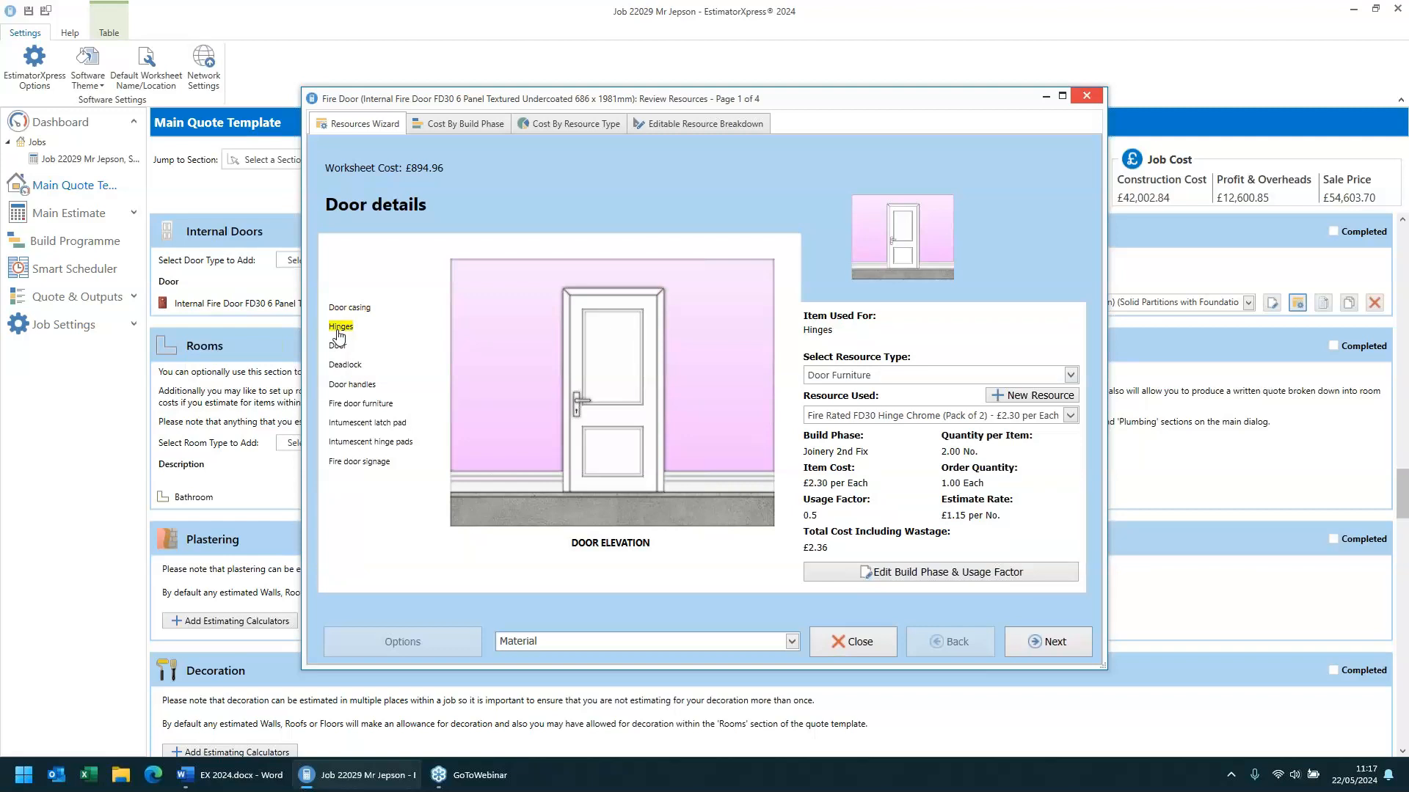
left_click(339, 346)
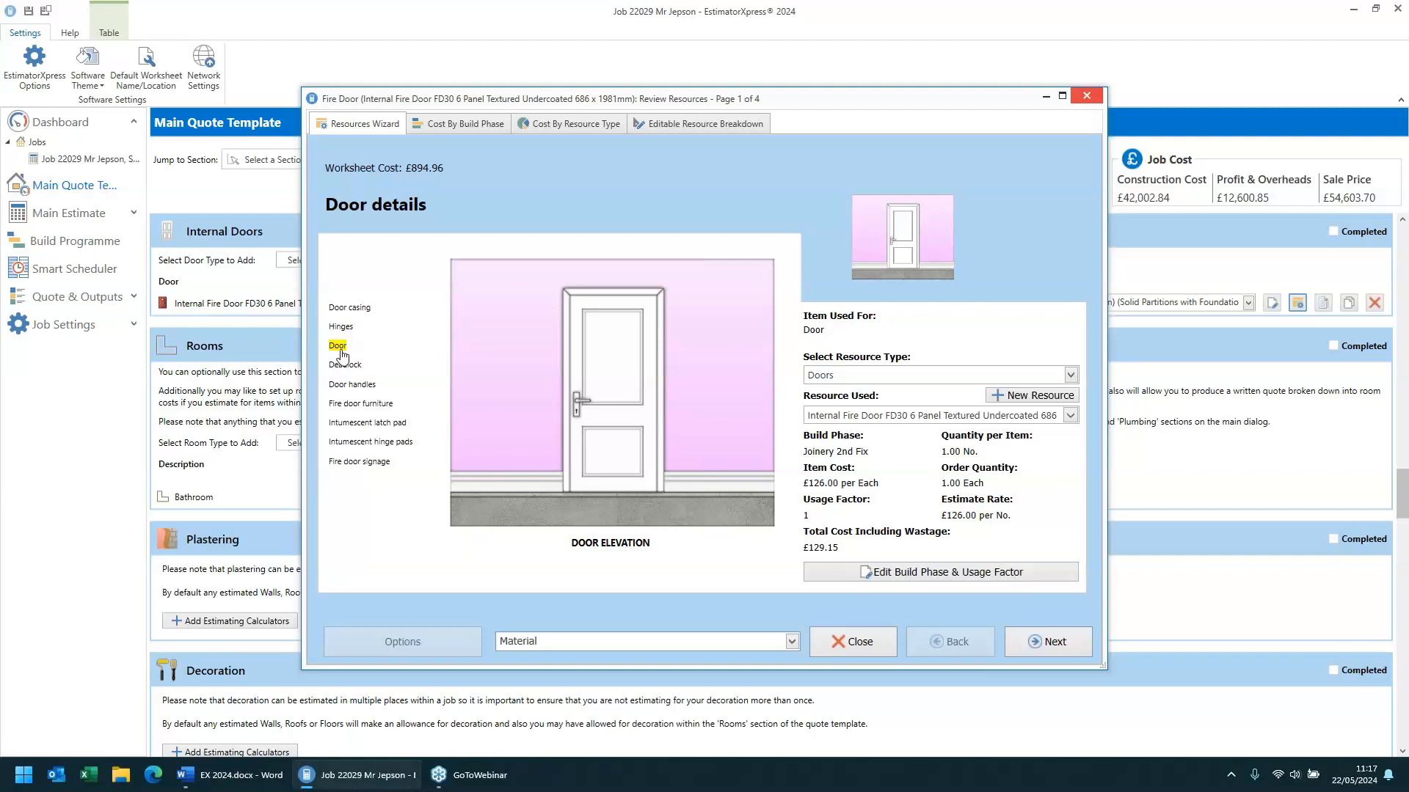
left_click(345, 369)
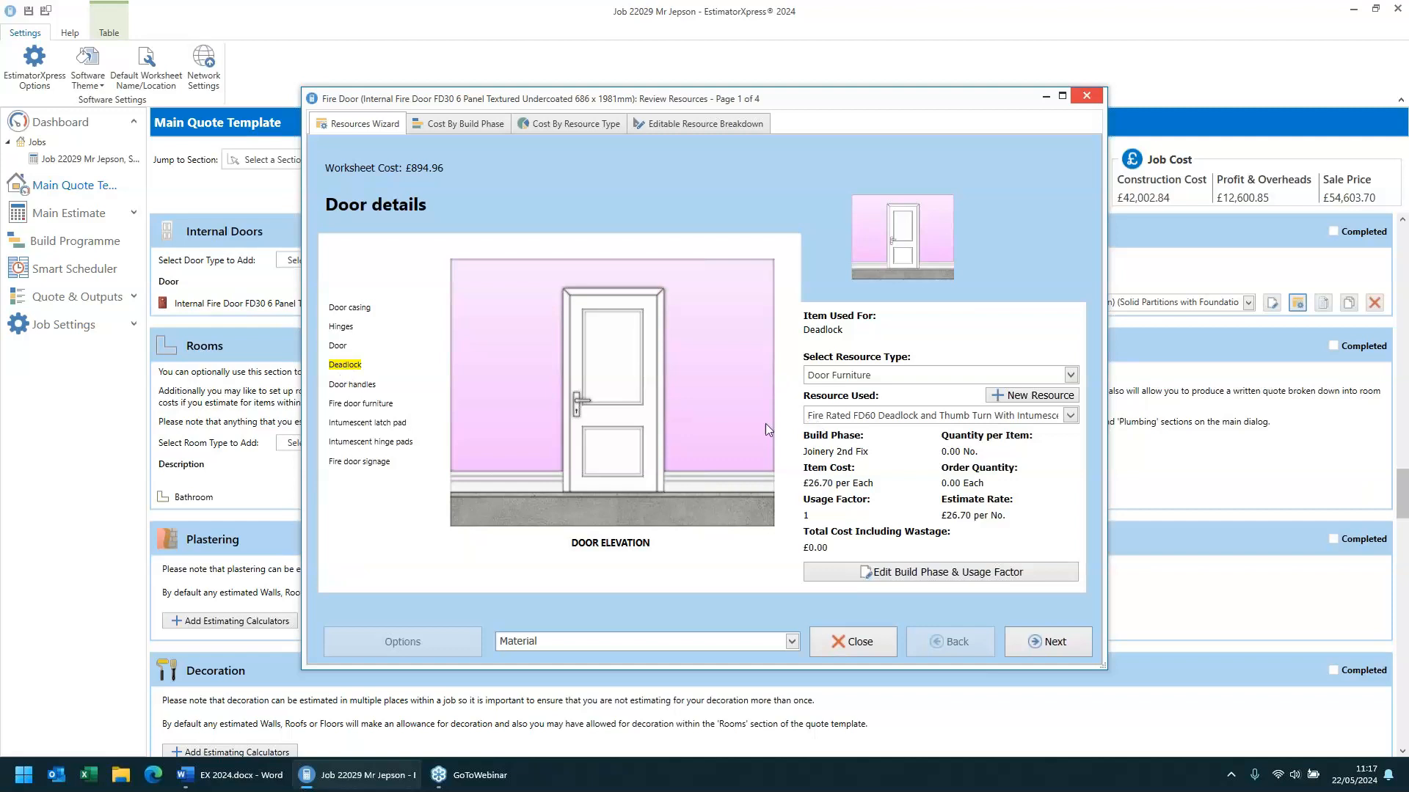
left_click(352, 386)
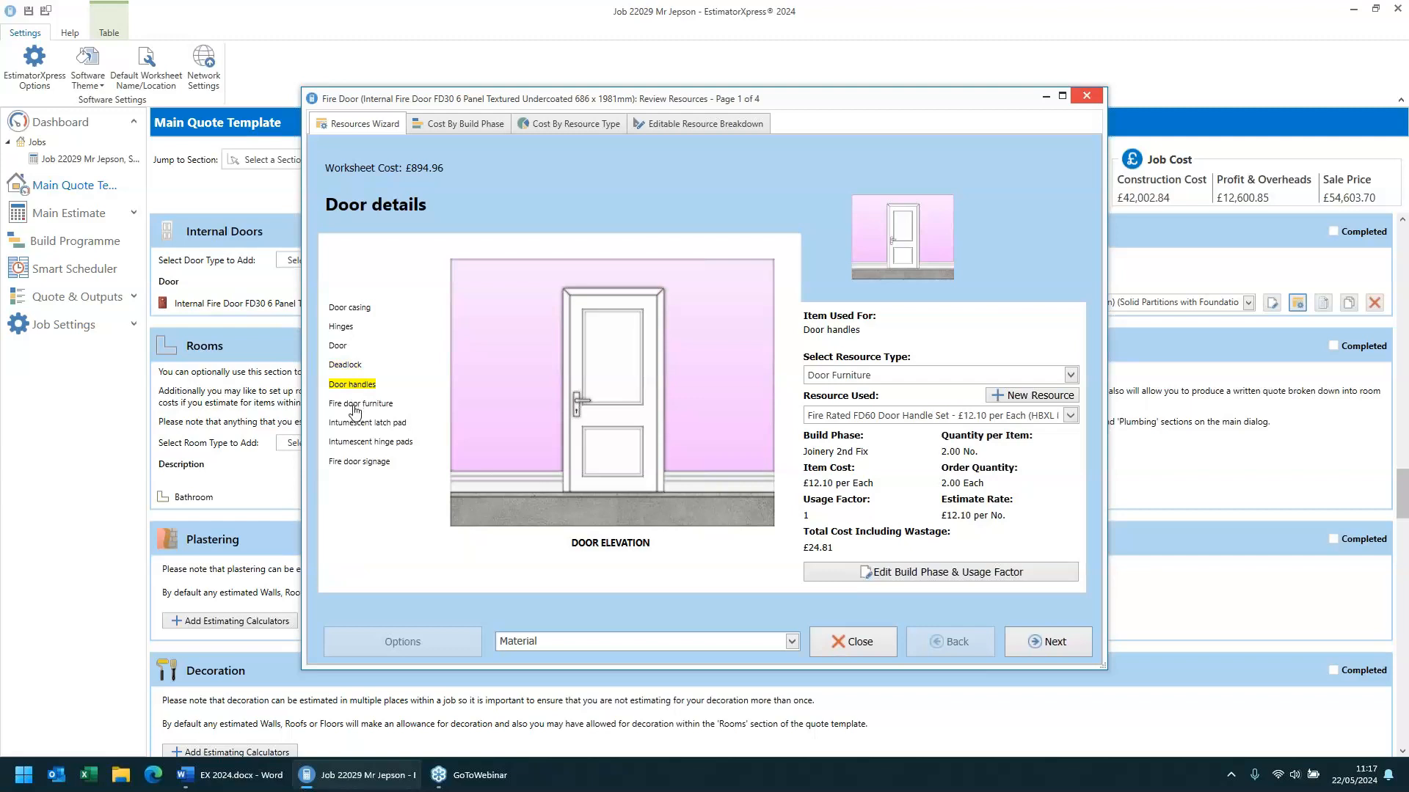
left_click(355, 405)
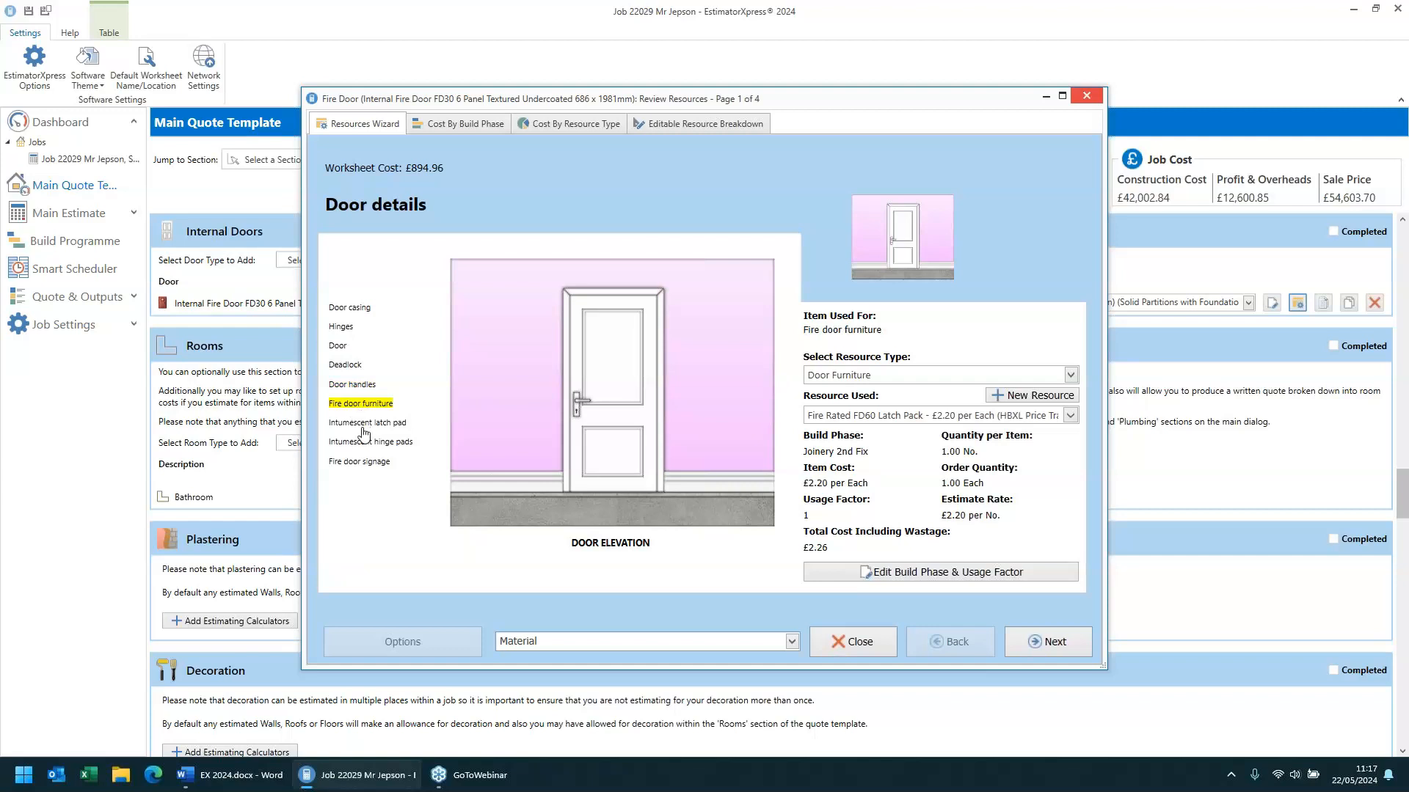
left_click(361, 426)
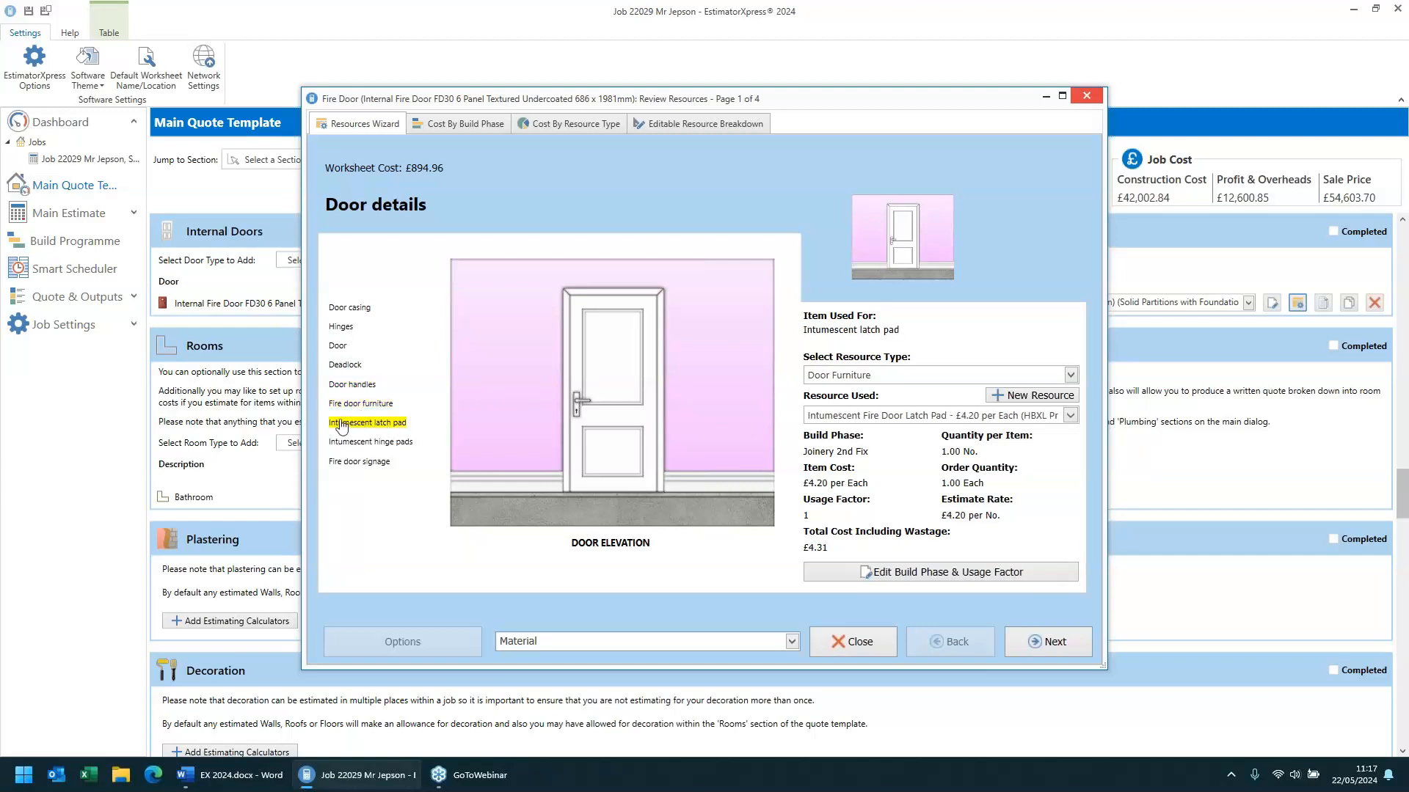
left_click(361, 444)
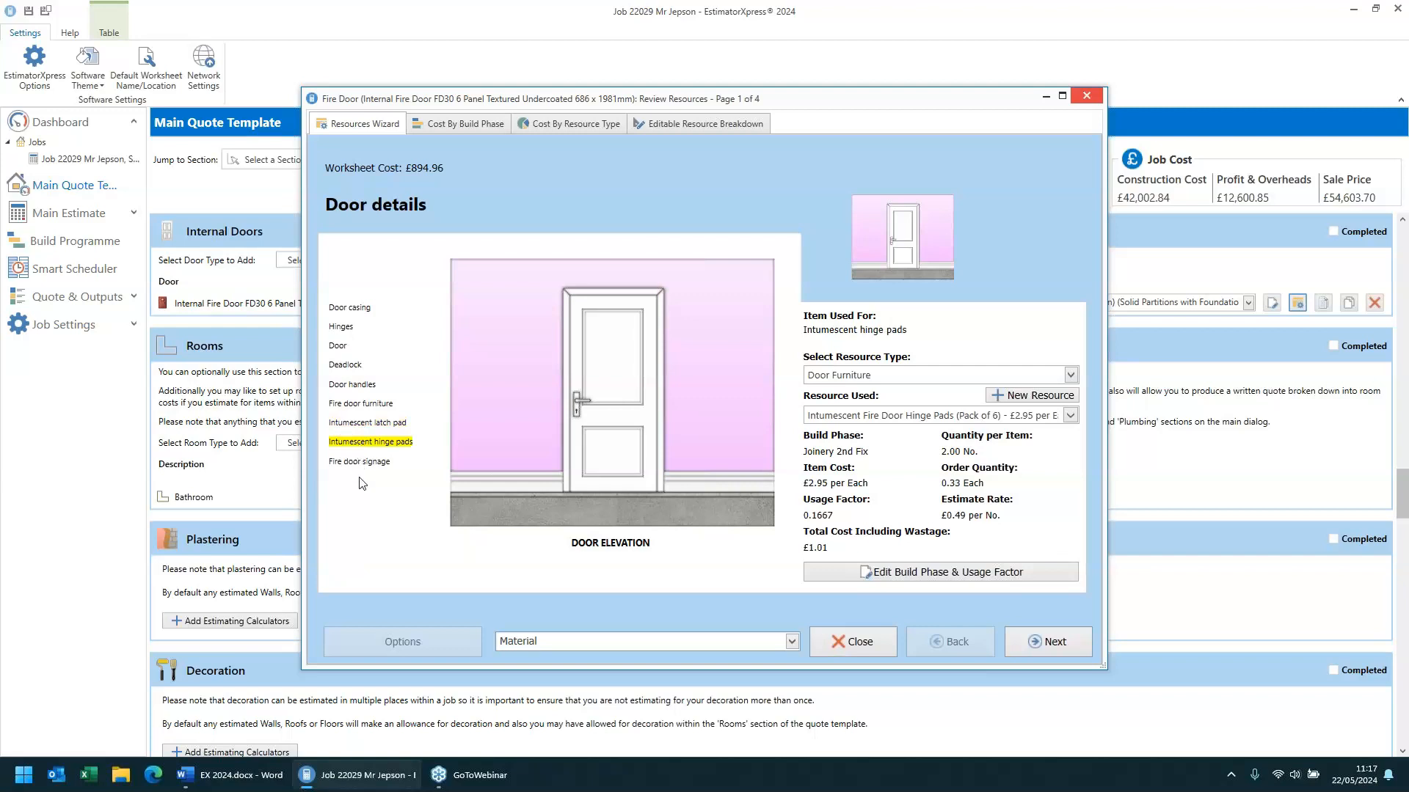
left_click(360, 465)
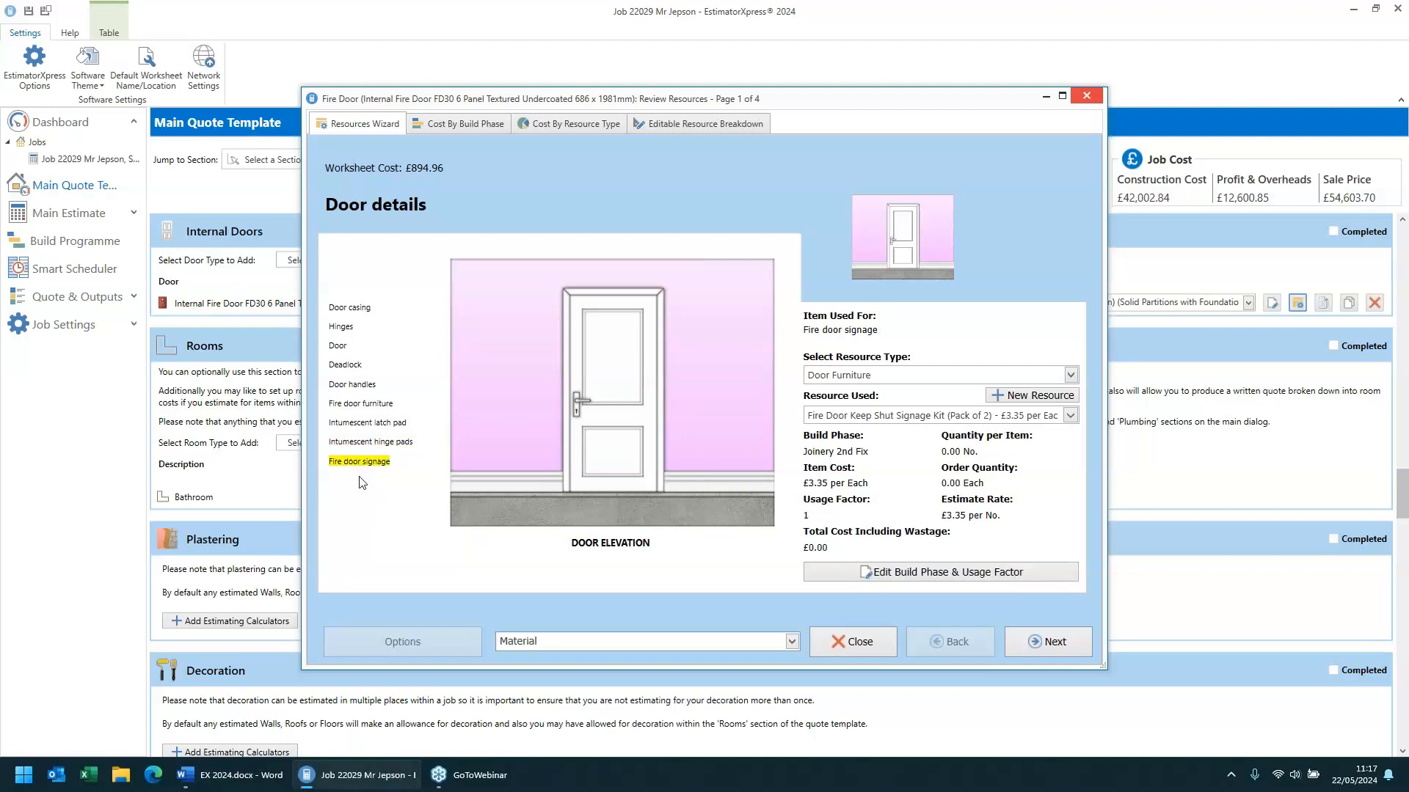
left_click(855, 643)
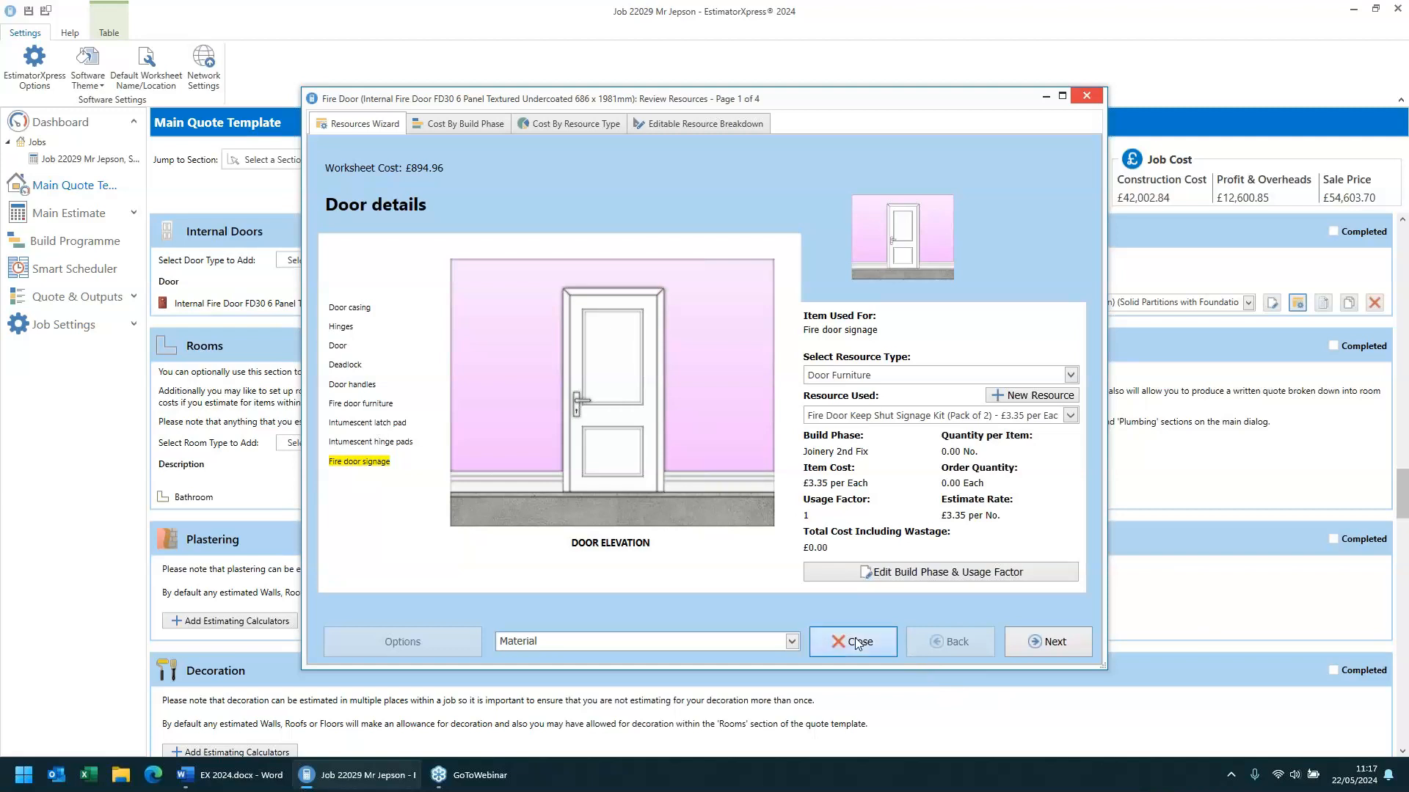
- Add an Internal Fire Door FD60 Flush Unfinished 838 x 1981mm from the FD60 fire door catalogue
left_click(317, 264)
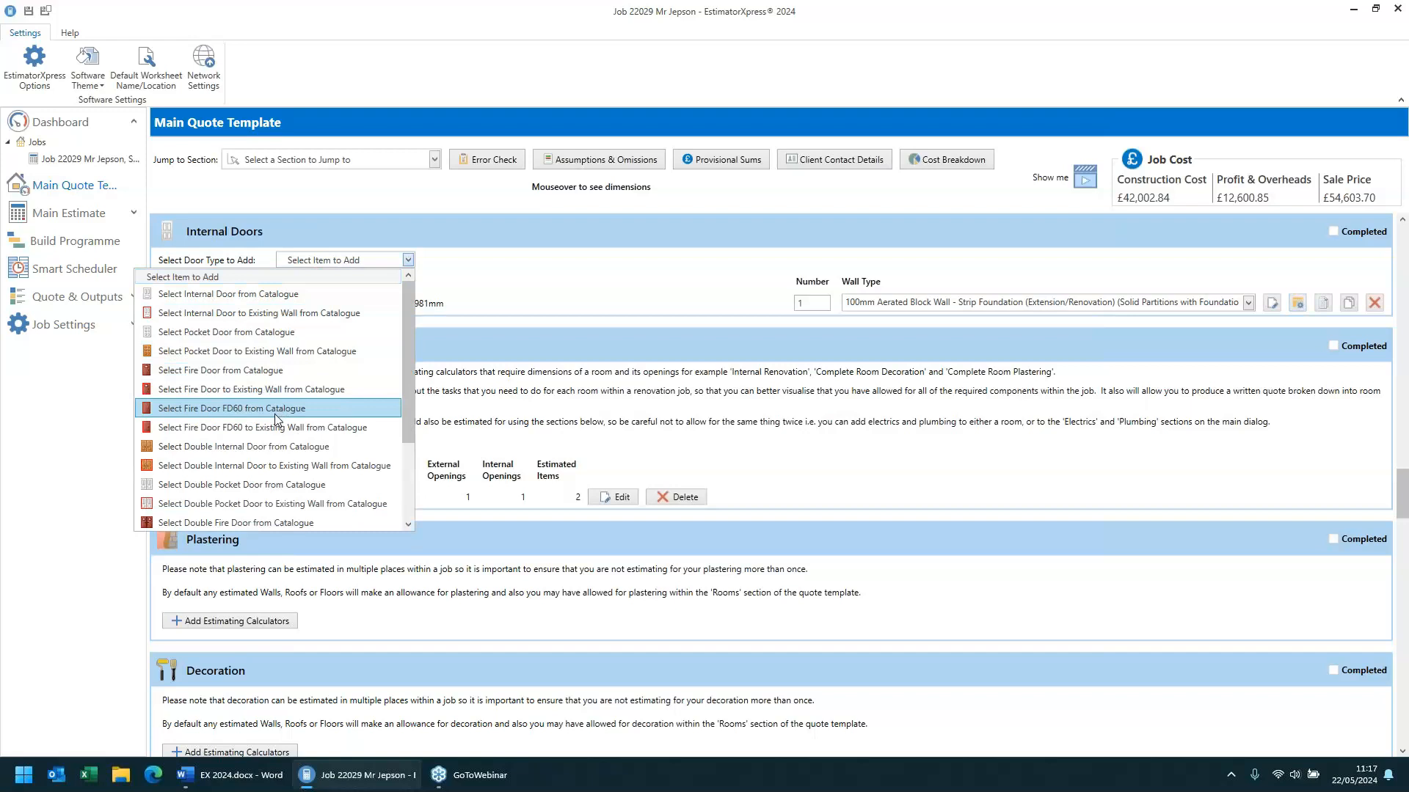
left_click(235, 415)
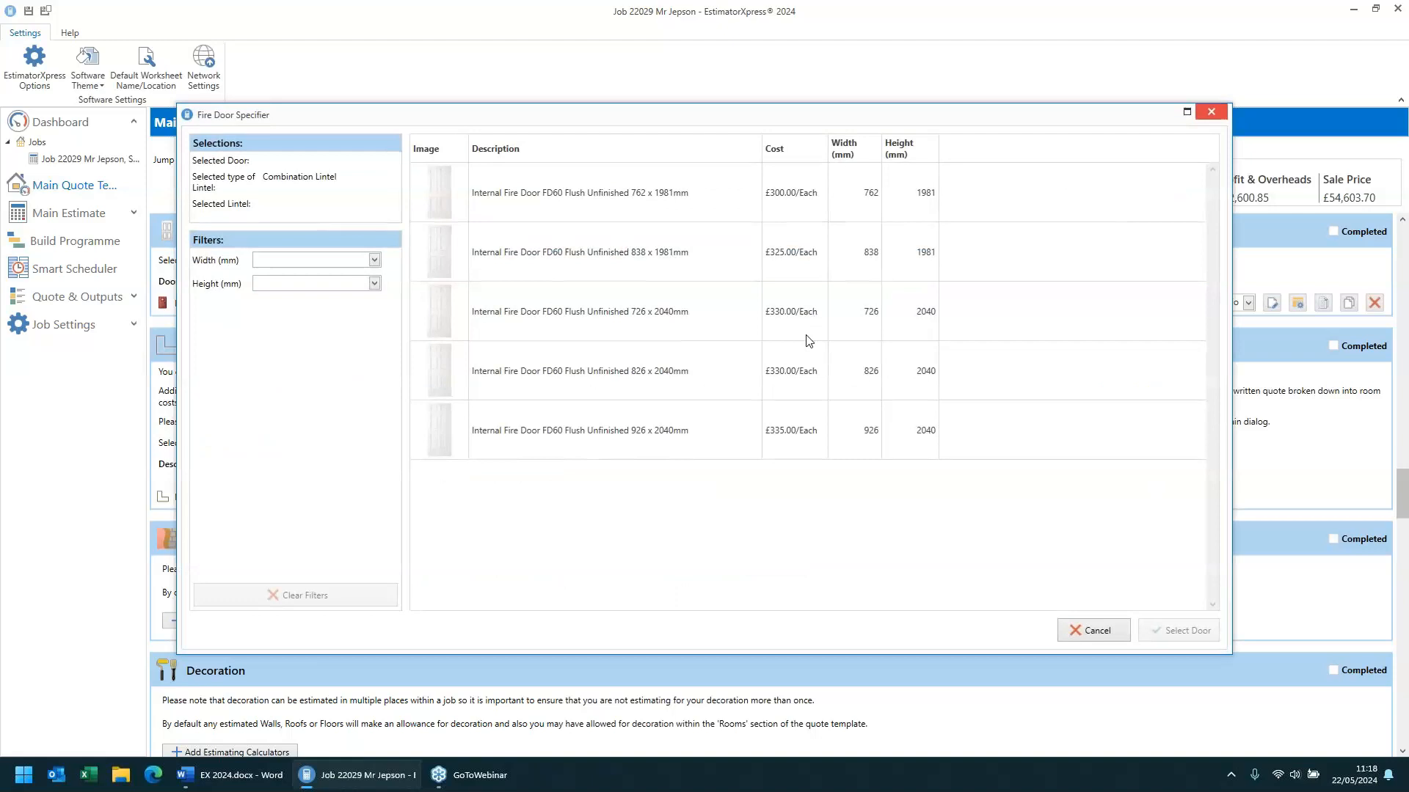
left_click(681, 261)
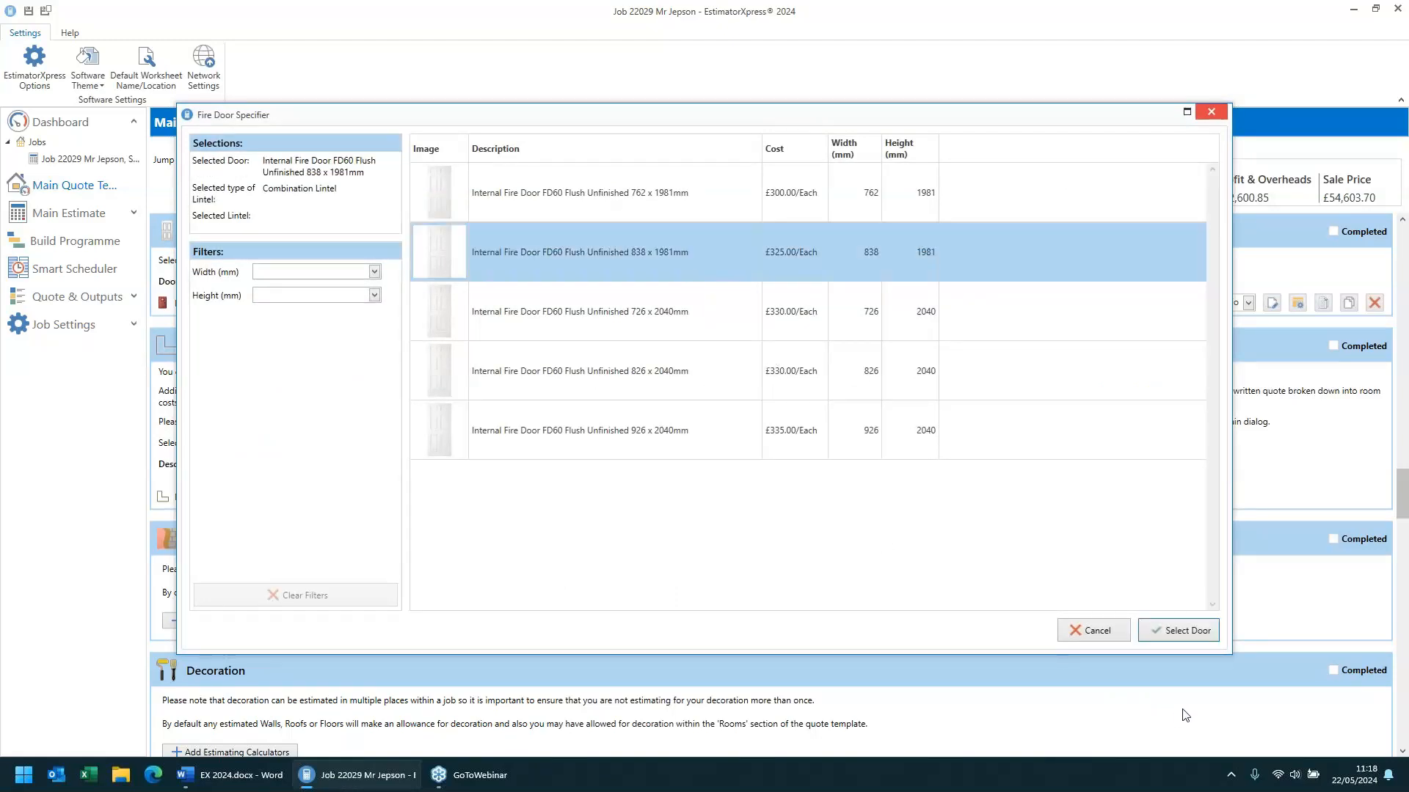
left_click(1178, 630)
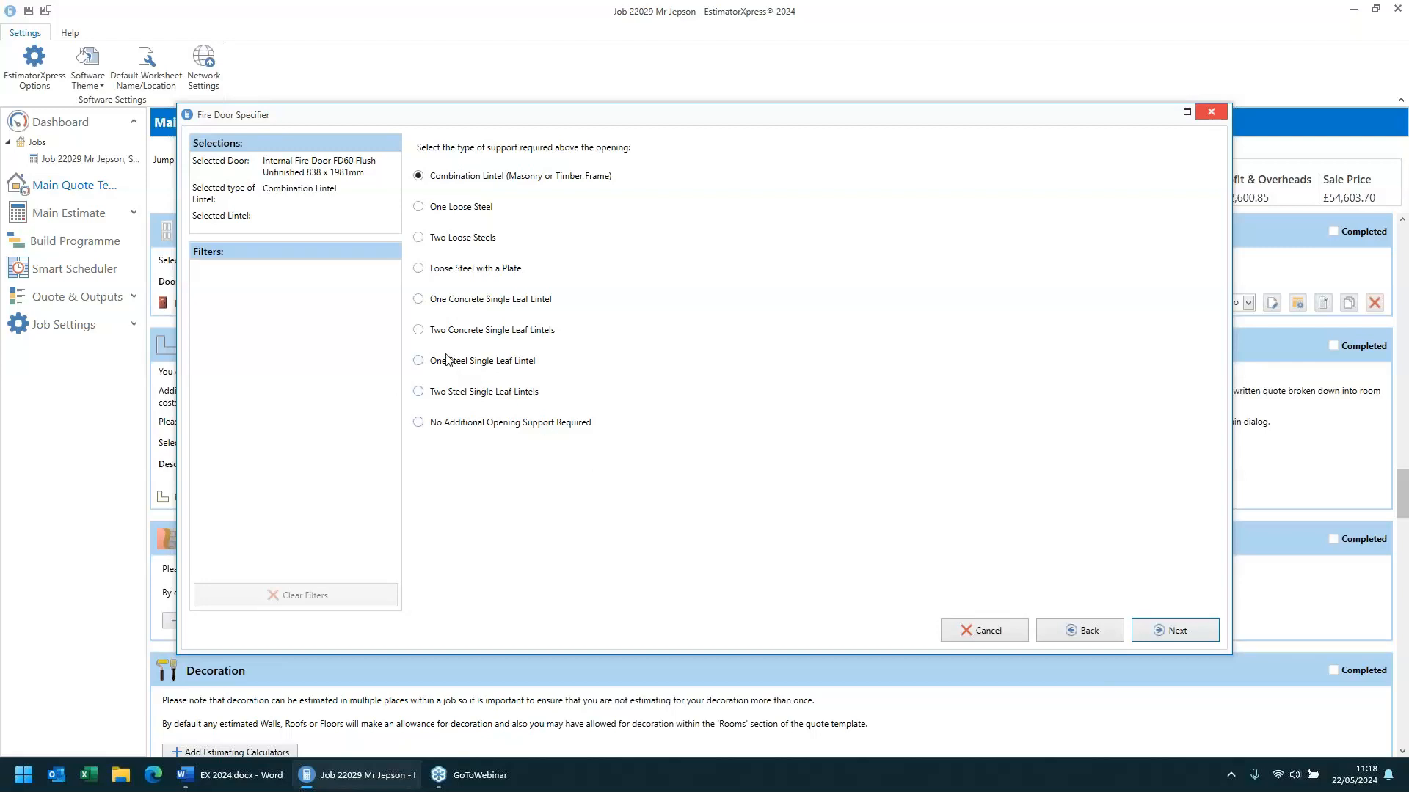
- Choose one steel single leaf lintel, the 100 Wide Heavy Duty Box Lintel 1350 mm, and confirm the number of doors
left_click(442, 359)
left_click(1179, 639)
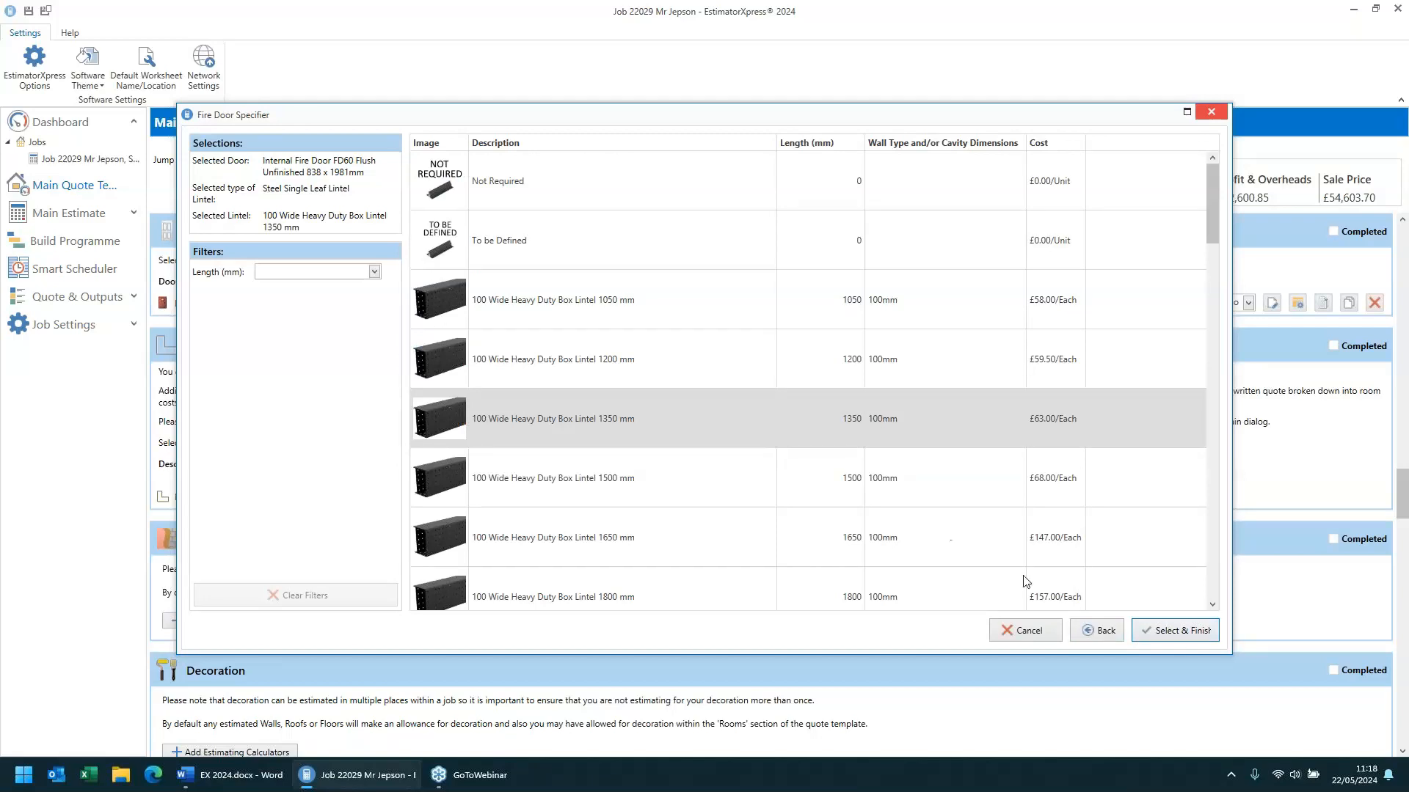
left_click(1183, 633)
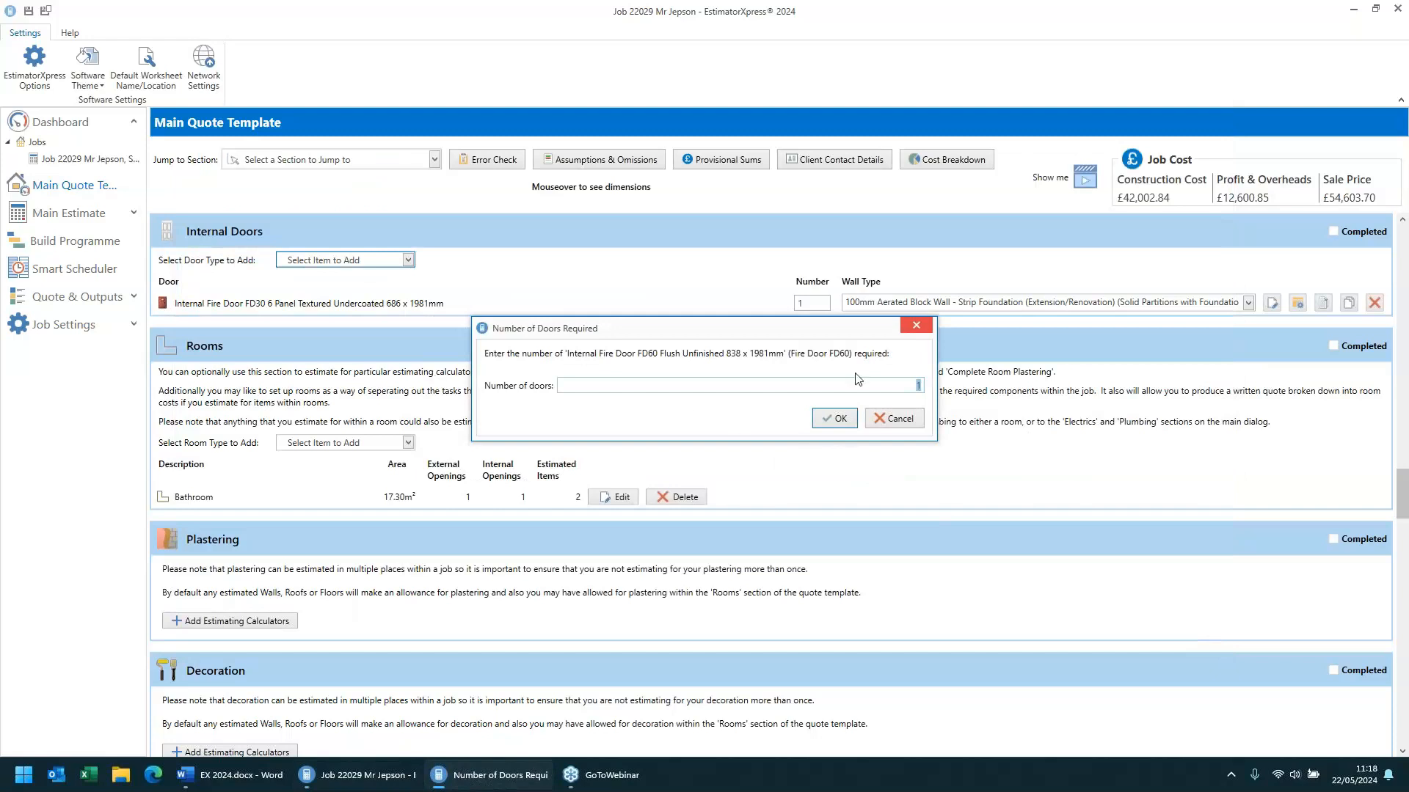
left_click(834, 425)
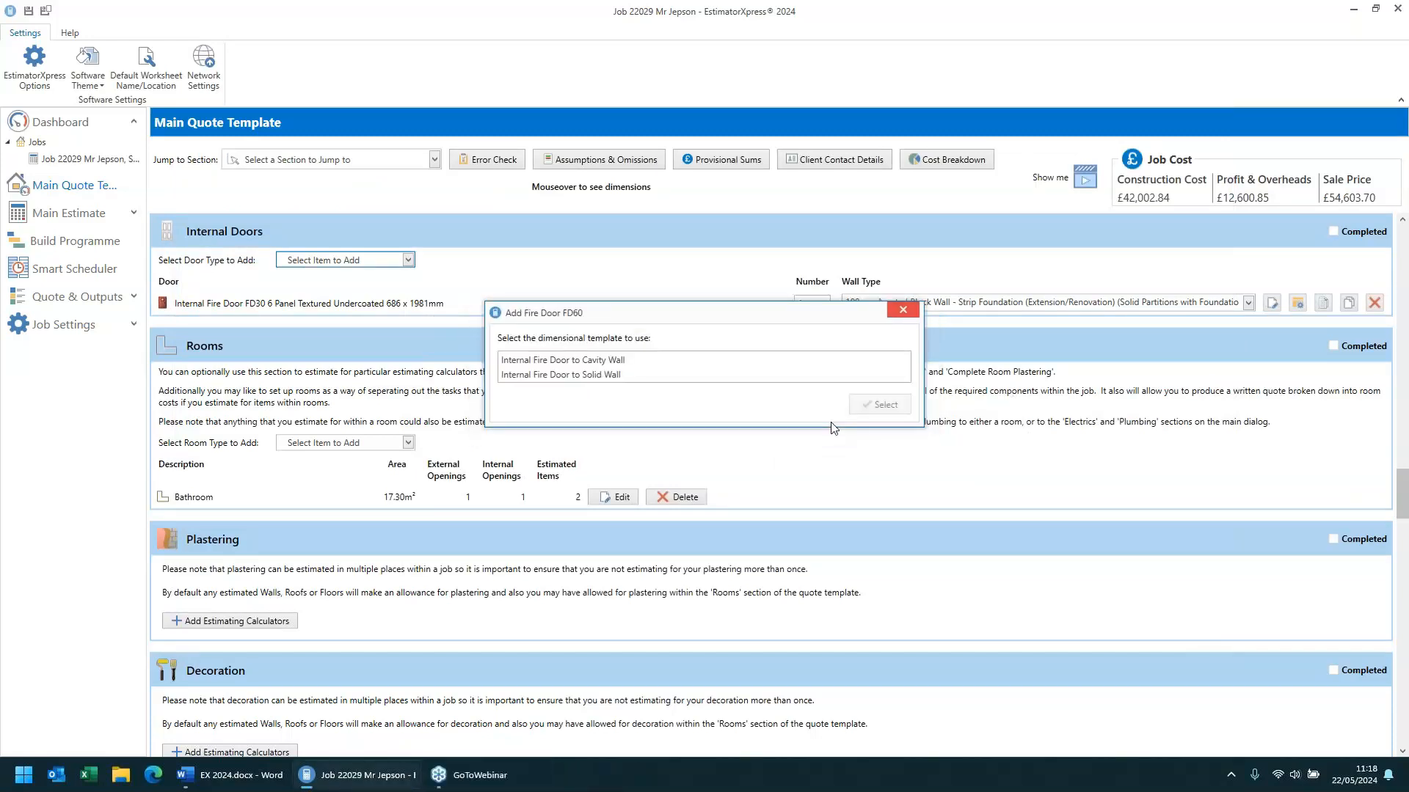
- Apply the Internal Fire Door to Solid Wall template and step through the door's dimension pages to finish
left_click(605, 359)
left_click(613, 376)
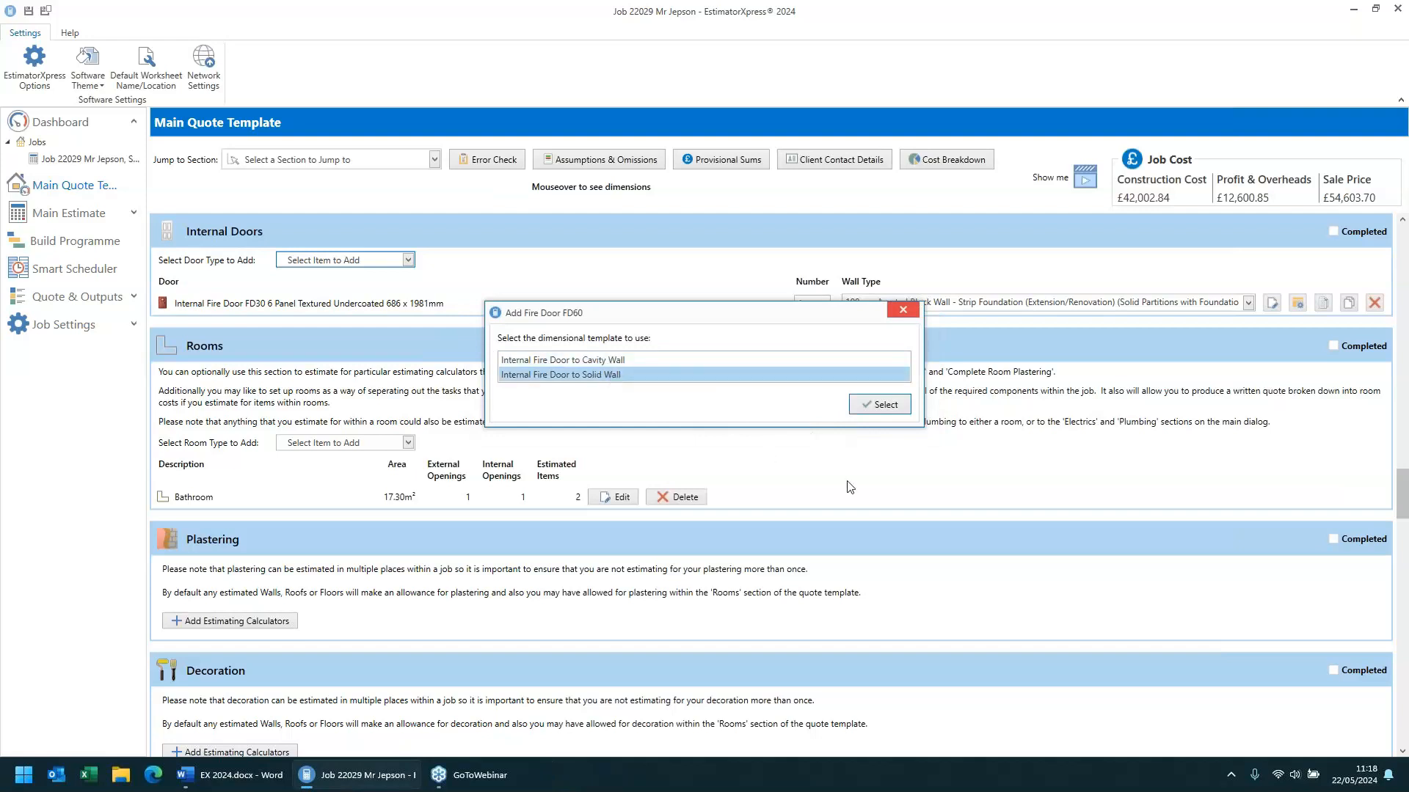
left_click(881, 405)
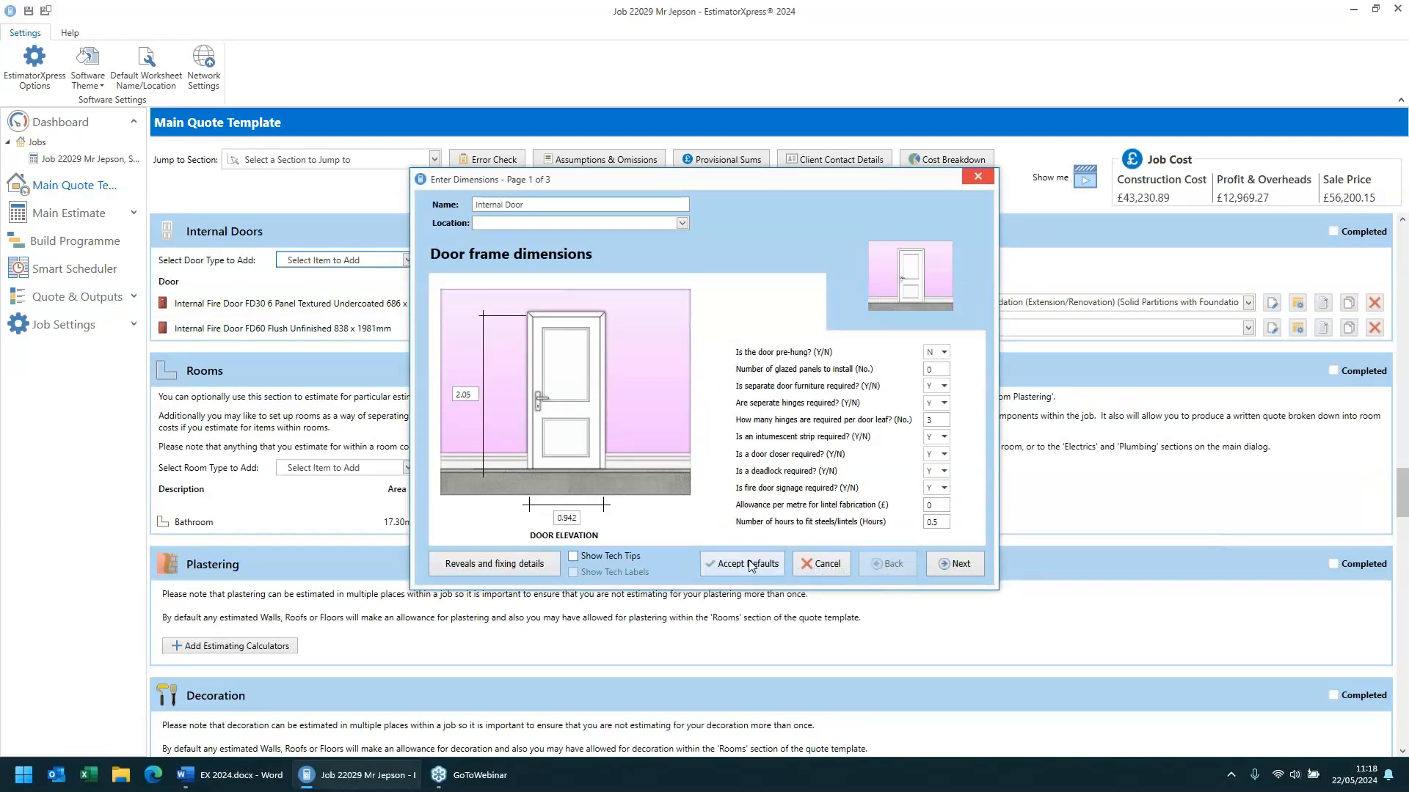
left_click(966, 567)
left_click(886, 565)
left_click(958, 569)
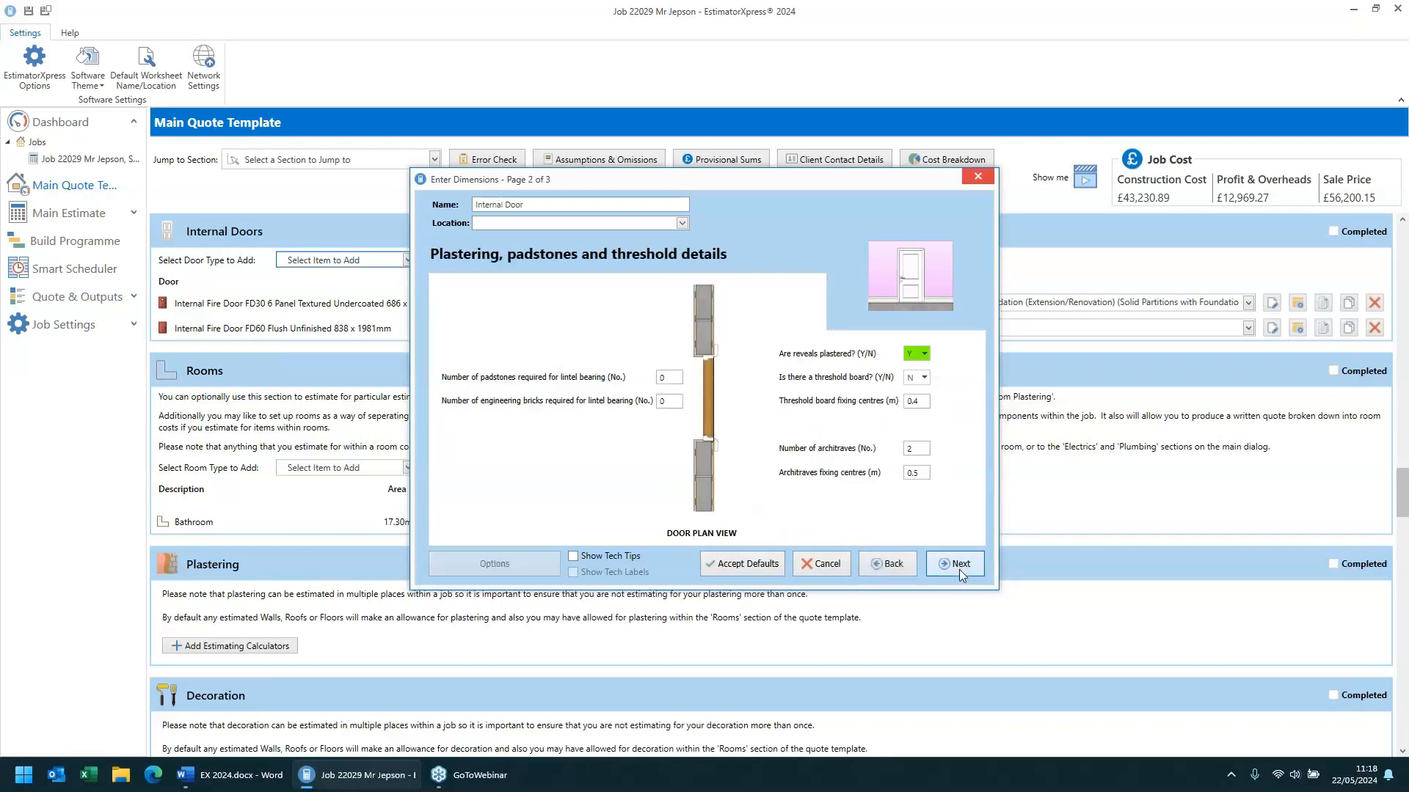
left_click(958, 569)
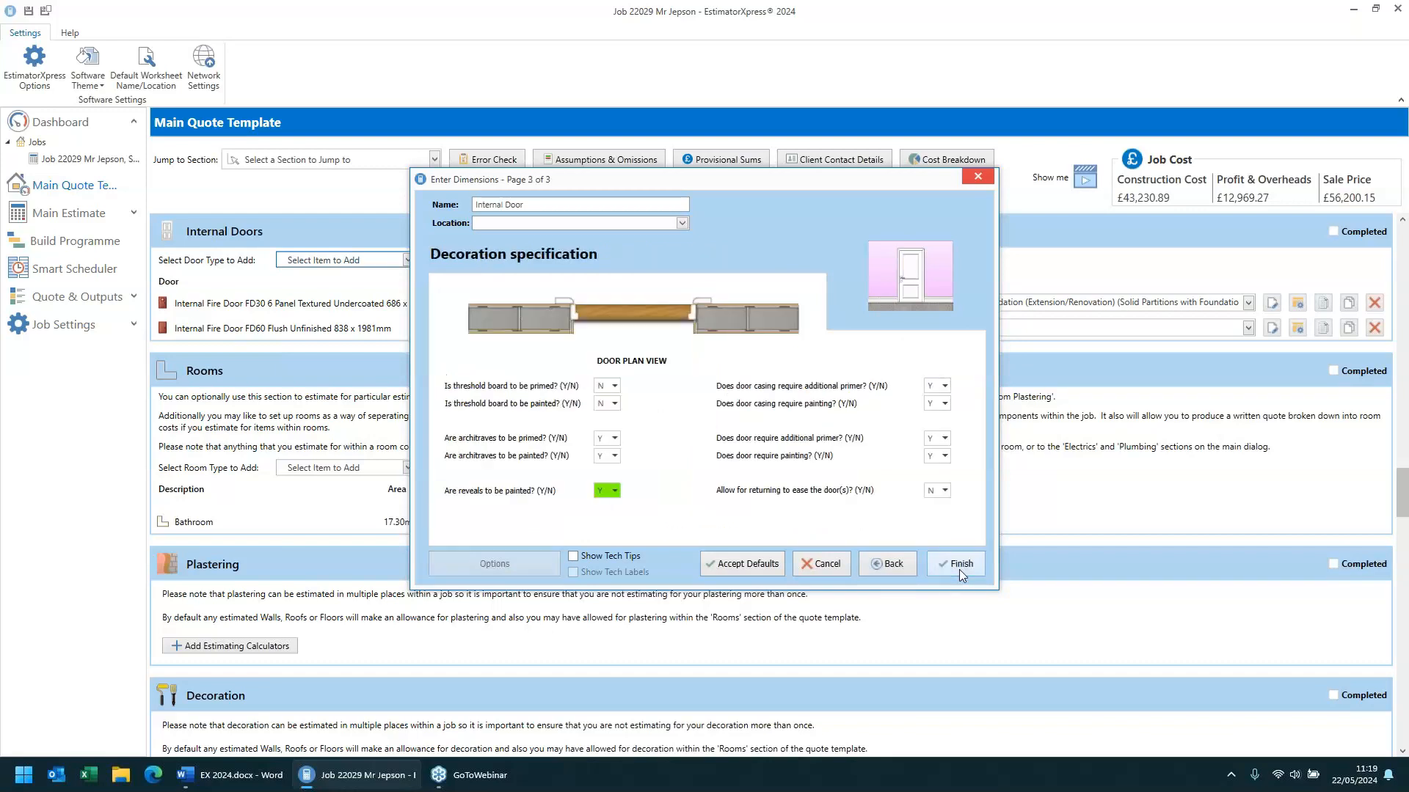
left_click(958, 570)
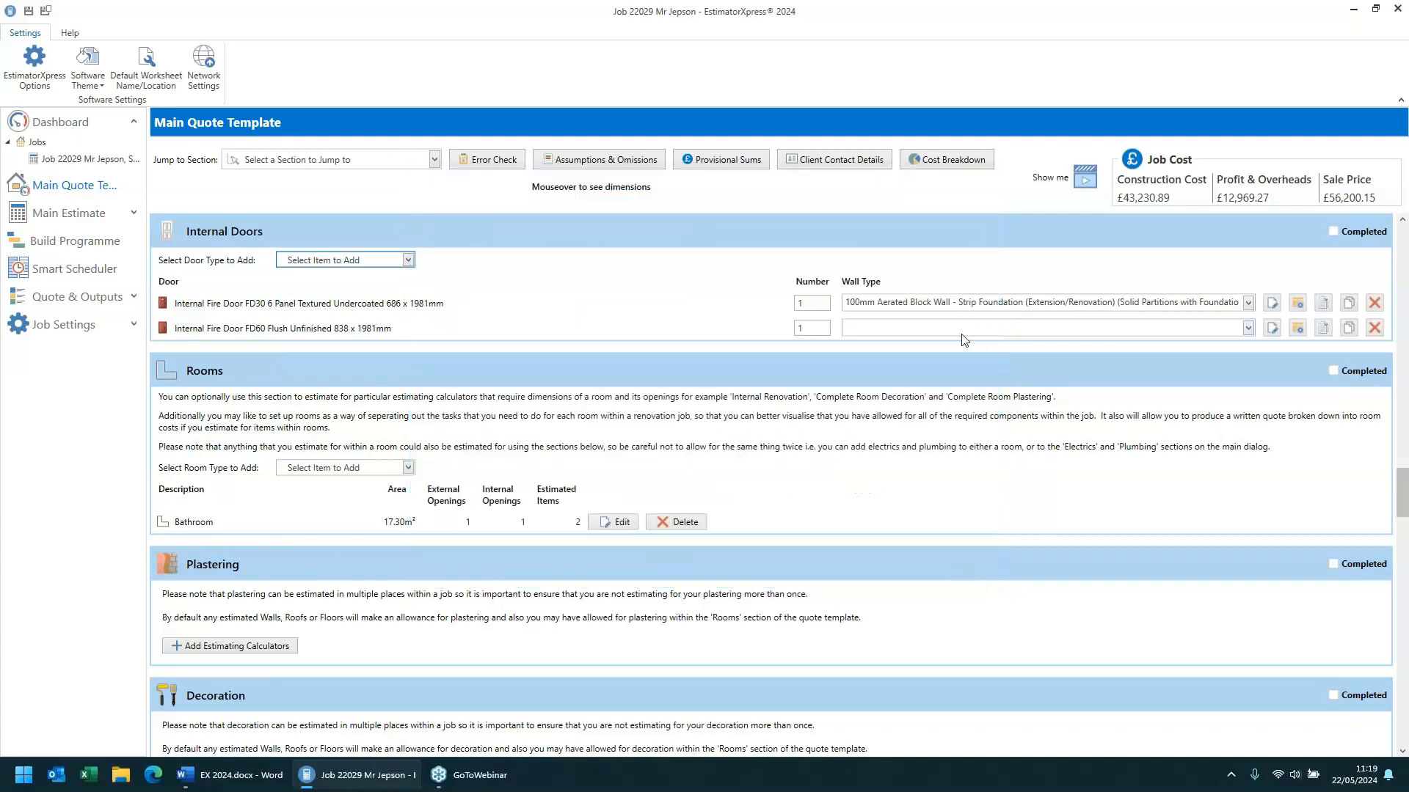
- Set the FD60 door's wall type to 100mm Aerated Block Wall - Strip Foundation (Solid Partitions with Foundations)
left_click(877, 330)
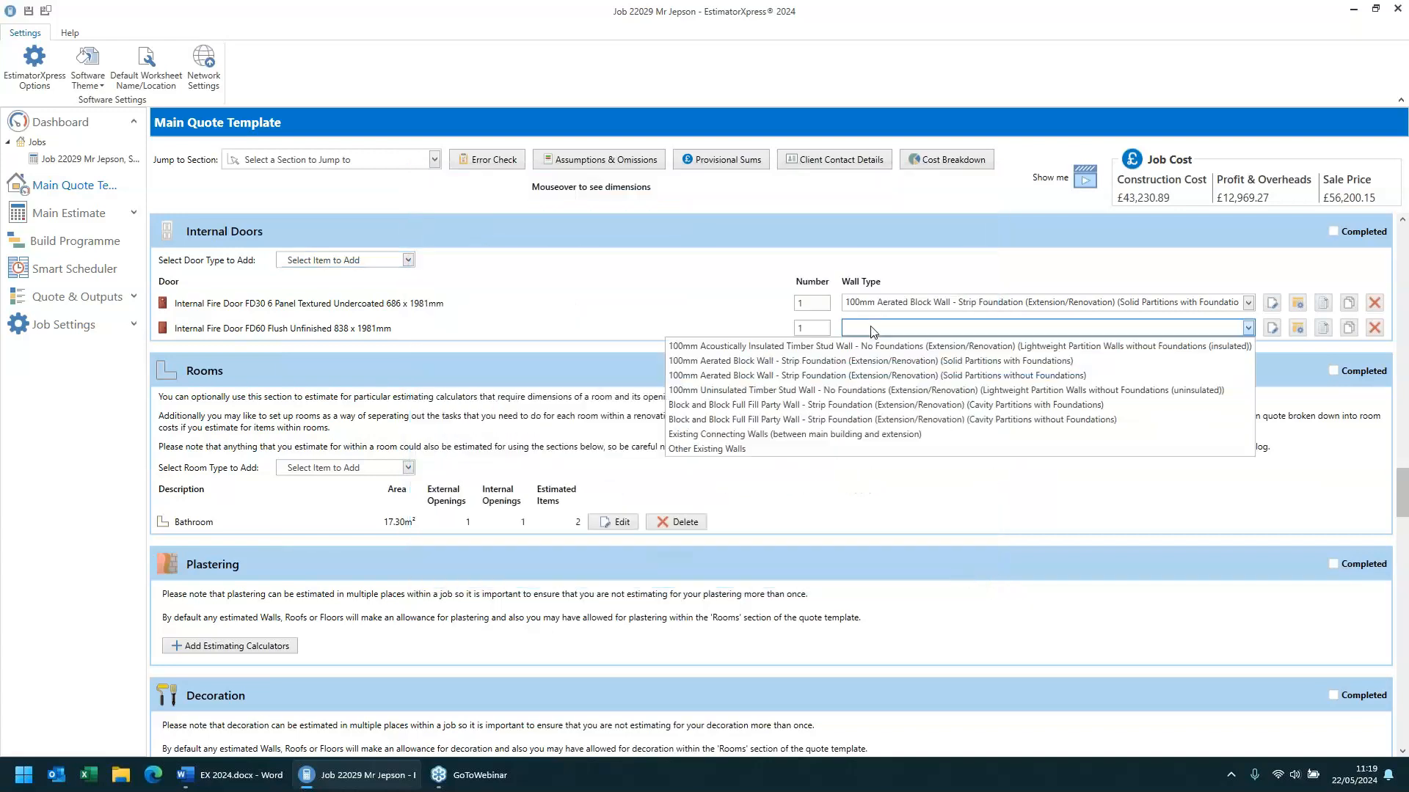
left_click(885, 361)
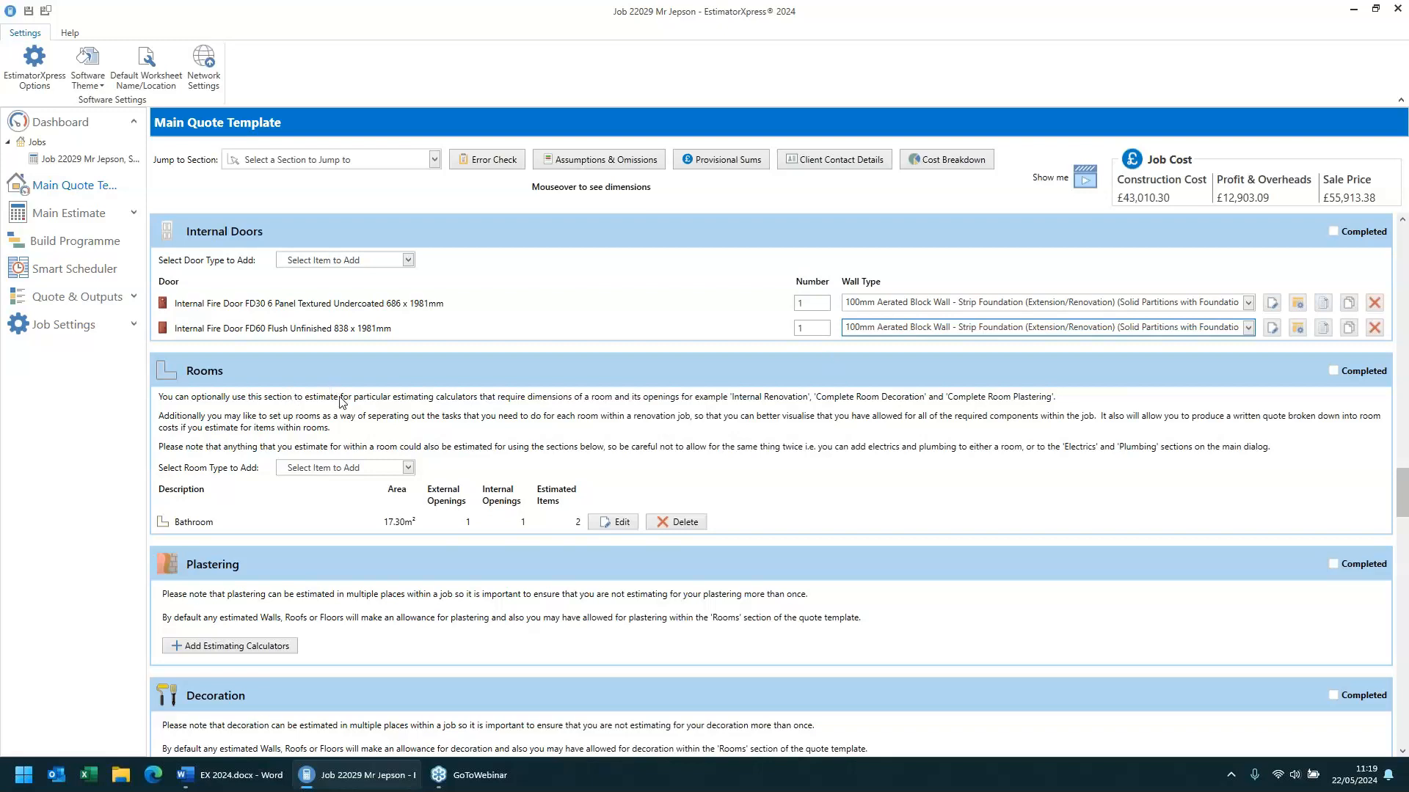
left_click(408, 261)
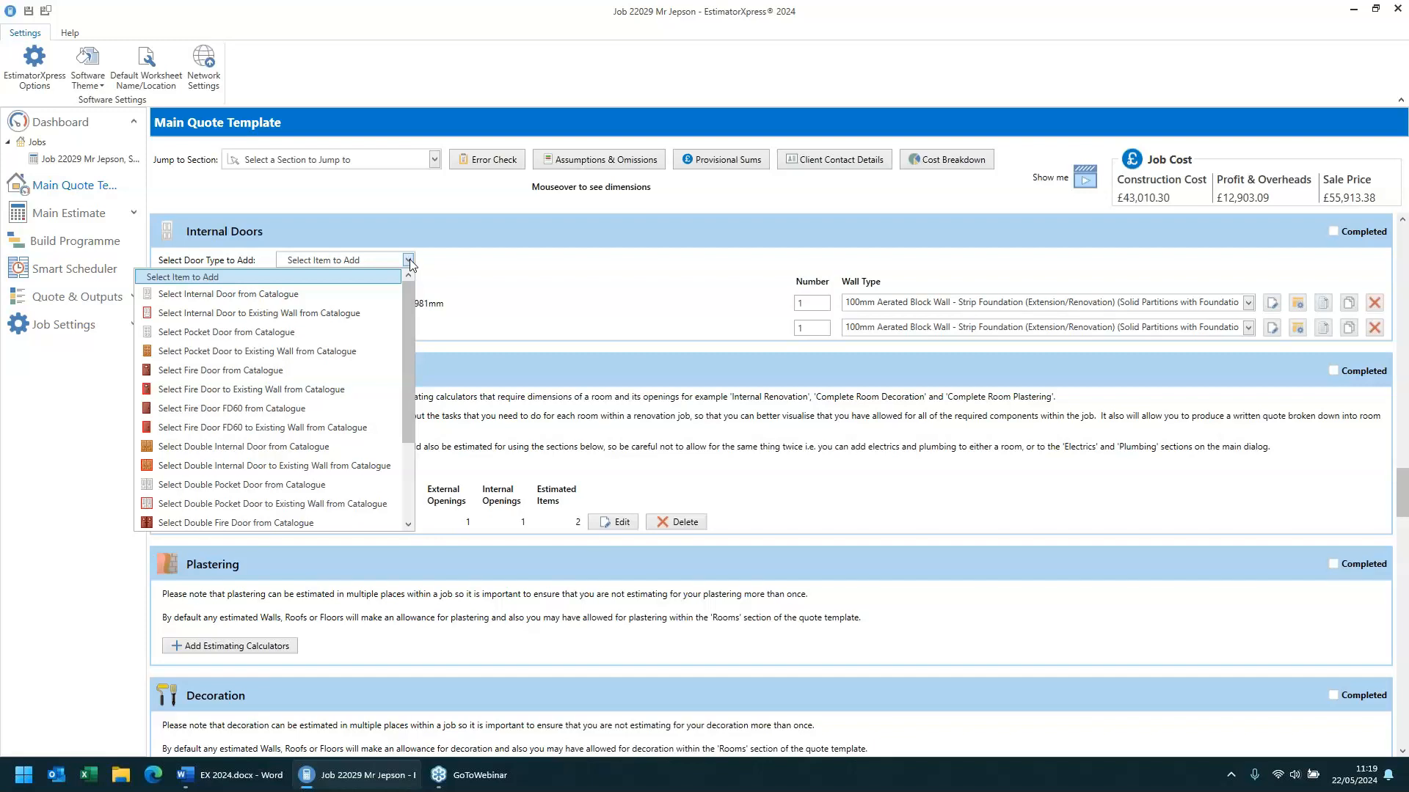
left_click(408, 261)
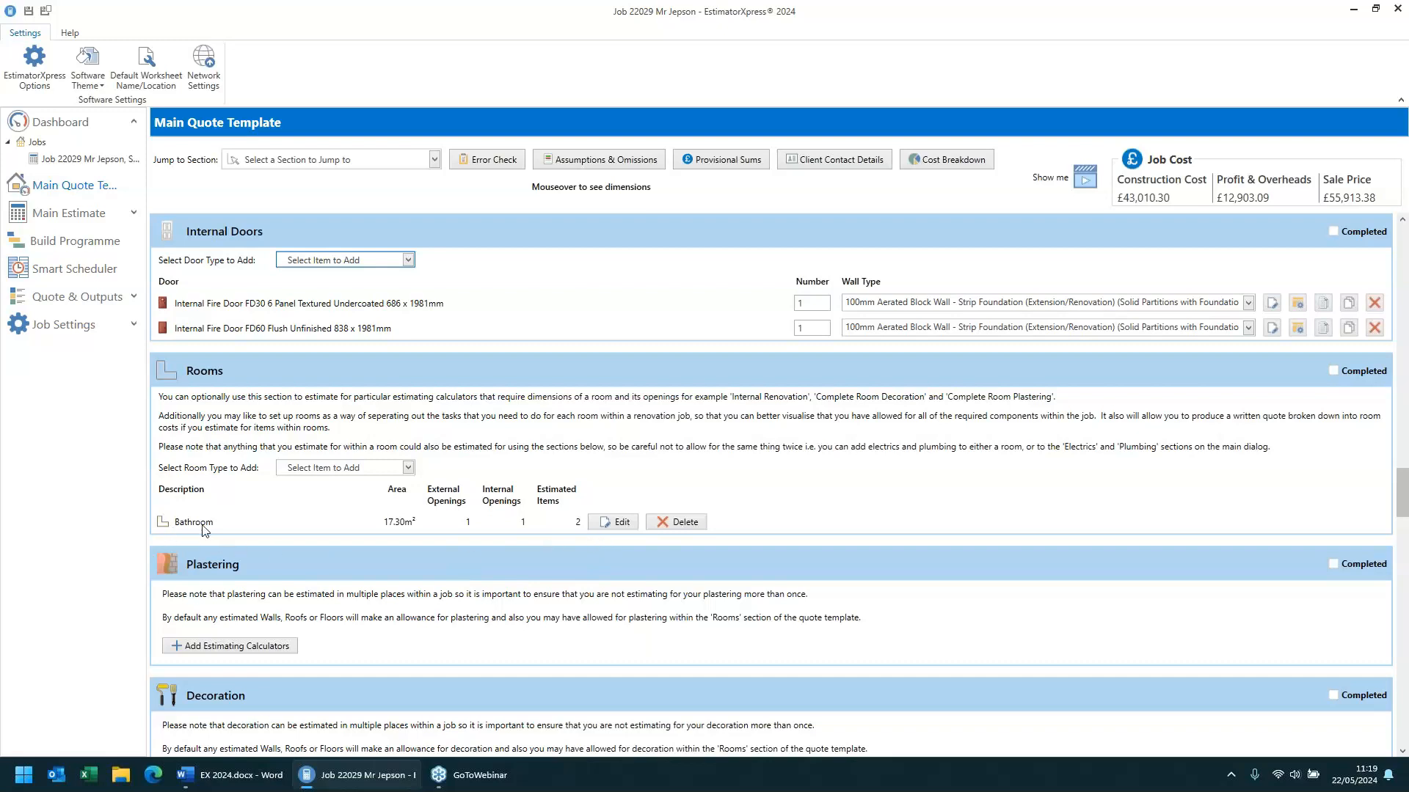
- Open the Bathroom room and review its openings and the wall tile removal dimensions
left_click(613, 524)
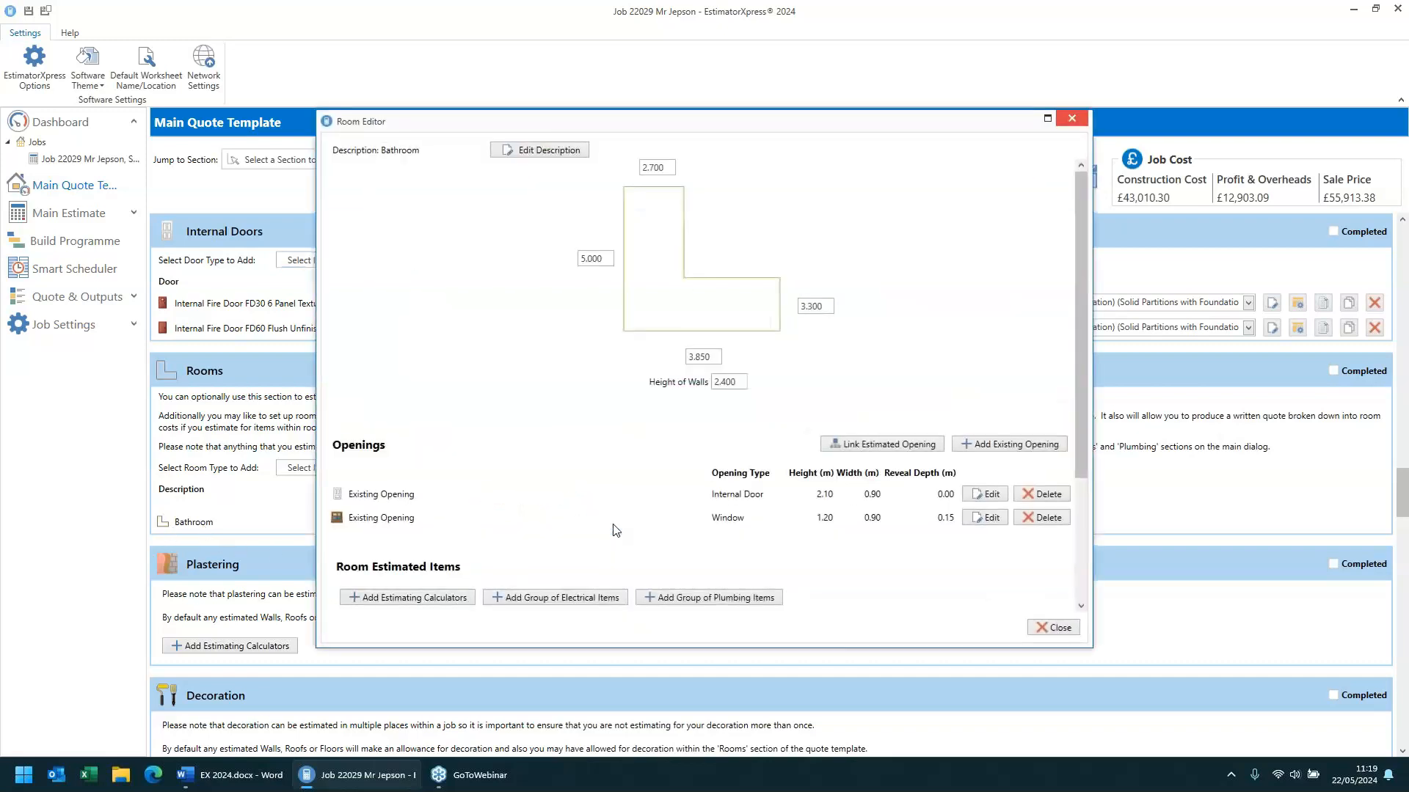
scroll(490, 379, "down", 1)
scroll(490, 379, "down", 2)
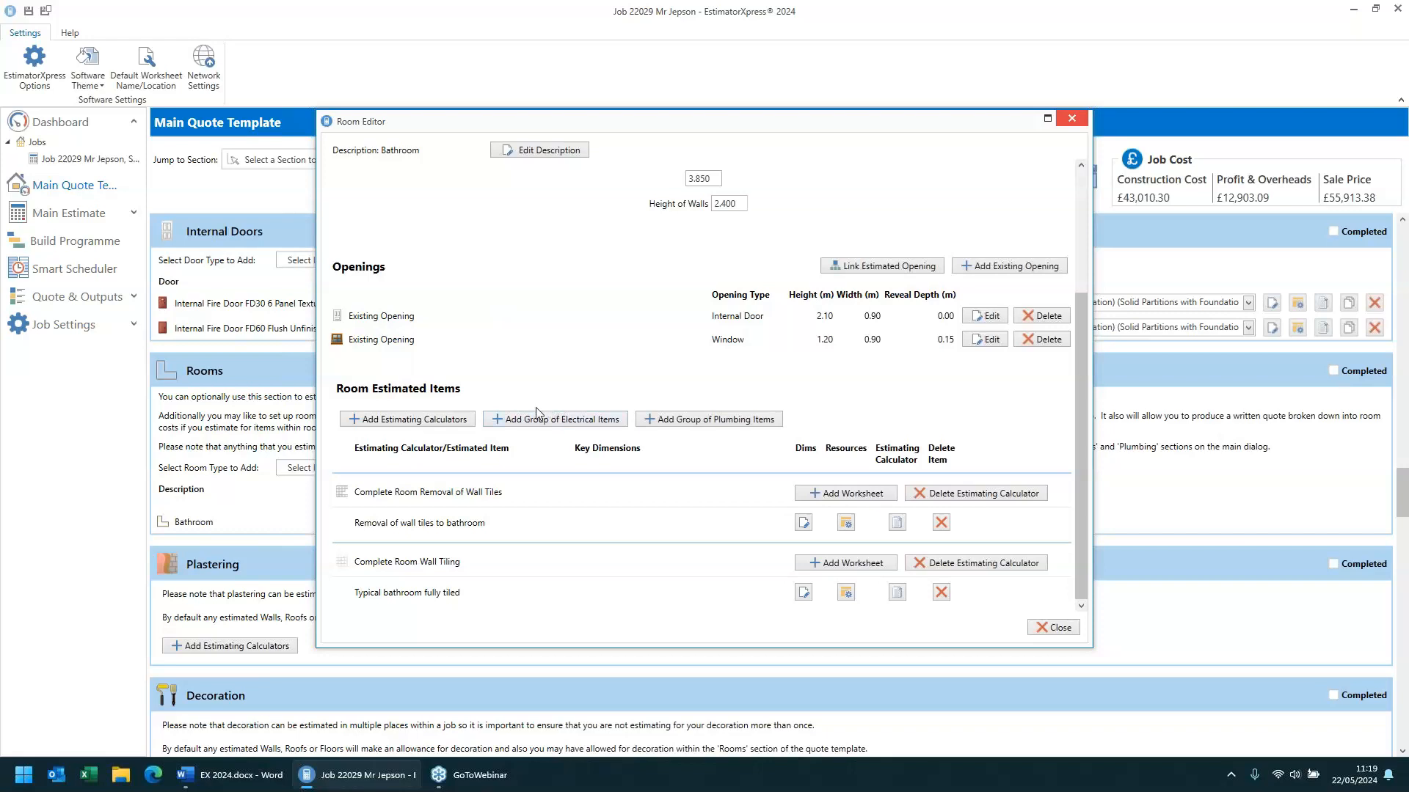
left_click(805, 523)
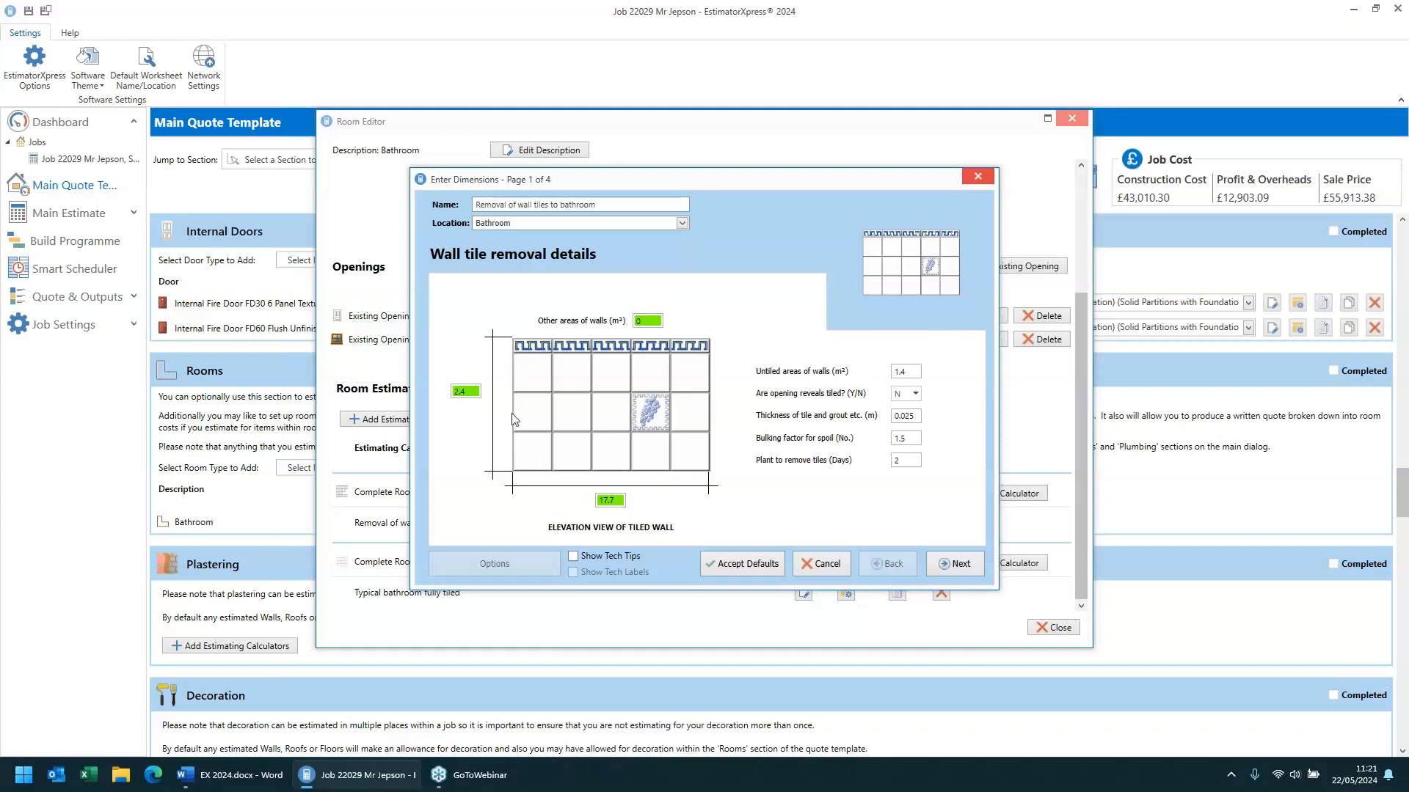
mouse_move(458, 391)
left_click_drag(644, 183, 688, 247)
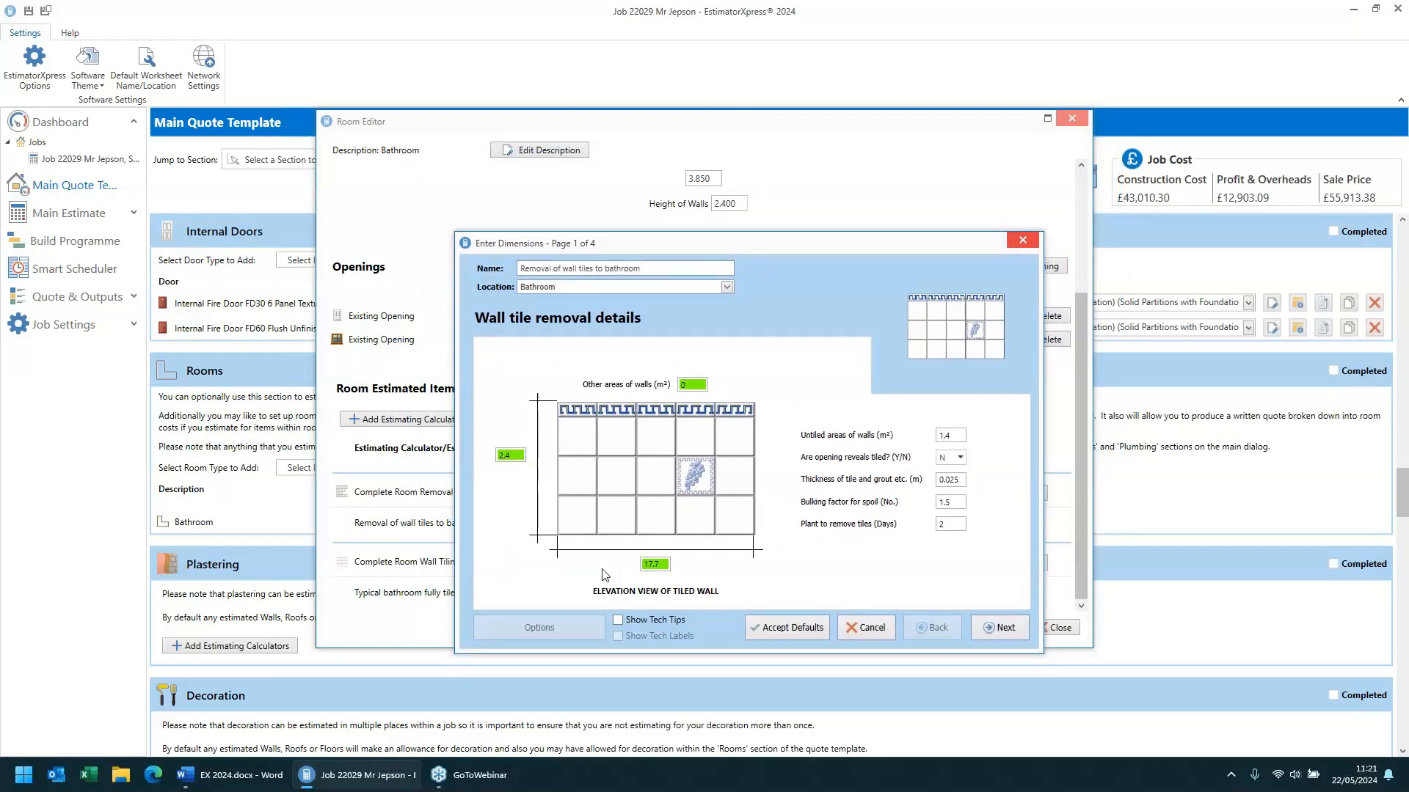
mouse_move(518, 456)
left_click_drag(631, 241, 599, 235)
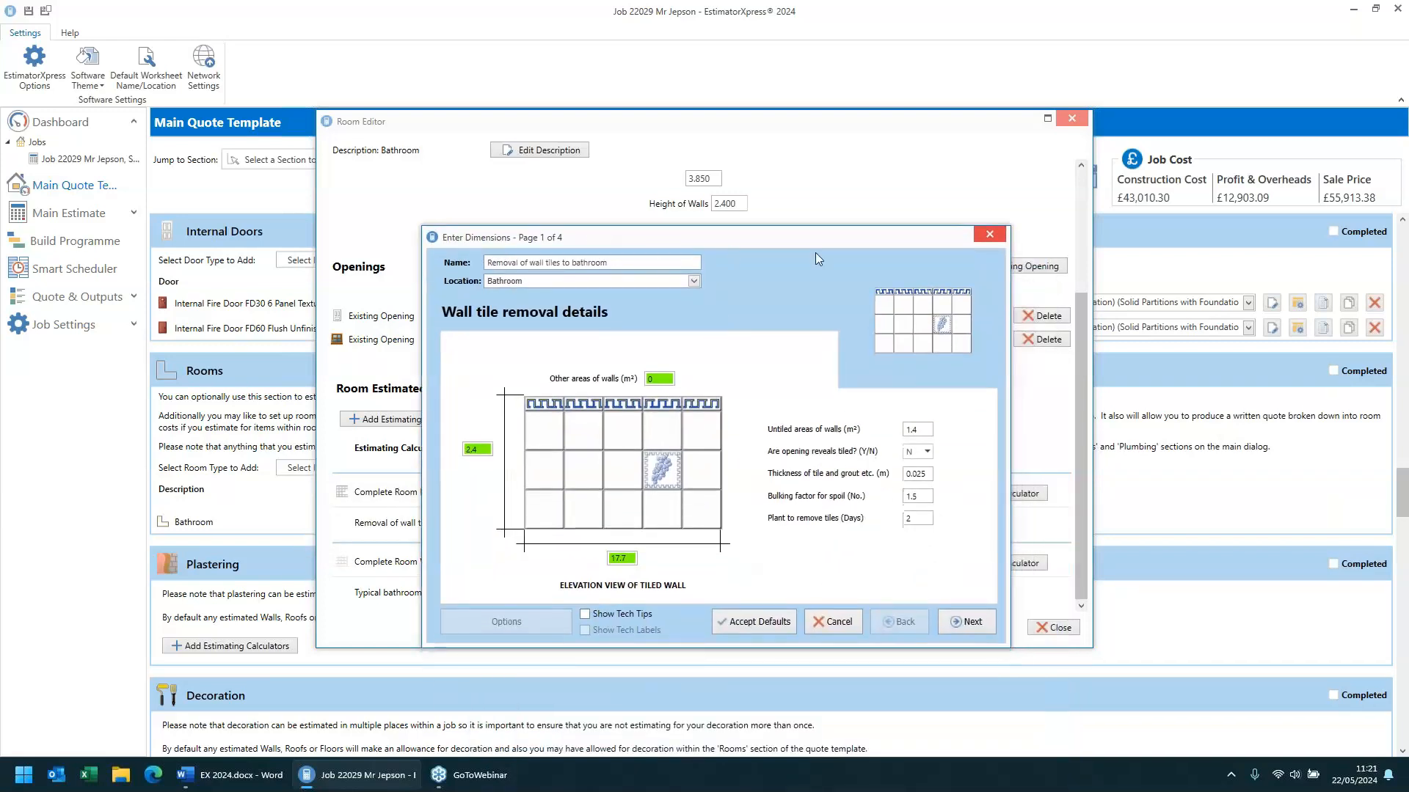
left_click(992, 235)
scroll(563, 412, "up", 3)
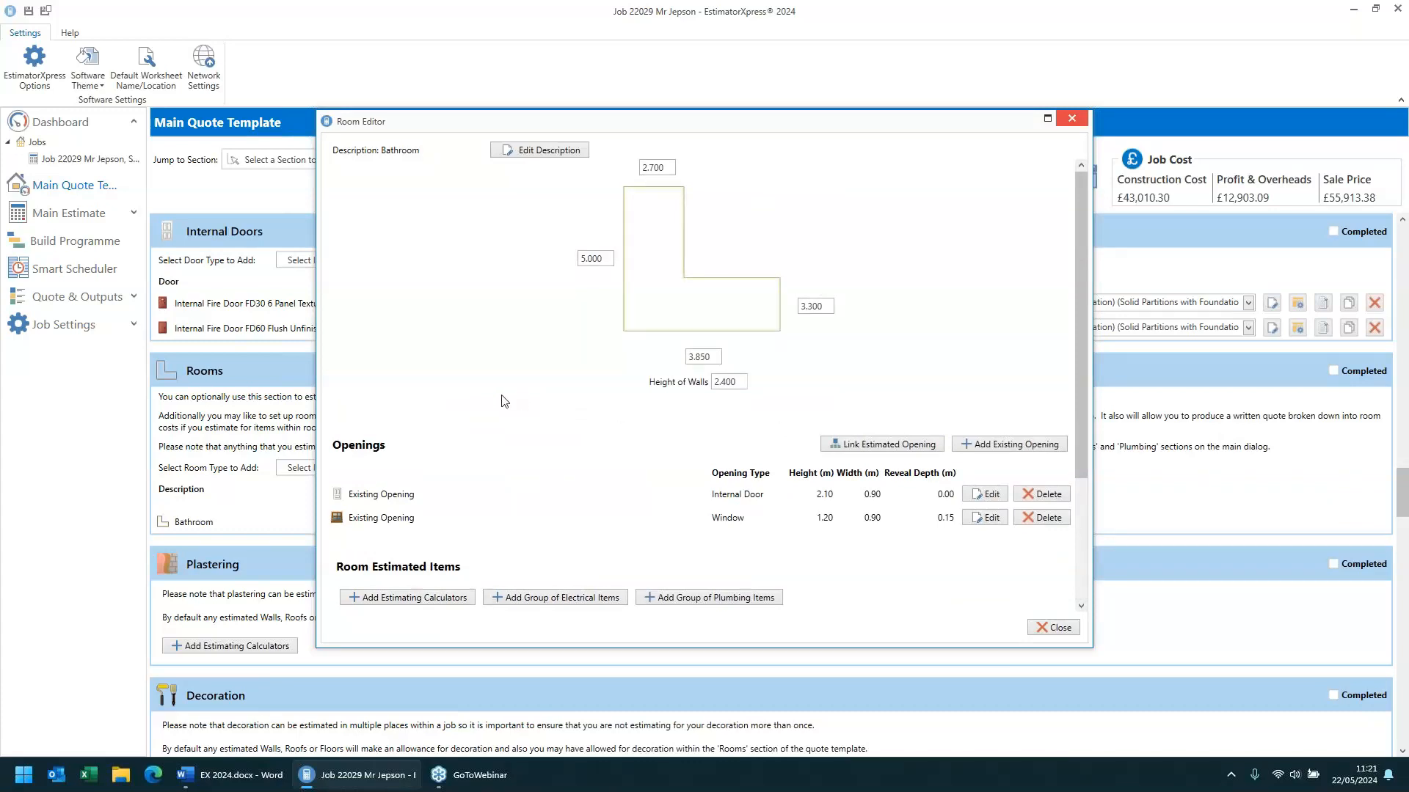
scroll(504, 401, "down", 1)
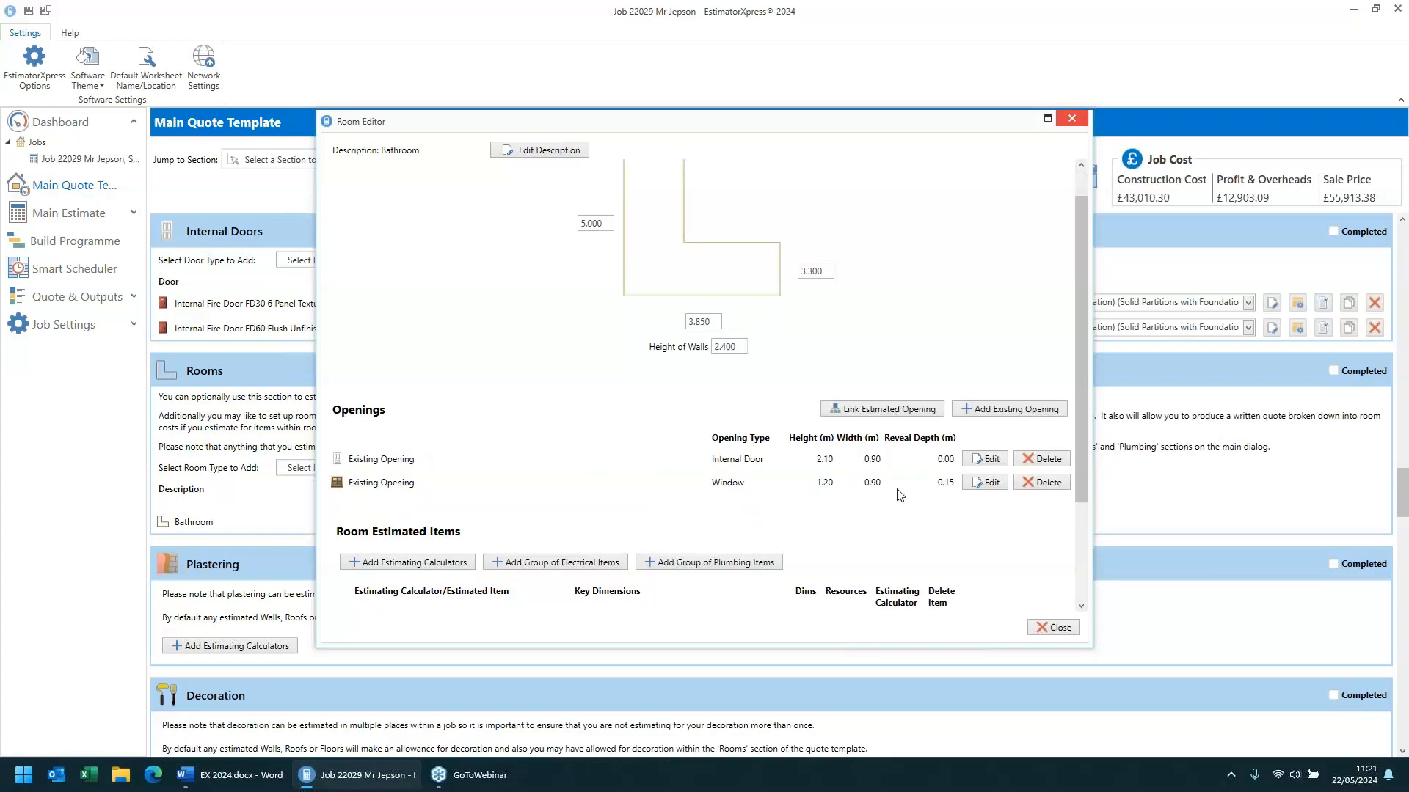
- Review the Bathroom's wall layout, then step through the wall tile removal dimension pages and finish
scroll(622, 429, "up", 1)
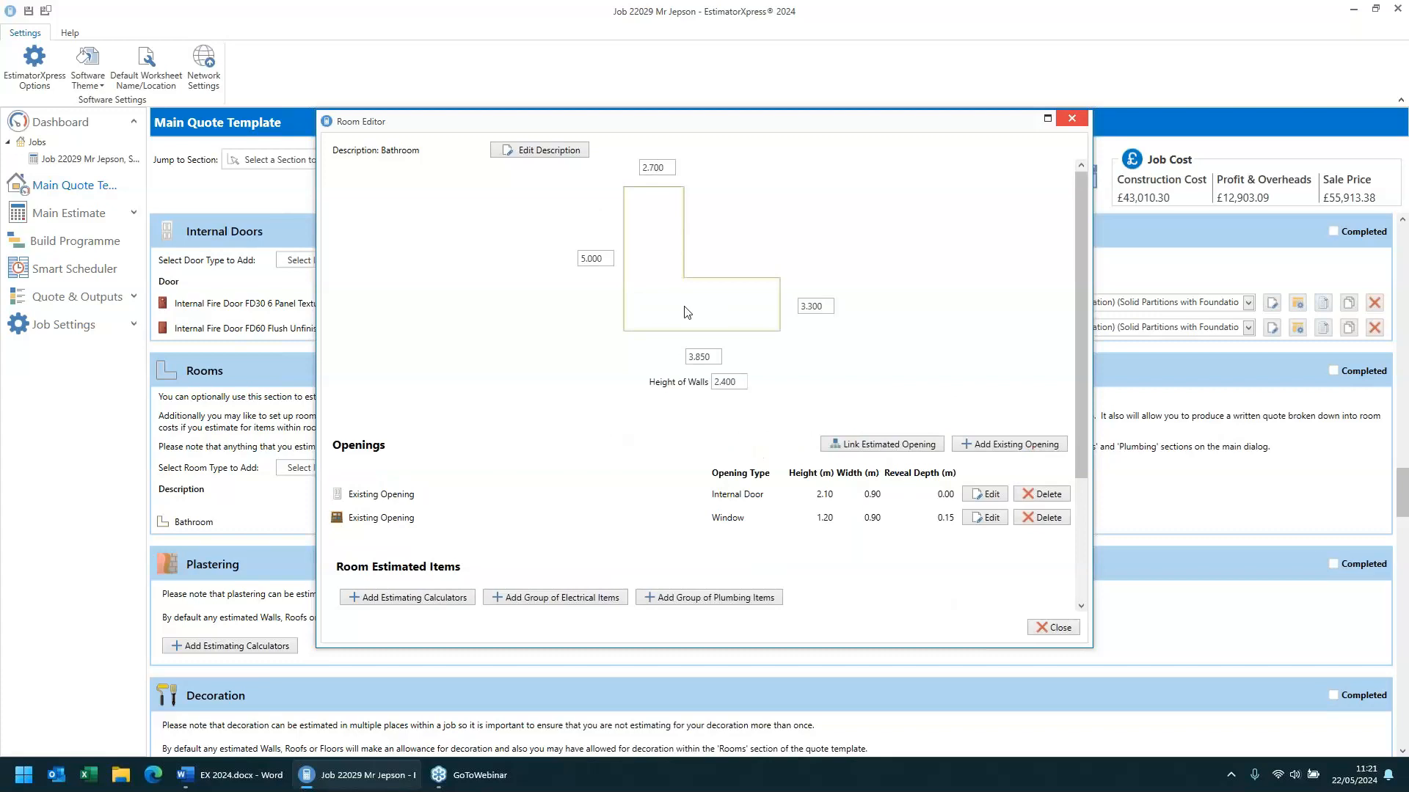
left_click(736, 380)
left_click(594, 513)
scroll(560, 418, "down", 3)
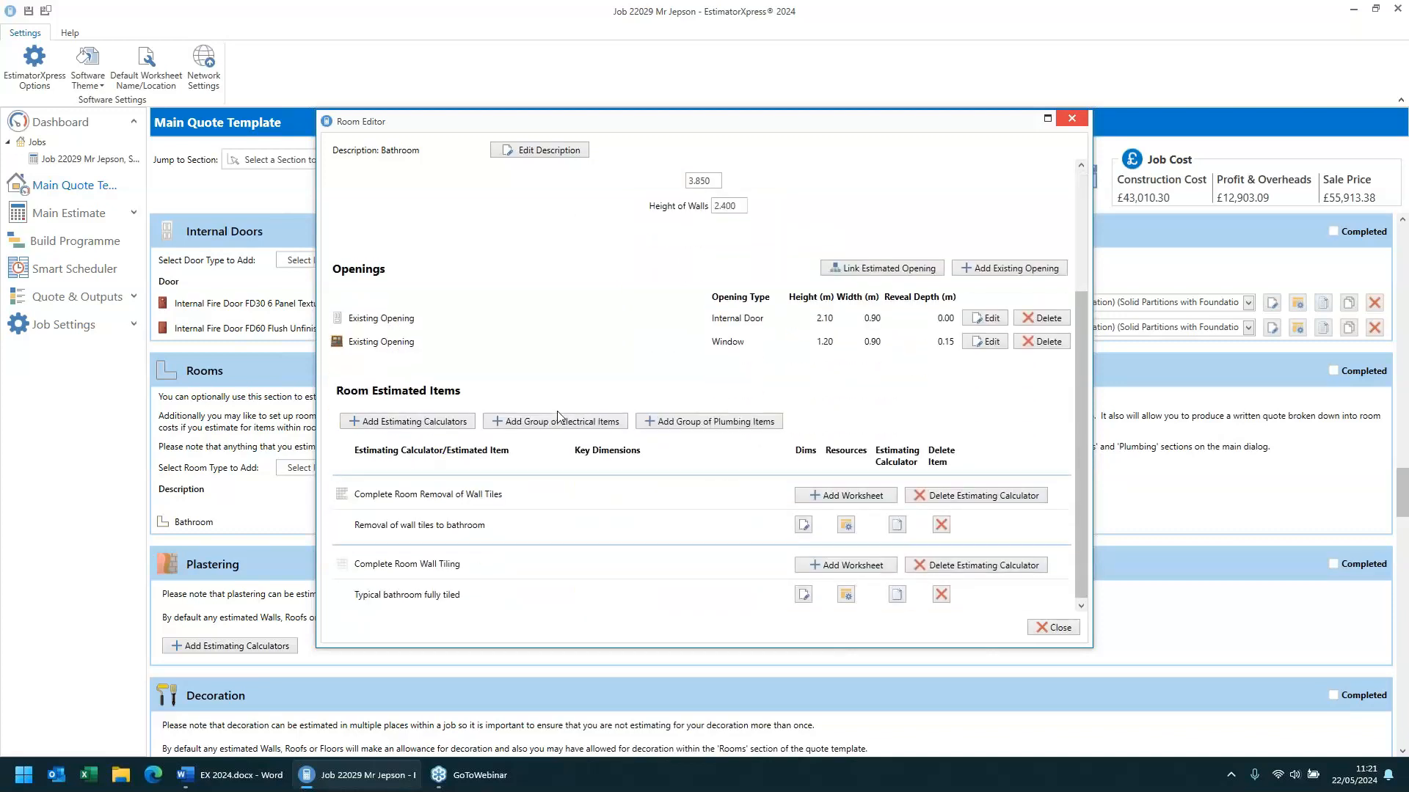
left_click(803, 523)
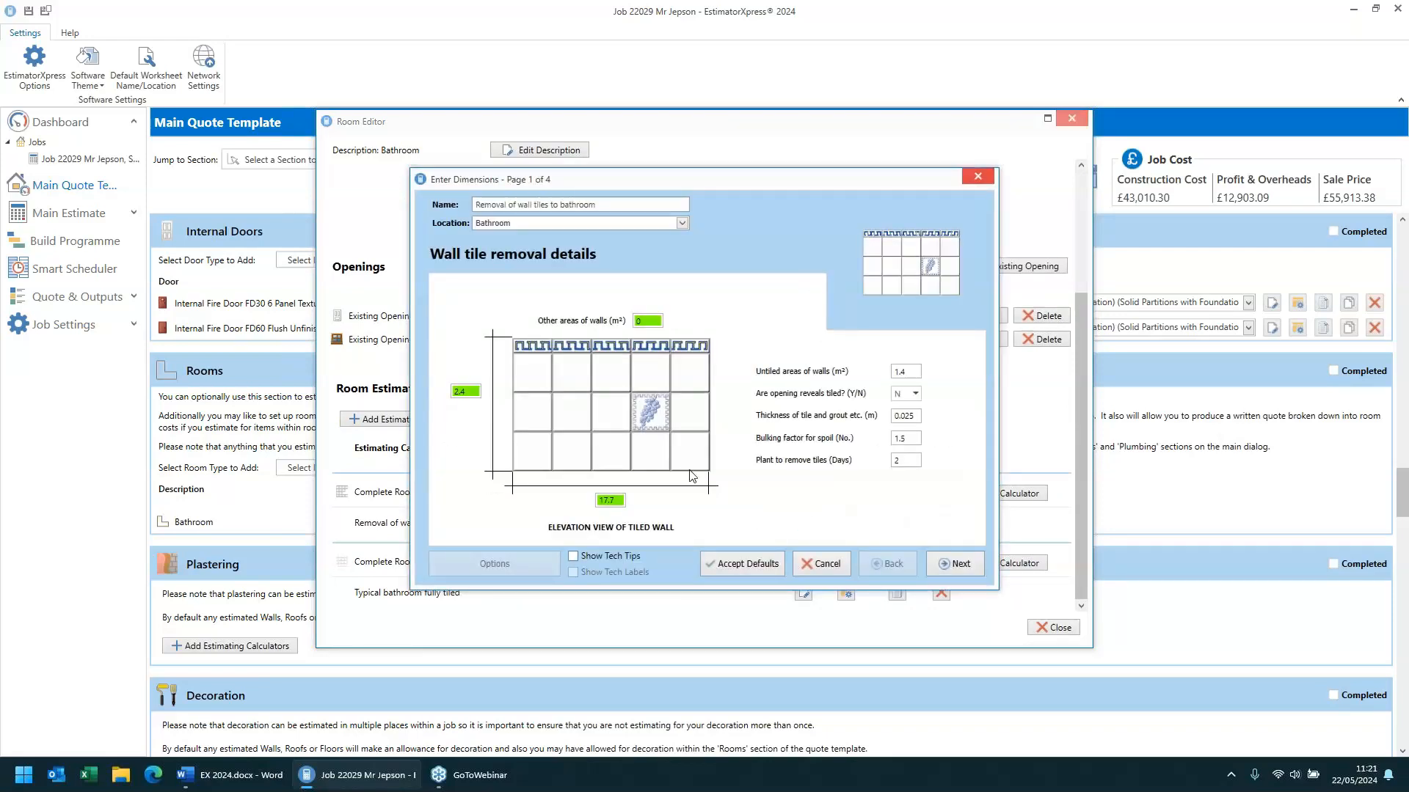
left_click(467, 392)
left_click(650, 323)
double_click(909, 371)
left_click(962, 564)
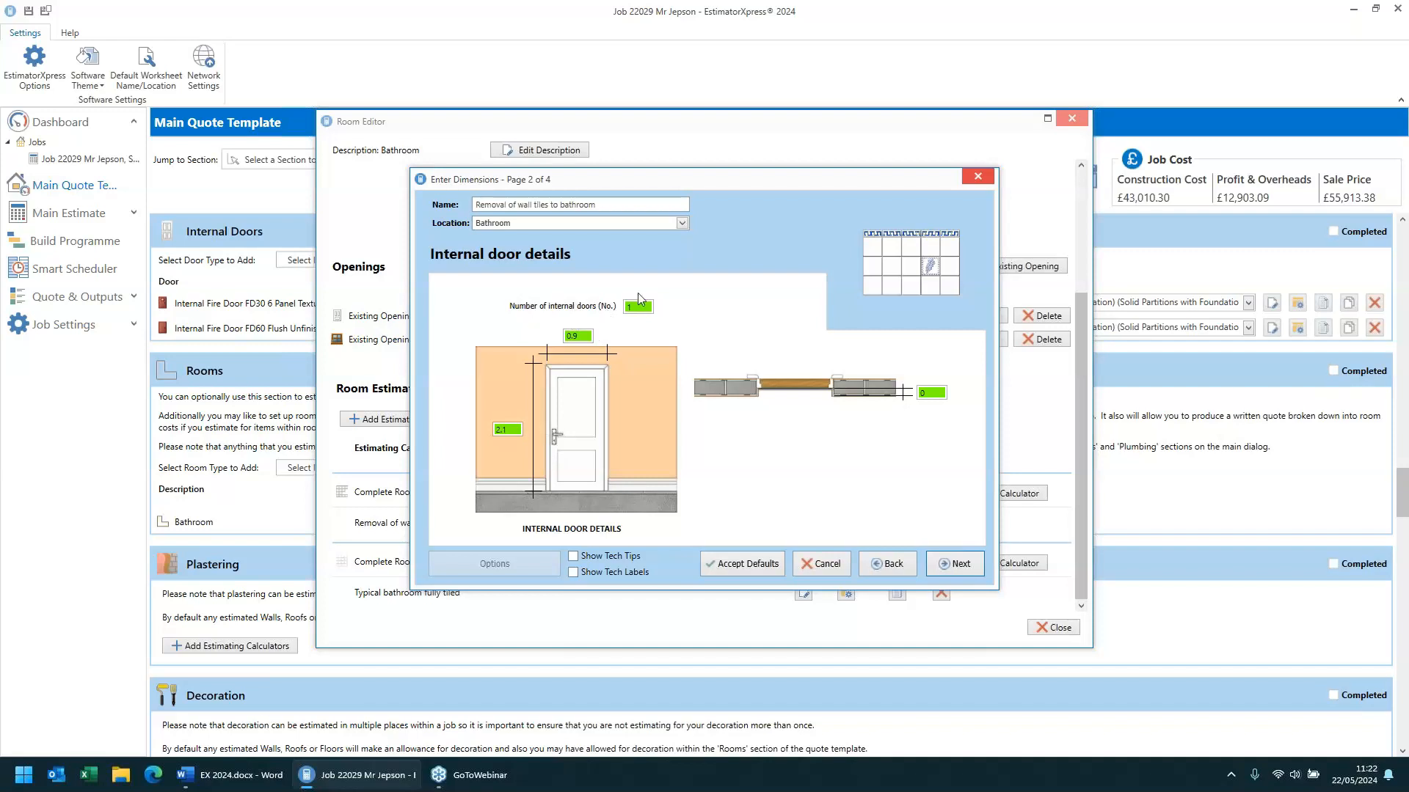
left_click(957, 567)
left_click(957, 565)
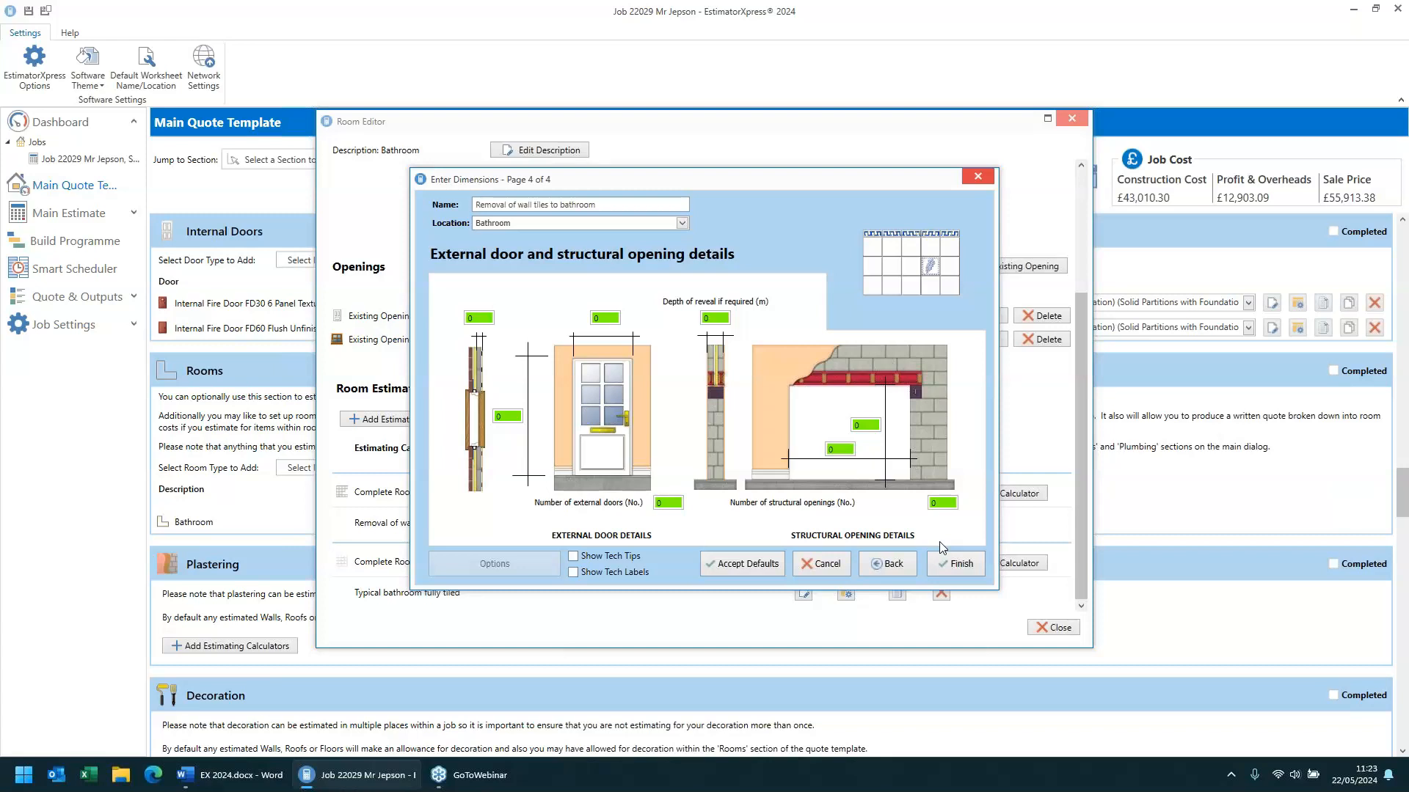
left_click(953, 563)
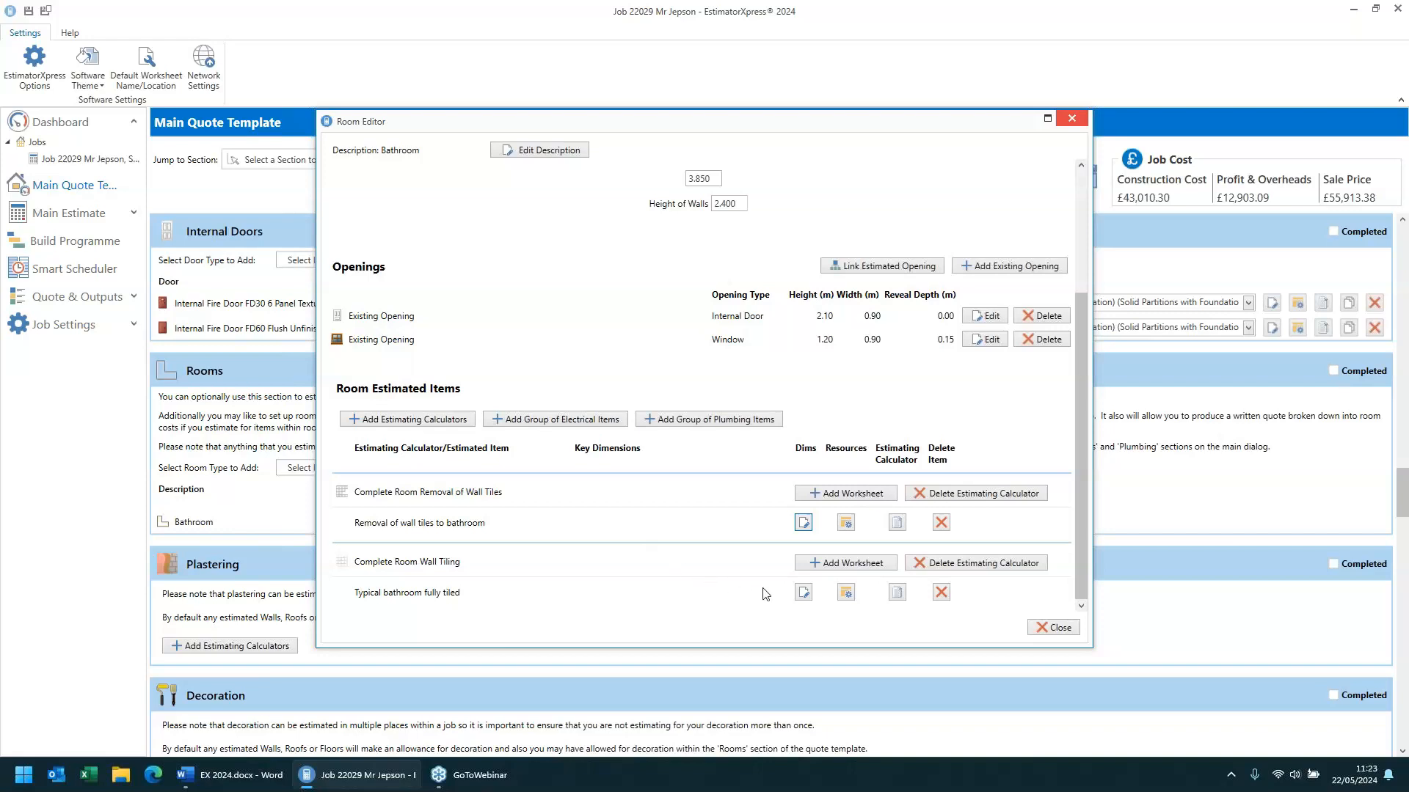
- Step through the bathroom wall tiling dimensions, including skirting, border and feature tile details, finish, and close the room editor
left_click(803, 593)
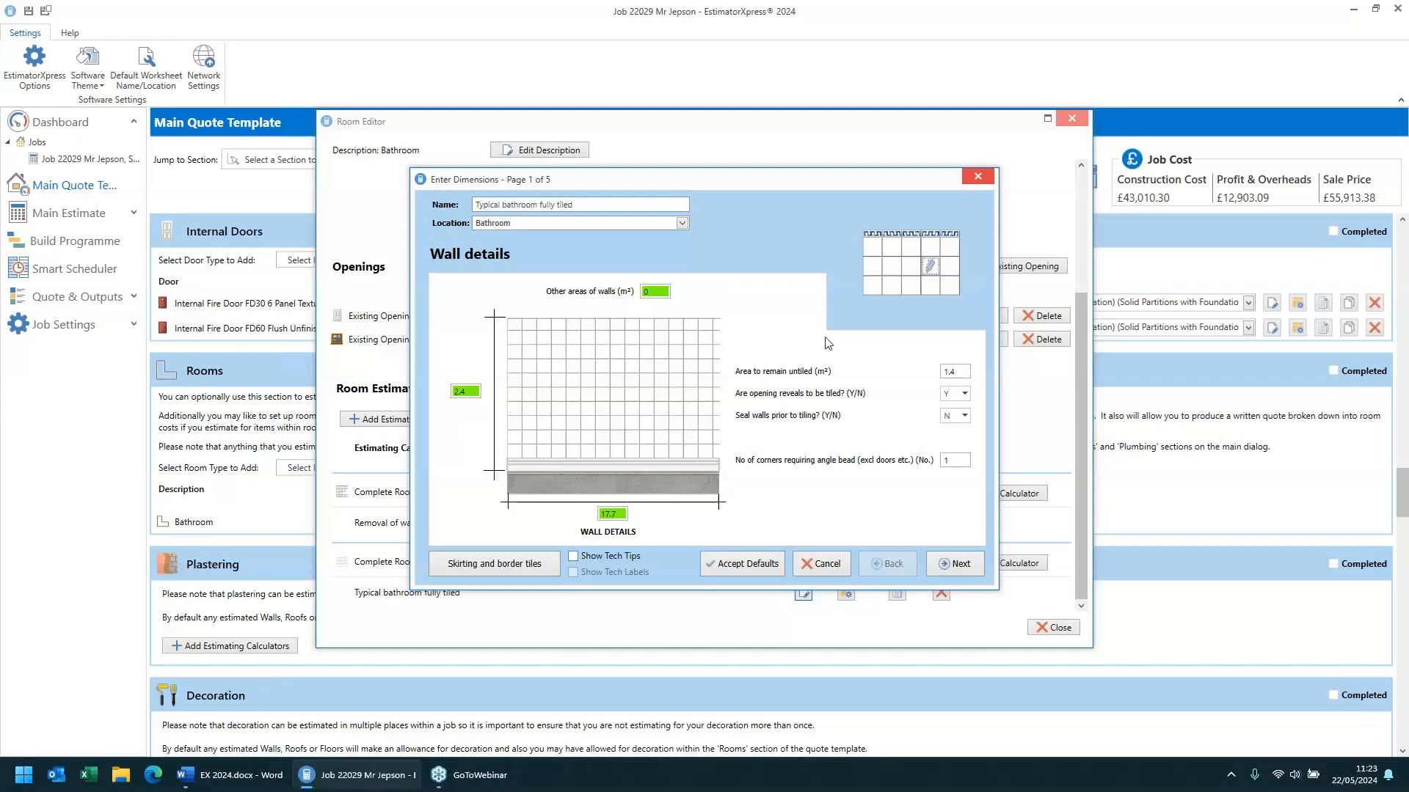
left_click(957, 374)
left_click(496, 566)
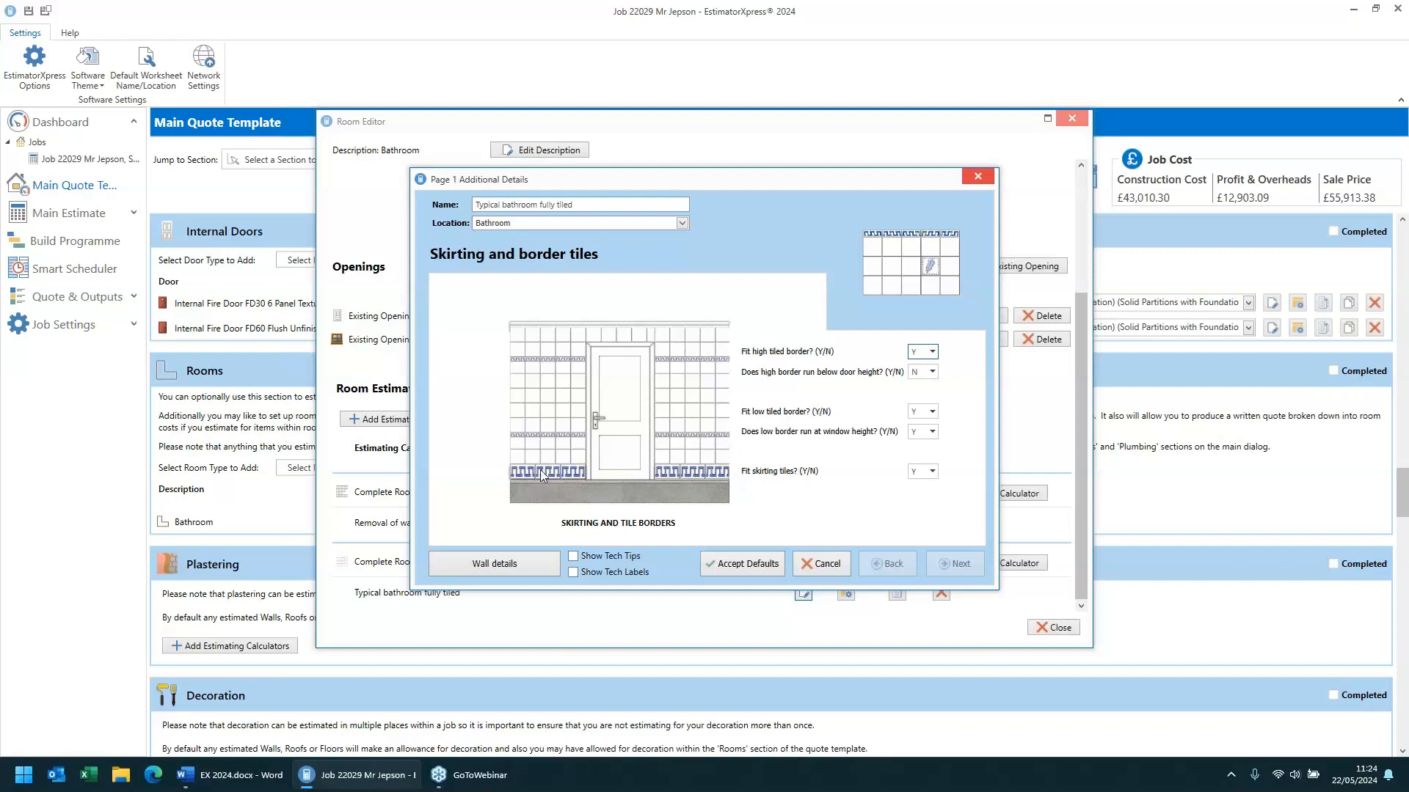
left_click(523, 574)
left_click(956, 564)
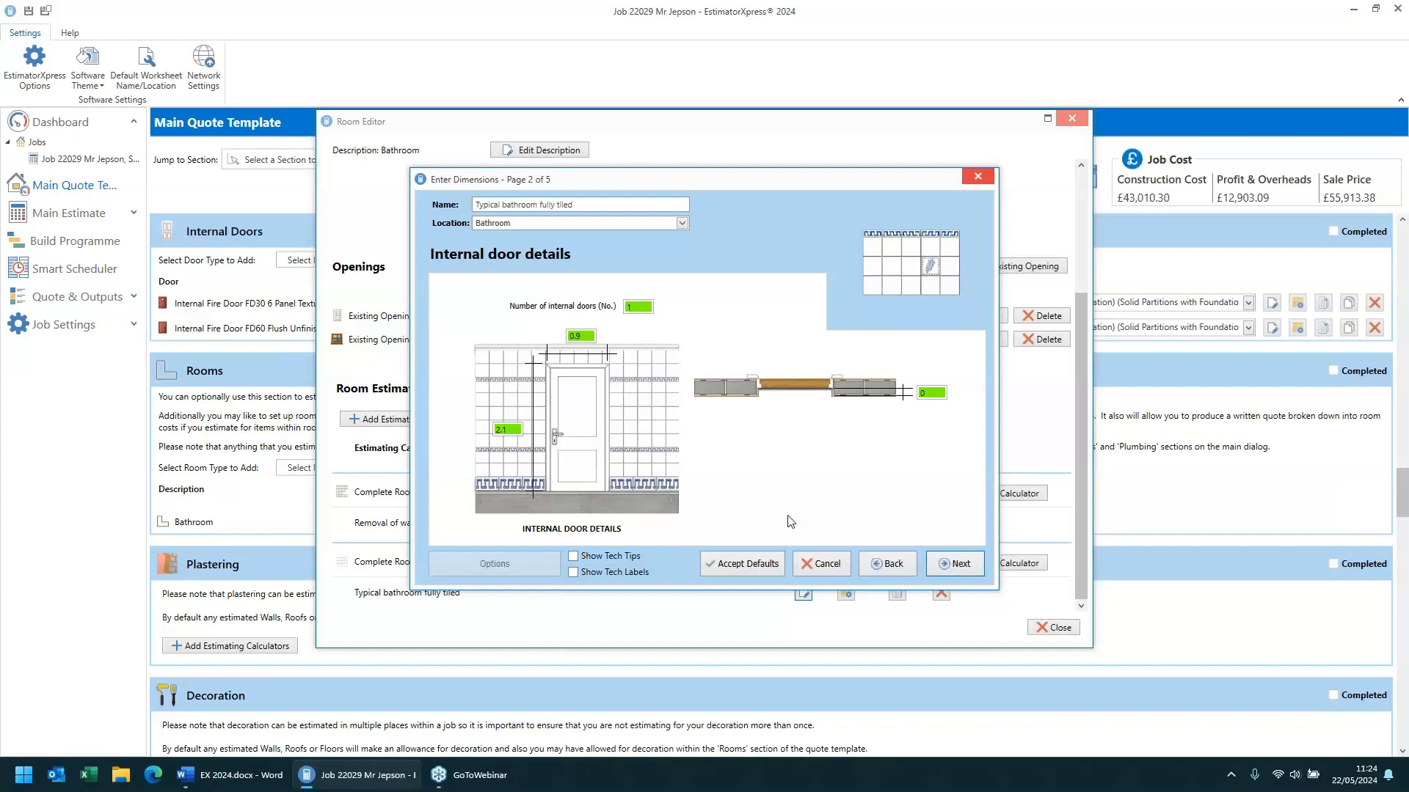
left_click(962, 565)
left_click(963, 566)
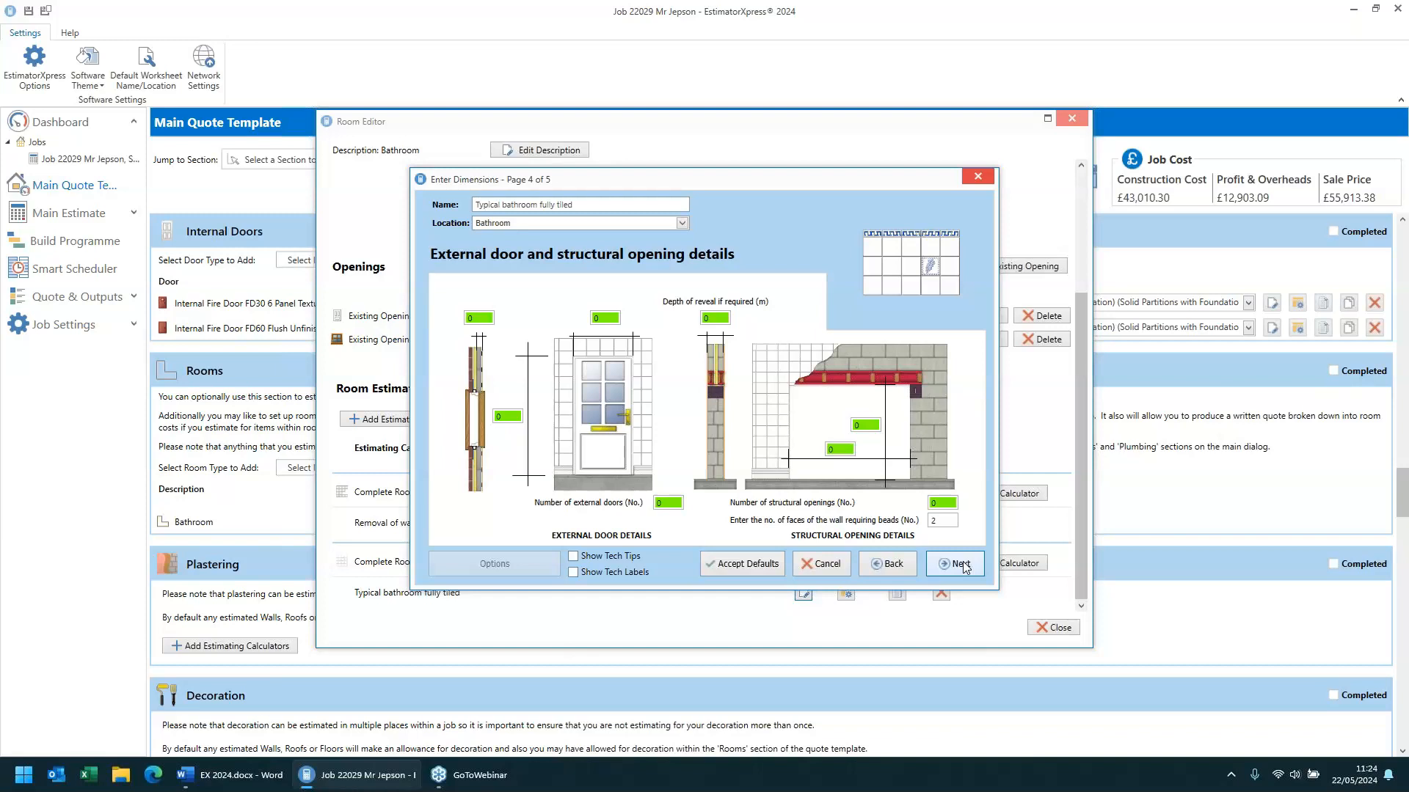
left_click(961, 565)
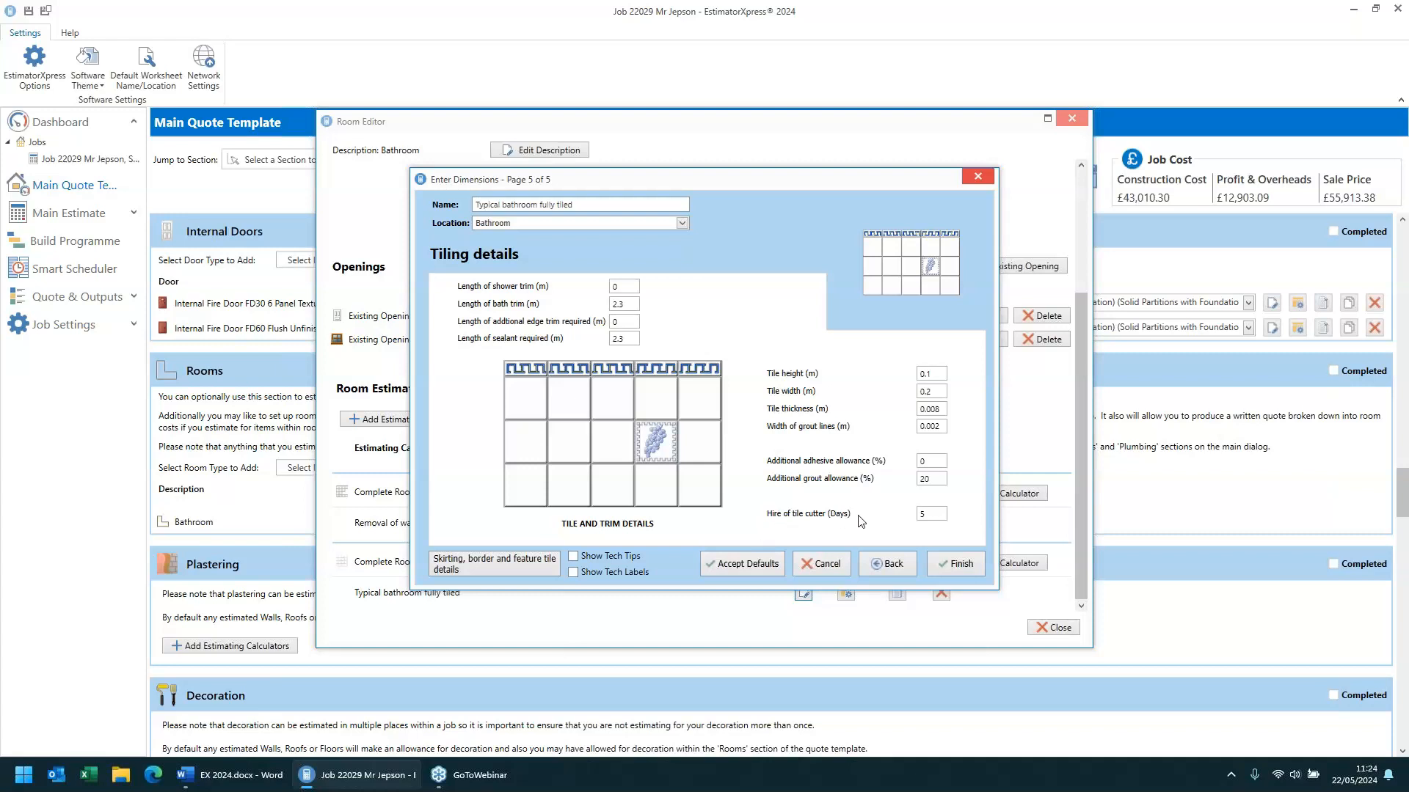
left_click(495, 565)
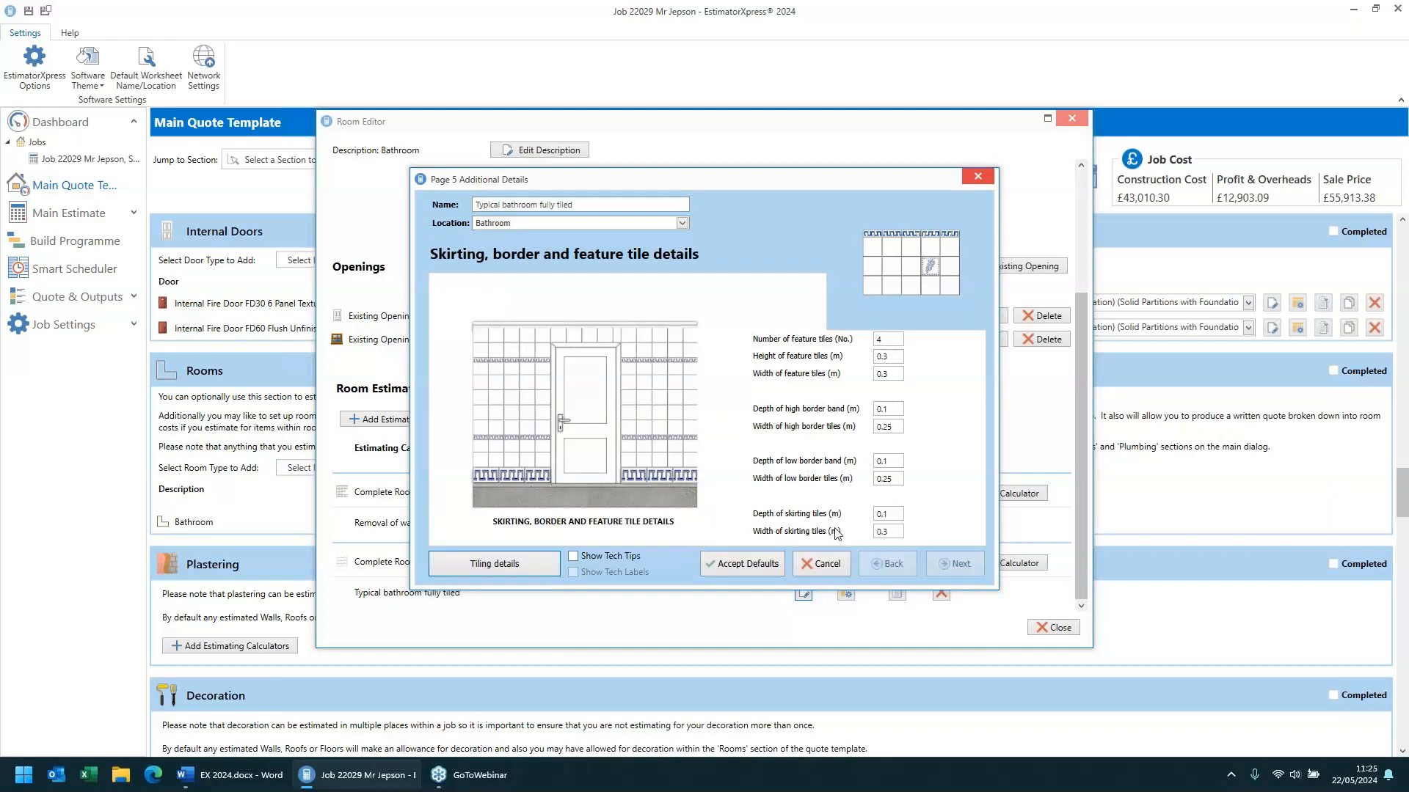
left_click(486, 563)
left_click(955, 563)
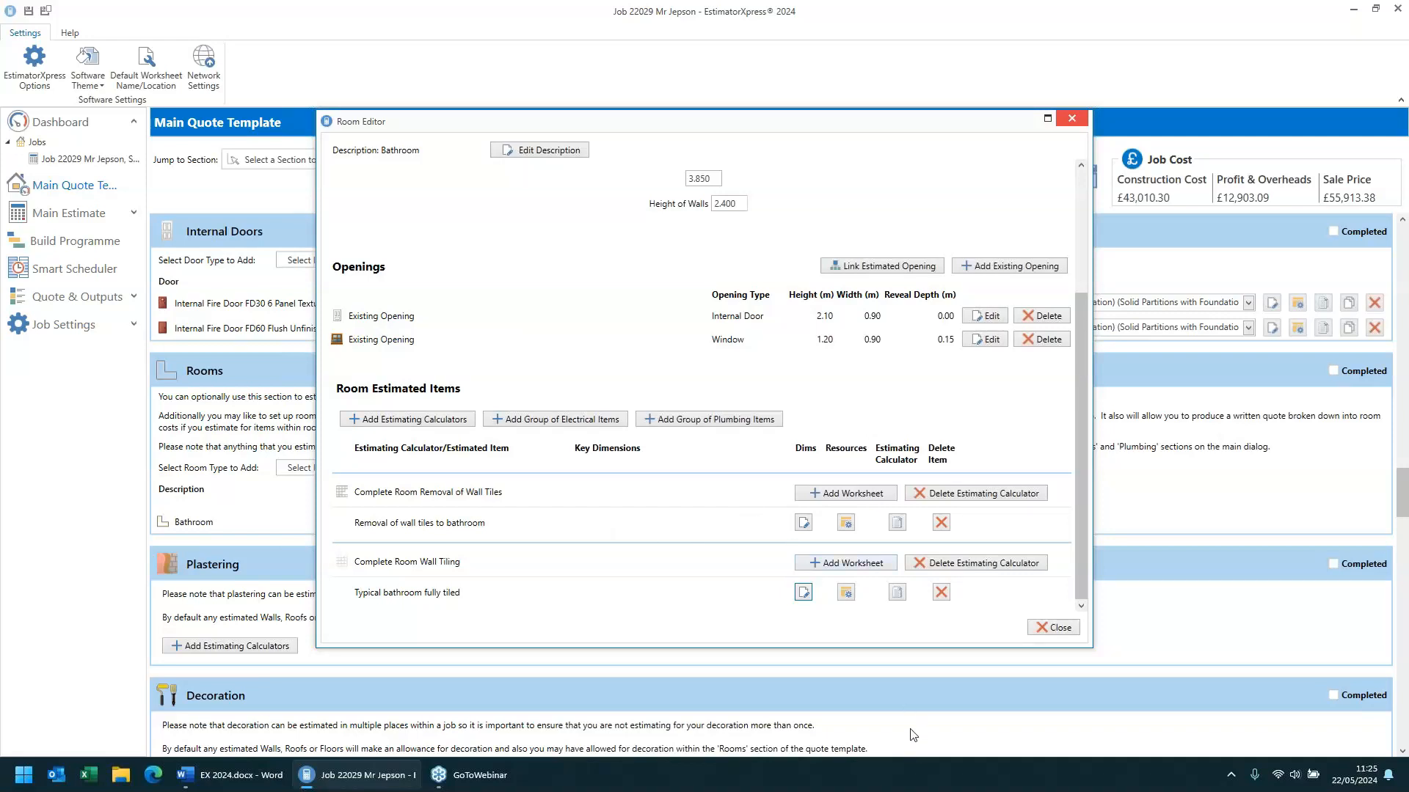
left_click(1051, 628)
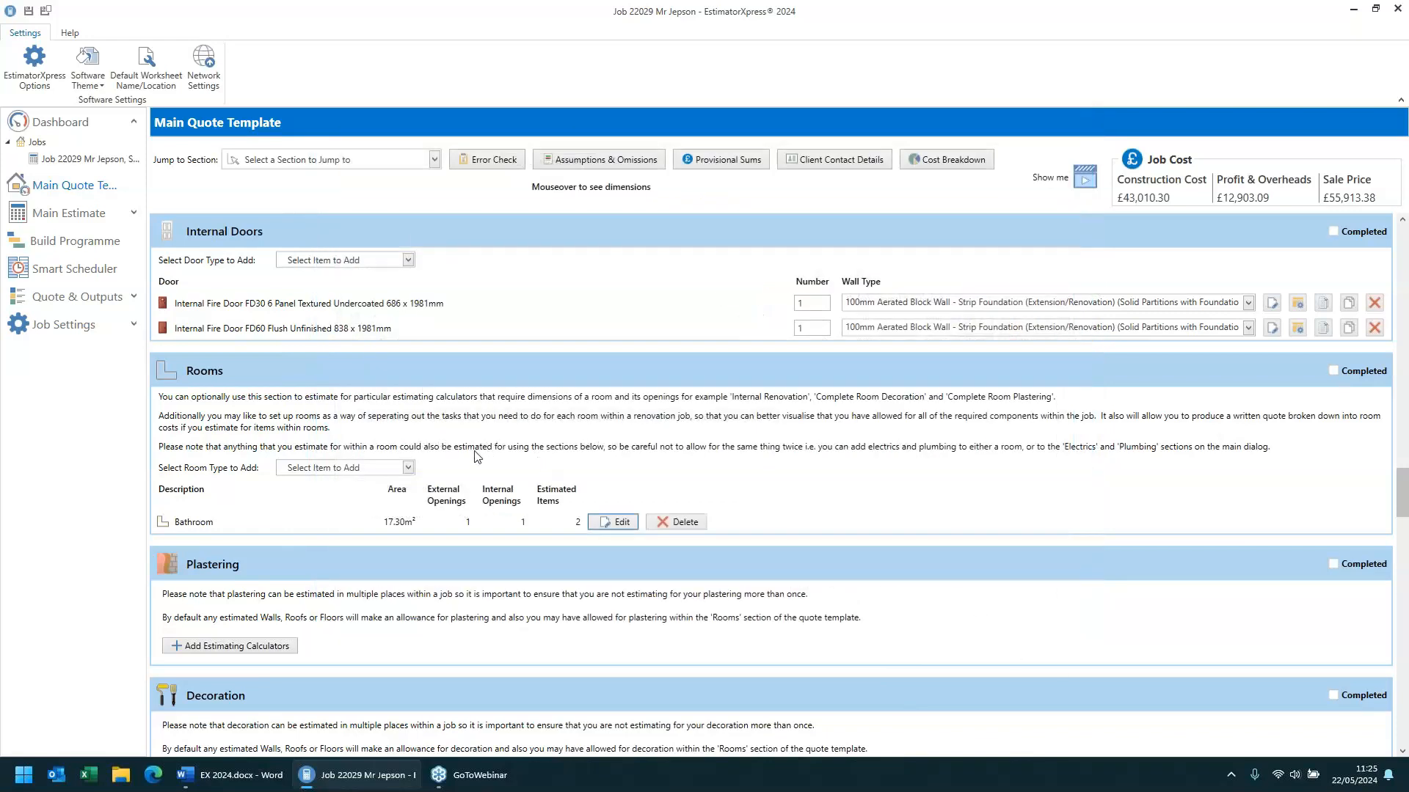
- Review the 3 timber flitch beam's dimensions across both pages and finish
scroll(478, 457, "down", 3)
scroll(477, 457, "down", 5)
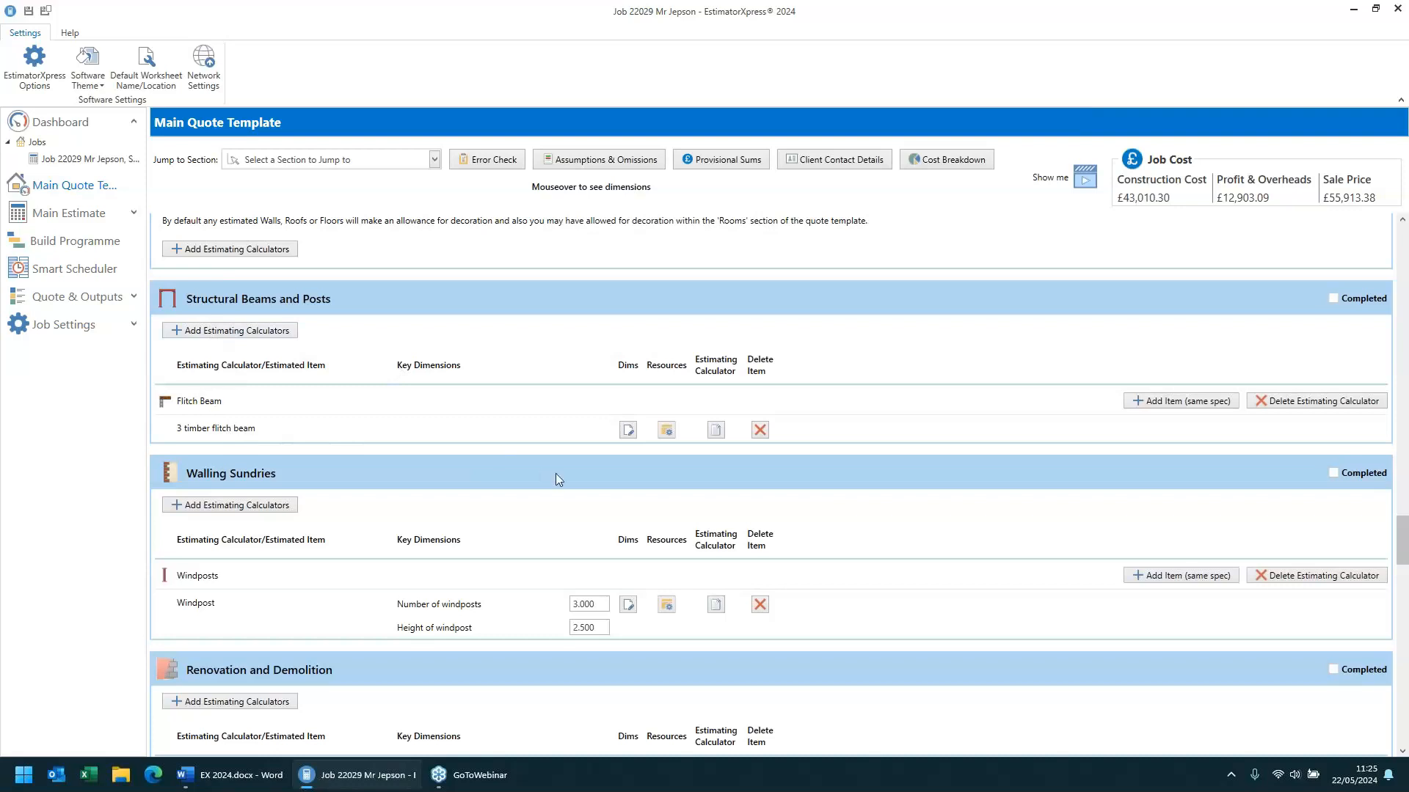
left_click(628, 430)
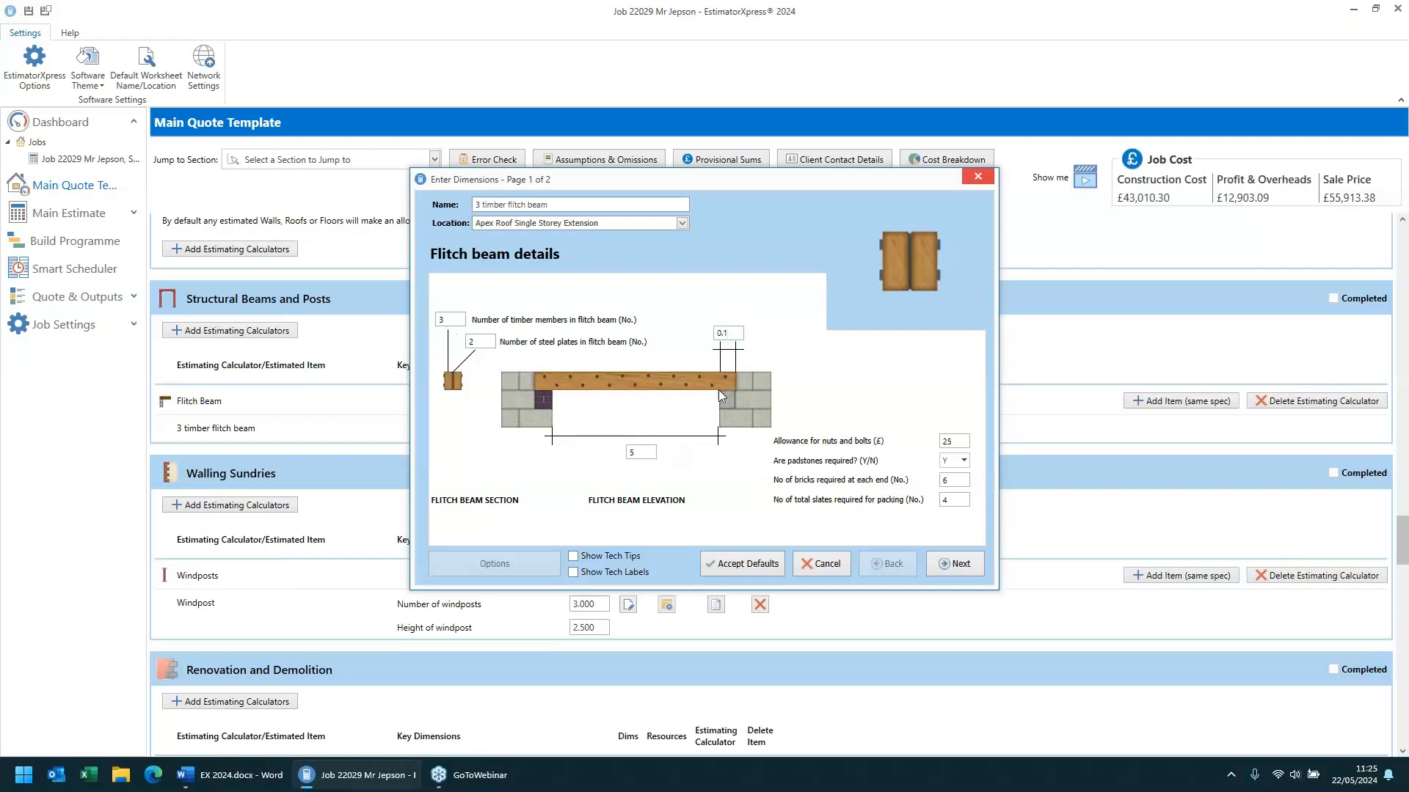
left_click_drag(735, 334, 683, 334)
left_click(631, 453)
left_click(736, 332)
left_click(637, 453)
left_click(447, 320)
left_click(946, 441)
mouse_move(933, 467)
left_click(980, 567)
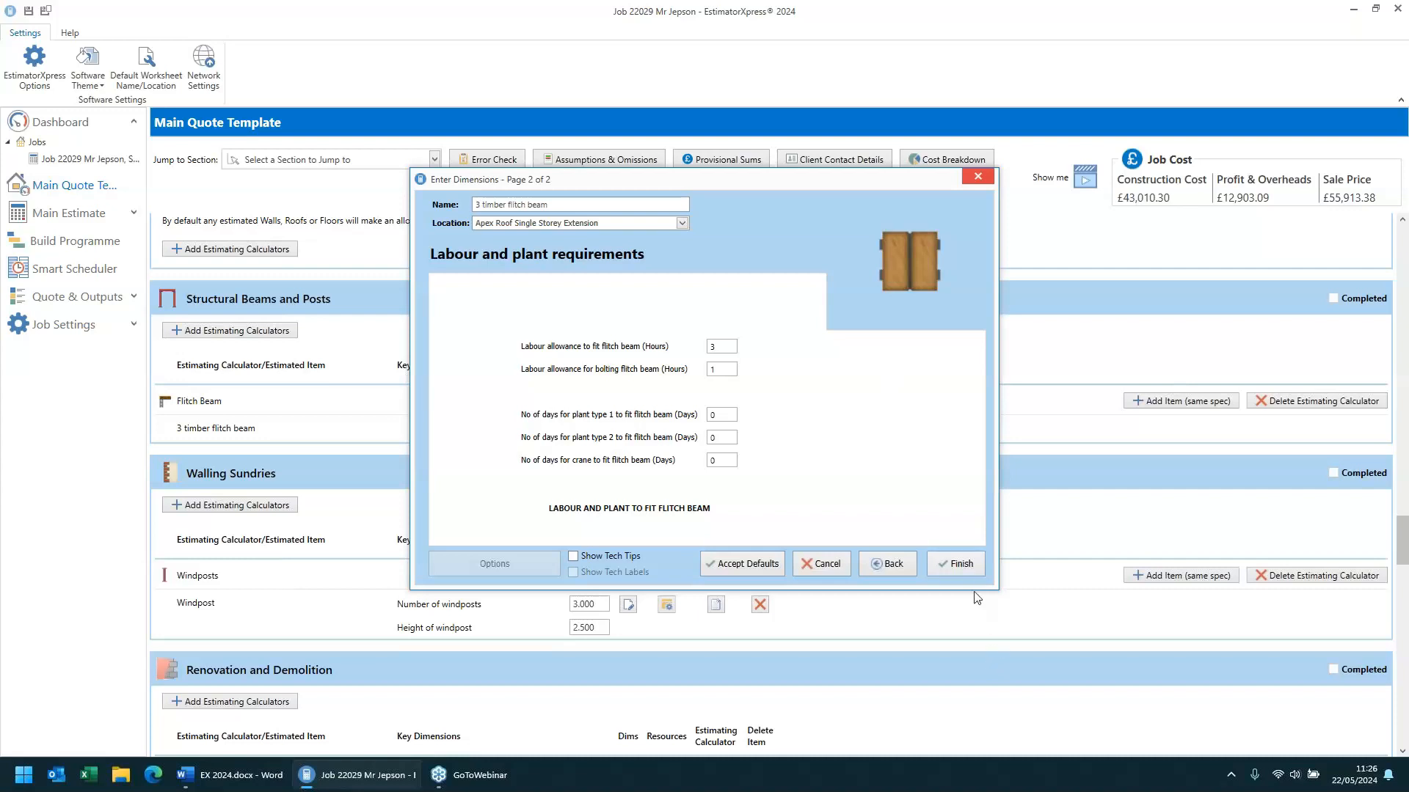
left_click(958, 565)
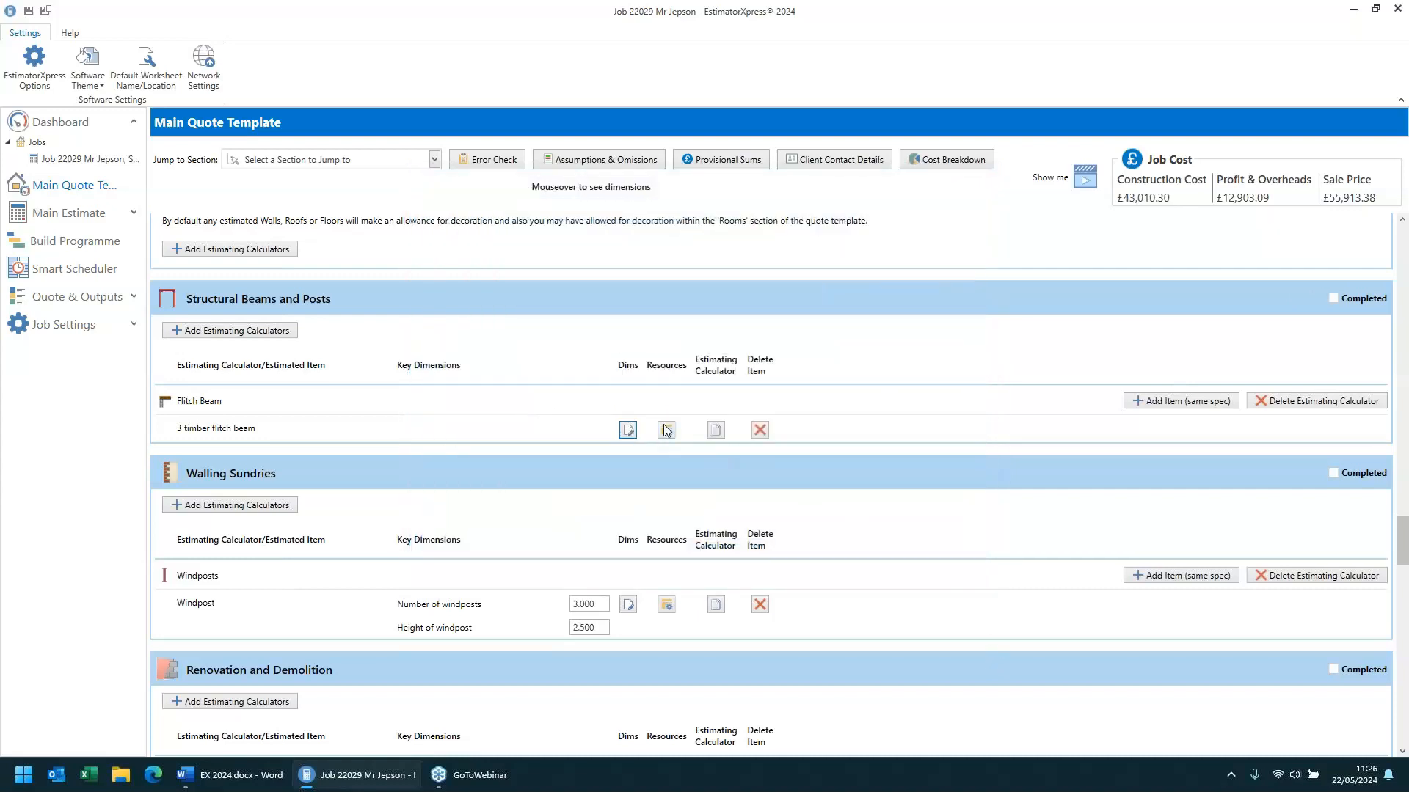
- Review the flitch beam resources for the steel plate and timber, browsing the flat plate options, then close
left_click(666, 431)
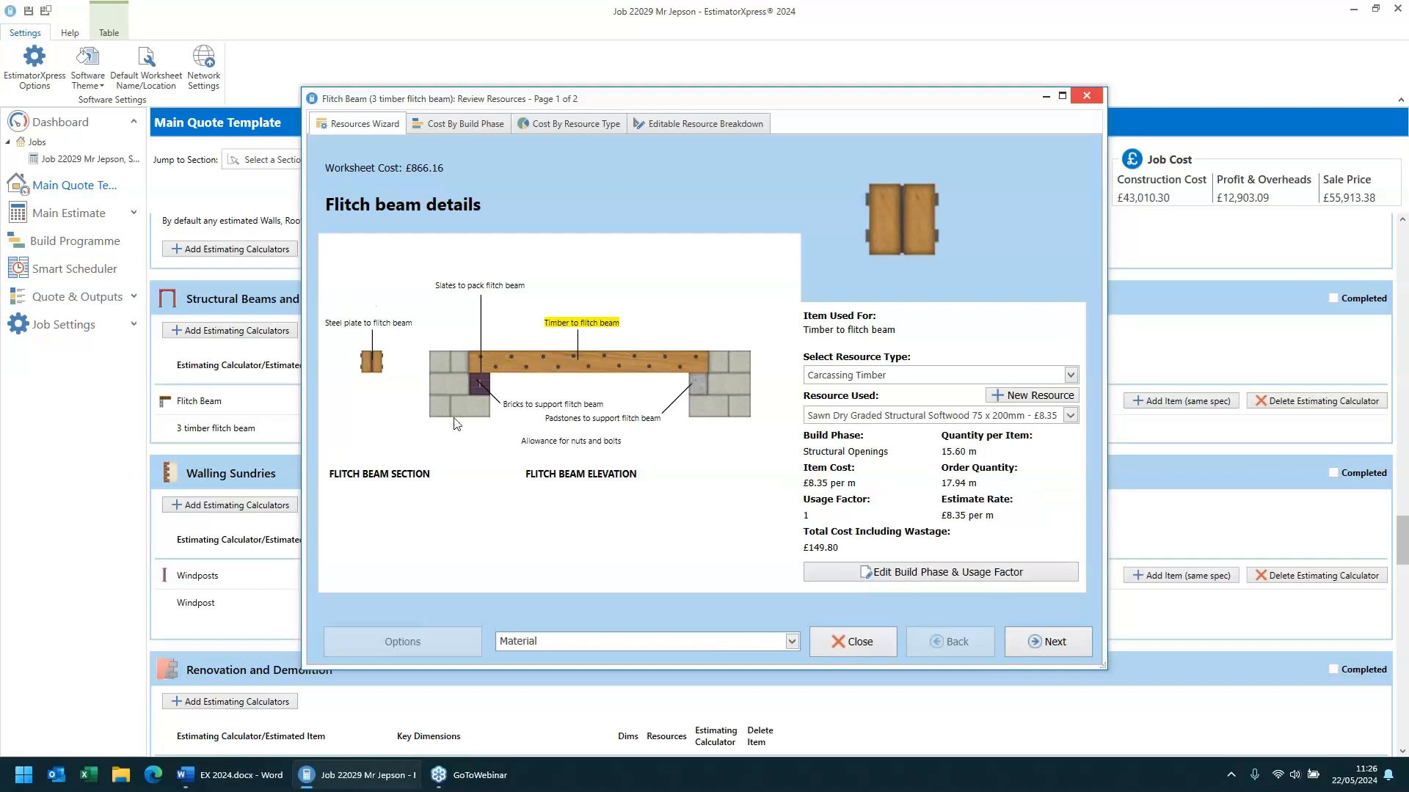
left_click(385, 325)
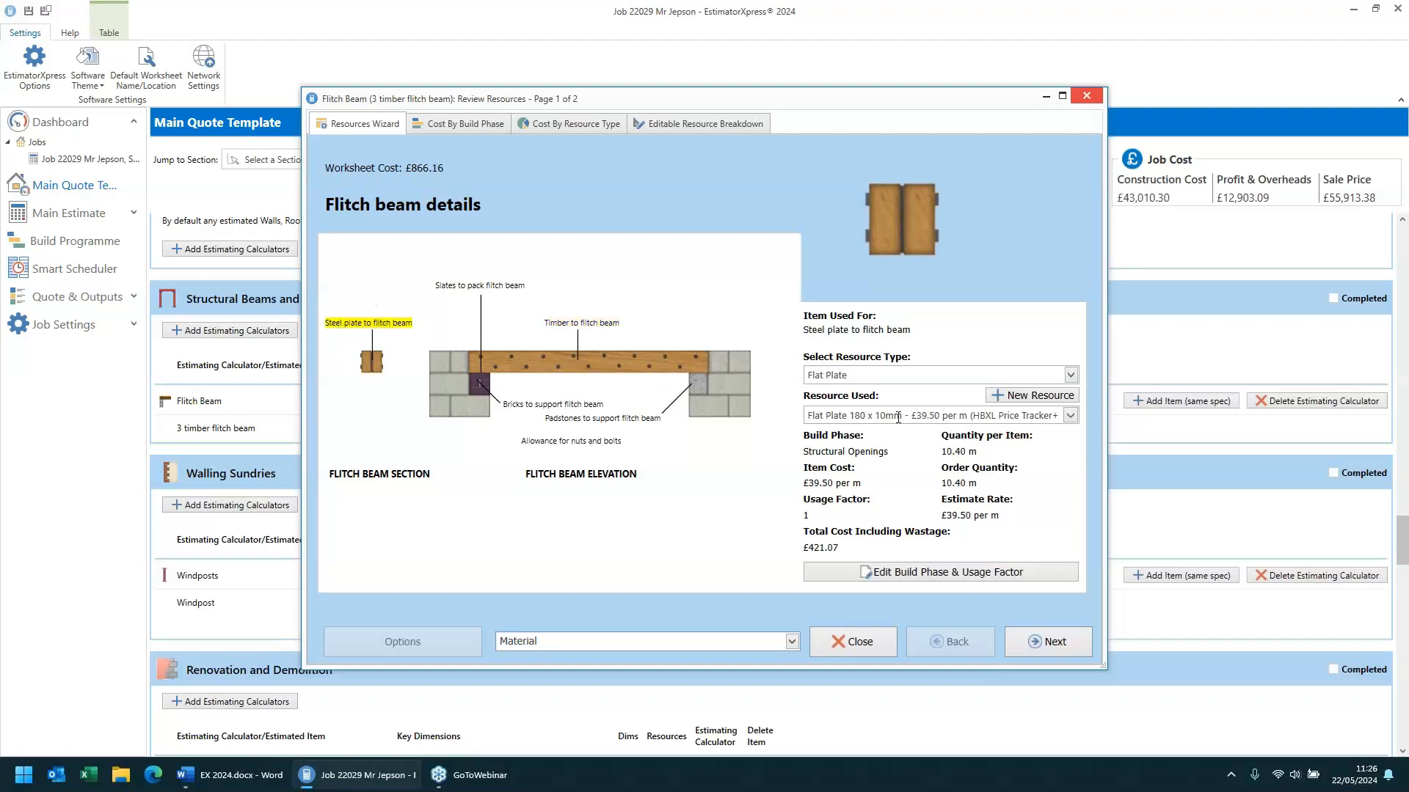
left_click_drag(905, 415, 760, 416)
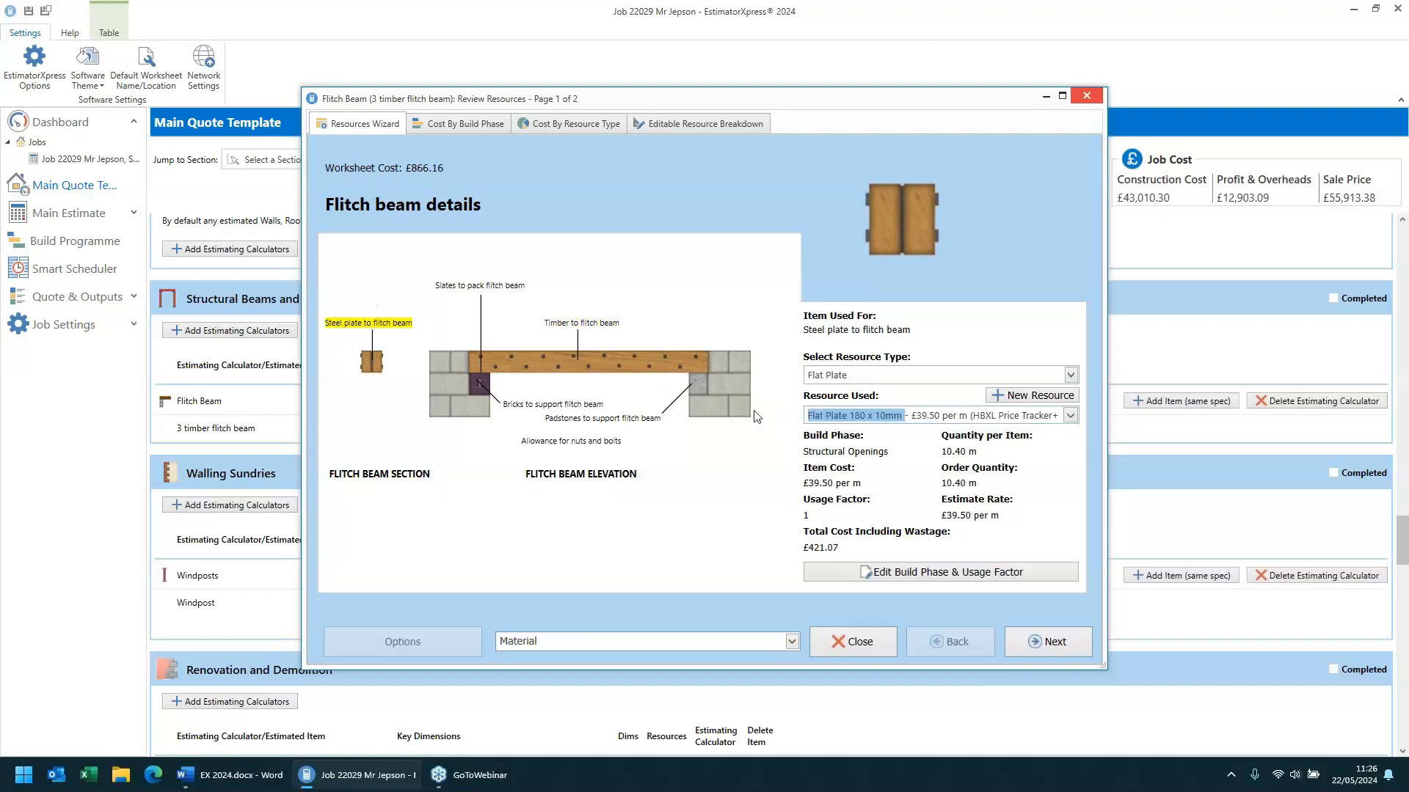
left_click(1071, 416)
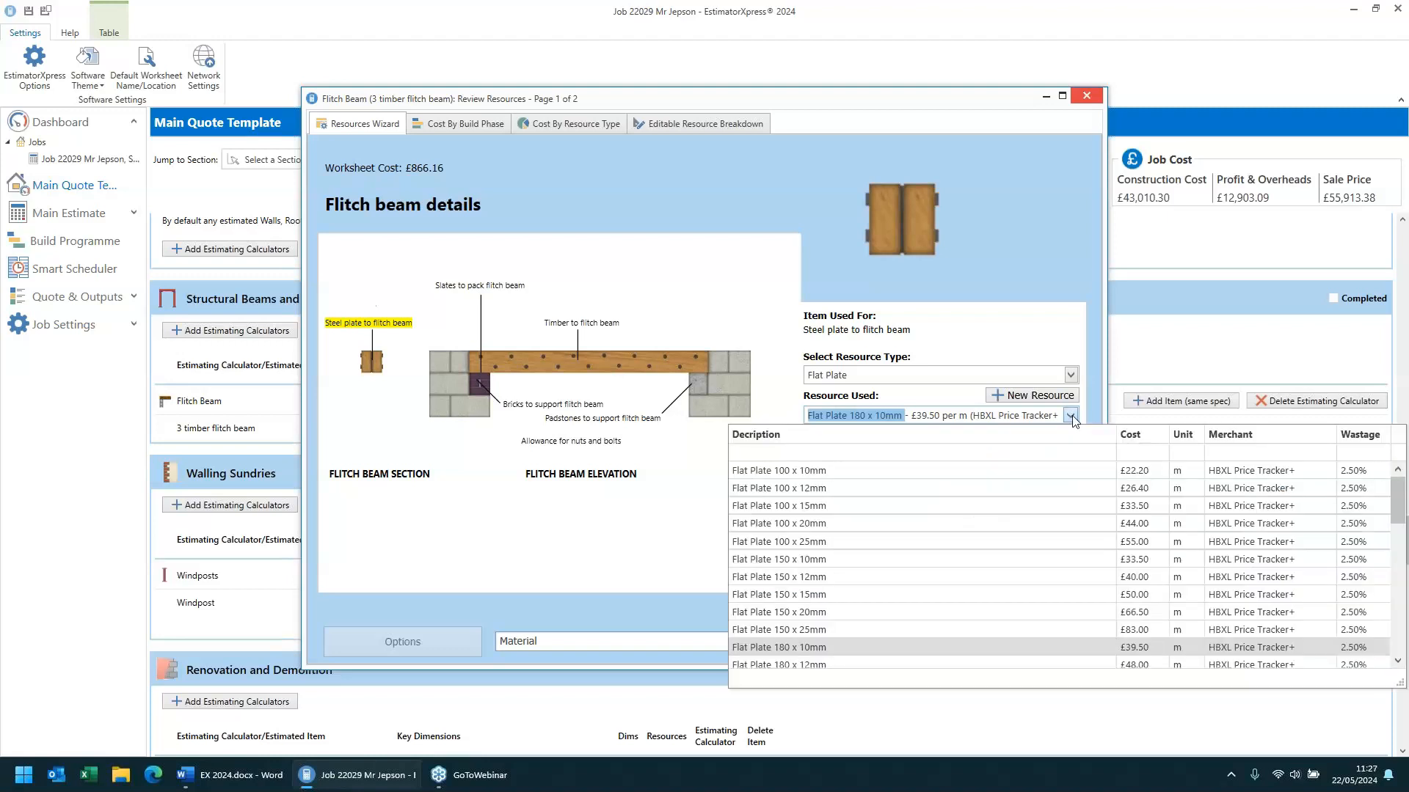
scroll(917, 524, "down", 3)
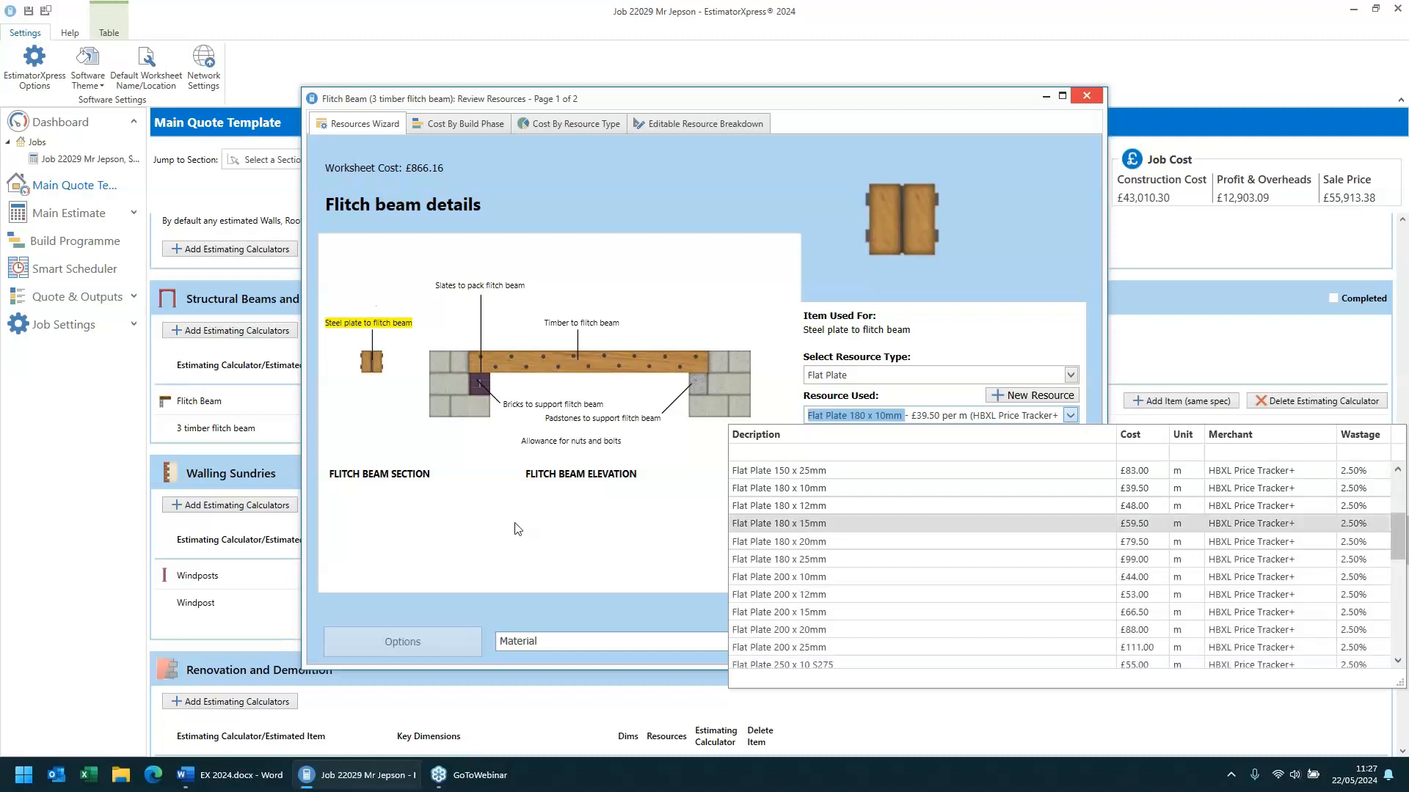
left_click(487, 483)
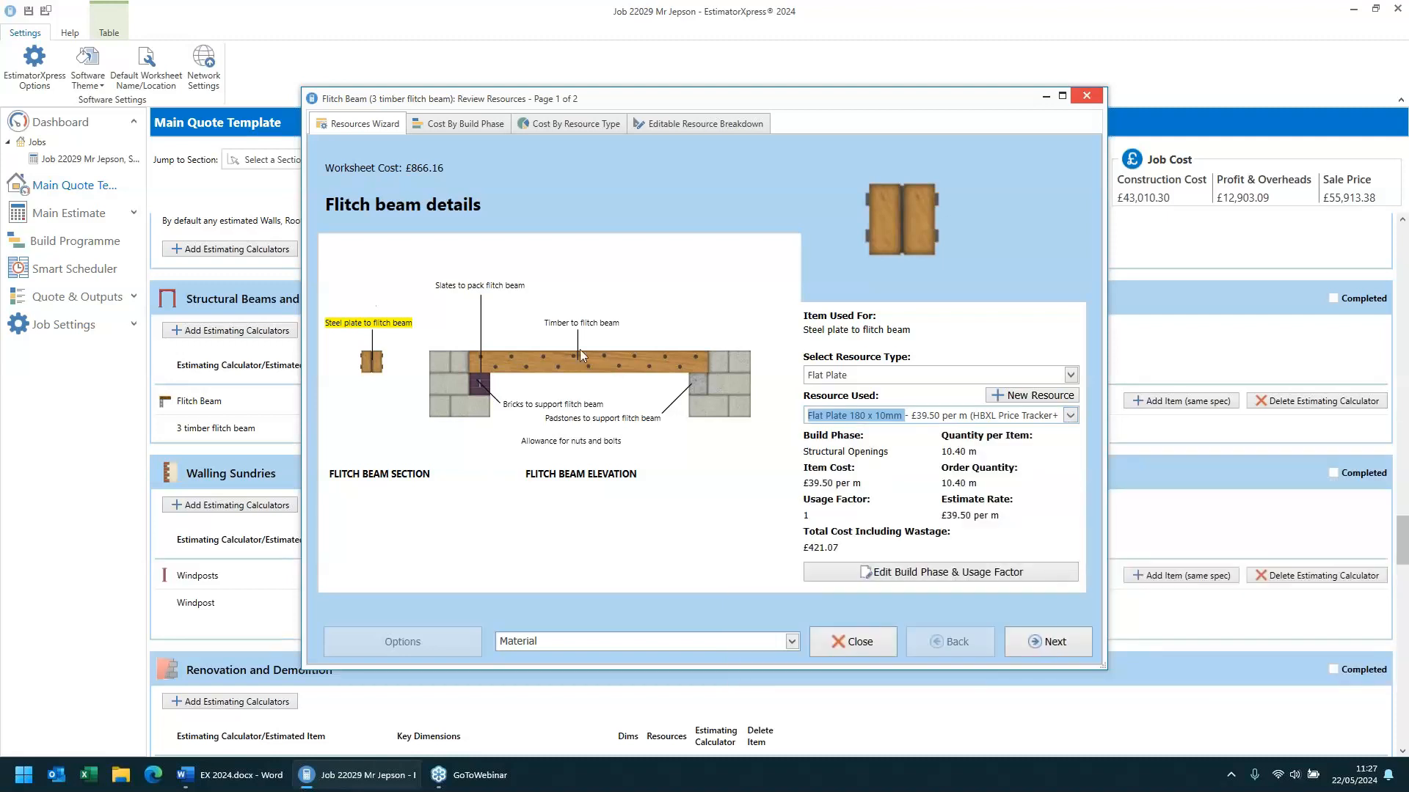
left_click(590, 331)
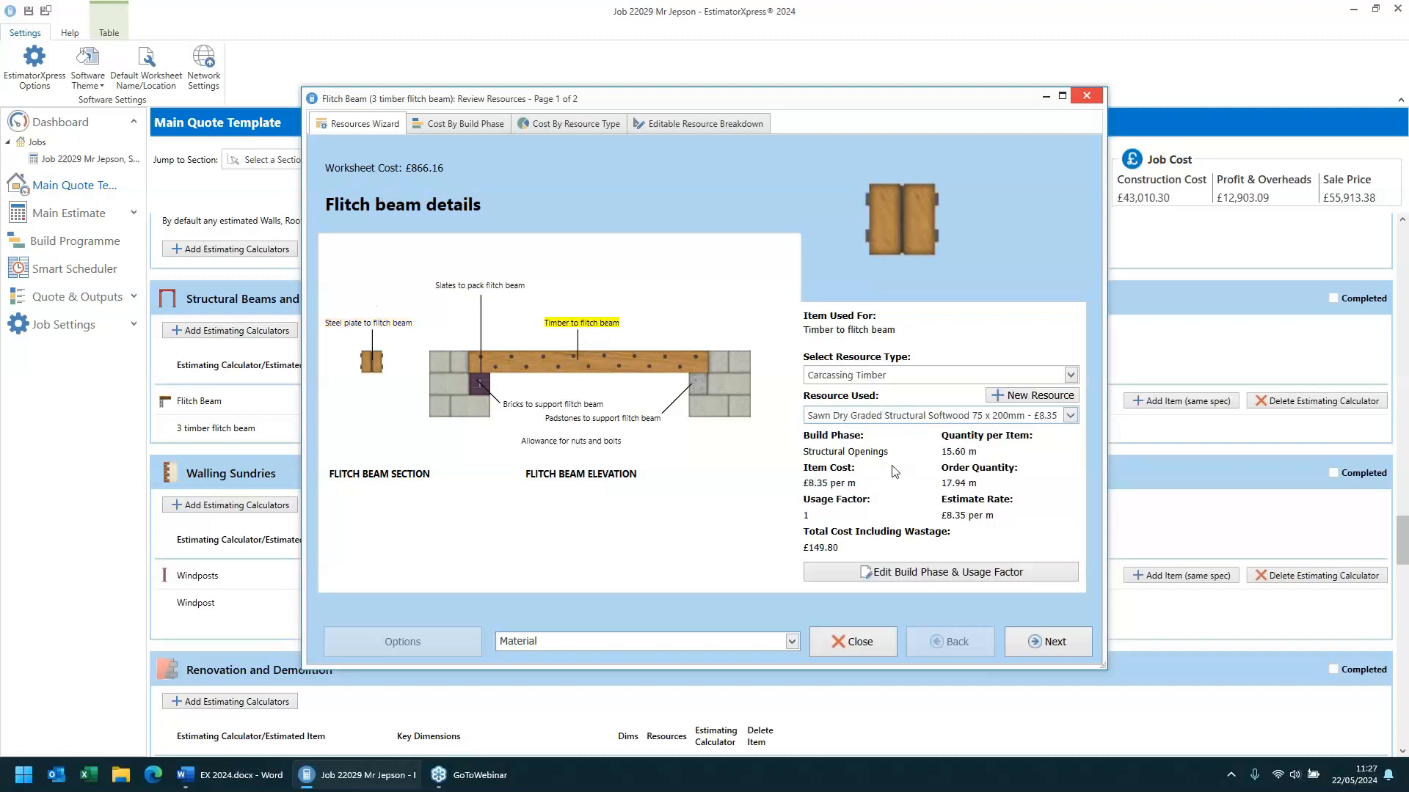
left_click(858, 643)
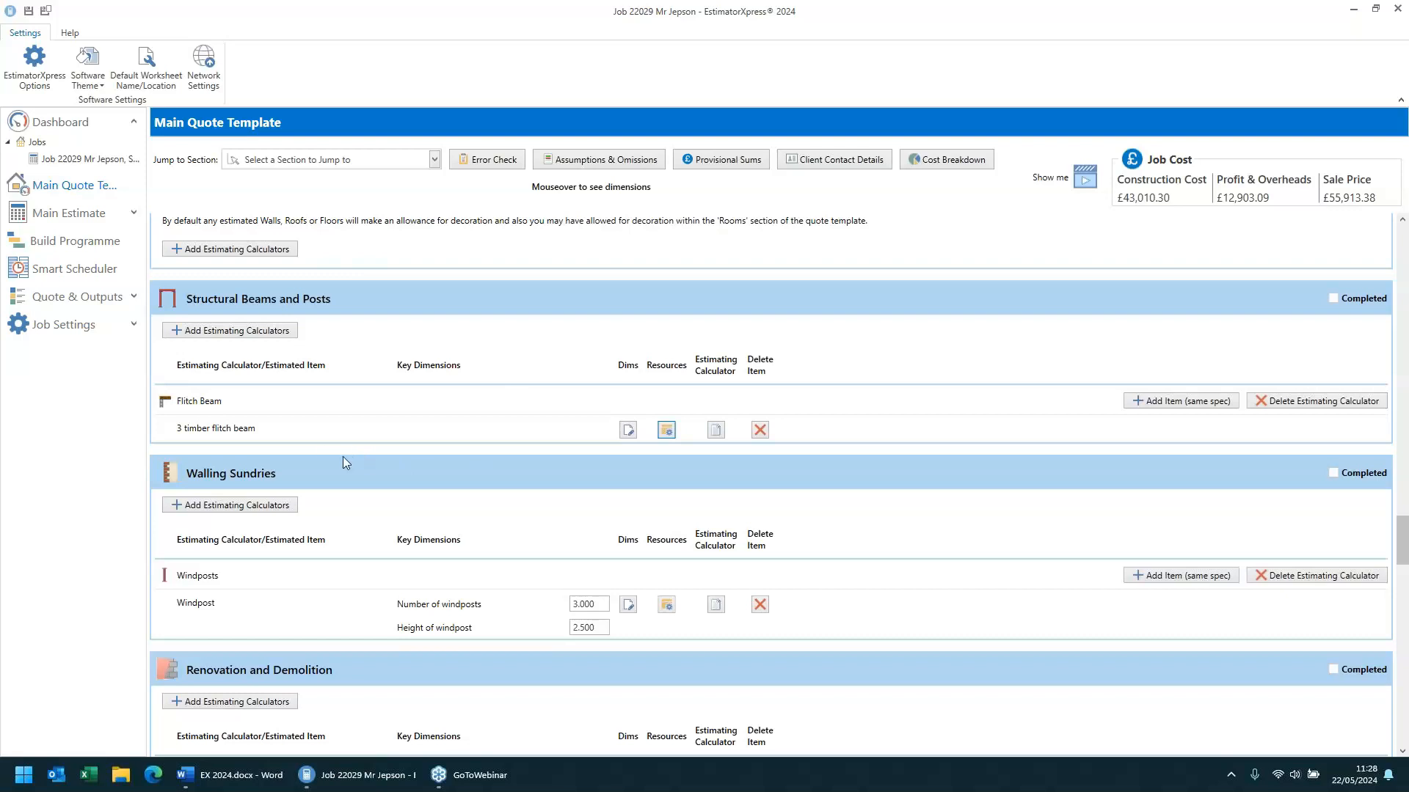
- Reopen the Bathroom room and step through the wall tiling dimension pages, then cancel
scroll(272, 425, "up", 5)
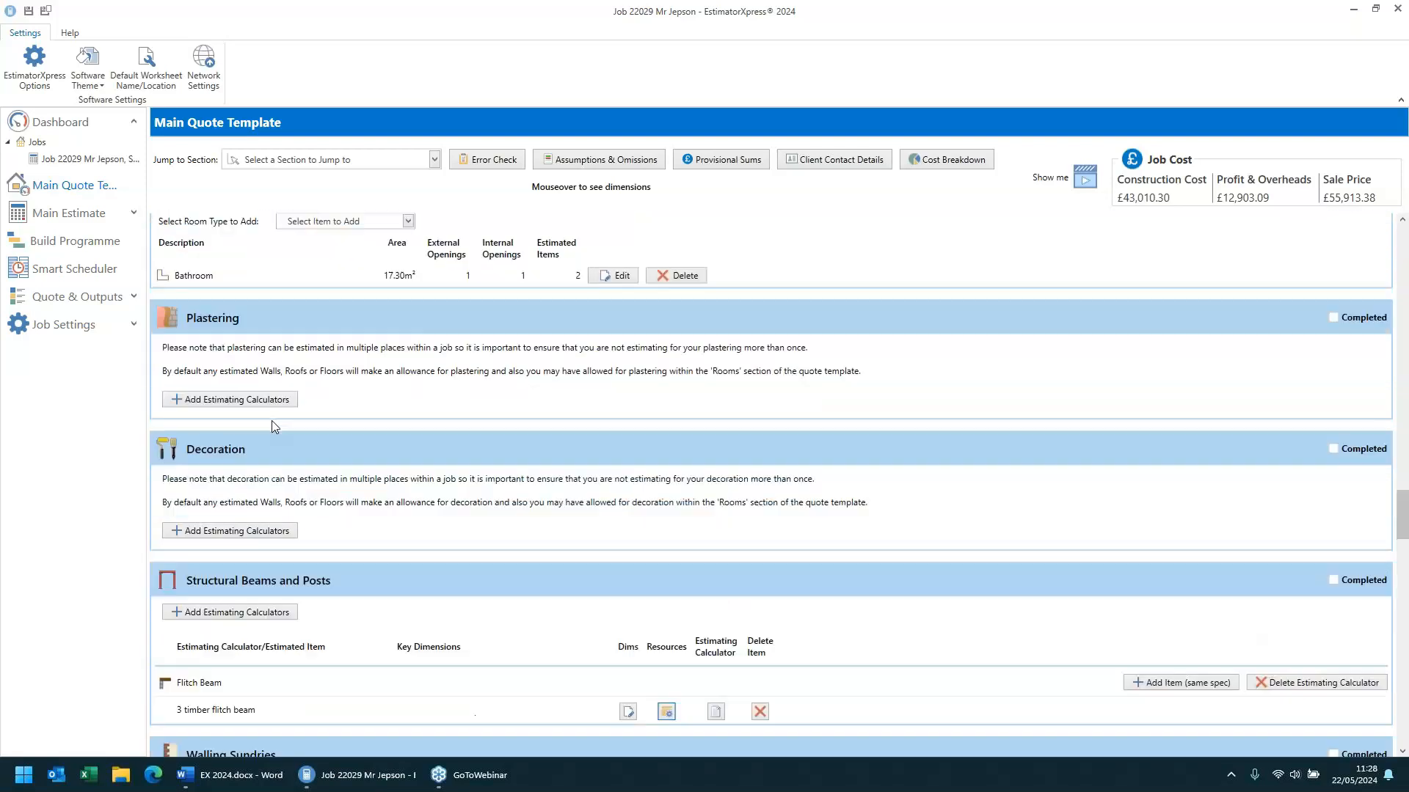
left_click(615, 416)
scroll(660, 513, "down", 5)
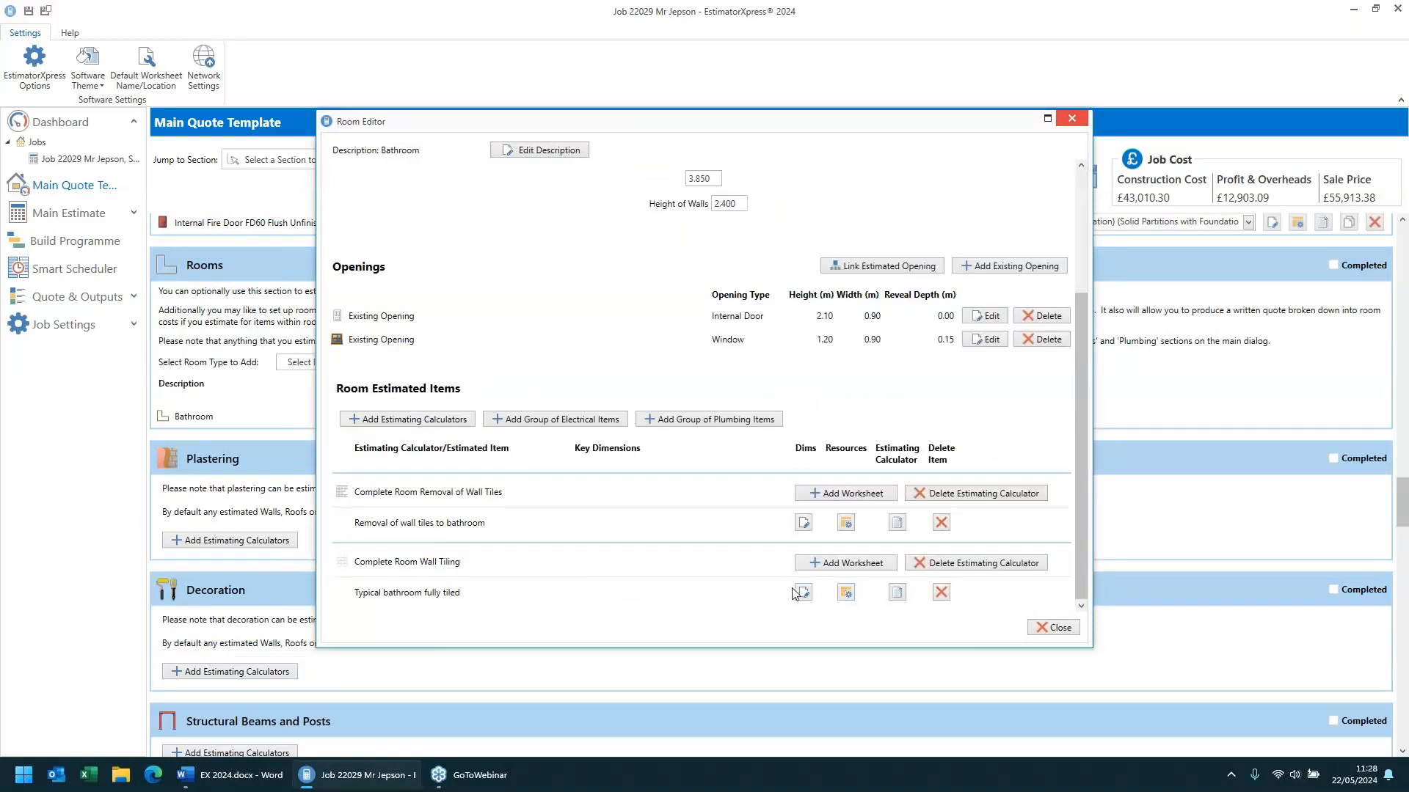
left_click(802, 592)
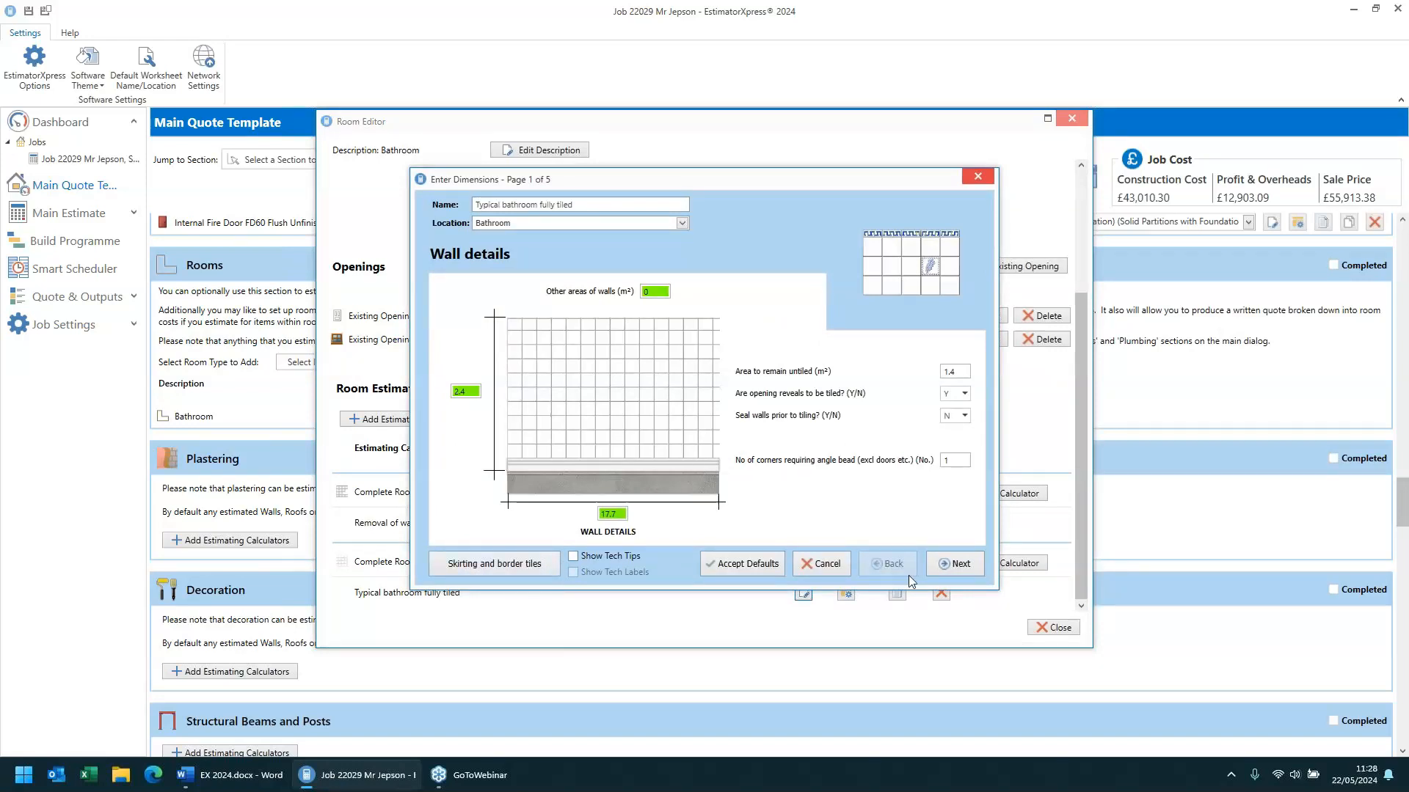
left_click(955, 565)
left_click(955, 567)
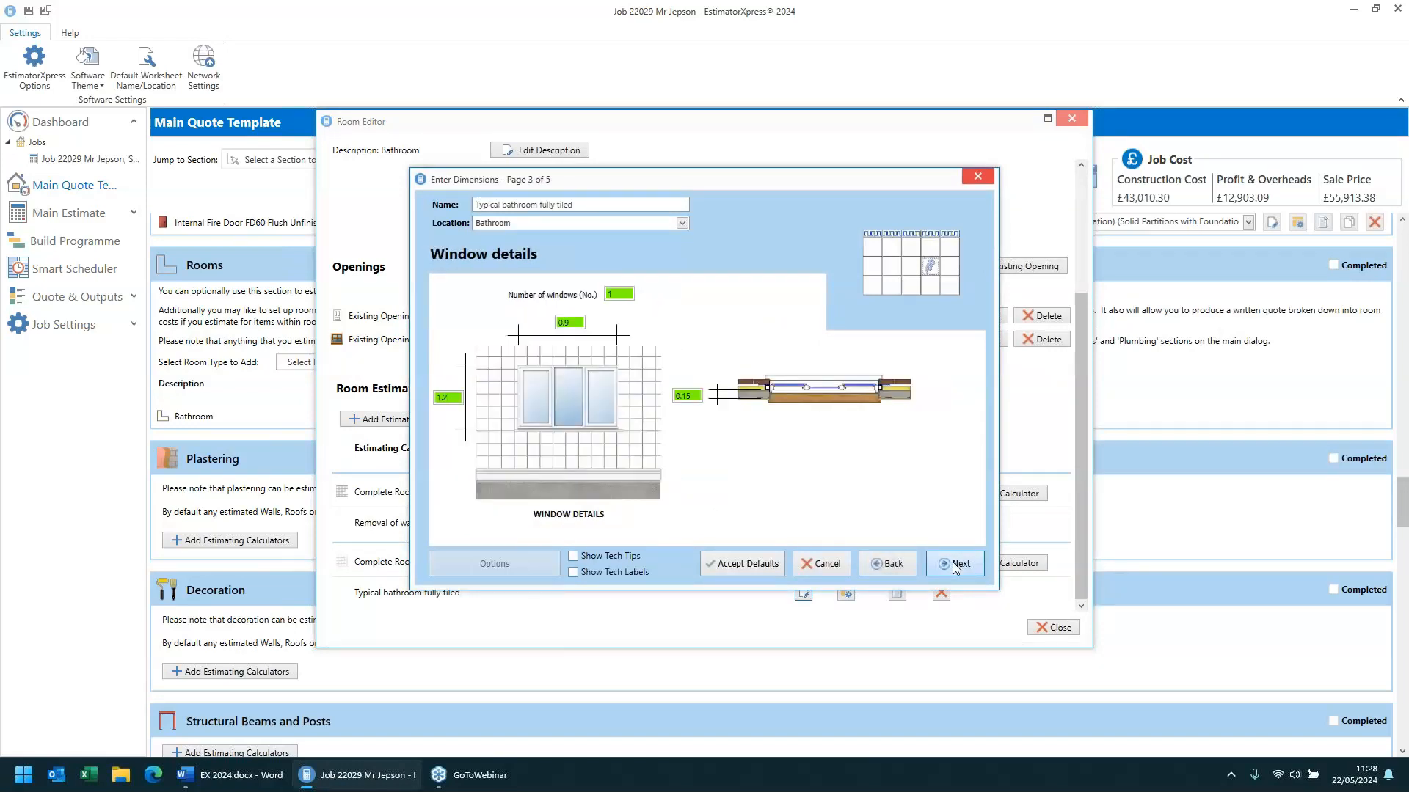
left_click(955, 566)
left_click(955, 567)
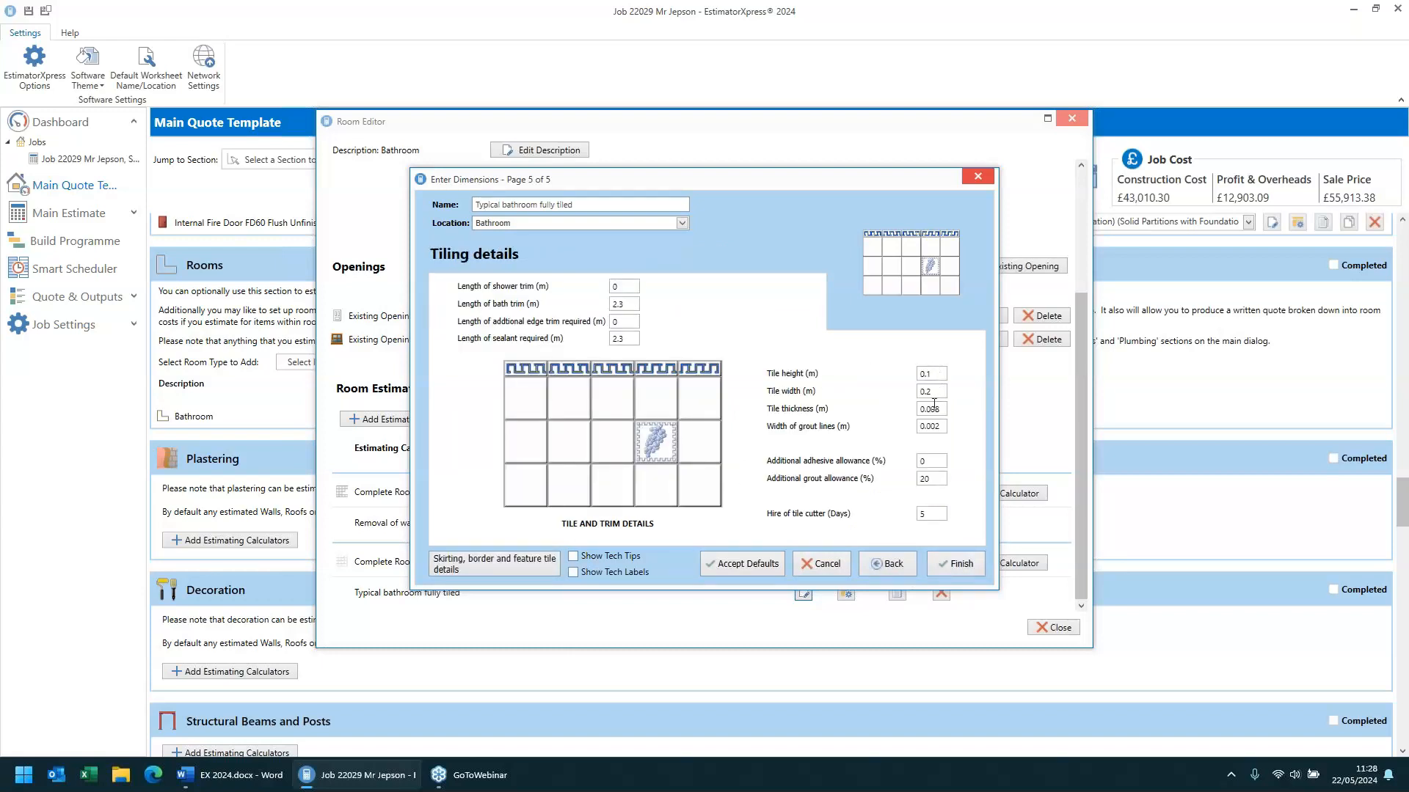
left_click(821, 565)
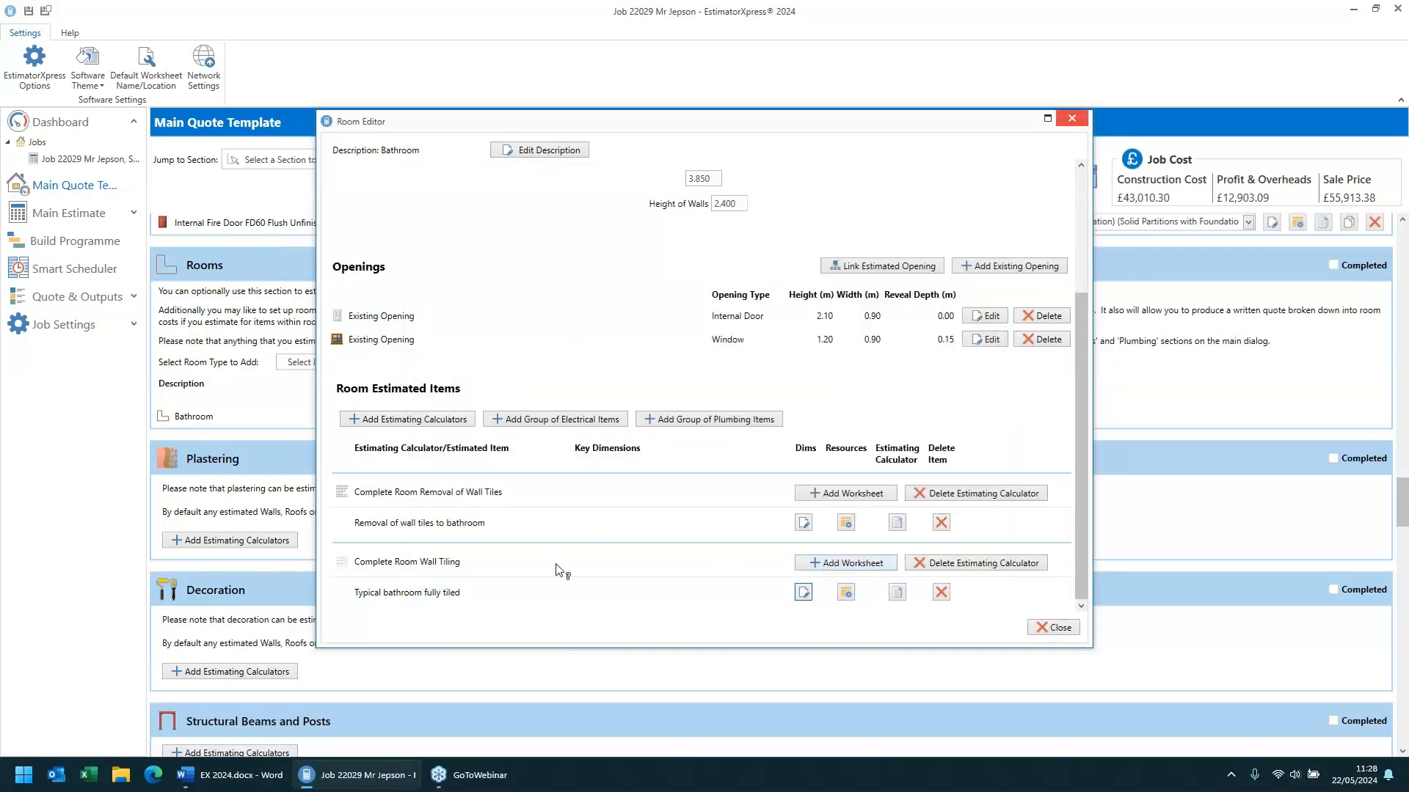
- Open the wall tiling resources and browse the available tile resource options
left_click(846, 592)
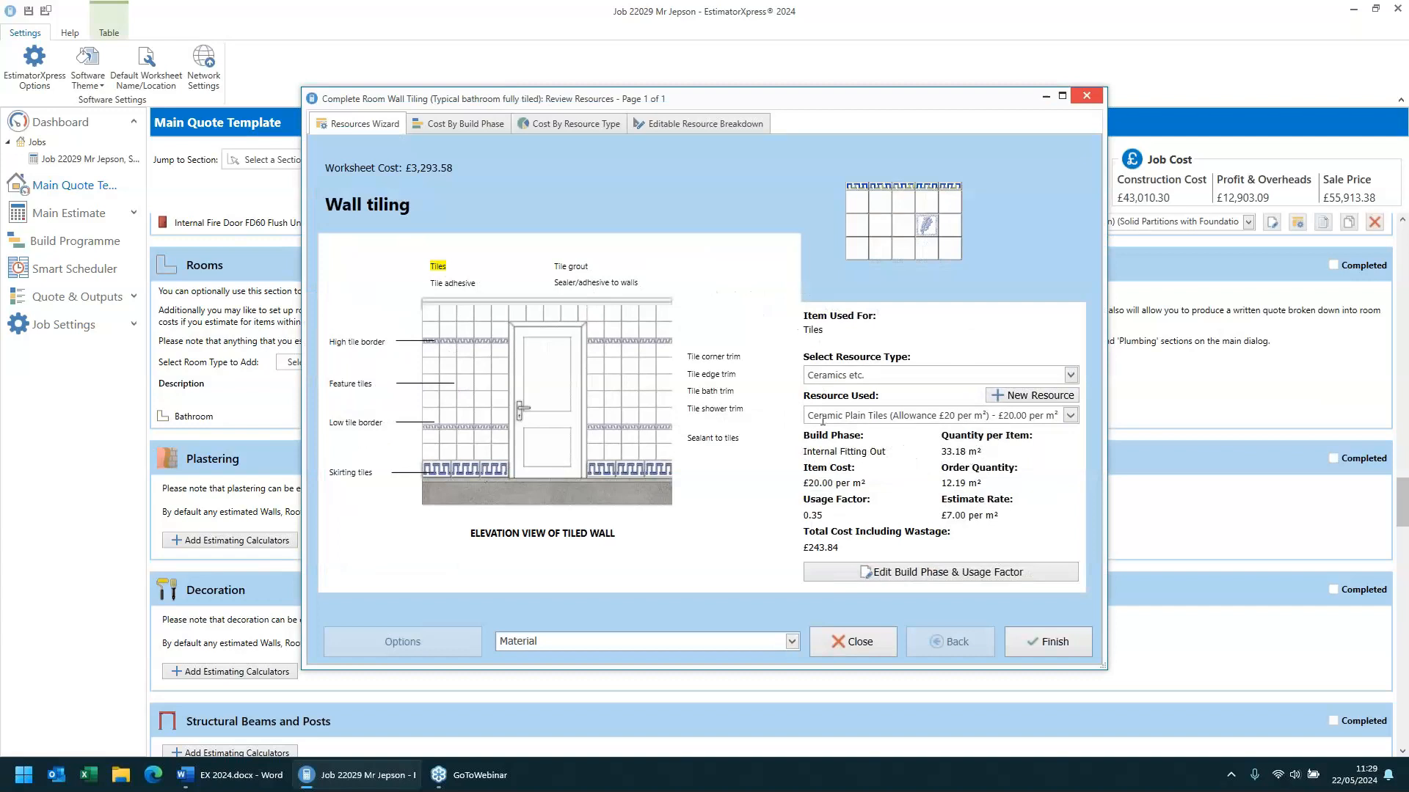
left_click(1071, 416)
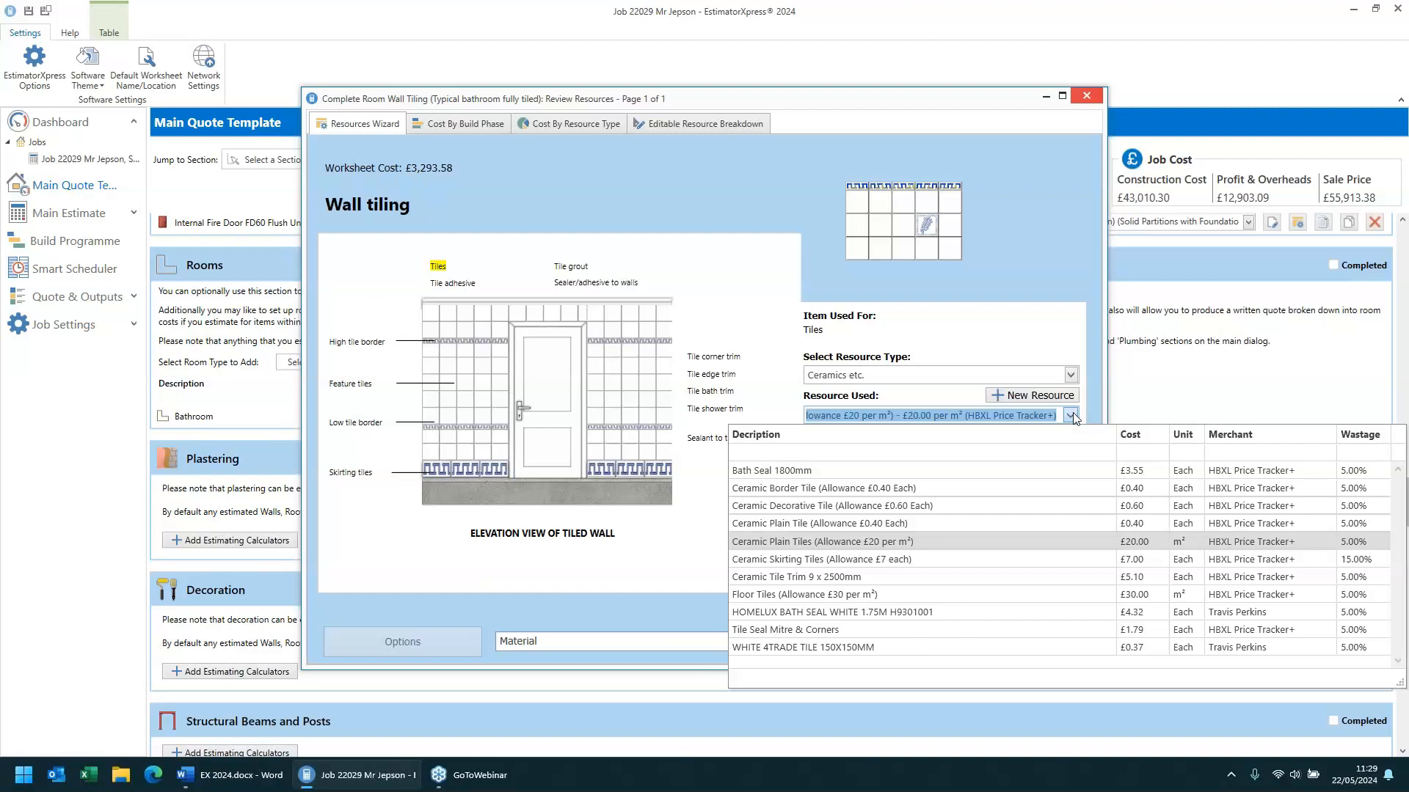
left_click(1072, 413)
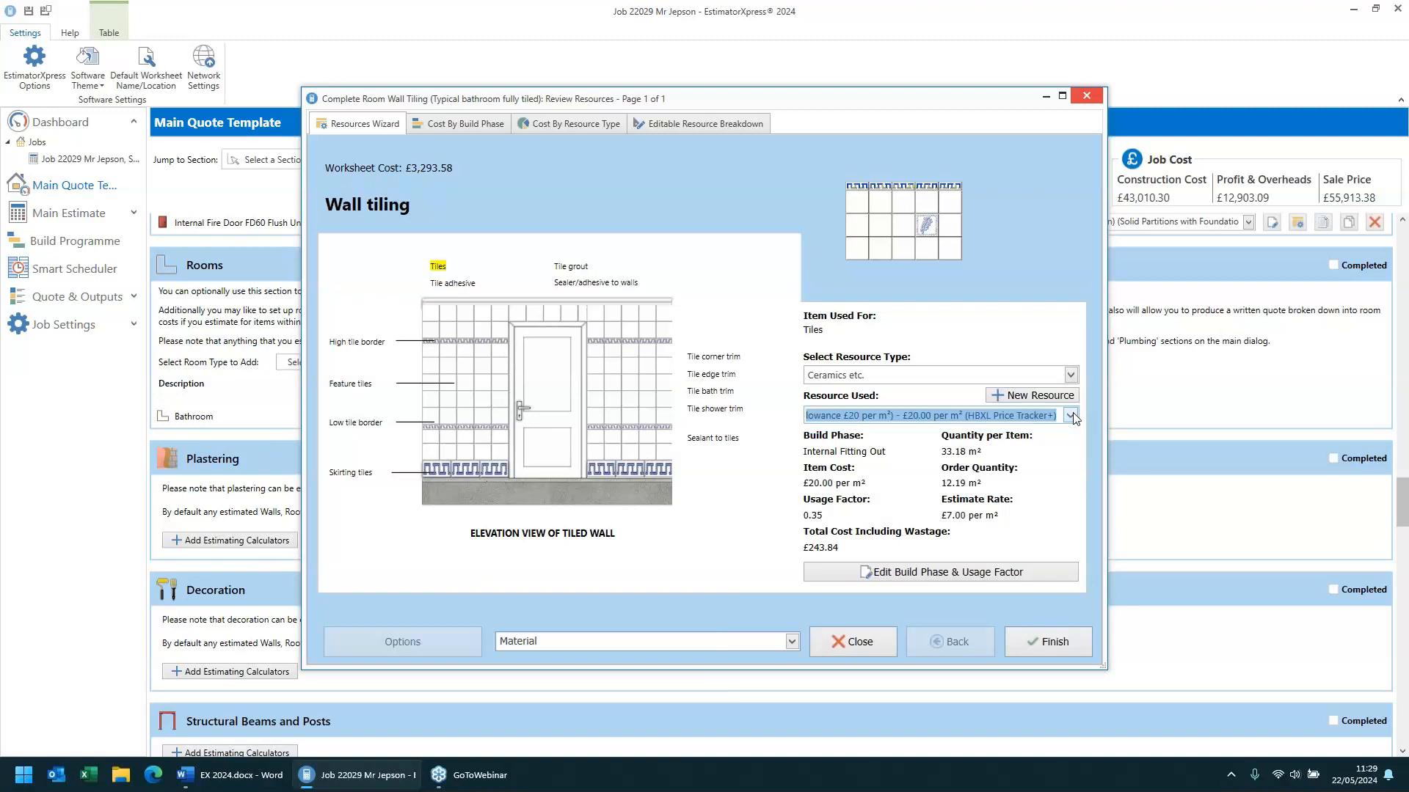
- Check the selected ceramic plain tiles resource, then close the wall tiling resources and the Bathroom room editor
left_click_drag(888, 415, 710, 428)
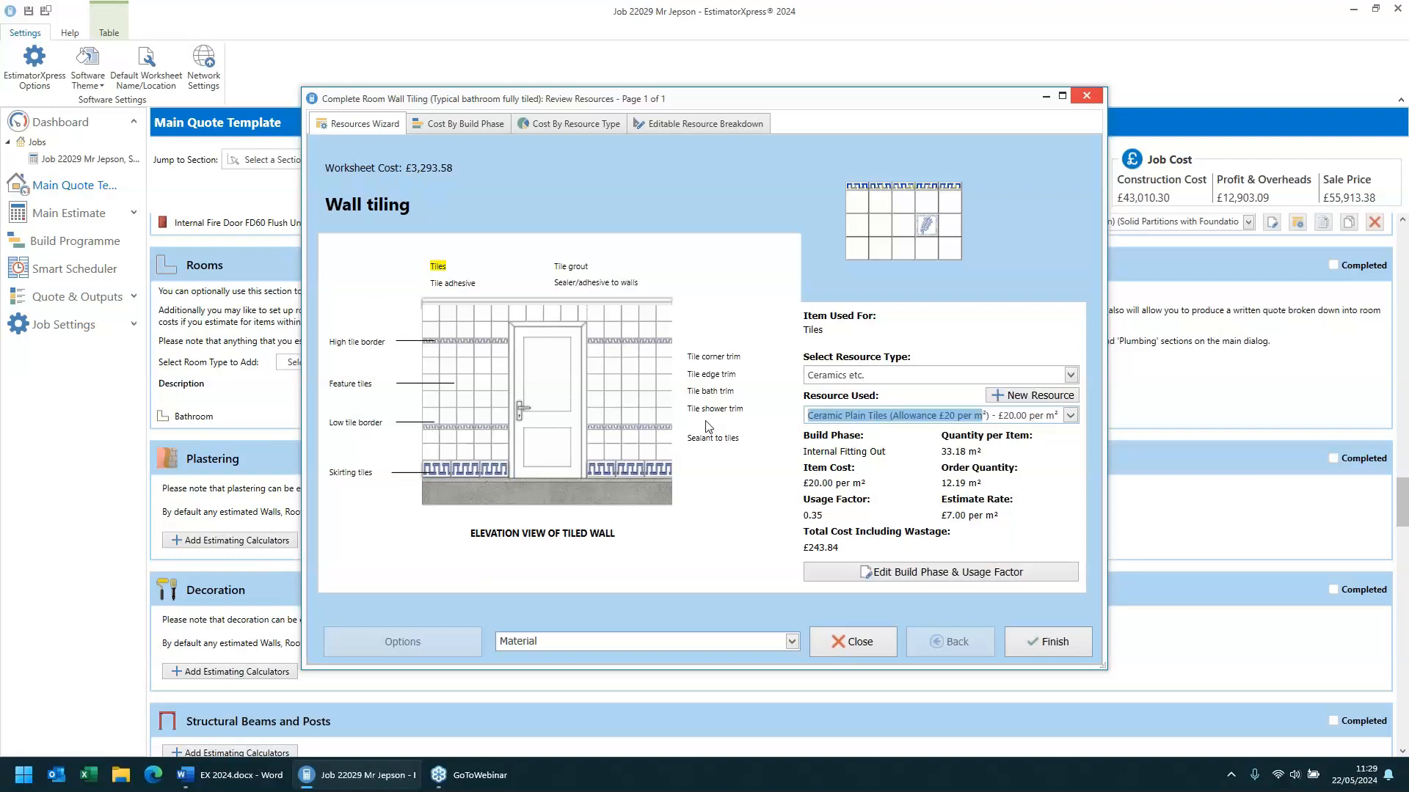
left_click(860, 415)
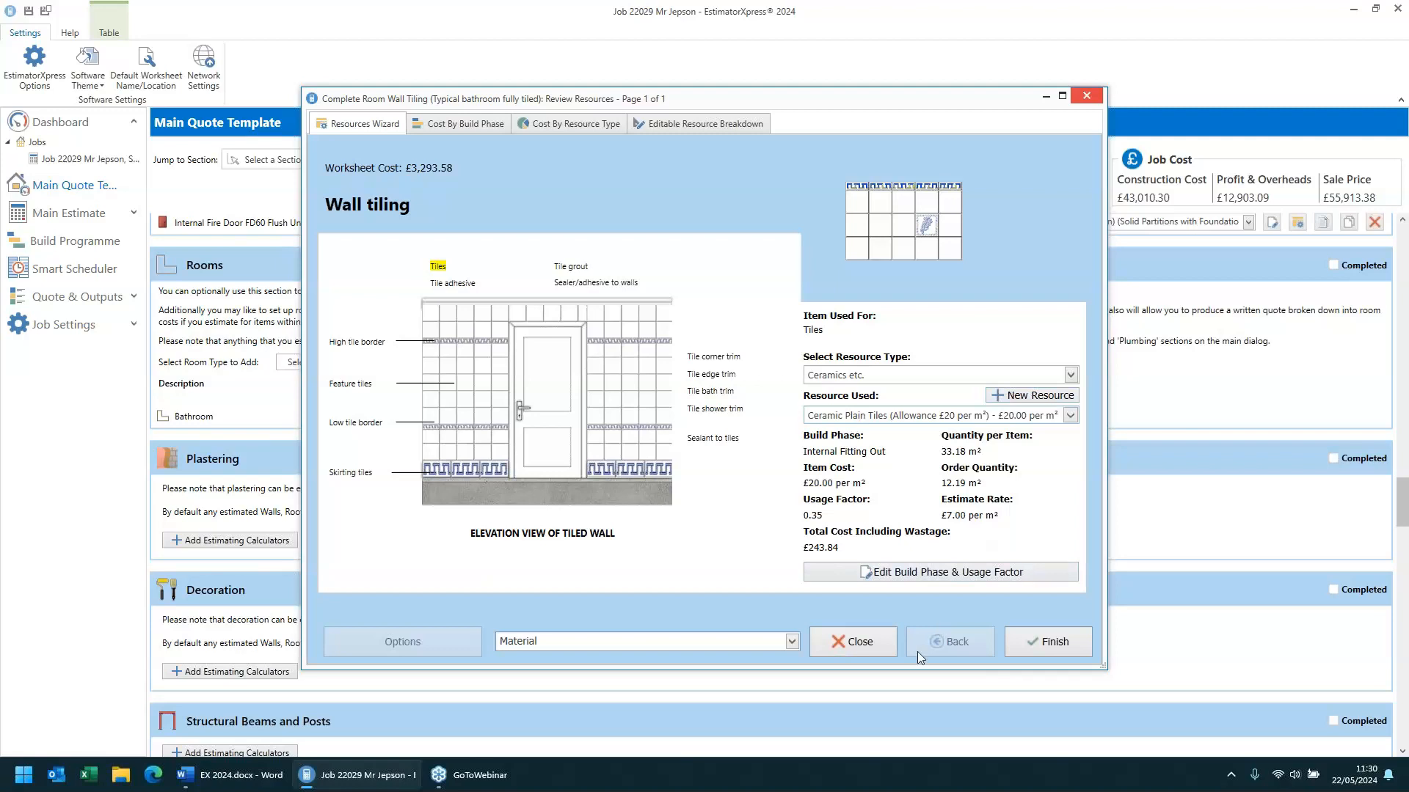
left_click(852, 650)
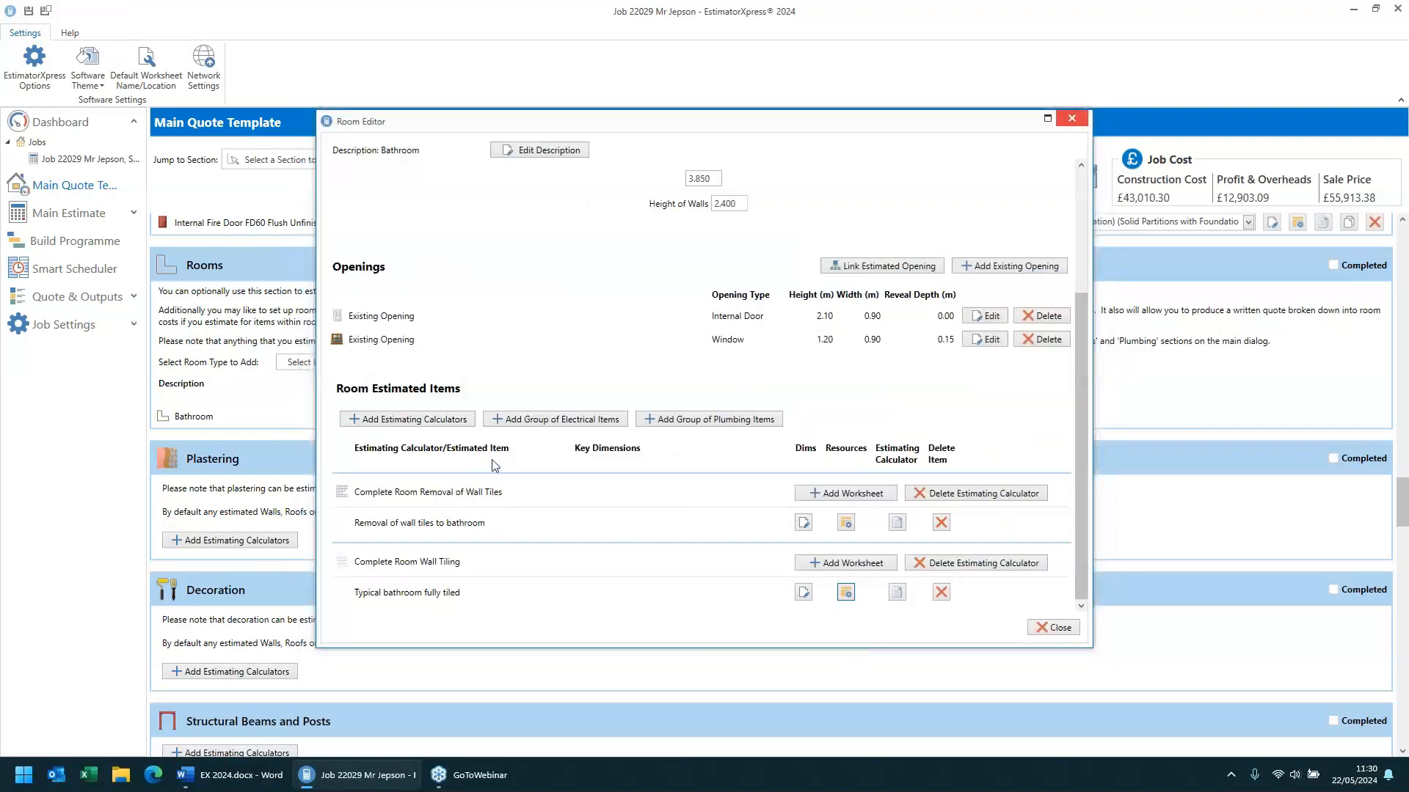
left_click(1059, 628)
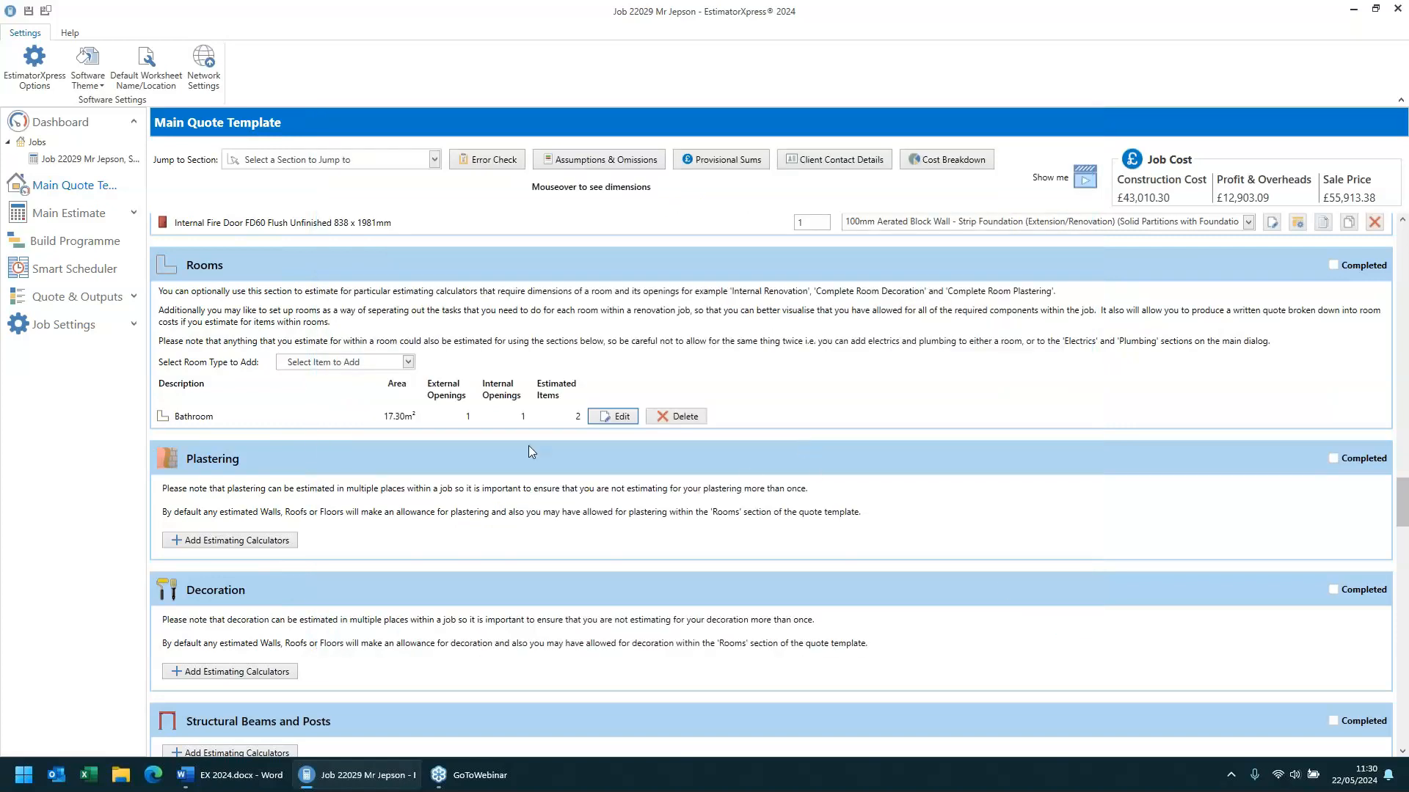
- Open the windpost dimensions in Walling Sundries, review each allowance field, and accept the defaults
scroll(289, 449, "down", 4)
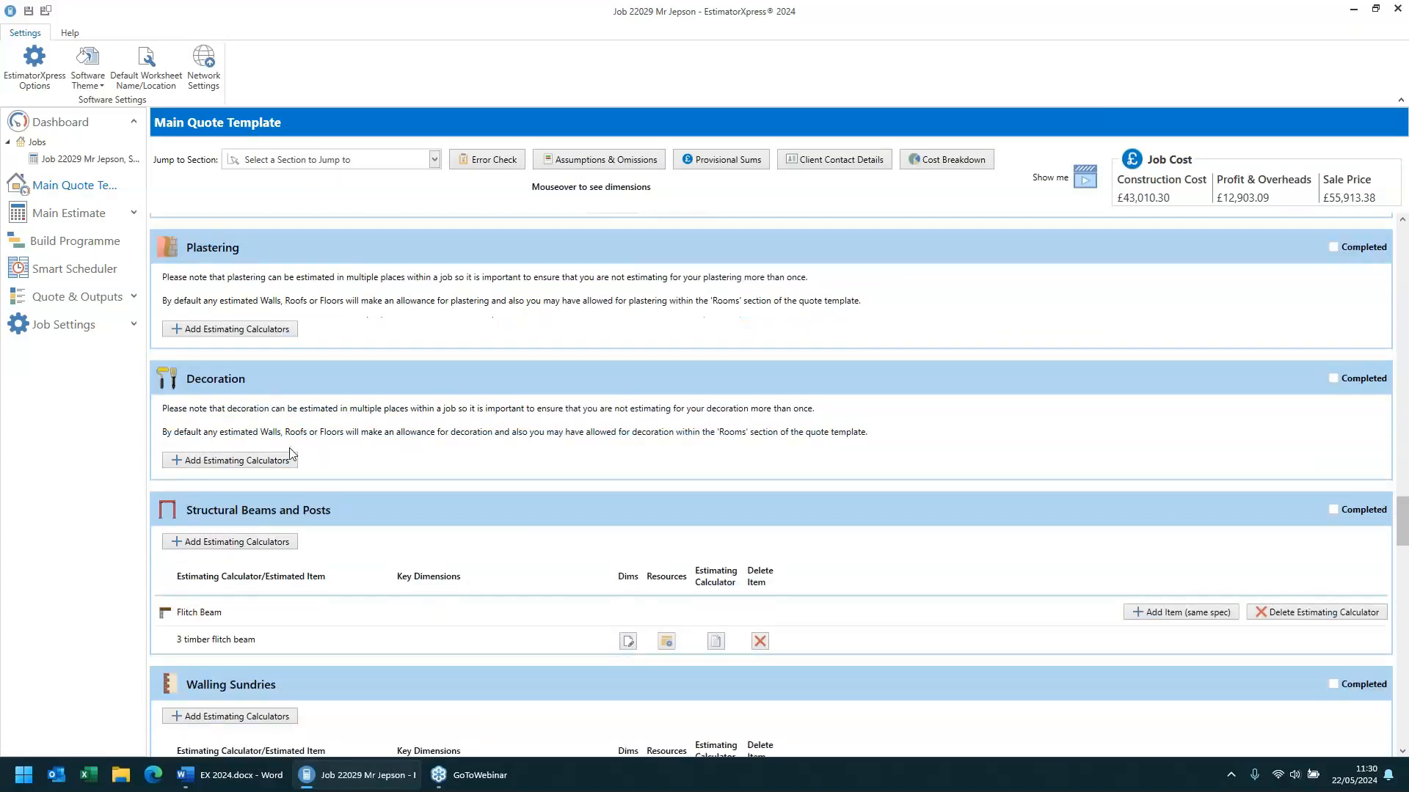
scroll(289, 453, "down", 1)
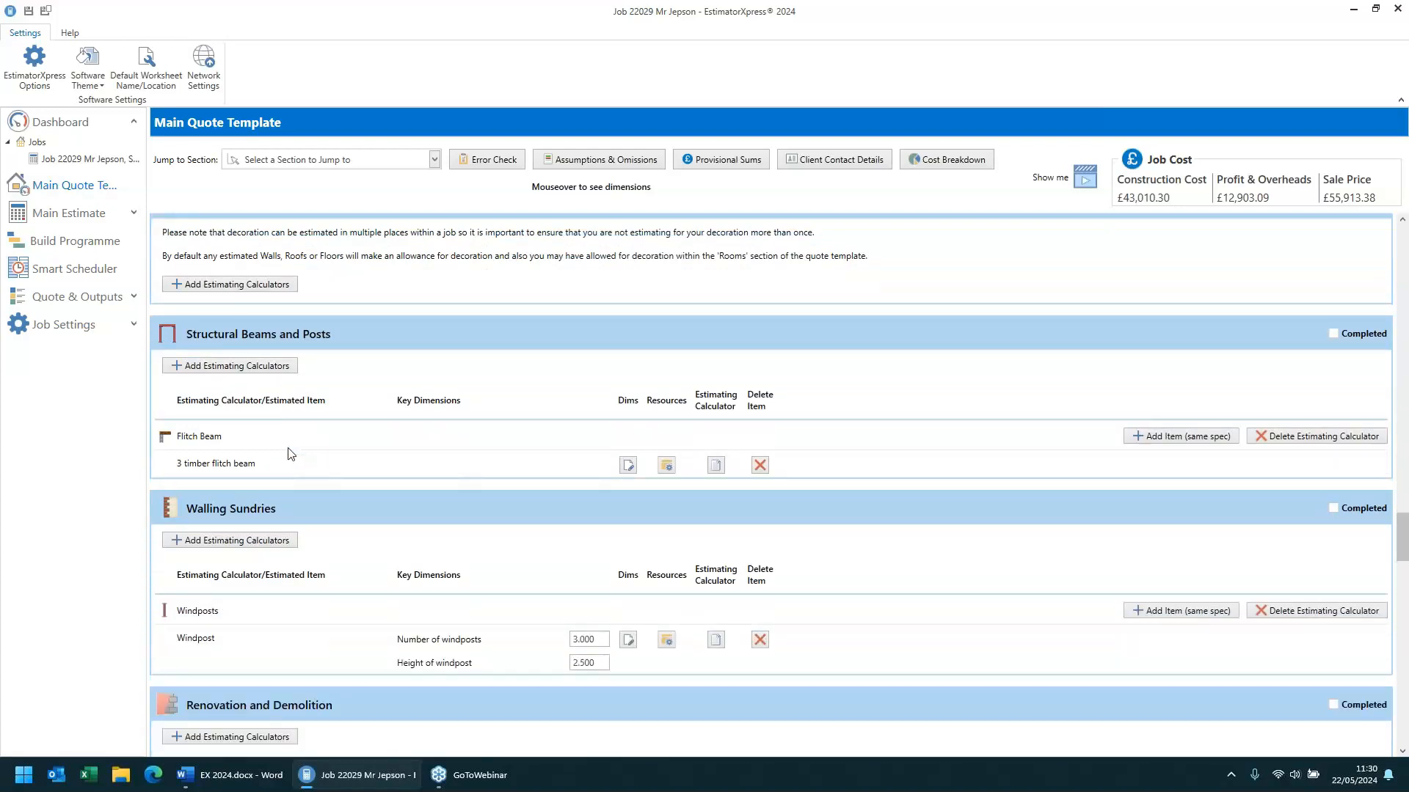
scroll(289, 454, "down", 2)
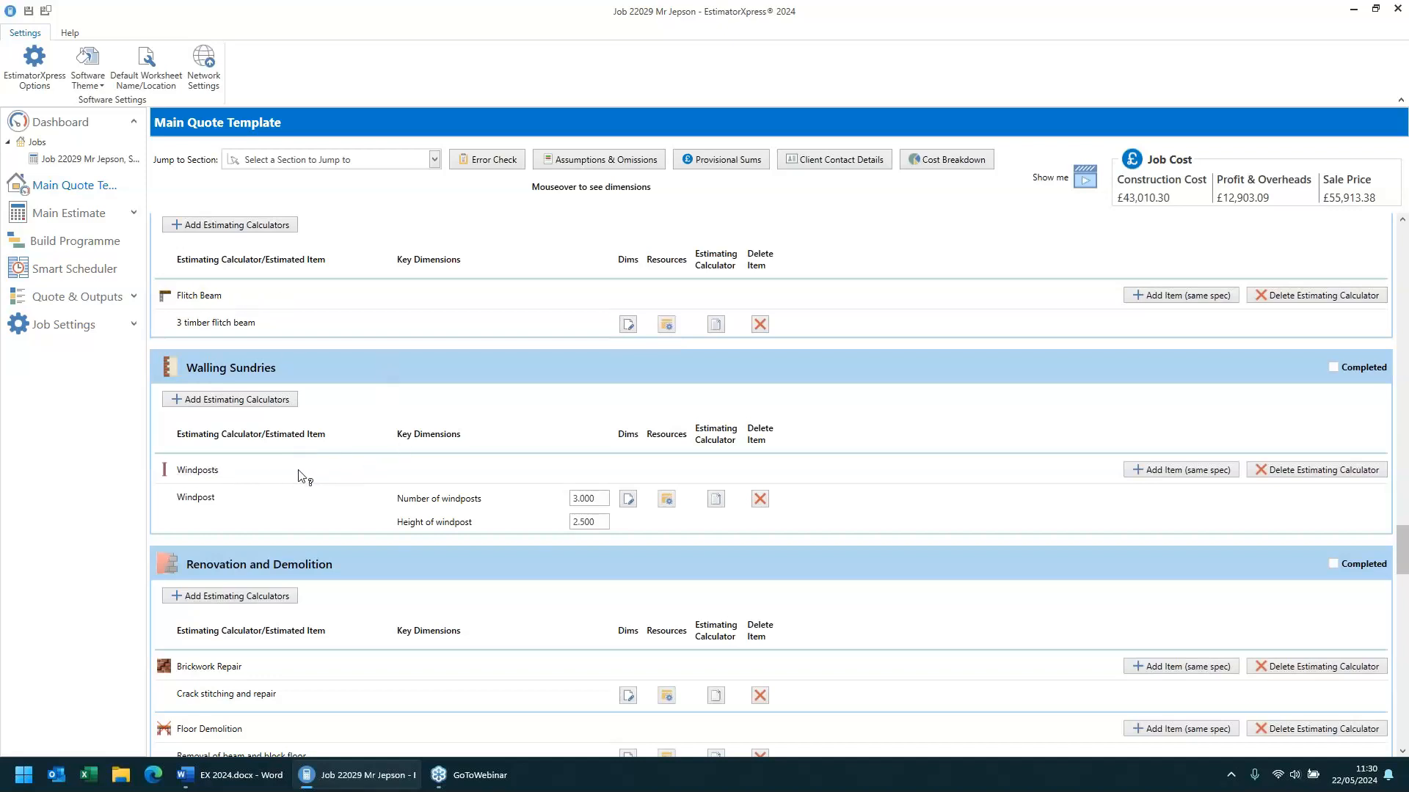
scroll(366, 479, "down", 1)
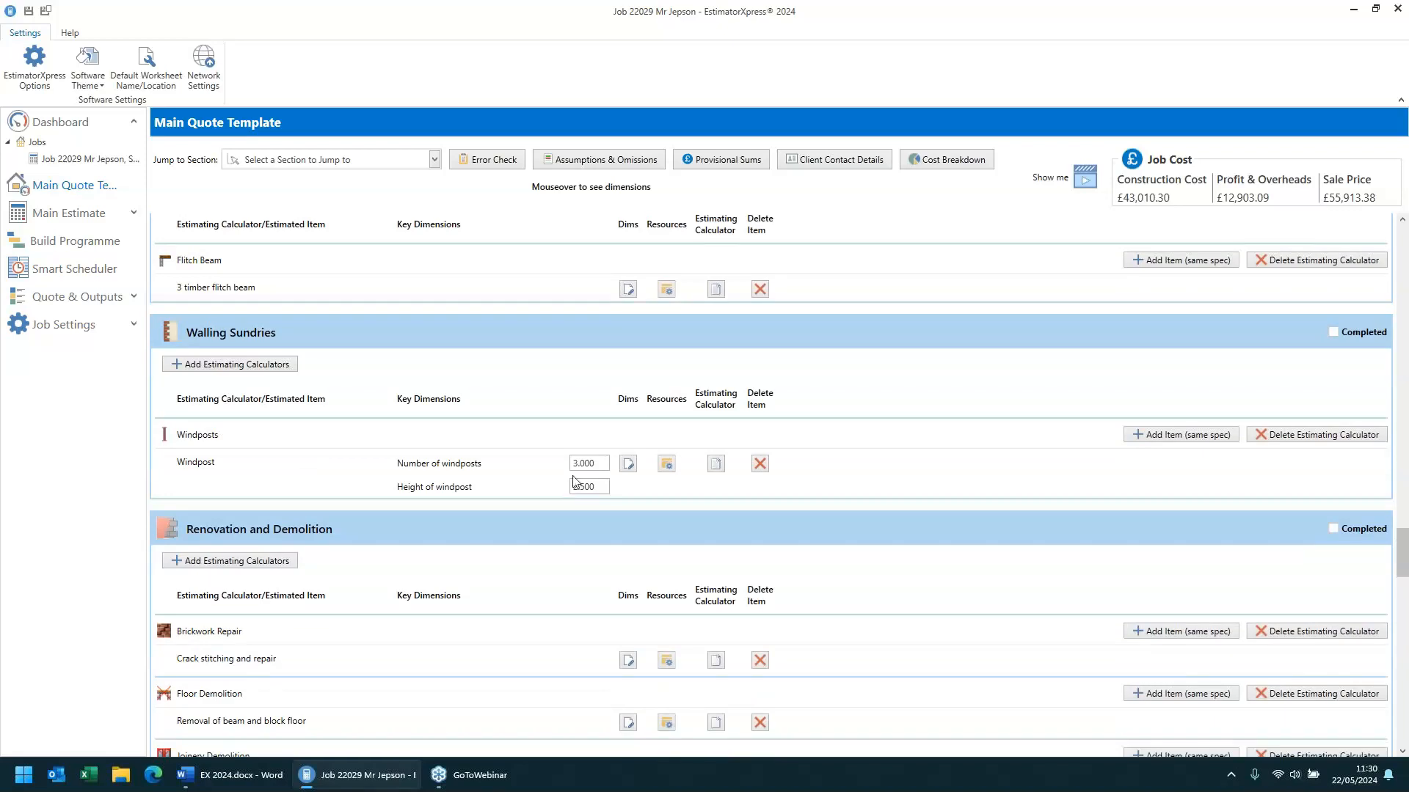
left_click(629, 464)
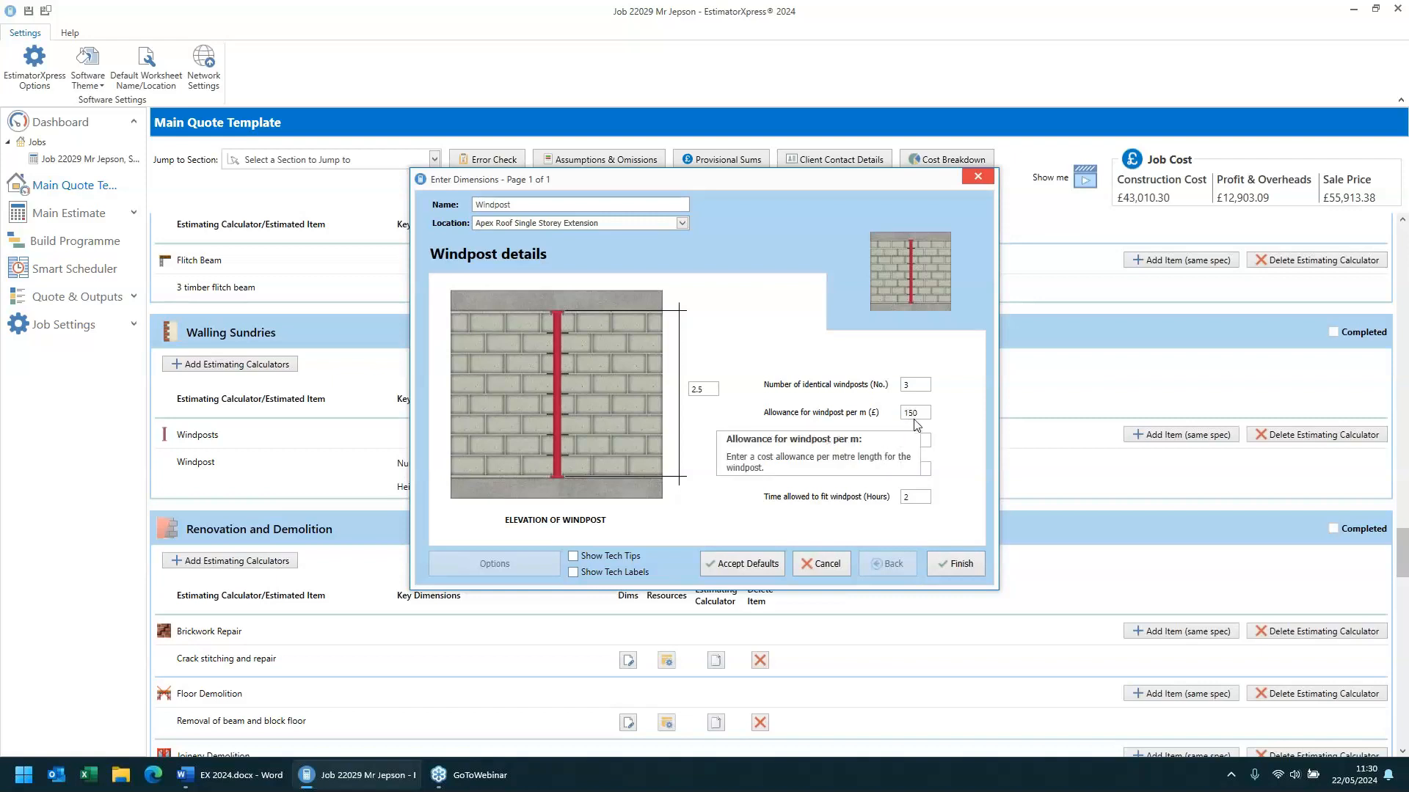
left_click(926, 443)
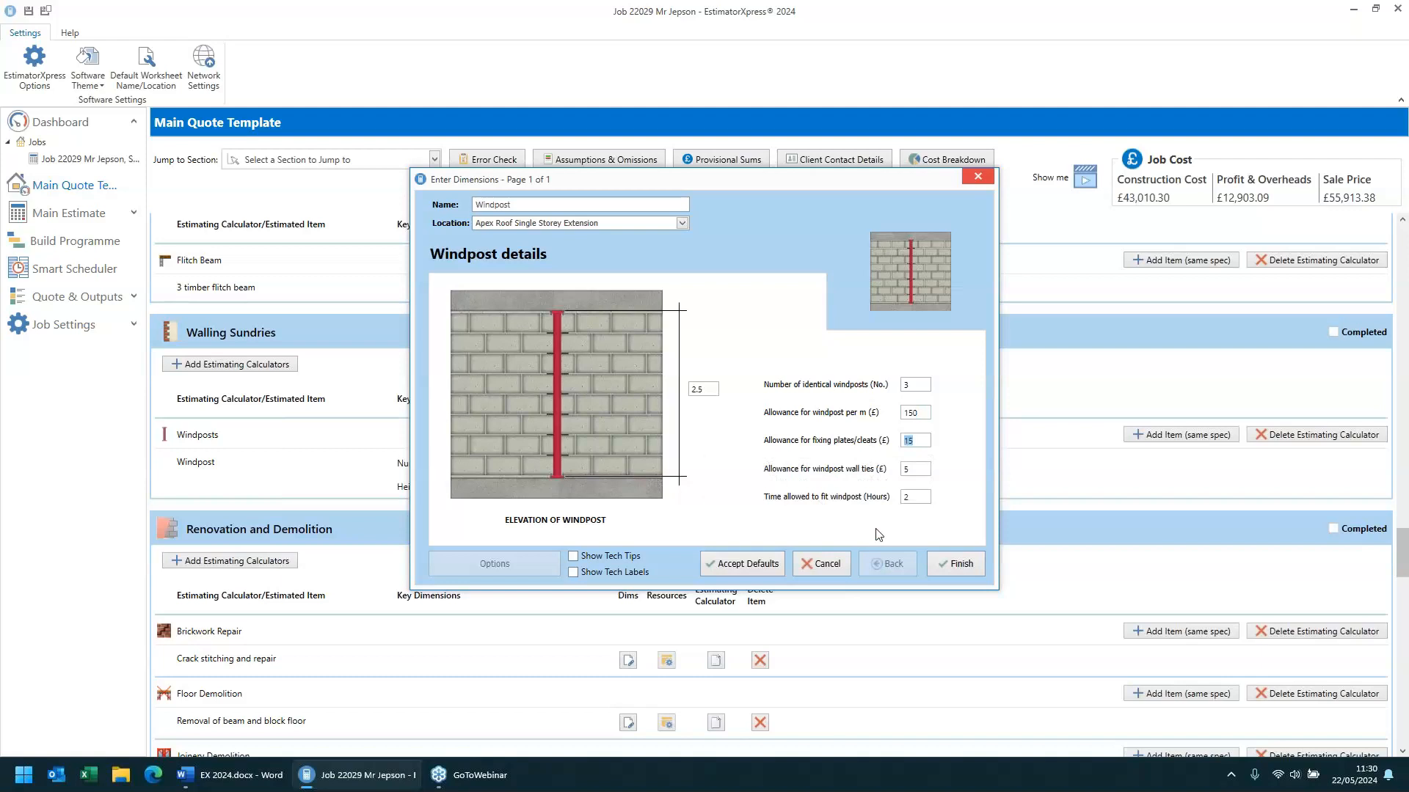
left_click(919, 470)
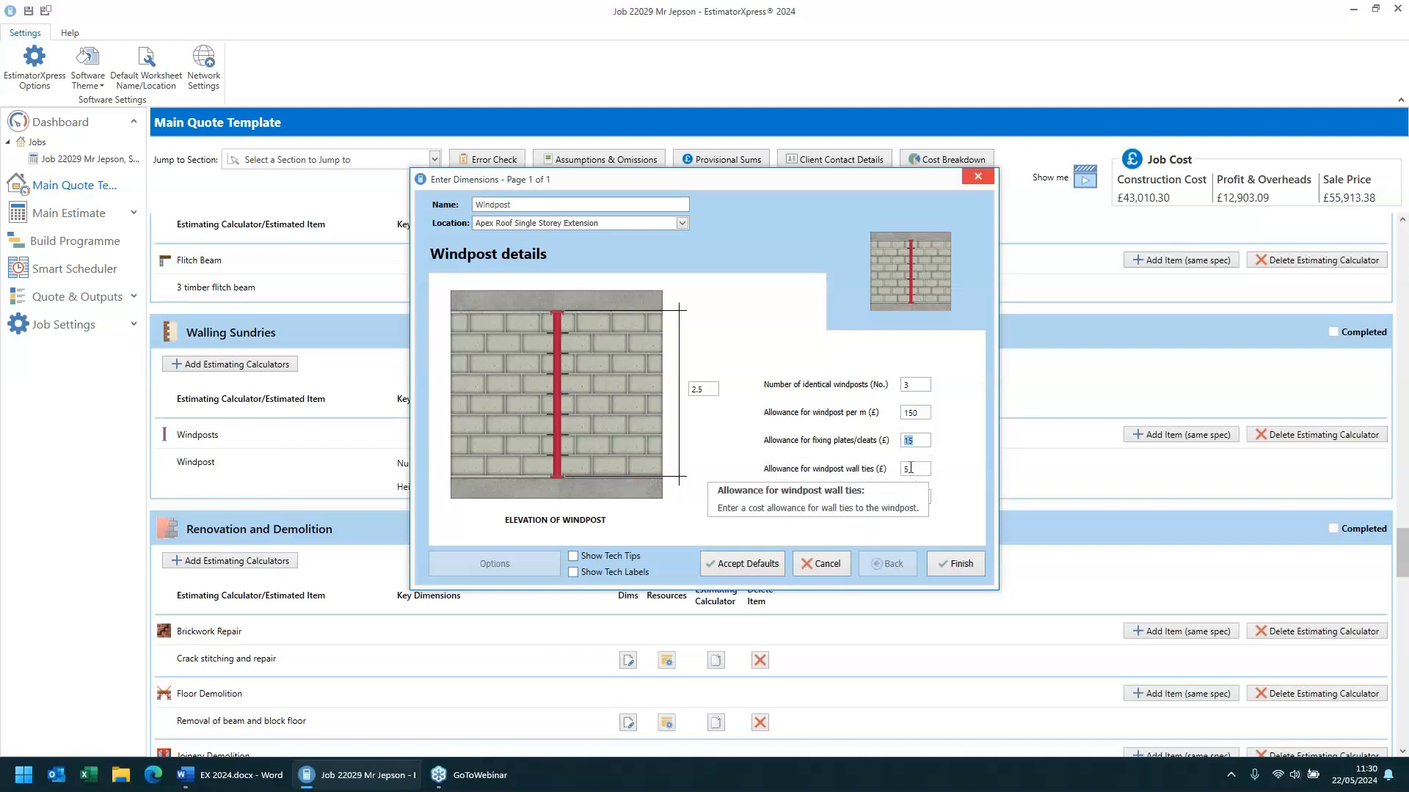
left_click(917, 498)
left_click(910, 386)
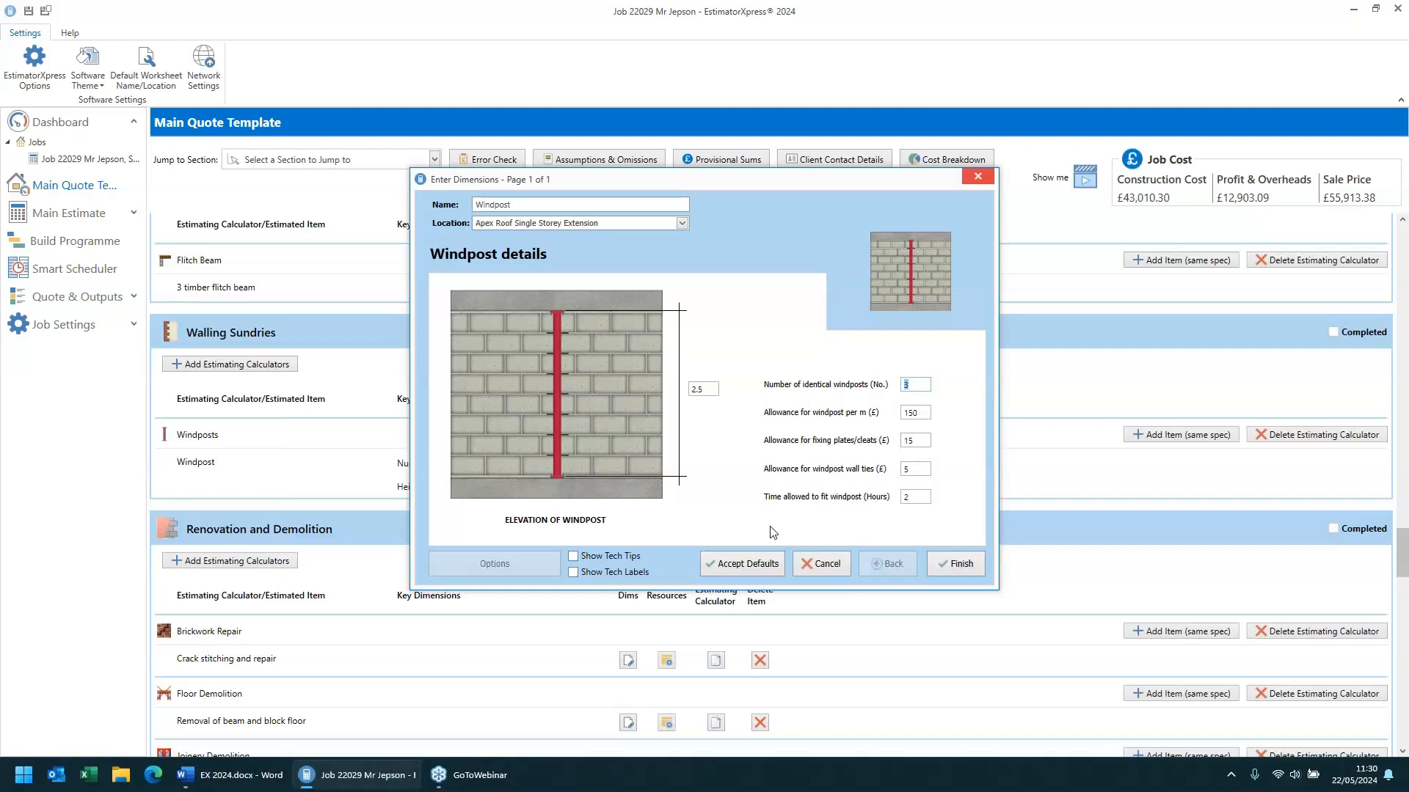
left_click(748, 565)
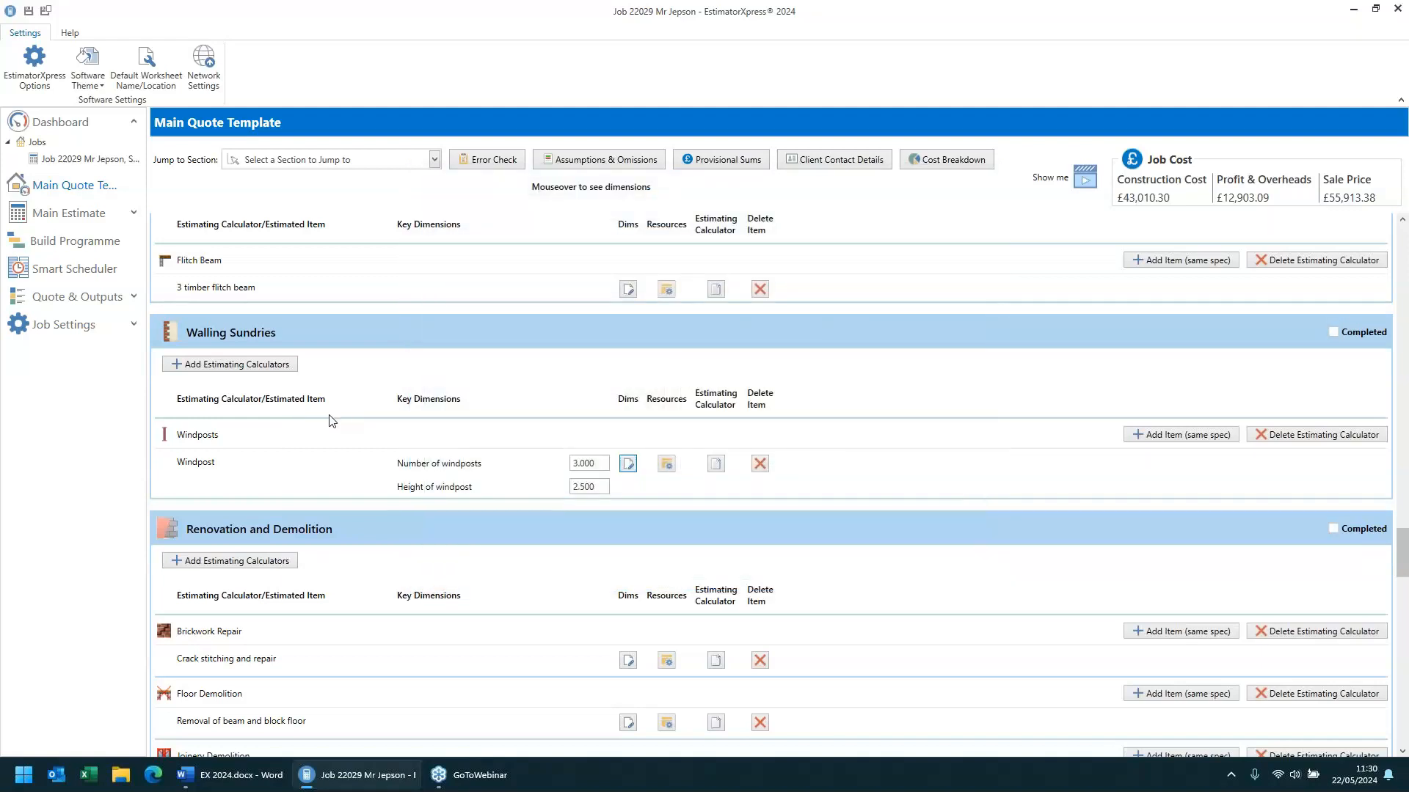
- Open the crack stitching and repair dimensions and view its brick and mortar details page before returning
scroll(332, 419, "down", 3)
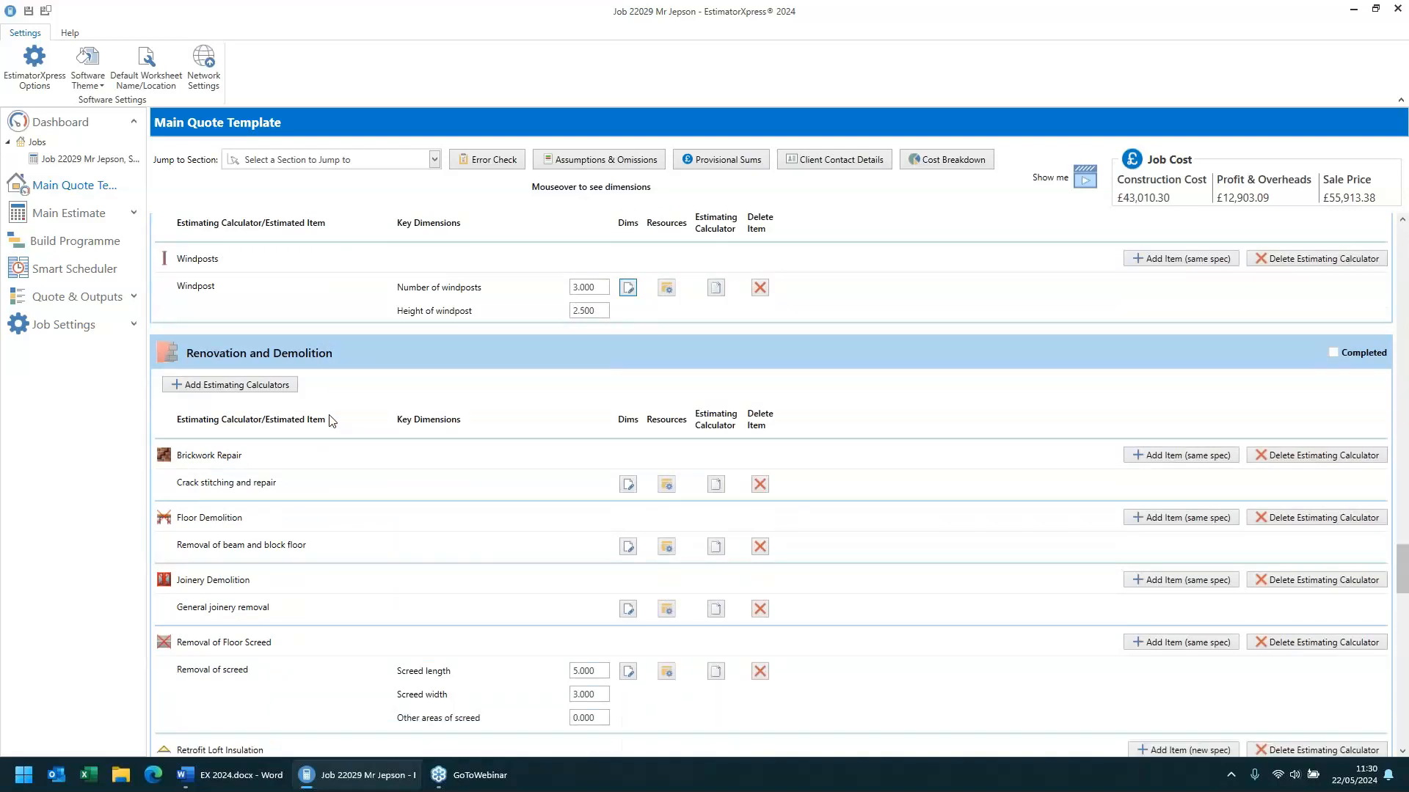
scroll(332, 419, "down", 3)
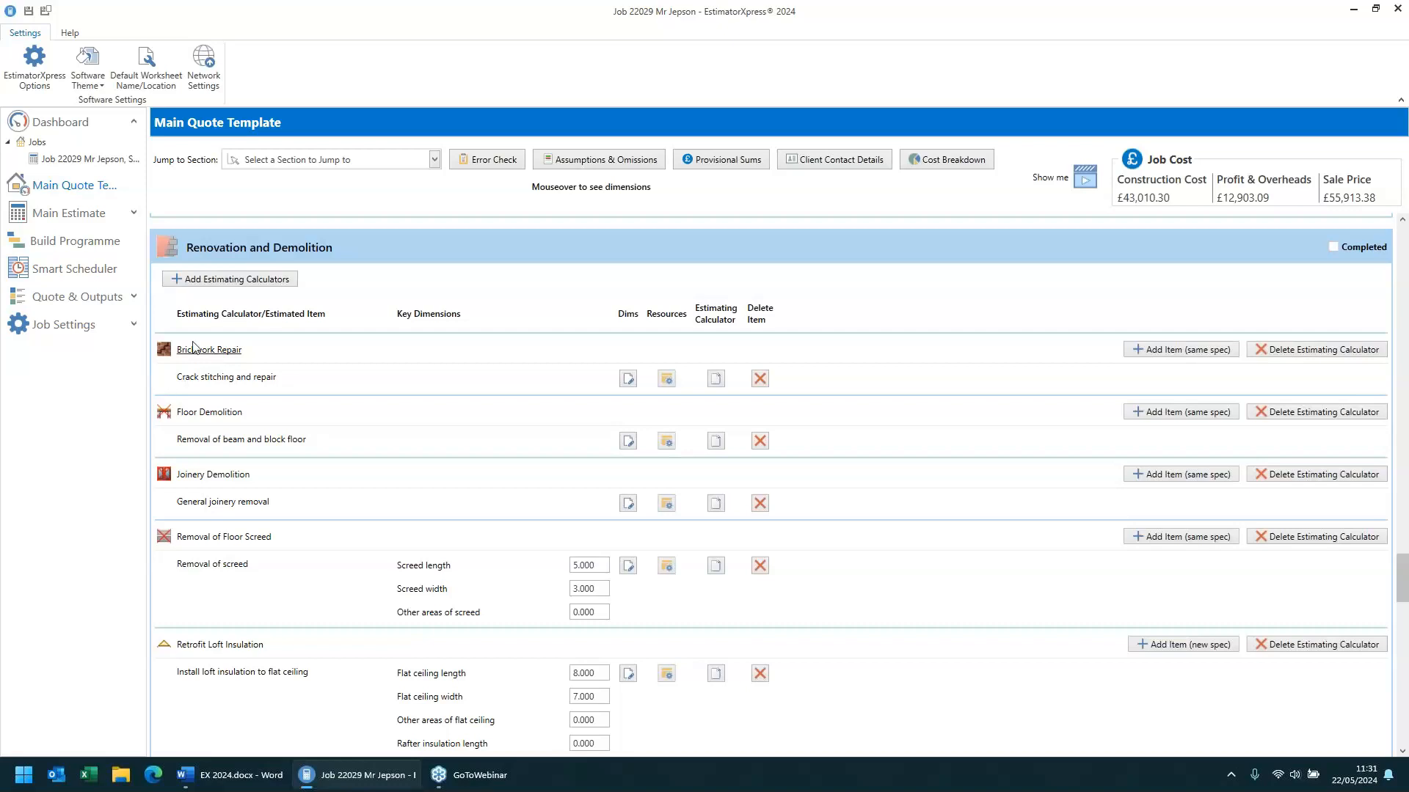
left_click(628, 379)
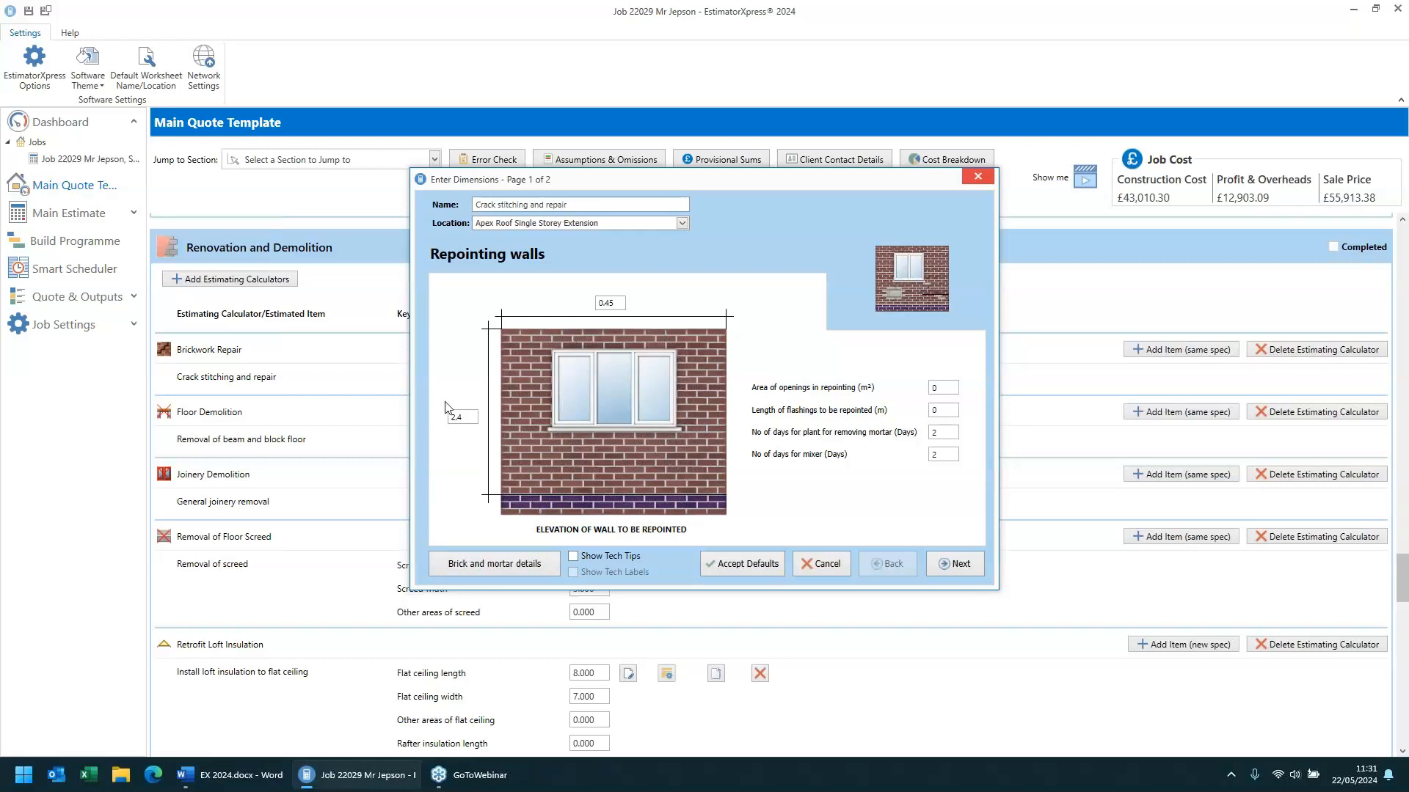
left_click(506, 568)
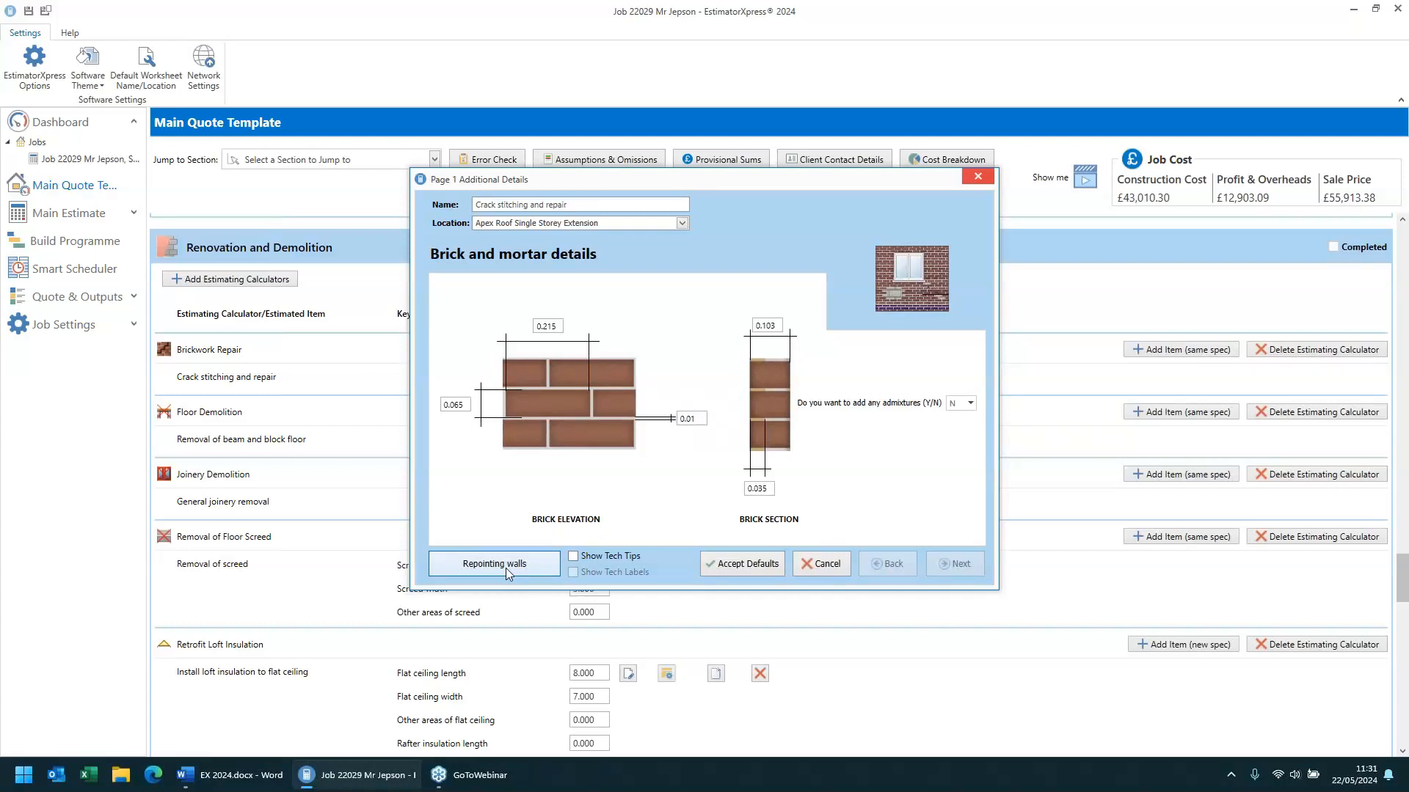
left_click(505, 568)
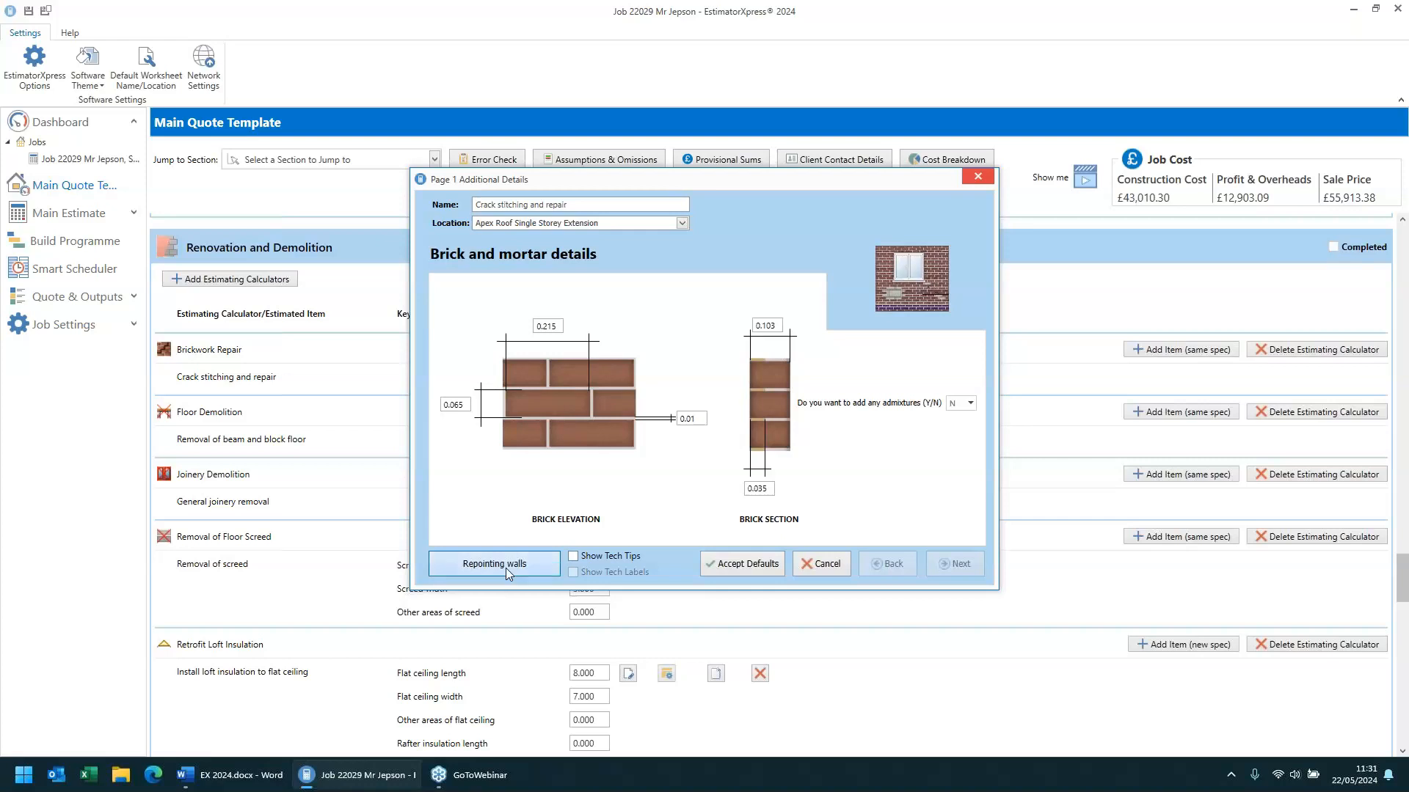
- Go to the brickwork replacement page, turn on Show Tech Tips, review each crack stitching field, and finish
left_click(970, 566)
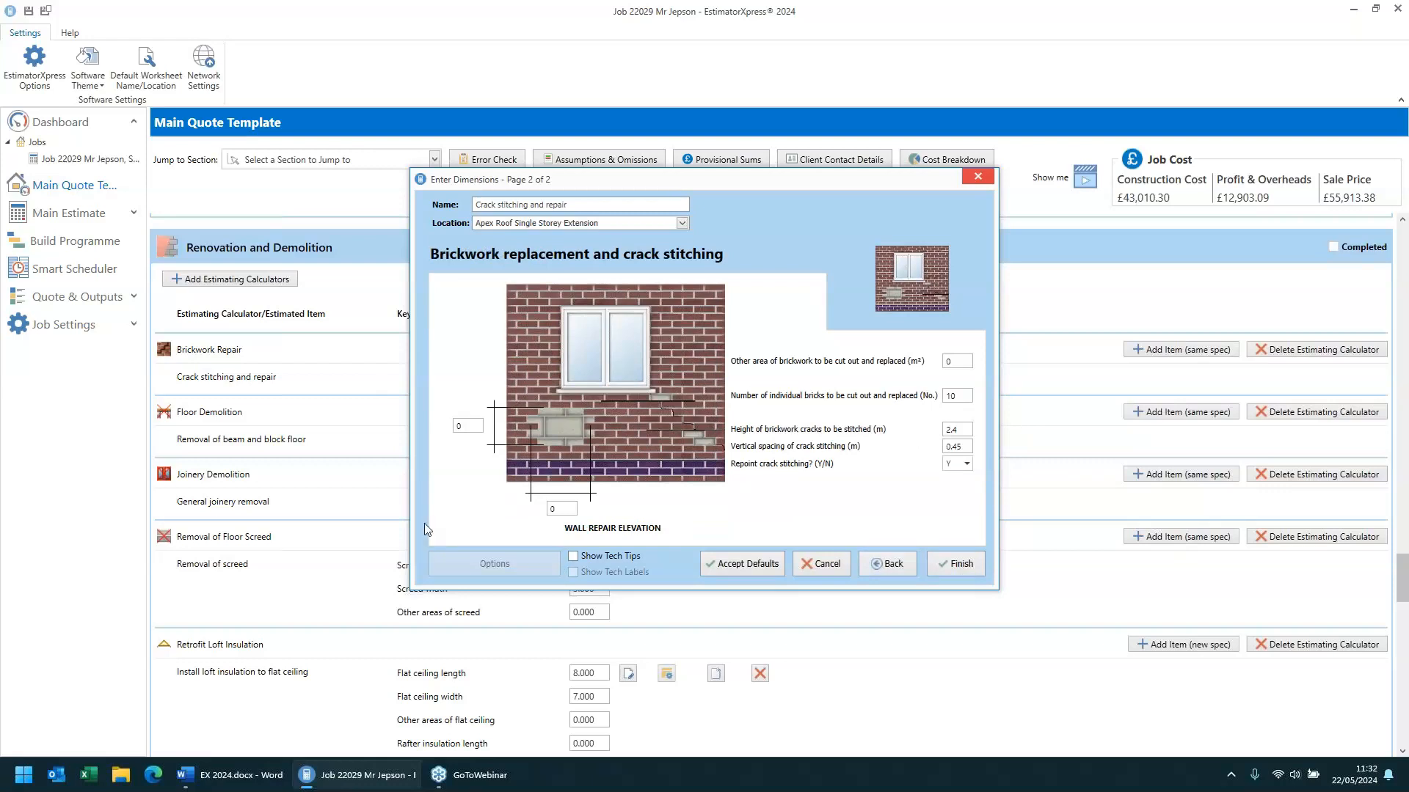
left_click(593, 558)
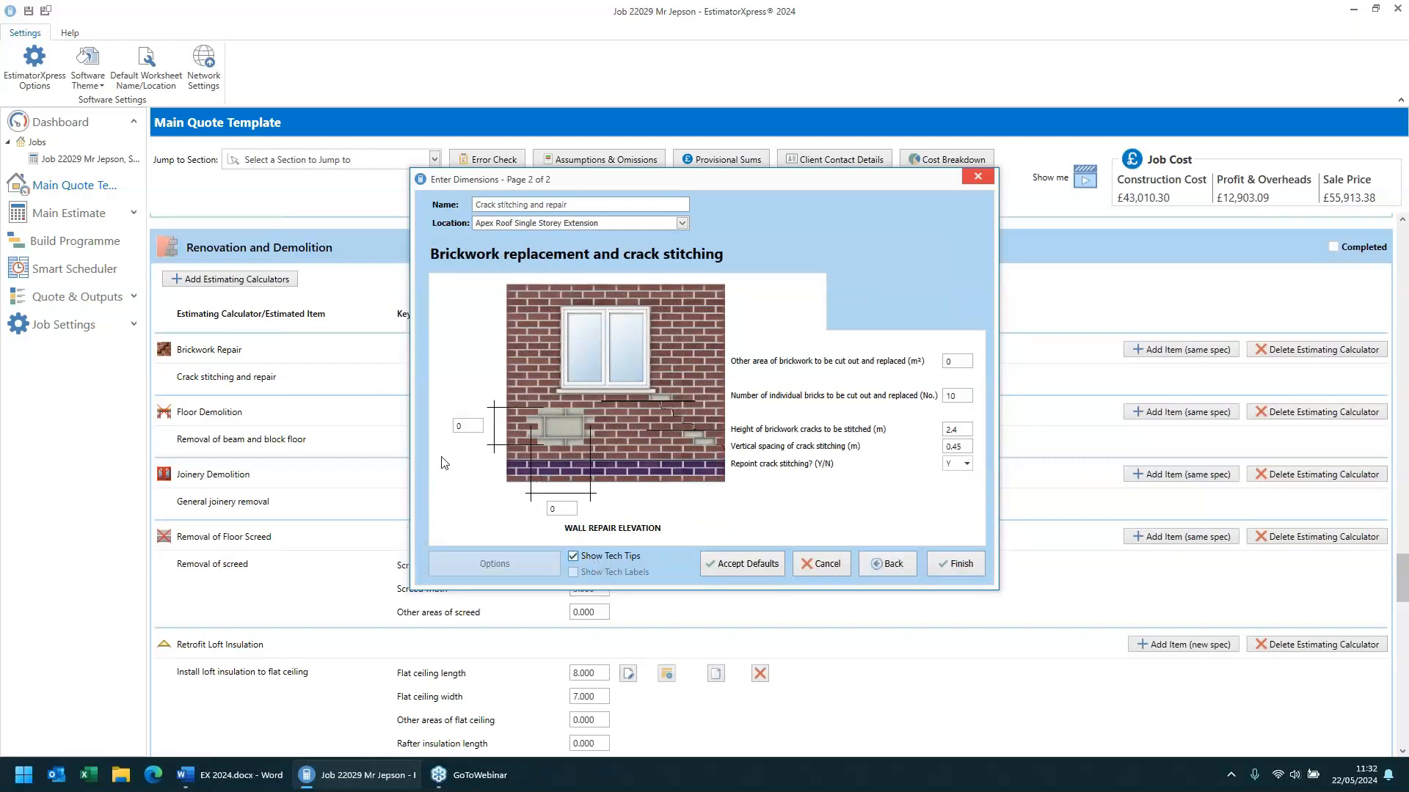
left_click(467, 423)
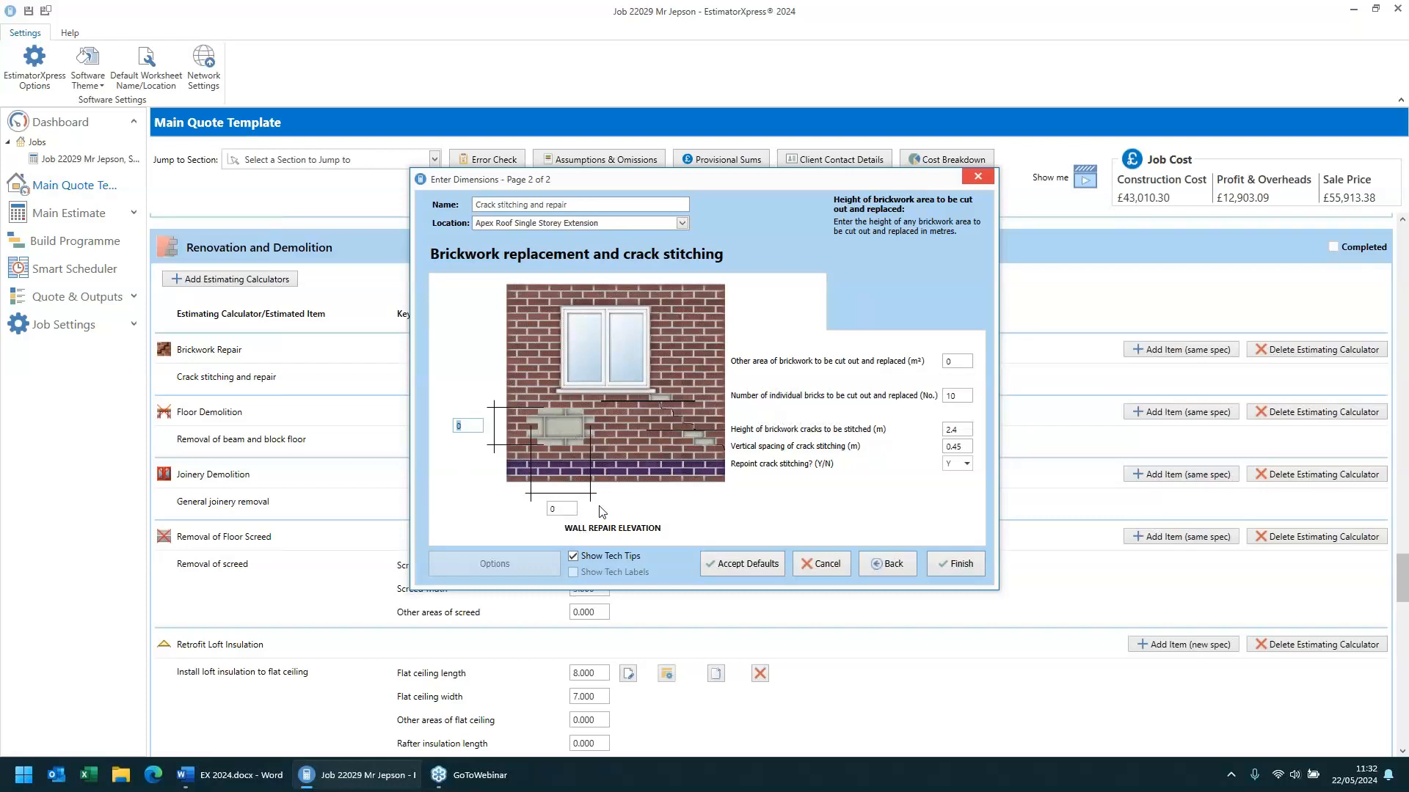
left_click(944, 362)
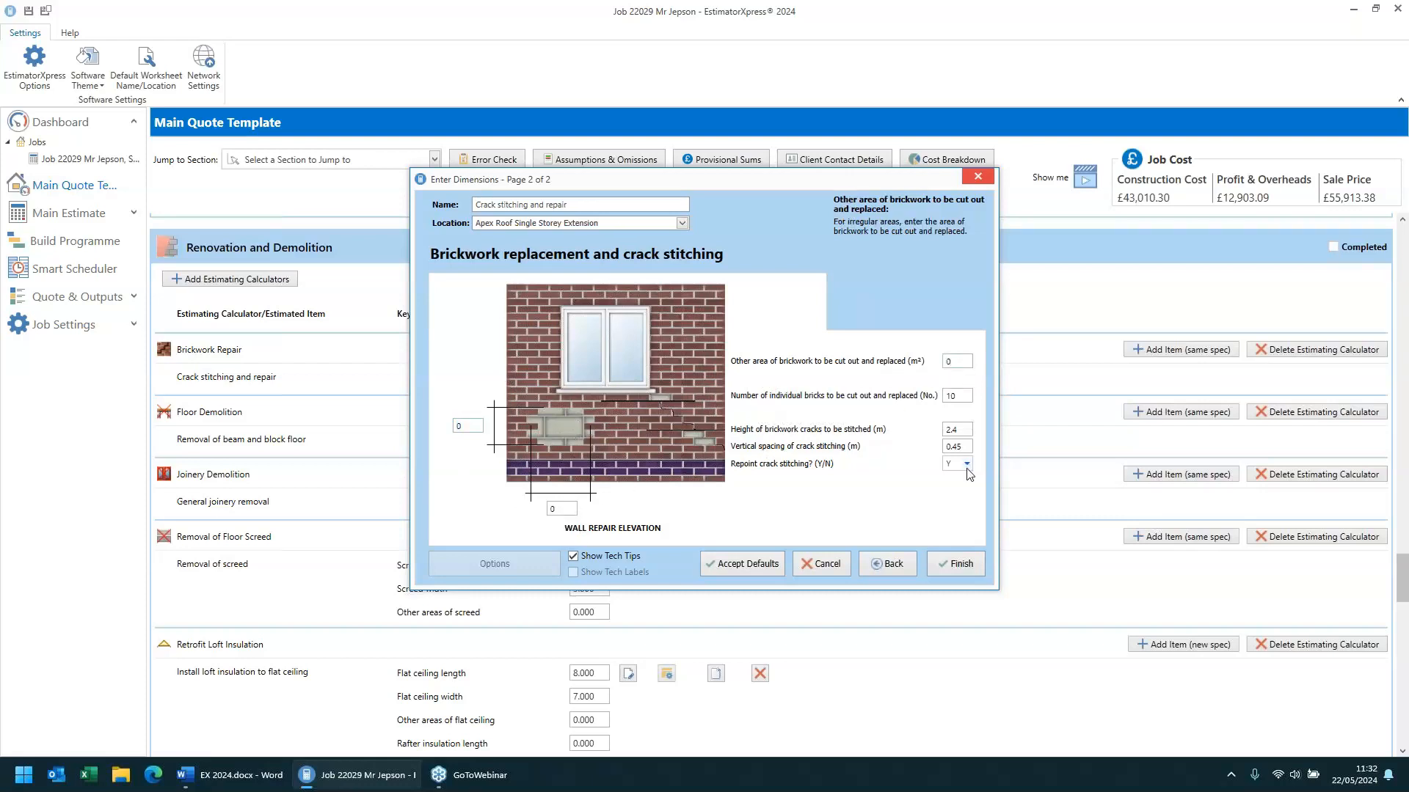
left_click(961, 396)
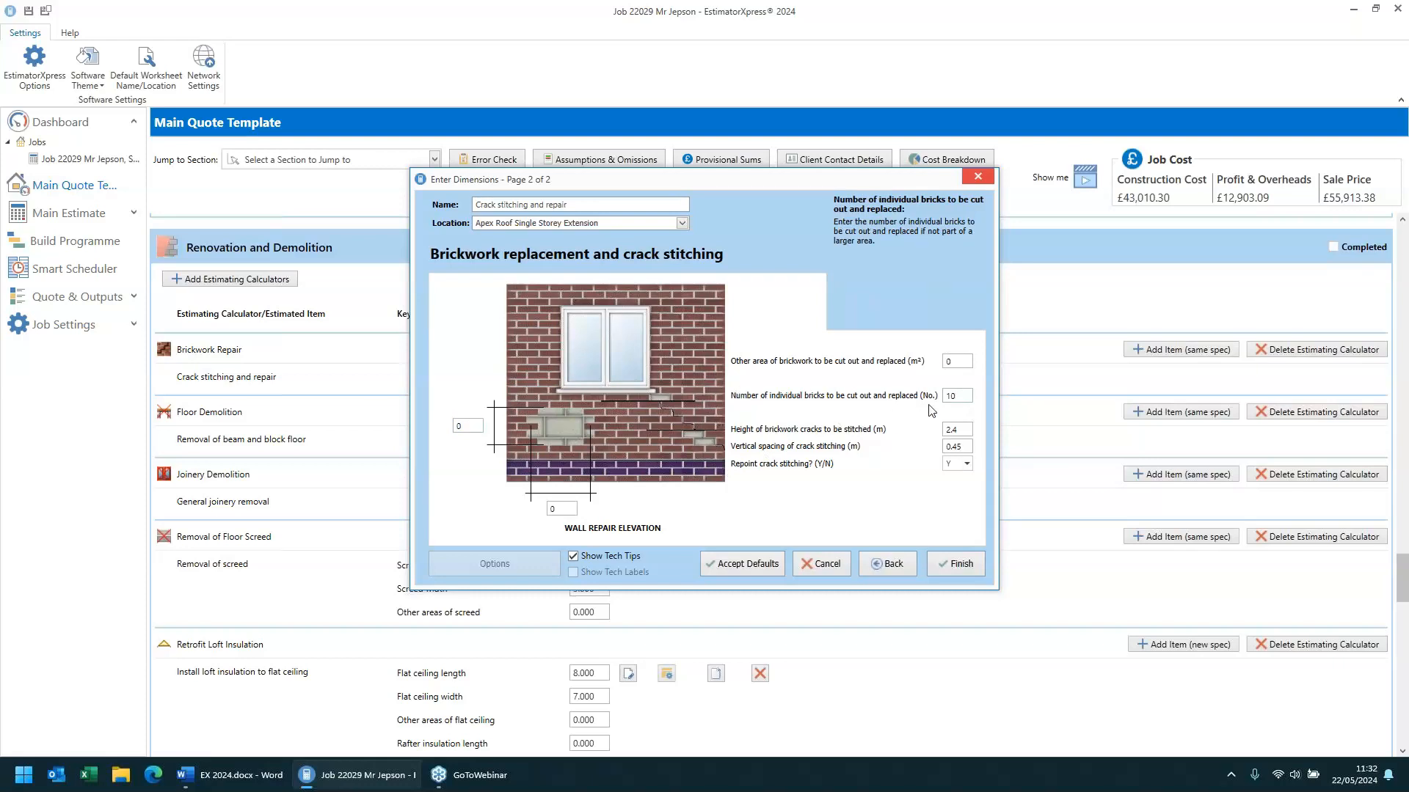
left_click_drag(961, 397, 900, 390)
left_click(967, 427)
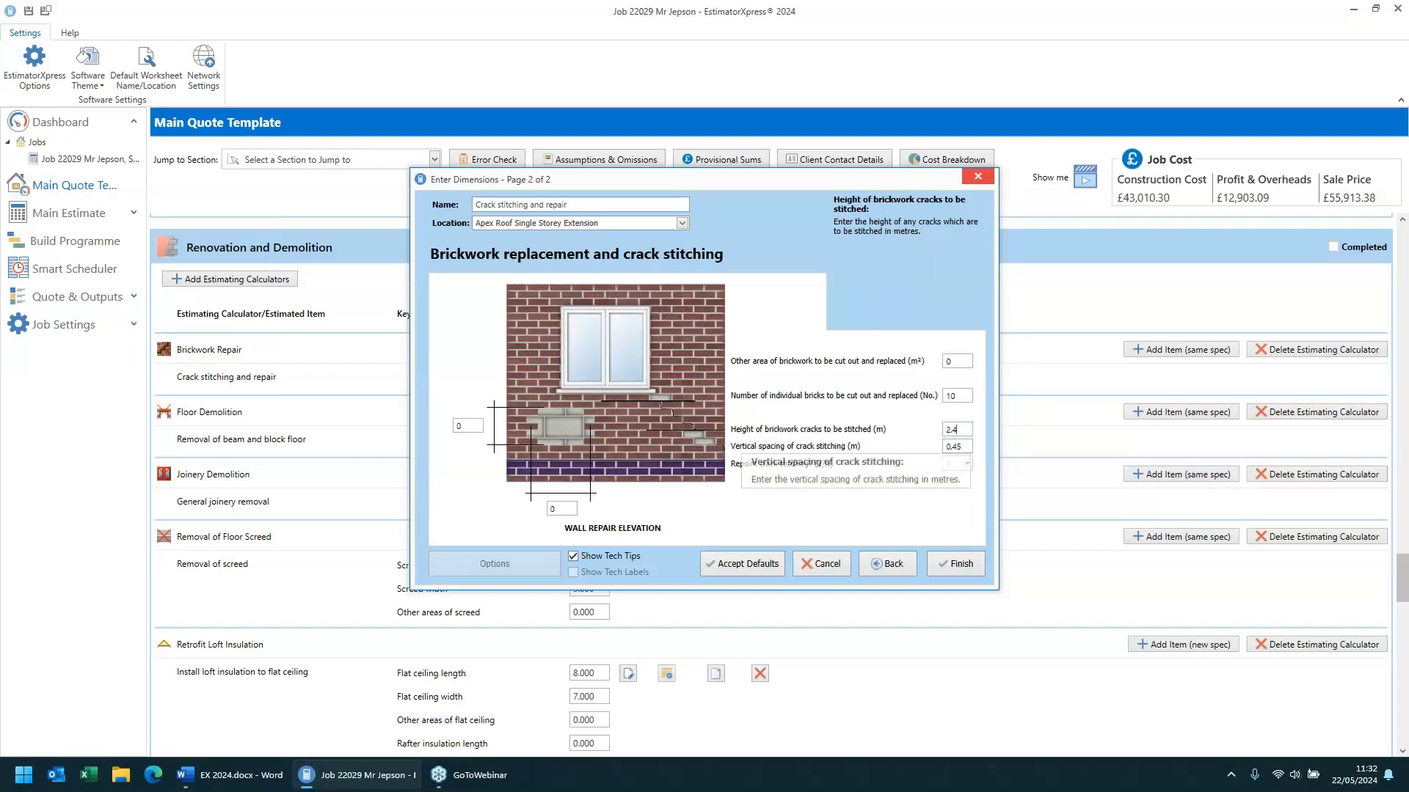
left_click(959, 445)
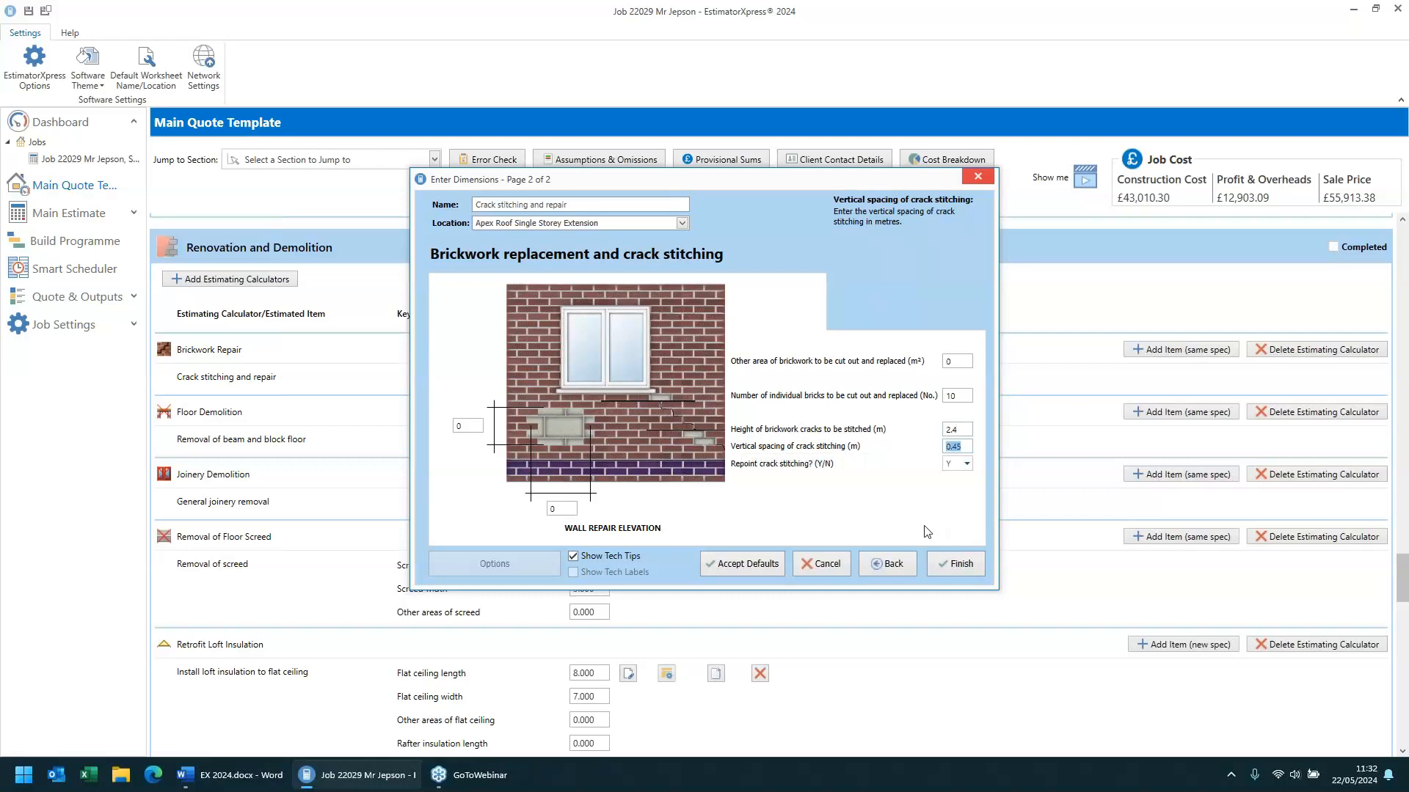
left_click(961, 566)
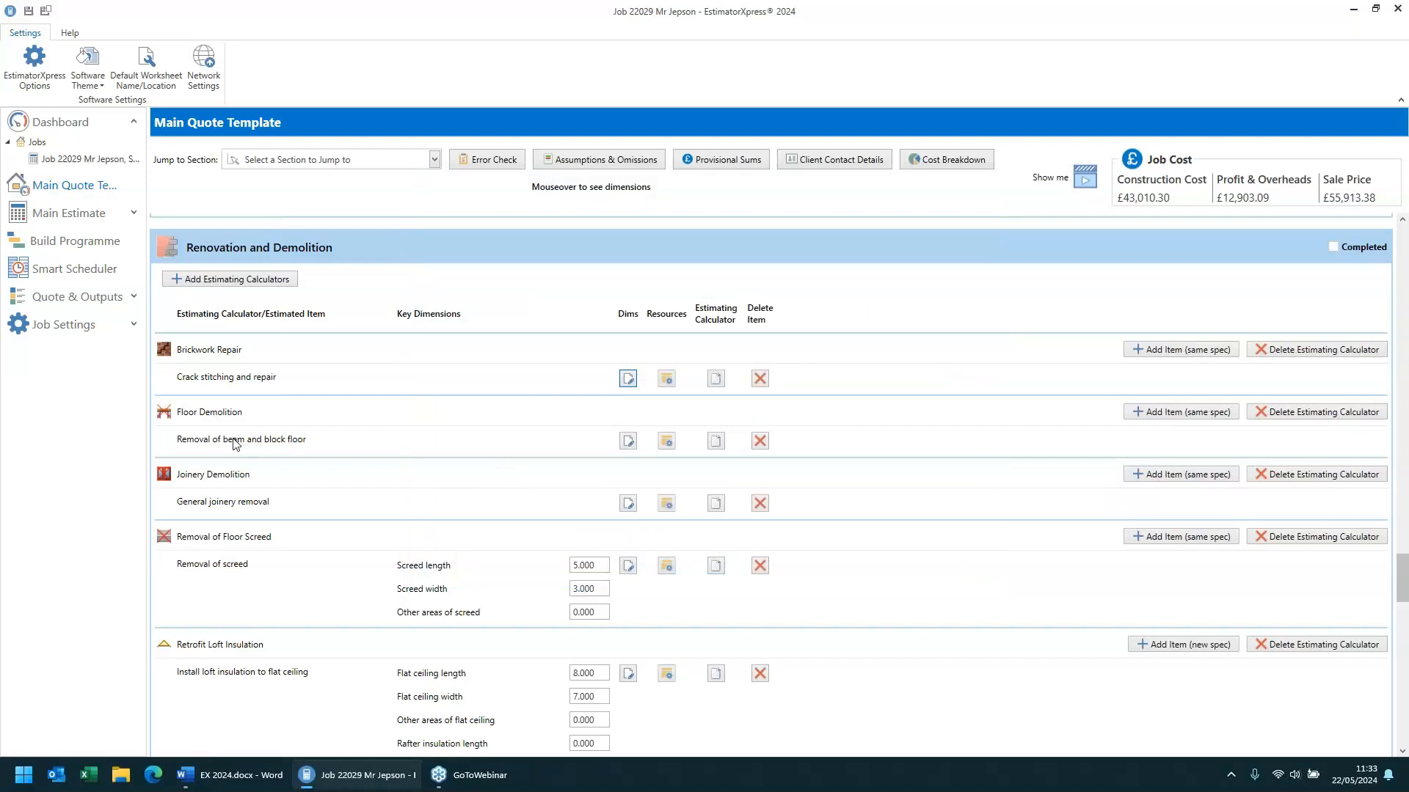
- Open the beam and block floor removal dimensions, turn on Show Tech Tips, and review each concrete slab field
left_click(628, 441)
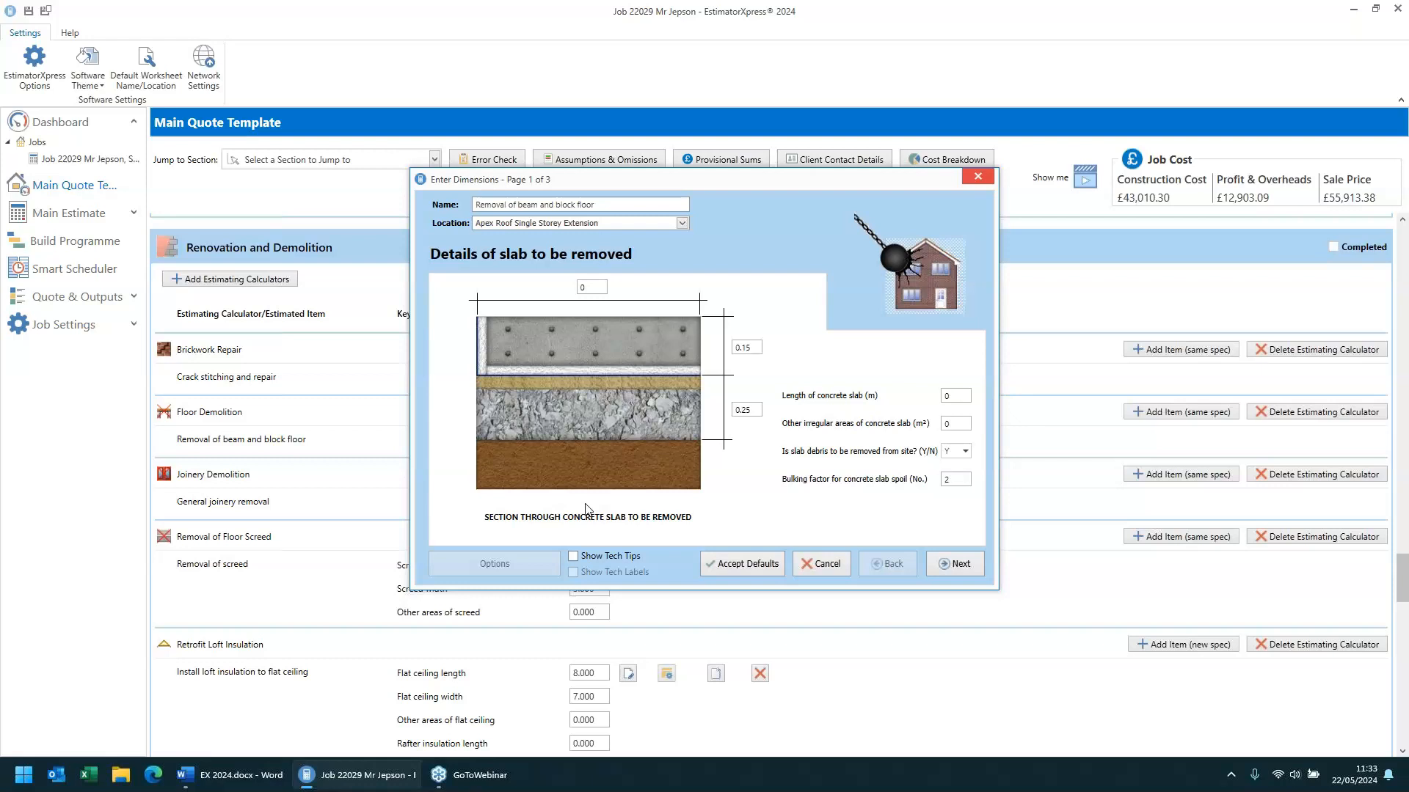
left_click(573, 556)
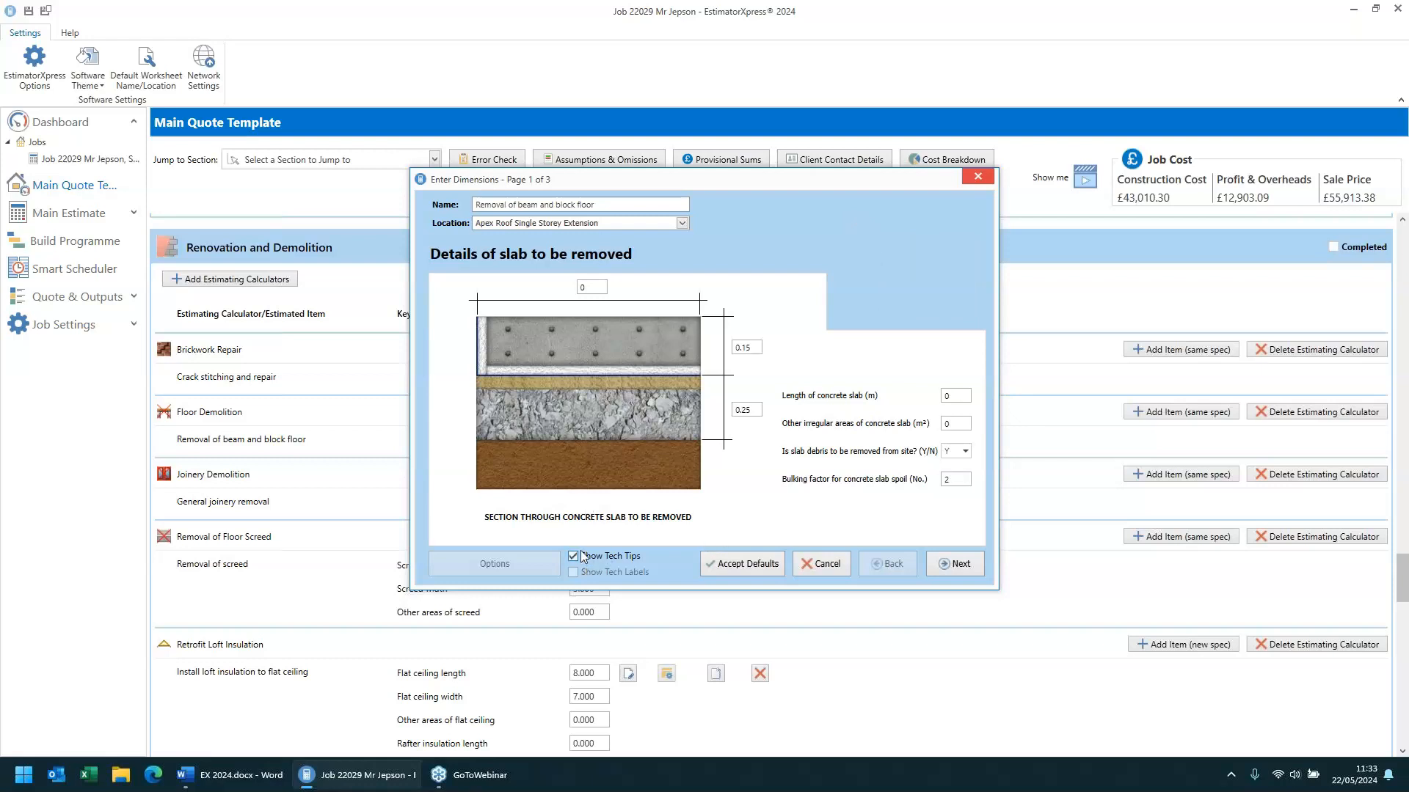
left_click(593, 288)
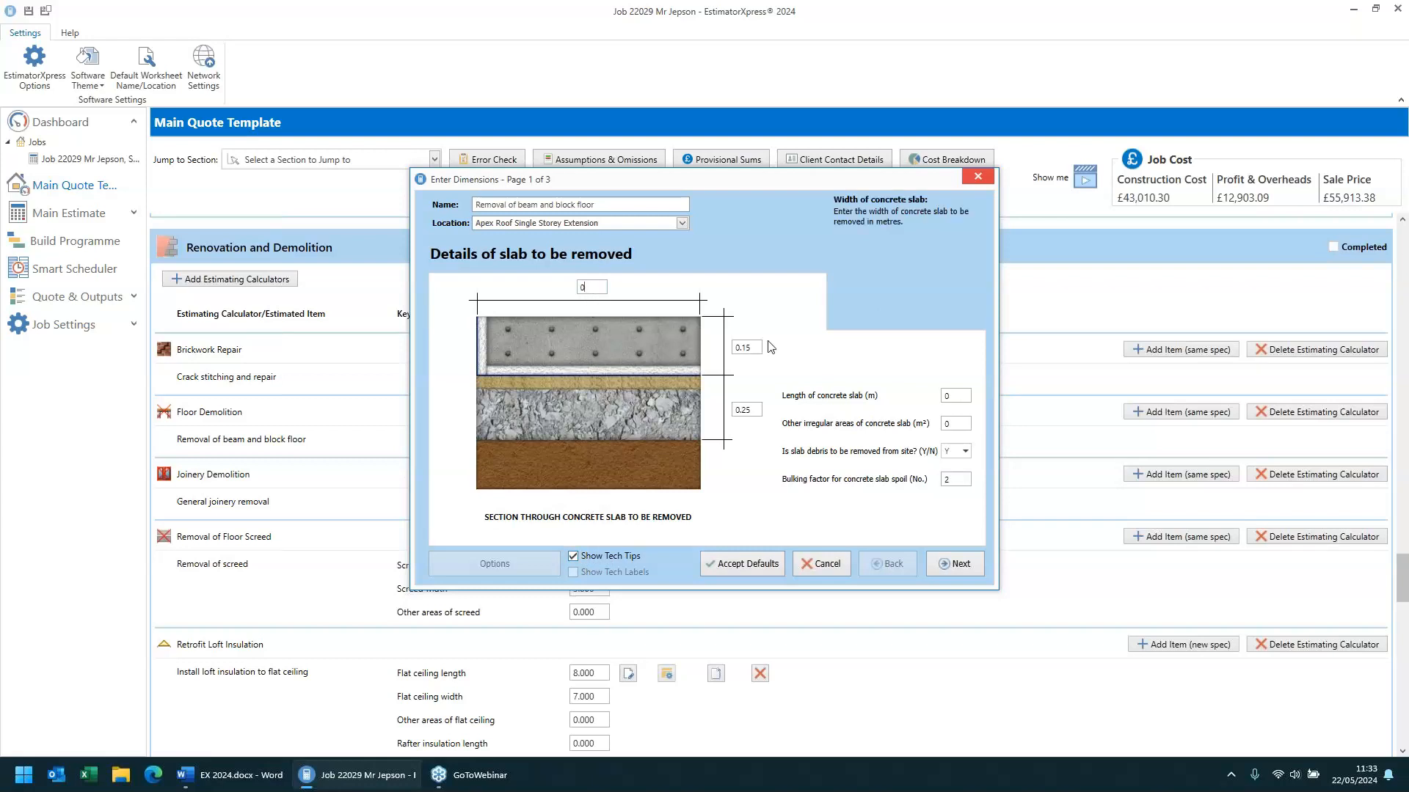
left_click(957, 397)
left_click(955, 424)
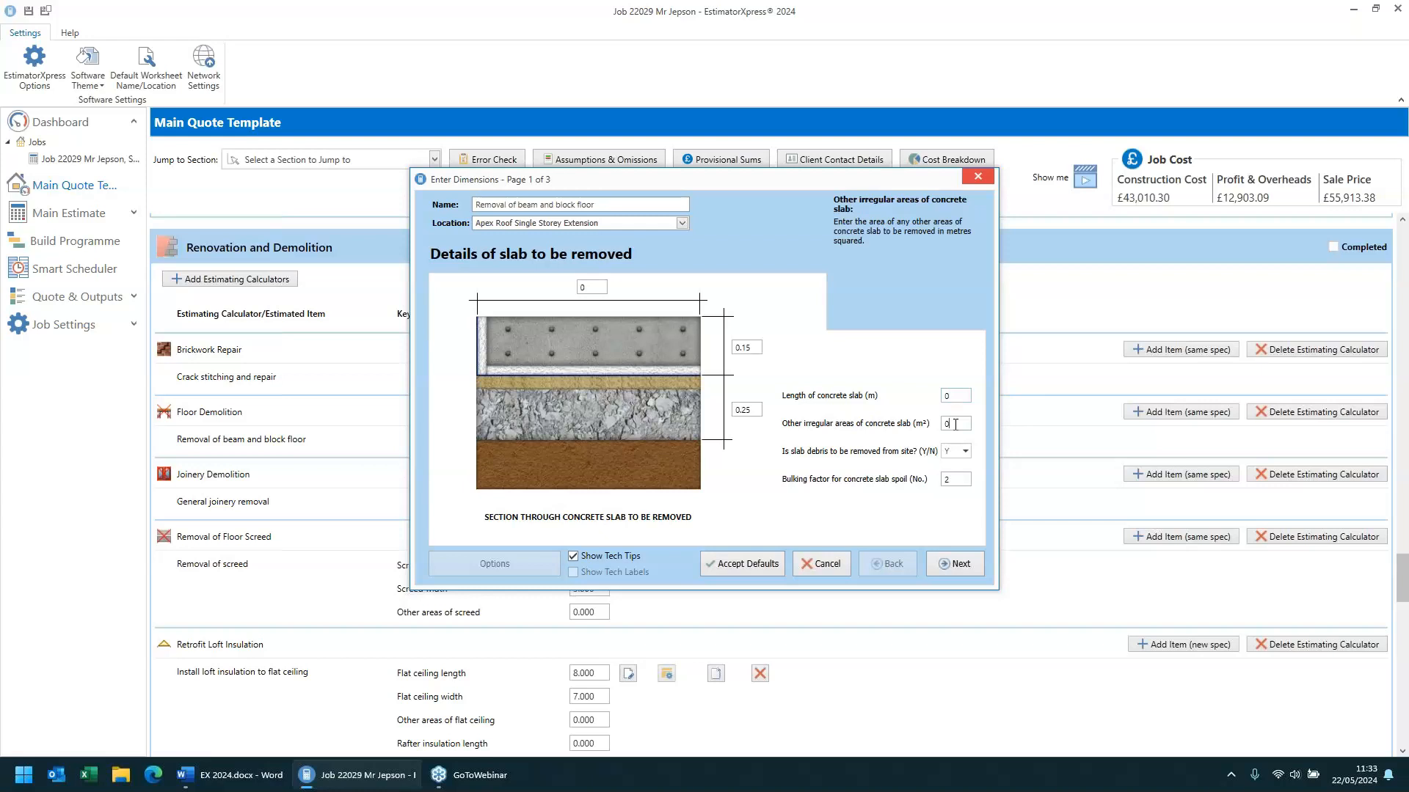
left_click(749, 347)
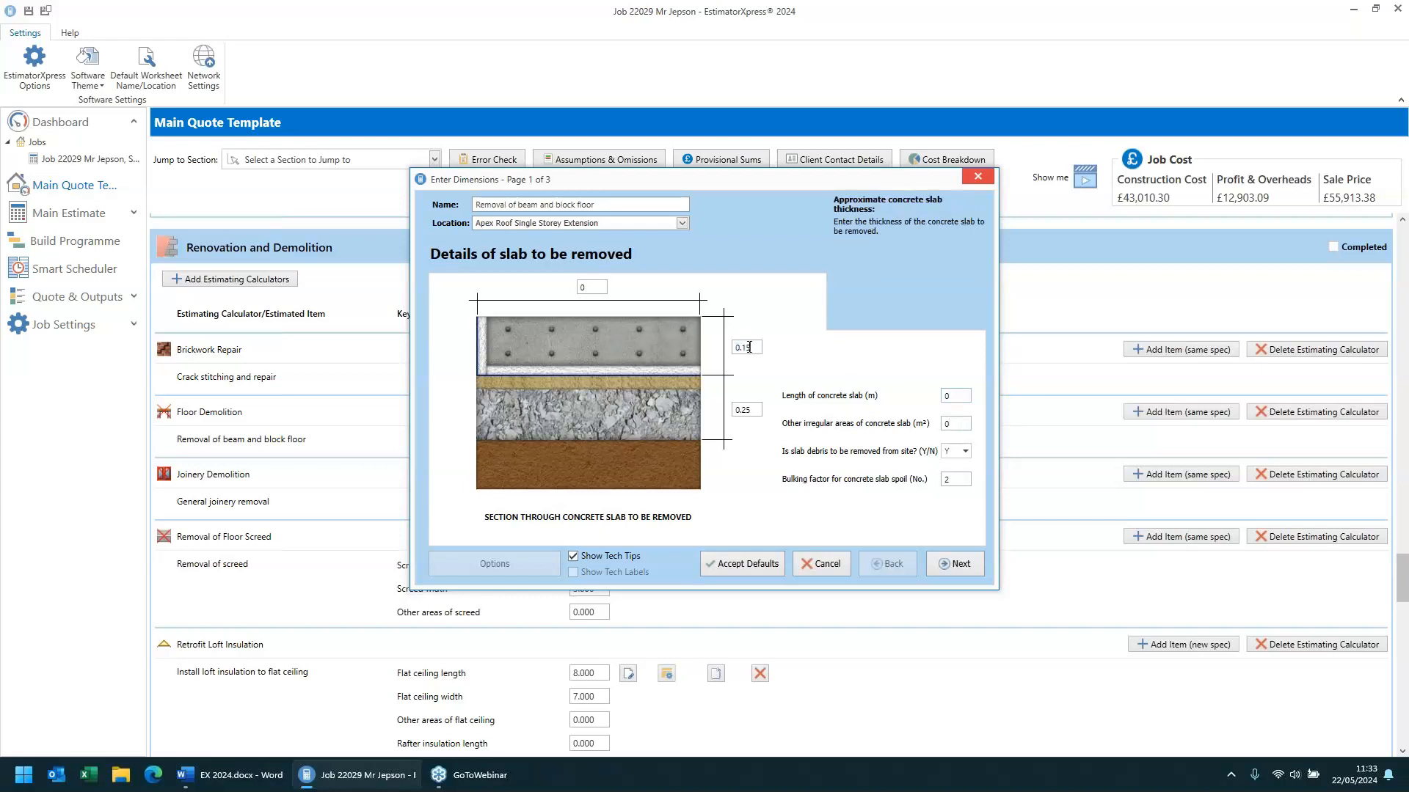
left_click(748, 411)
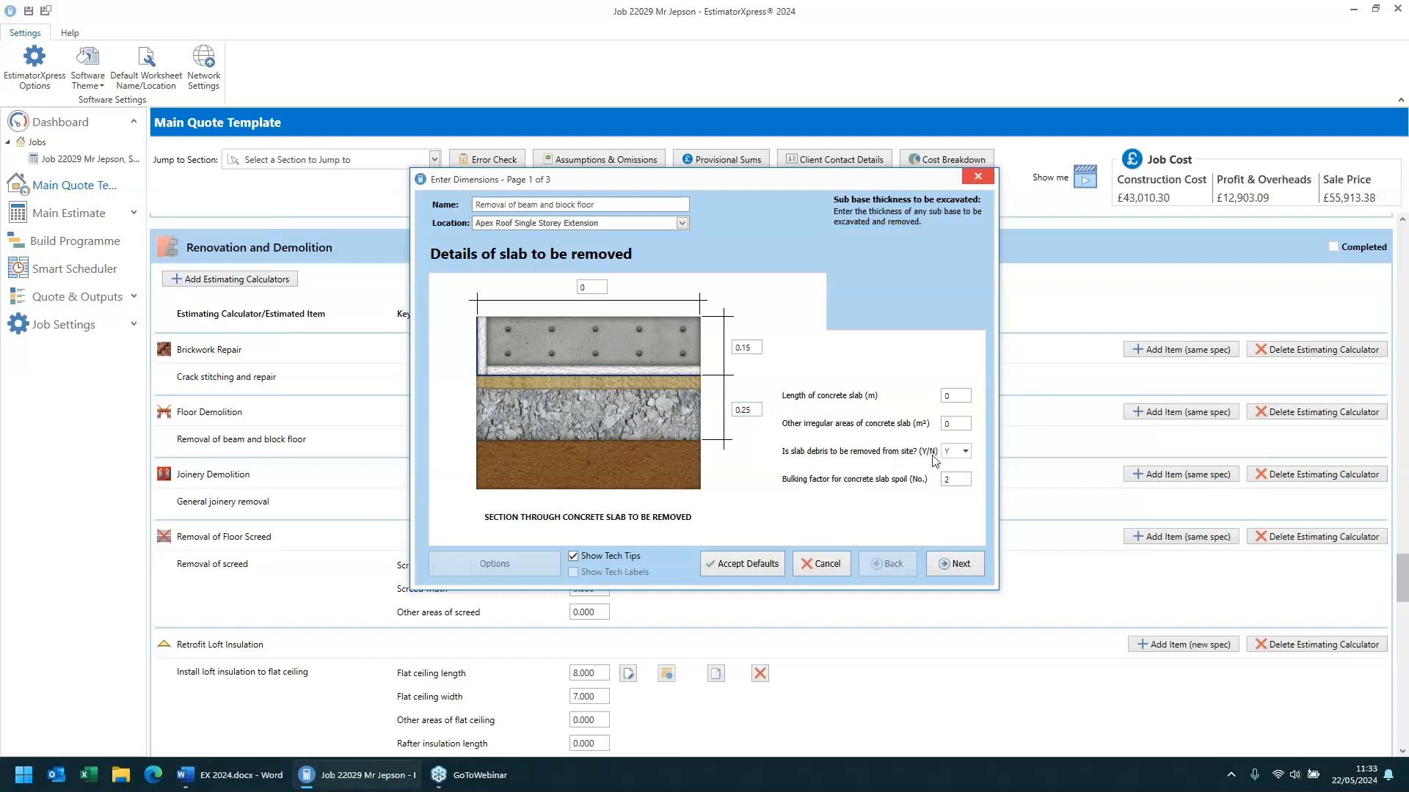
mouse_move(956, 464)
- Go to the suspended floors page, reposition the dialog, and review each suspended floor field
left_click(957, 565)
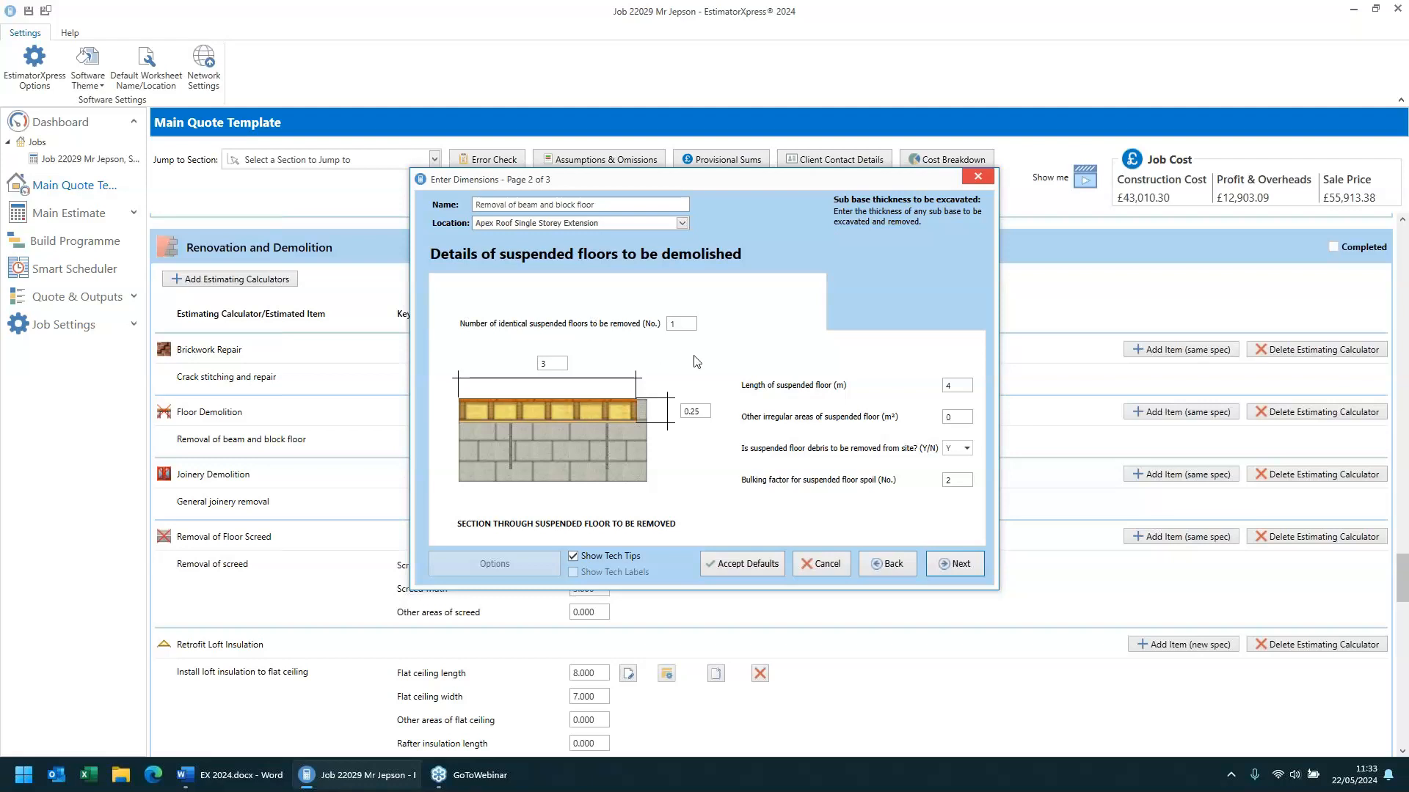
left_click_drag(551, 179, 764, 148)
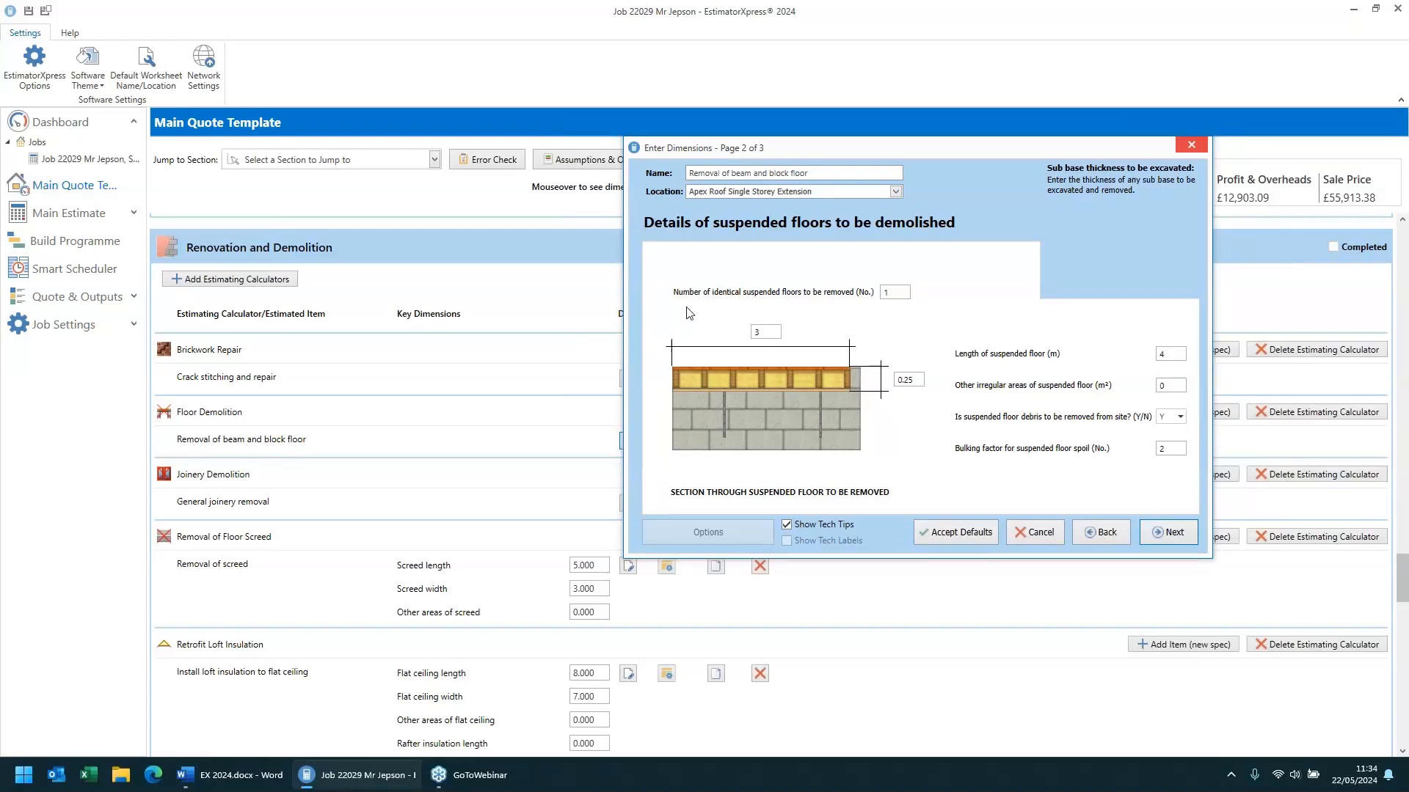
left_click_drag(925, 150, 771, 167)
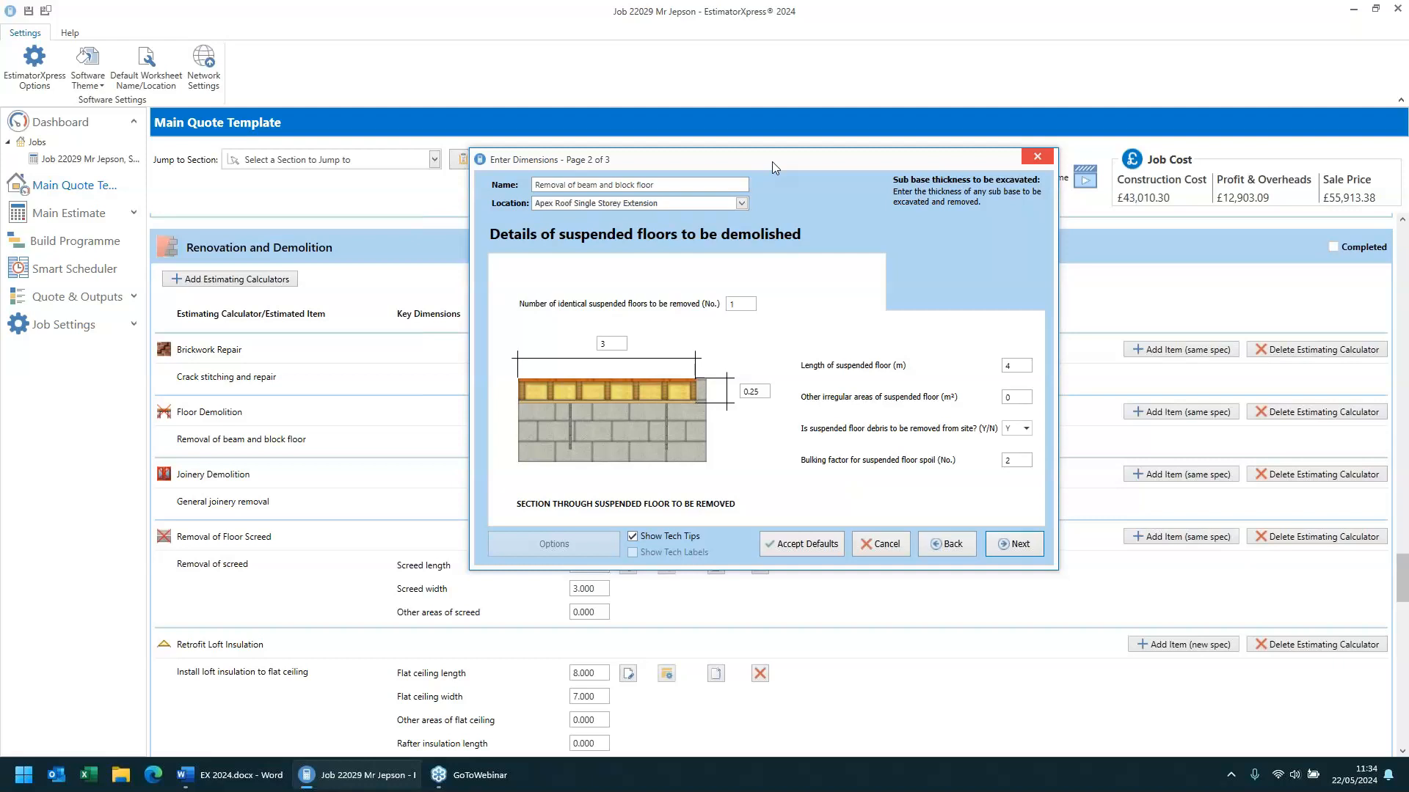
left_click(607, 343)
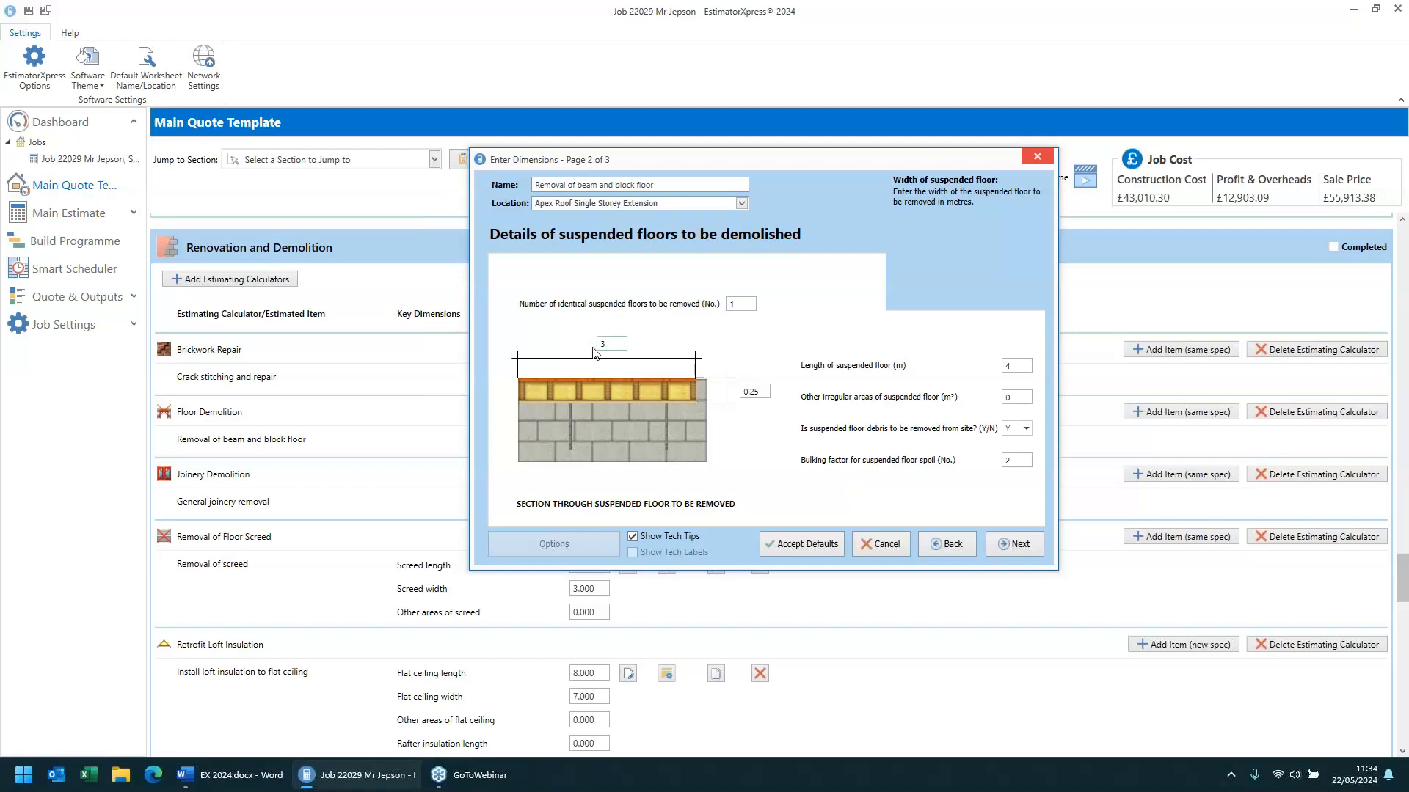
left_click(1009, 366)
left_click(1020, 398)
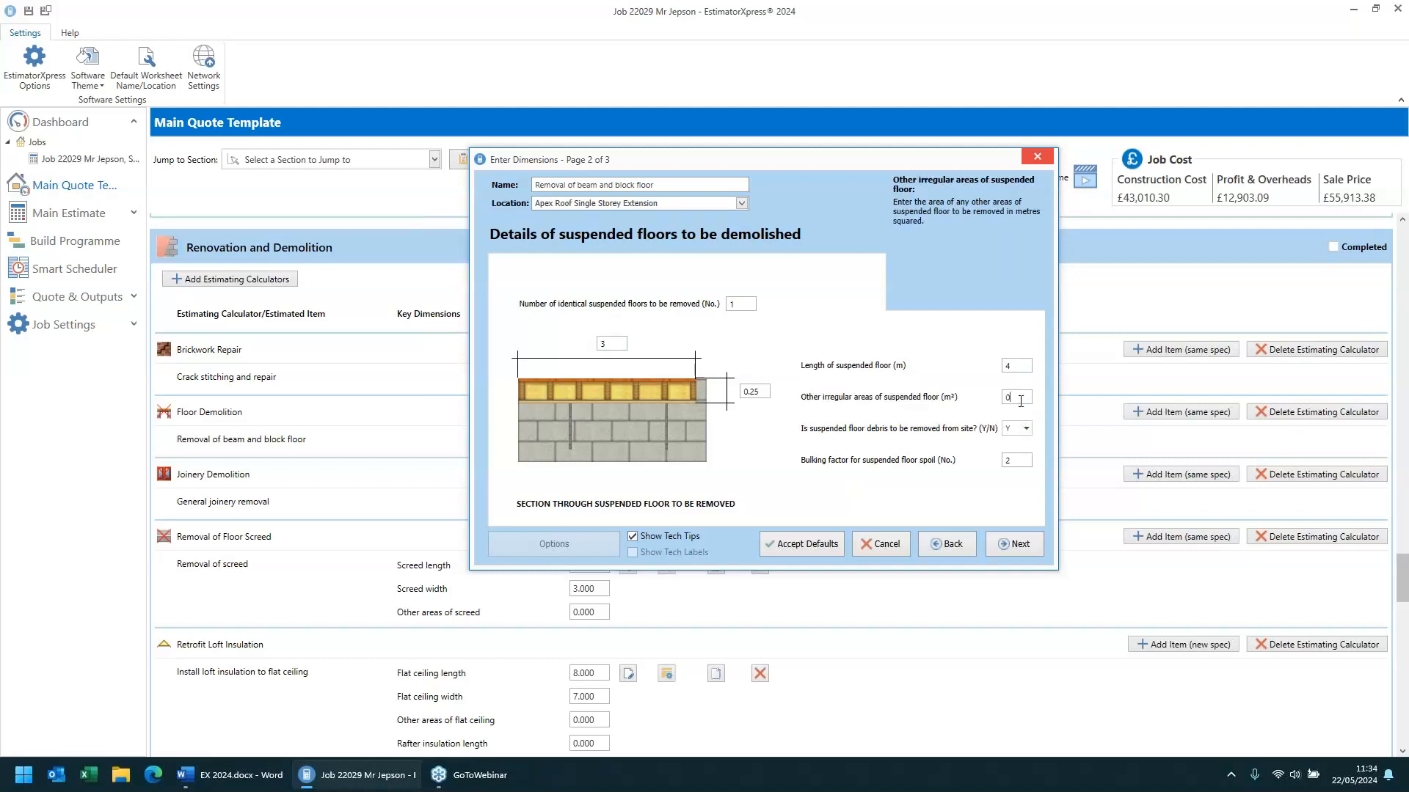
left_click(763, 391)
double_click(762, 392)
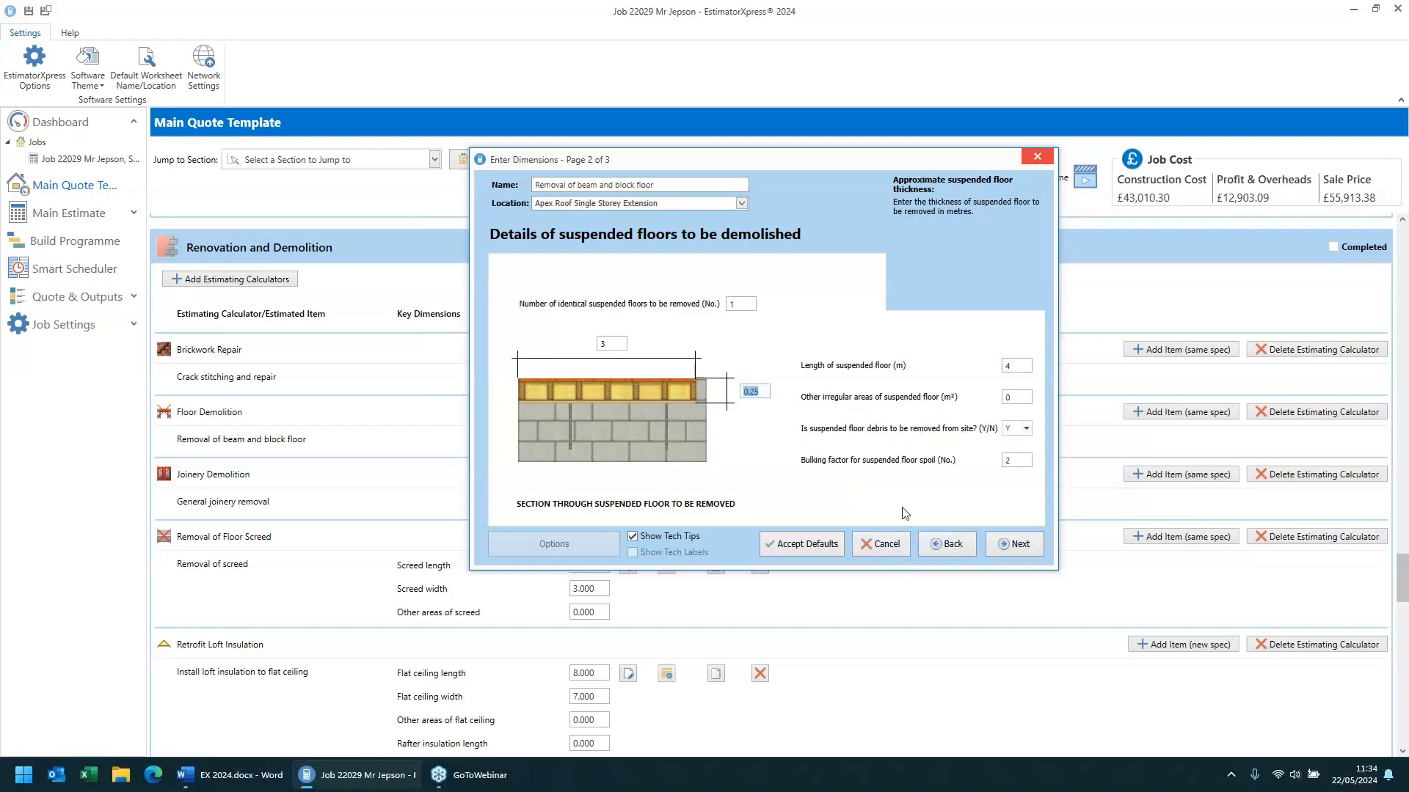
left_click(1019, 543)
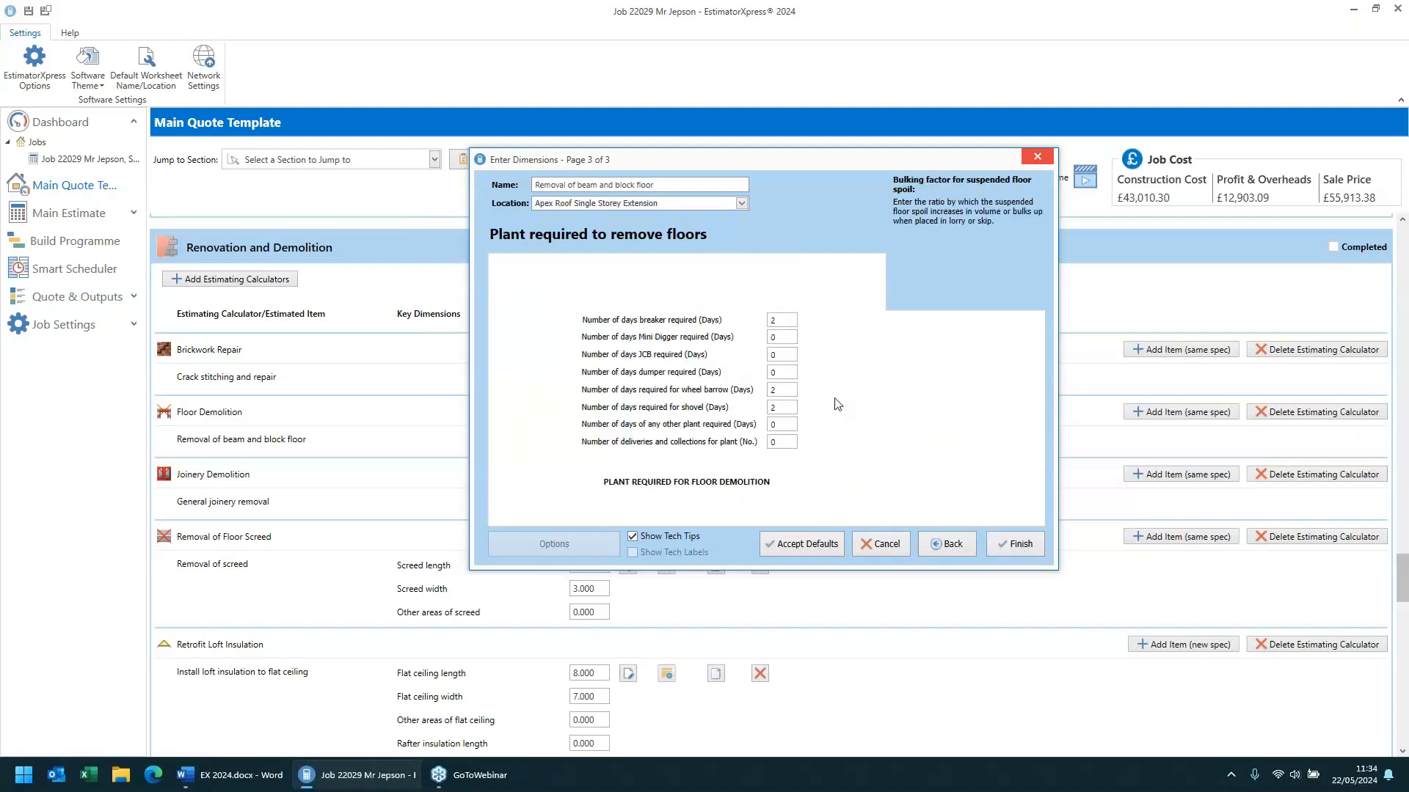
- Go to the plant page, review the breaker, wheelbarrow and shovel day fields, and finish the floor demolition dimensions
left_click(785, 320)
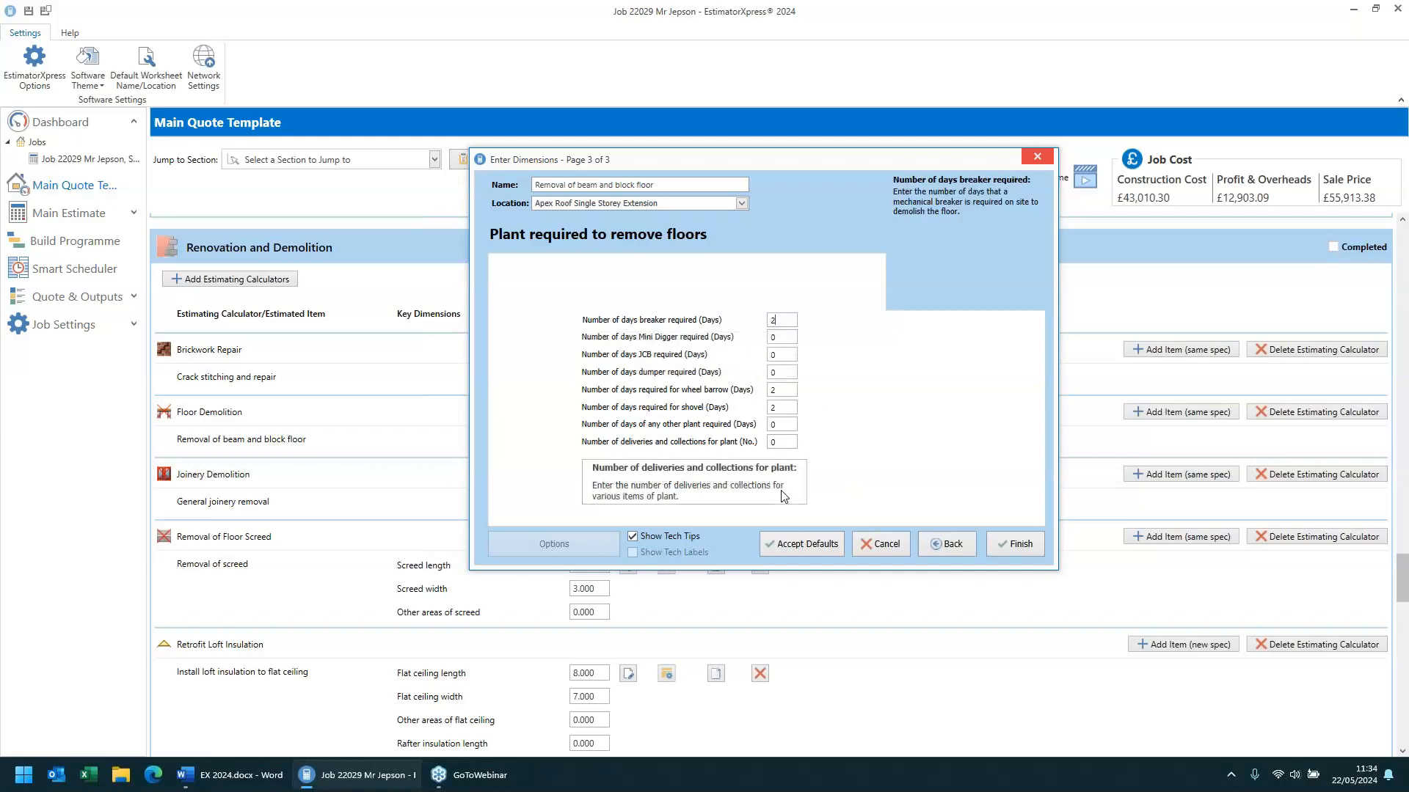
left_click(791, 407)
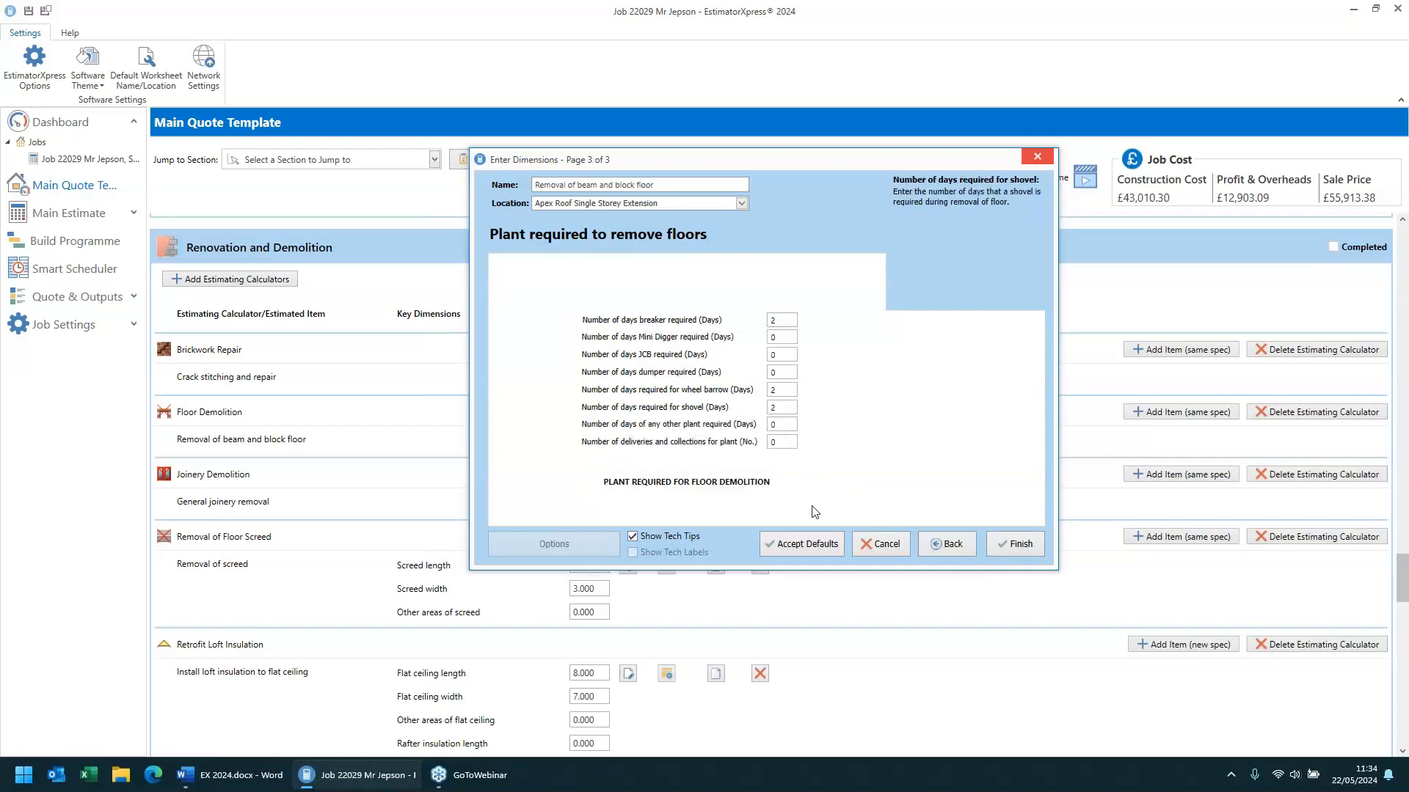
left_click(784, 320)
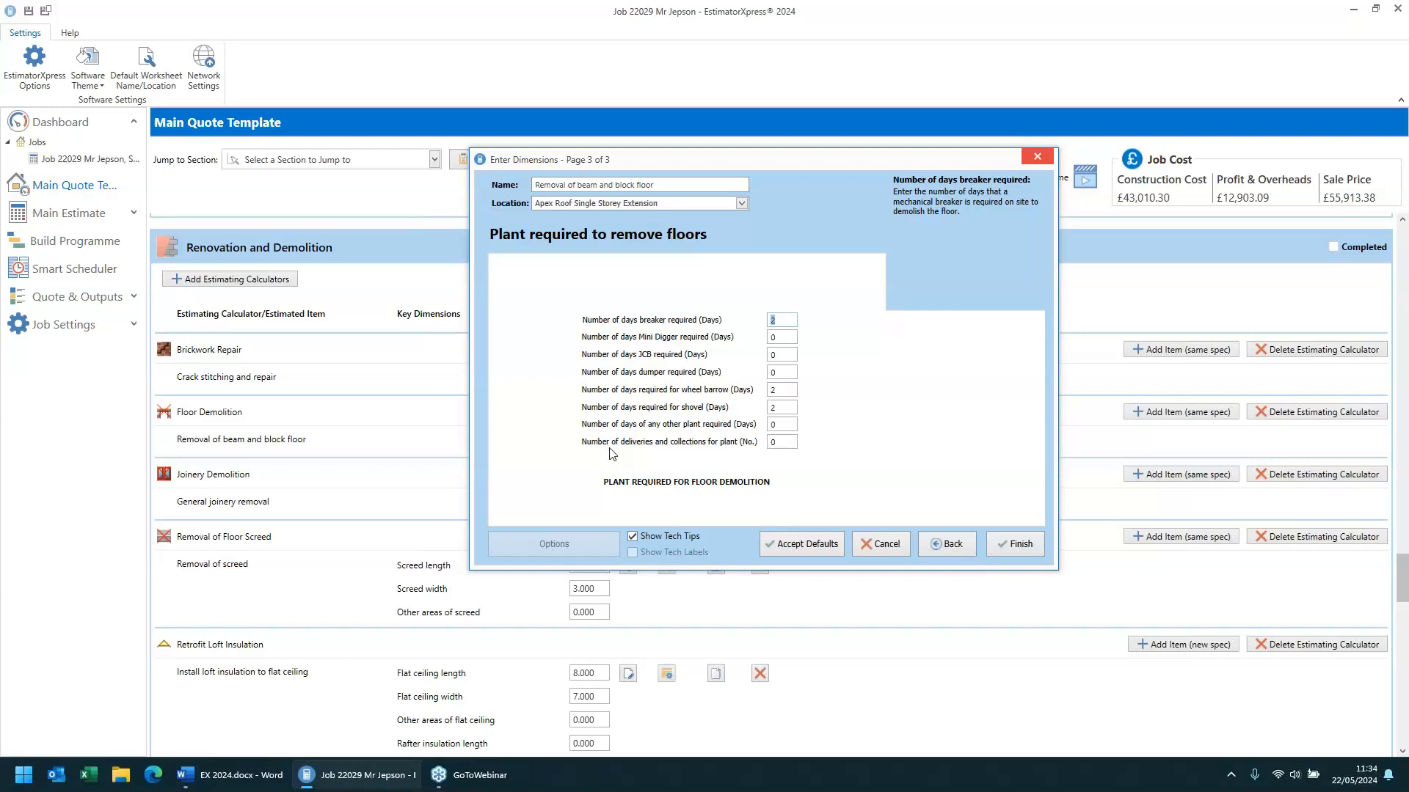
left_click(1019, 542)
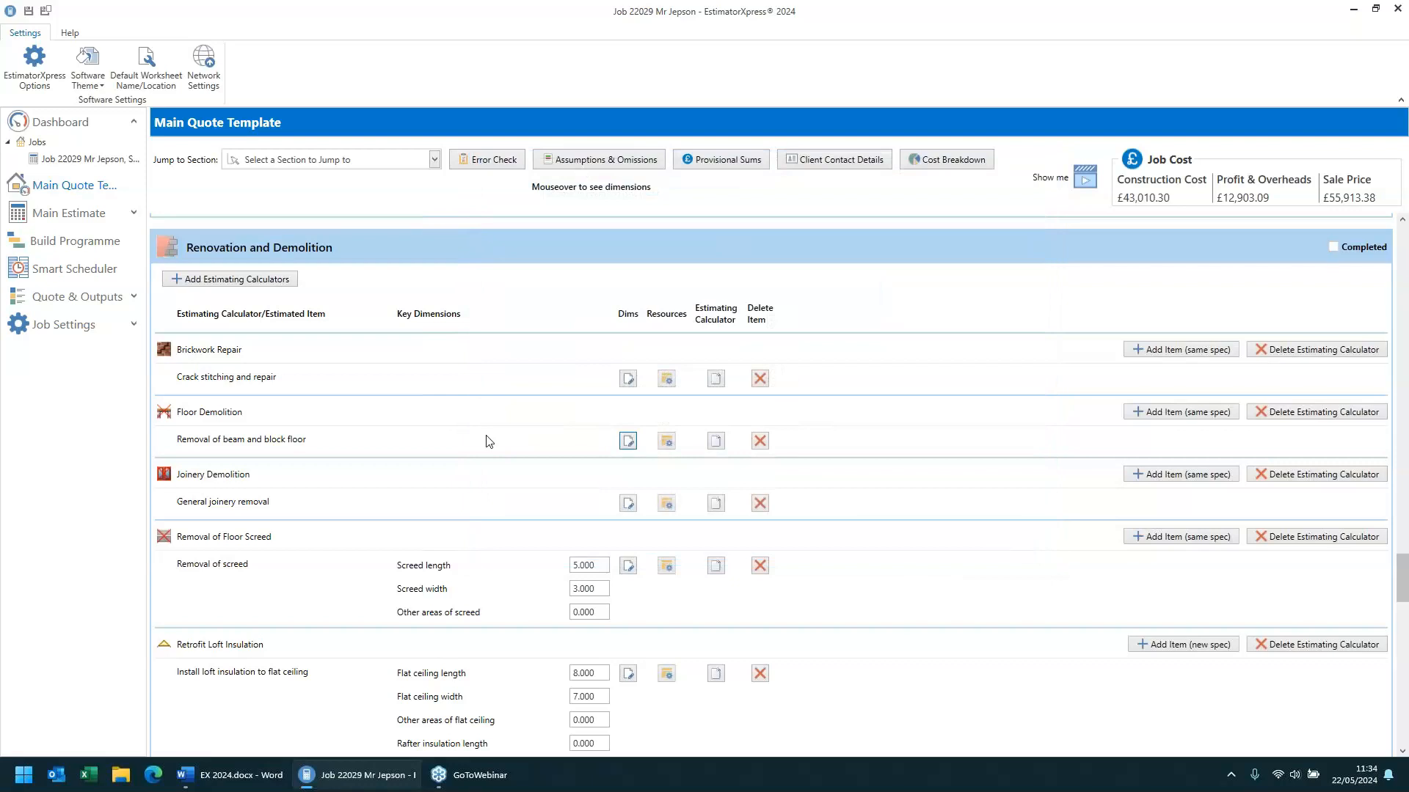
- Open the general joinery removal dimensions, page through stairs, doors, windows and spoil removal, and accept the defaults
scroll(488, 441, "down", 1)
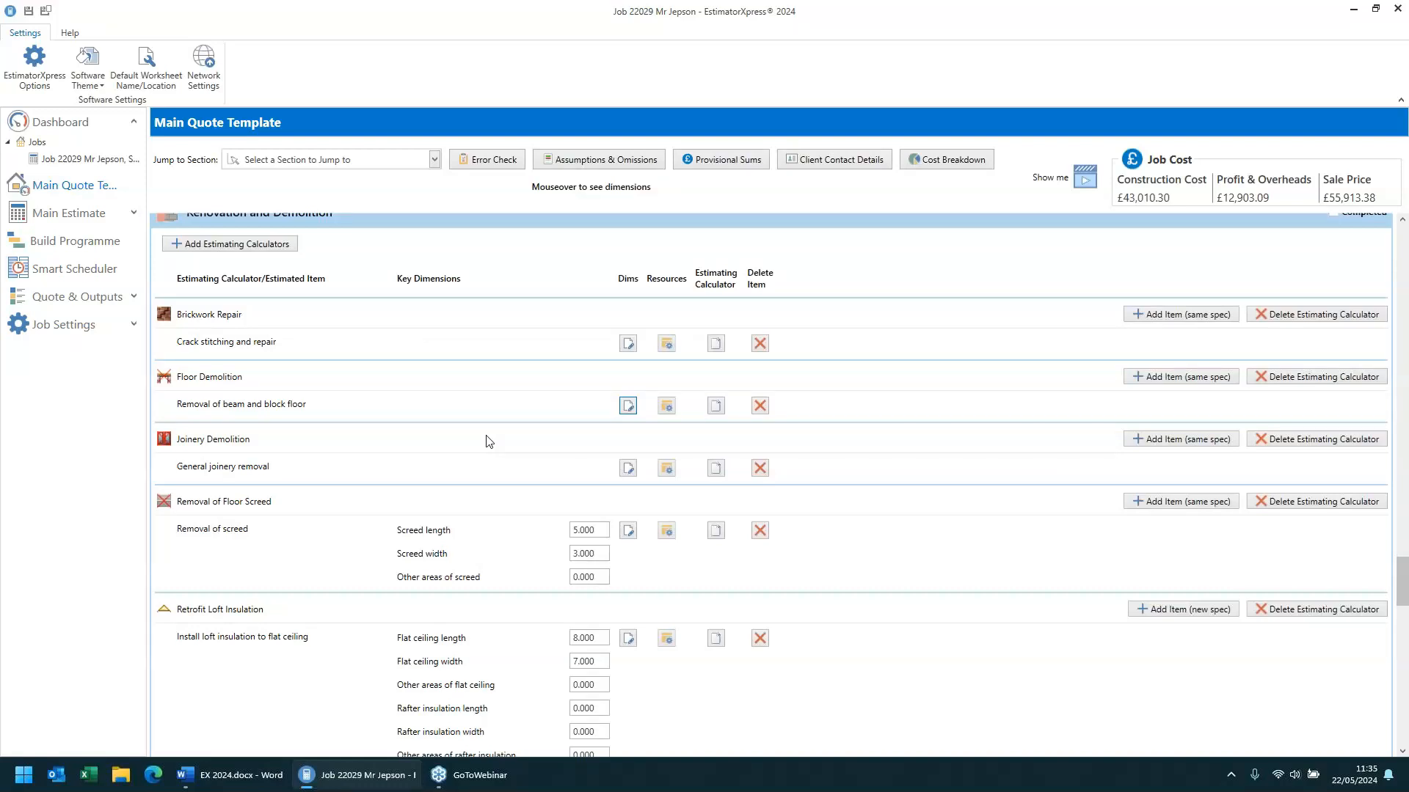
left_click(628, 468)
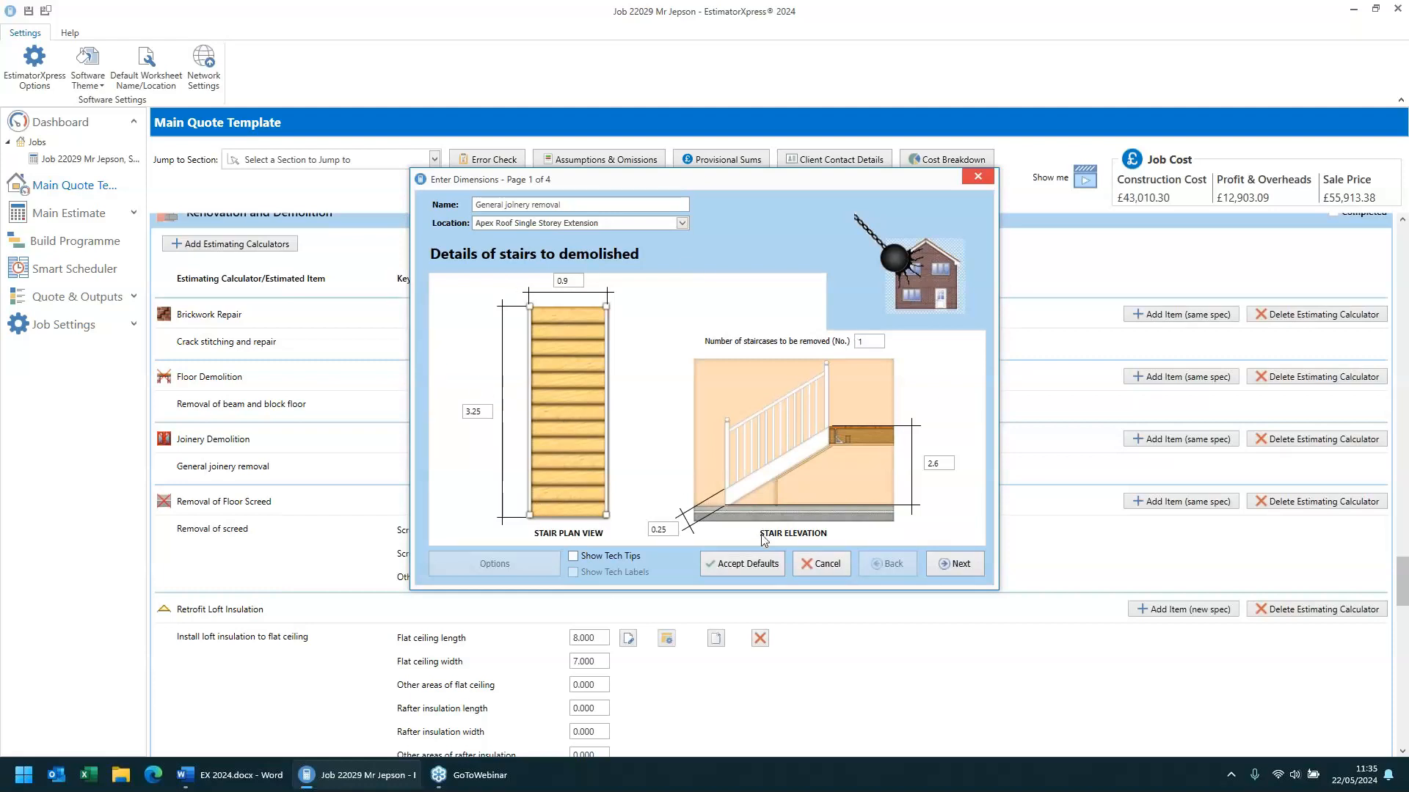
left_click(966, 566)
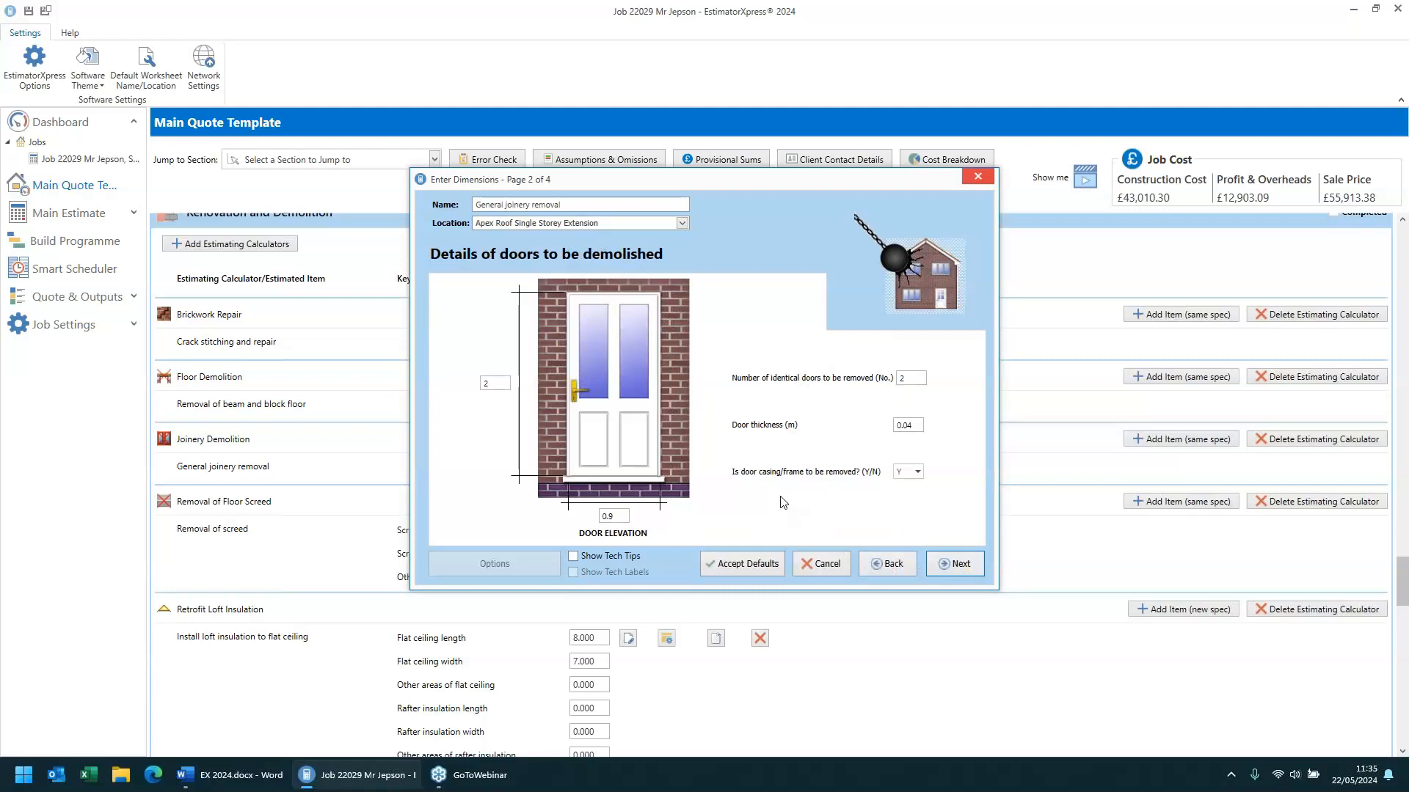
left_click(959, 565)
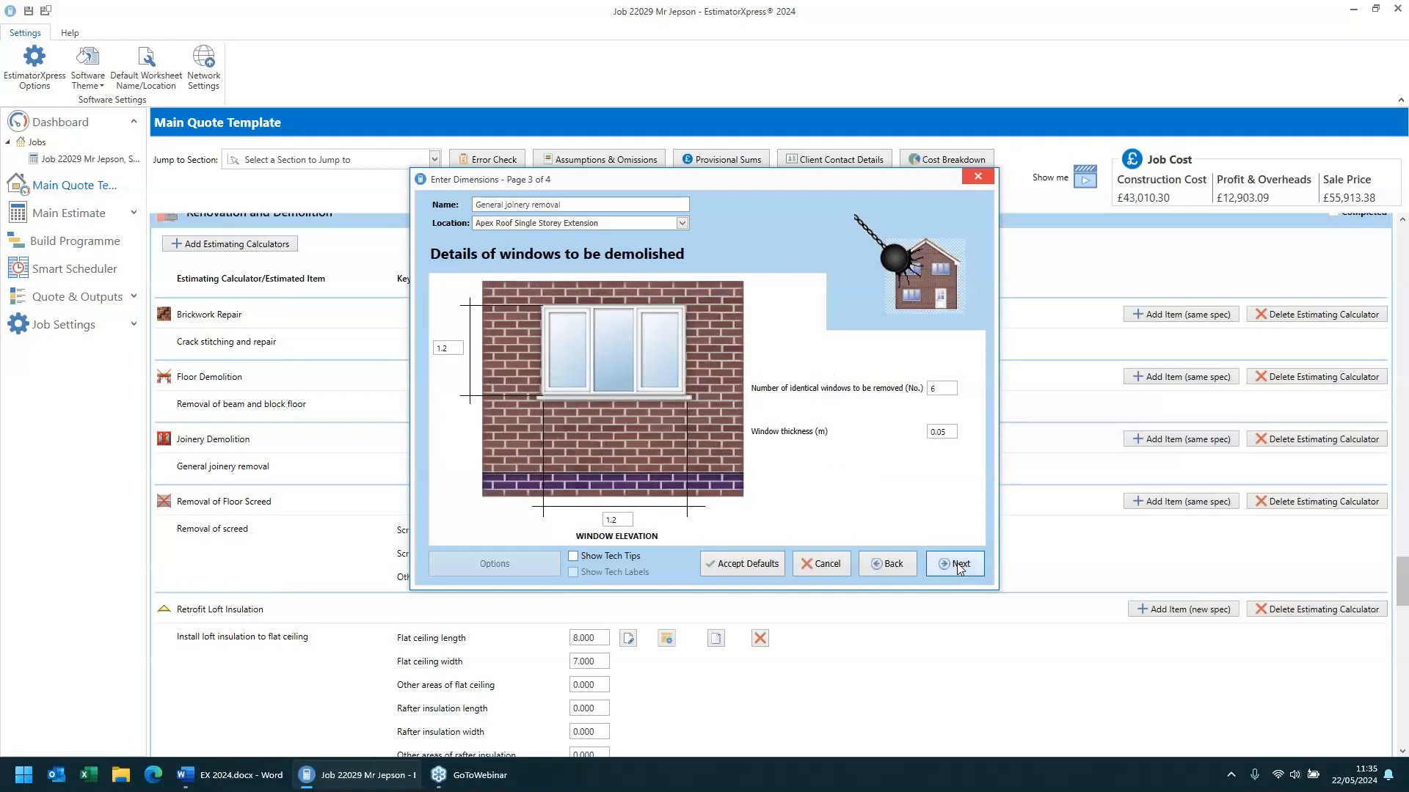
left_click(958, 565)
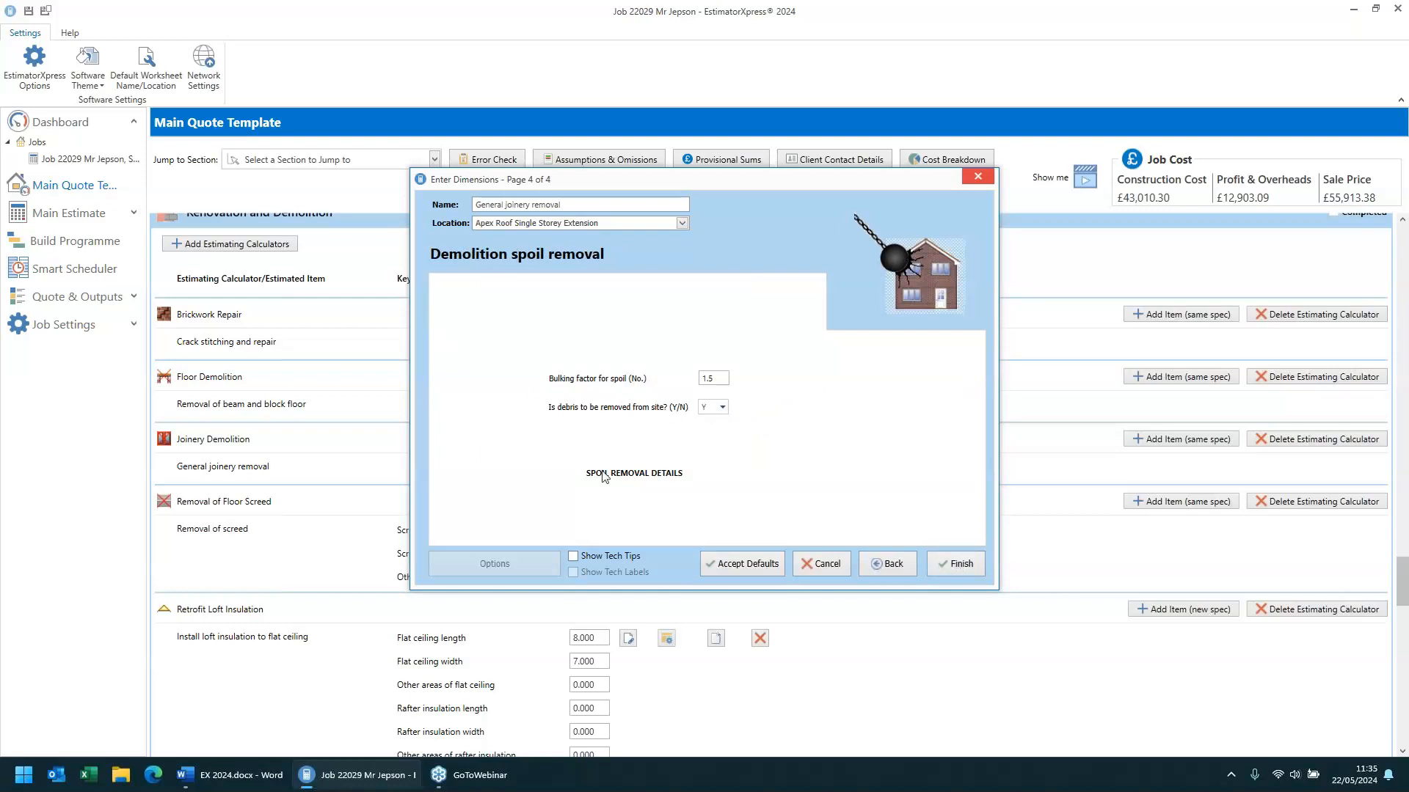
left_click(1408, 511)
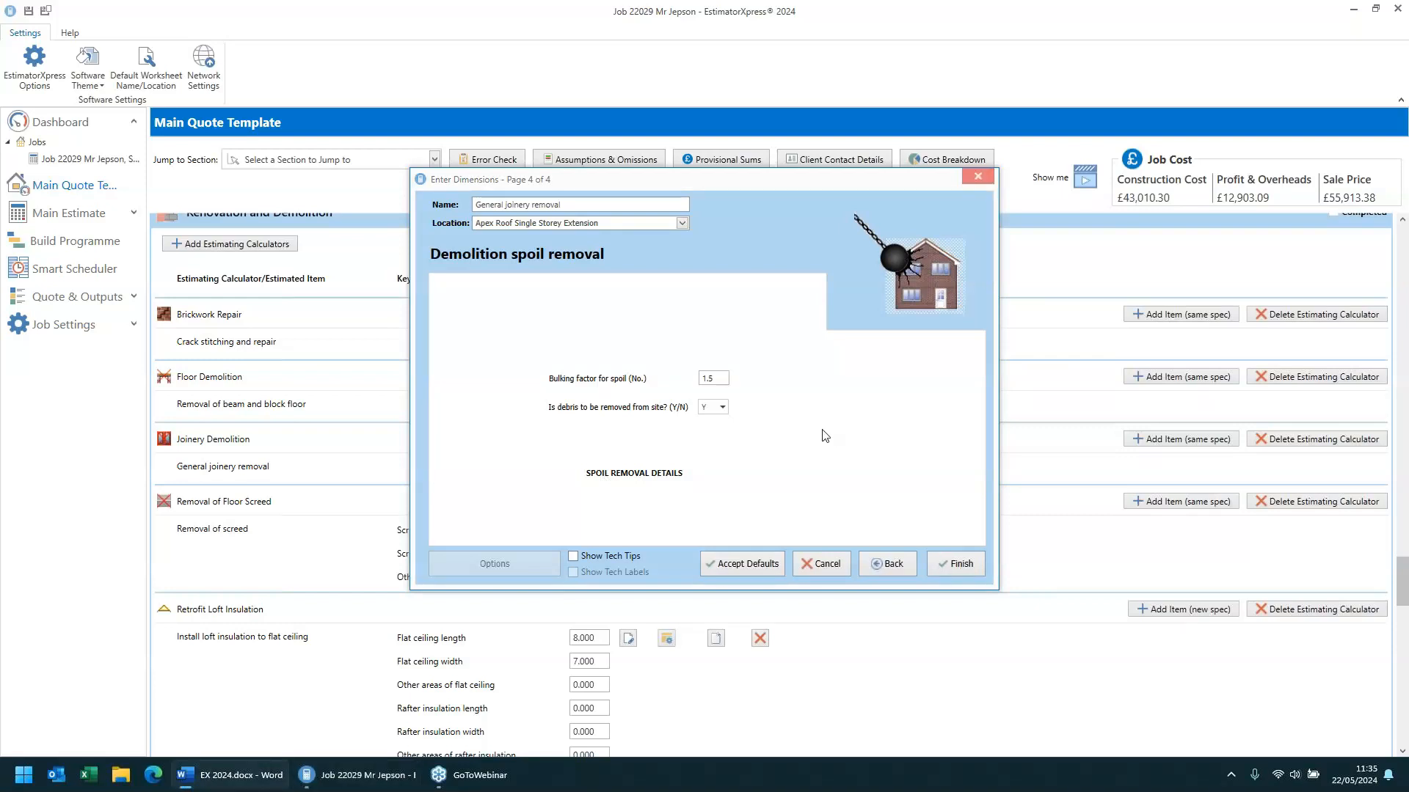
left_click(743, 567)
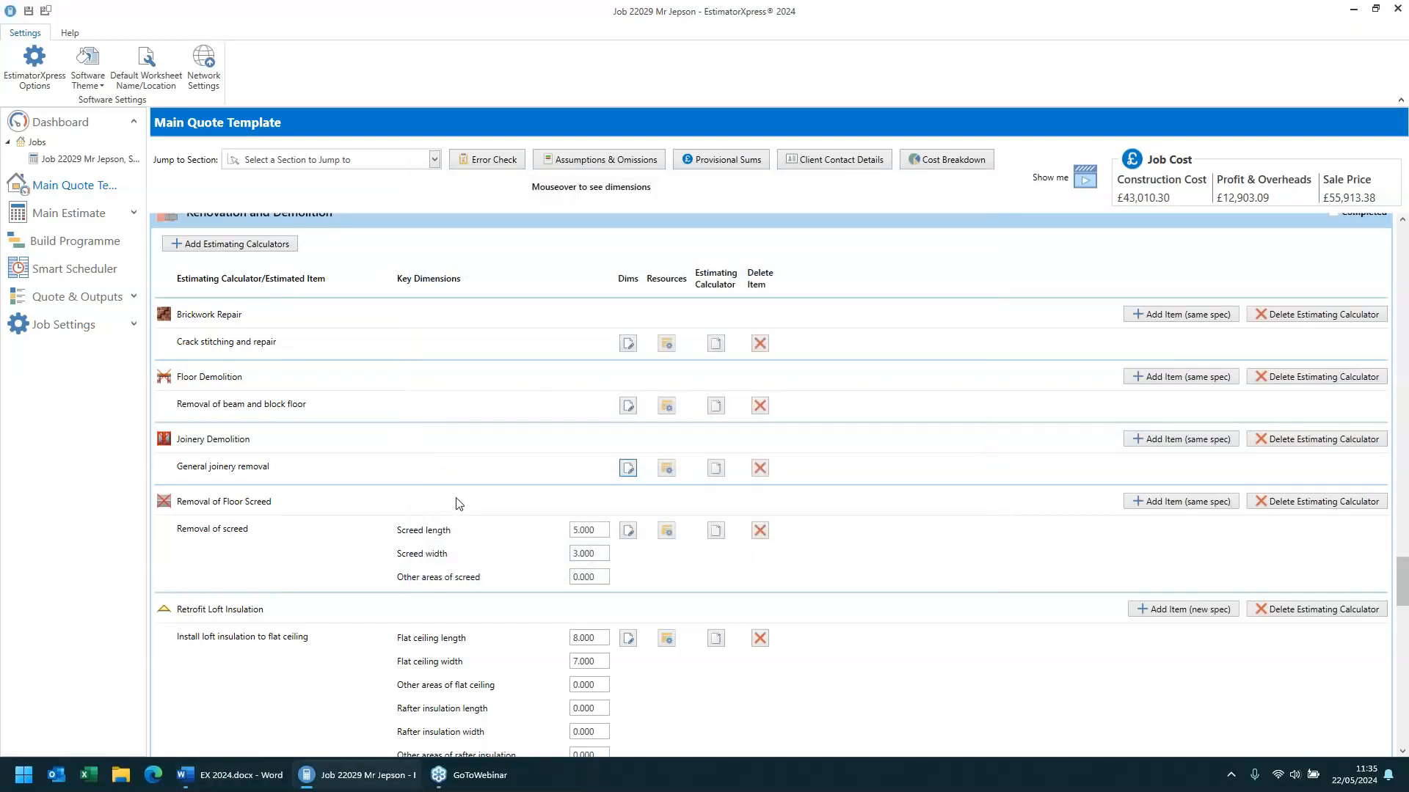
- Open the screed removal dimensions, move on to the plant page, and finish
scroll(456, 507, "down", 1)
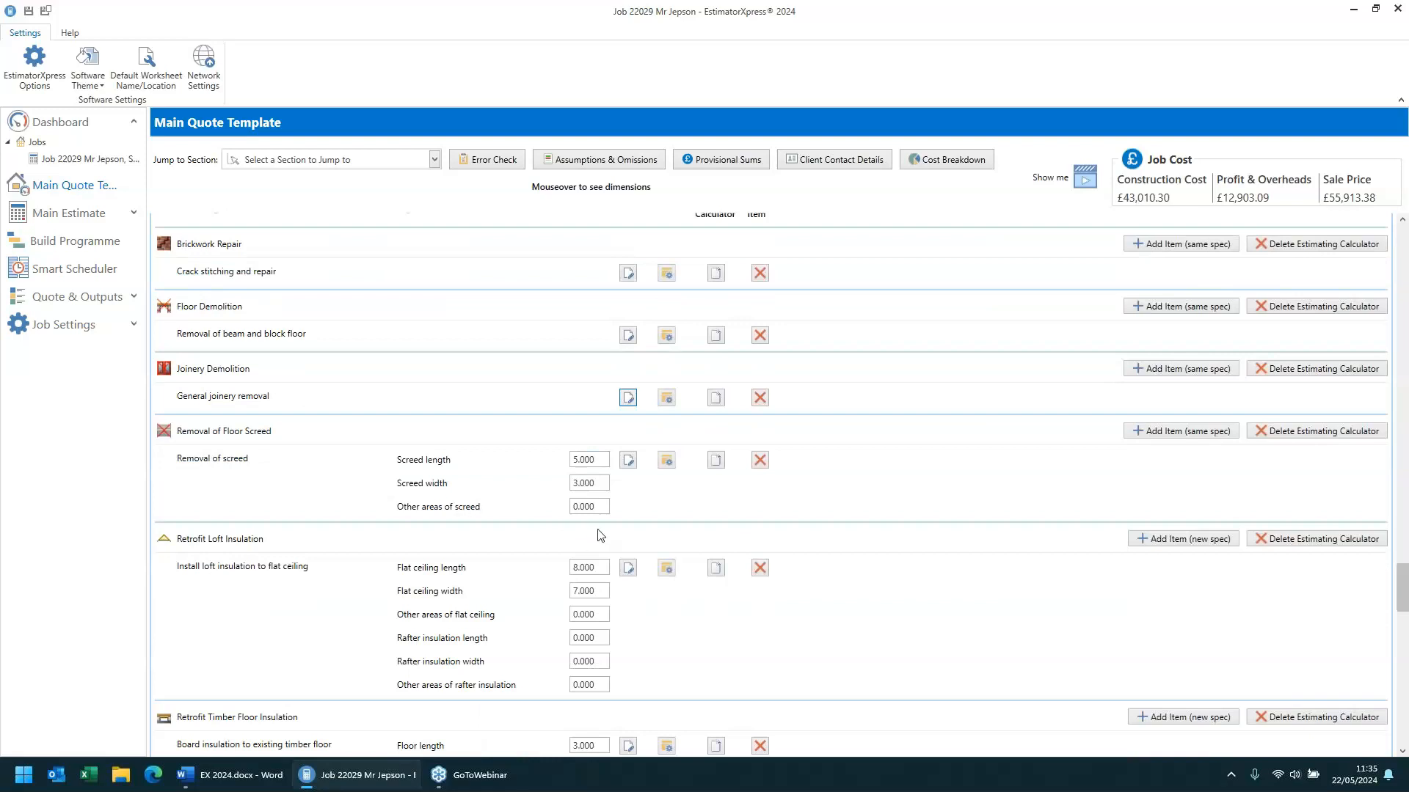
left_click(628, 461)
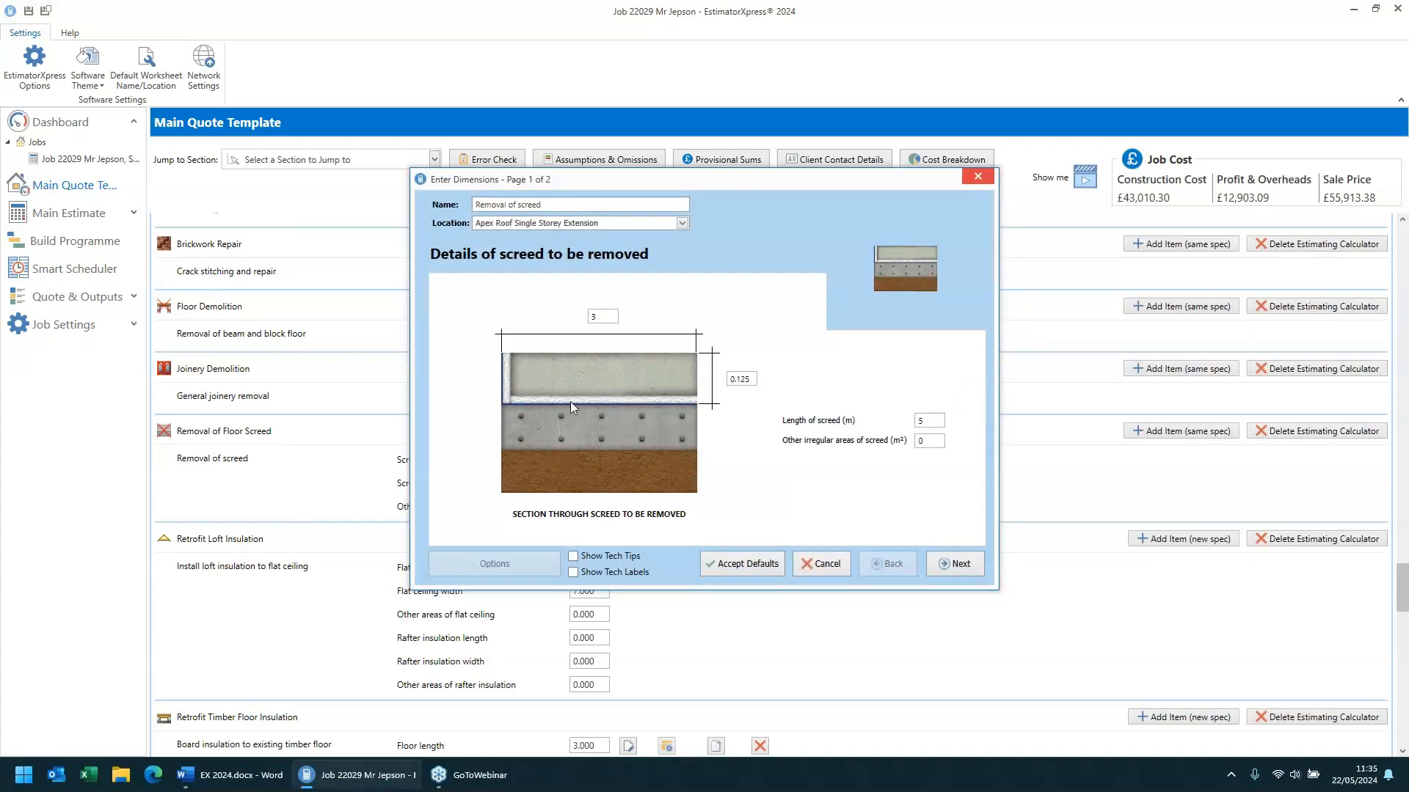
left_click(965, 570)
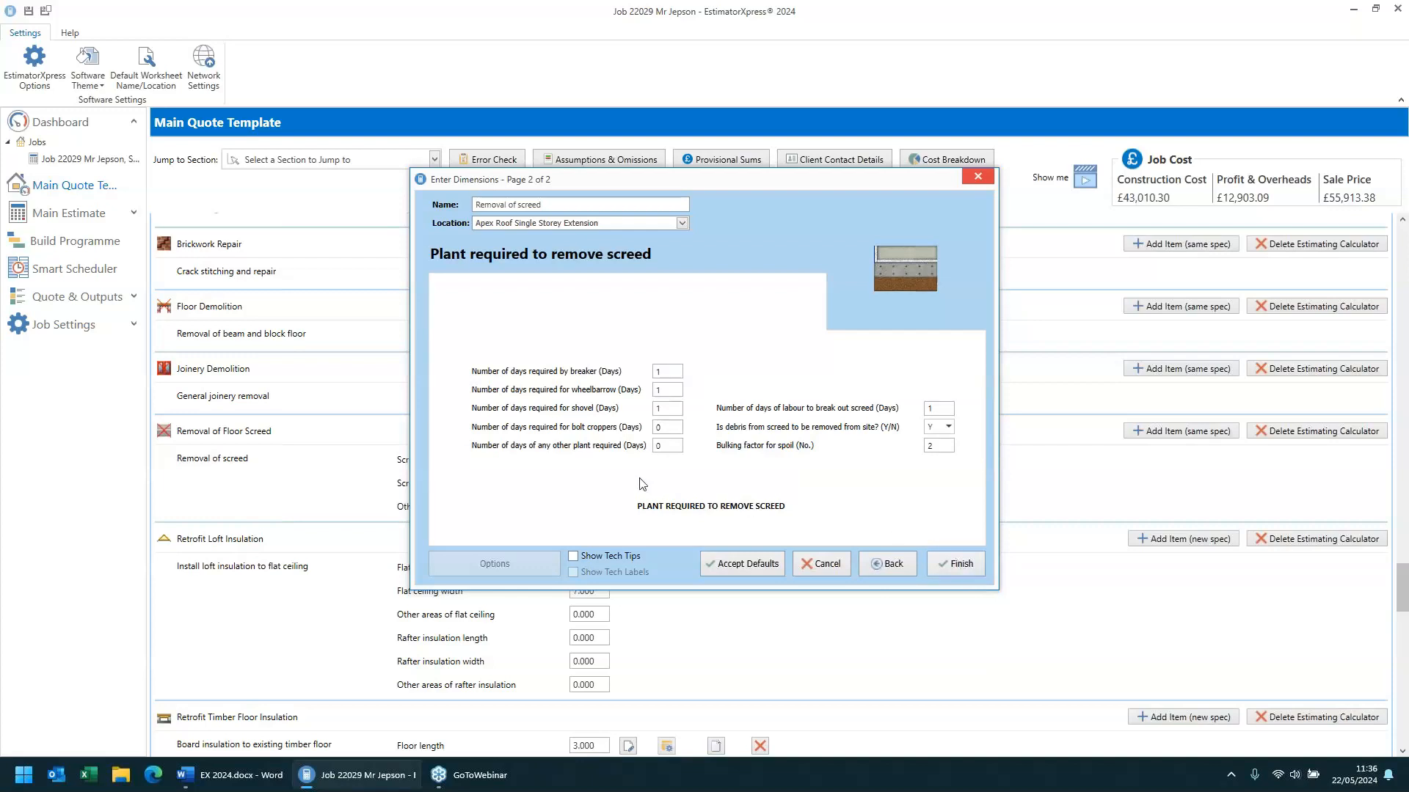
left_click(957, 564)
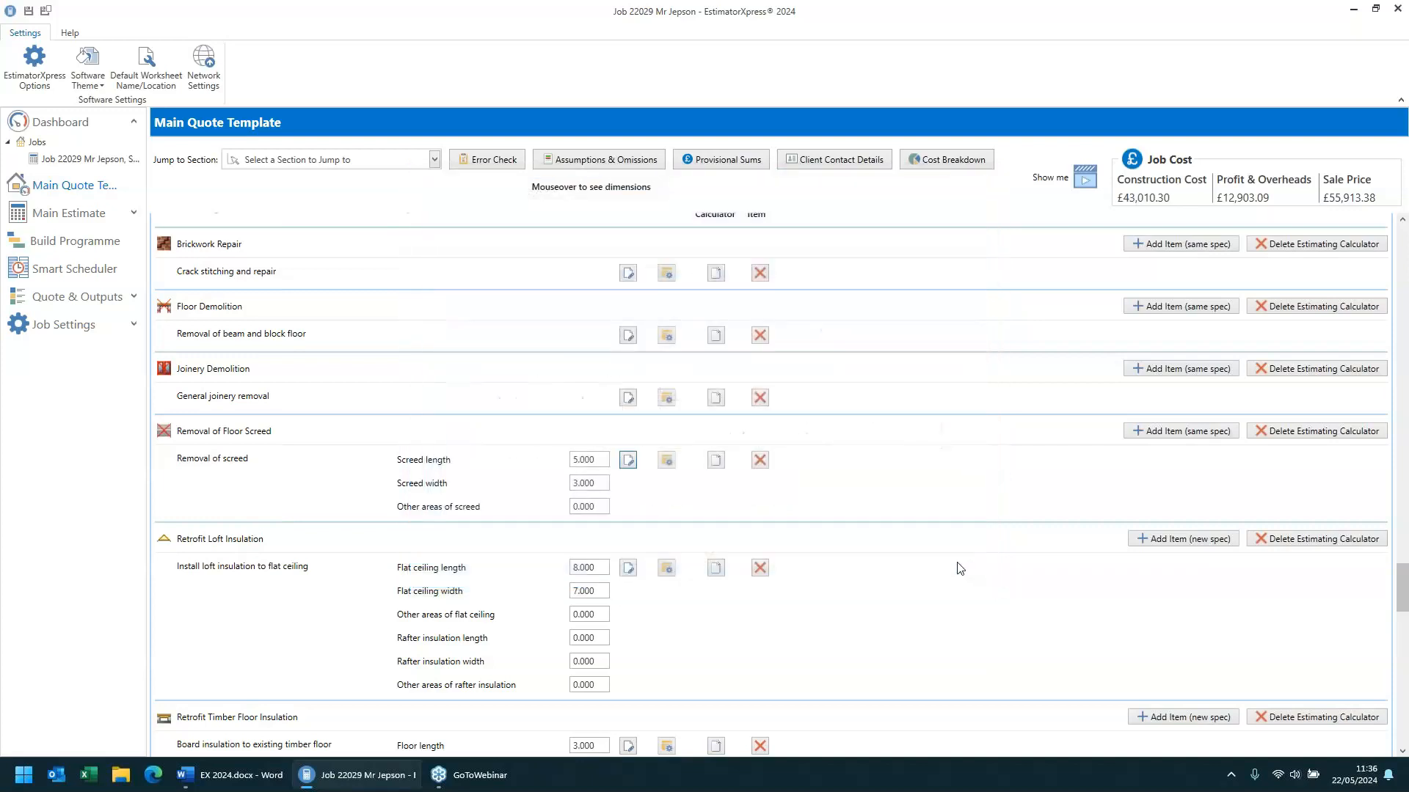
- Open the loft insulation to flat ceiling dimensions and switch on tech tips to explain the fields
scroll(470, 457, "down", 3)
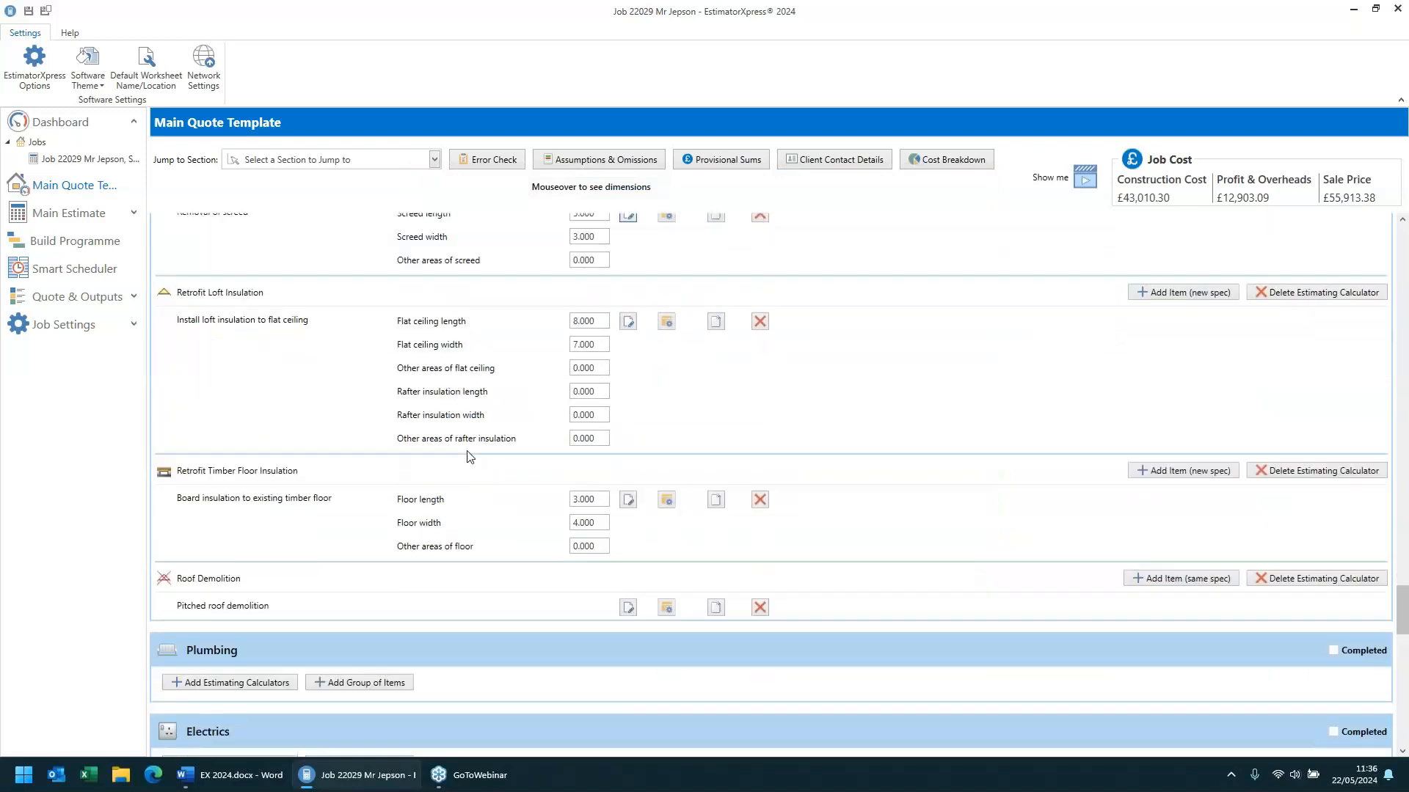
scroll(469, 458, "up", 1)
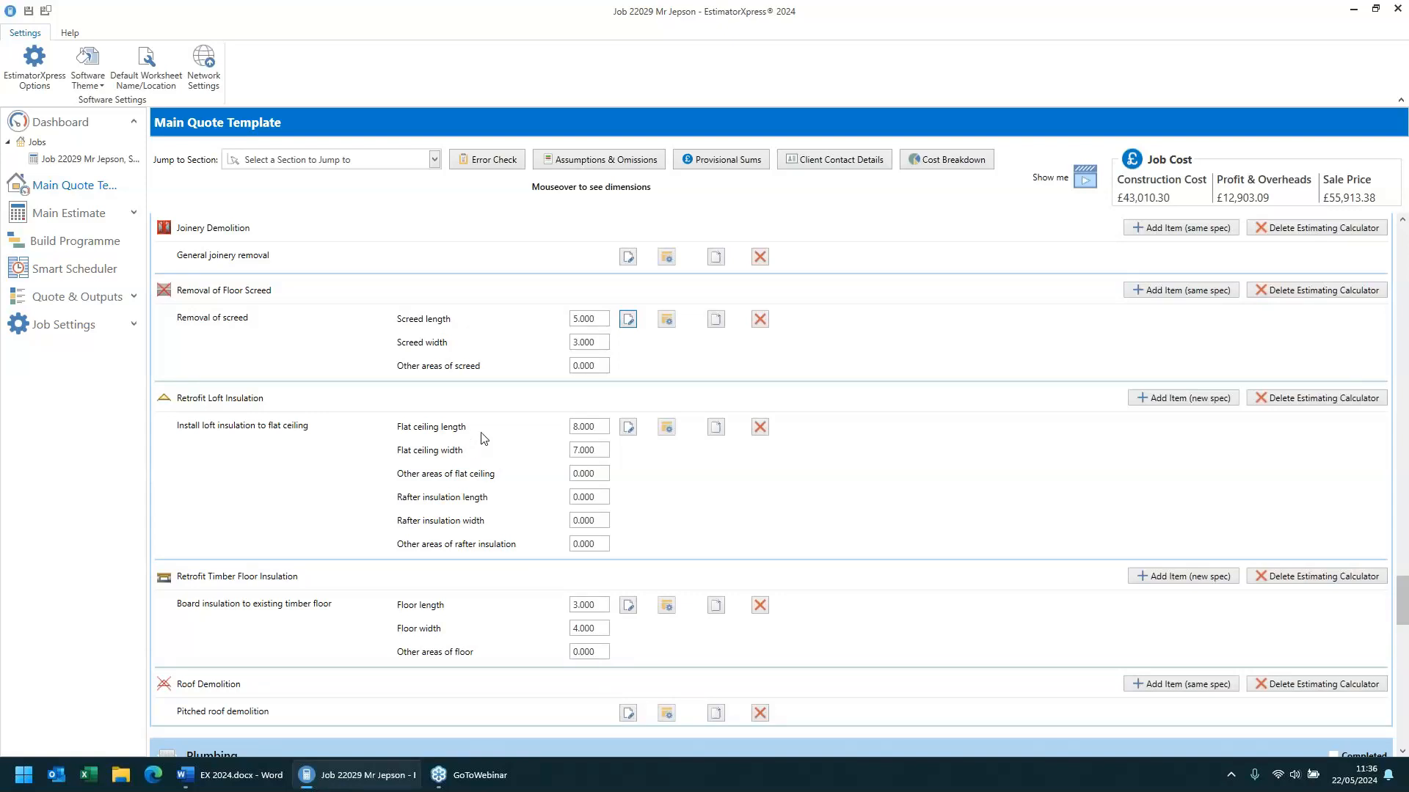
left_click(631, 432)
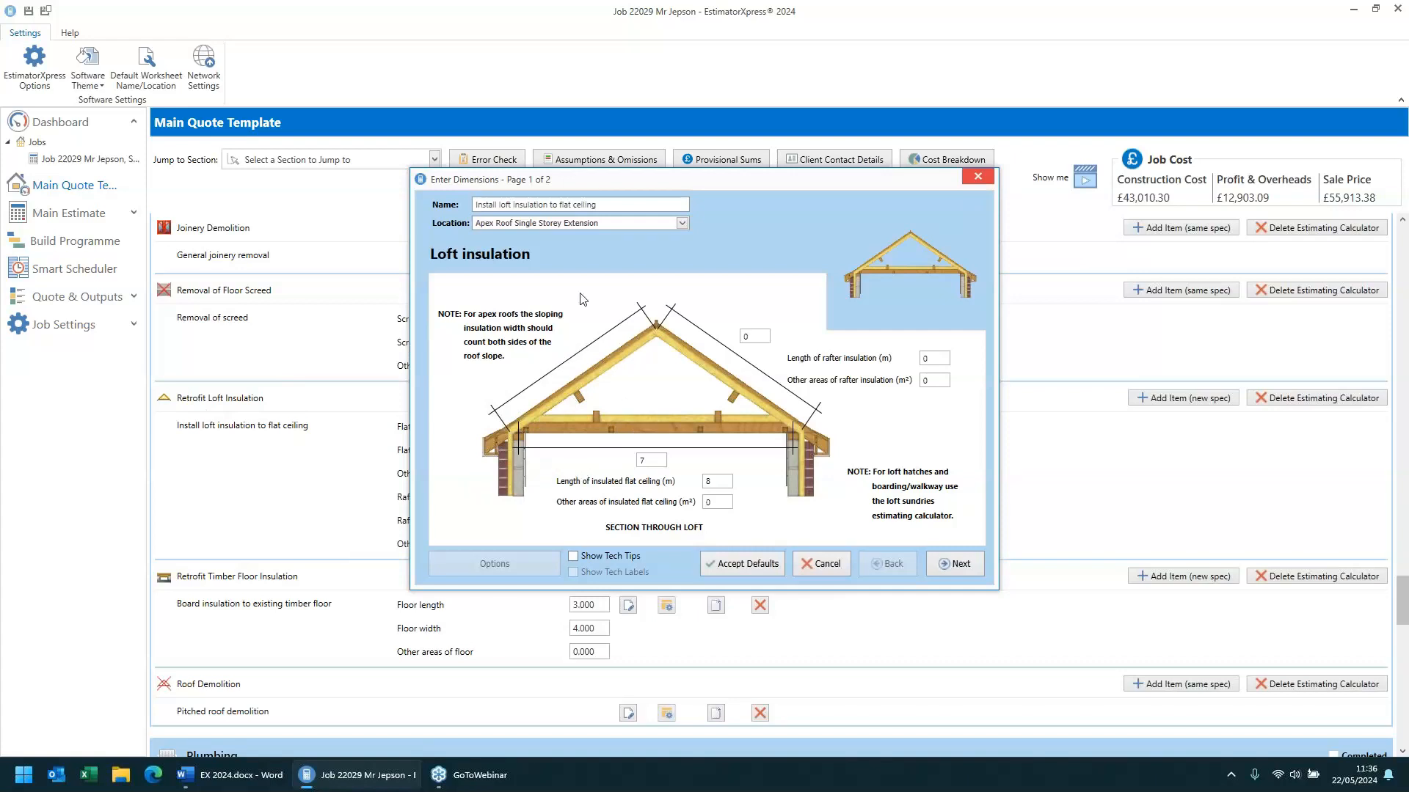
left_click_drag(595, 205, 404, 200)
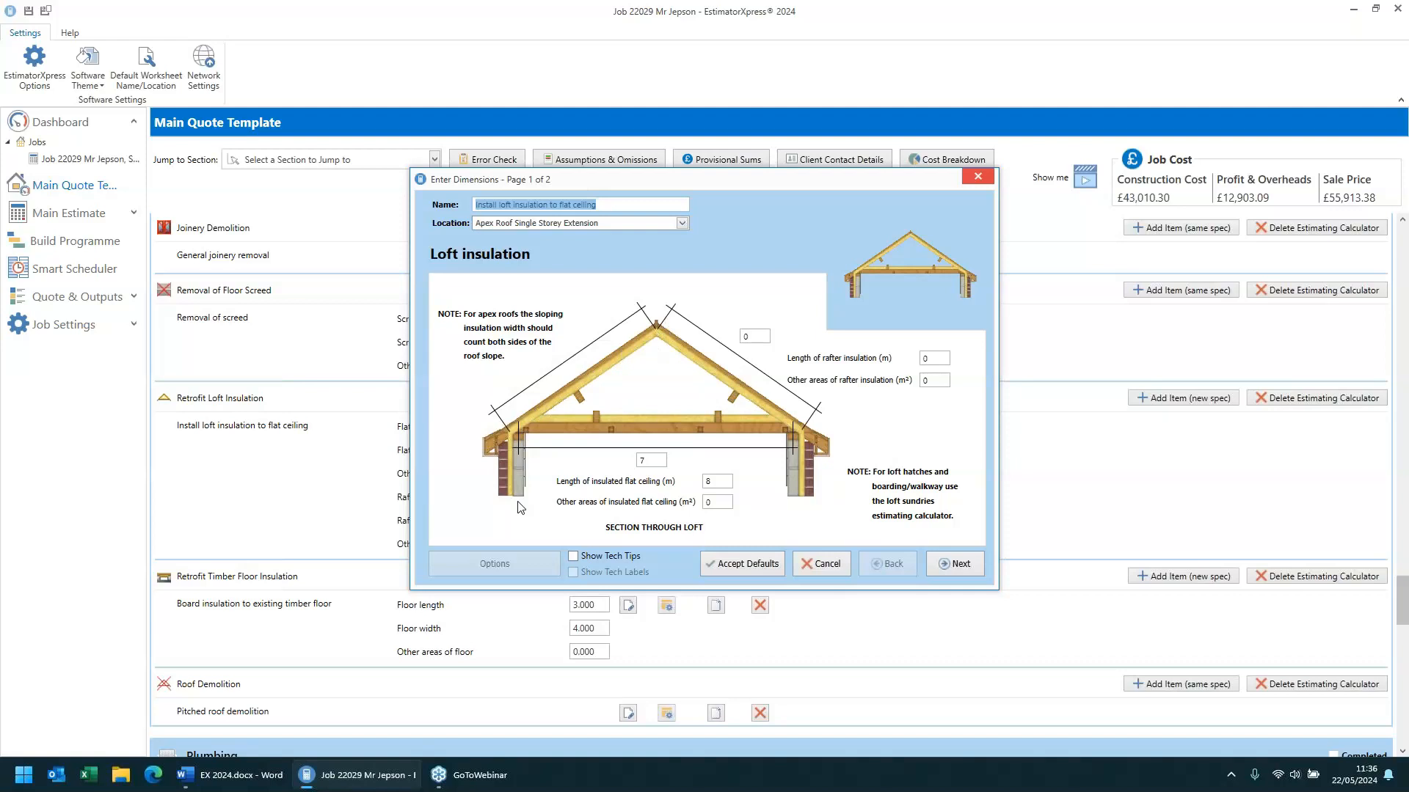
left_click(763, 334)
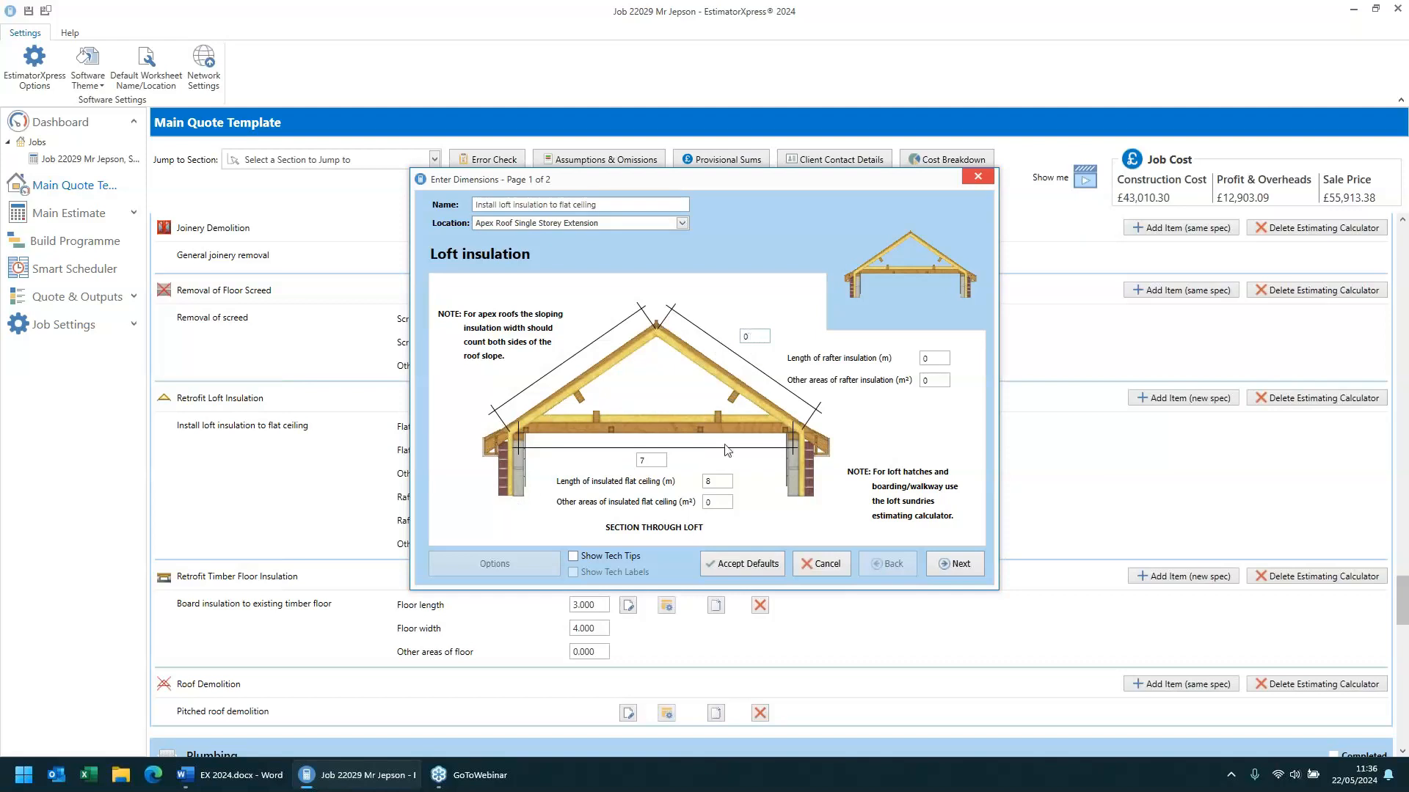
left_click(584, 556)
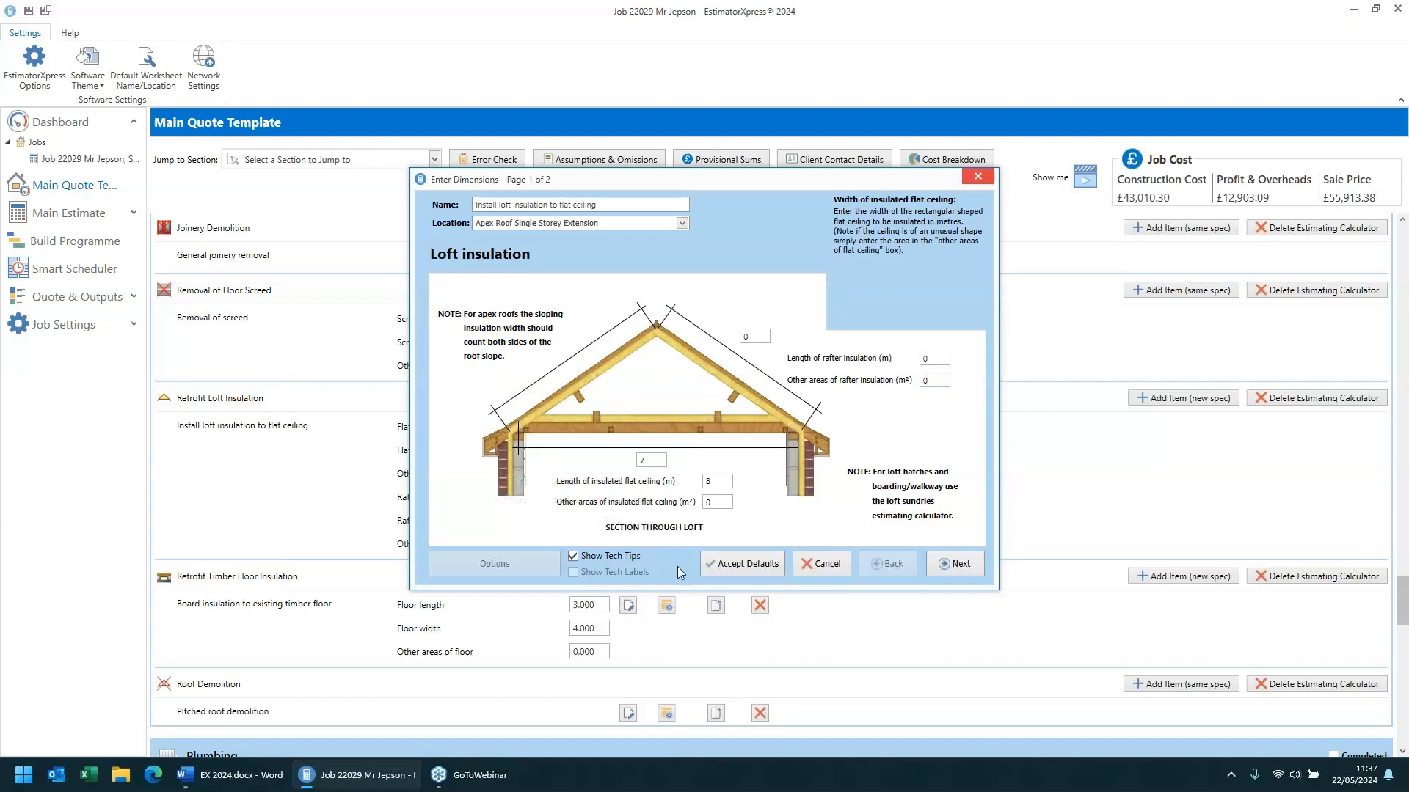
- Review the other flat ceiling areas field, move to the lagging and ventilation page, and finish
left_click(711, 502)
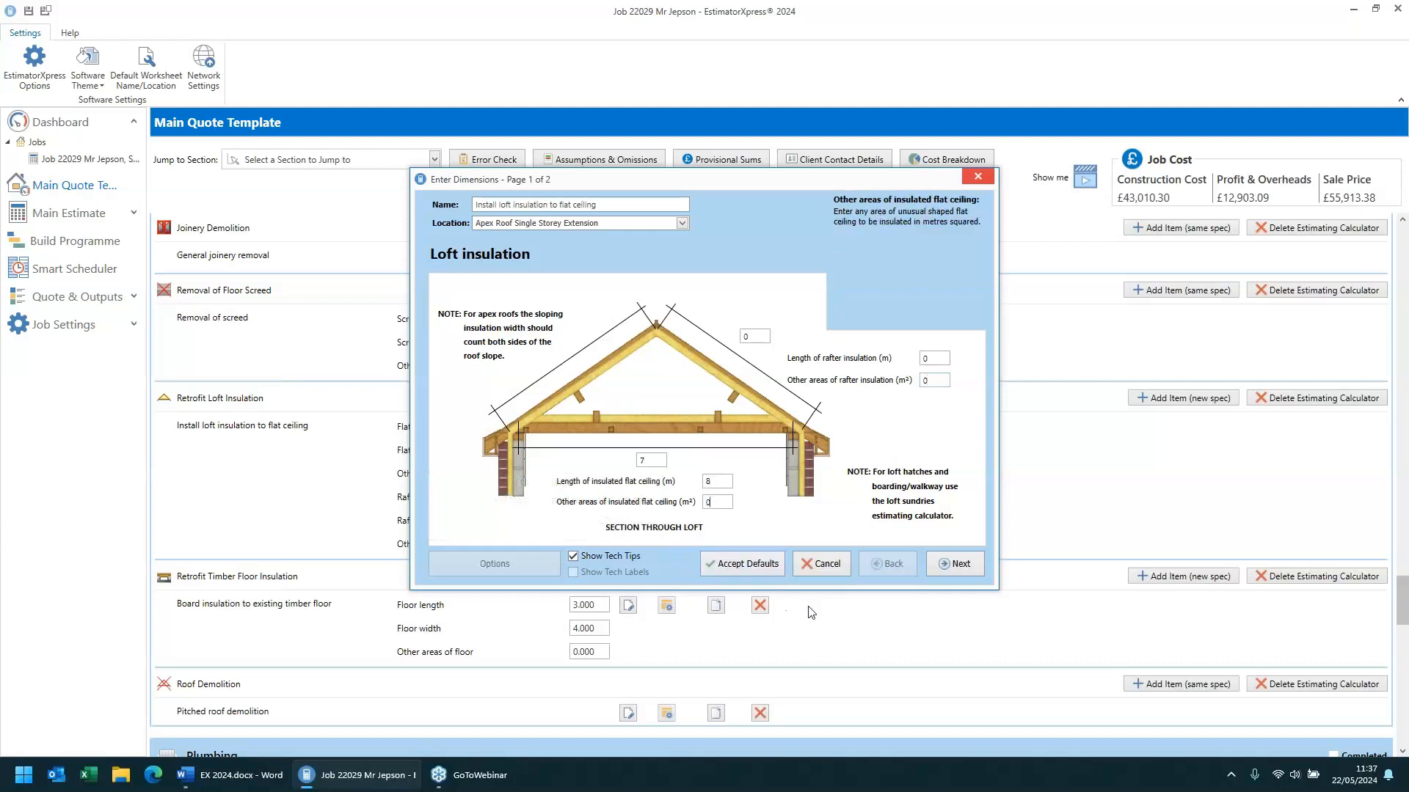
left_click(958, 566)
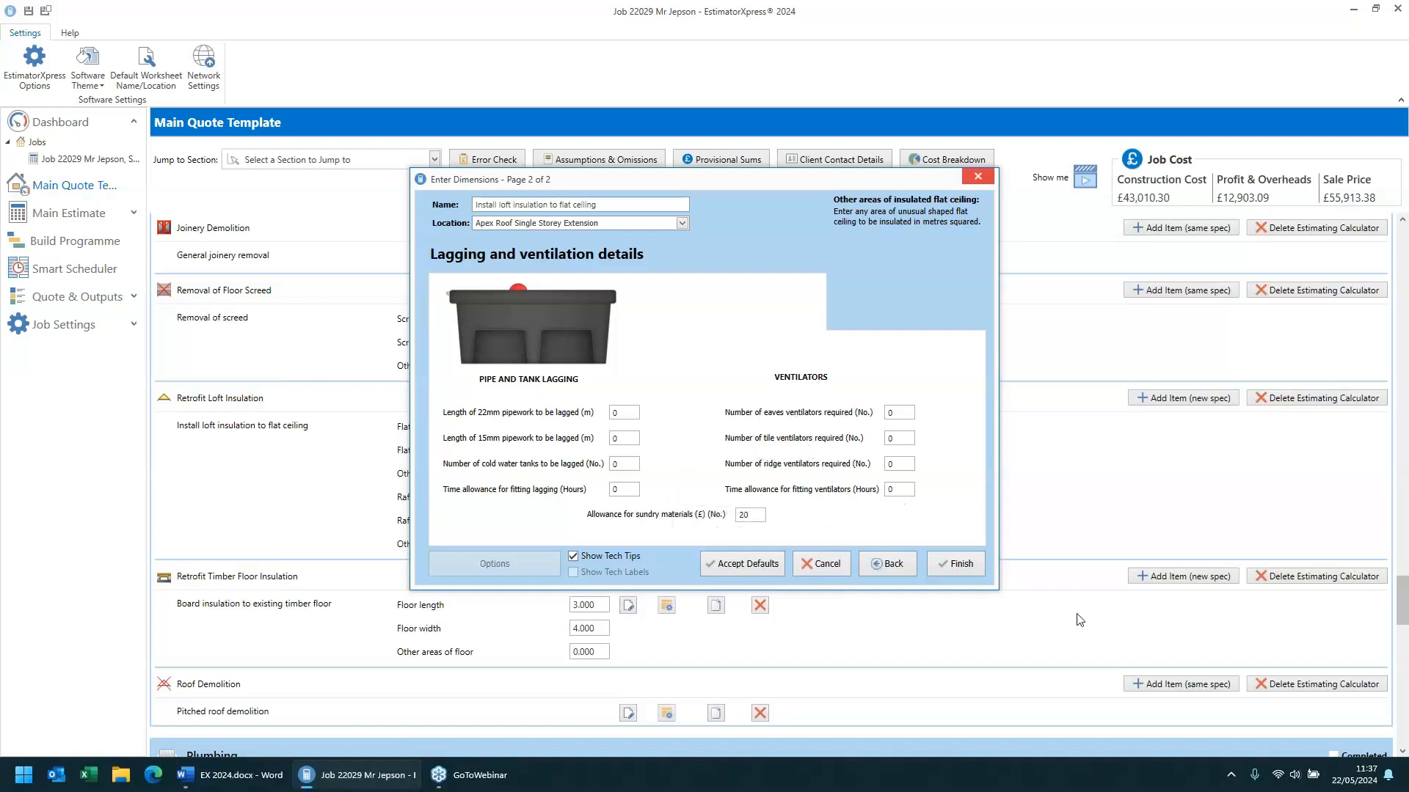
left_click(961, 565)
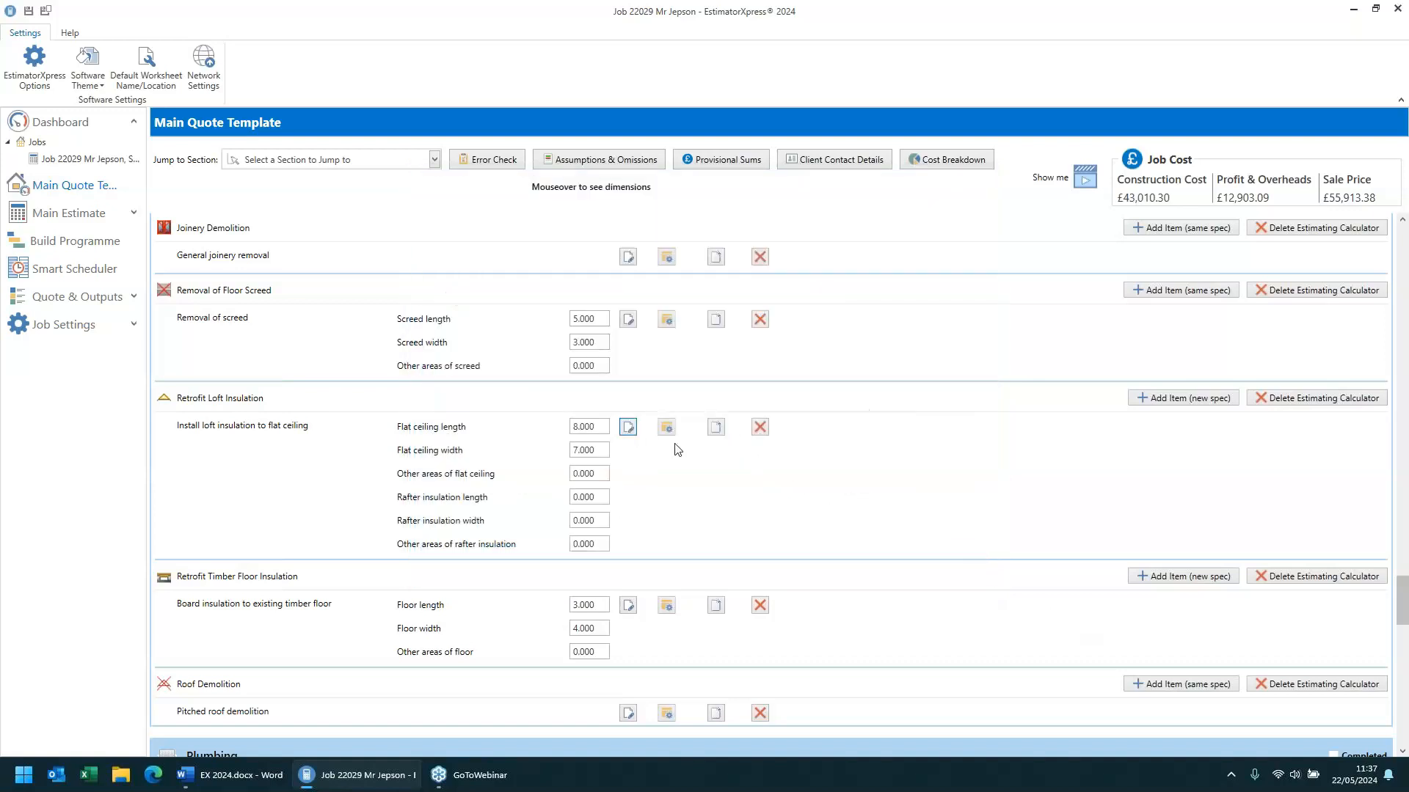
- Open the board insulation to existing timber floor dimensions, review the floor size, irregular area and thickness fields, and continue
scroll(676, 450, "down", 2)
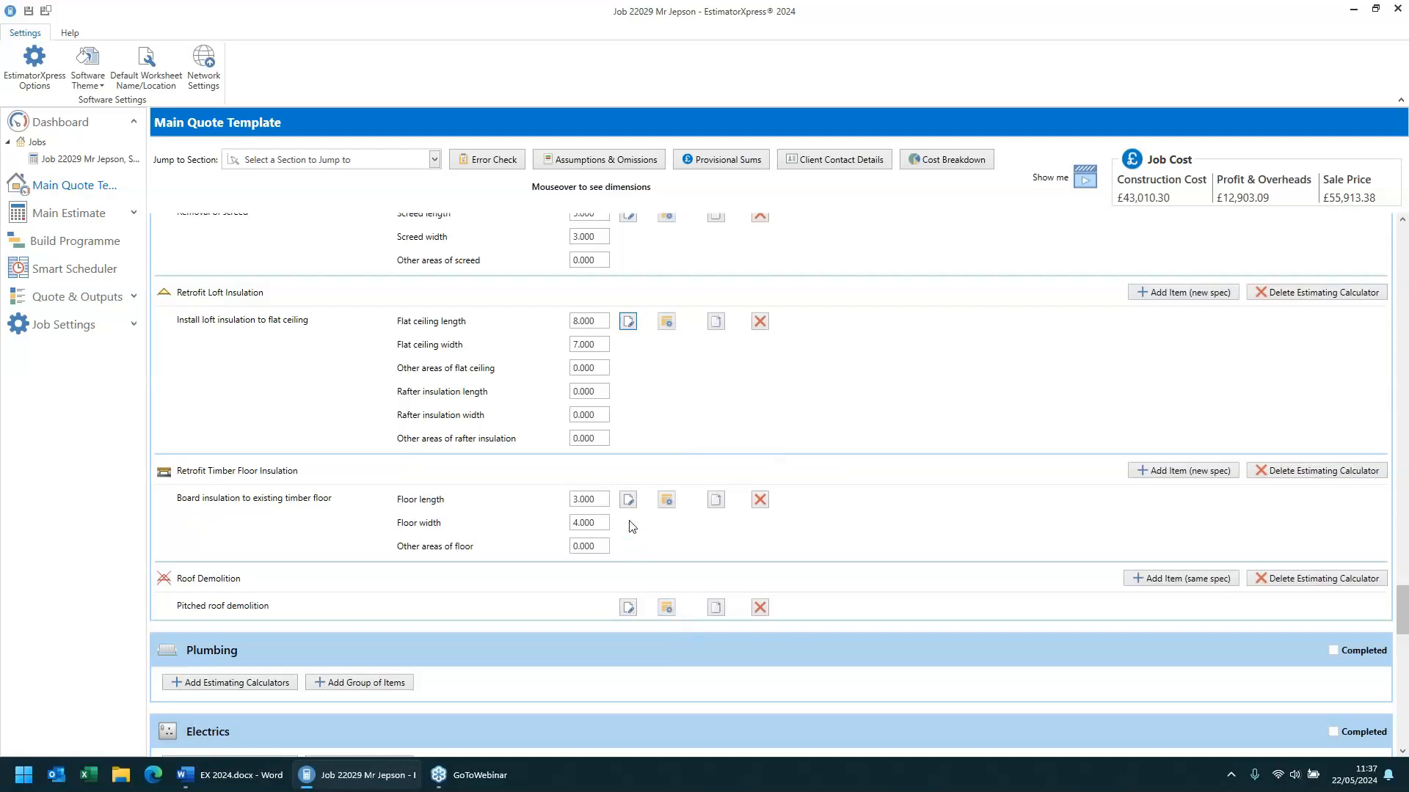
left_click(628, 499)
left_click(465, 379)
left_click(591, 498)
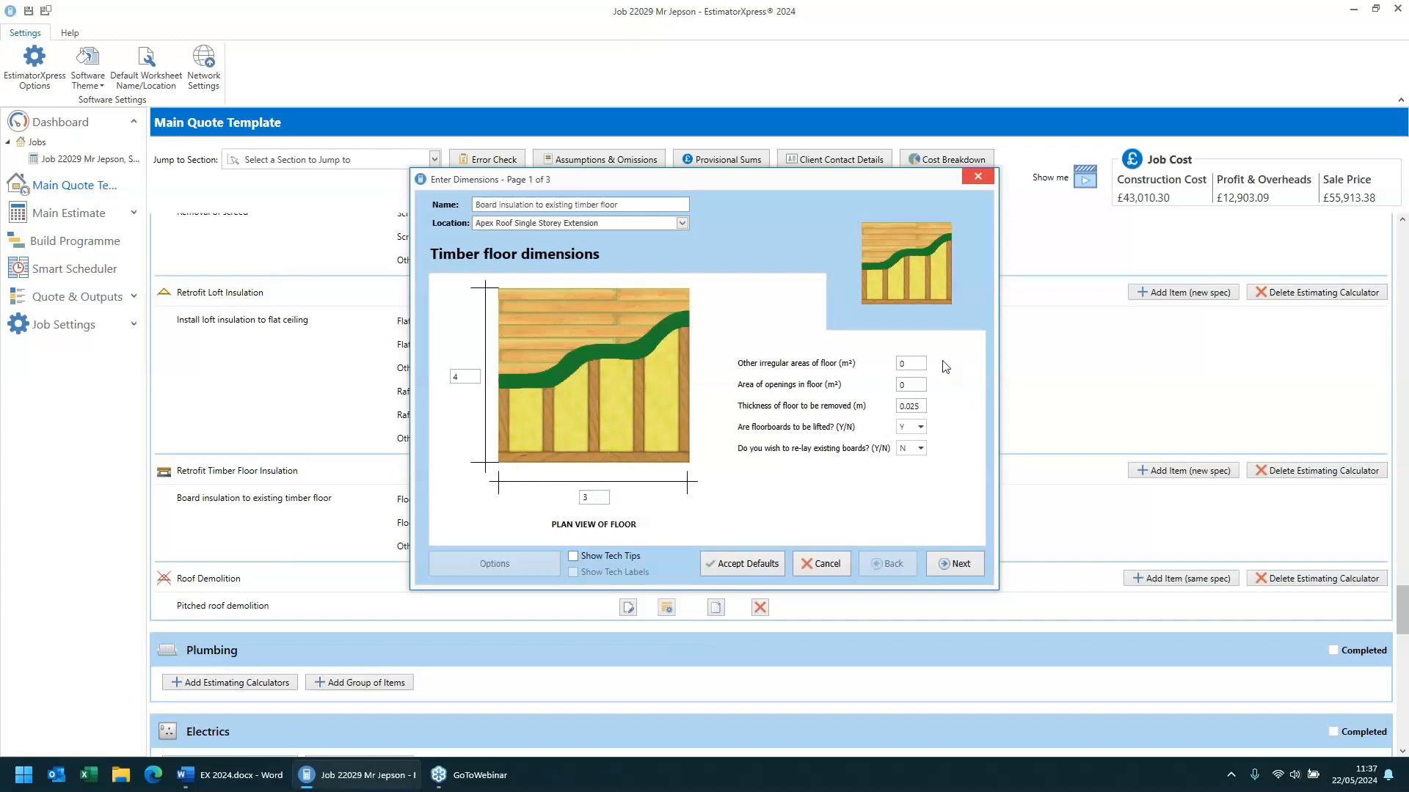
left_click(917, 364)
left_click(916, 406)
left_click(966, 566)
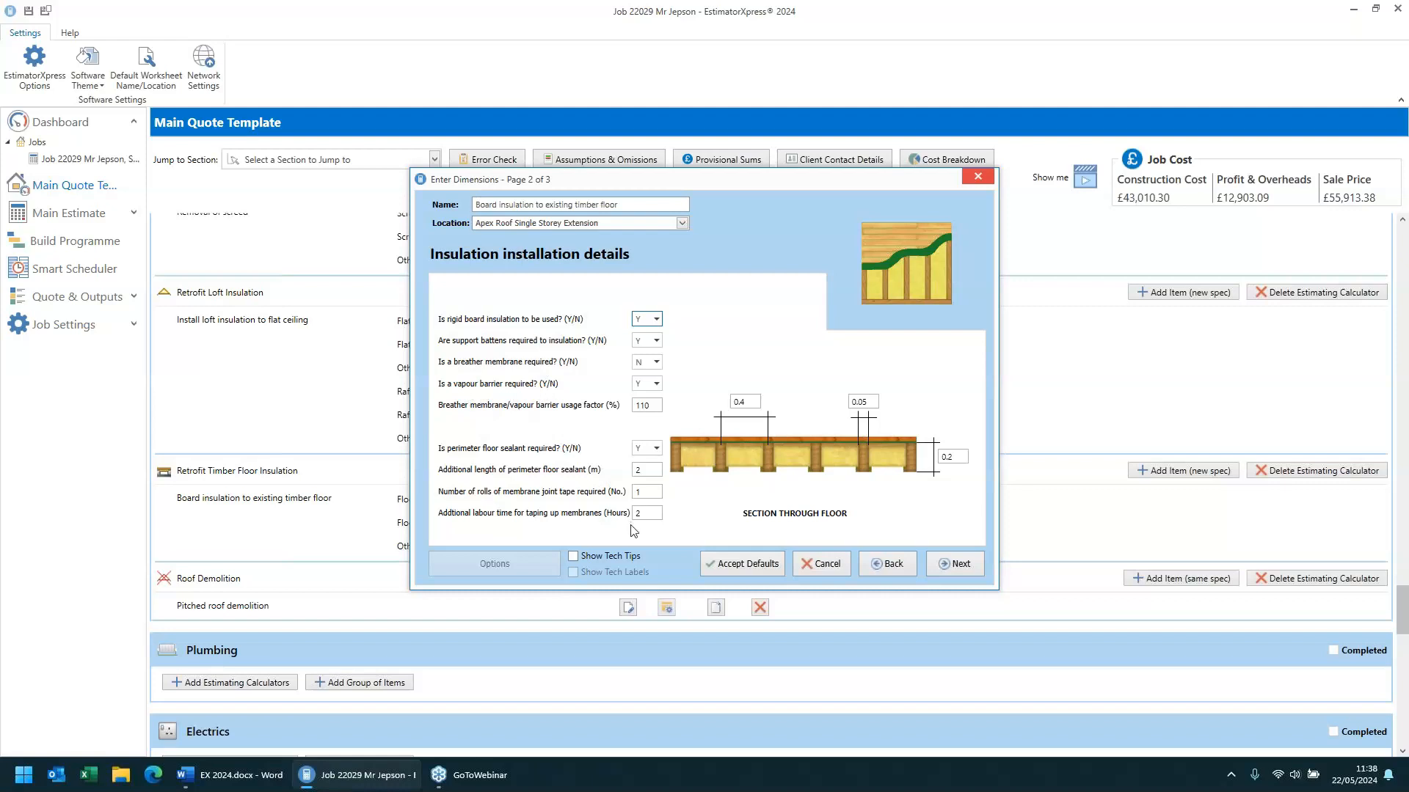
- Review the membrane usage factor, joint tape rolls and taping labour fields on the insulation installation page
left_click(648, 405)
mouse_move(651, 473)
left_click(649, 492)
left_click(648, 513)
- Move on to the plant for removal of floorboards page and finish the timber floor insulation dimensions
left_click(961, 565)
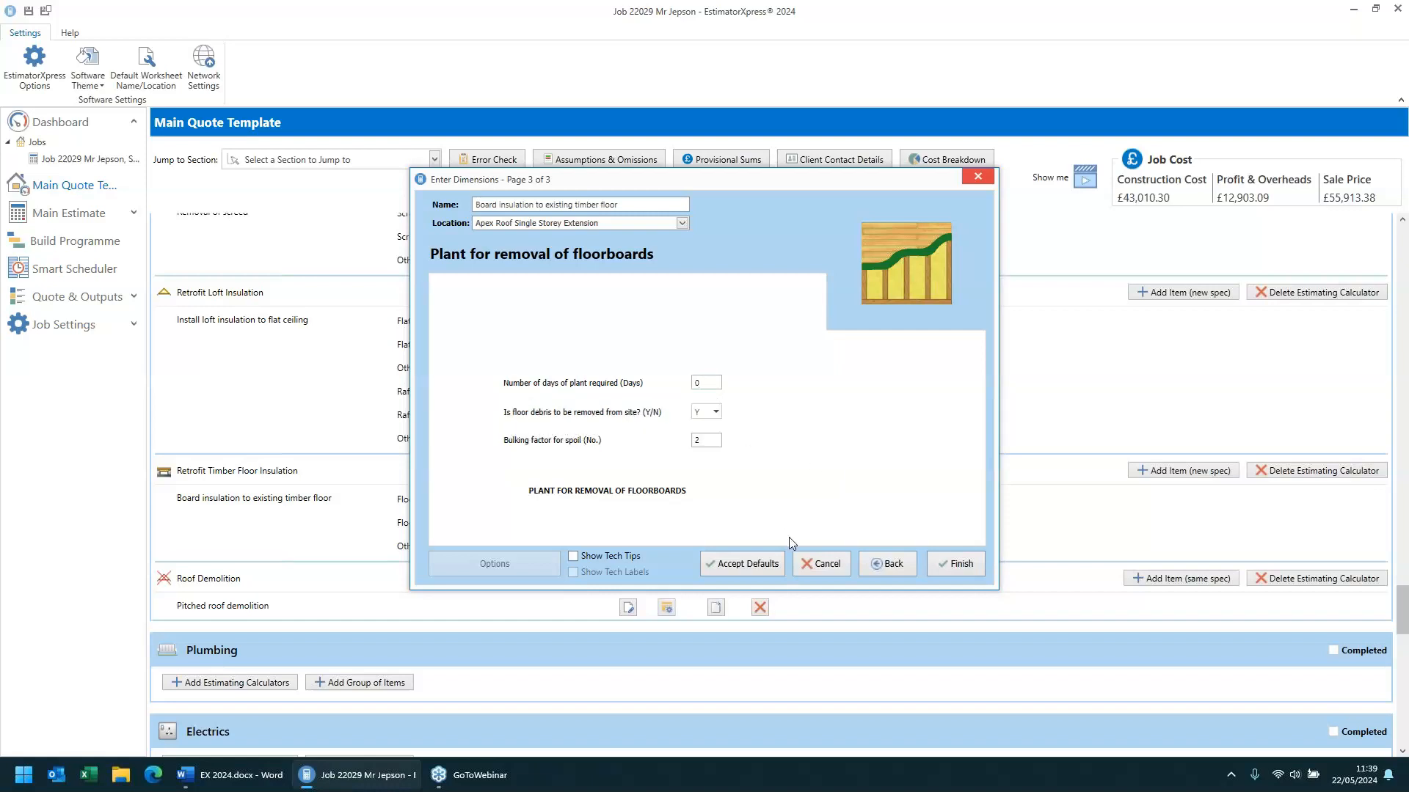
left_click(956, 562)
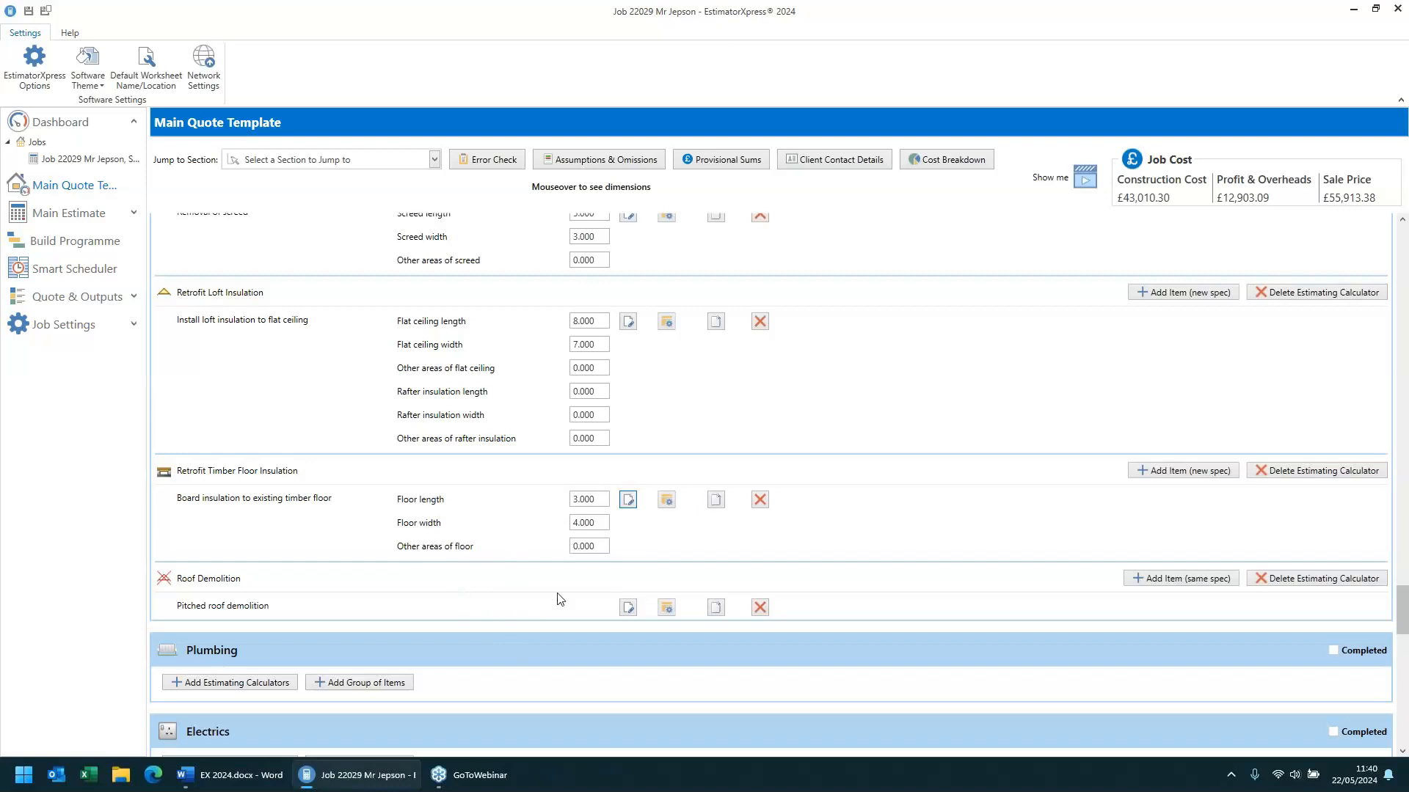
- Open the pitched roof demolition dimensions wizard and review the pitched roof and flat ceiling pages
left_click(627, 608)
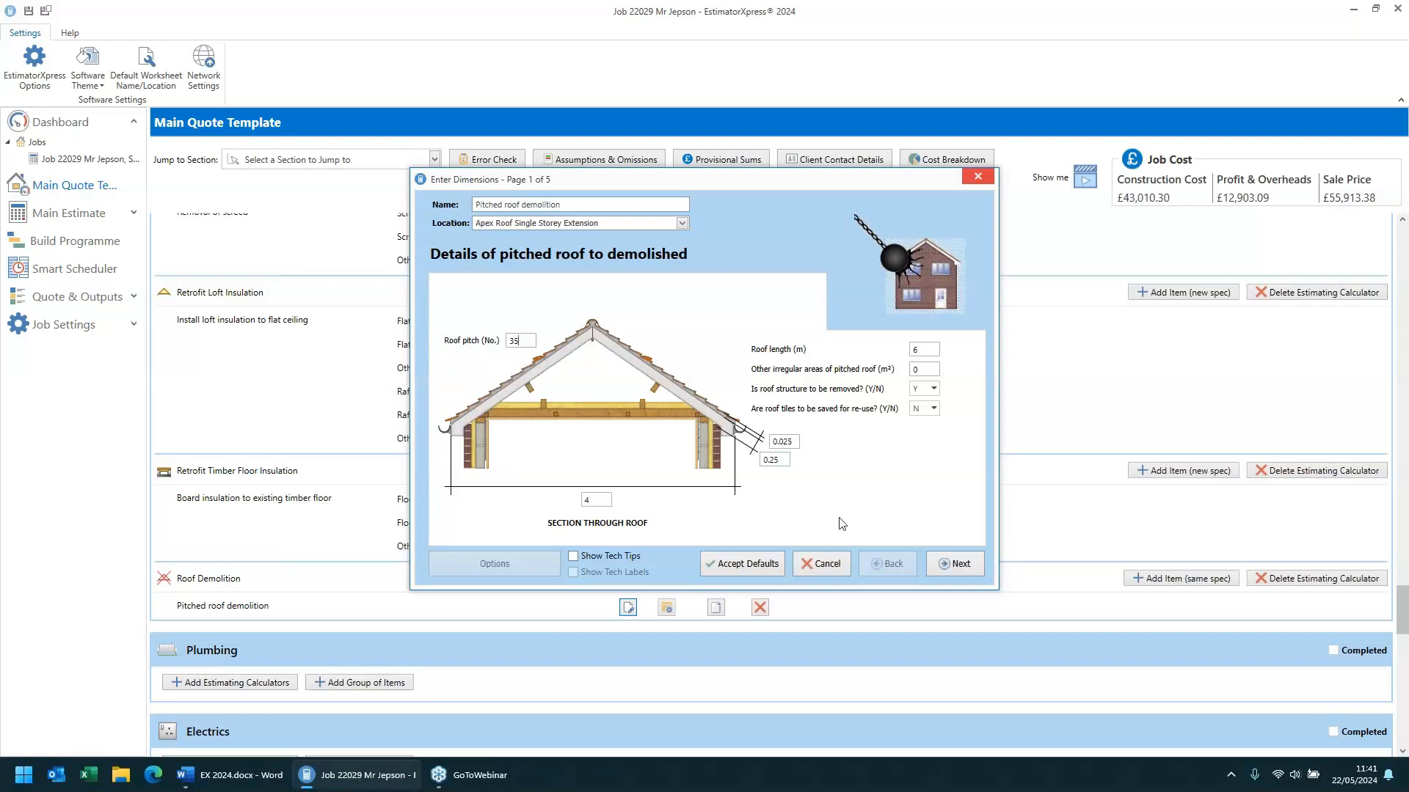
left_click(957, 564)
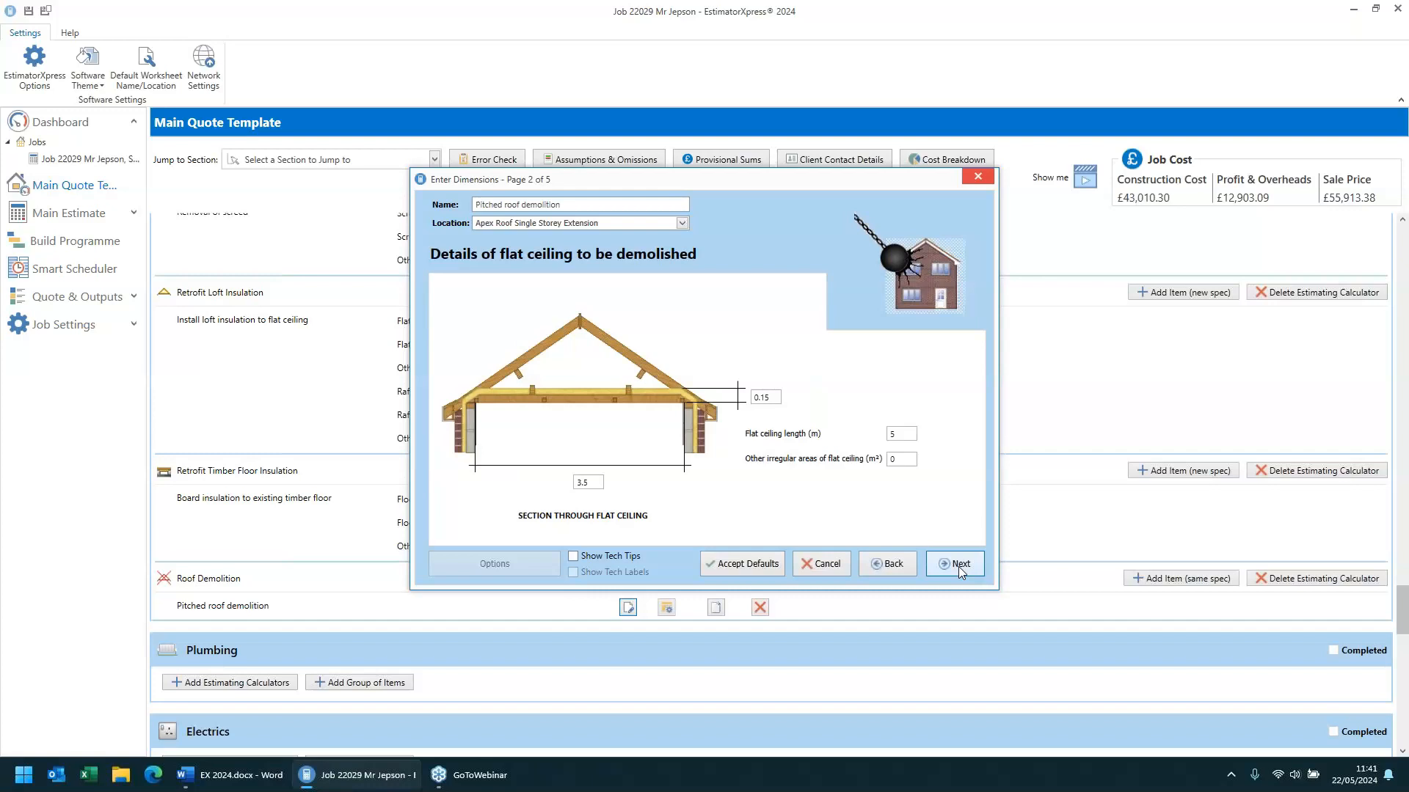
double_click(590, 482)
double_click(778, 402)
left_click(958, 565)
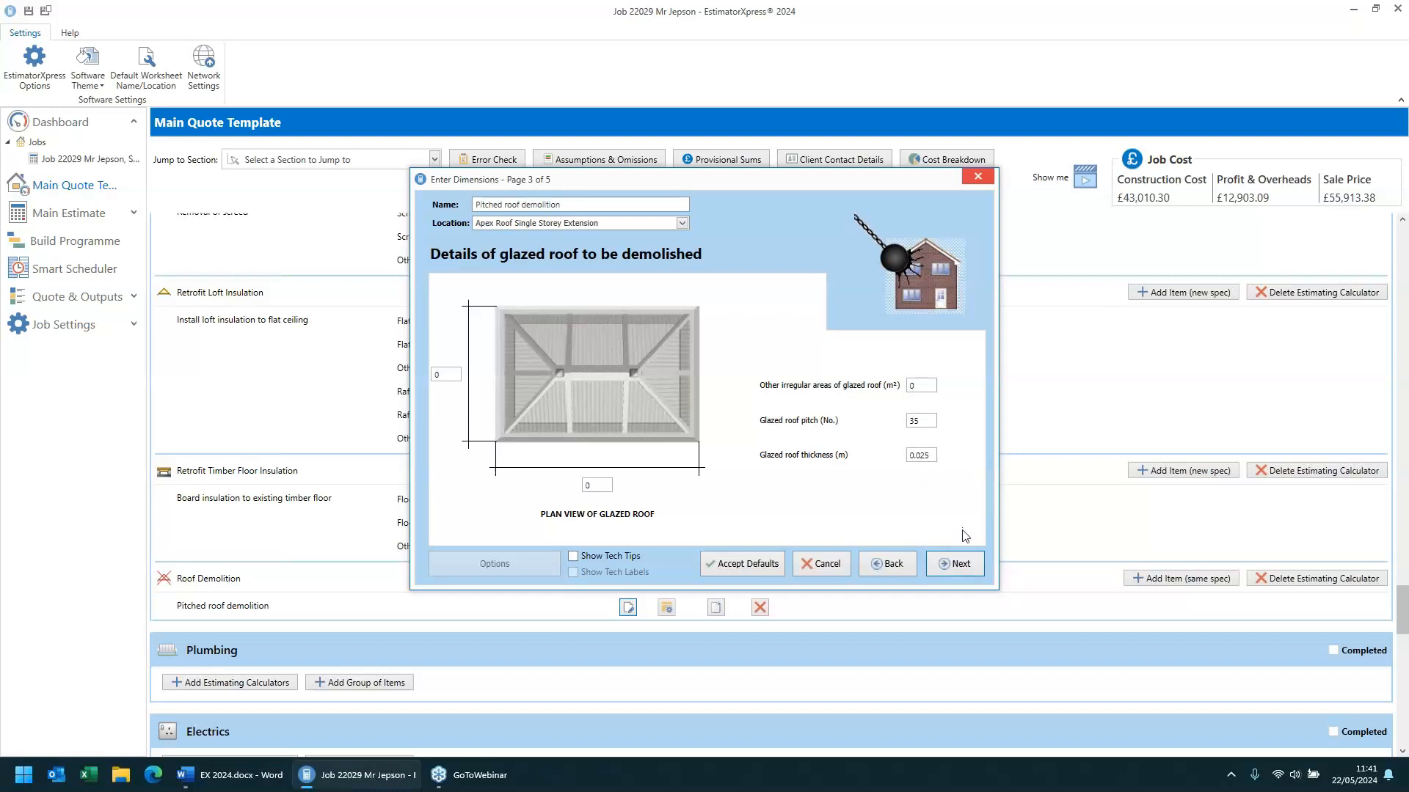
- Review the glazed roof, flat roof and plant for roof demolition pages, then finish the wizard
left_click(965, 565)
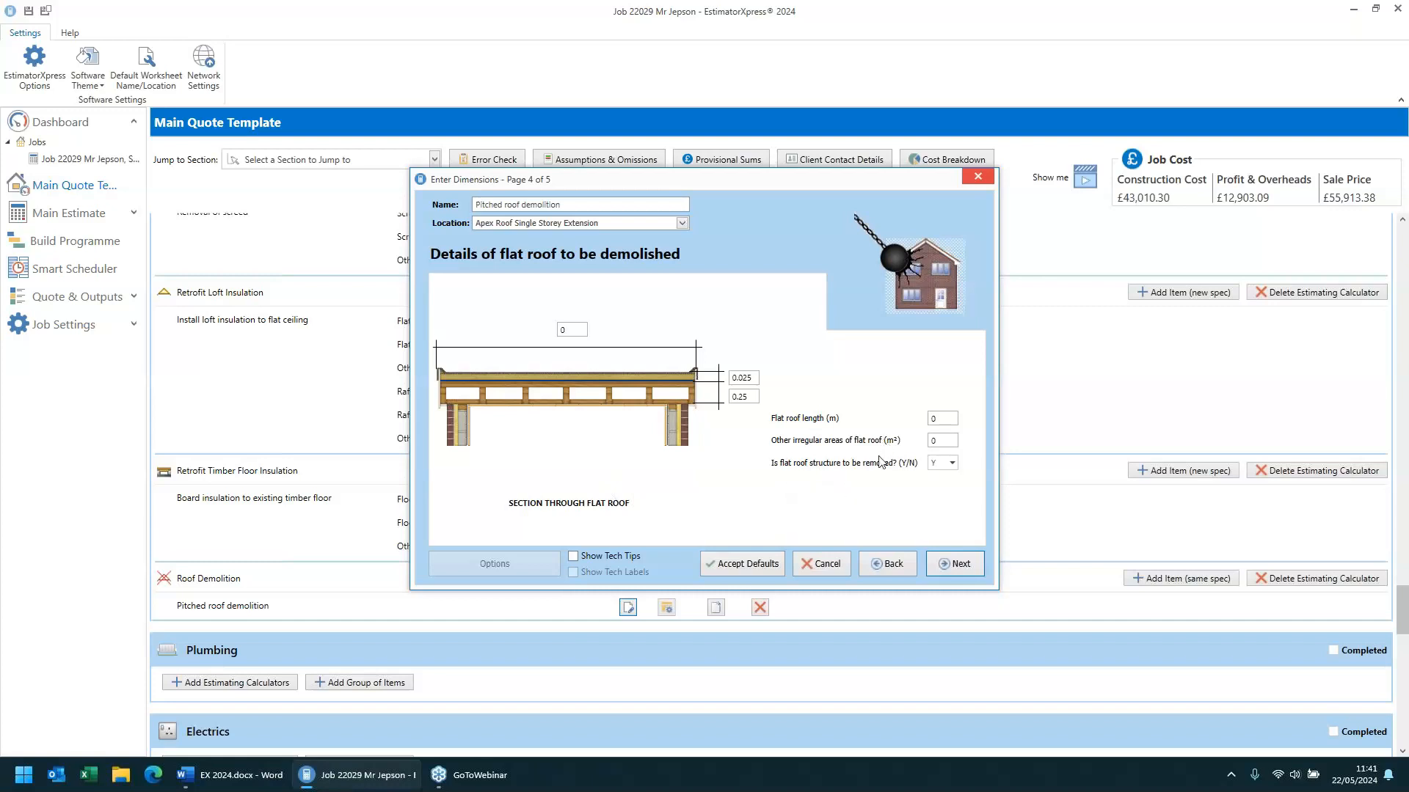
left_click(753, 397)
left_click(960, 563)
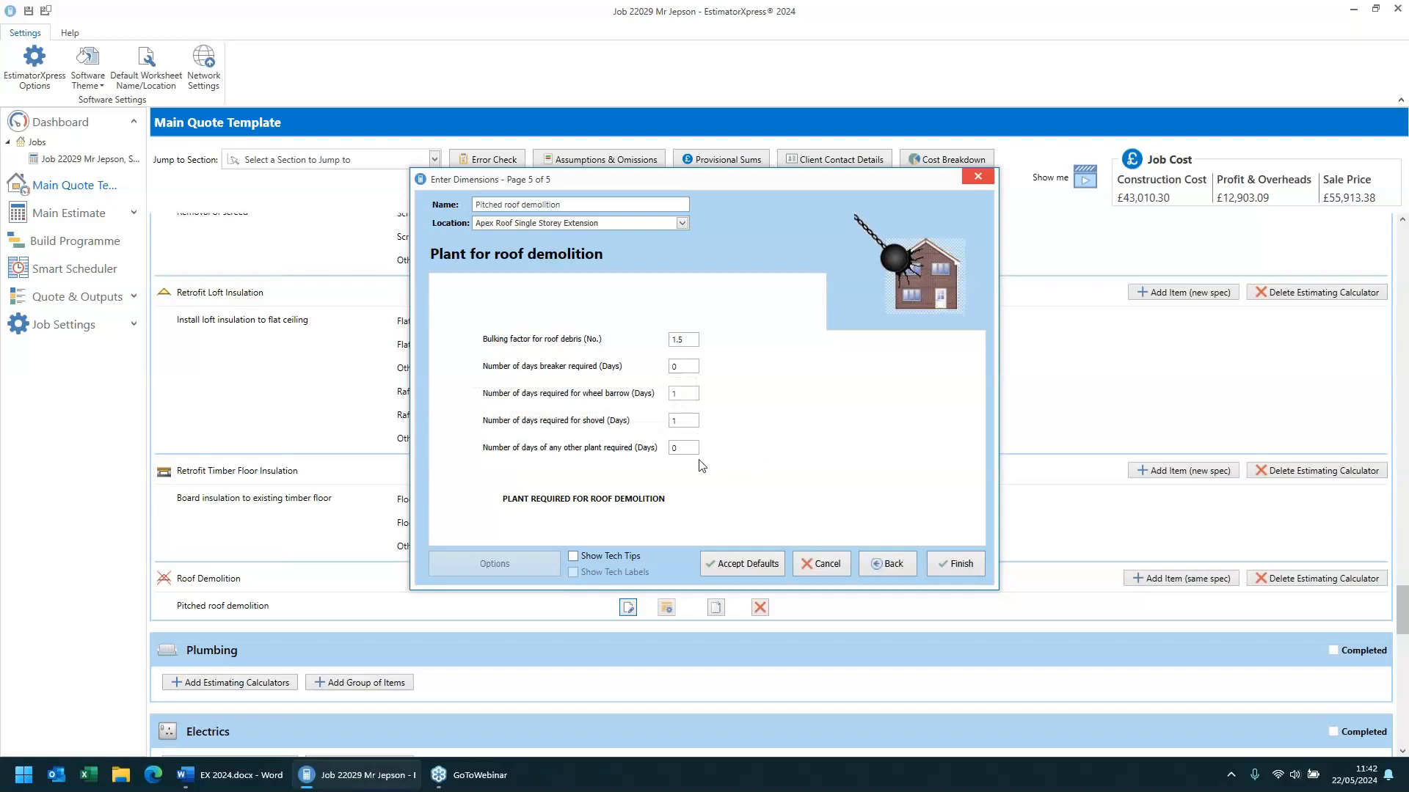
left_click(967, 566)
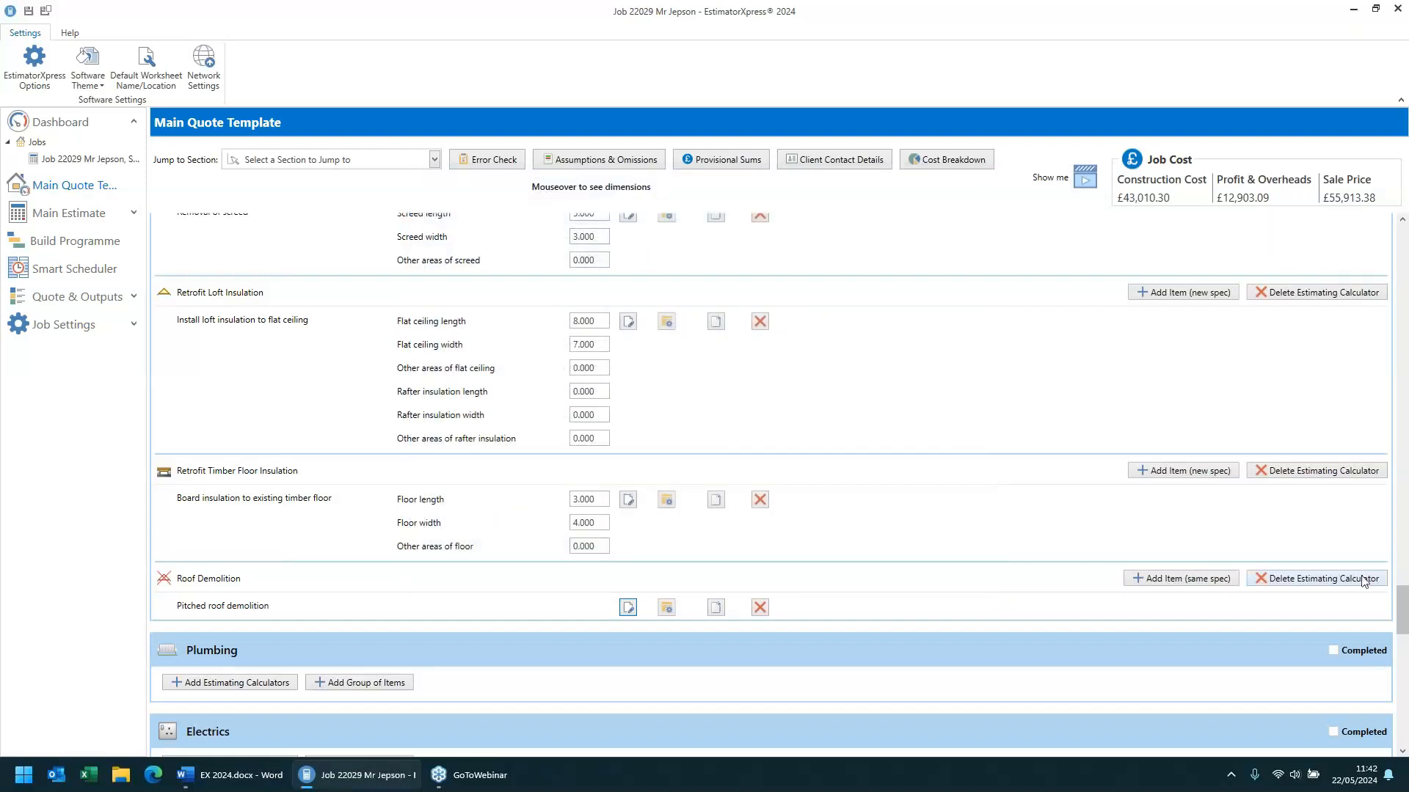
- Open the typical 2 zone fire alarm system dimensions, view the power supply details, return to components and finish
left_click_drag(1402, 603, 1404, 637)
left_click_drag(1403, 638, 1403, 640)
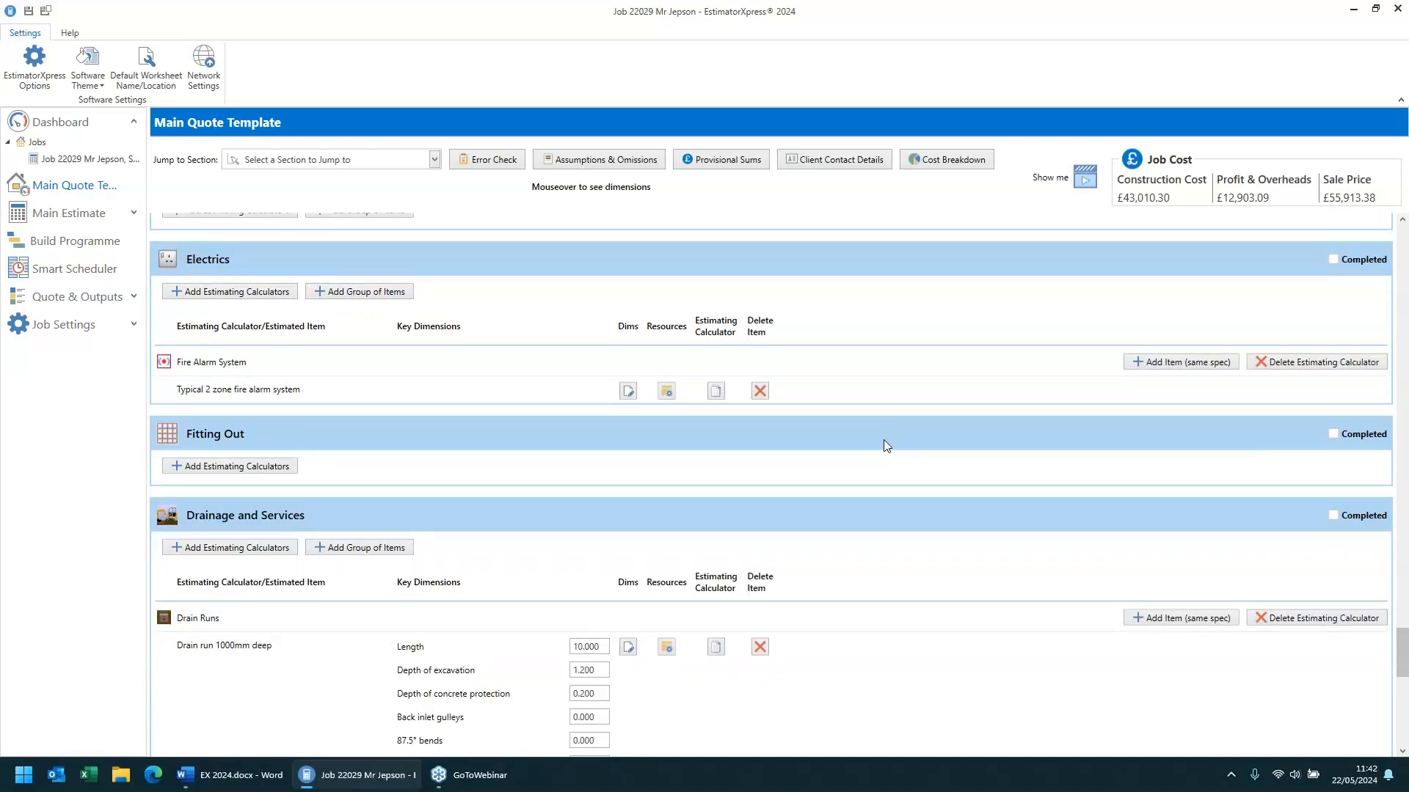
left_click(627, 391)
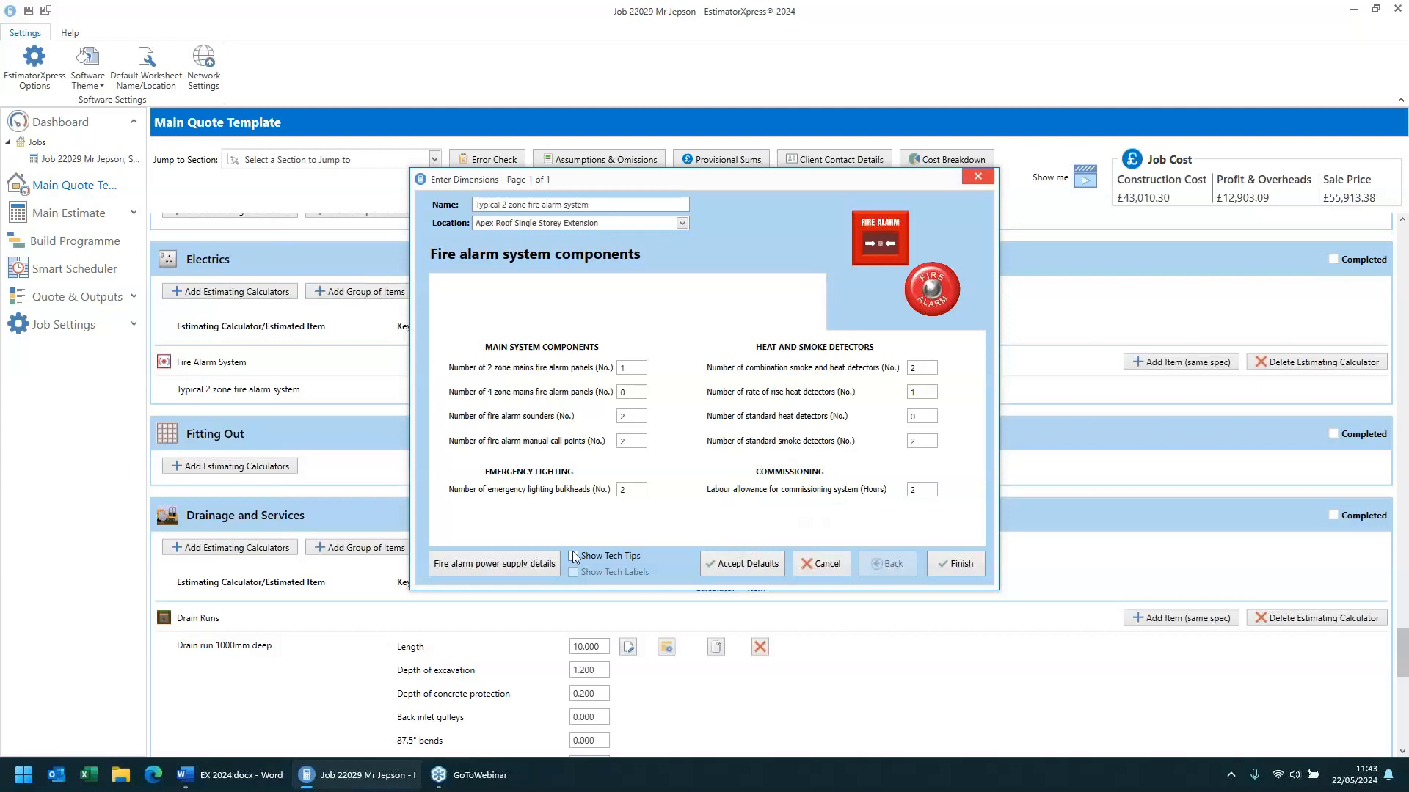
left_click(507, 564)
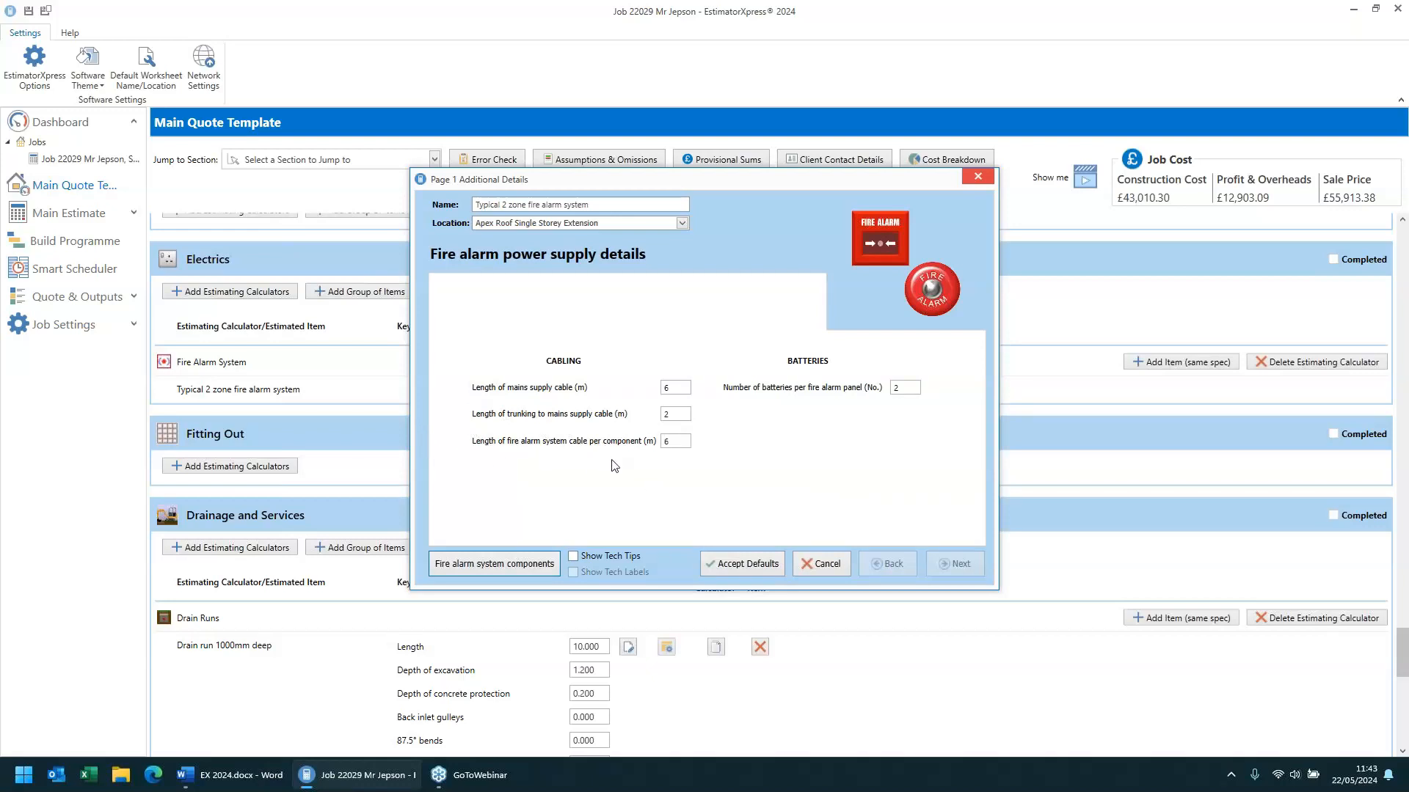
left_click(501, 562)
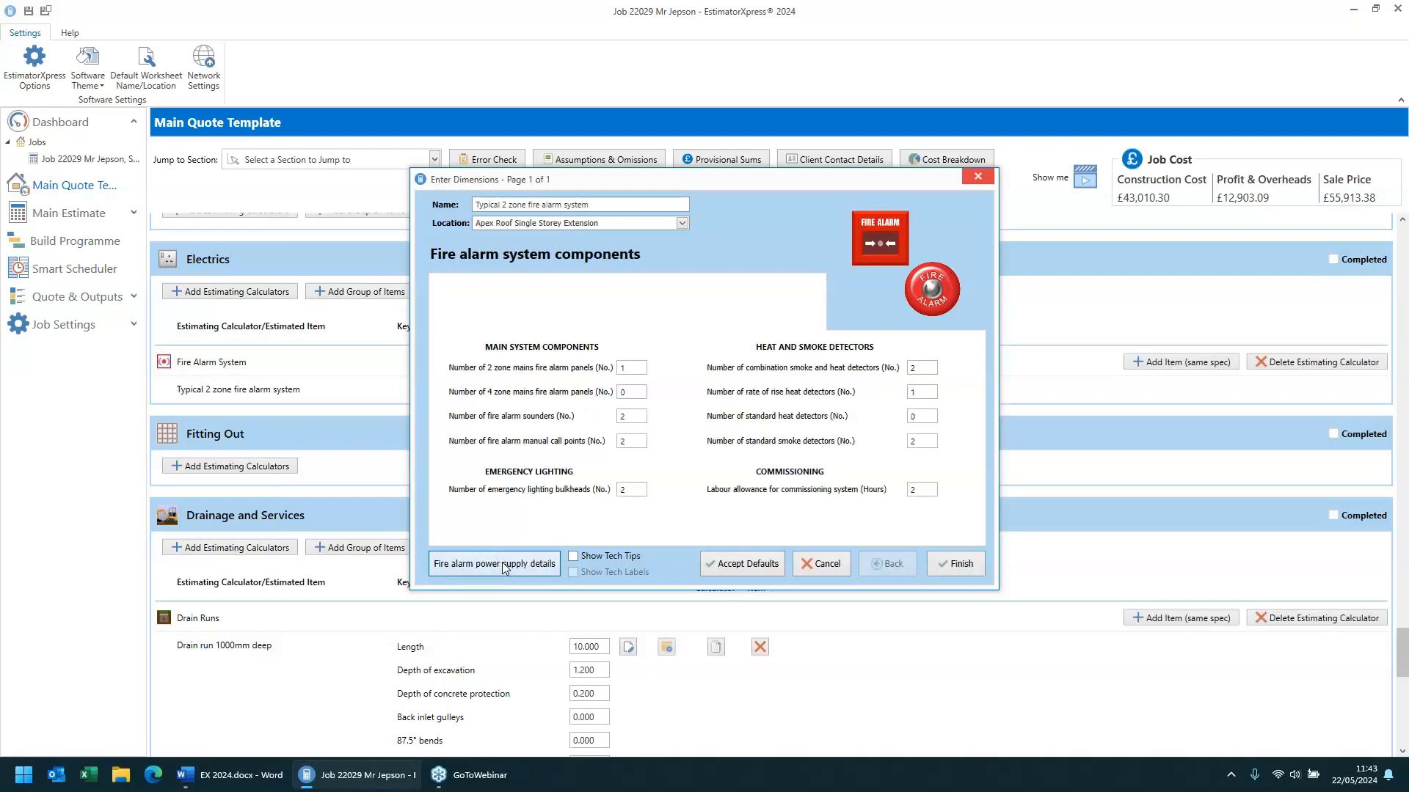
left_click(947, 564)
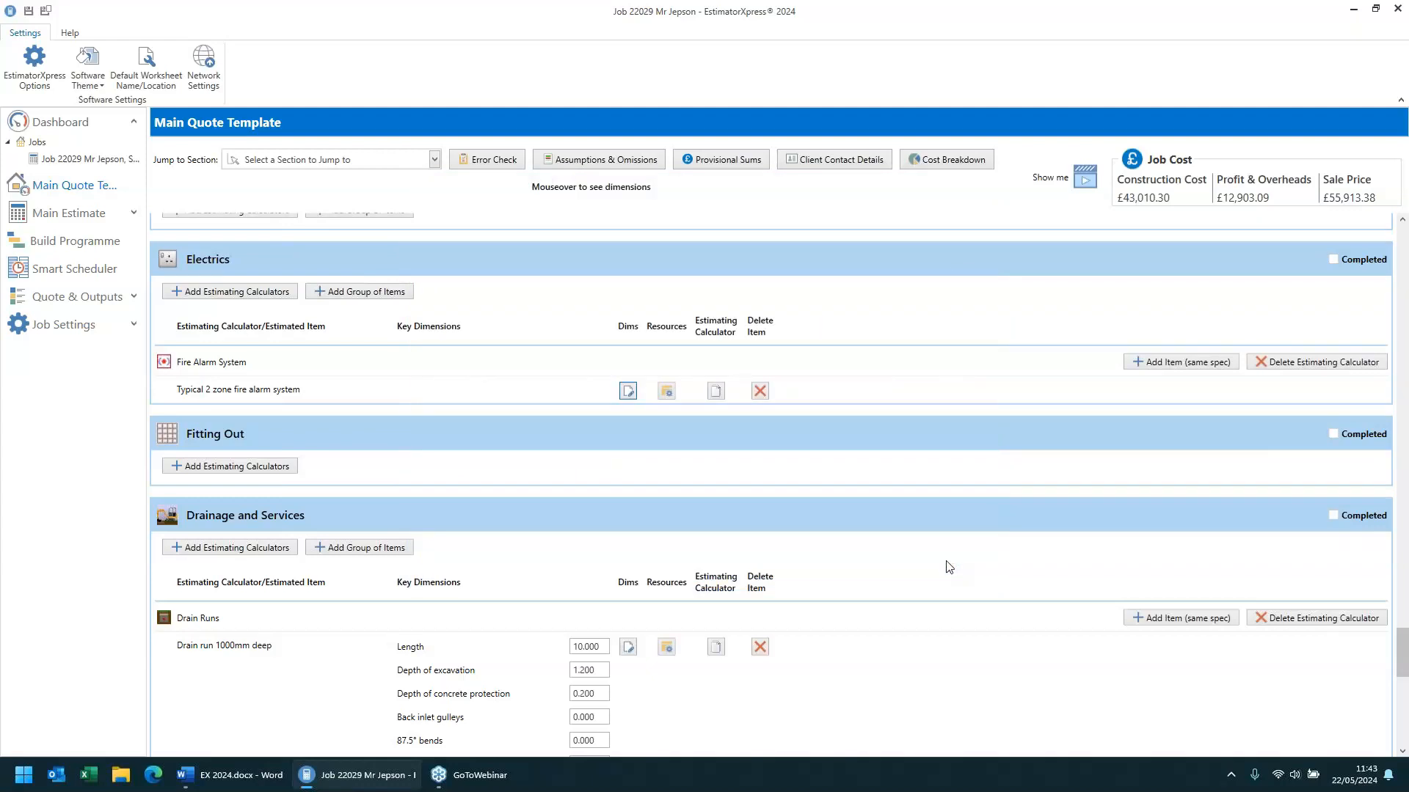
- Open the drain run 1000mm deep dimensions wizard to review drainage details, then cancel it
scroll(949, 567, "up", 1)
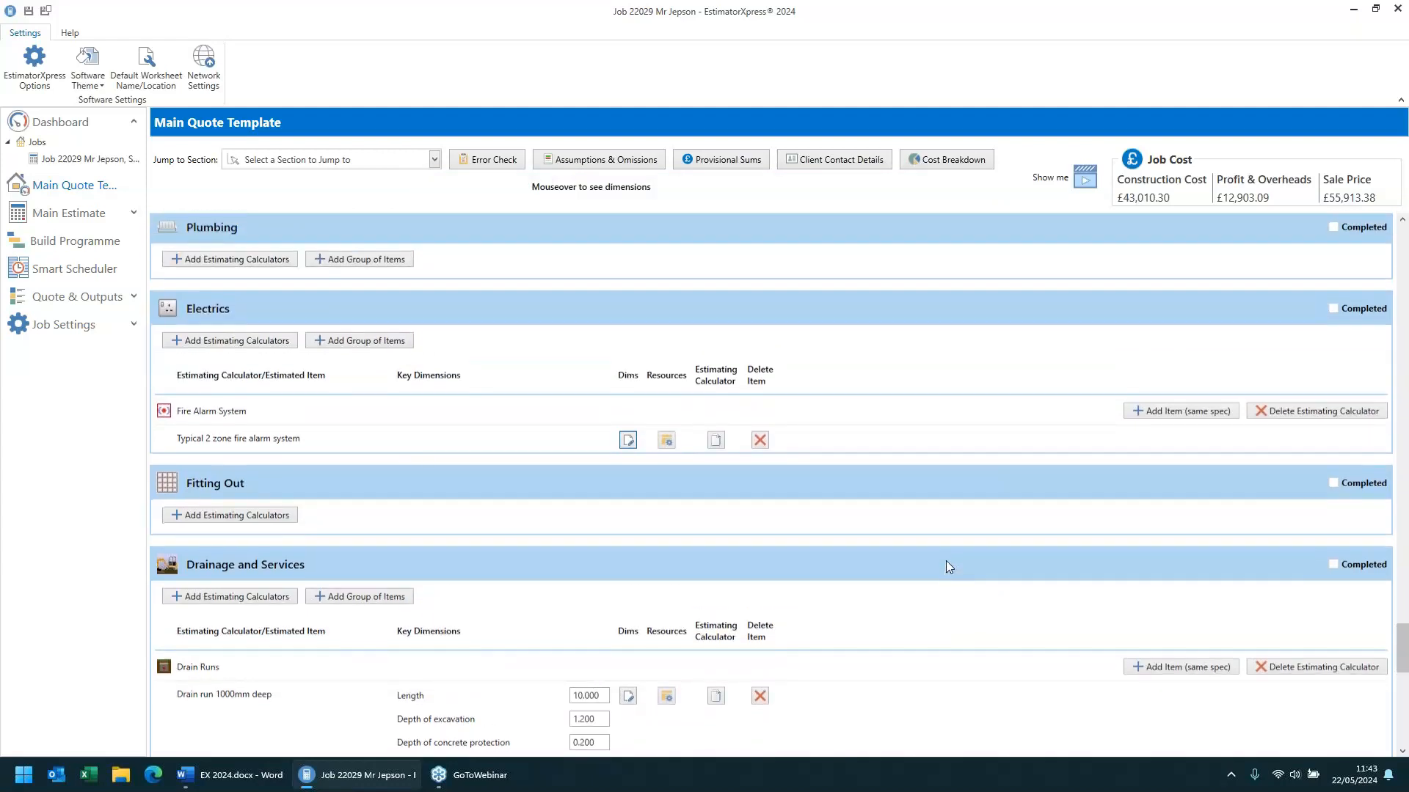
scroll(949, 567, "down", 4)
scroll(949, 567, "down", 3)
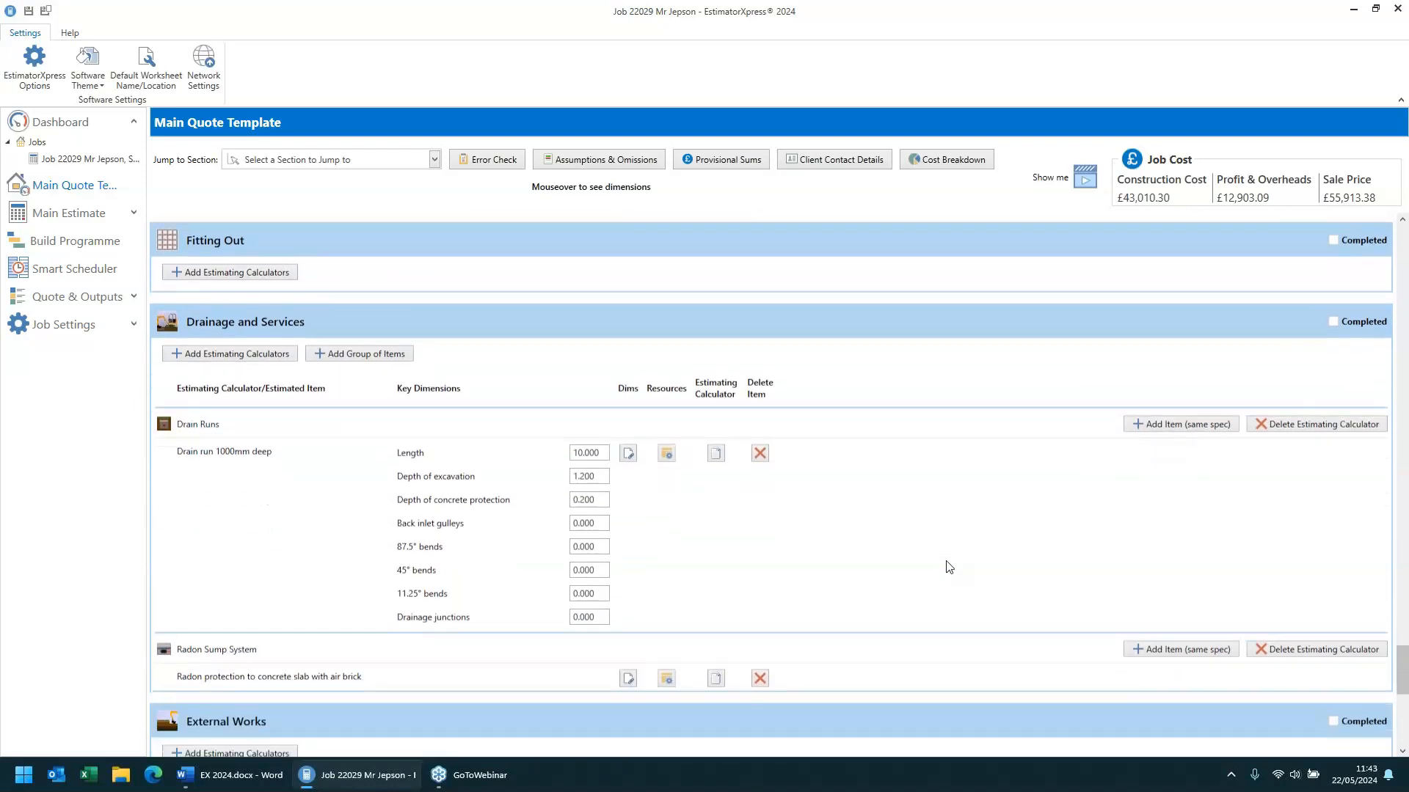
scroll(949, 567, "down", 1)
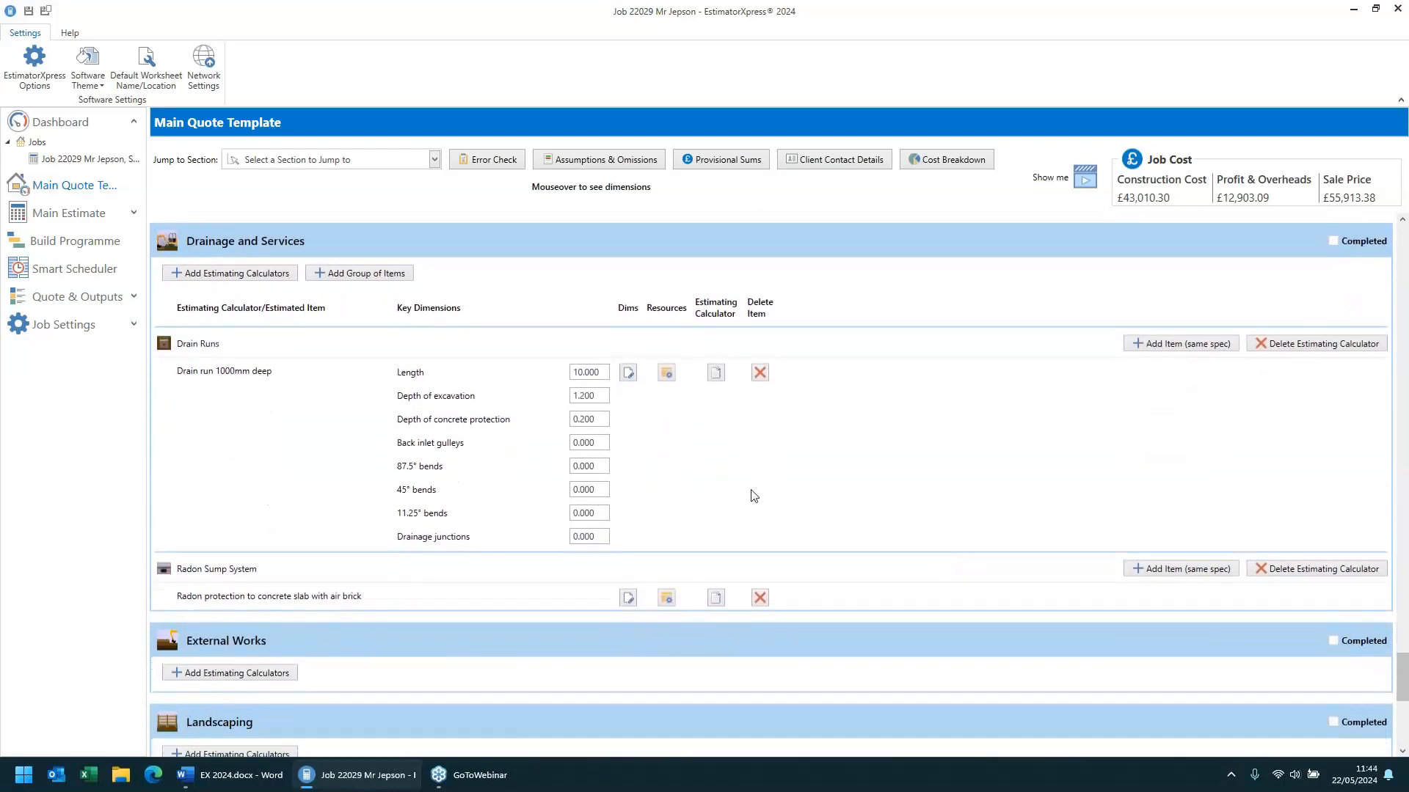
left_click(625, 373)
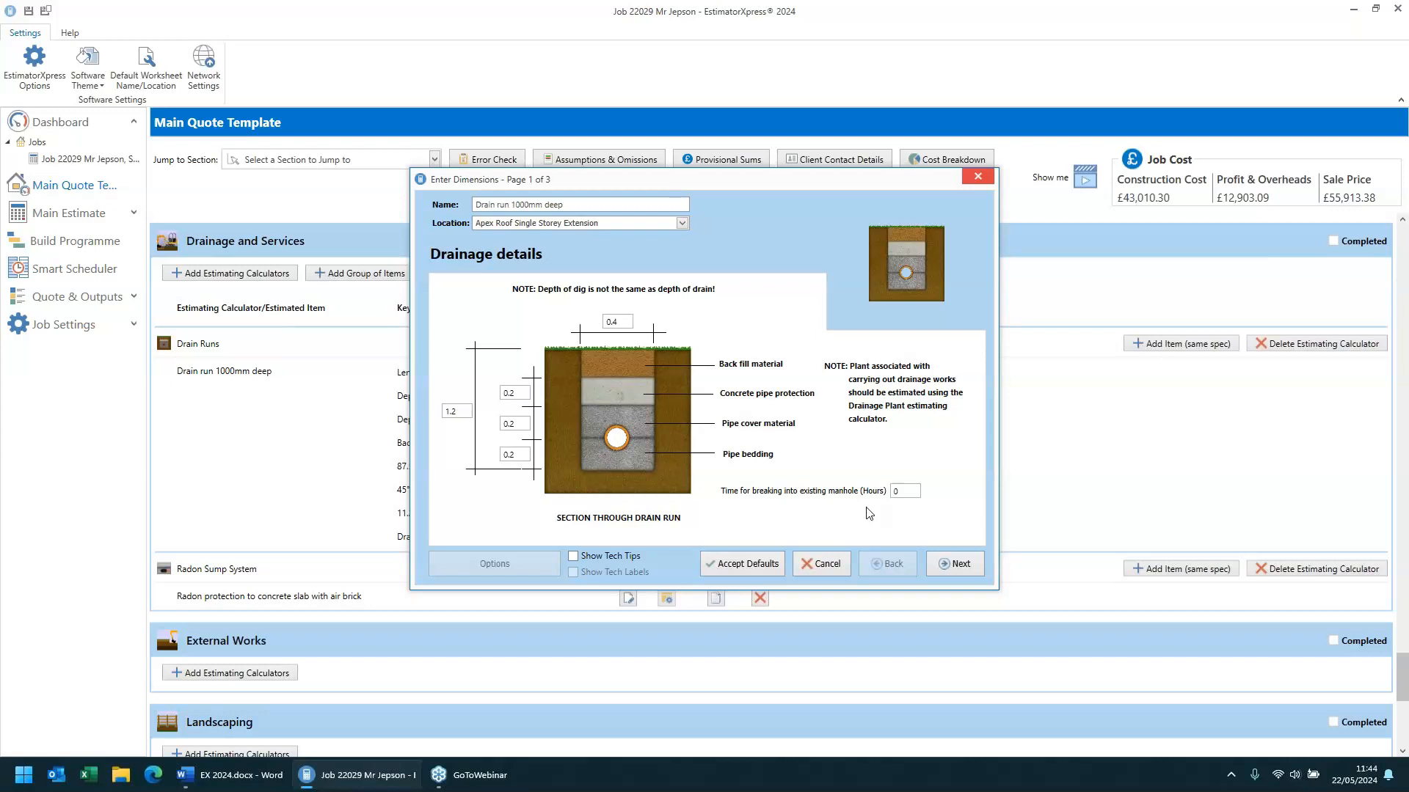
left_click(818, 565)
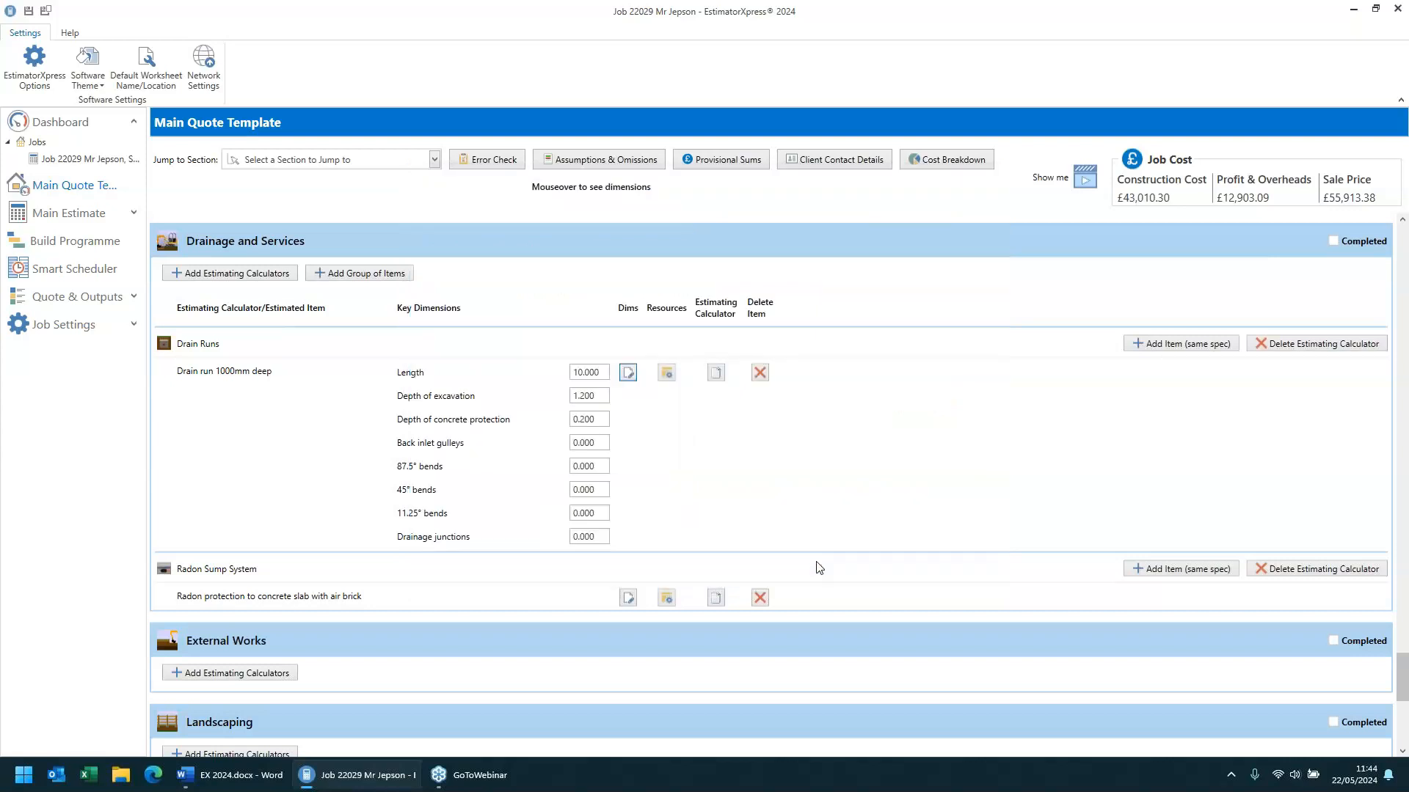
- Open the radon protection to concrete slab dimensions and accept the default radon sump values
scroll(819, 567, "down", 4)
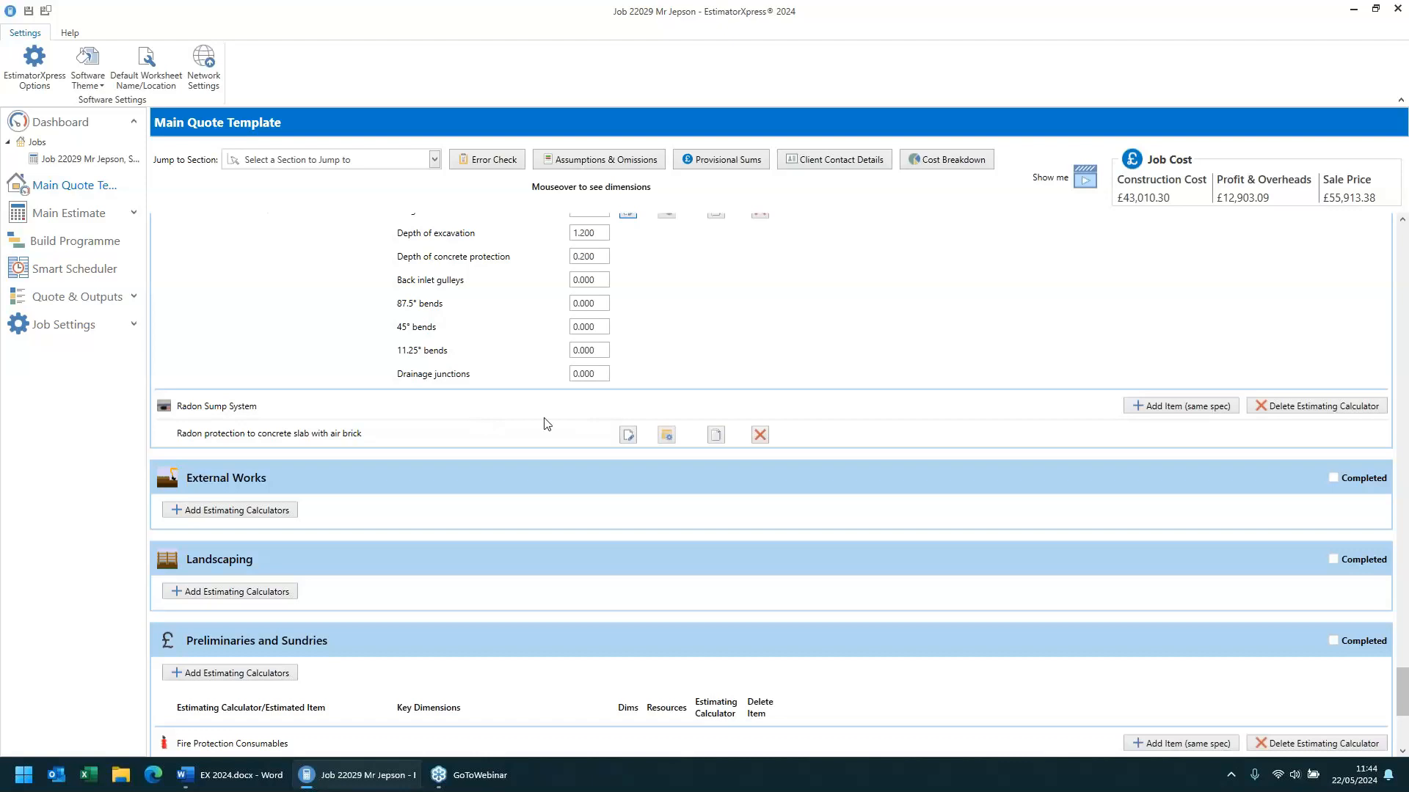
left_click(625, 436)
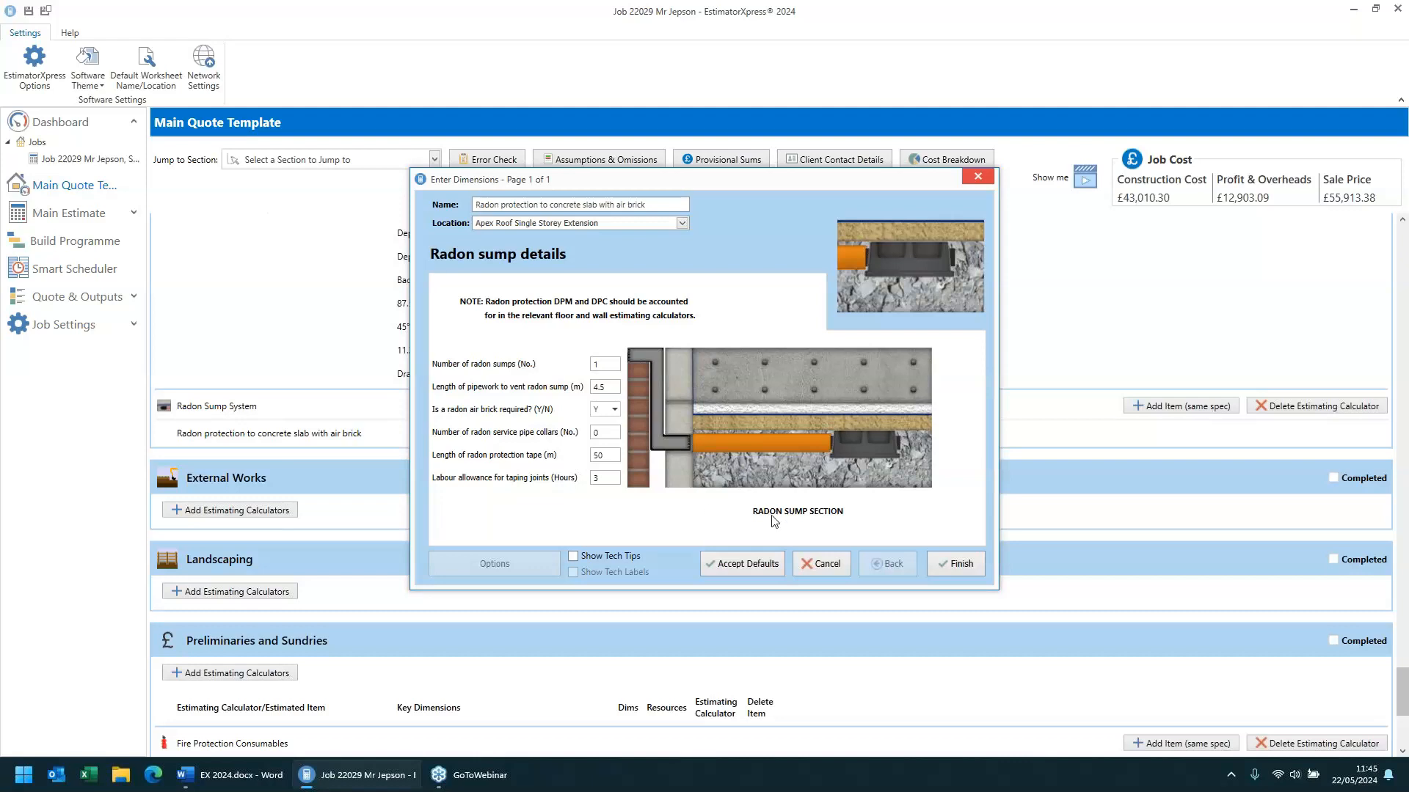
left_click(755, 564)
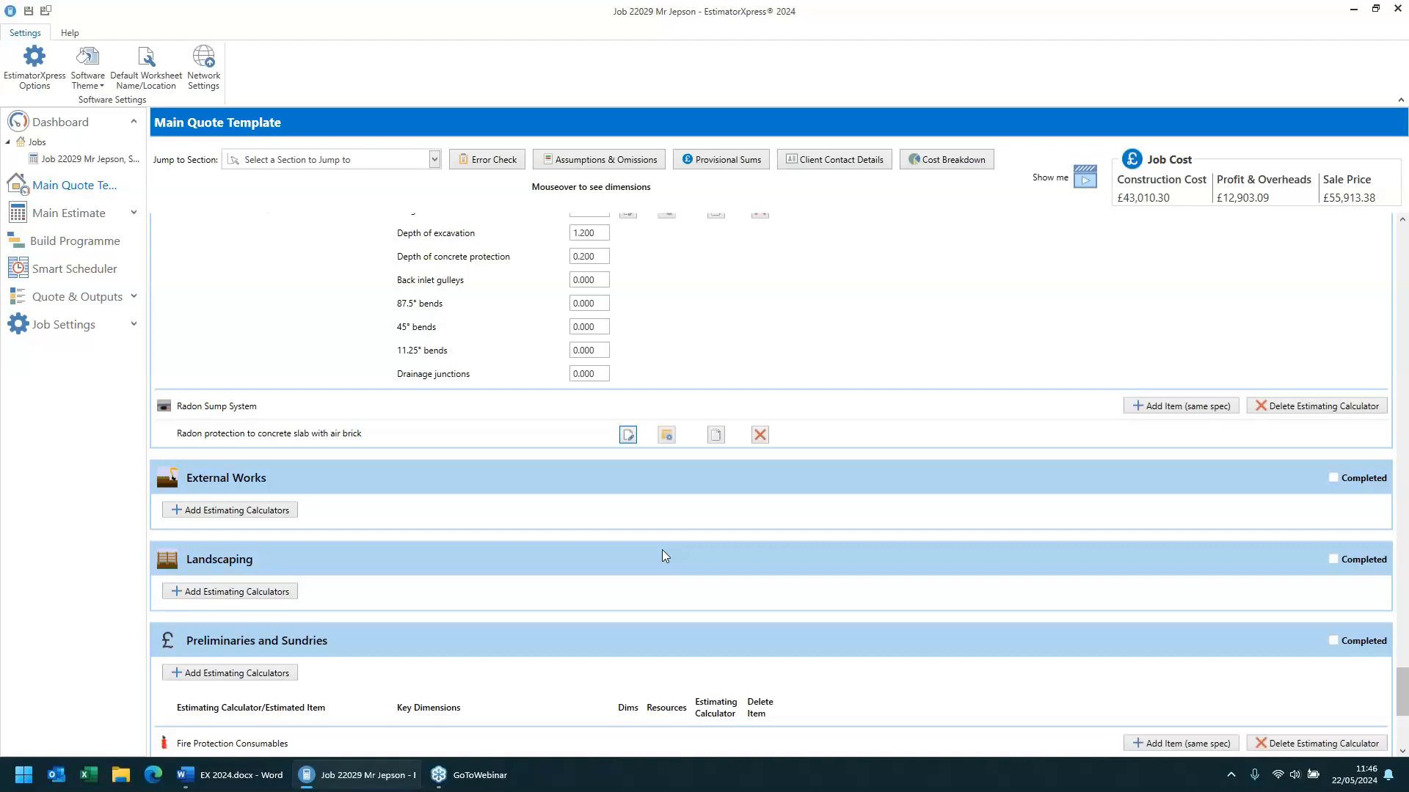
- Review the pitched roof demolition resources, switching to labour, plant, subcontract and sundry items, then close the wizard
scroll(662, 551, "down", 1)
scroll(662, 551, "up", 4)
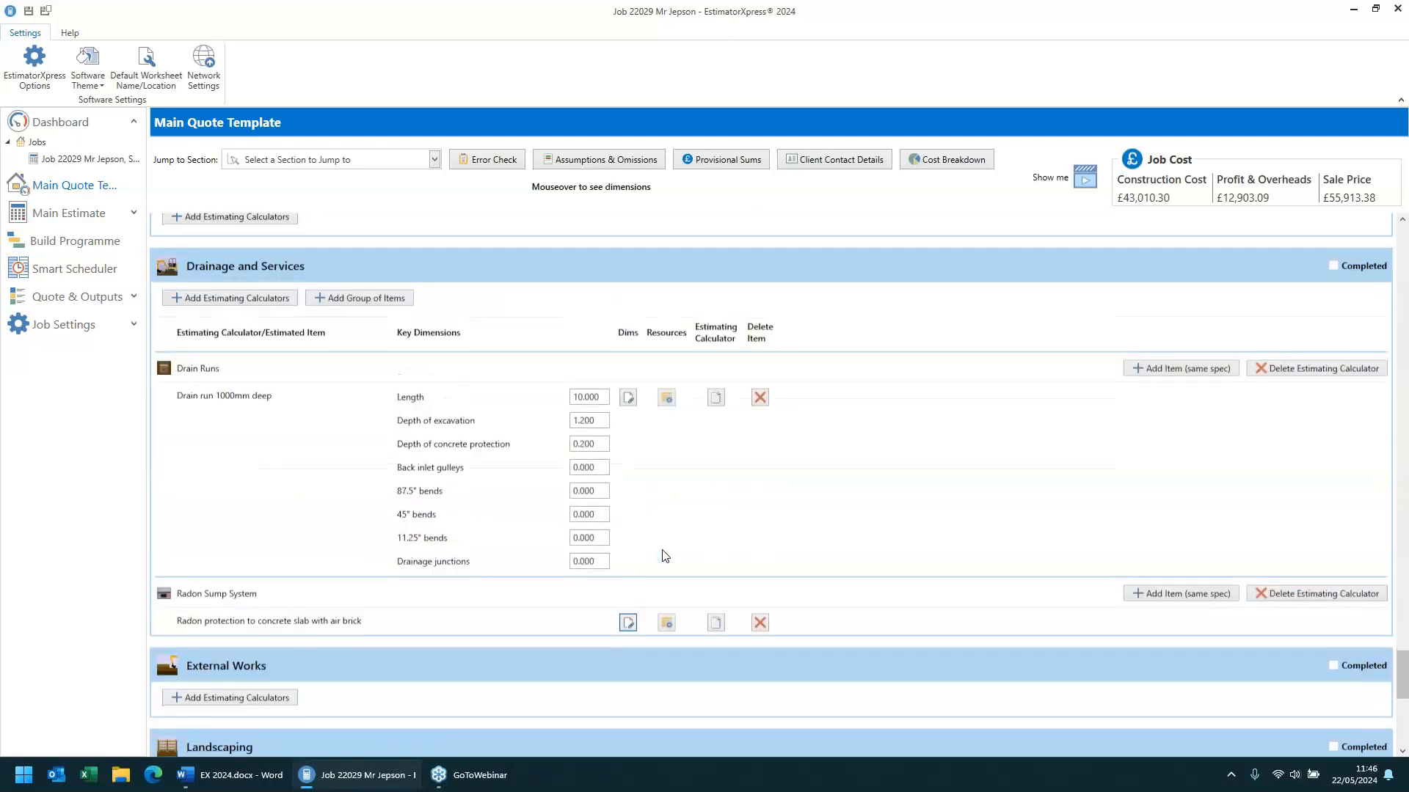
scroll(662, 555, "up", 5)
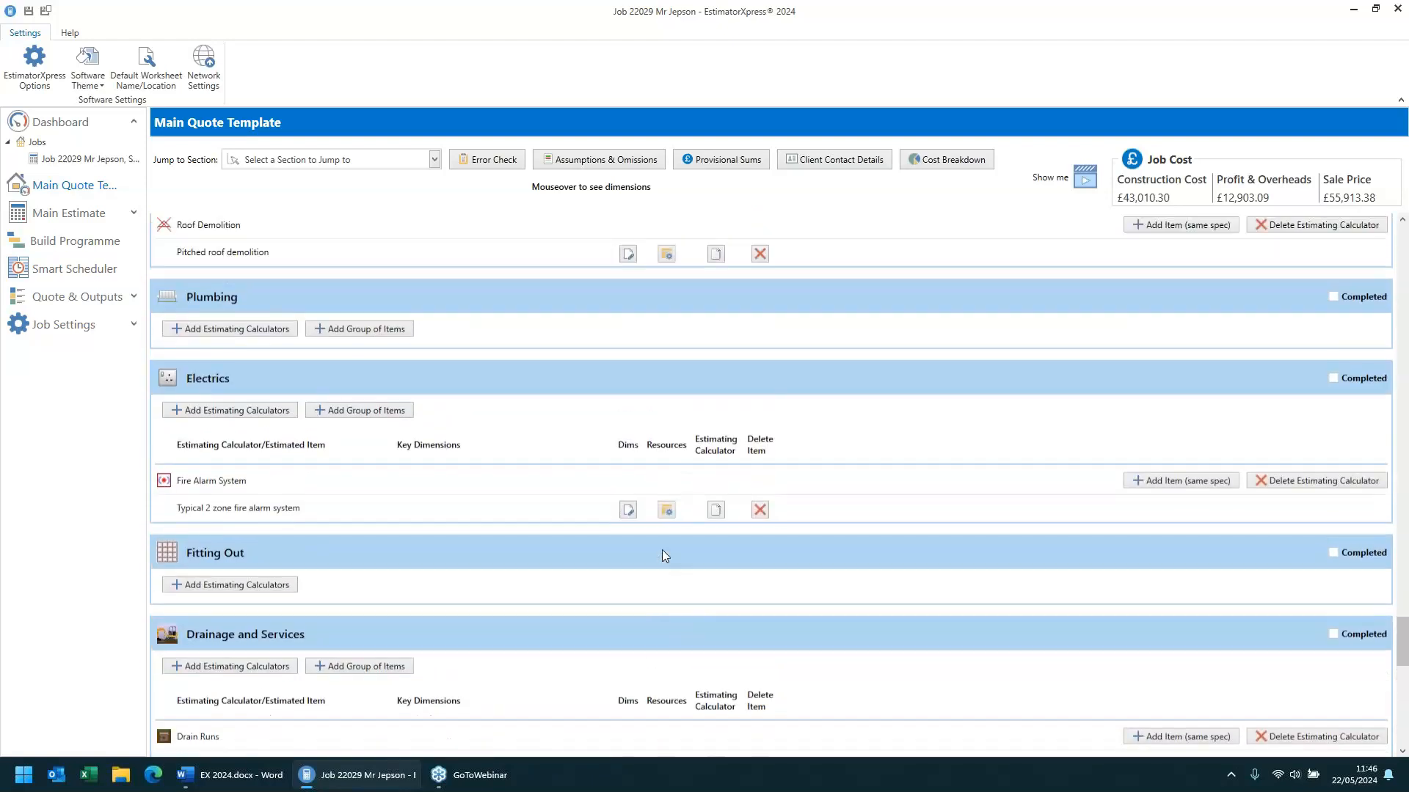
scroll(662, 549, "up", 3)
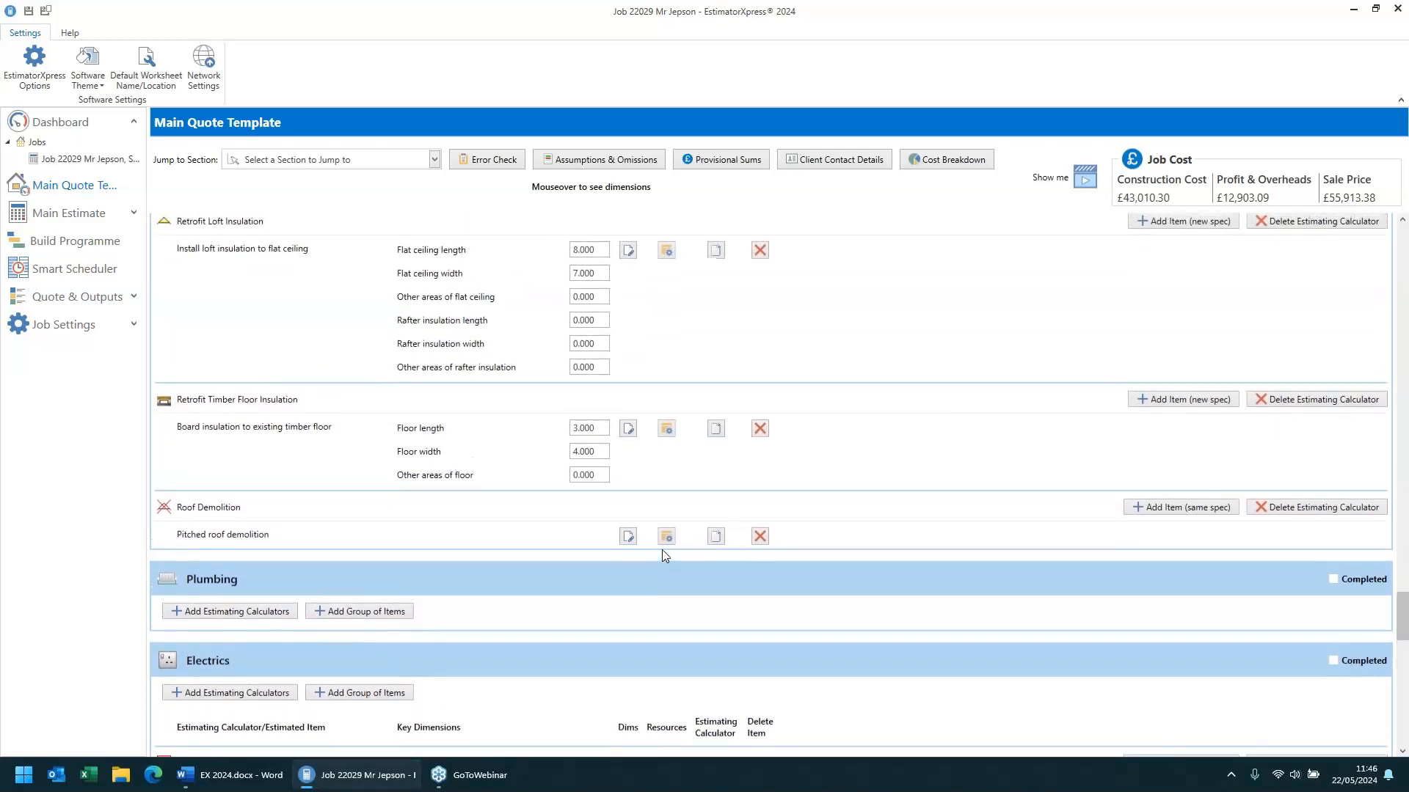
scroll(665, 556, "up", 1)
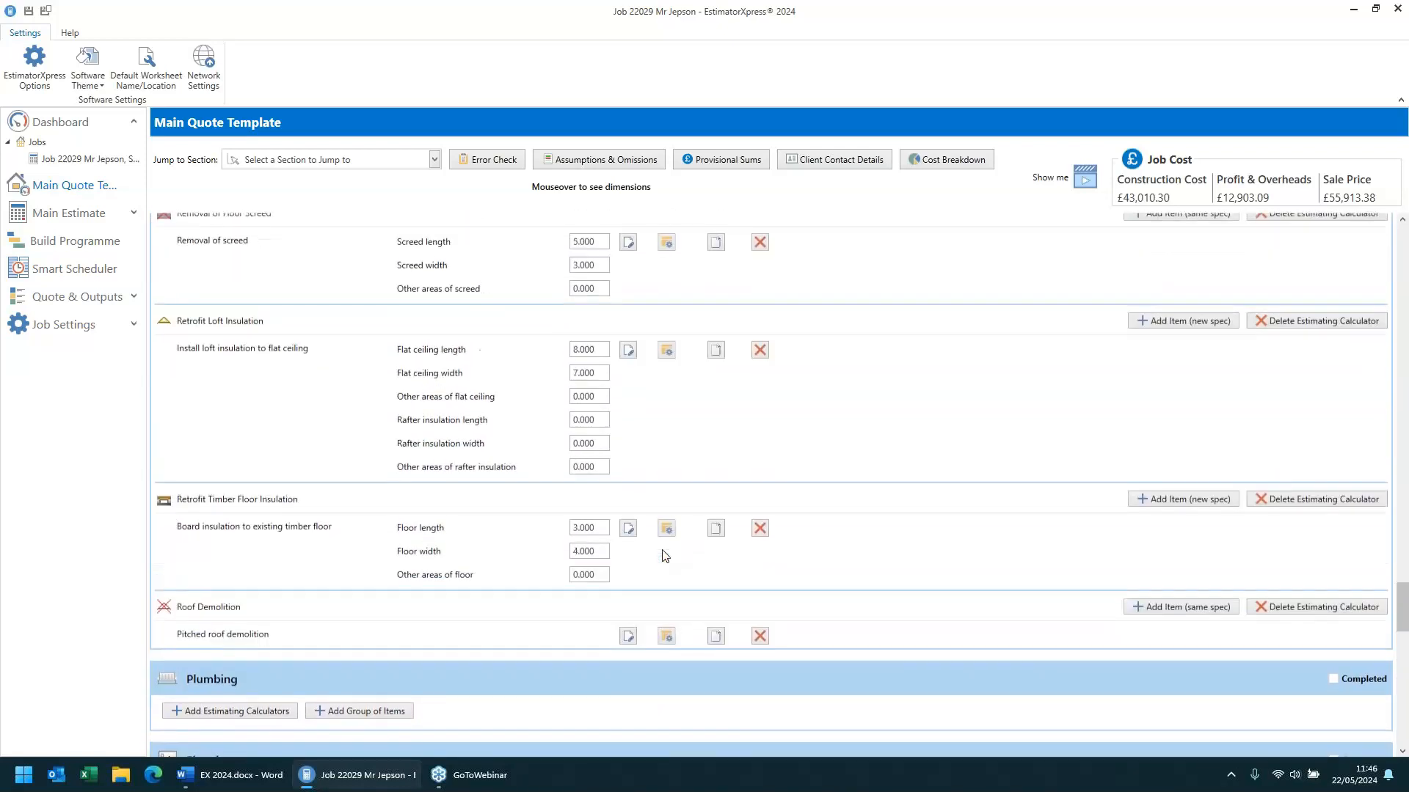
scroll(665, 556, "down", 1)
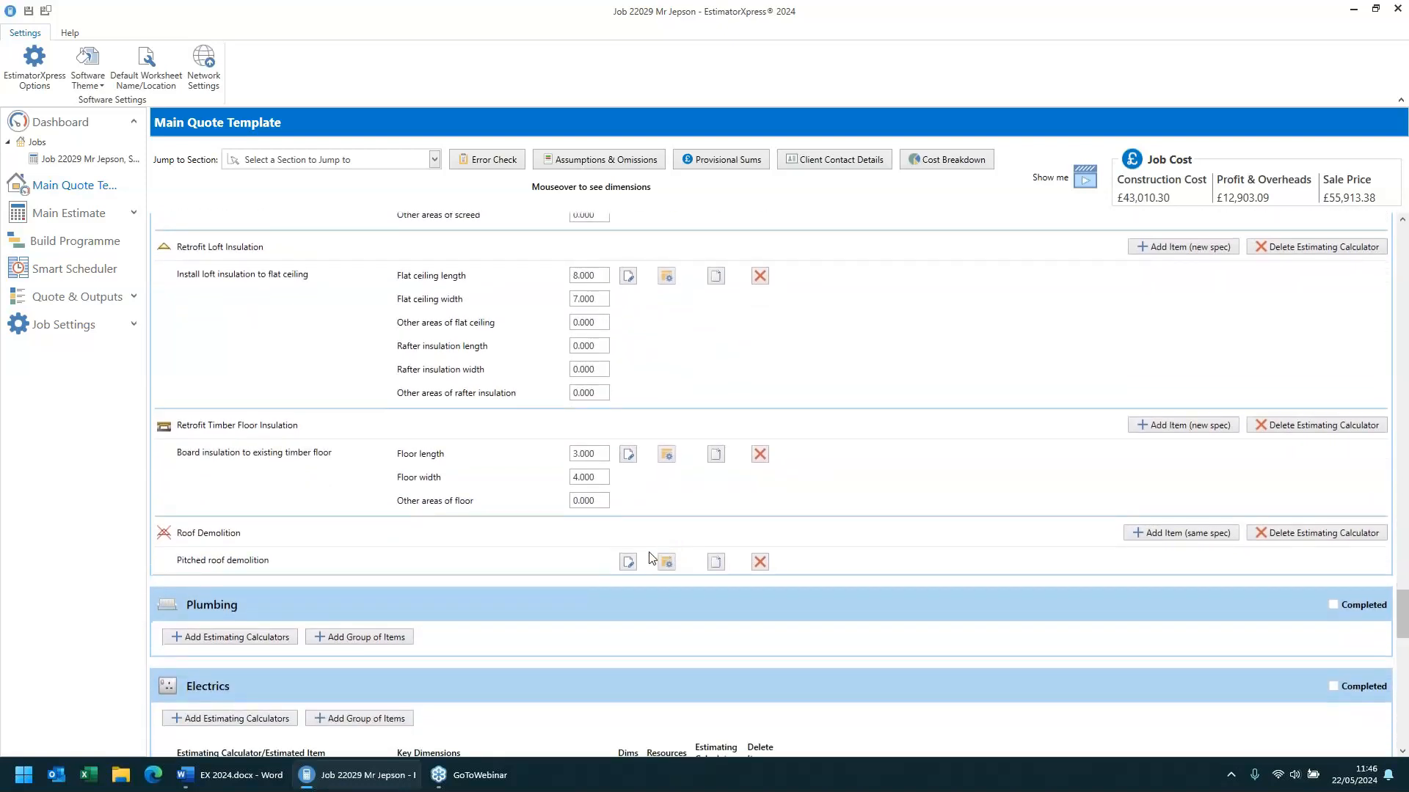
left_click(665, 561)
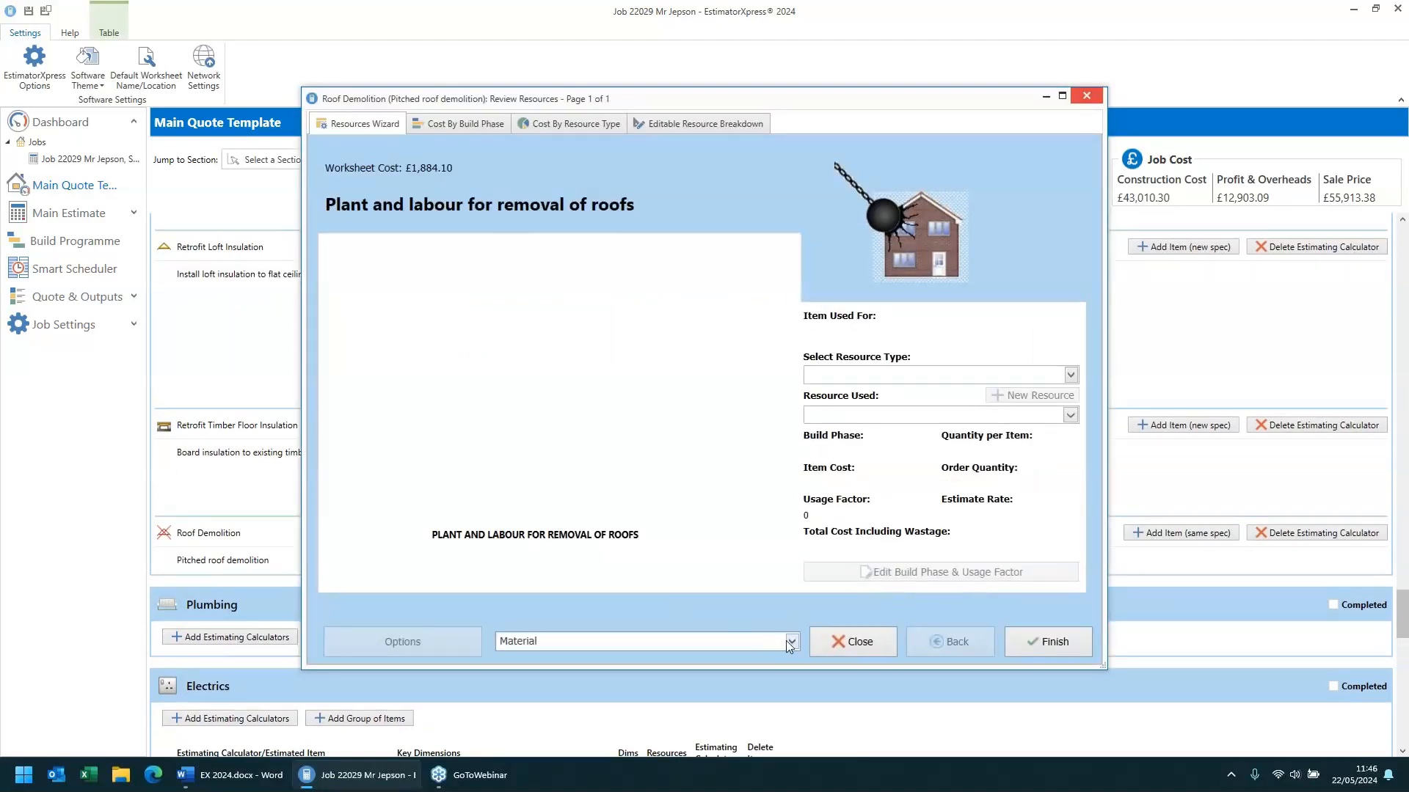
left_click(786, 641)
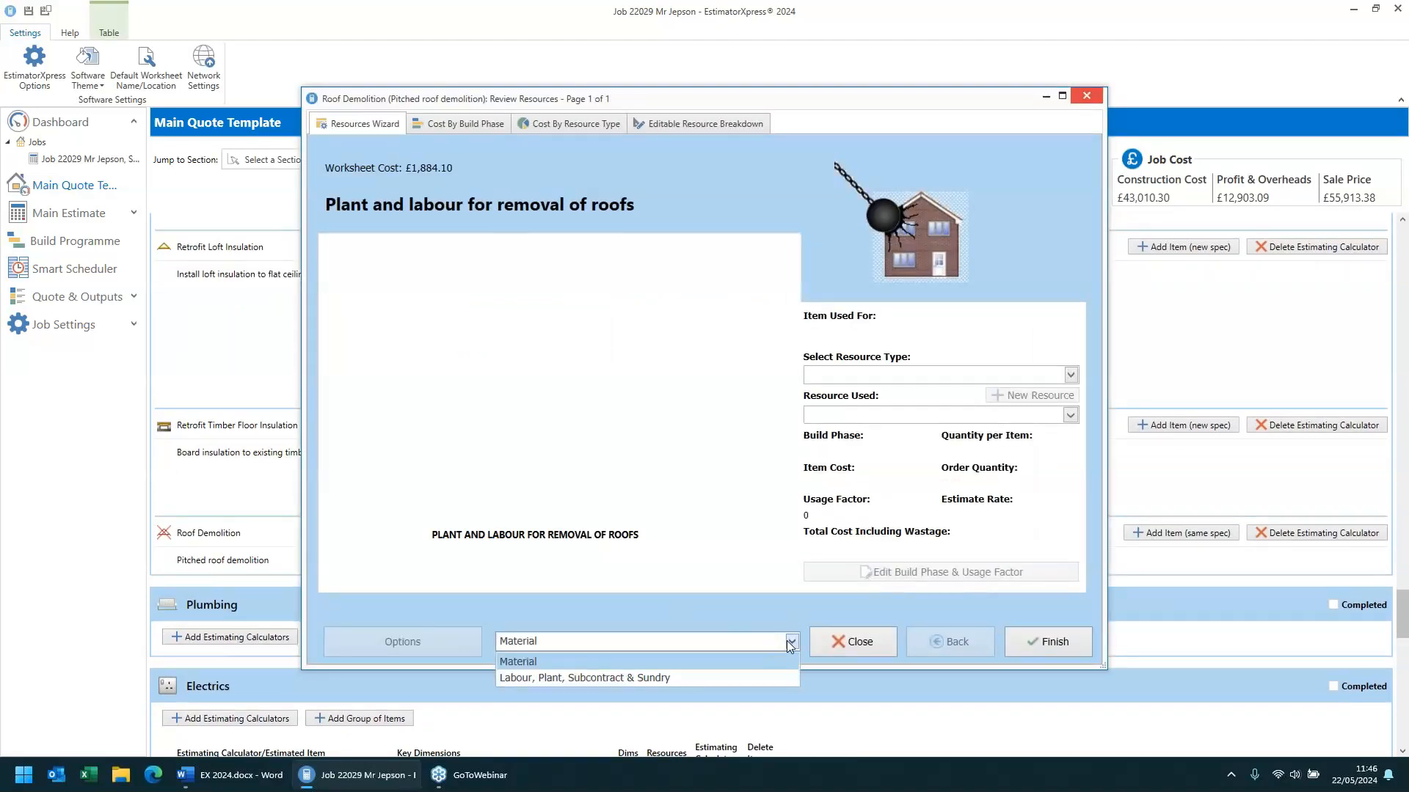
left_click(759, 674)
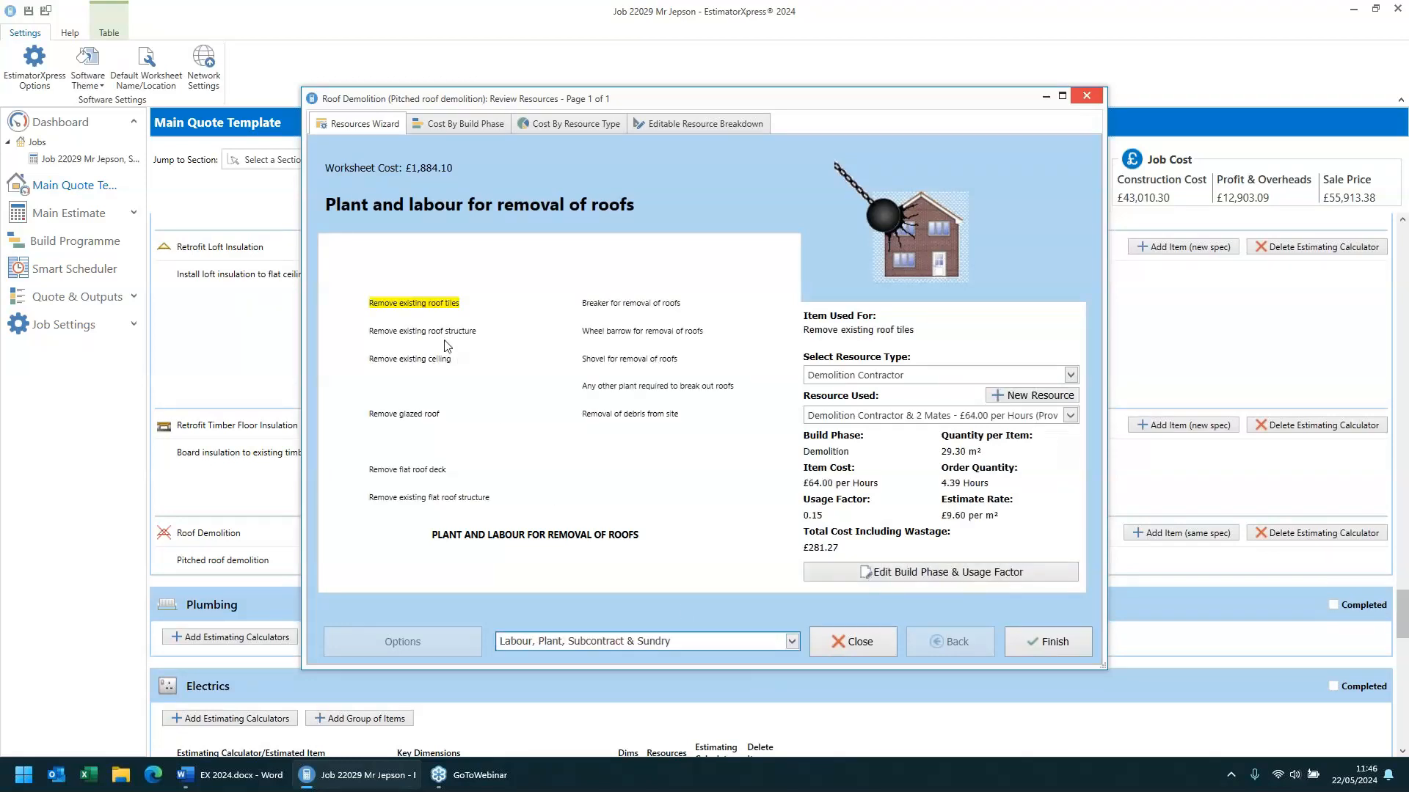
left_click(861, 640)
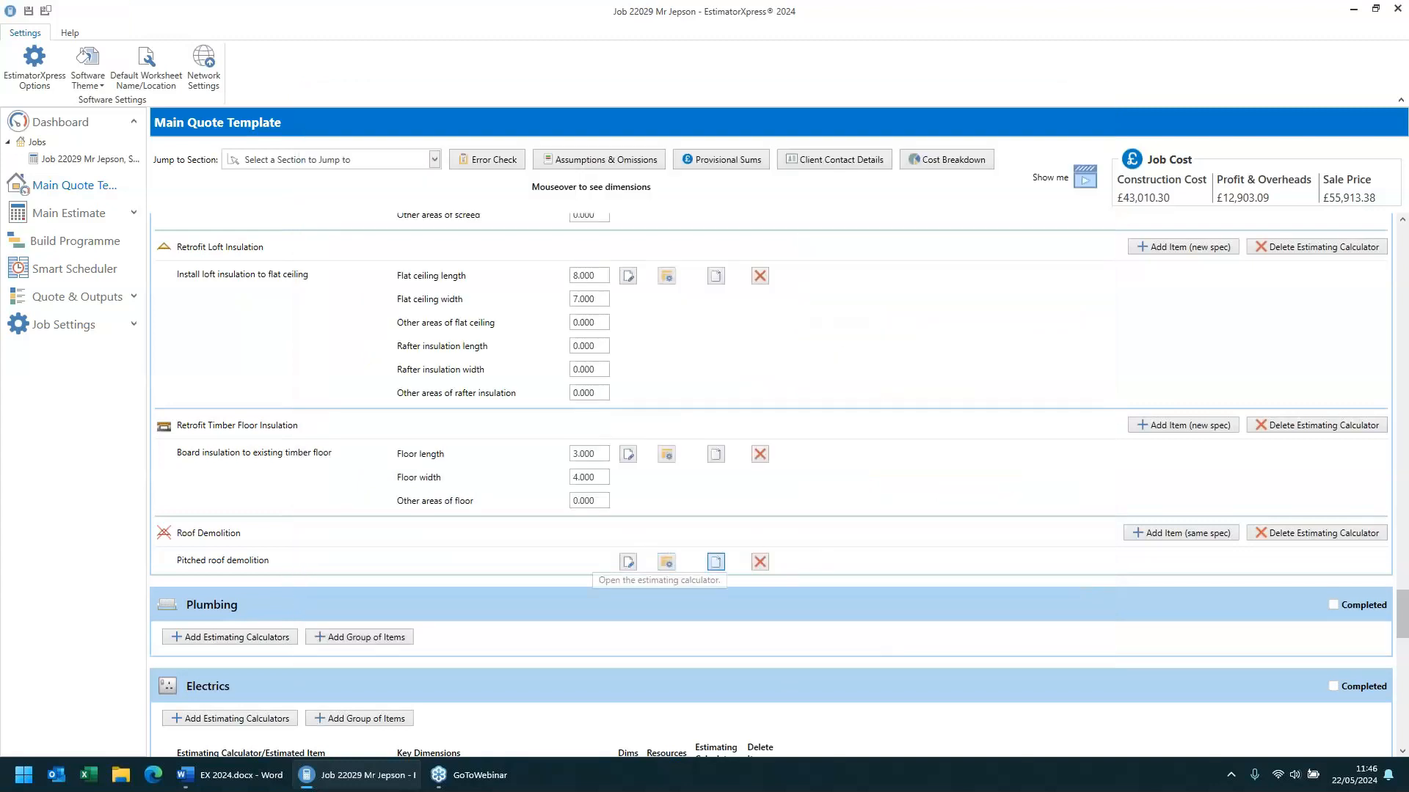
- Open the roof demolition estimating calculator, inspect the calculated resources including removal of debris, and close it
left_click(715, 562)
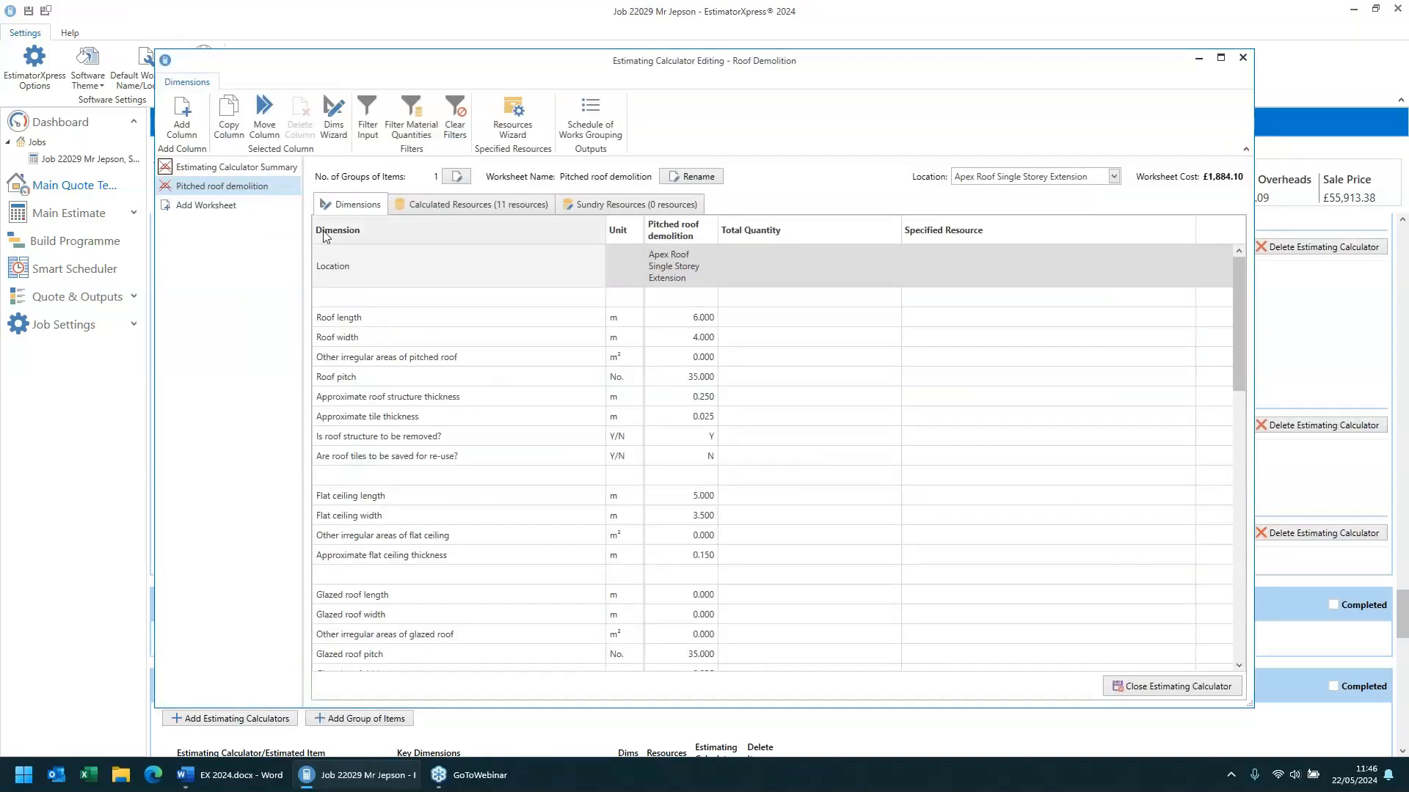
left_click(443, 206)
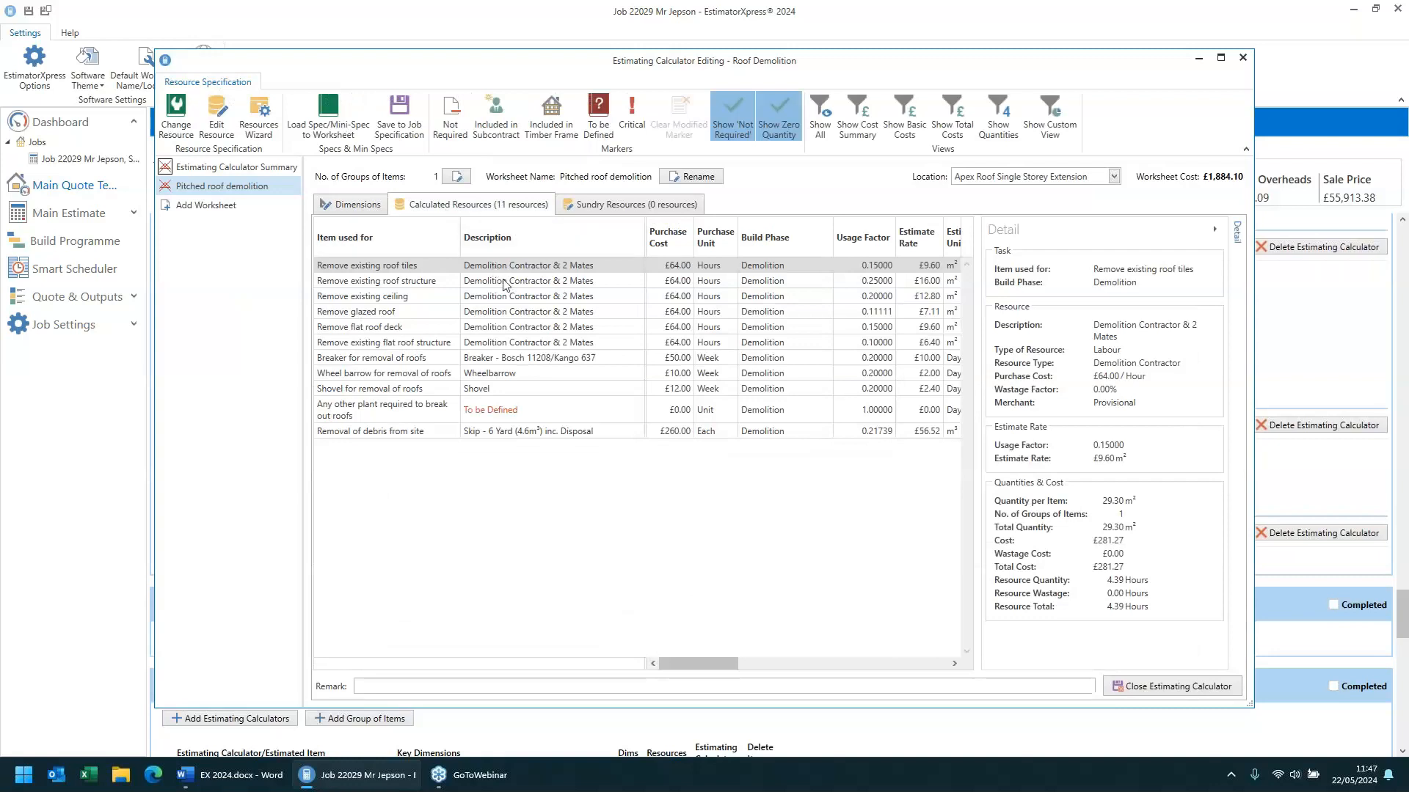
left_click(526, 432)
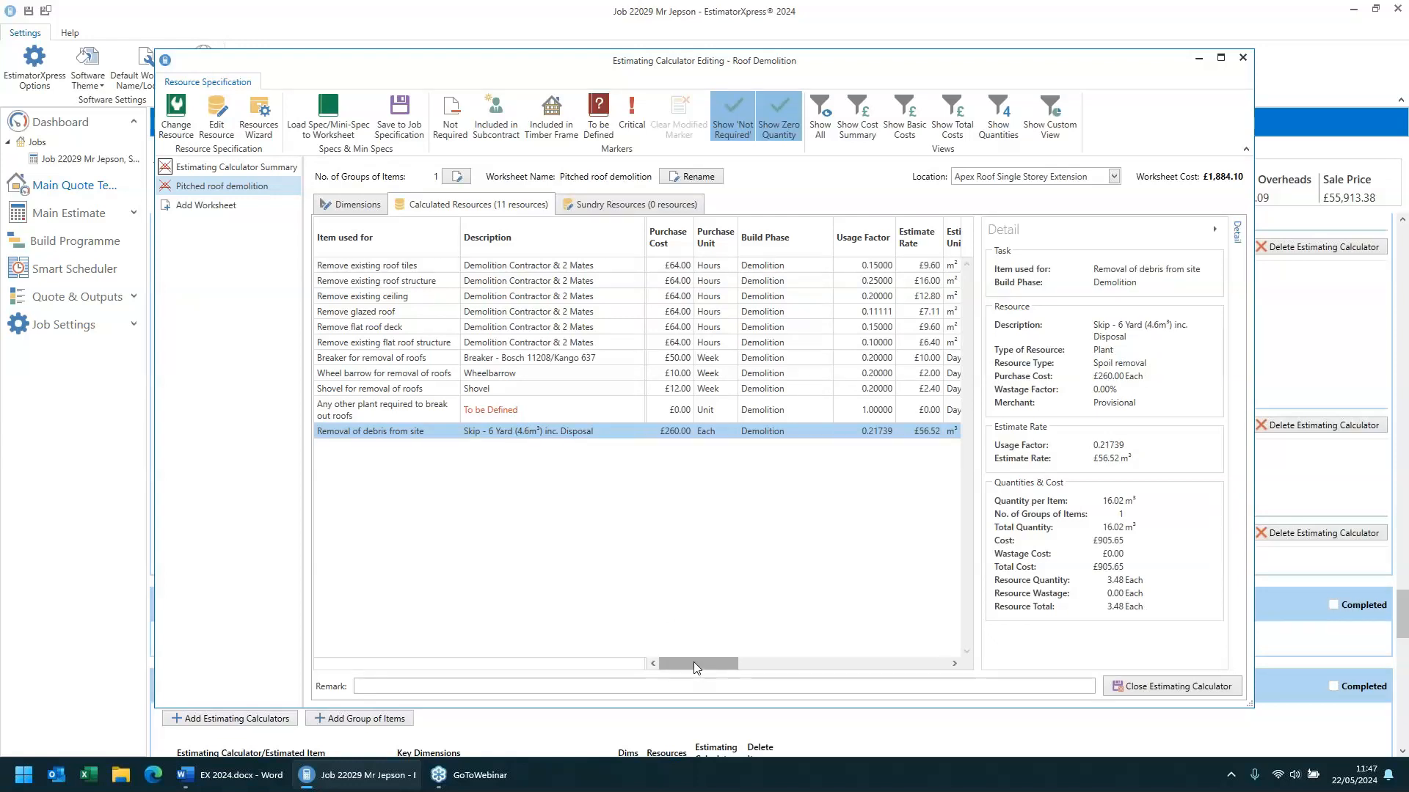
left_click_drag(696, 665, 862, 669)
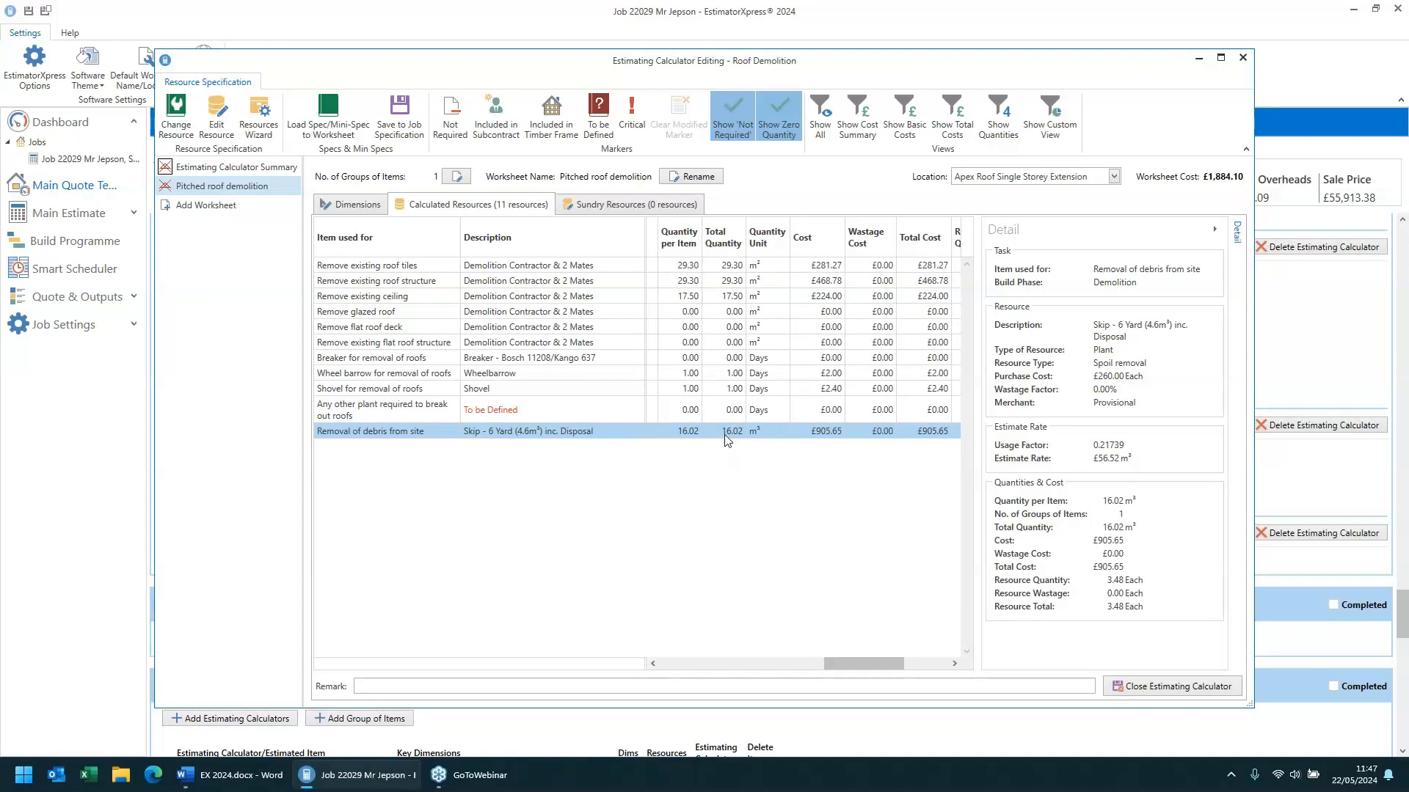
left_click(1125, 690)
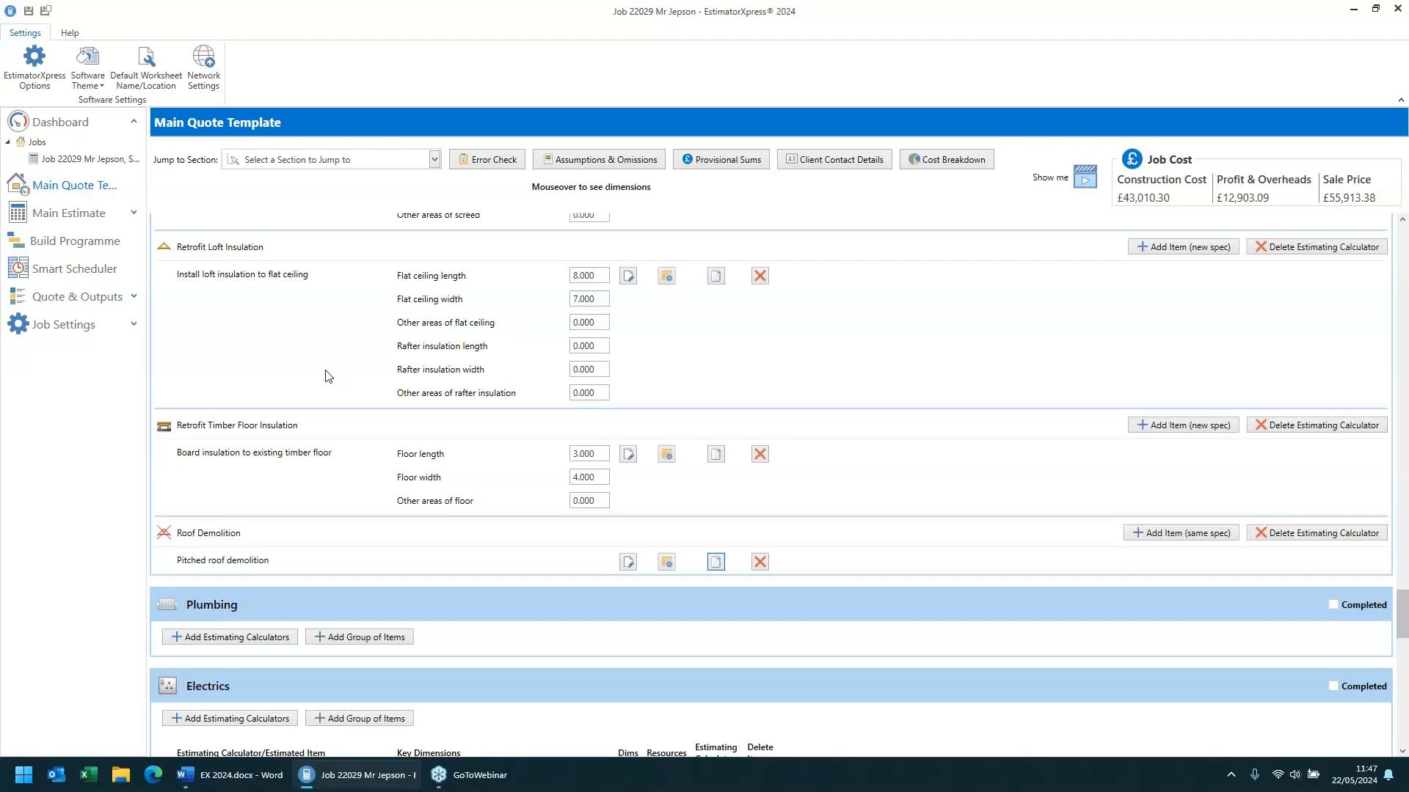
scroll(328, 376, "down", 3)
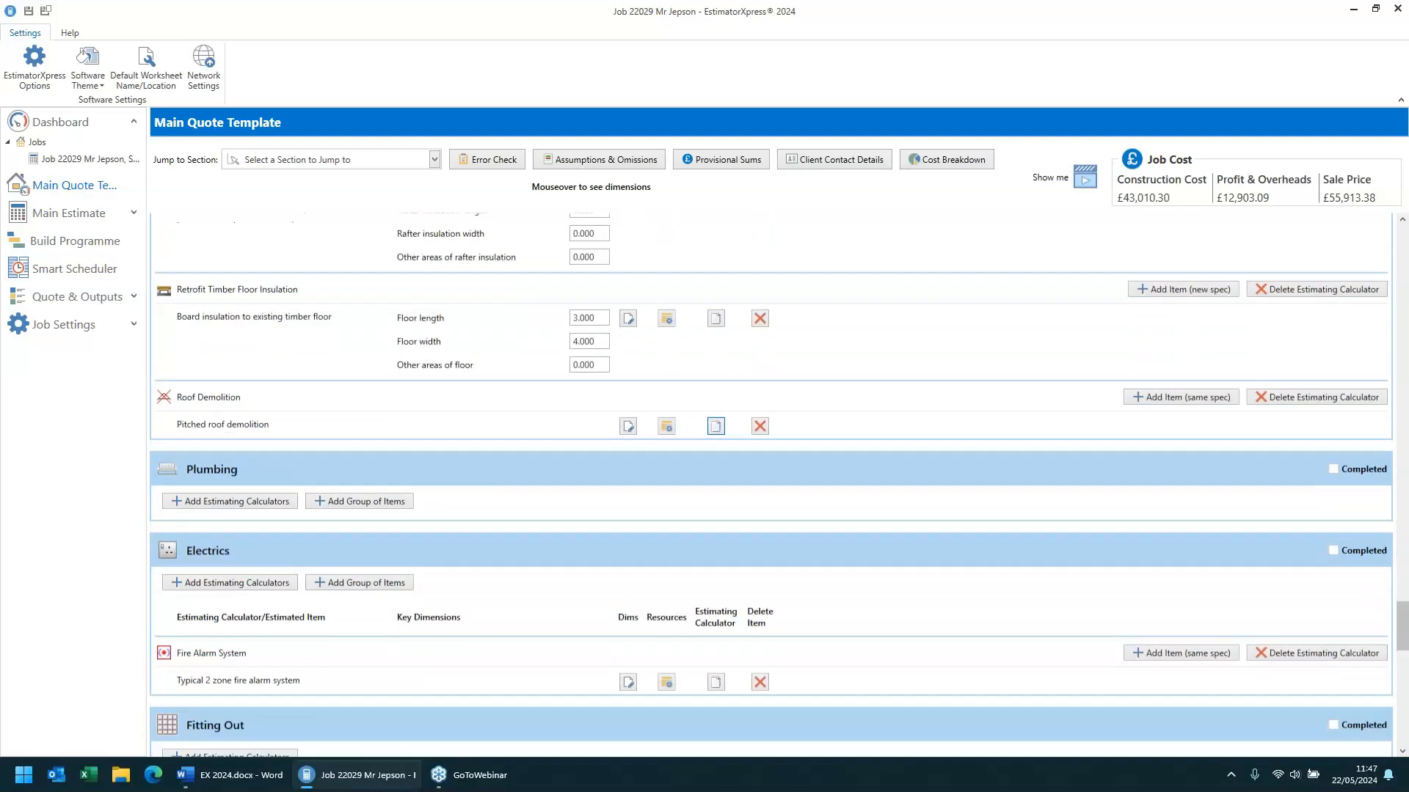
scroll(771, 484, "down", 3)
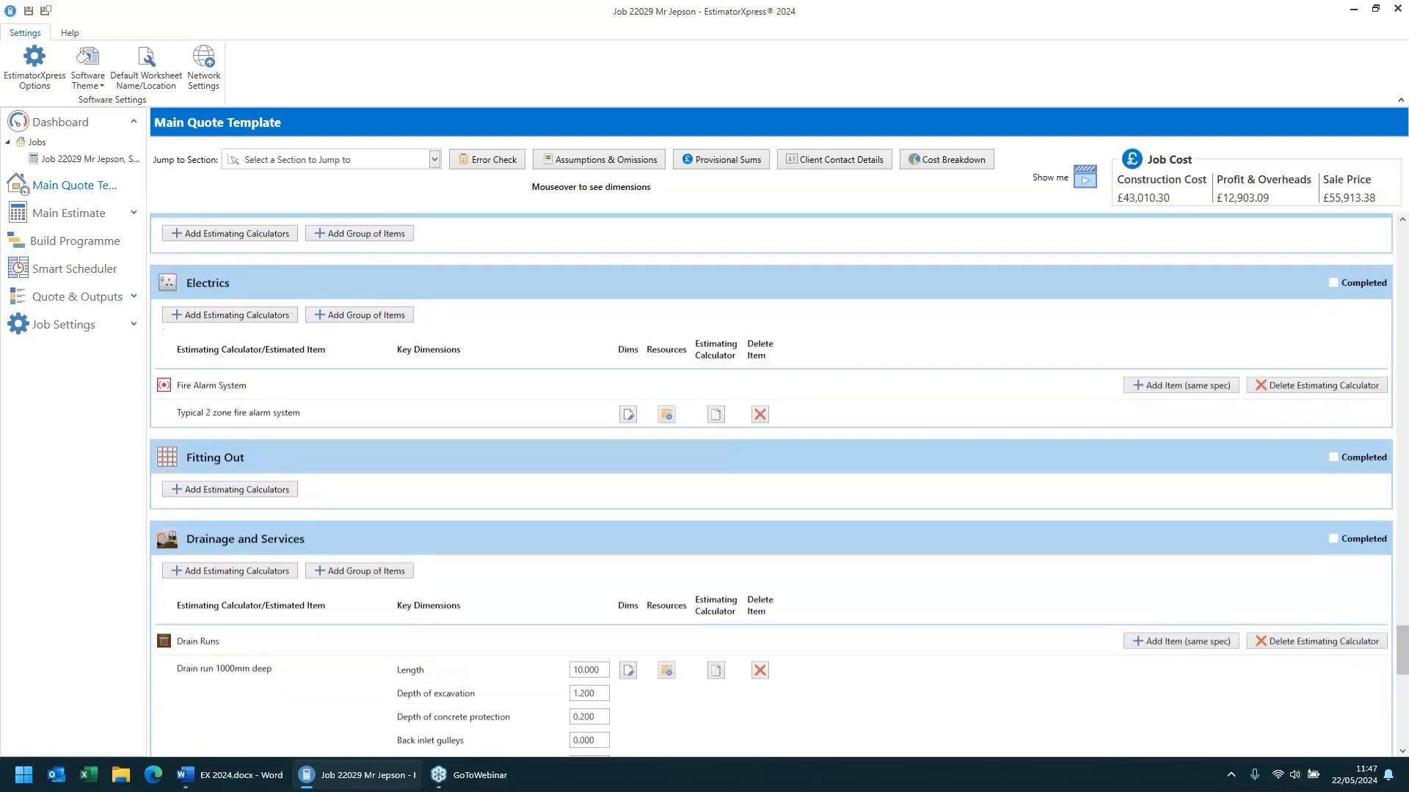
- Browse the main quote template sections from drainage back up to renovation and demolition
scroll(771, 484, "down", 1)
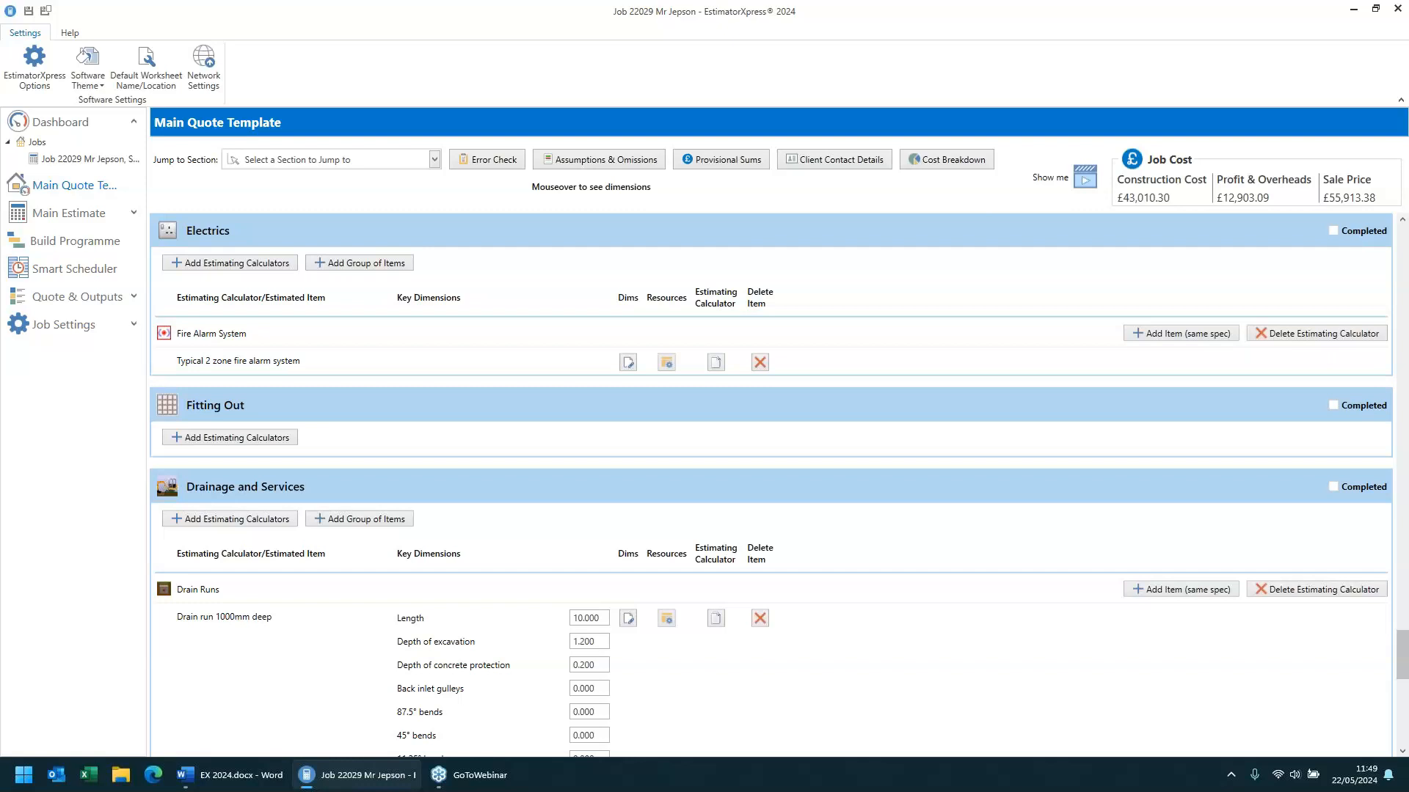
scroll(778, 484, "down", 3)
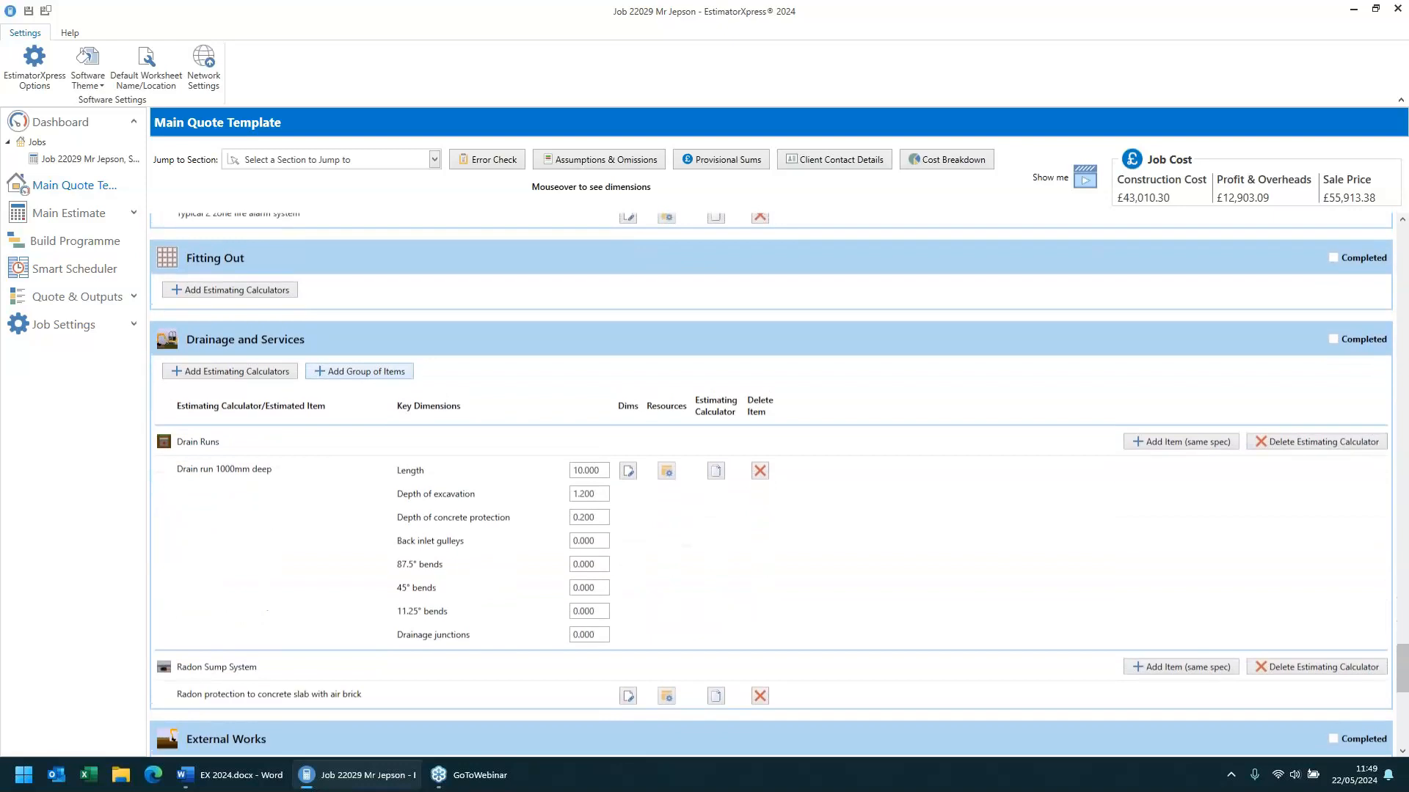
scroll(770, 484, "down", 1)
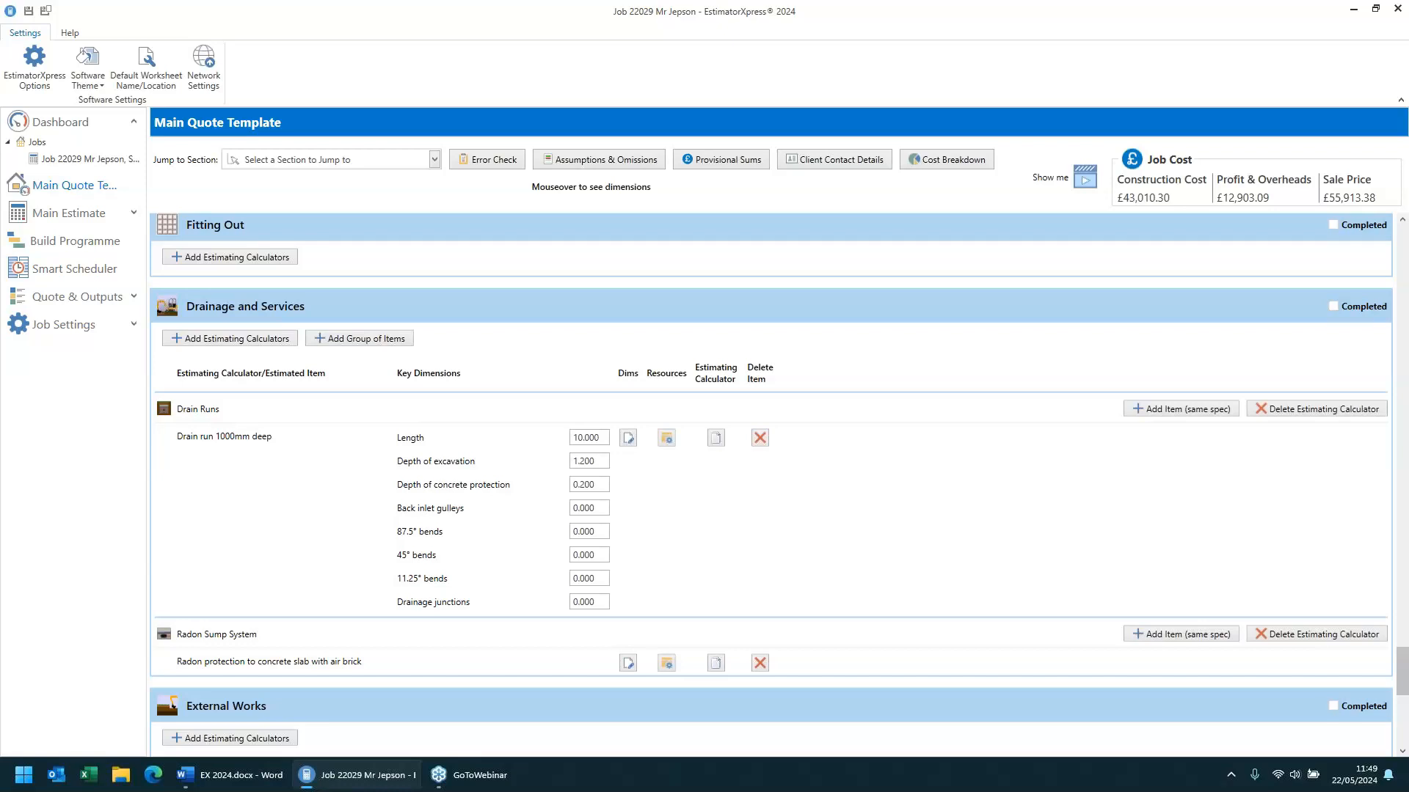
scroll(771, 484, "up", 4)
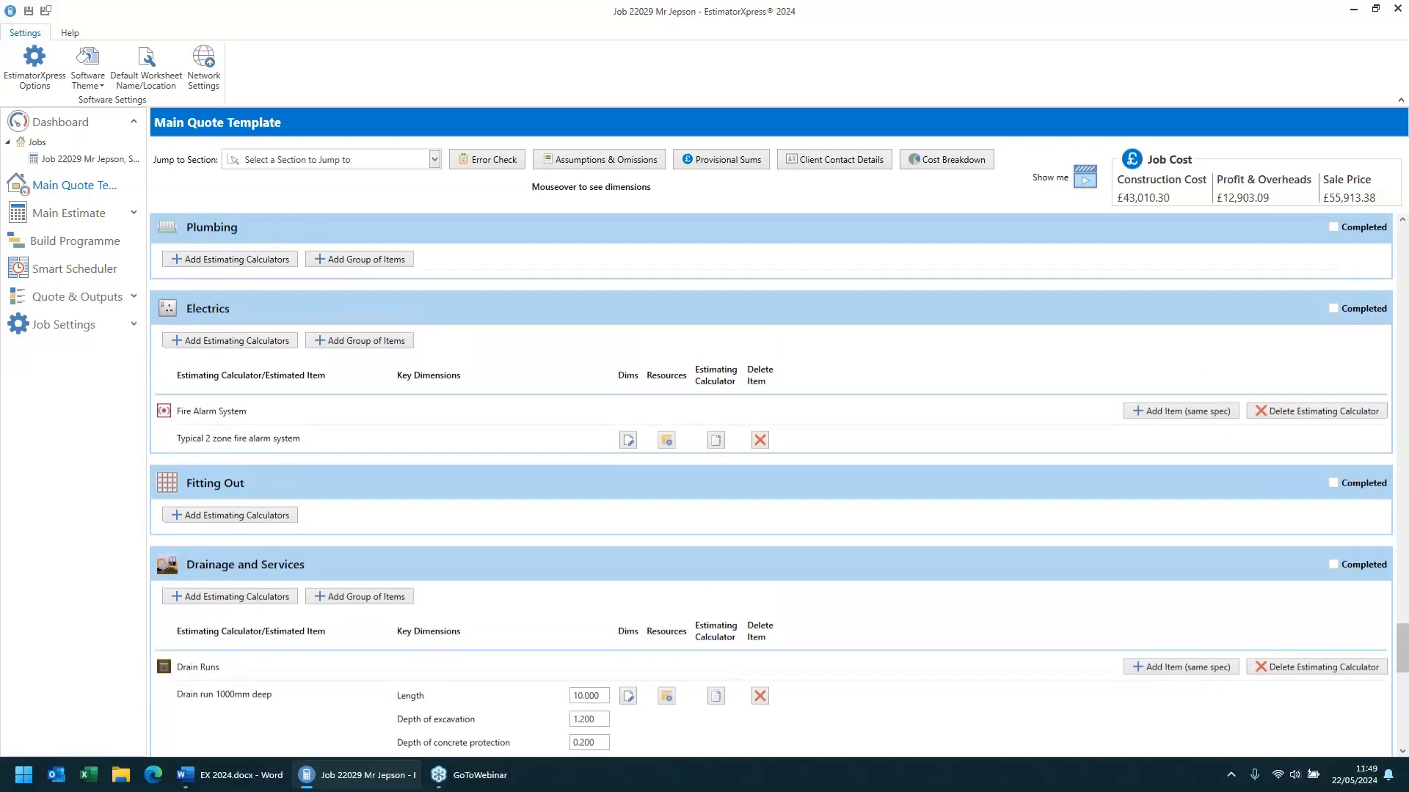
scroll(715, 390, "up", 3)
scroll(715, 390, "up", 4)
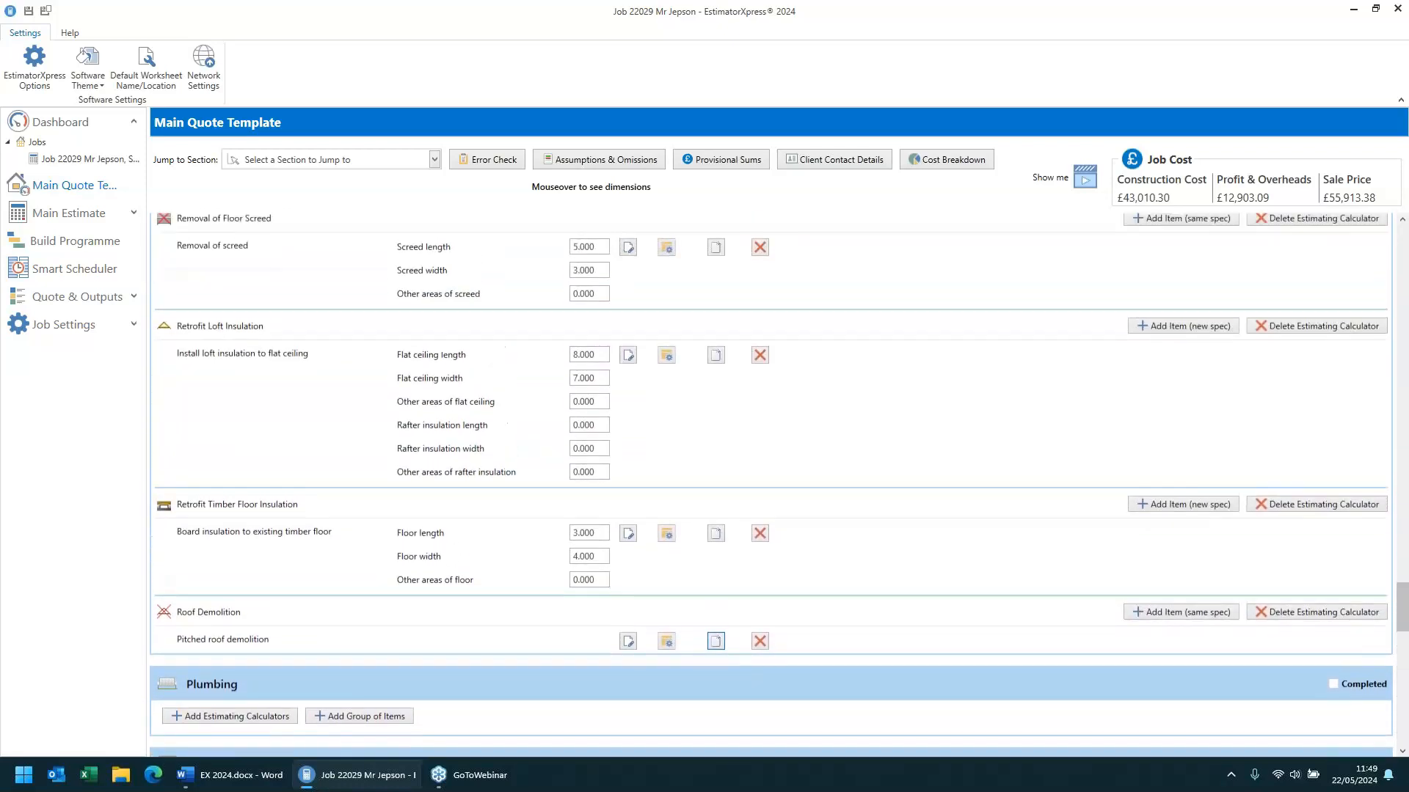
scroll(715, 641, "up", 3)
scroll(770, 484, "up", 2)
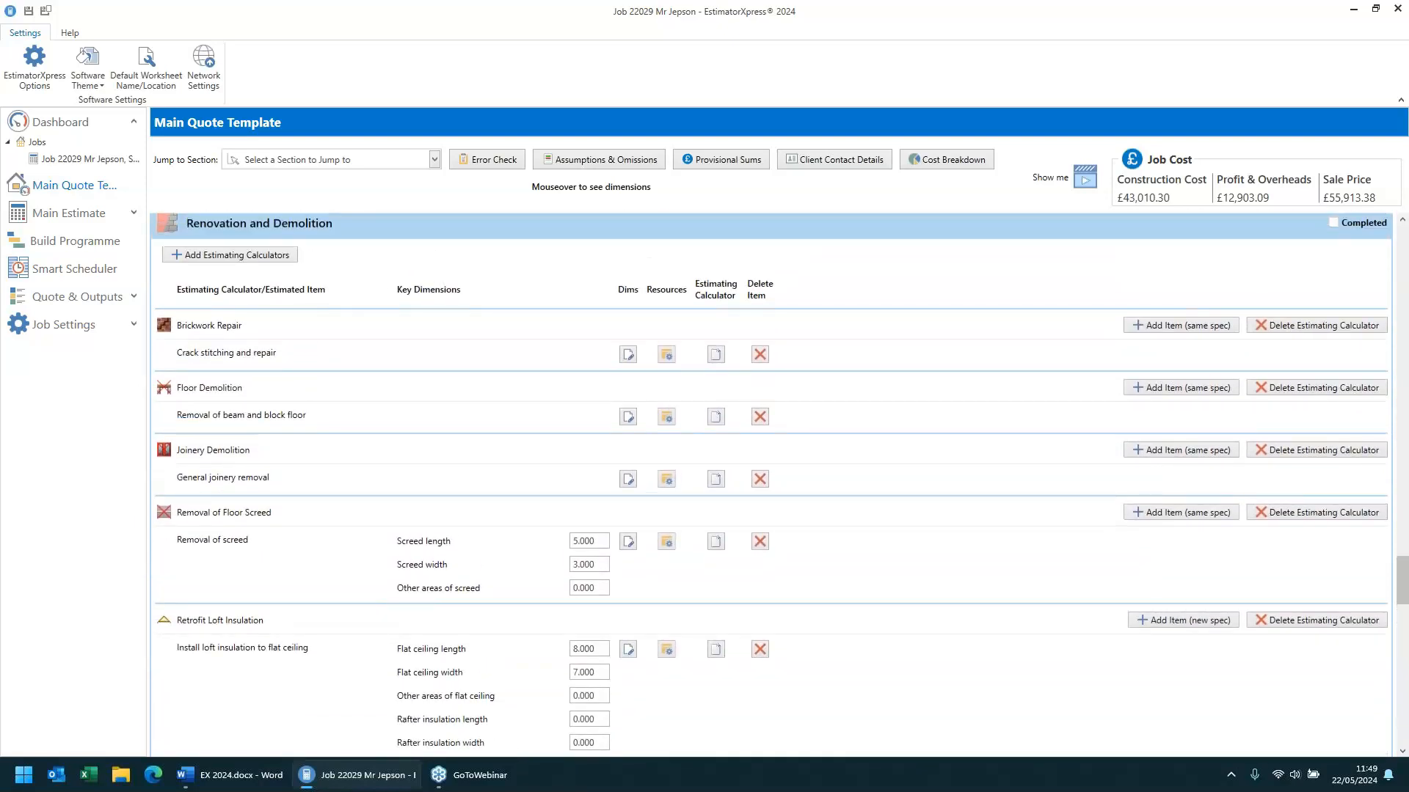
scroll(770, 485, "down", 1)
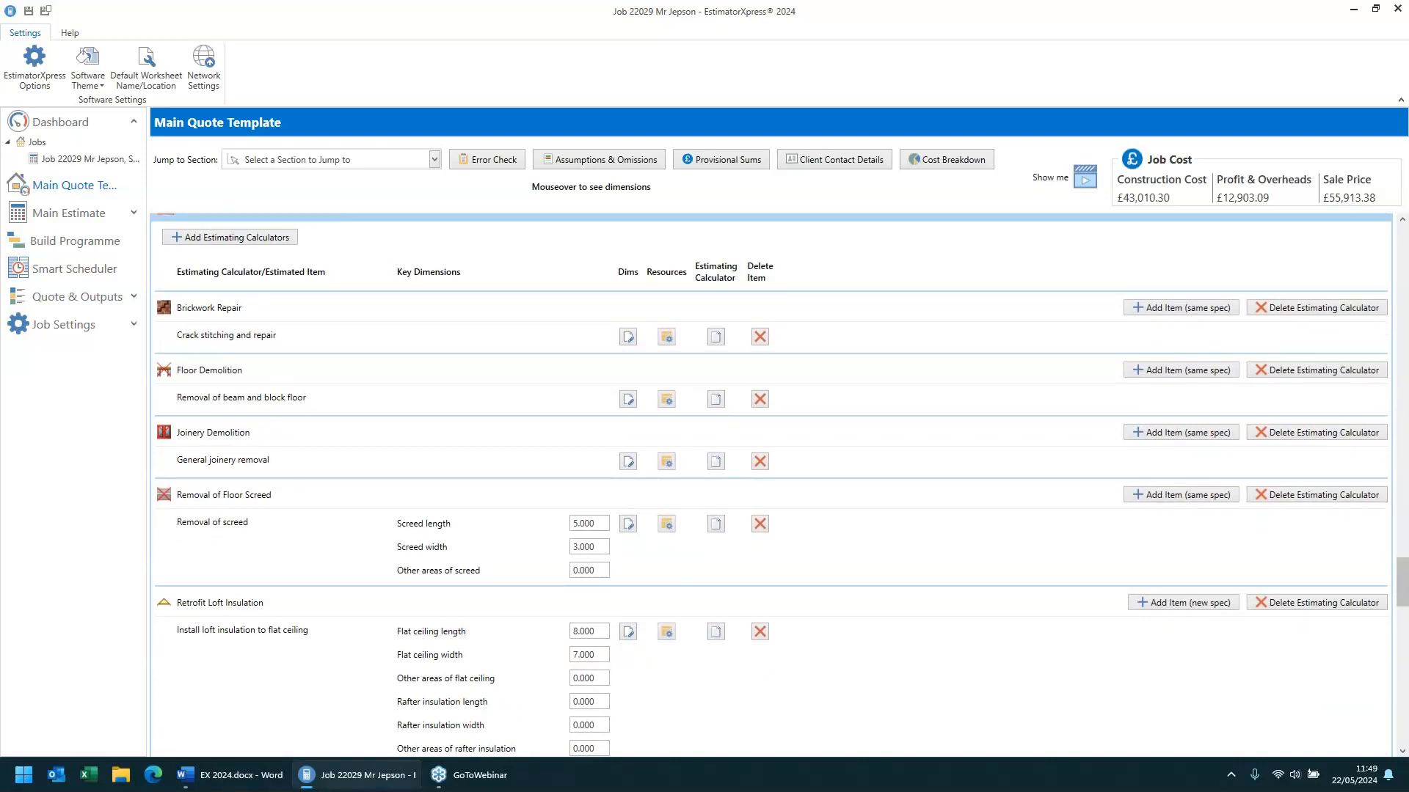
- Try adding the Internal Stripping Out estimating calculator to Renovation and Demolition, then cancel the dialog
left_click(232, 245)
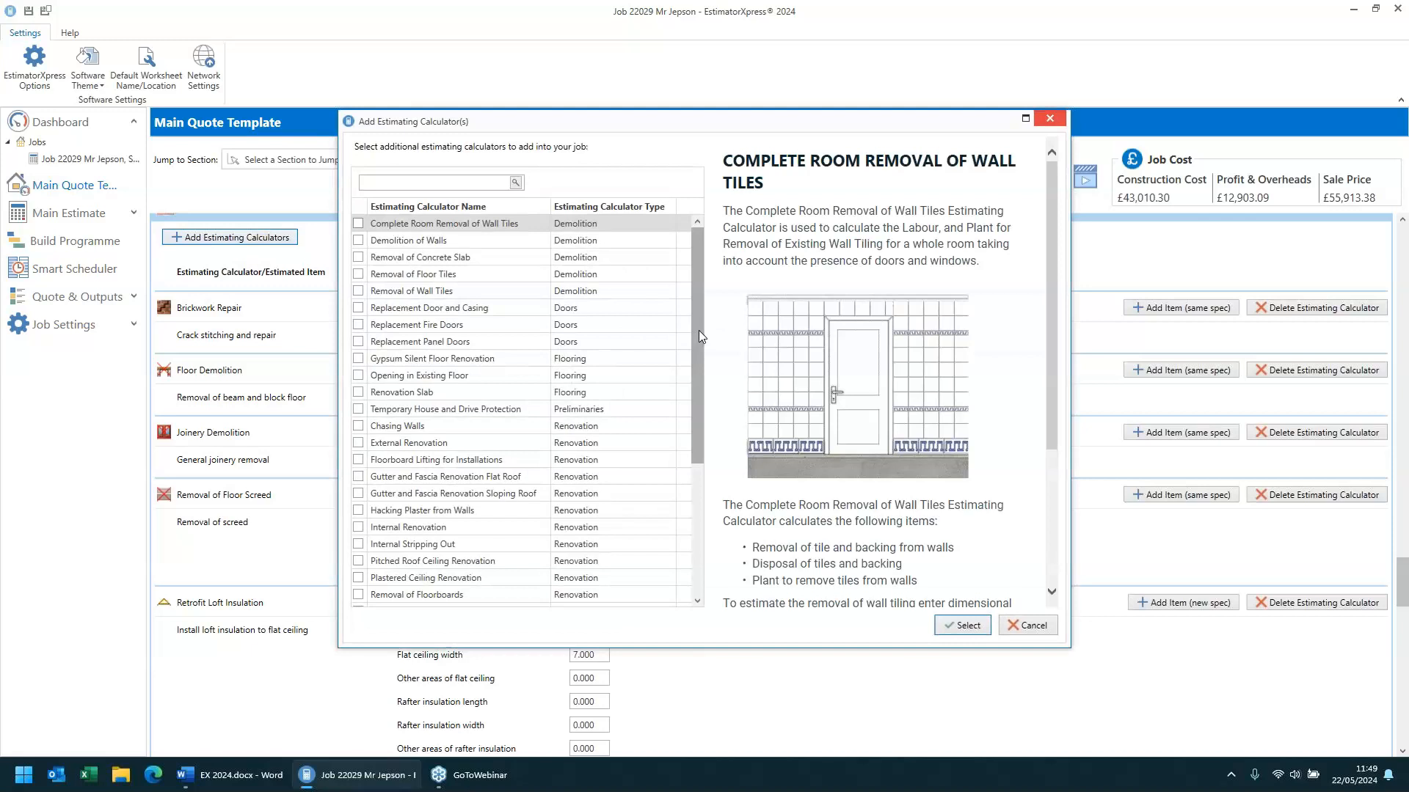
left_click_drag(699, 330, 715, 509)
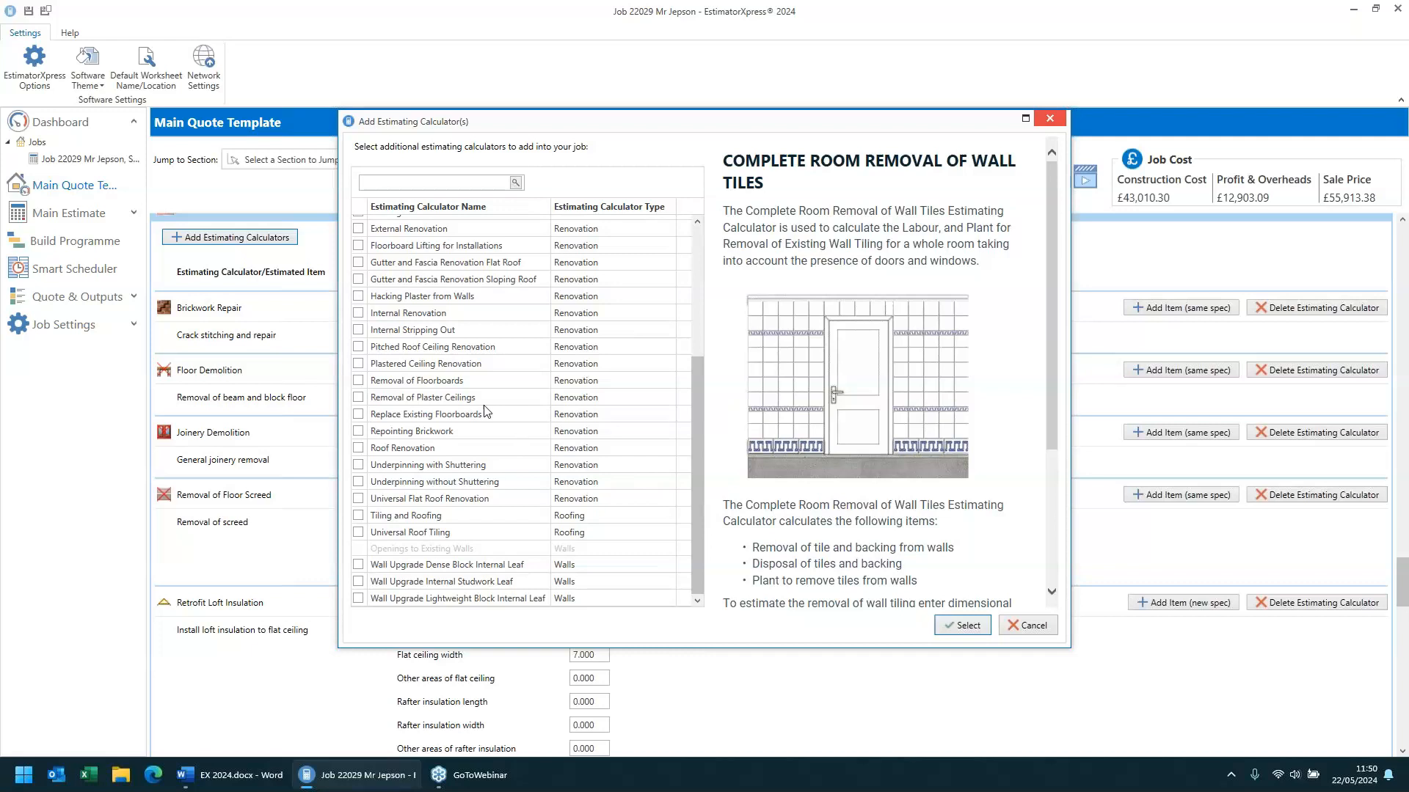
left_click(402, 332)
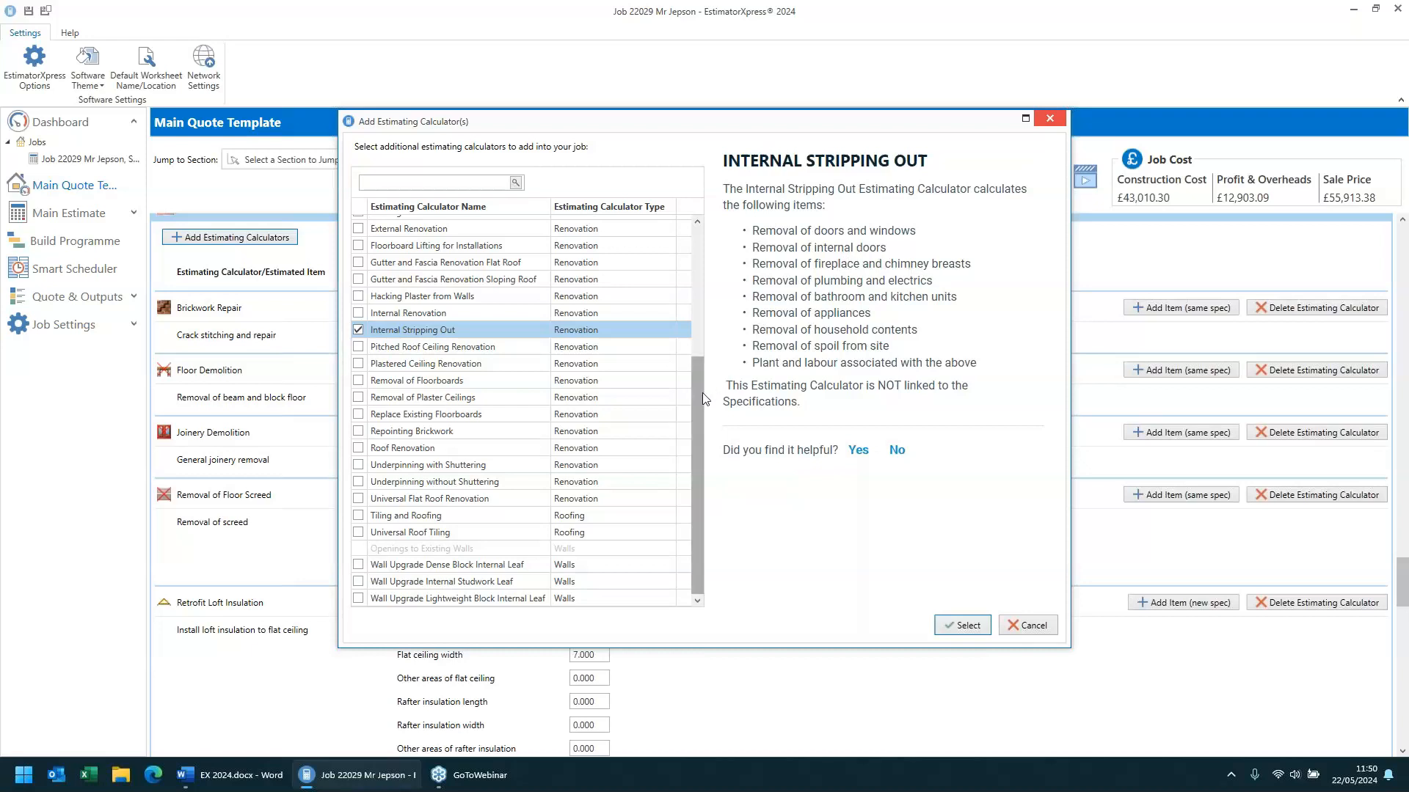
left_click_drag(702, 394, 683, 264)
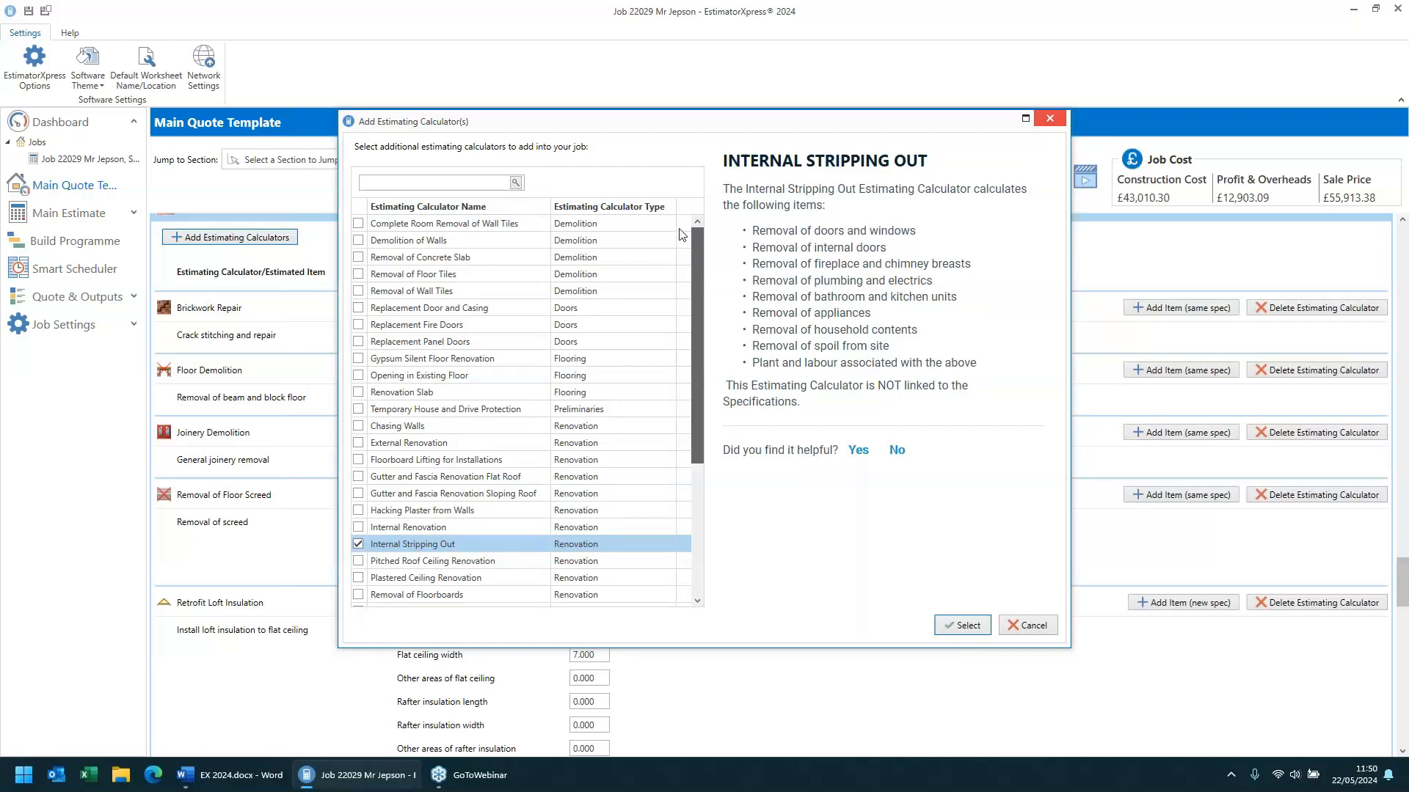
left_click_drag(688, 270, 696, 429)
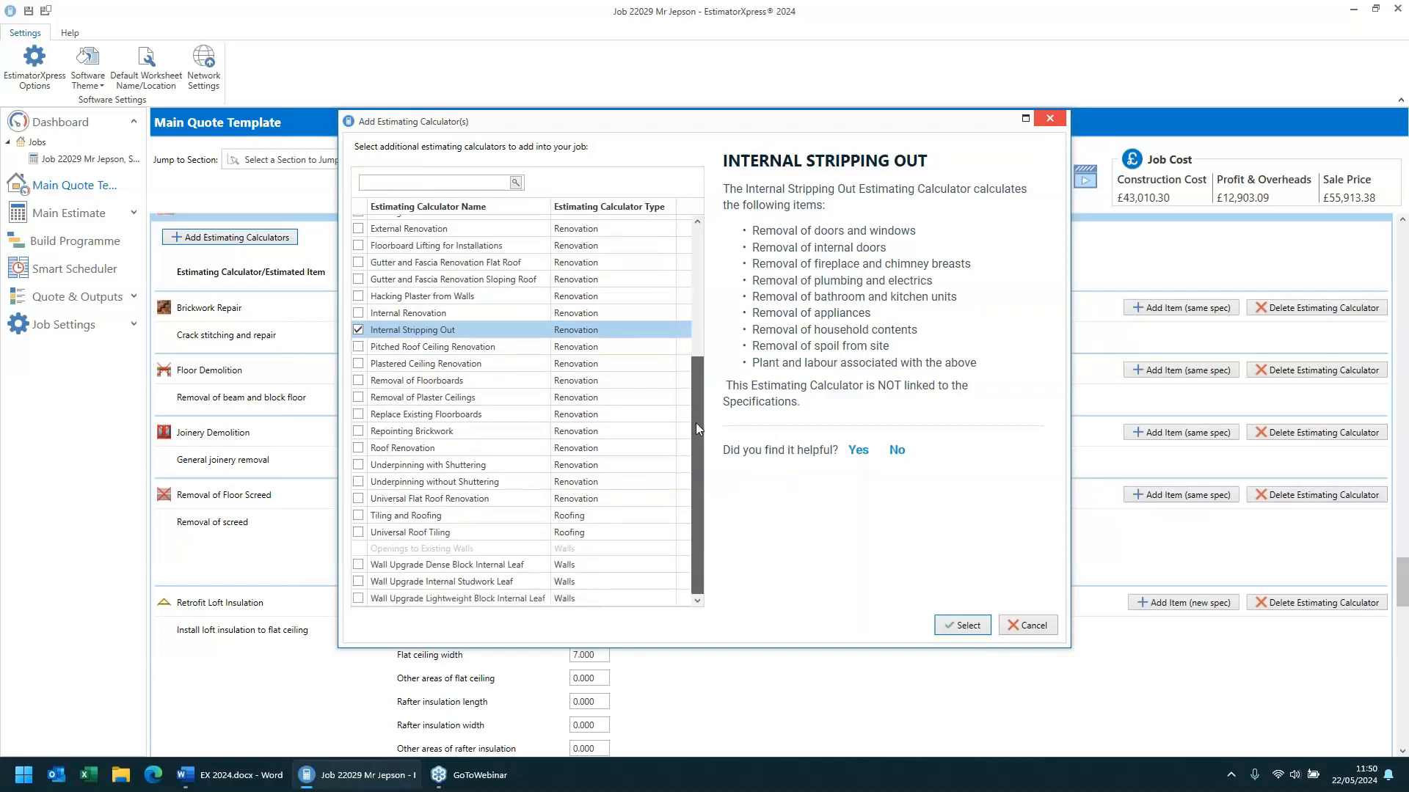
left_click_drag(696, 429, 696, 429)
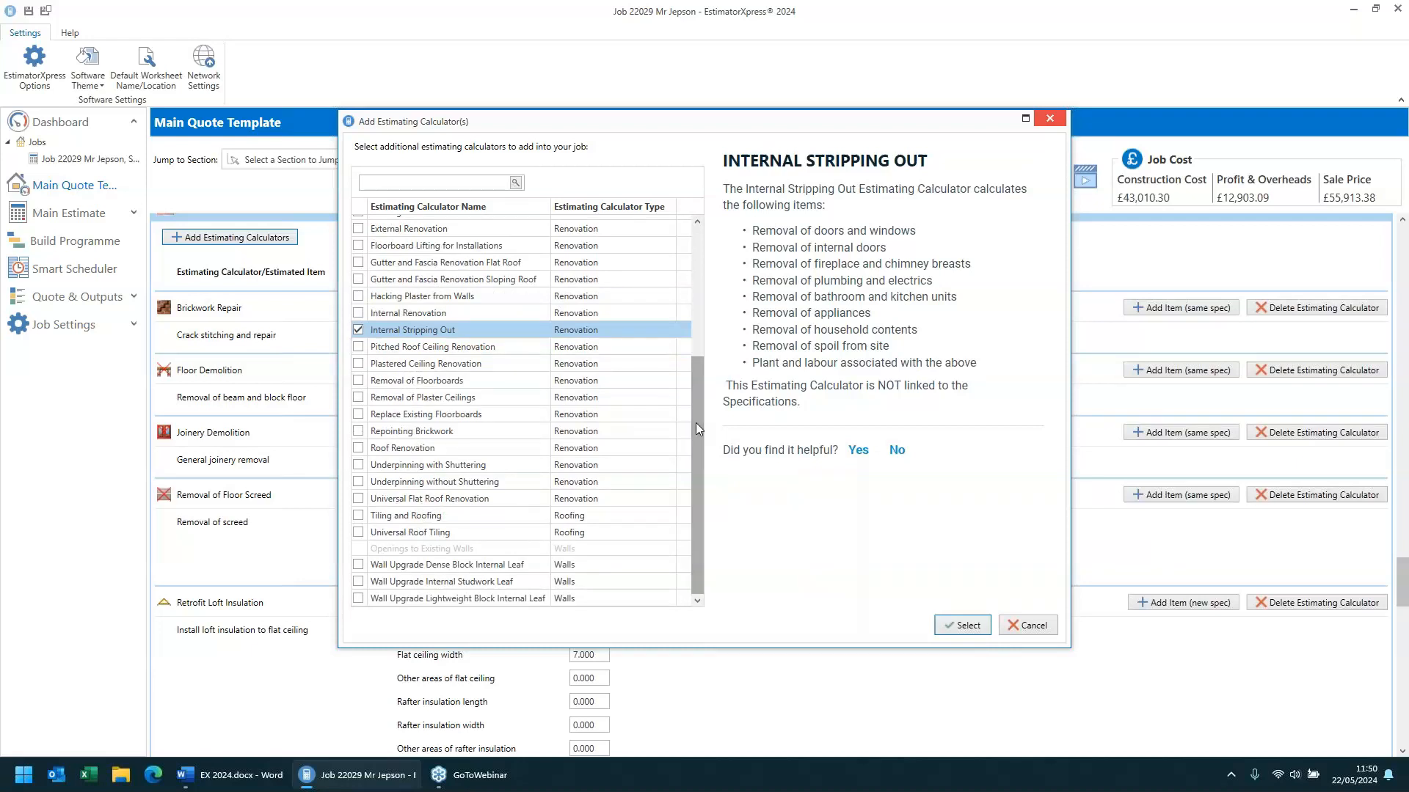
left_click(1028, 625)
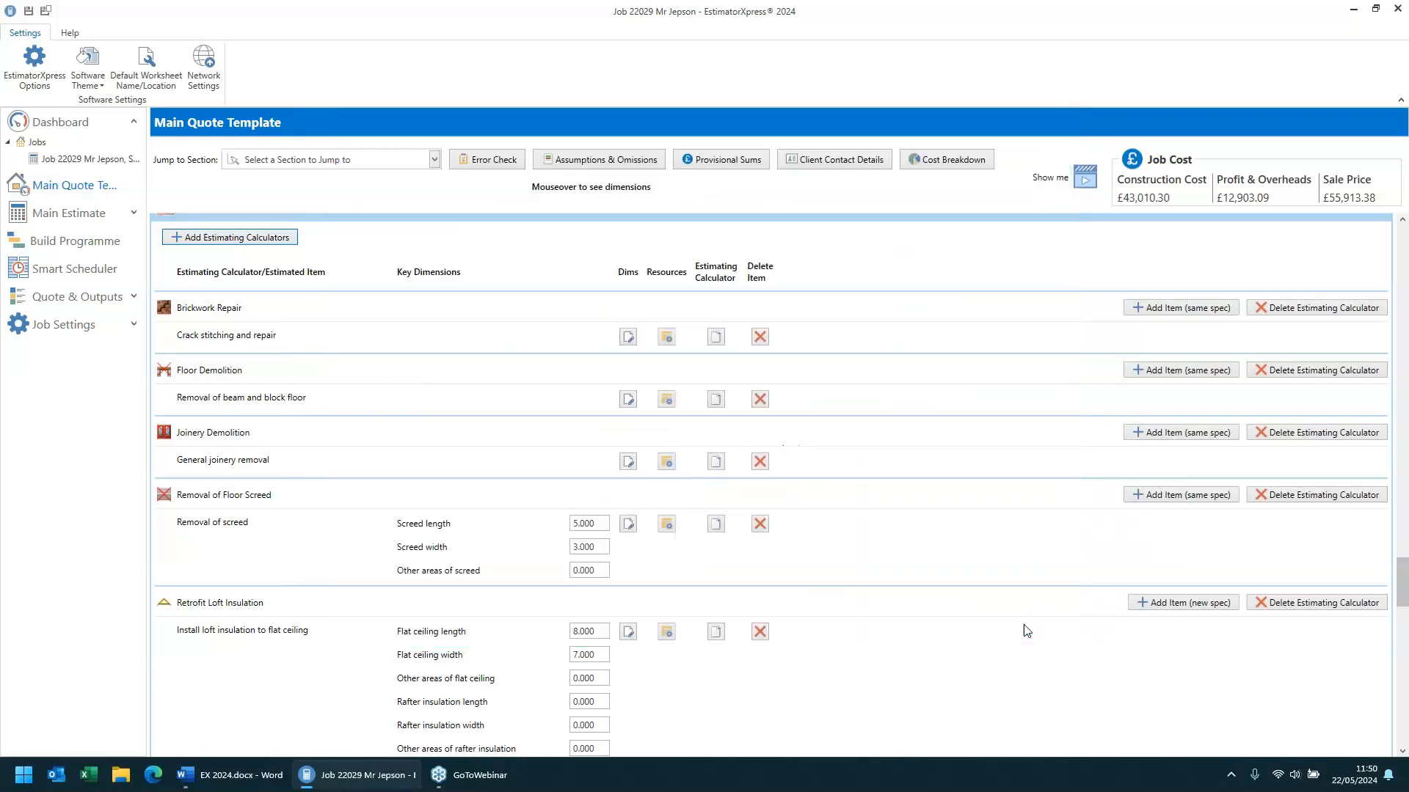
- Accept the default dimensions for the fire consumables for typical shared kitchen item under Preliminaries and Sundries
scroll(1025, 631, "down", 5)
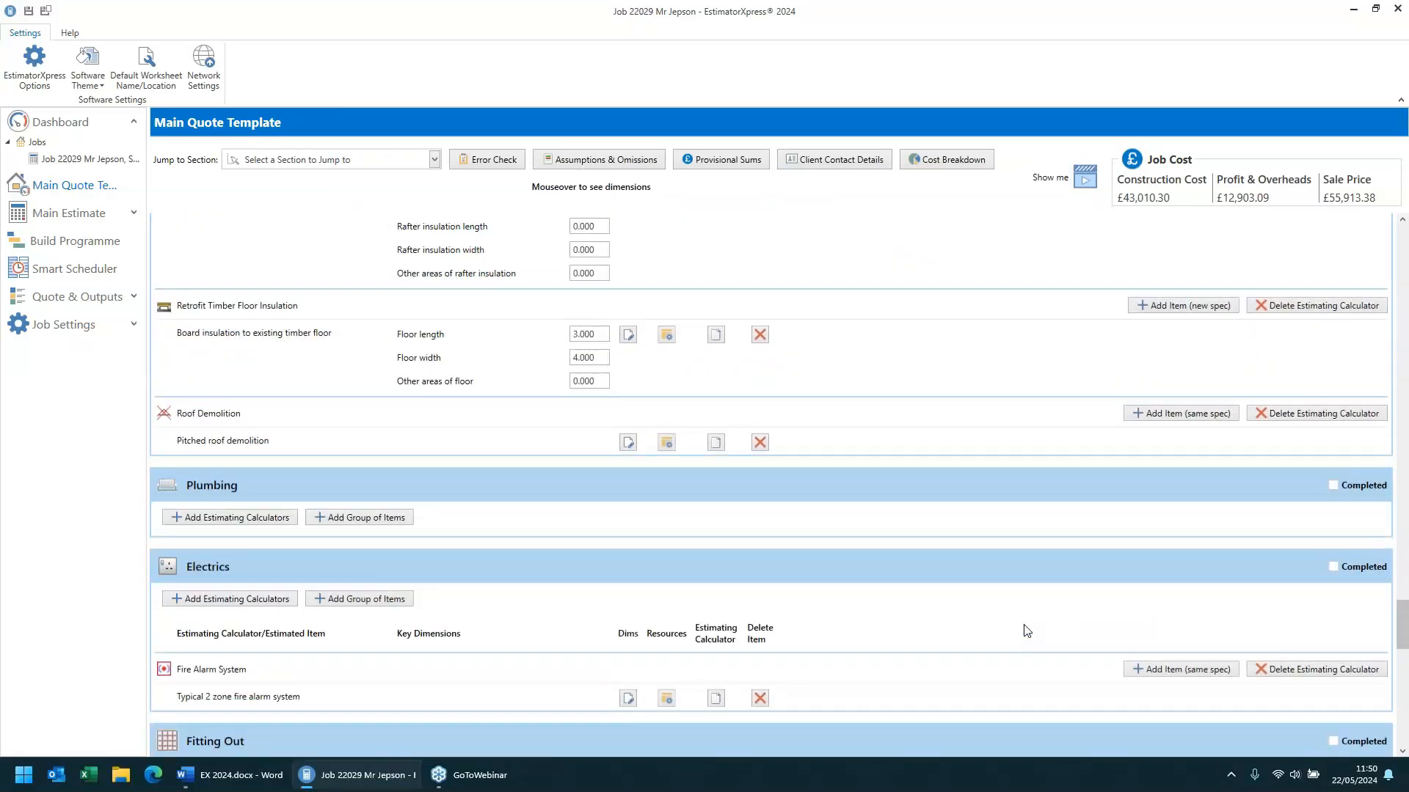
scroll(1026, 631, "down", 5)
scroll(1026, 631, "down", 5)
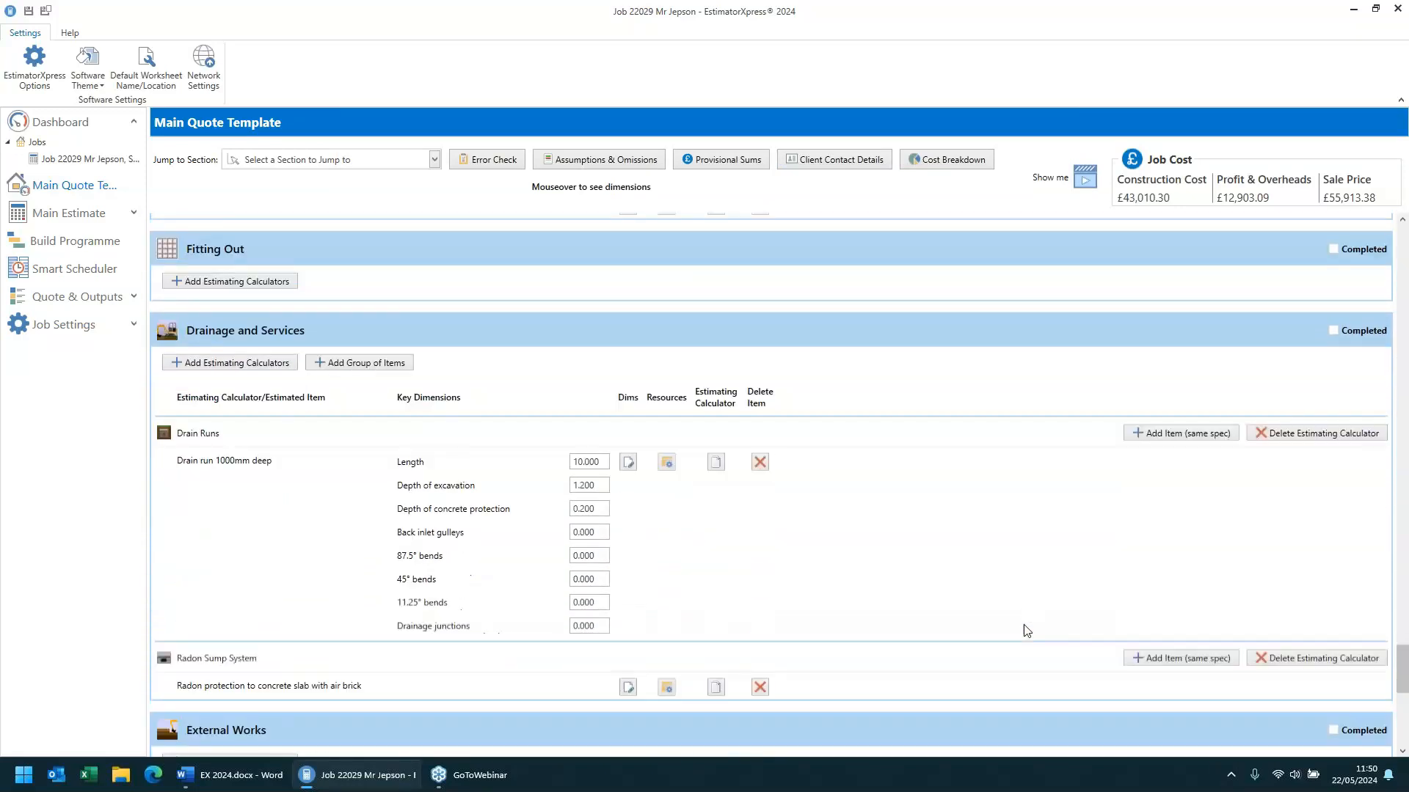
scroll(1026, 631, "down", 5)
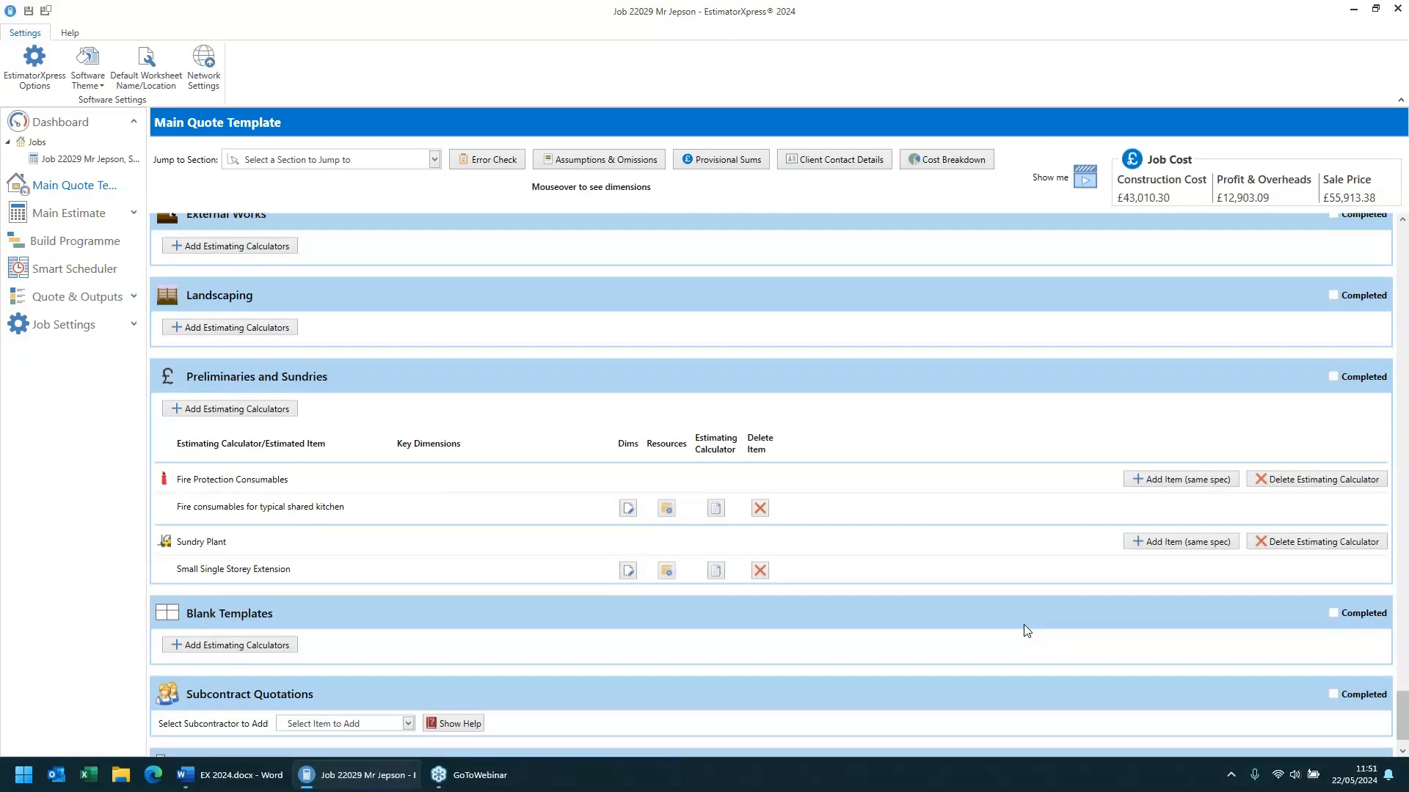
left_click(628, 508)
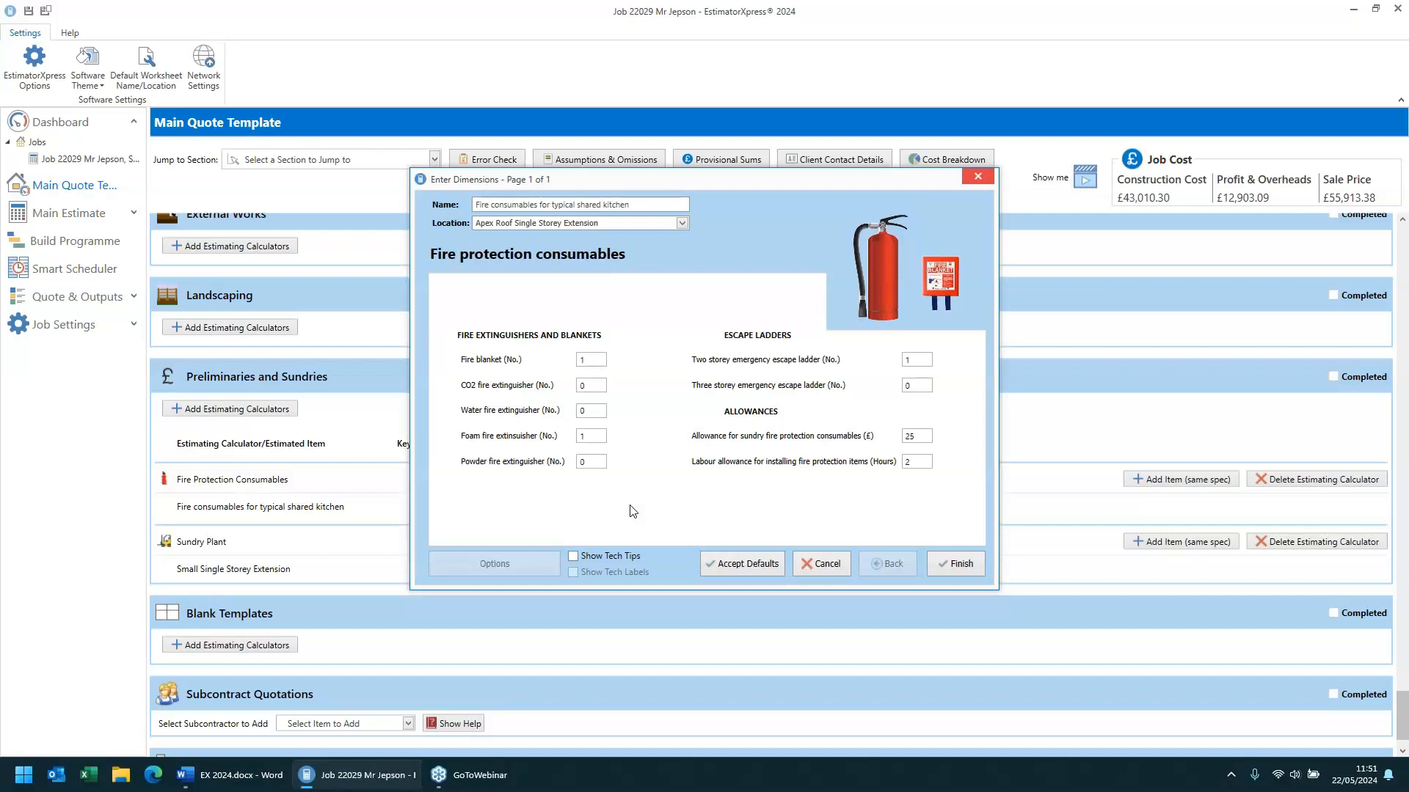
left_click(746, 565)
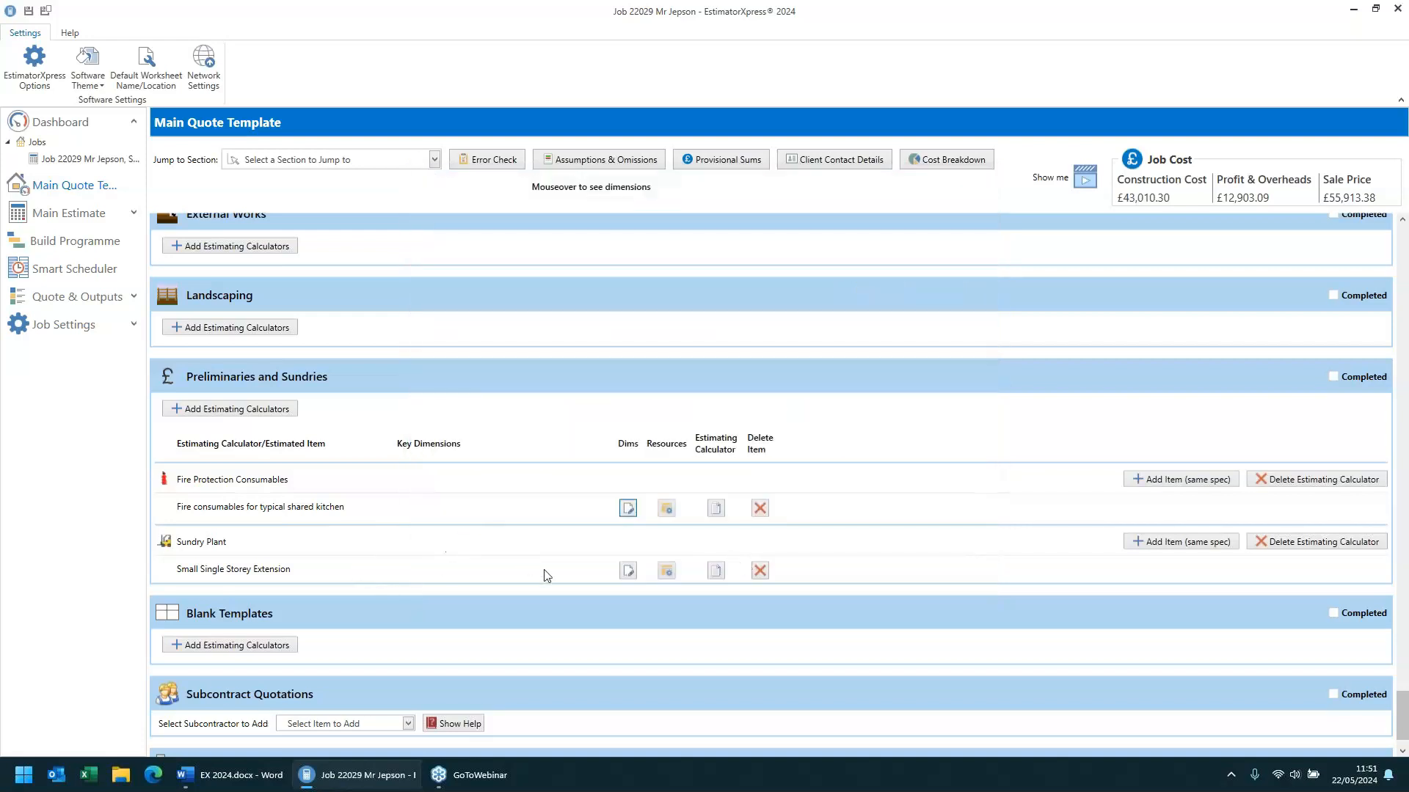
- Review all three pages of sundry plant dimensions for the Small Single Storey Extension, then cancel the wizard
left_click(628, 572)
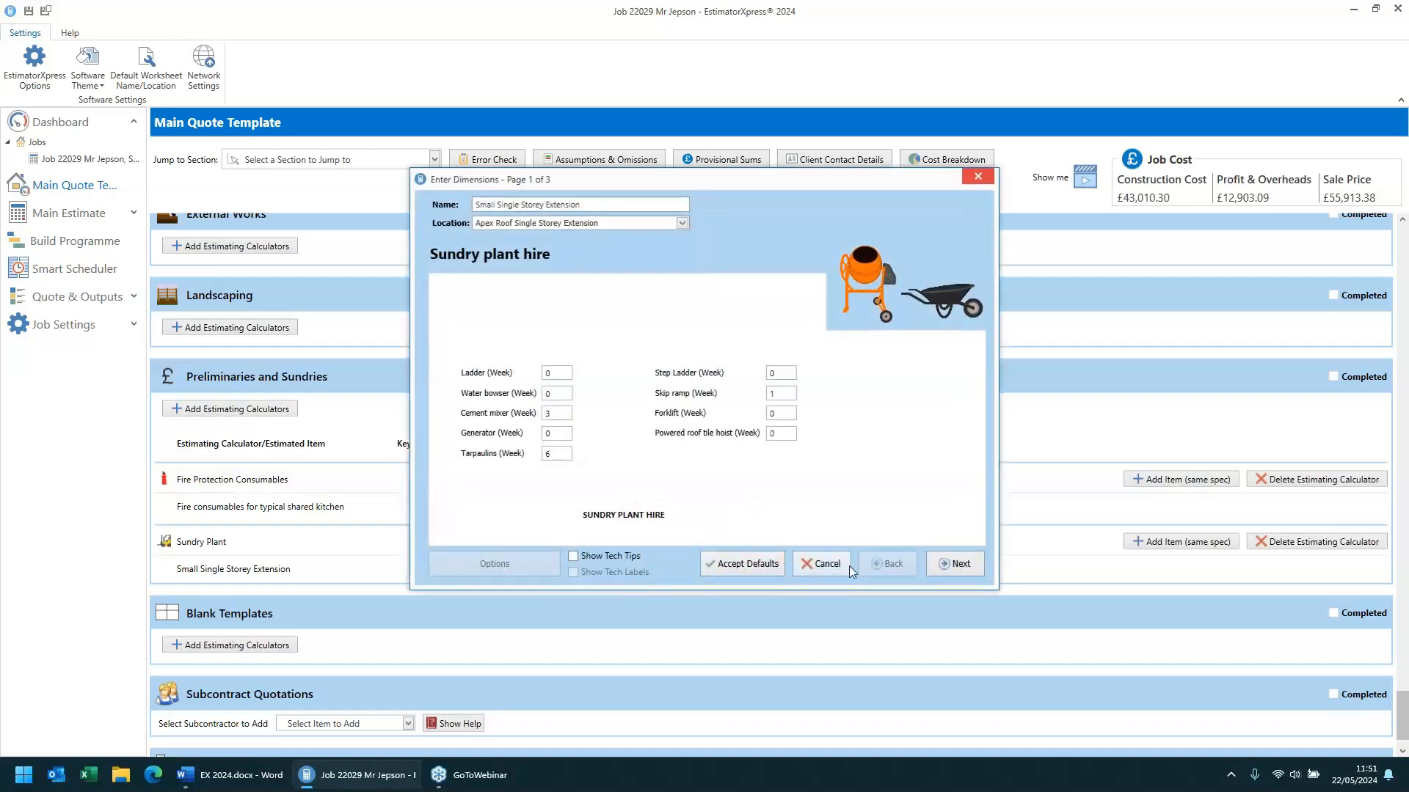
left_click(946, 568)
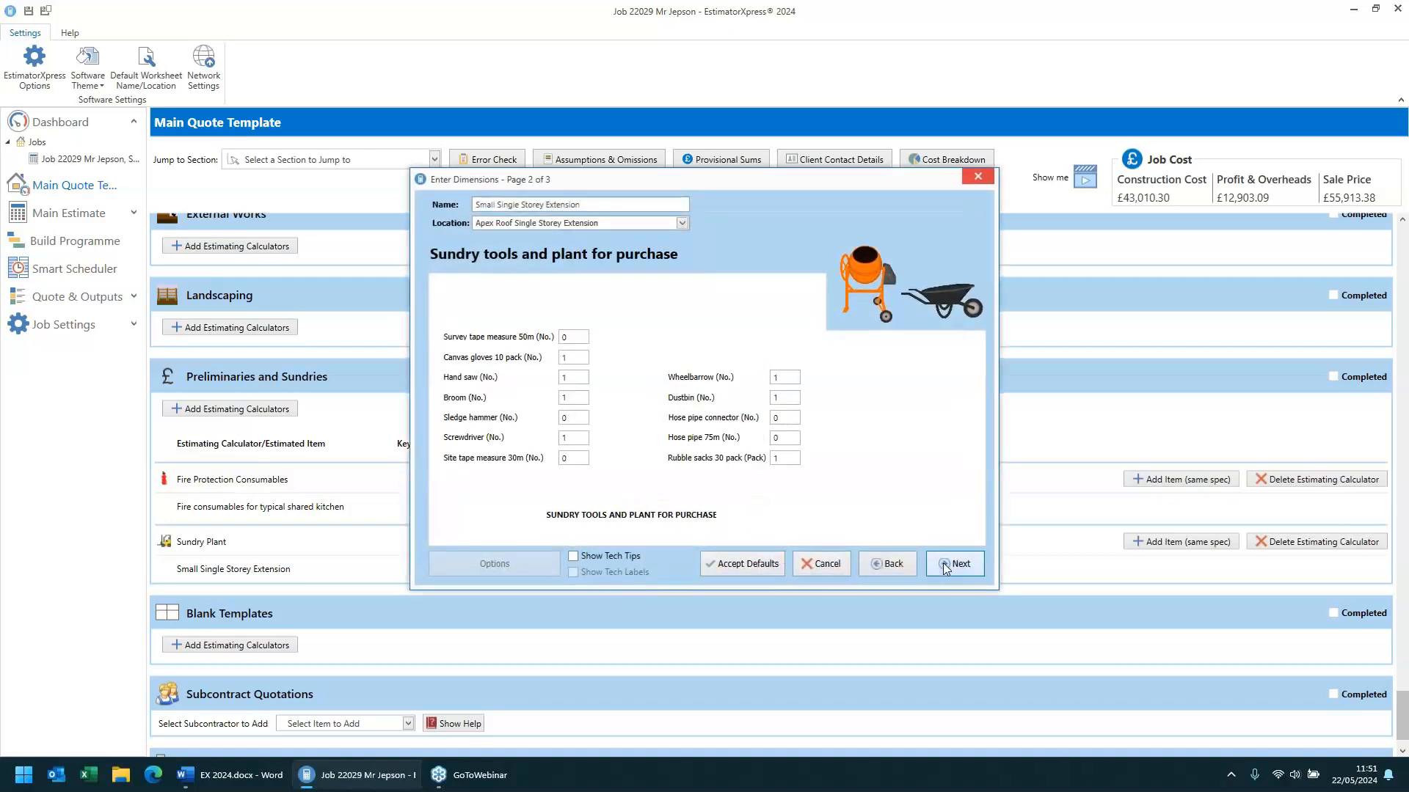
left_click(945, 569)
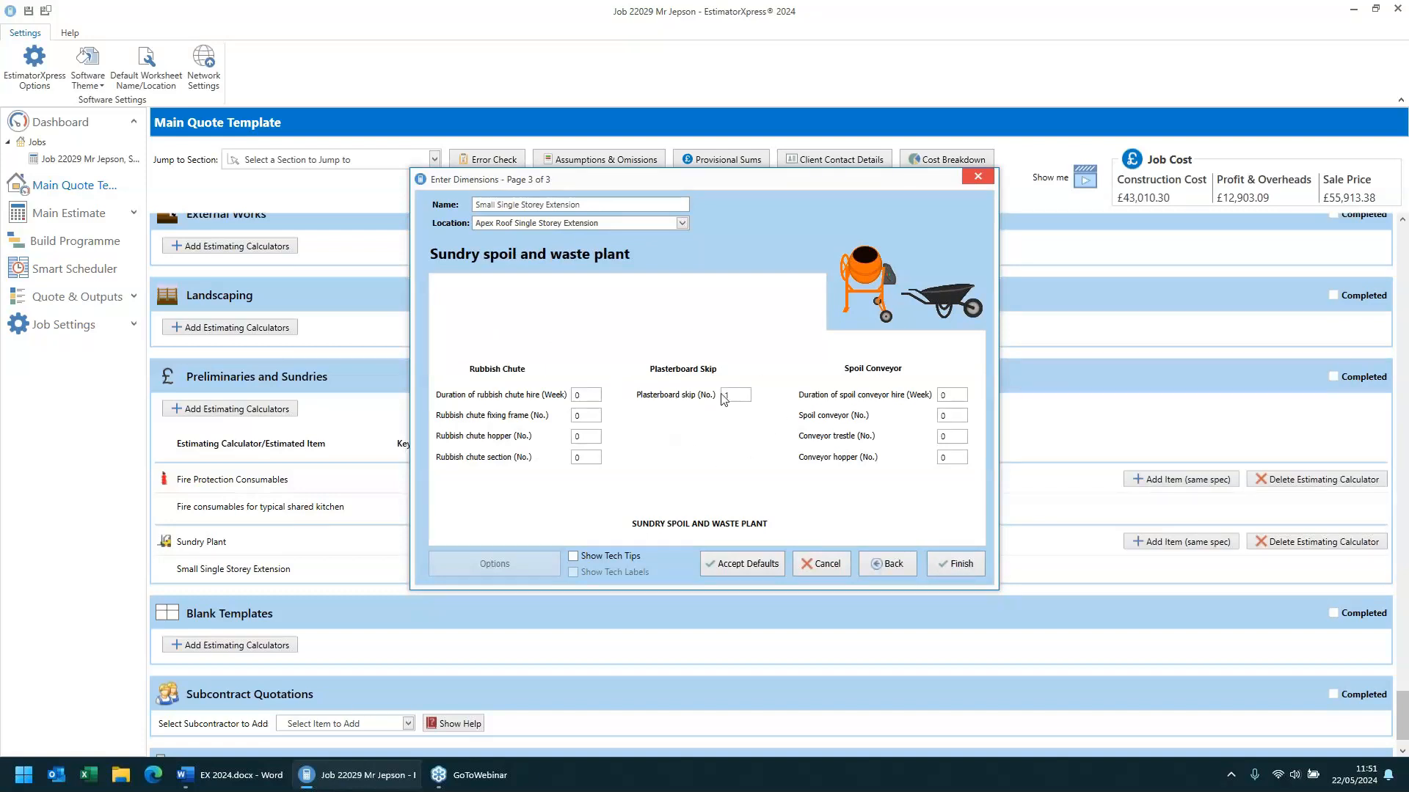
left_click(820, 564)
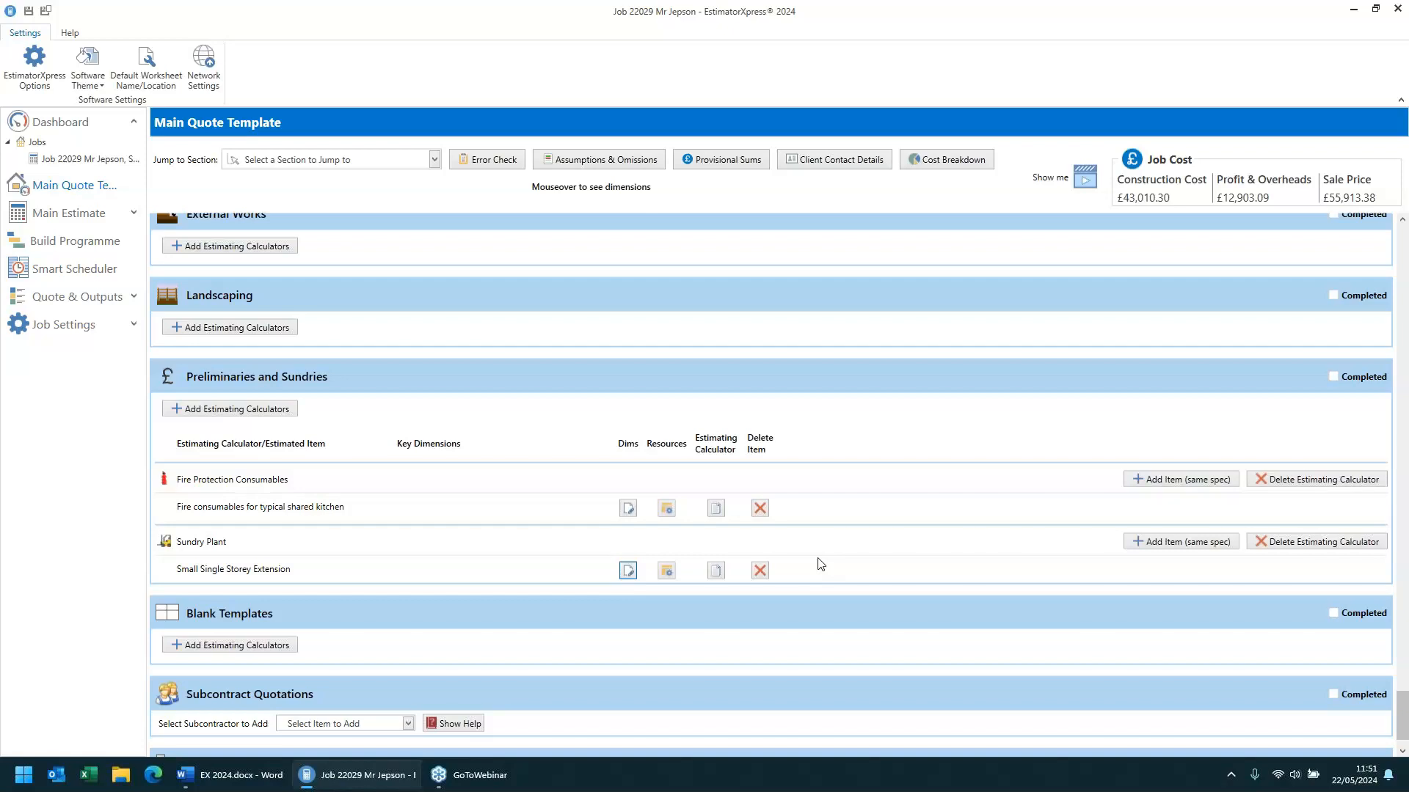
- Open the job's assumptions and omissions dialog and close it without changes
scroll(820, 564, "down", 1)
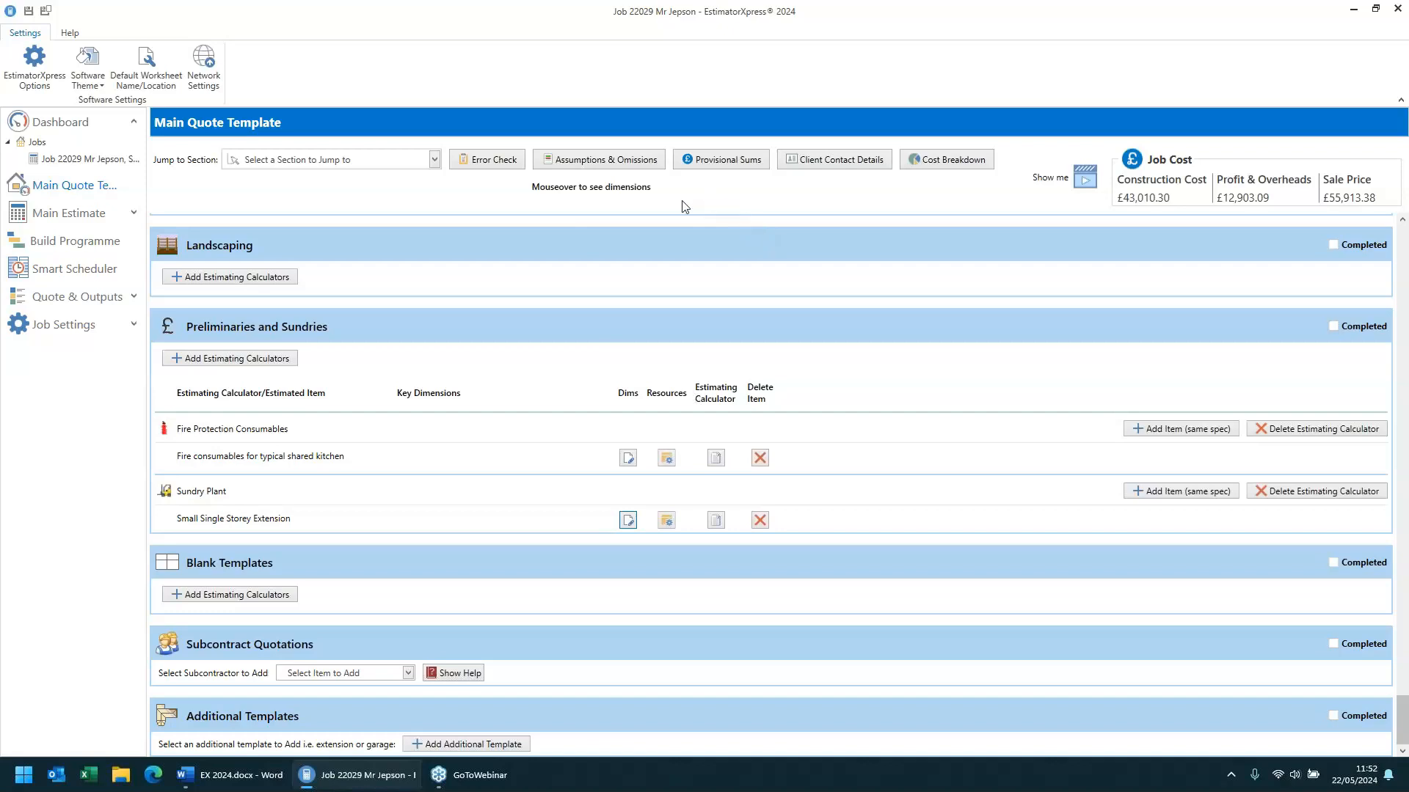
left_click(587, 160)
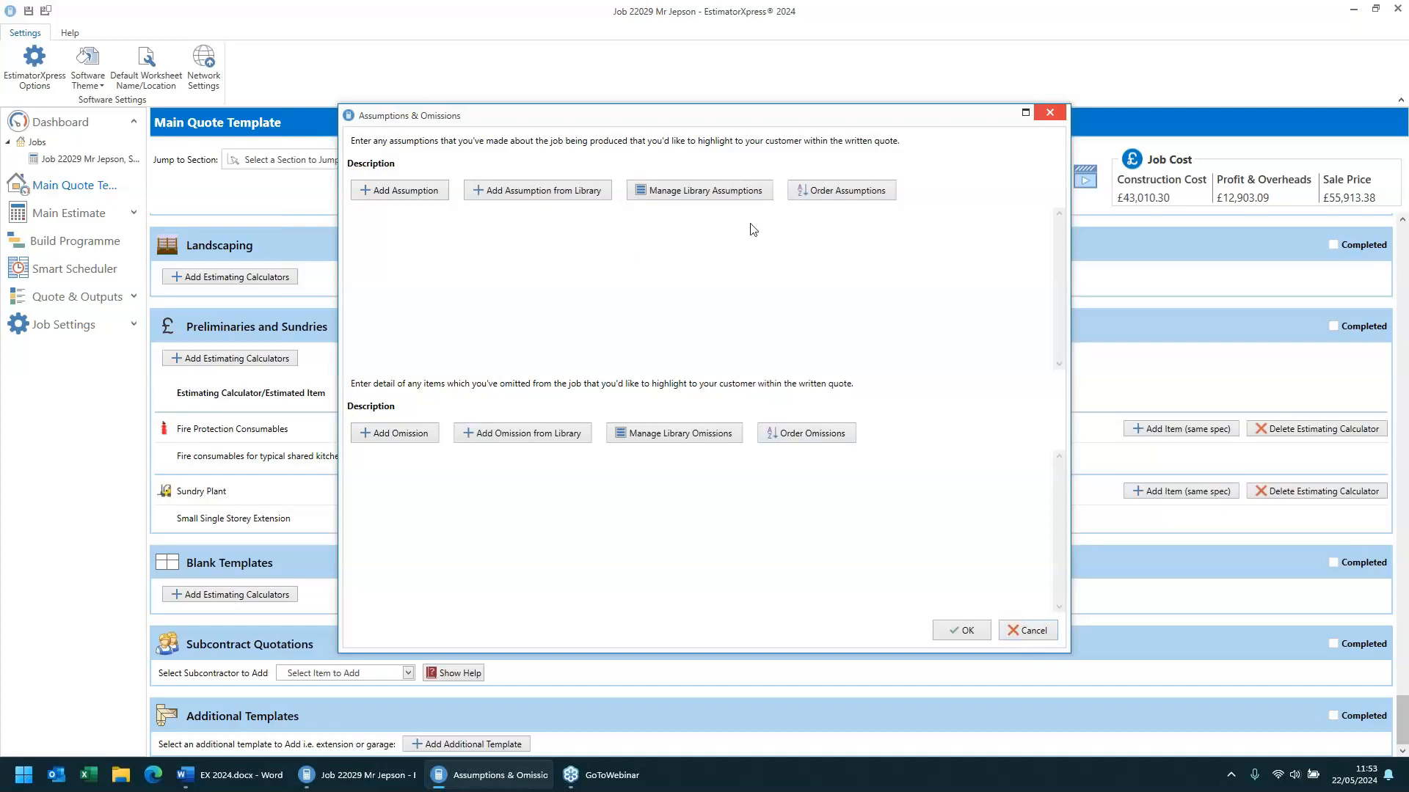
left_click(1031, 631)
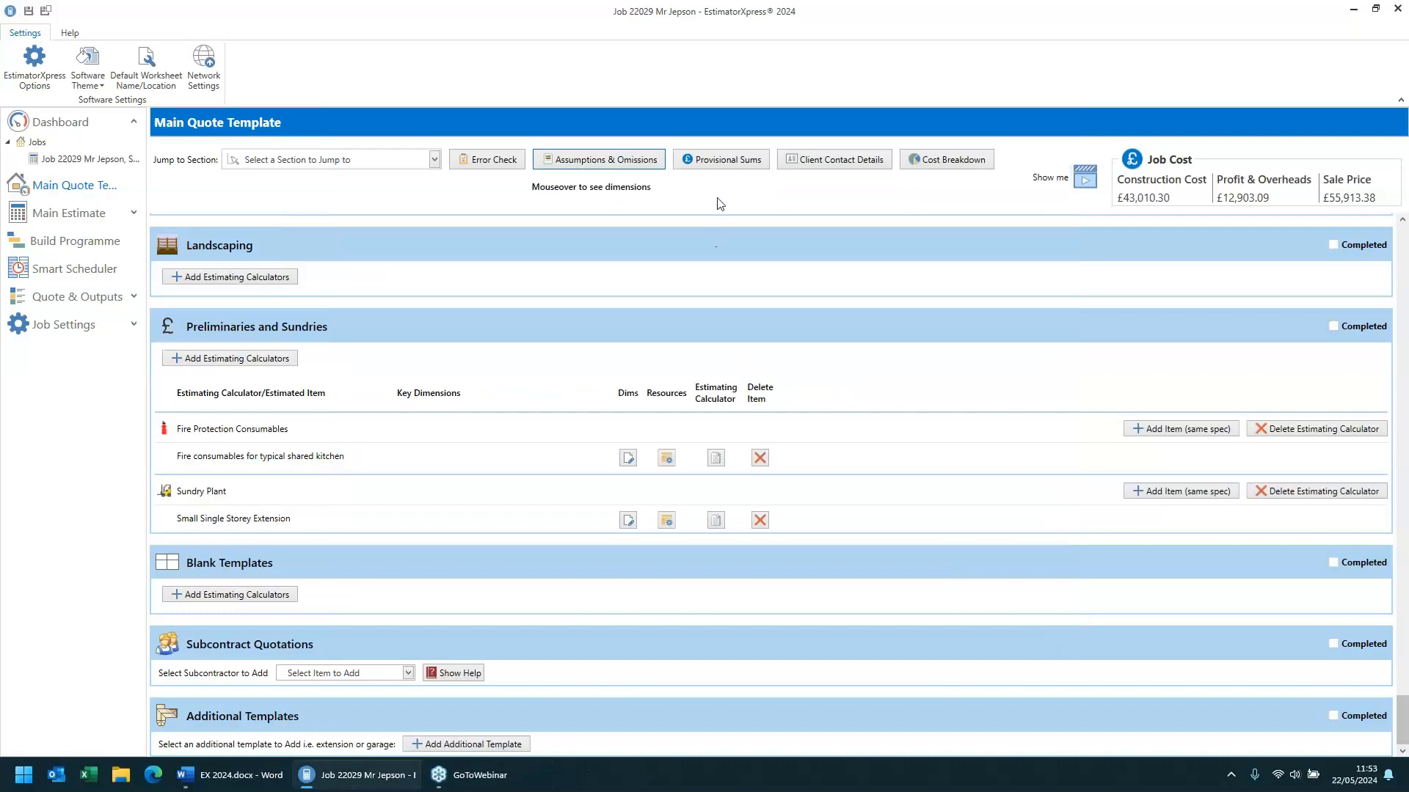
- Open the provisional sums dialog and its library provisional sums manager, then cancel both
left_click(722, 161)
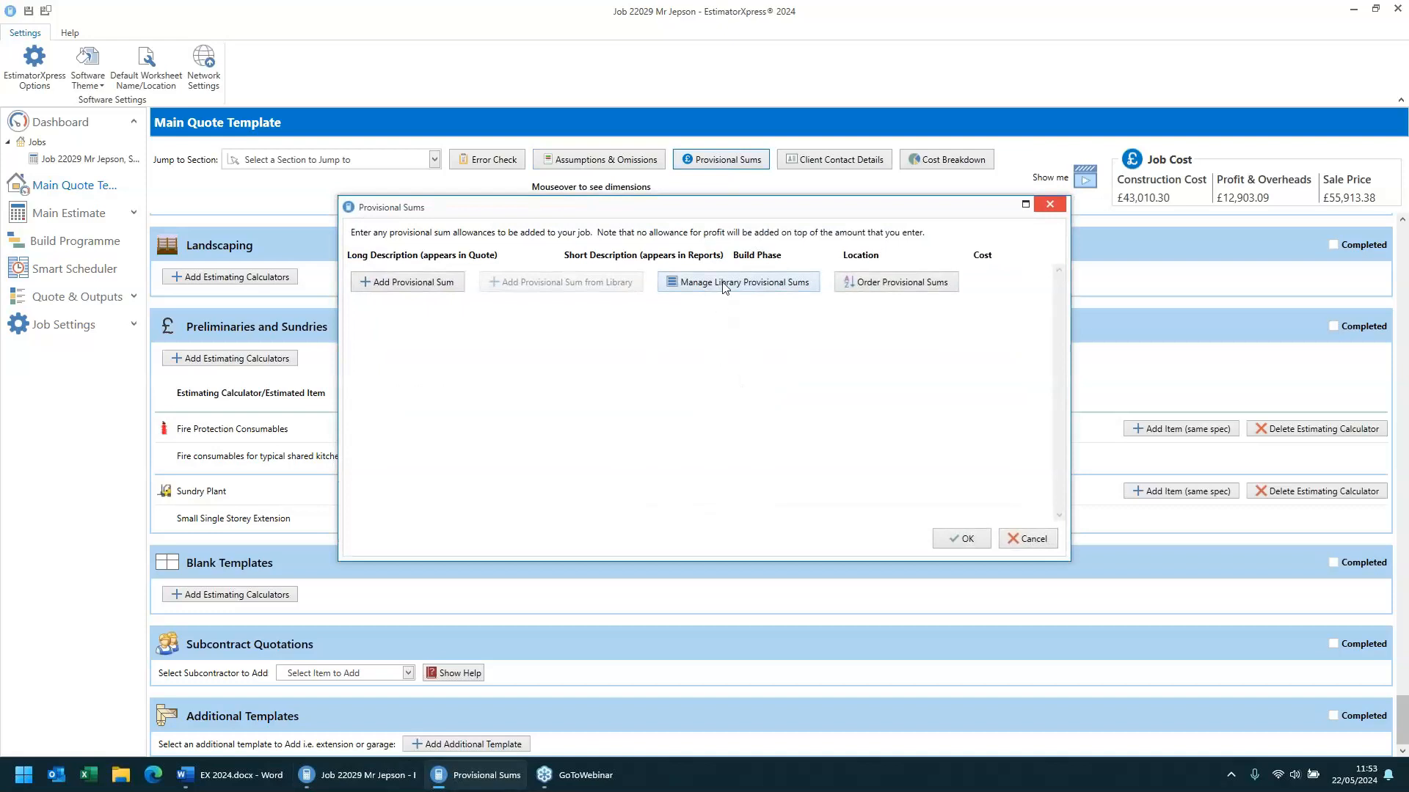
left_click(723, 283)
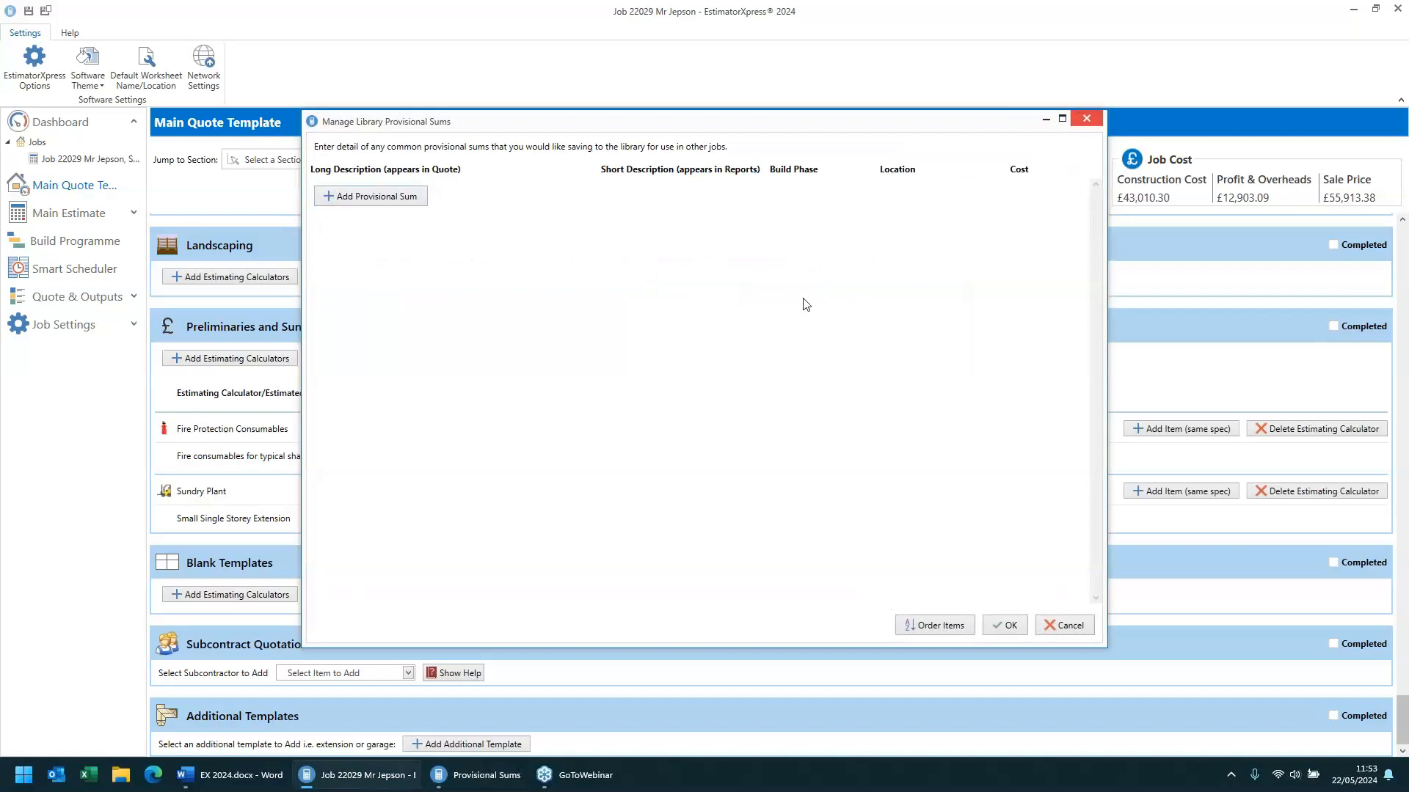
left_click(1073, 626)
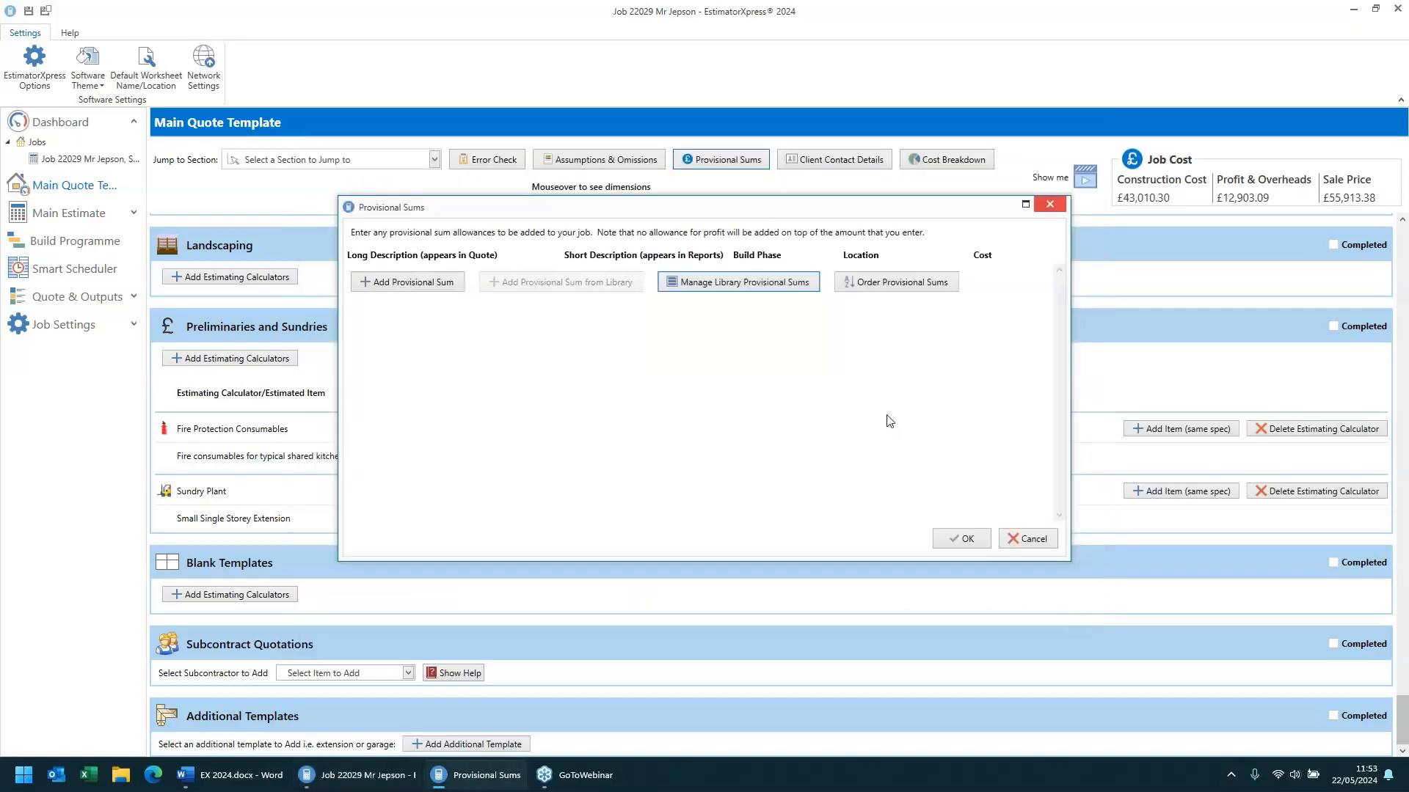
left_click(1032, 540)
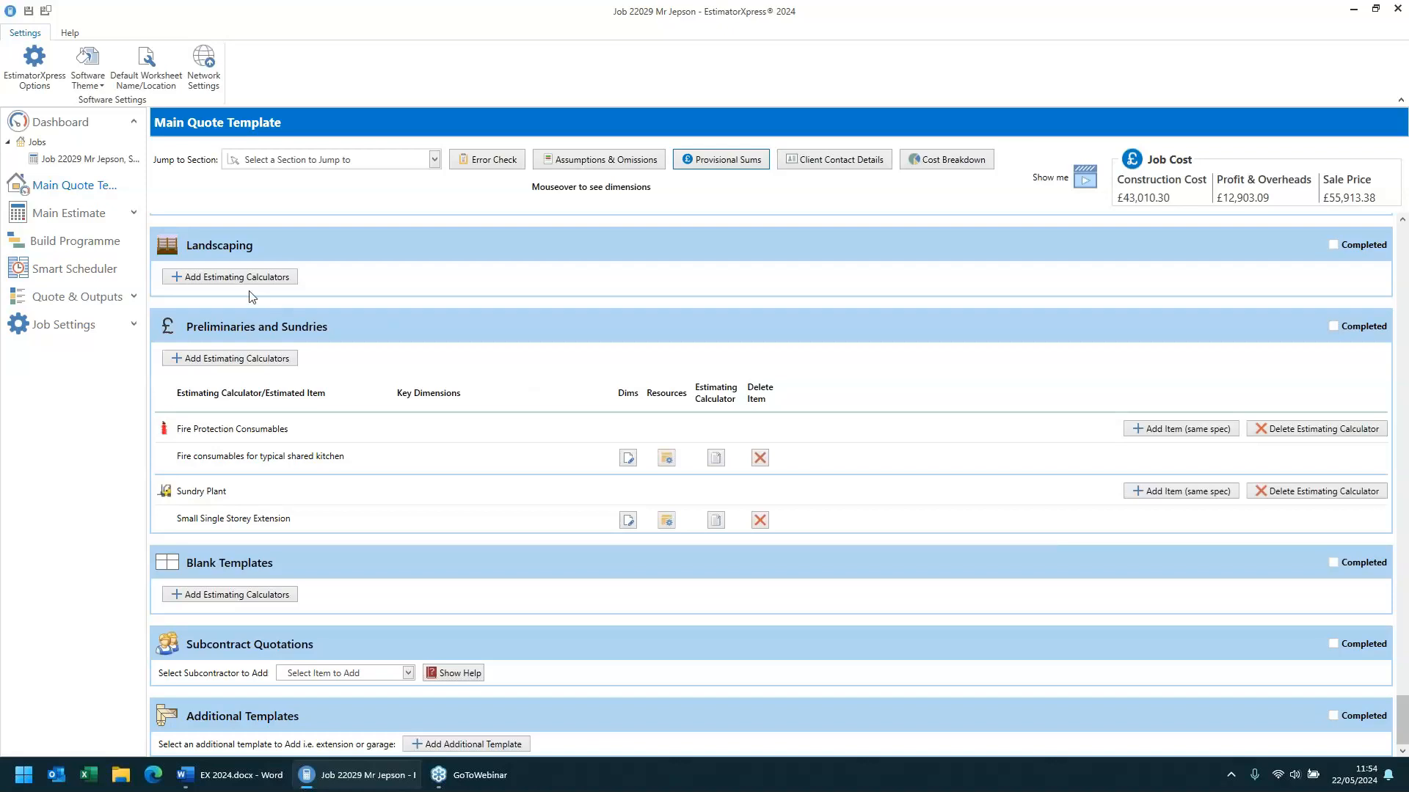
- Preview the Quote for Main Estimate written document, then the Quote (Schedule of Works) document and its letter page
left_click(134, 298)
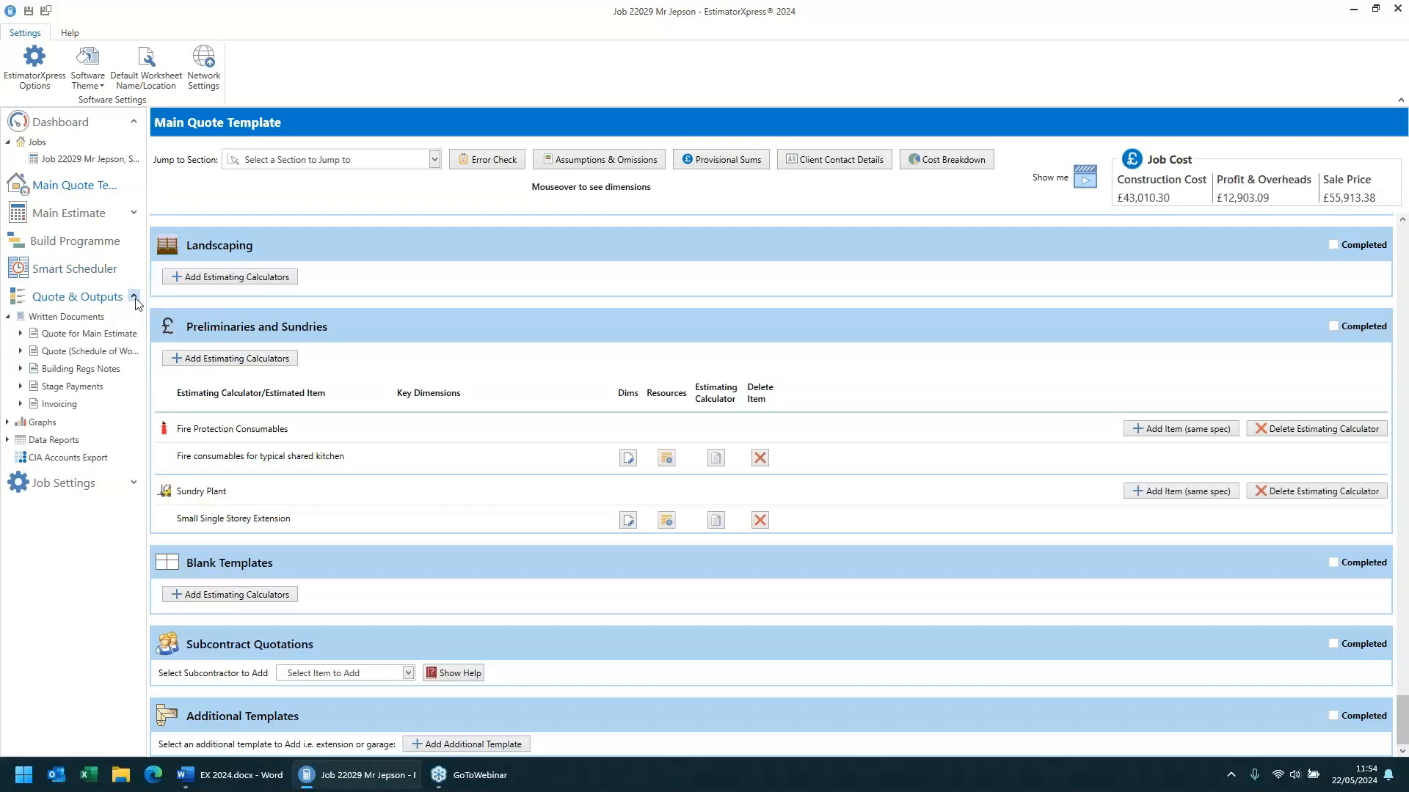
left_click(107, 336)
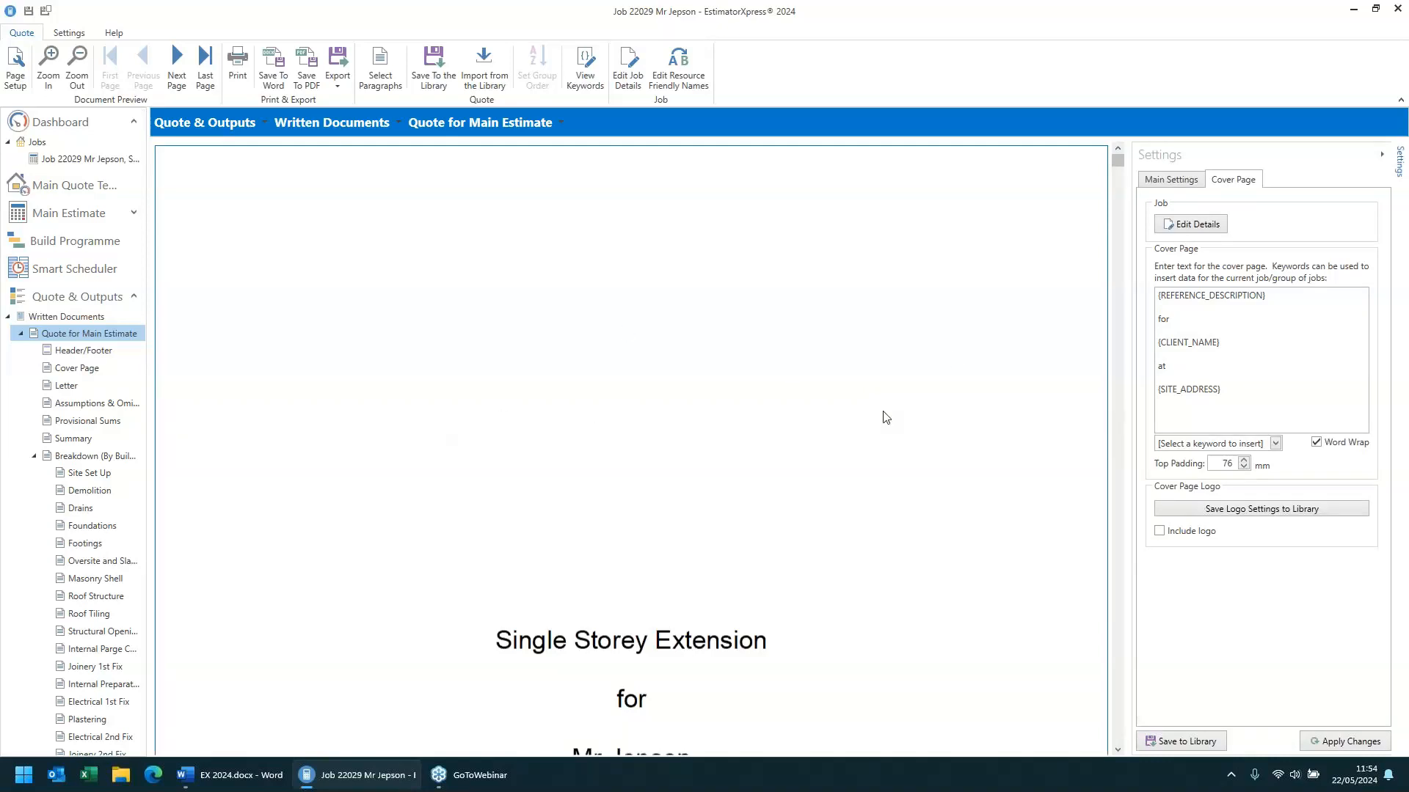
left_click(22, 333)
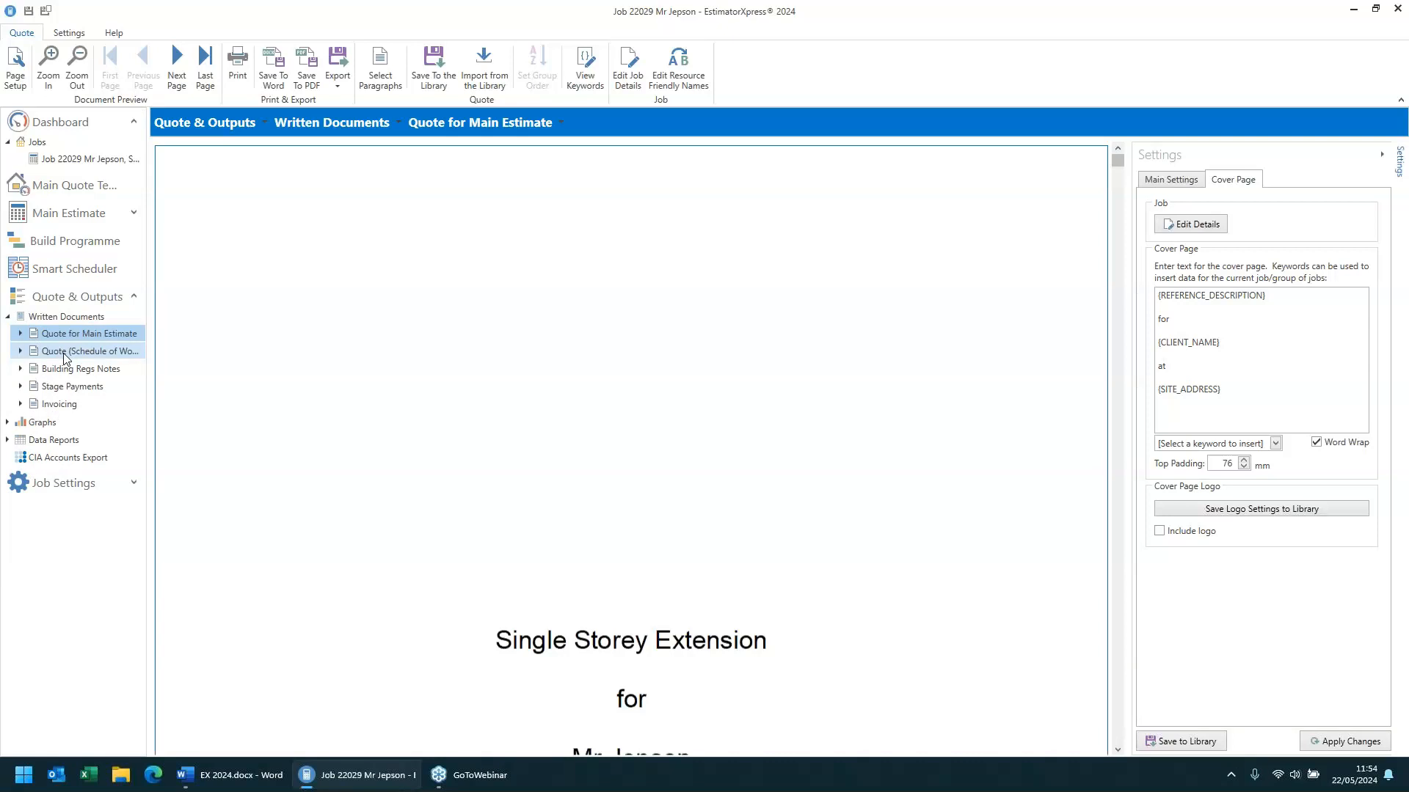
left_click(63, 355)
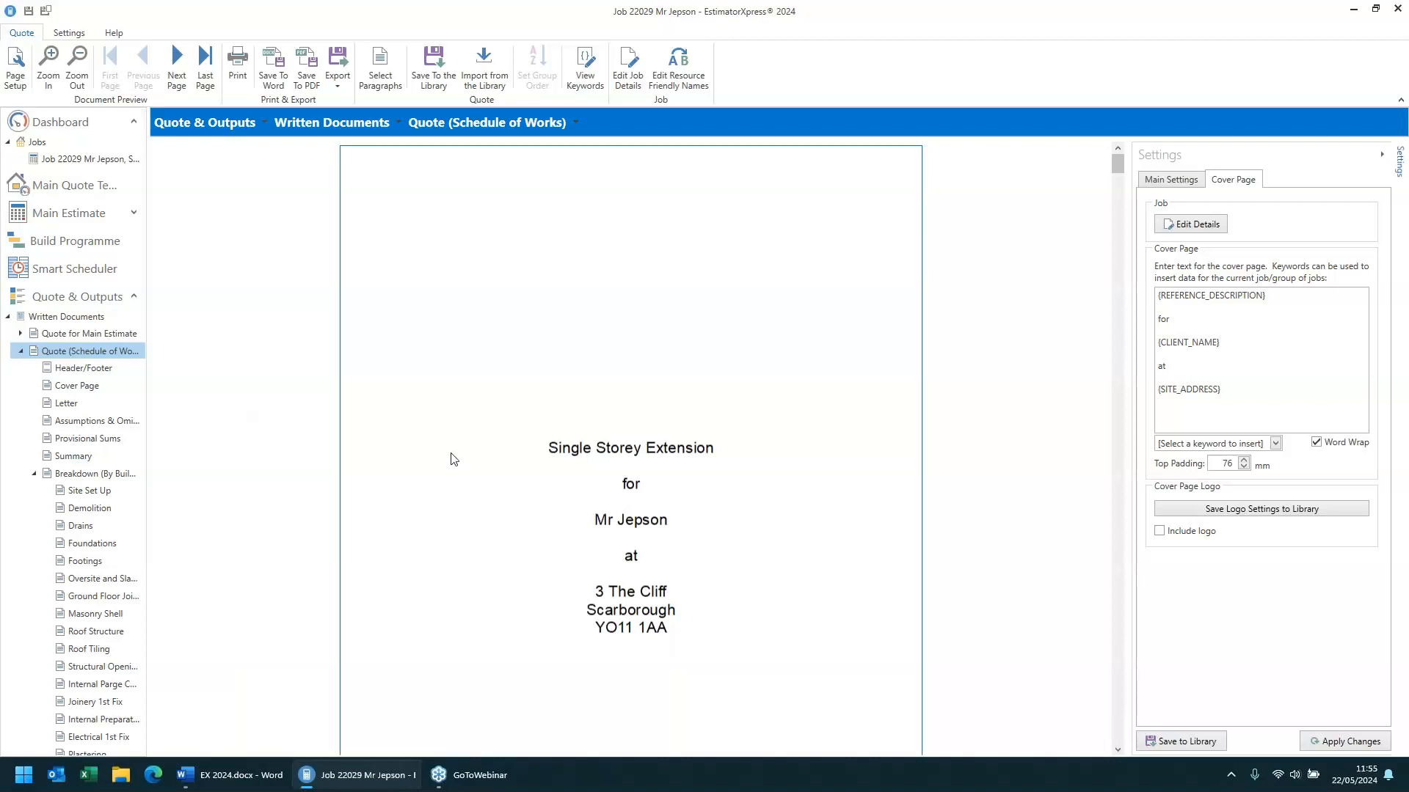
scroll(452, 459, "down", 3)
scroll(453, 459, "down", 8)
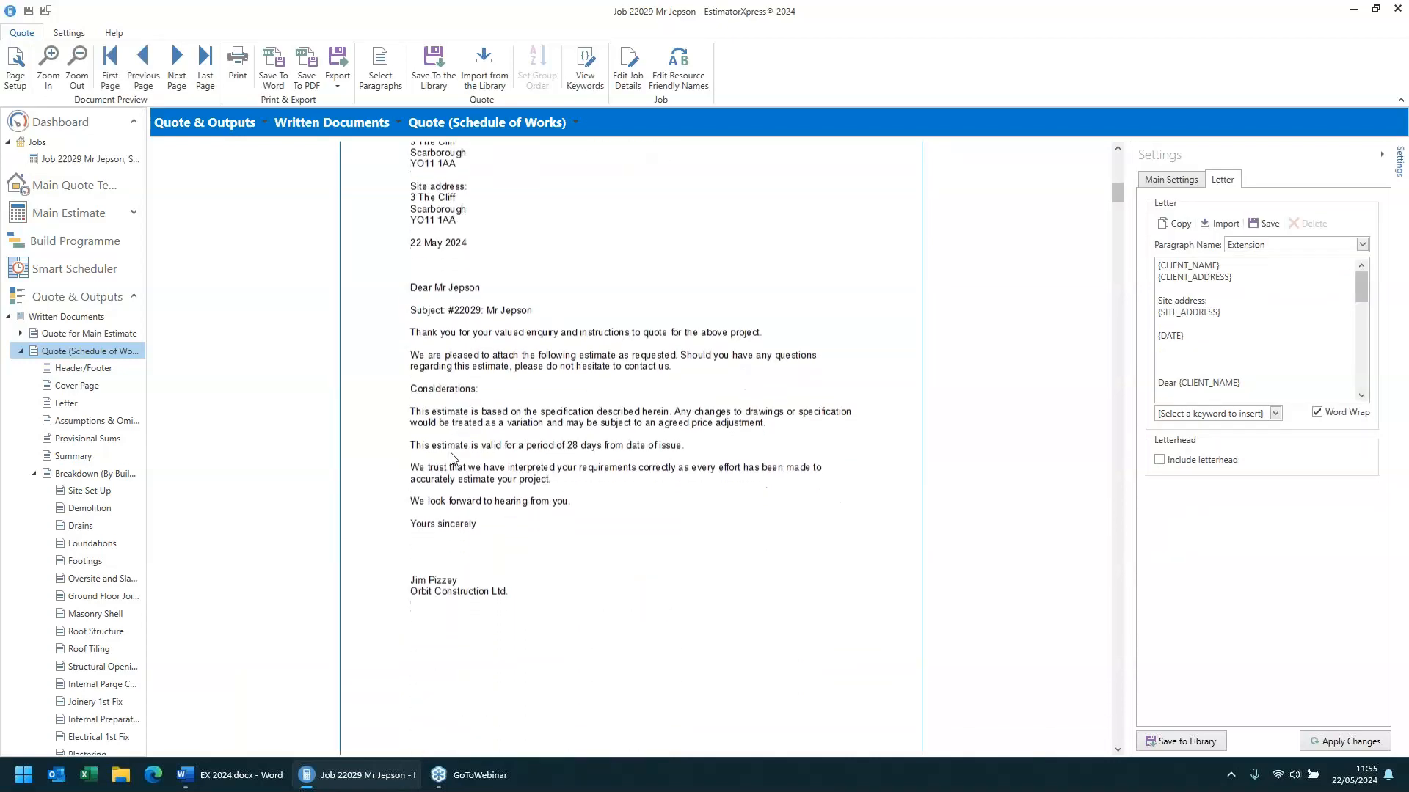
- Scroll through the Quote (Schedule of Works) preview from the letter page past the summary to the Site Set Up section
scroll(453, 459, "up", 1)
scroll(453, 459, "down", 1)
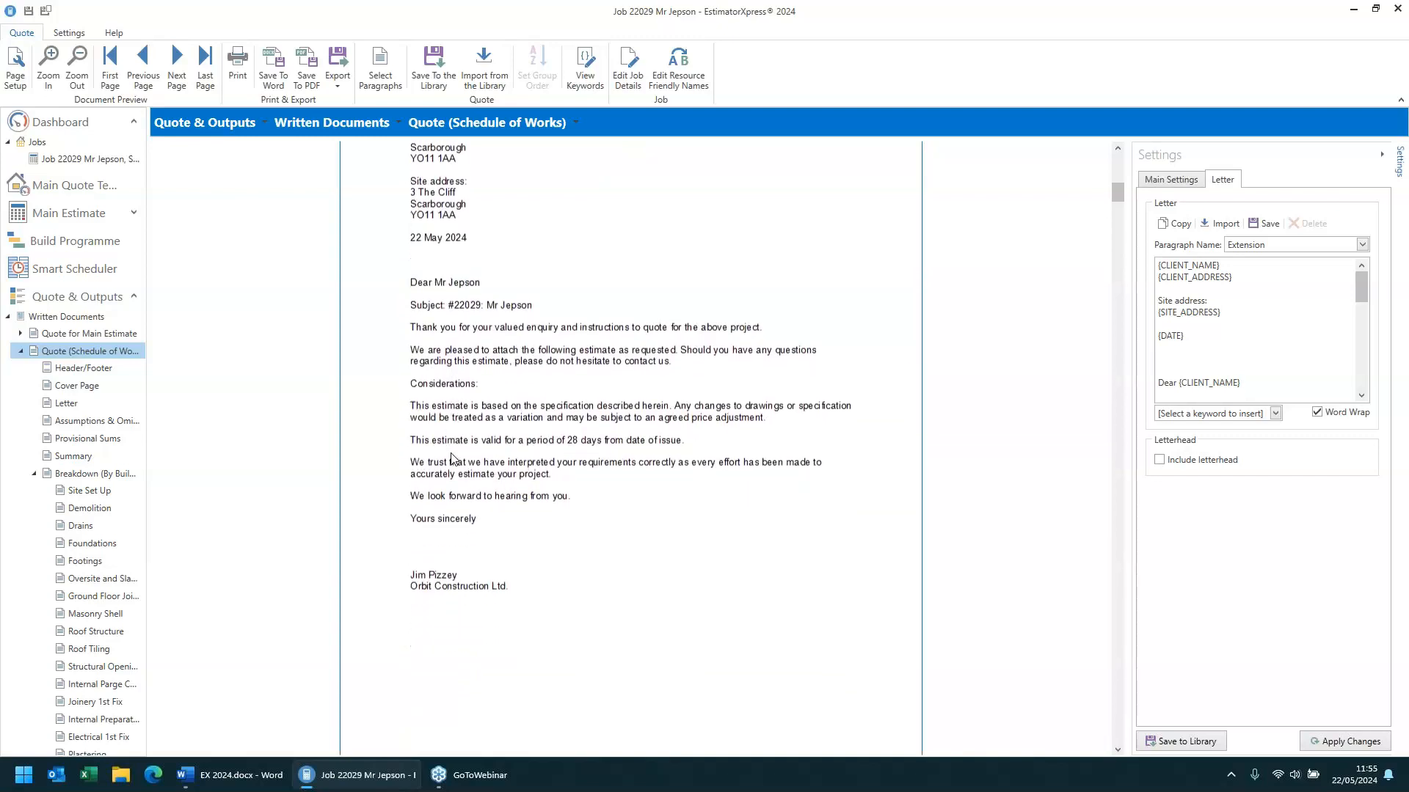
scroll(453, 459, "down", 10)
scroll(453, 459, "up", 2)
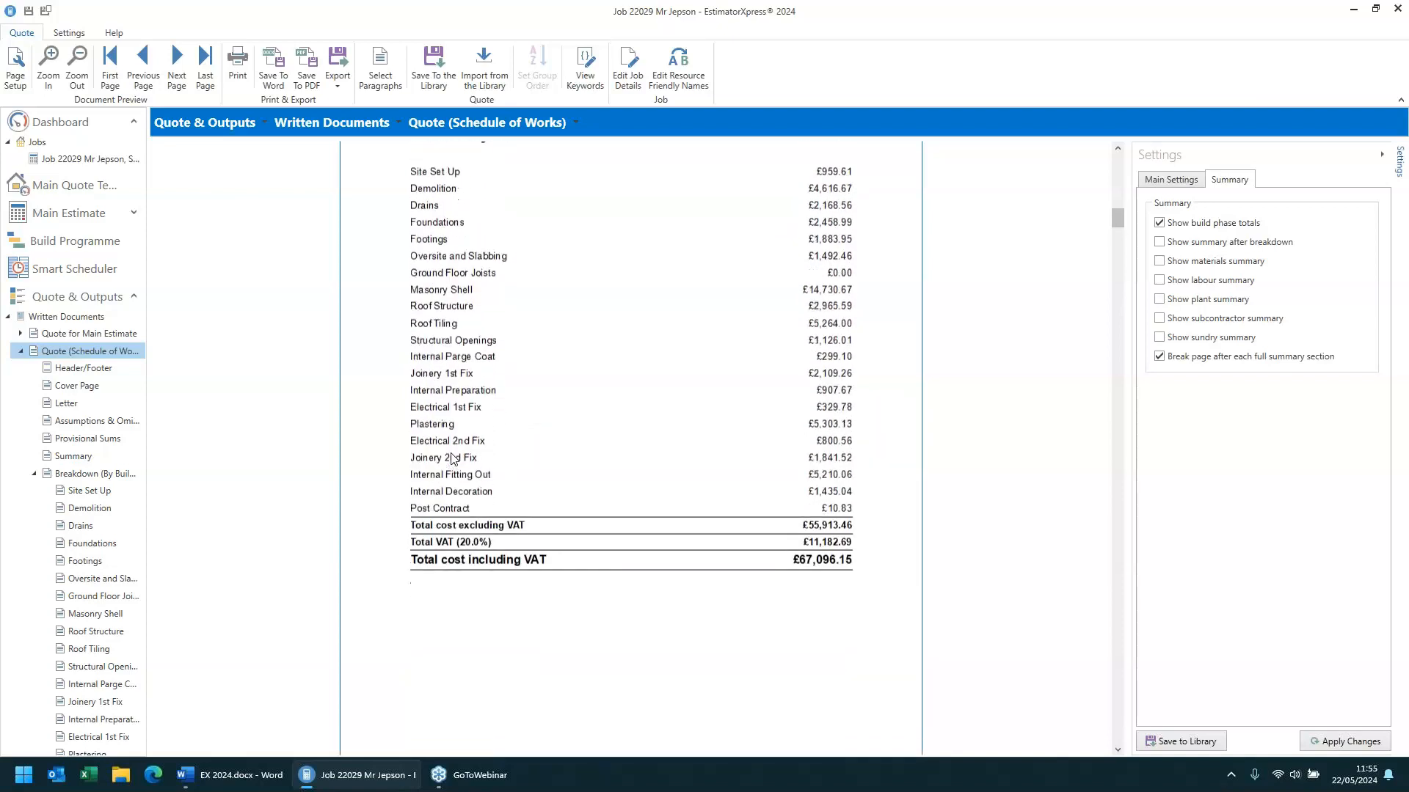
scroll(453, 459, "down", 3)
scroll(451, 454, "down", 5)
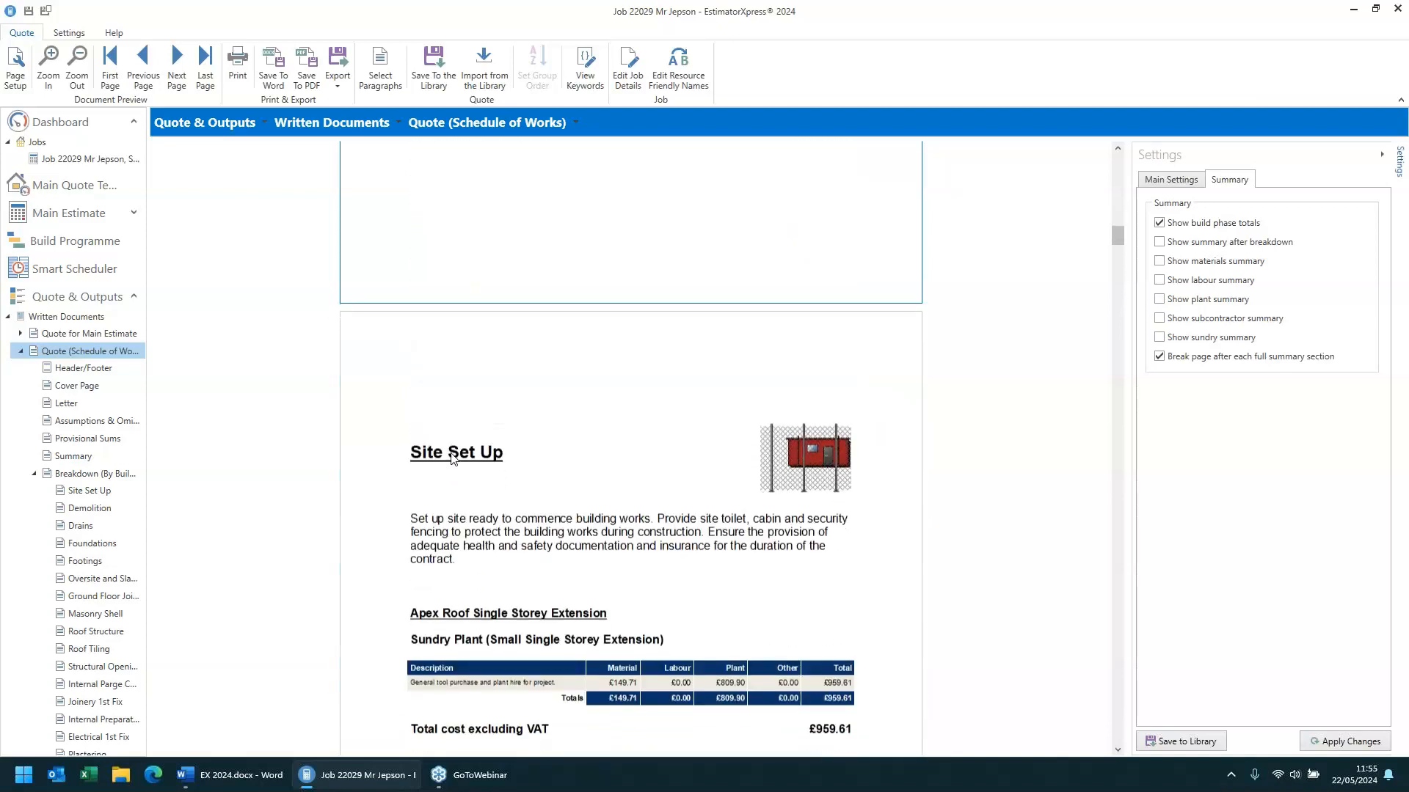
scroll(453, 460, "down", 4)
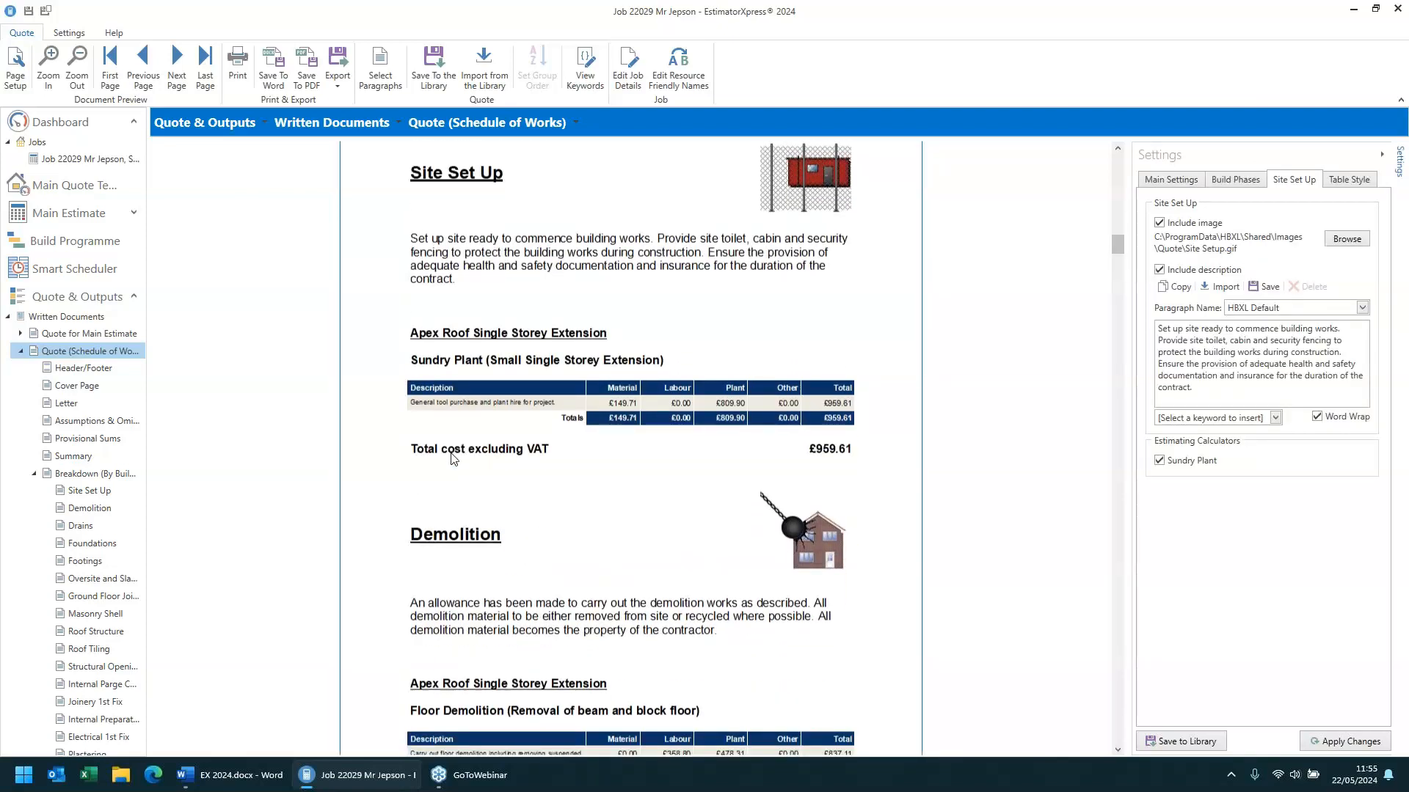
left_click_drag(436, 316, 412, 239)
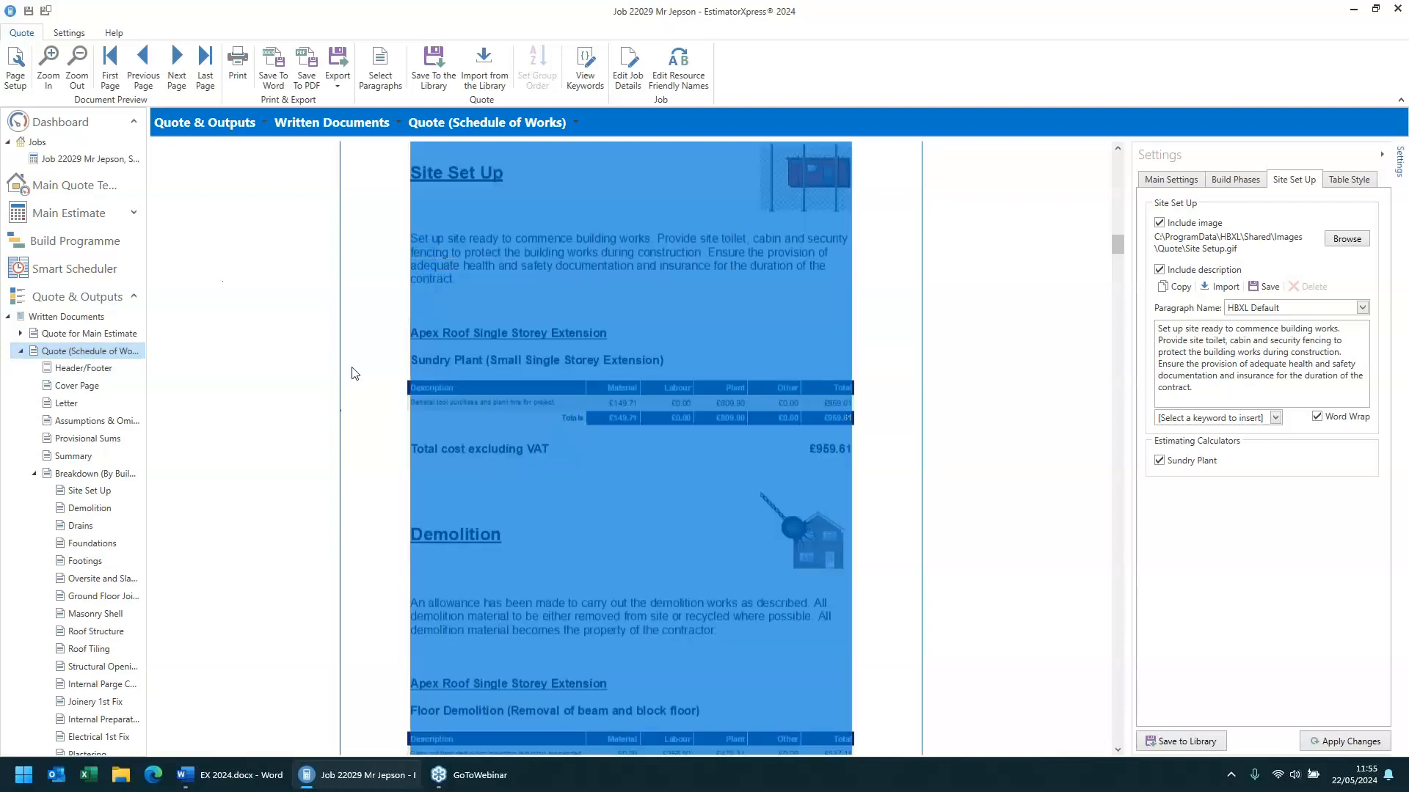
left_click(477, 437)
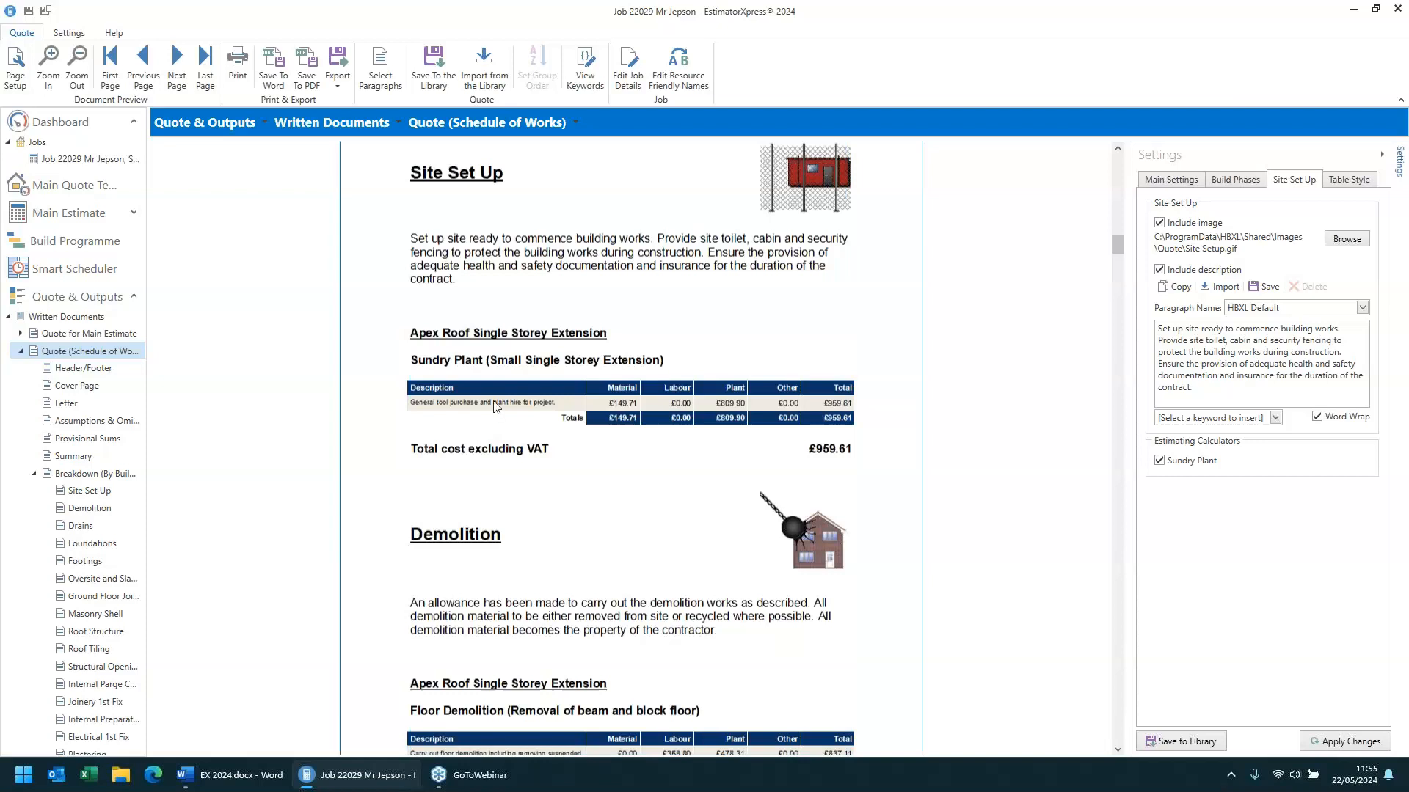
- Examine the Site Set Up and Demolition breakdown tables in the enlarged schedule of works preview
scroll(497, 407, "up", 1)
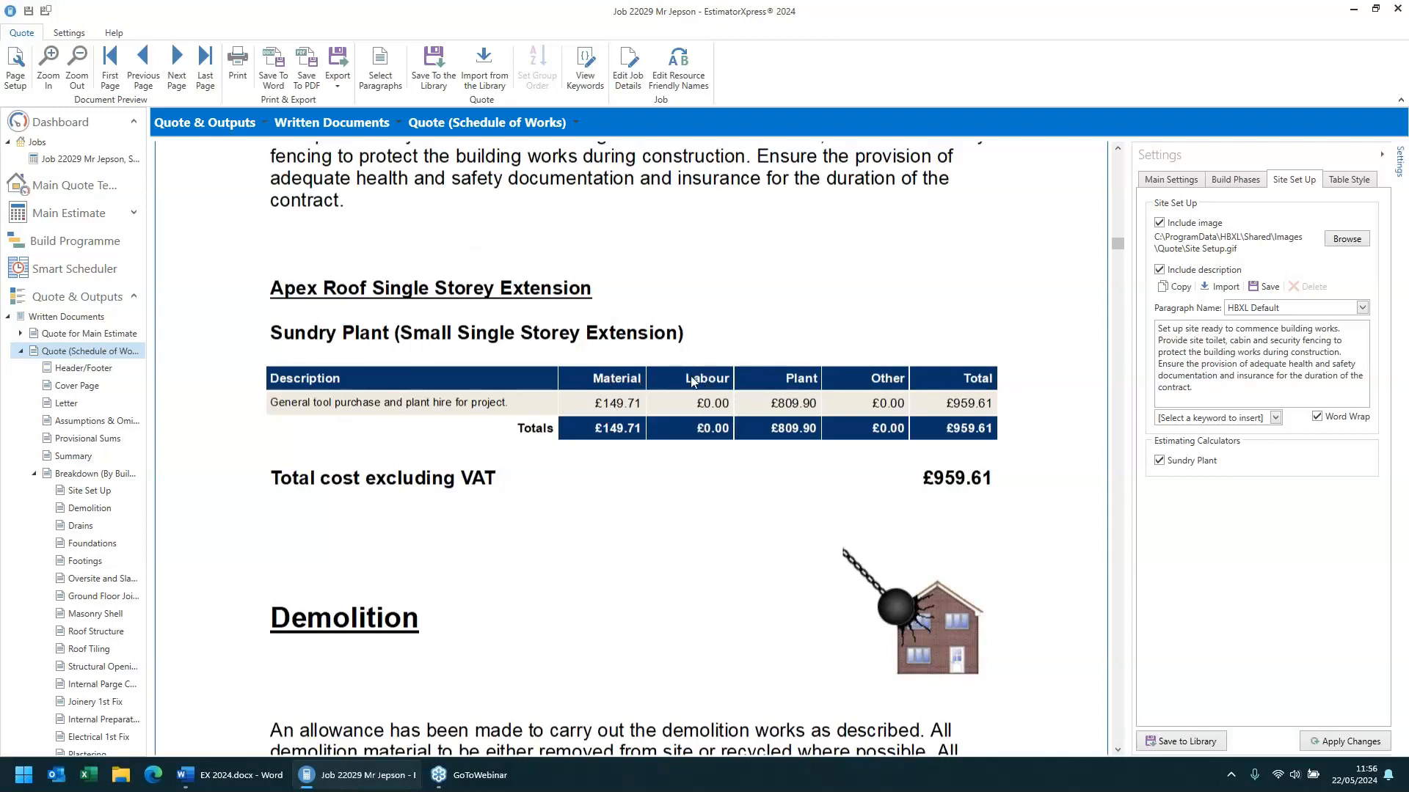
scroll(693, 380, "down", 5)
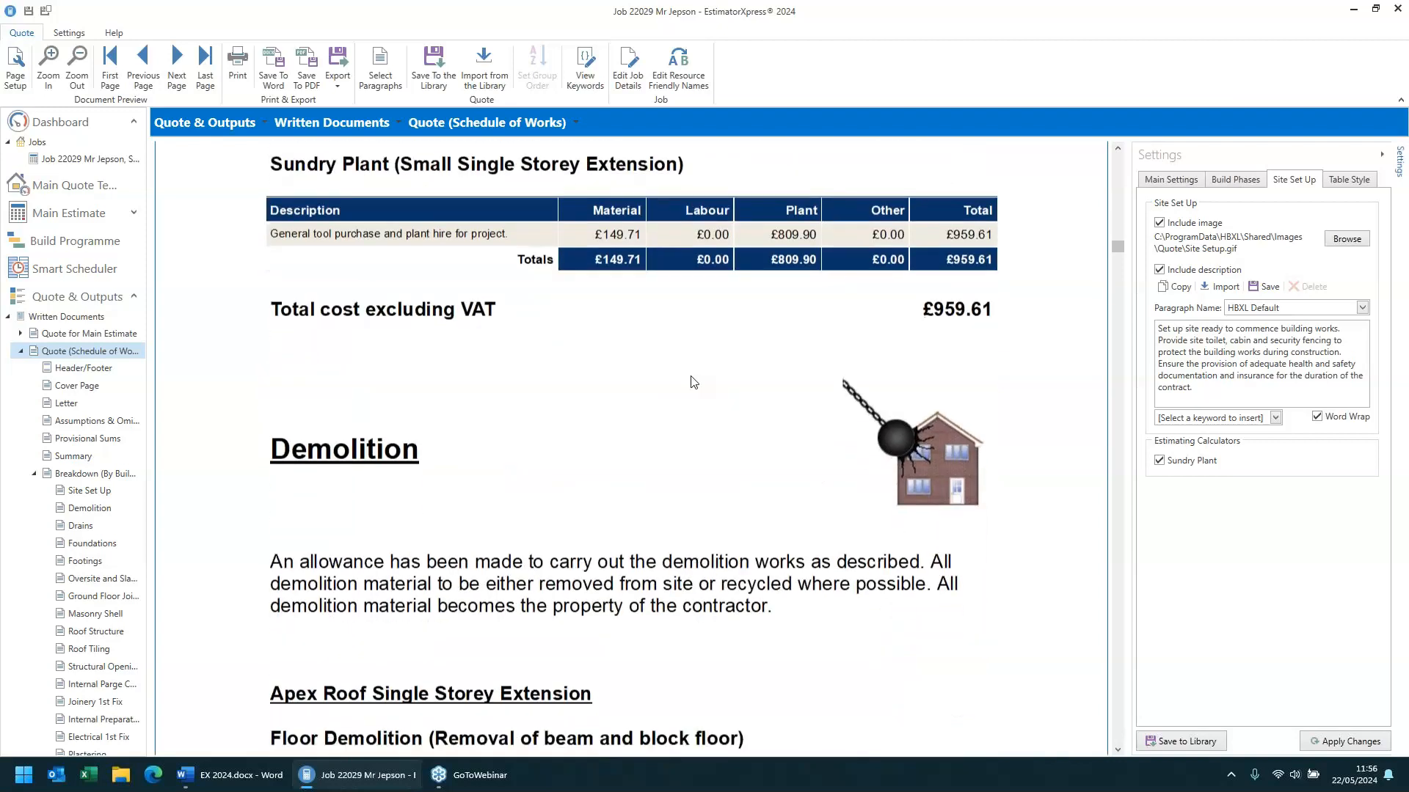
scroll(693, 381, "down", 2)
scroll(693, 380, "down", 2)
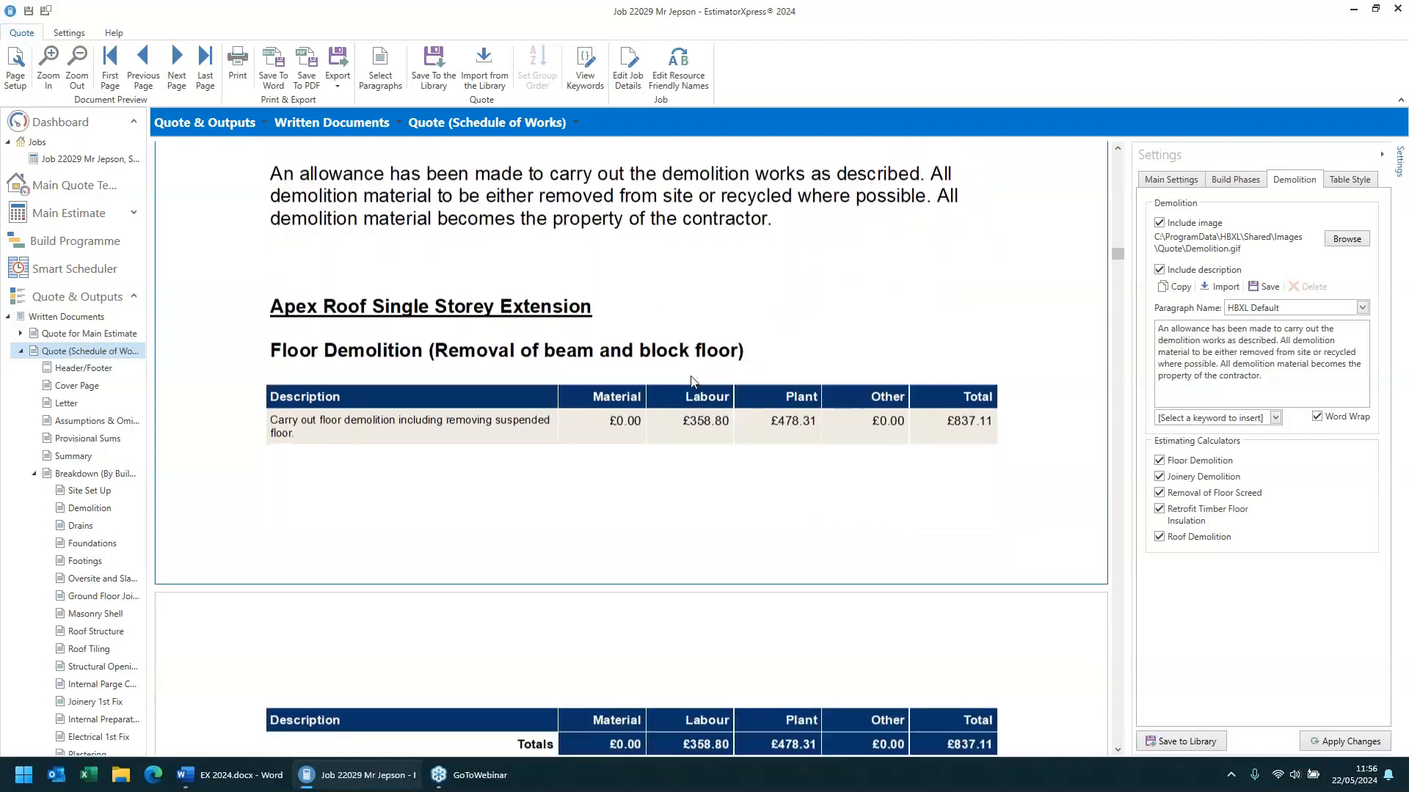
scroll(694, 381, "down", 1)
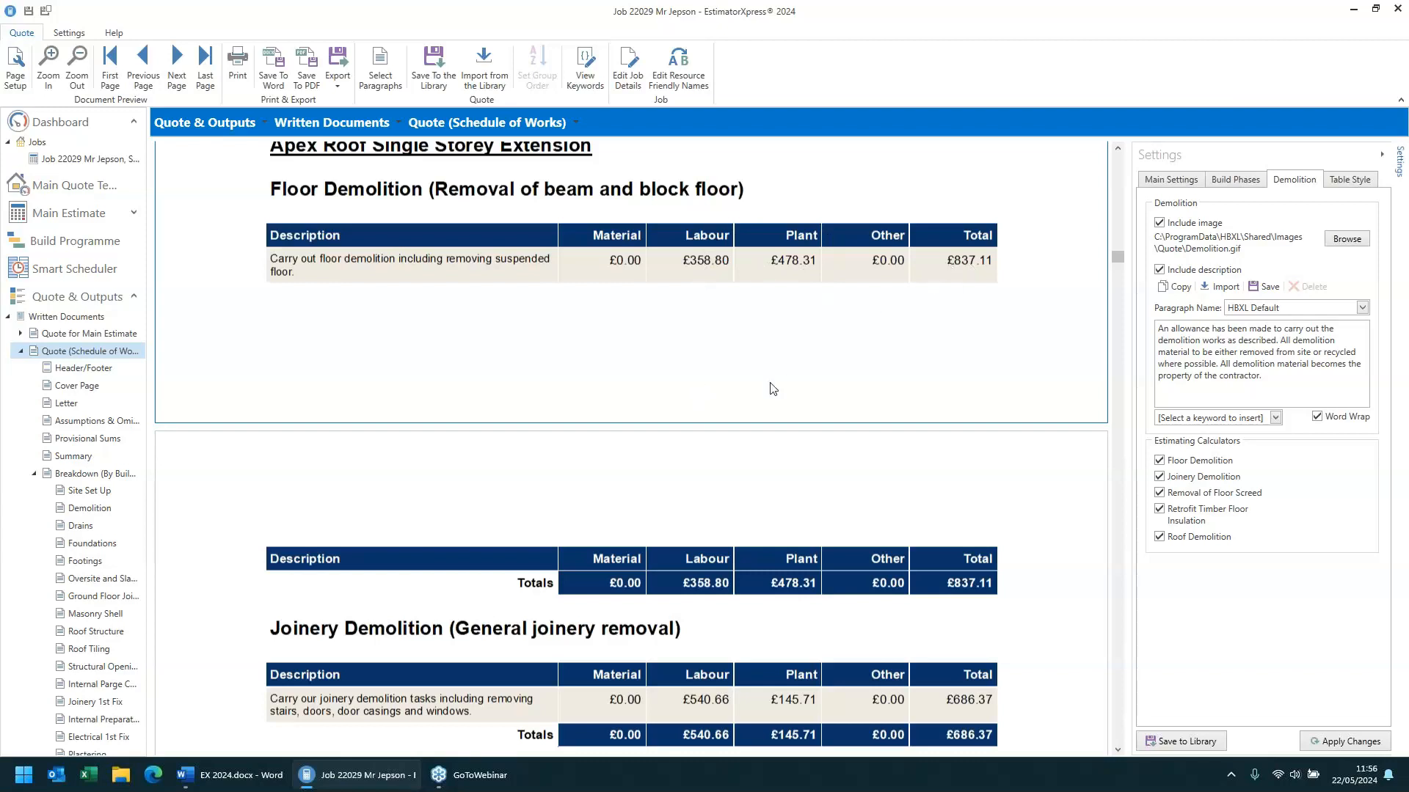
scroll(773, 388, "down", 5)
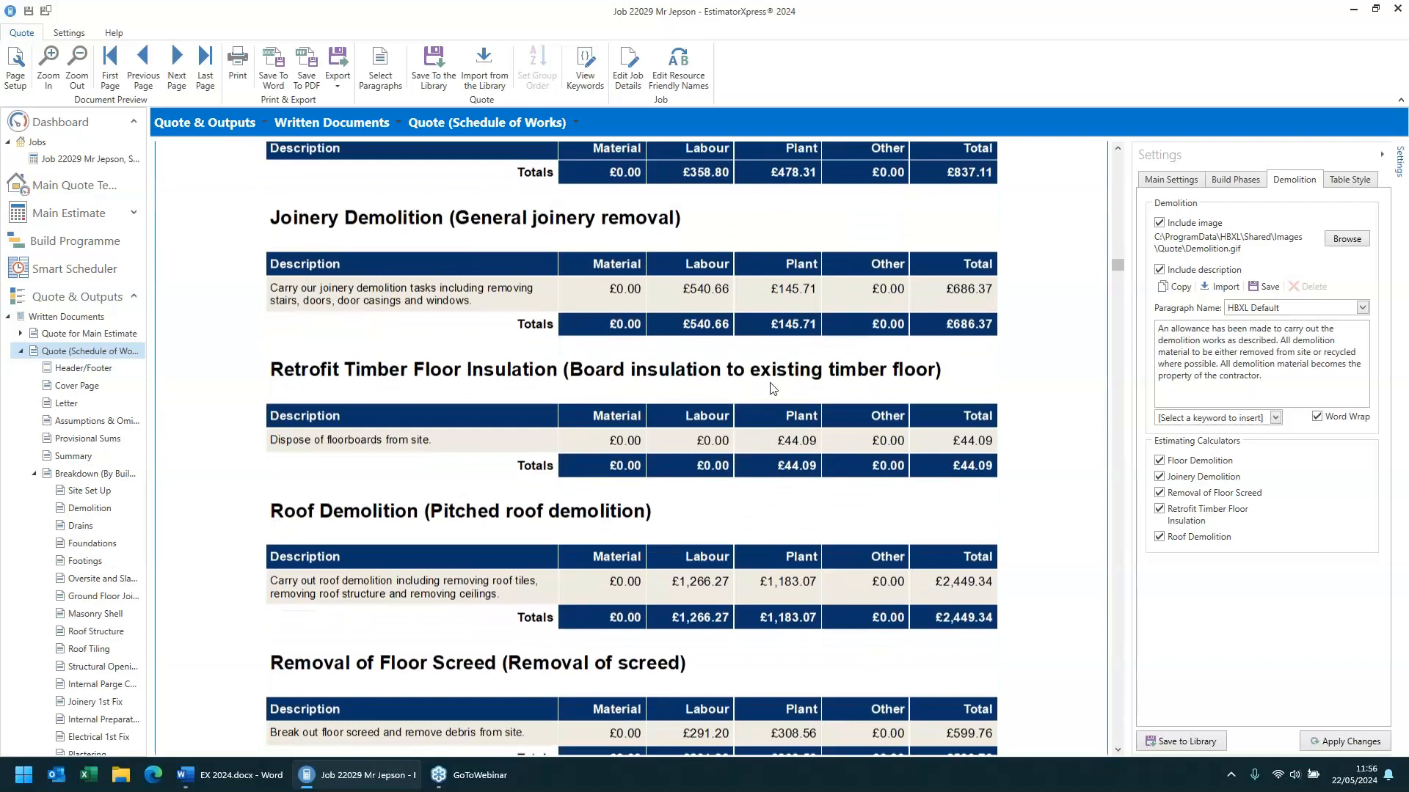
scroll(773, 388, "down", 1)
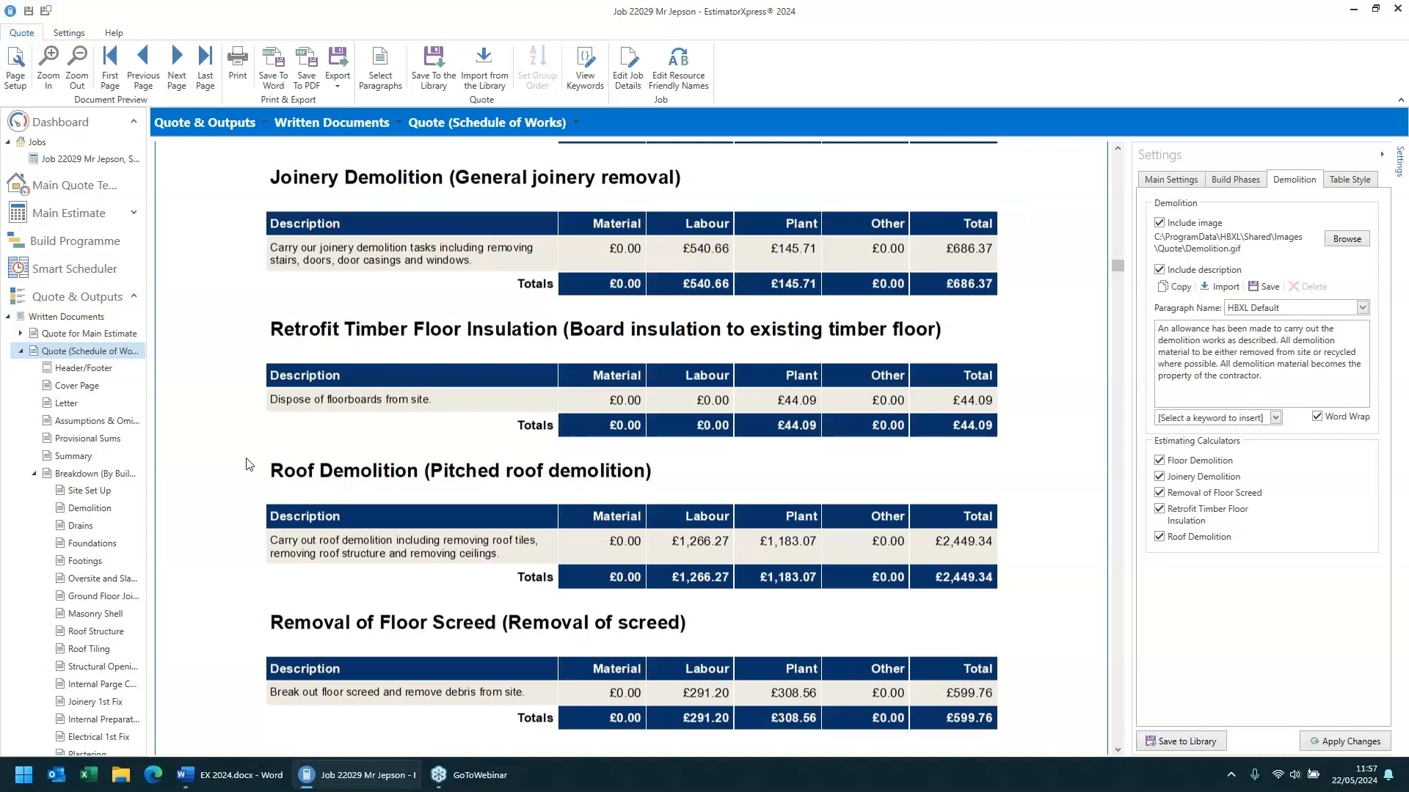
- Open the Roof Tiling breakdown and set the schedule description to Detailed work item description with key resources, applying the change
left_click(102, 652)
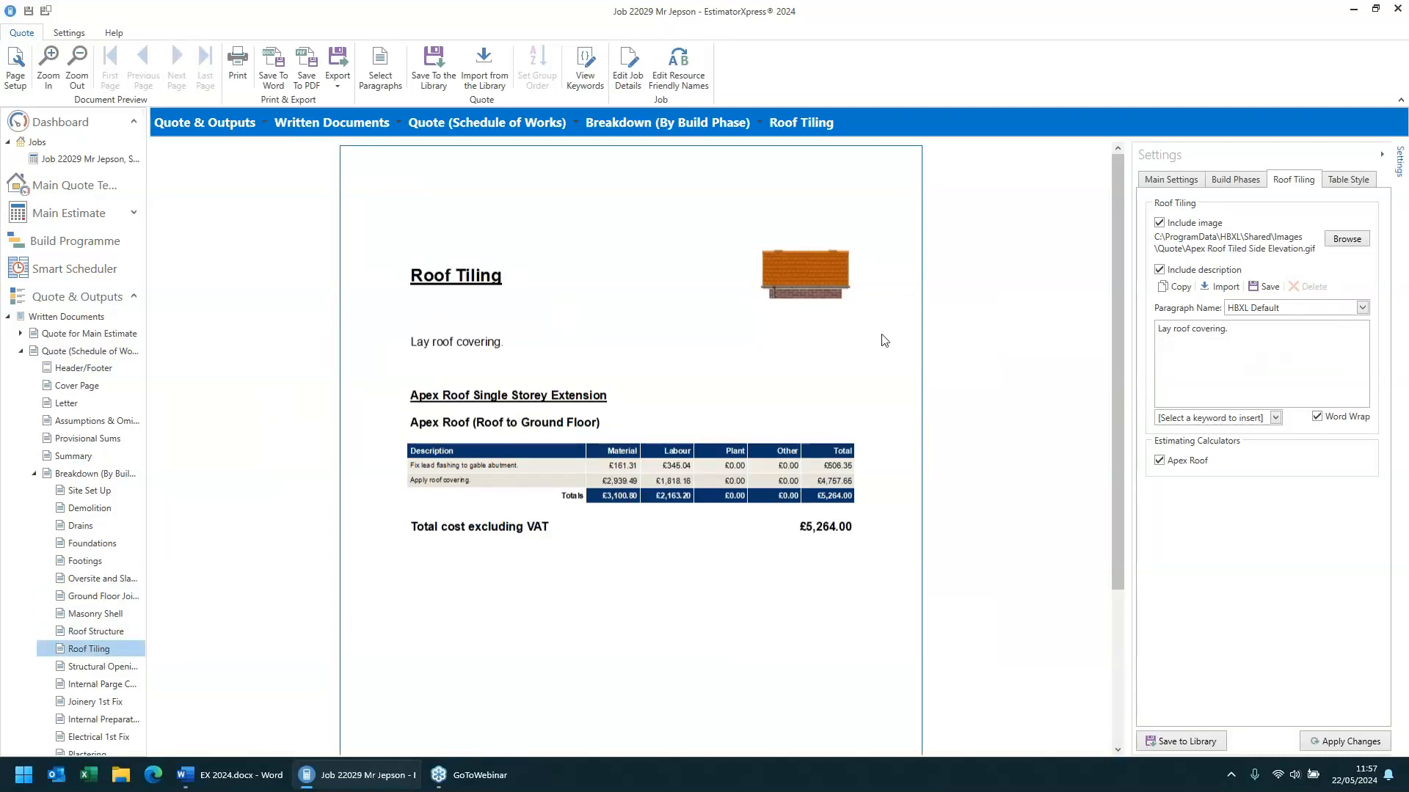
left_click(1224, 188)
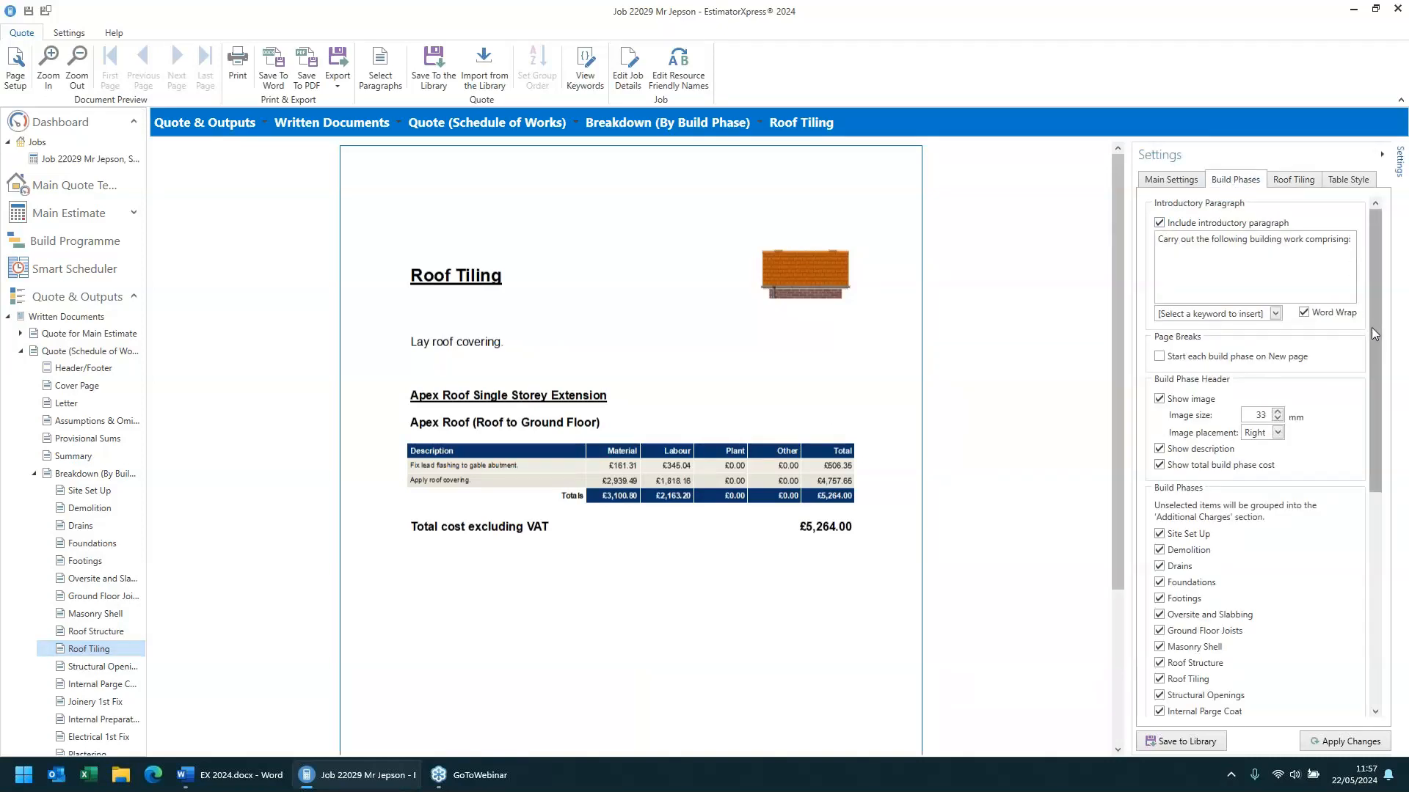
left_click_drag(1373, 330, 1348, 589)
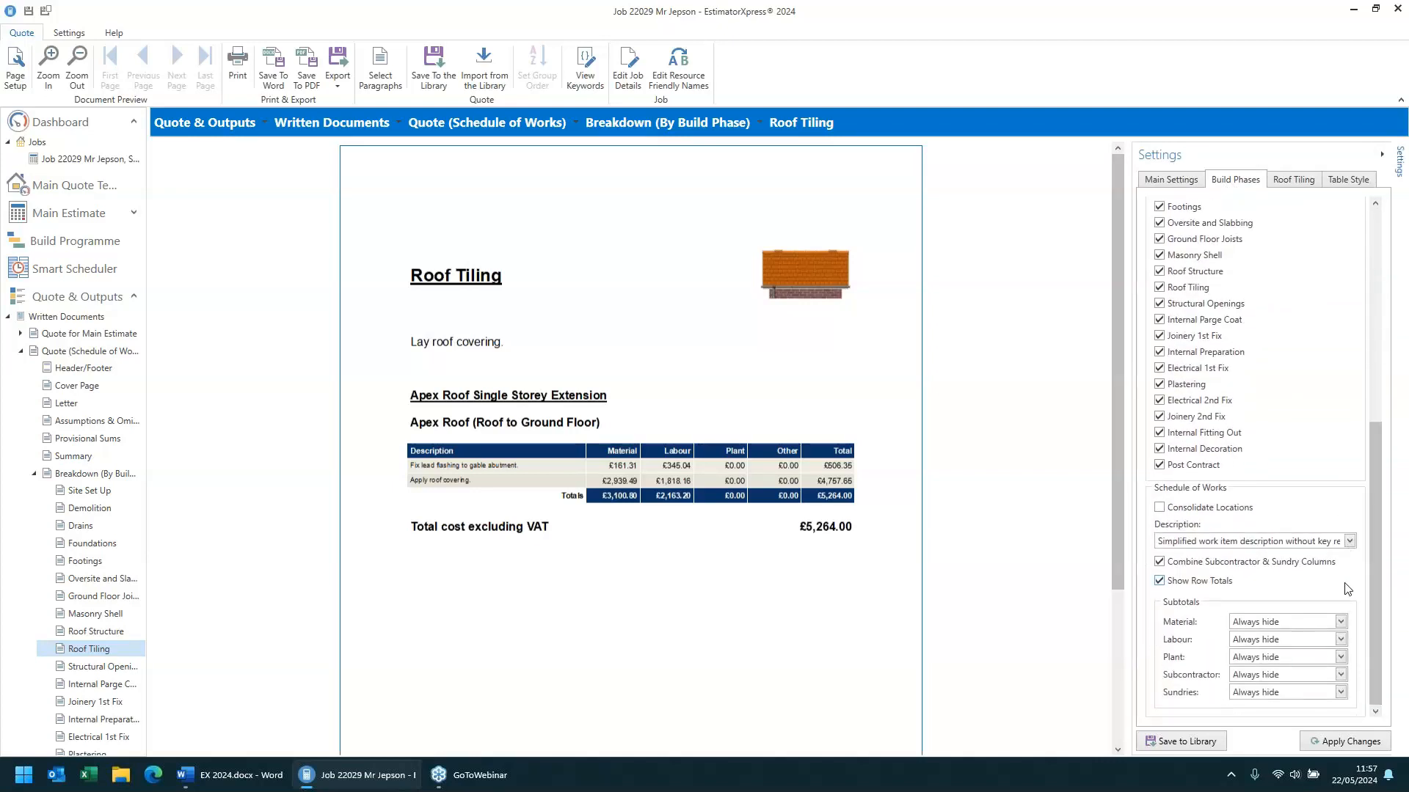
left_click(1223, 543)
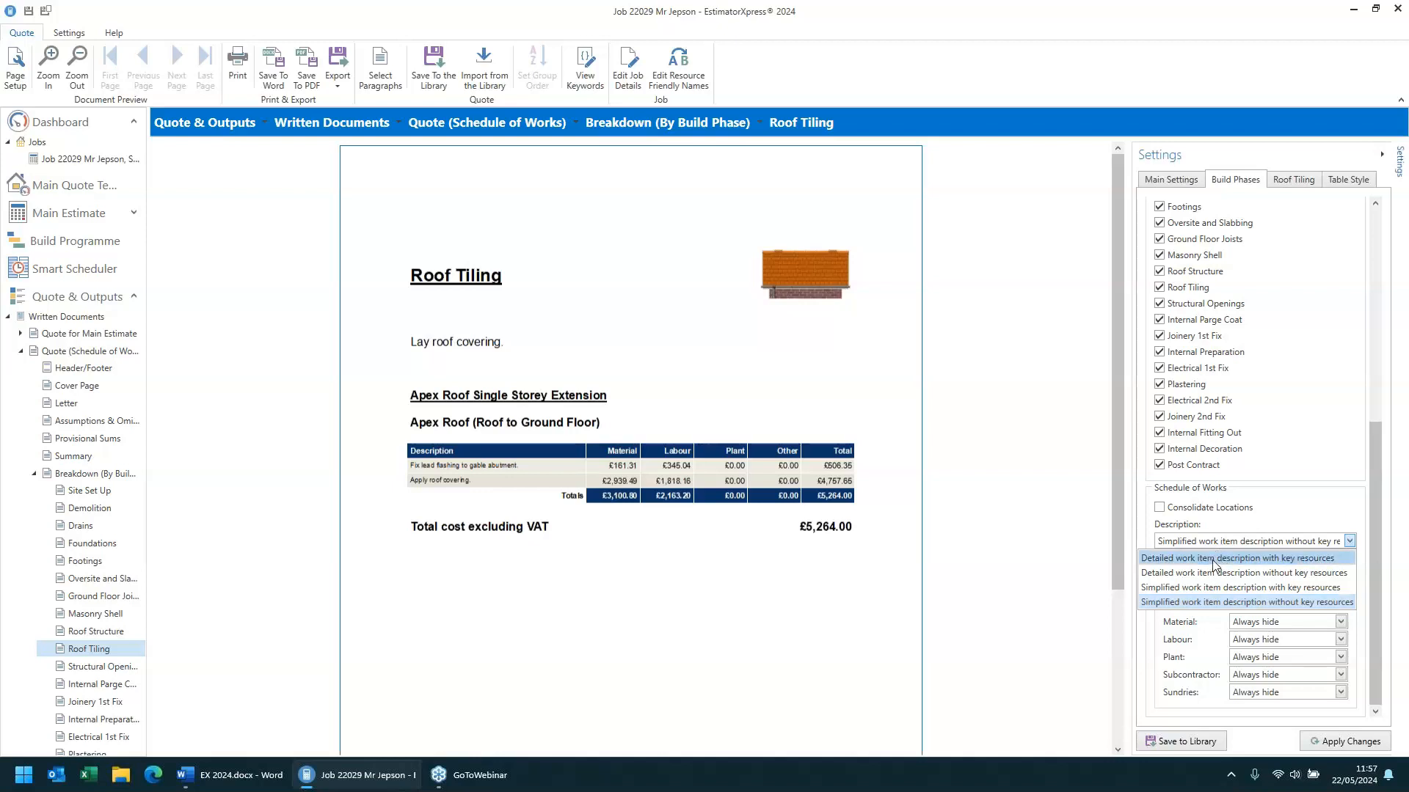
left_click(1212, 560)
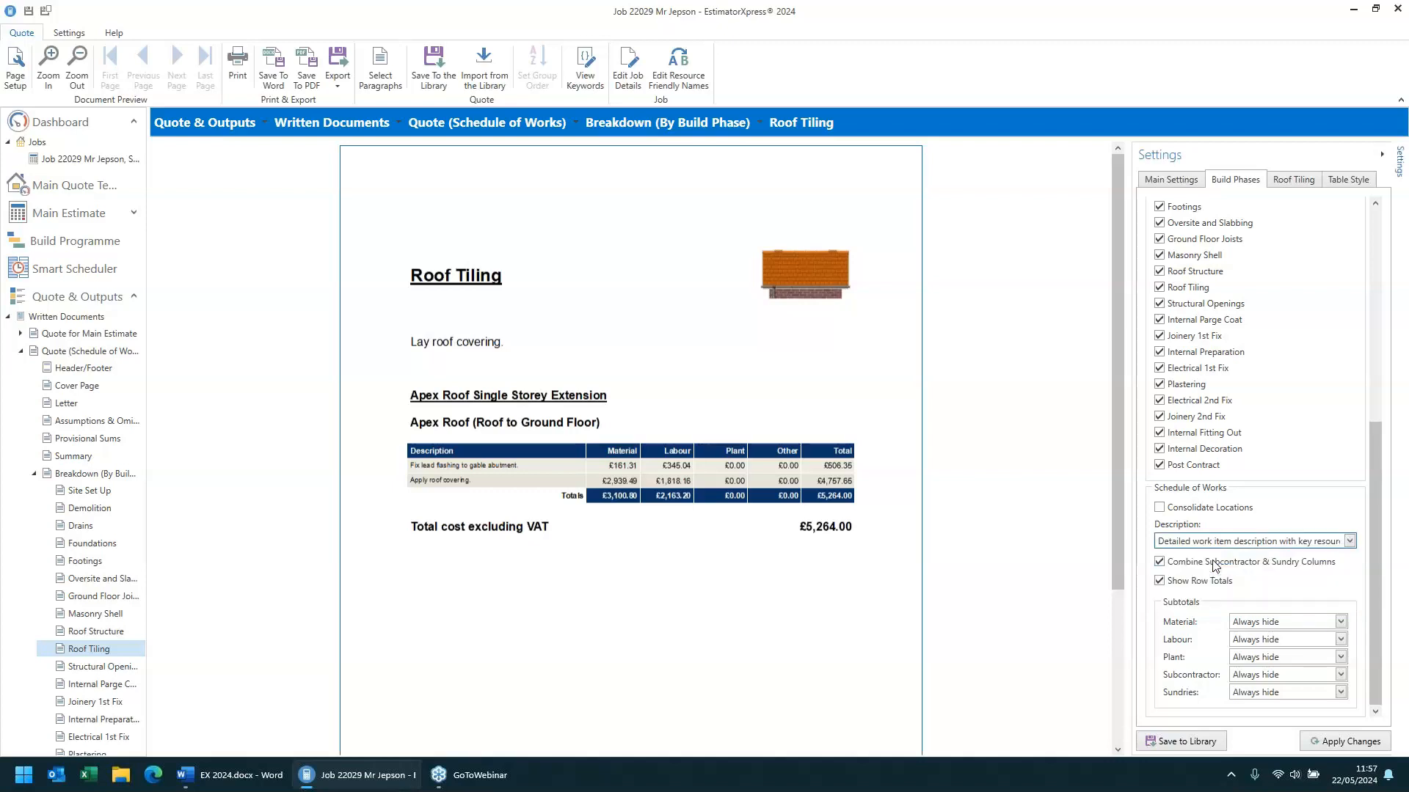
left_click(1358, 744)
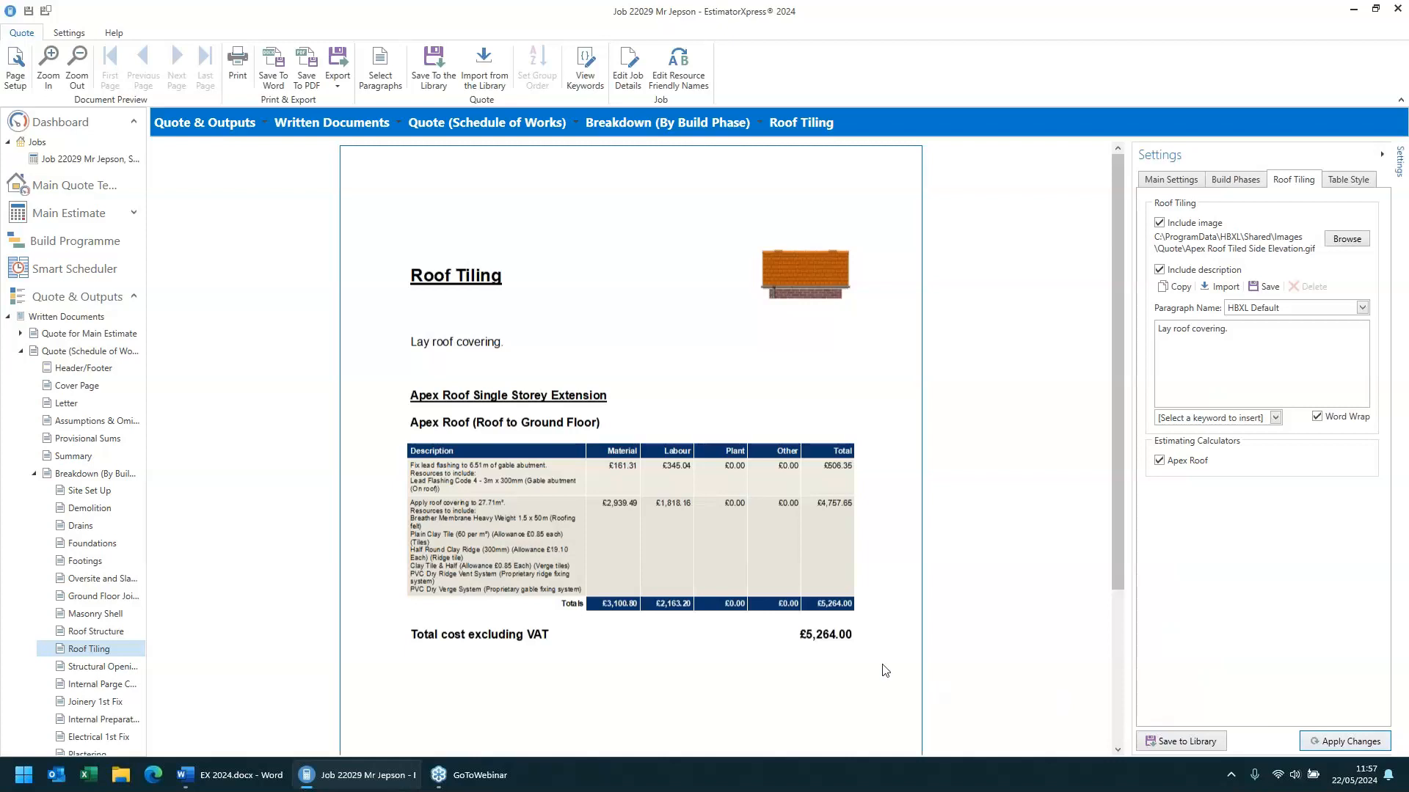
- Switch the schedule description to Detailed work item description without key resources and apply it
scroll(575, 509, "up", 2)
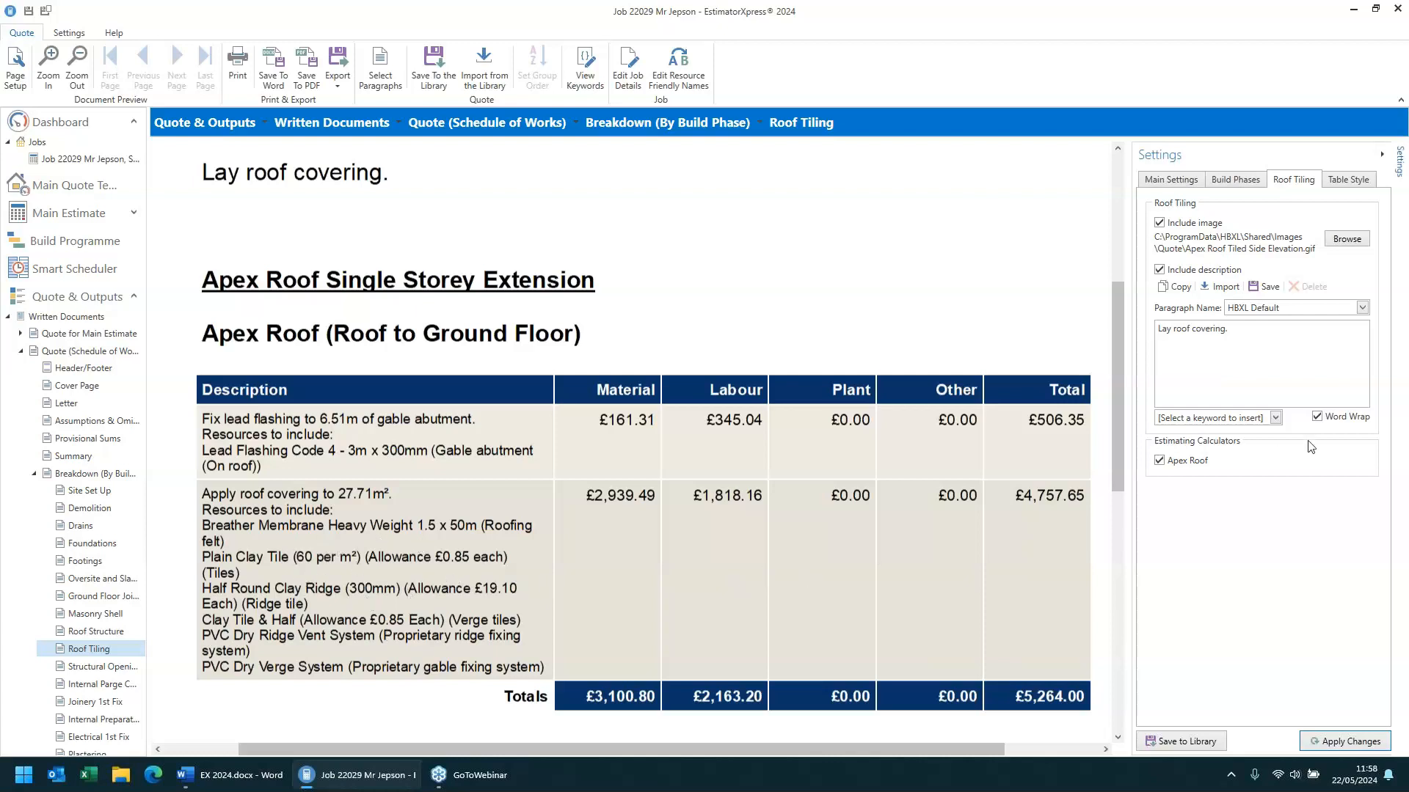
left_click(1232, 180)
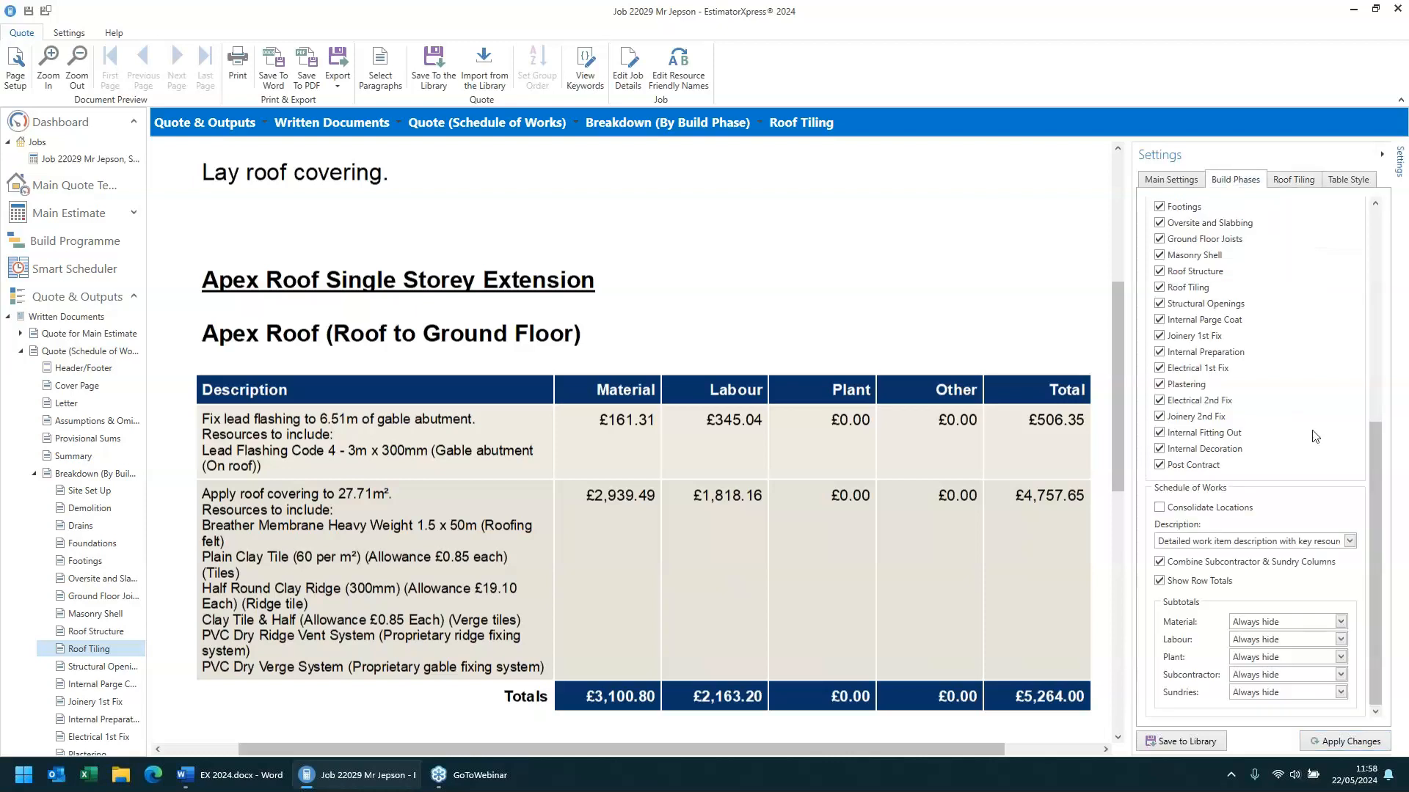
left_click(1267, 541)
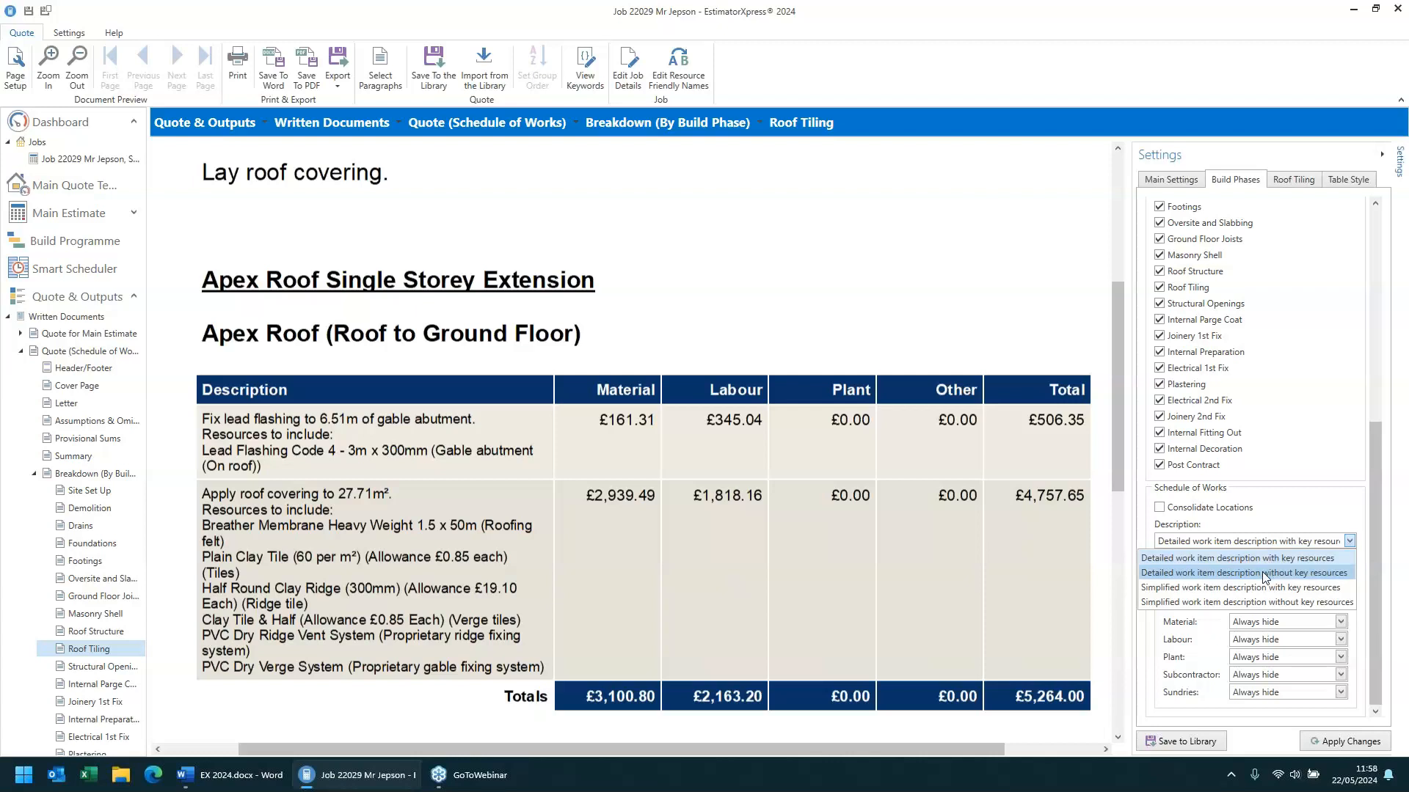
left_click(1264, 573)
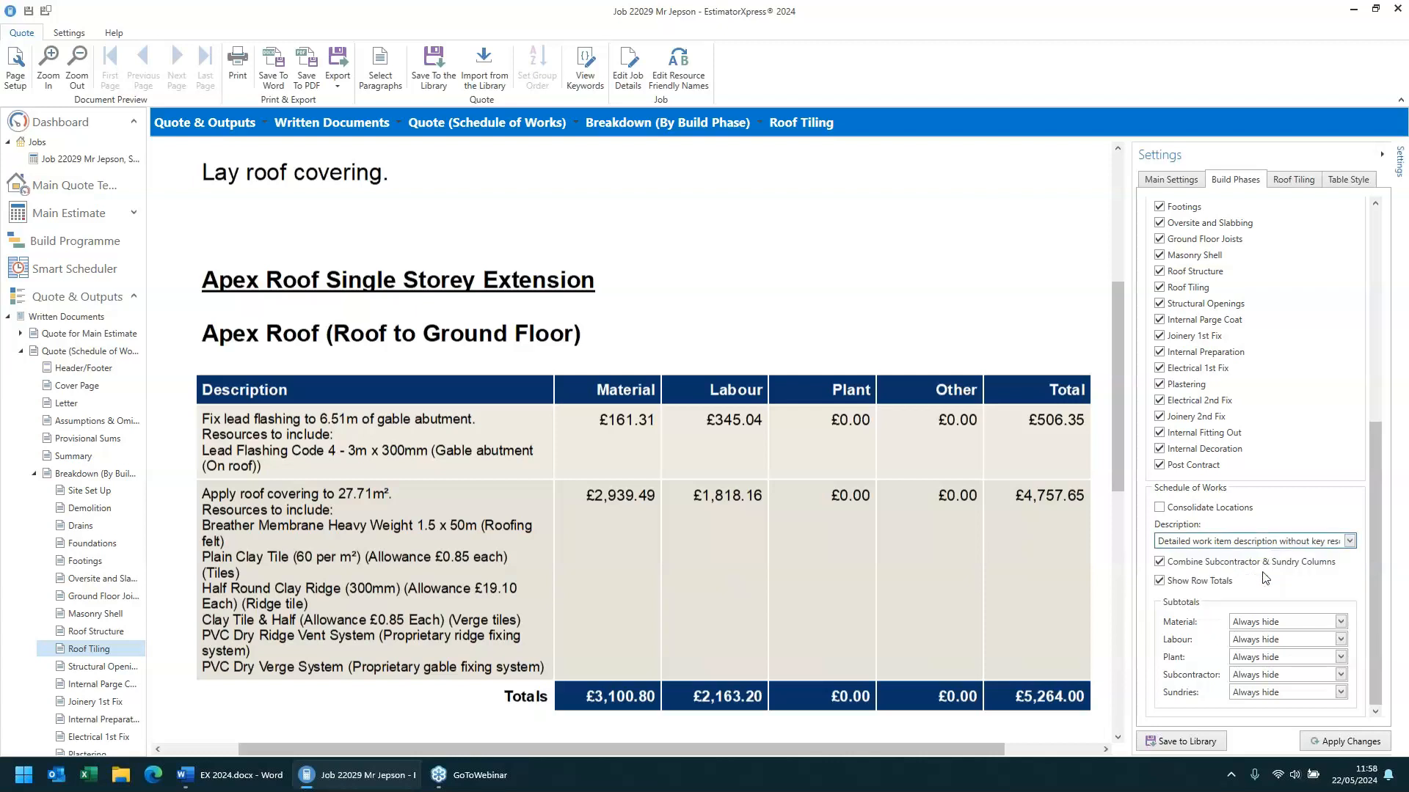
left_click(1346, 748)
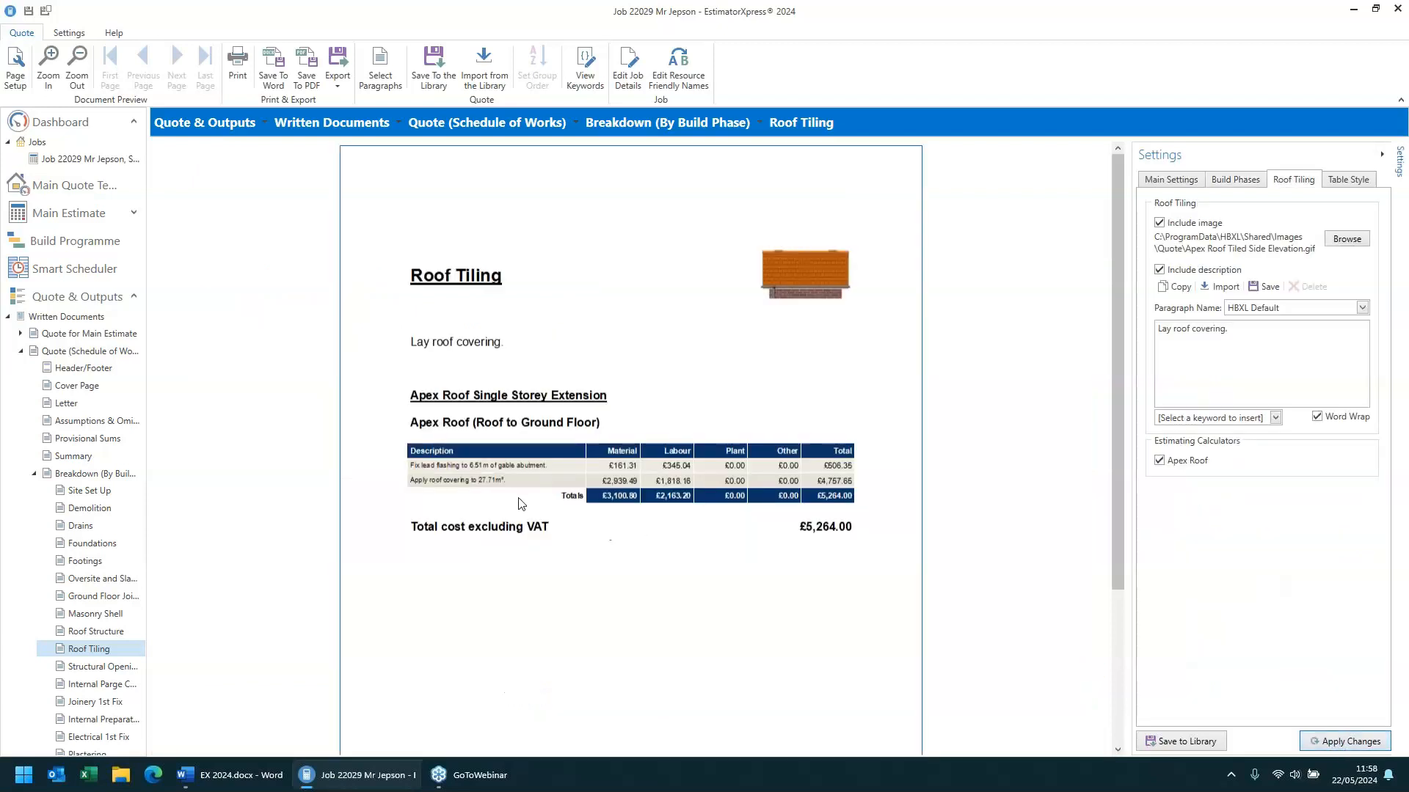
- Switch the schedule description to Simplified work item description with key resources and apply it
scroll(477, 478, "up", 2)
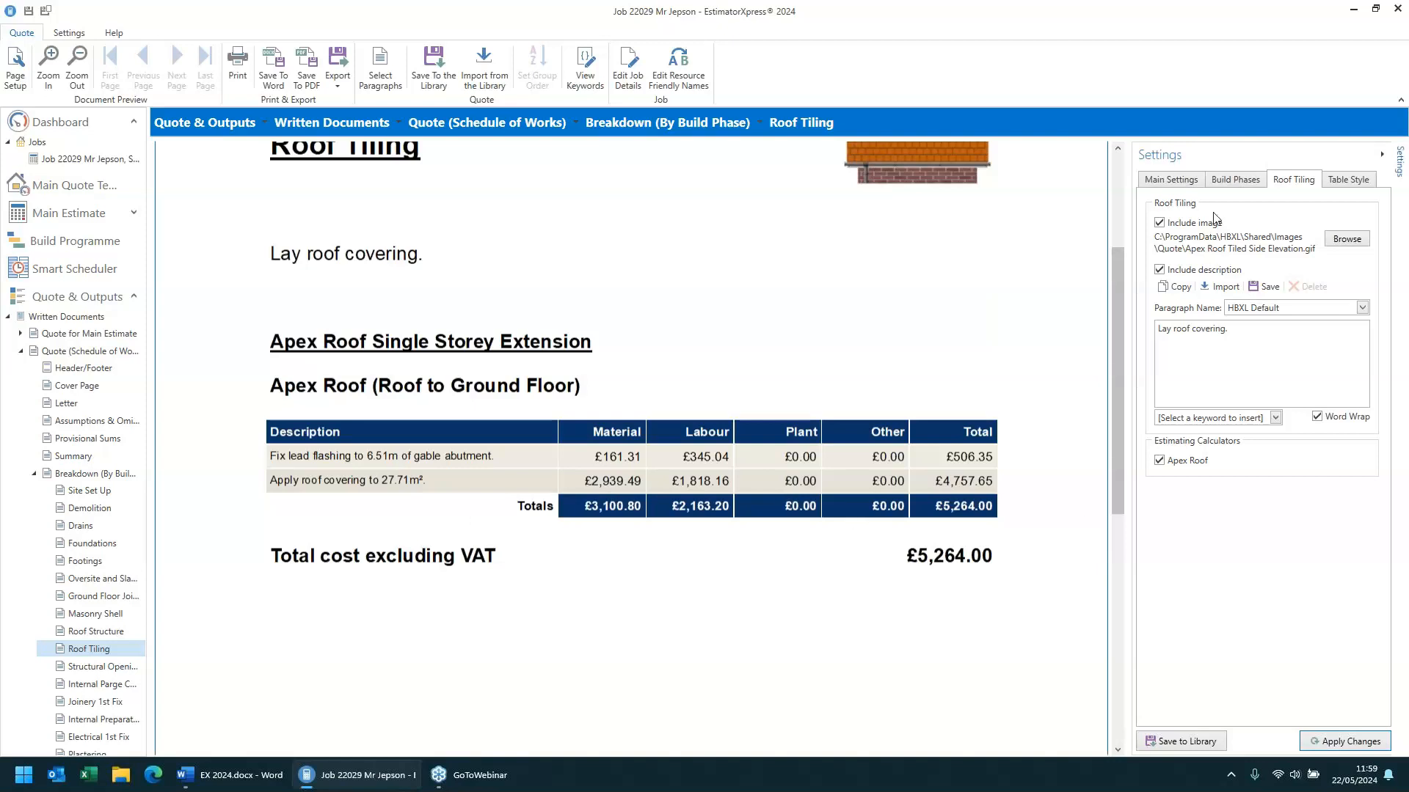
left_click(1229, 184)
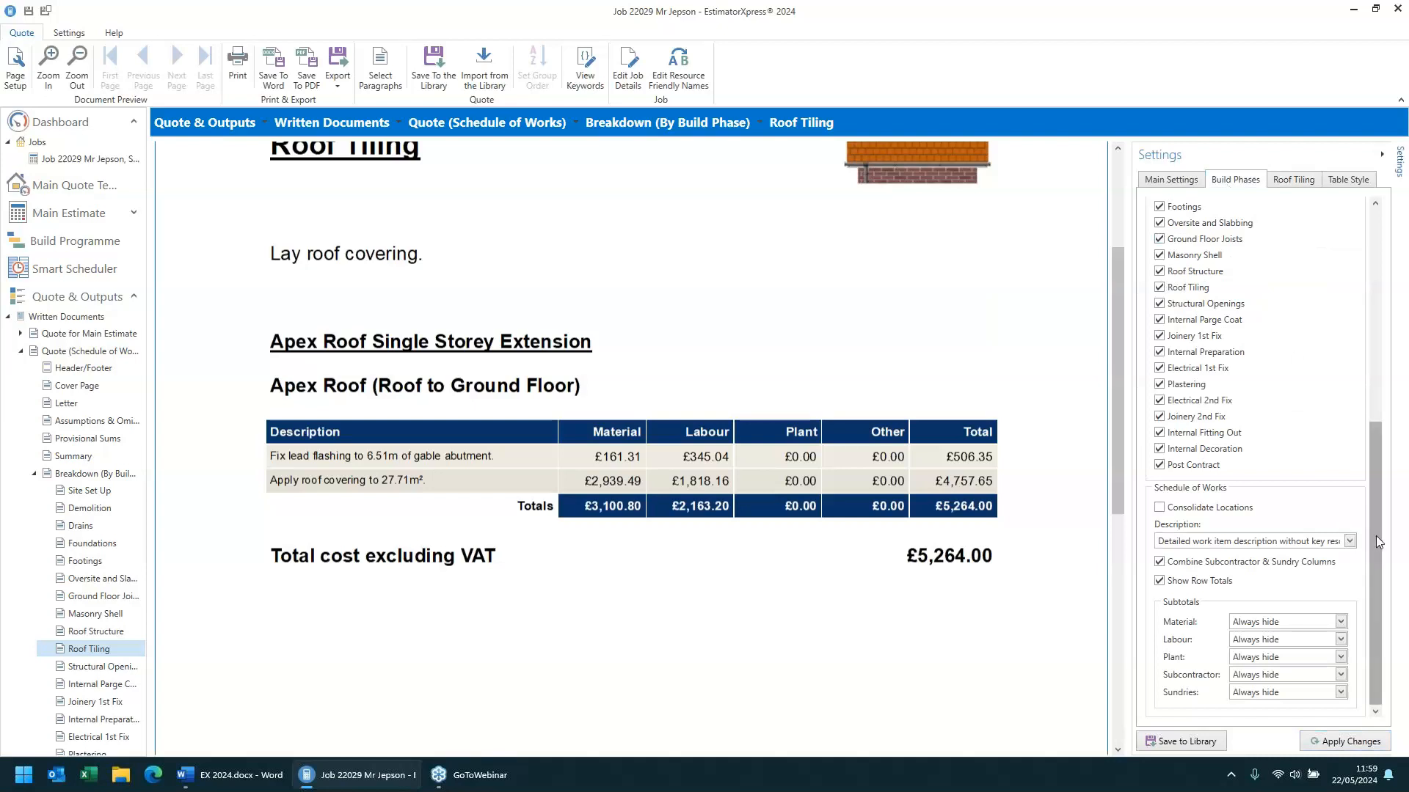
left_click(1280, 543)
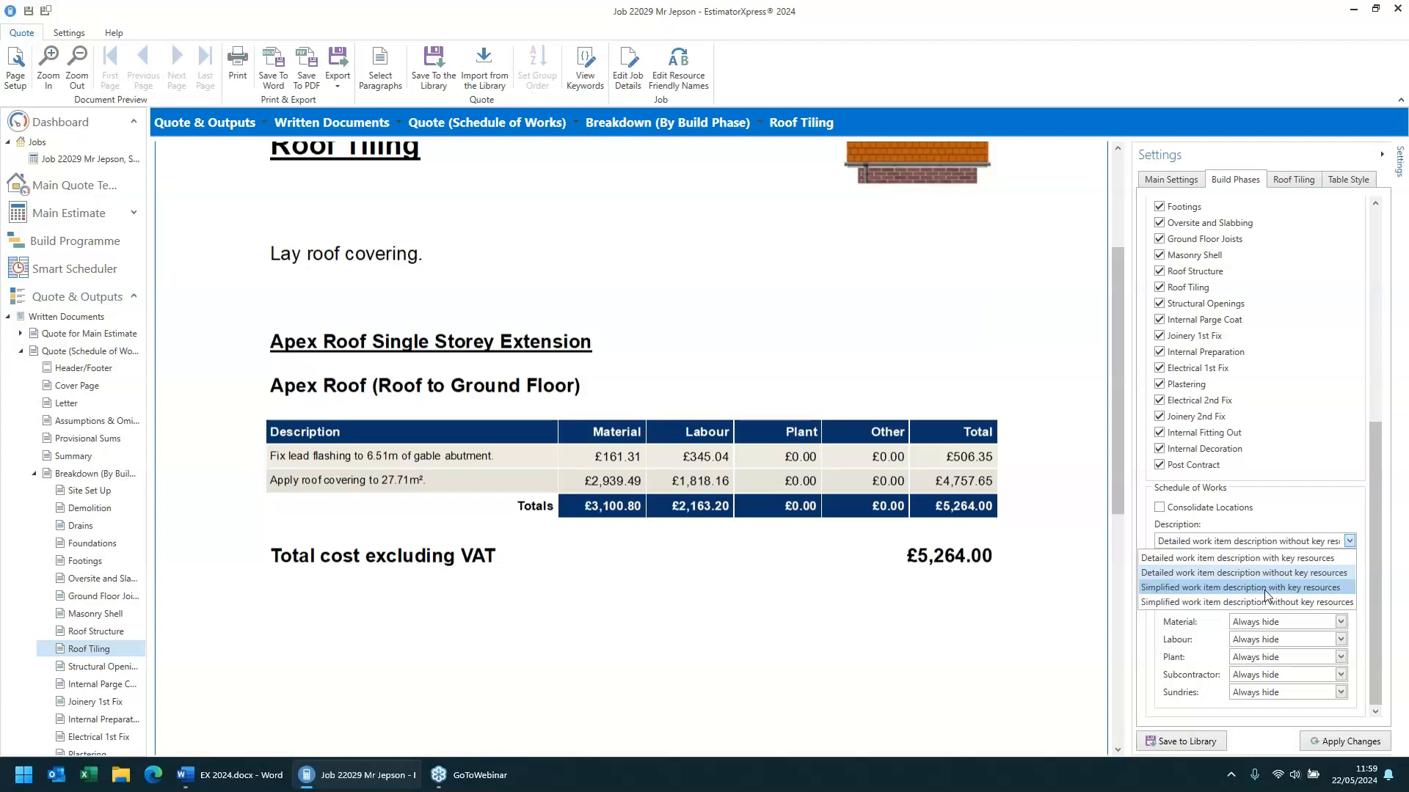
left_click(1264, 588)
left_click(1348, 742)
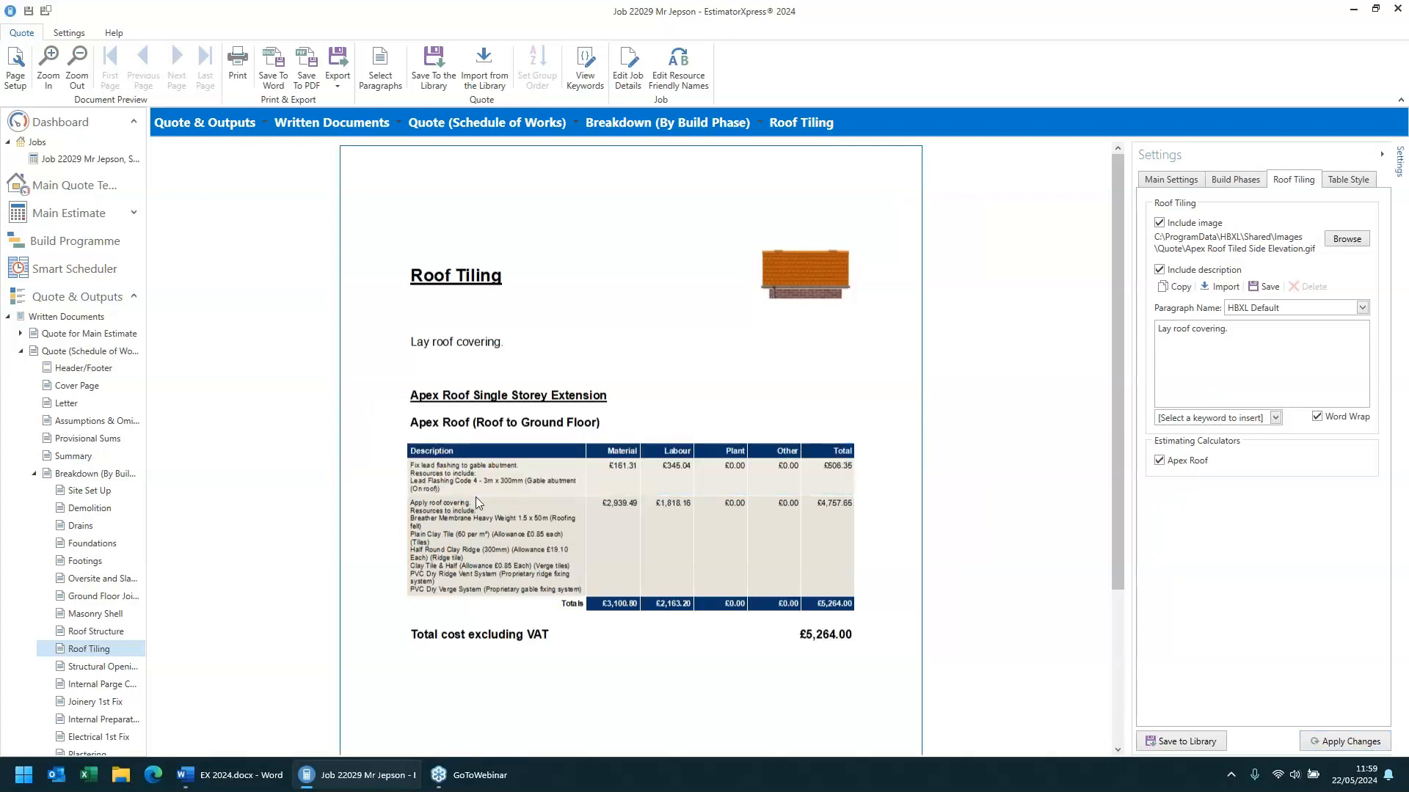
- Set the schedule description back to Simplified work item description without key resources and apply the change
scroll(476, 496, "up", 3)
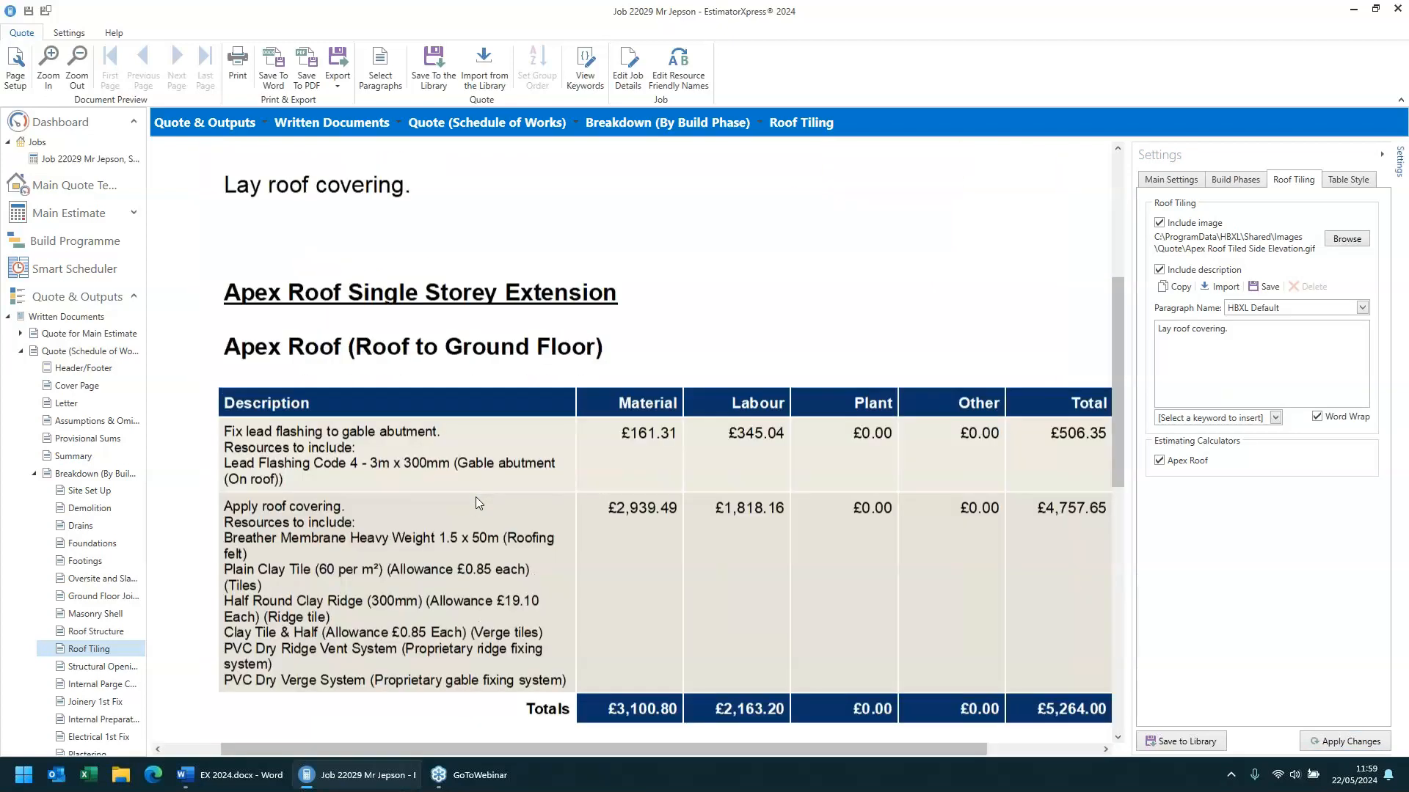
scroll(475, 496, "down", 1)
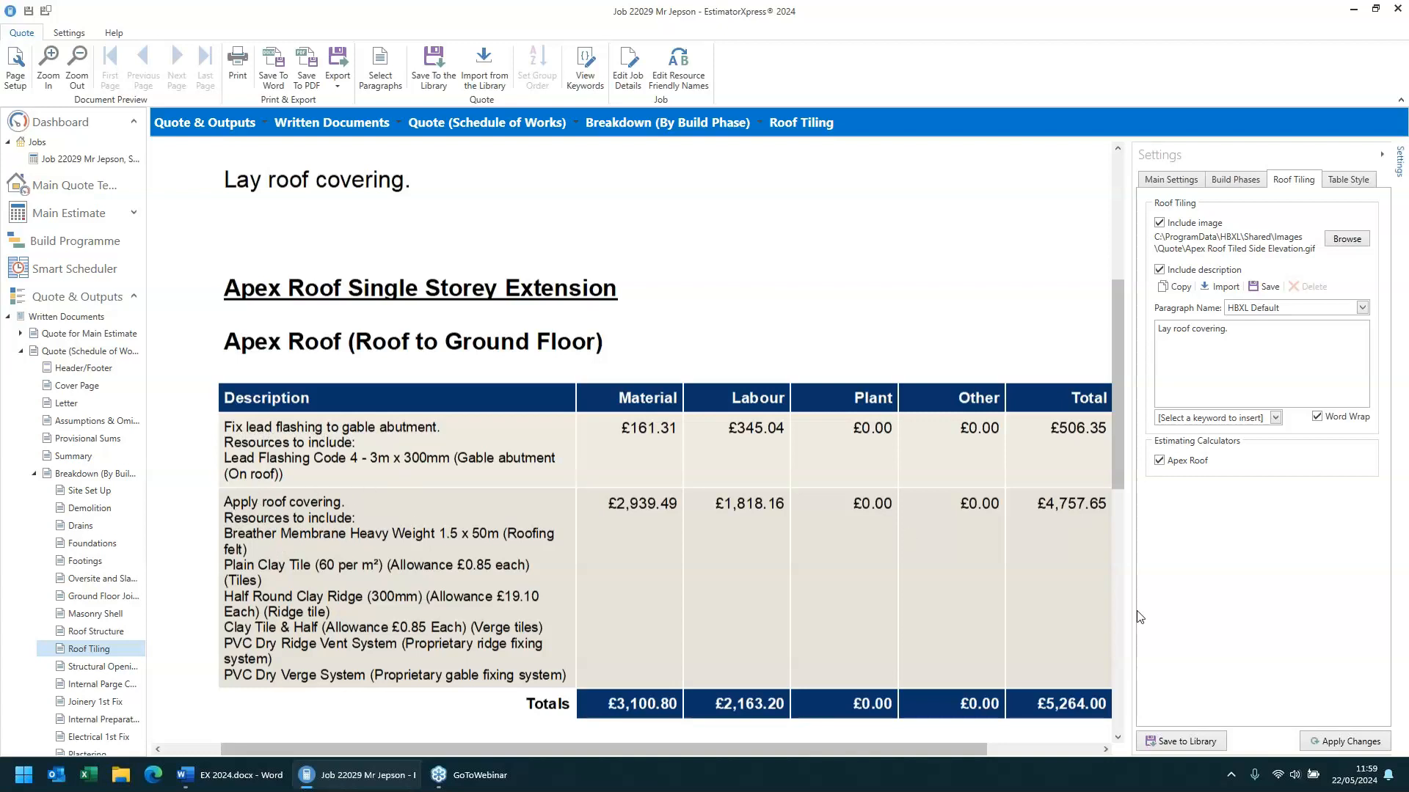
left_click(1245, 182)
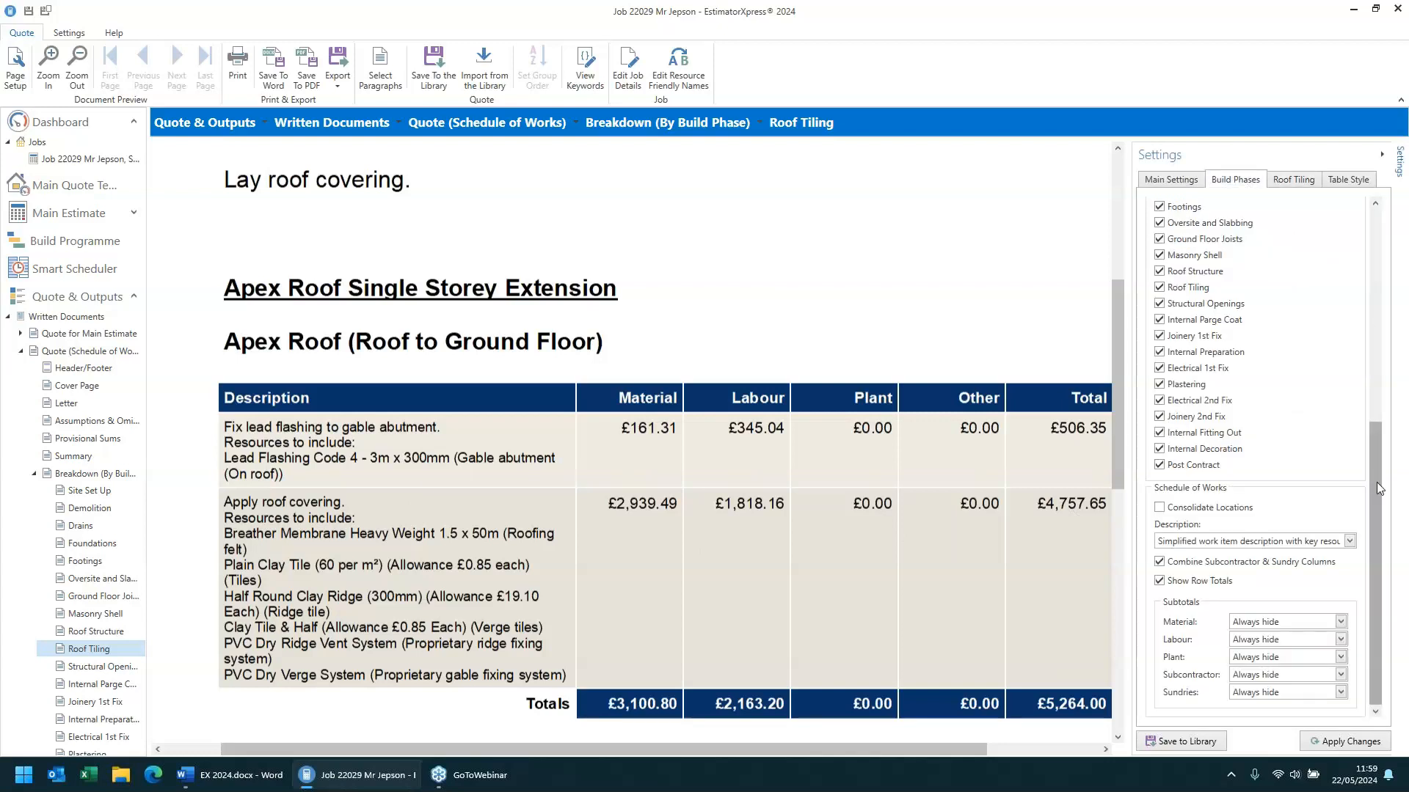
left_click(1277, 546)
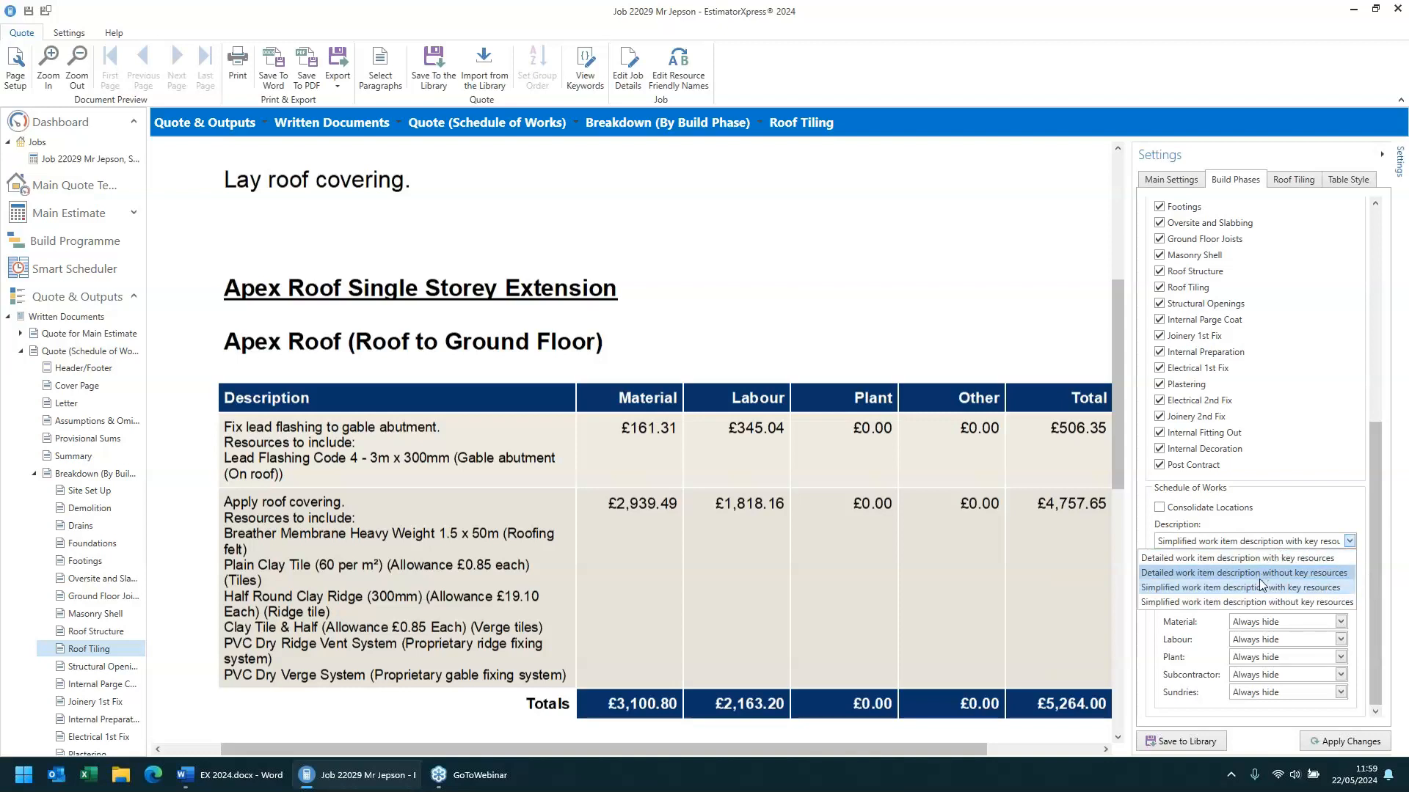
left_click(1259, 602)
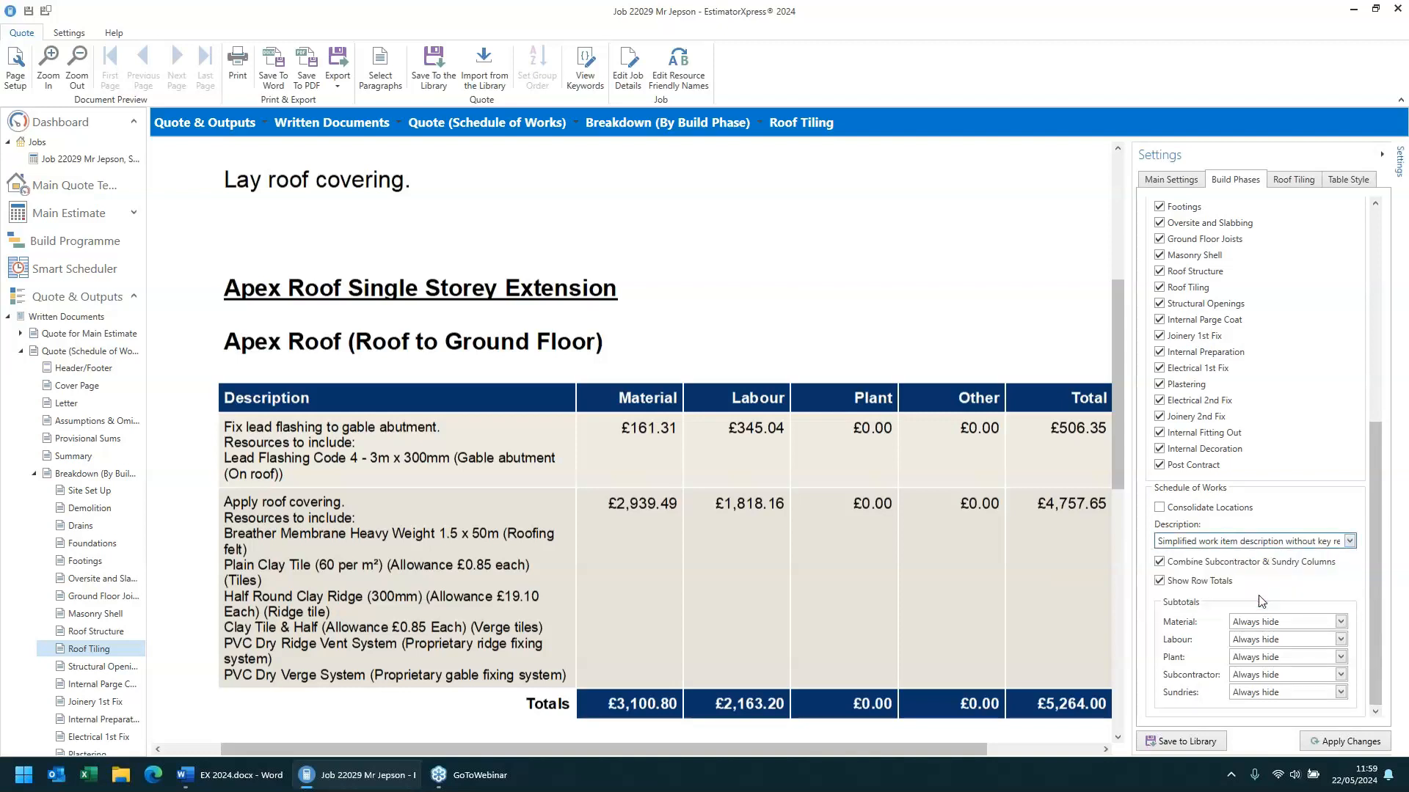
left_click(1323, 742)
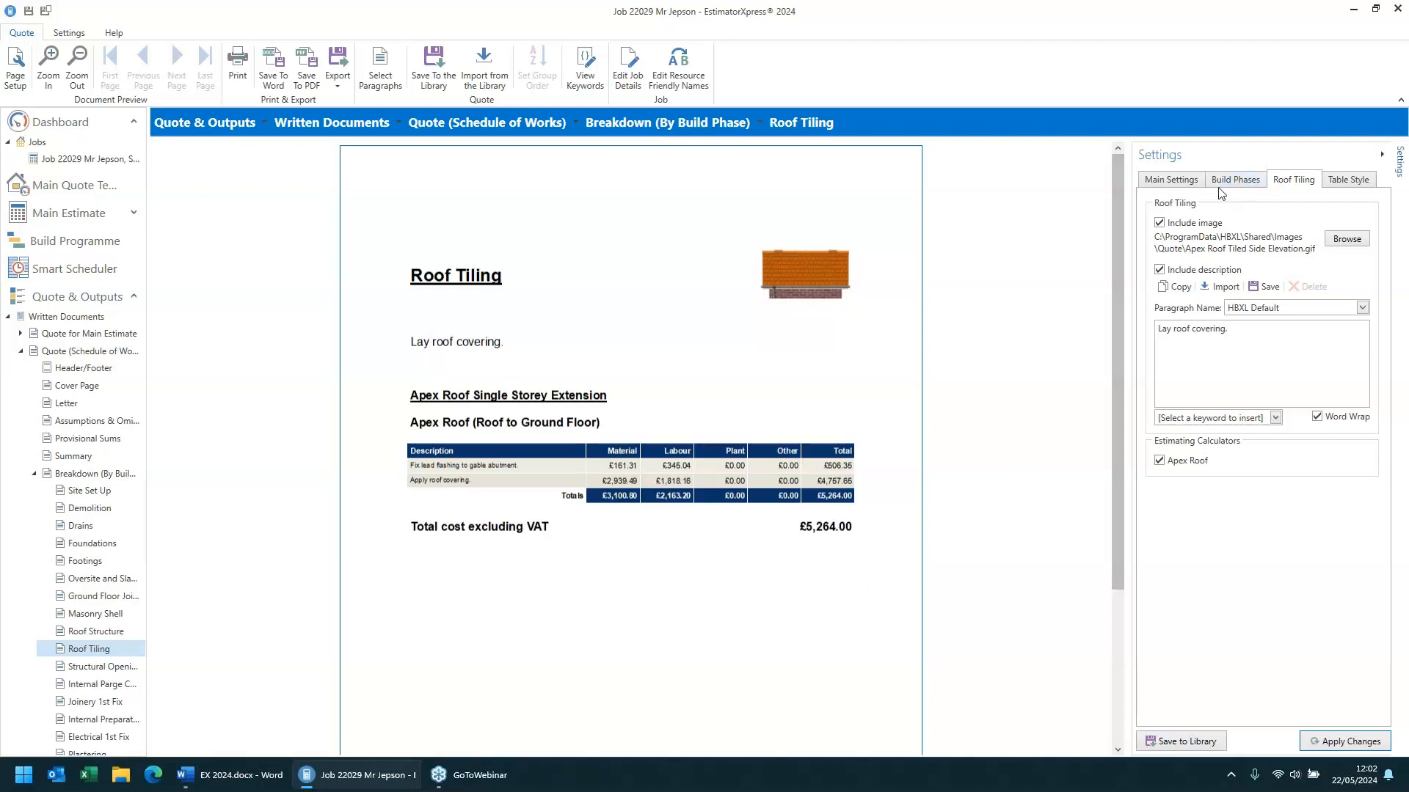
- Apply the saved table style Style 1 to the schedule of works table
left_click(1345, 185)
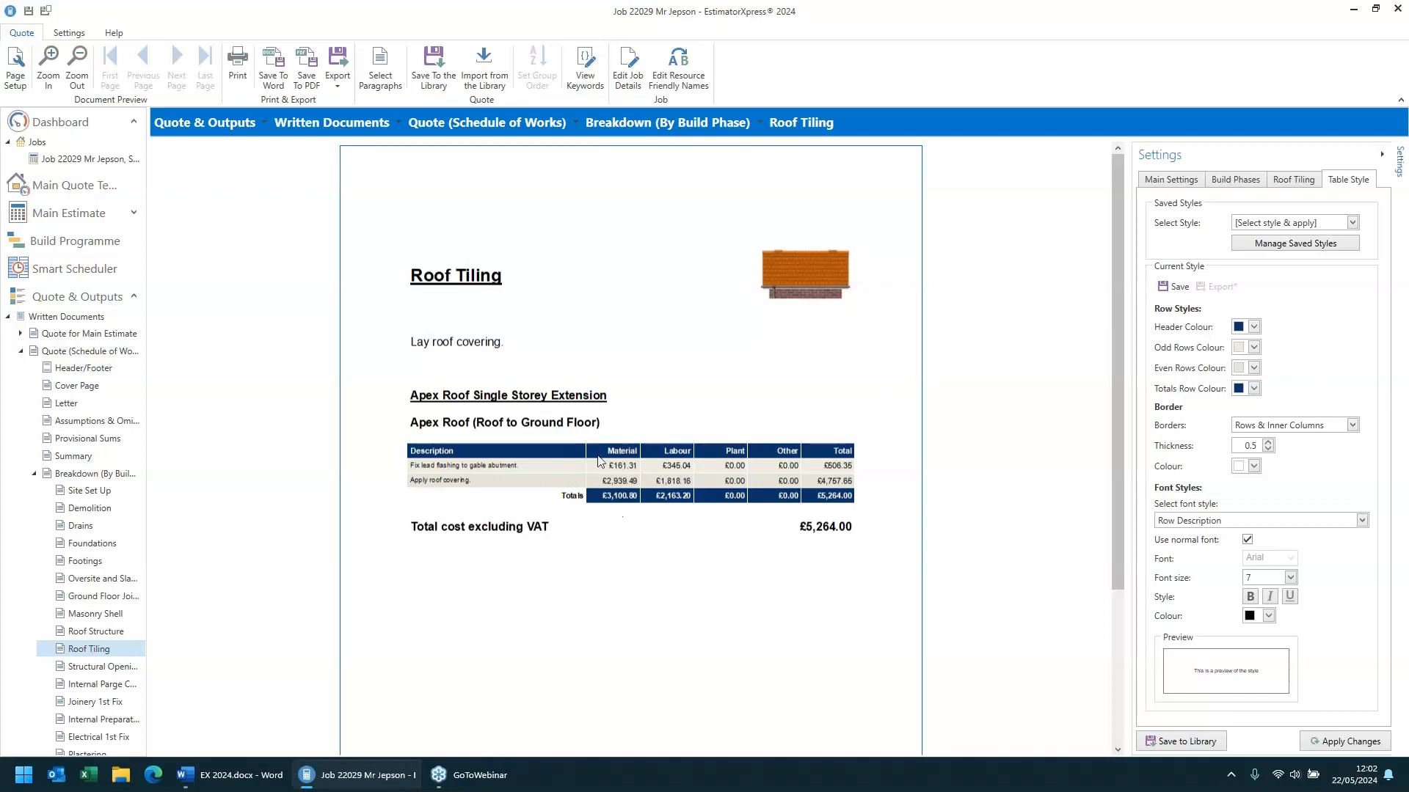
left_click(1266, 226)
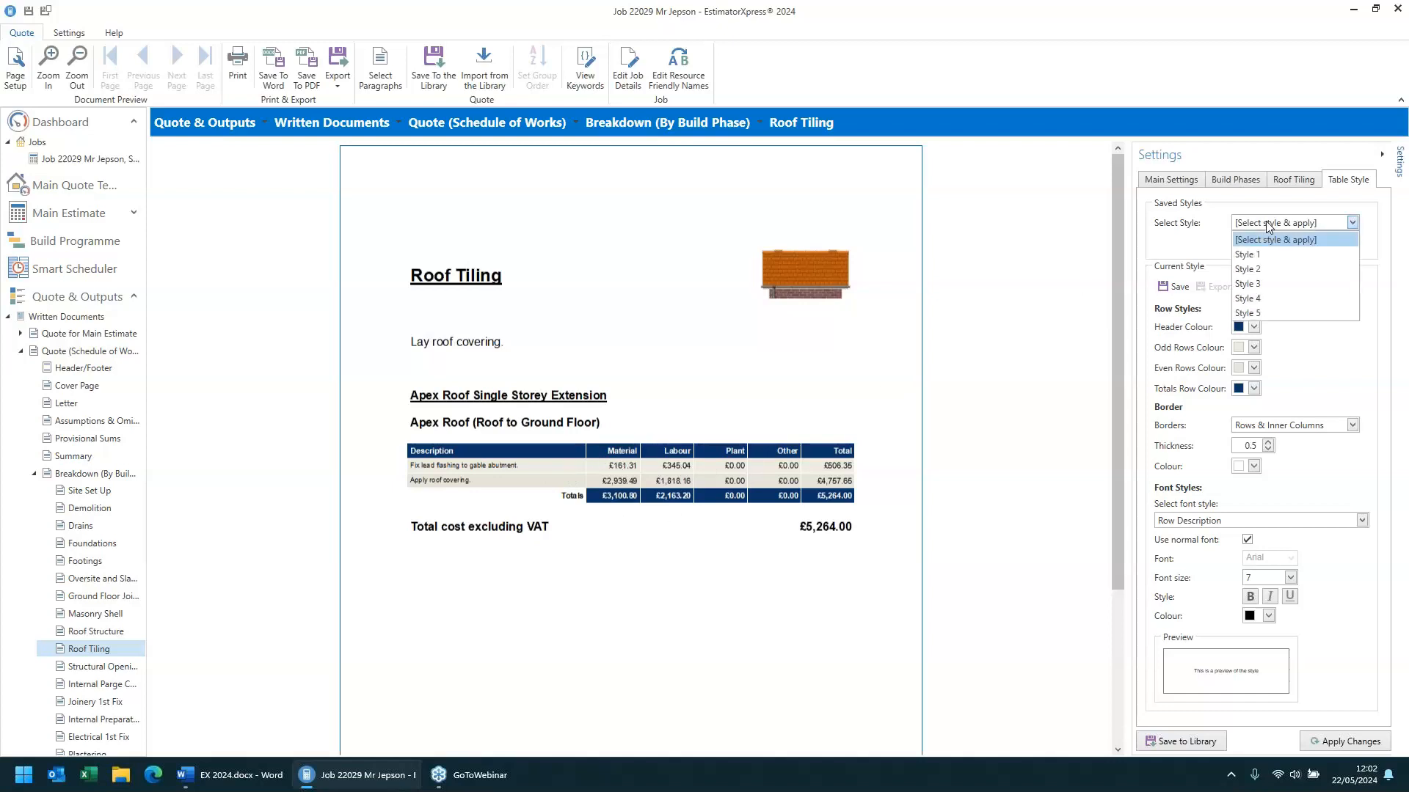
left_click(1266, 223)
left_click(1265, 224)
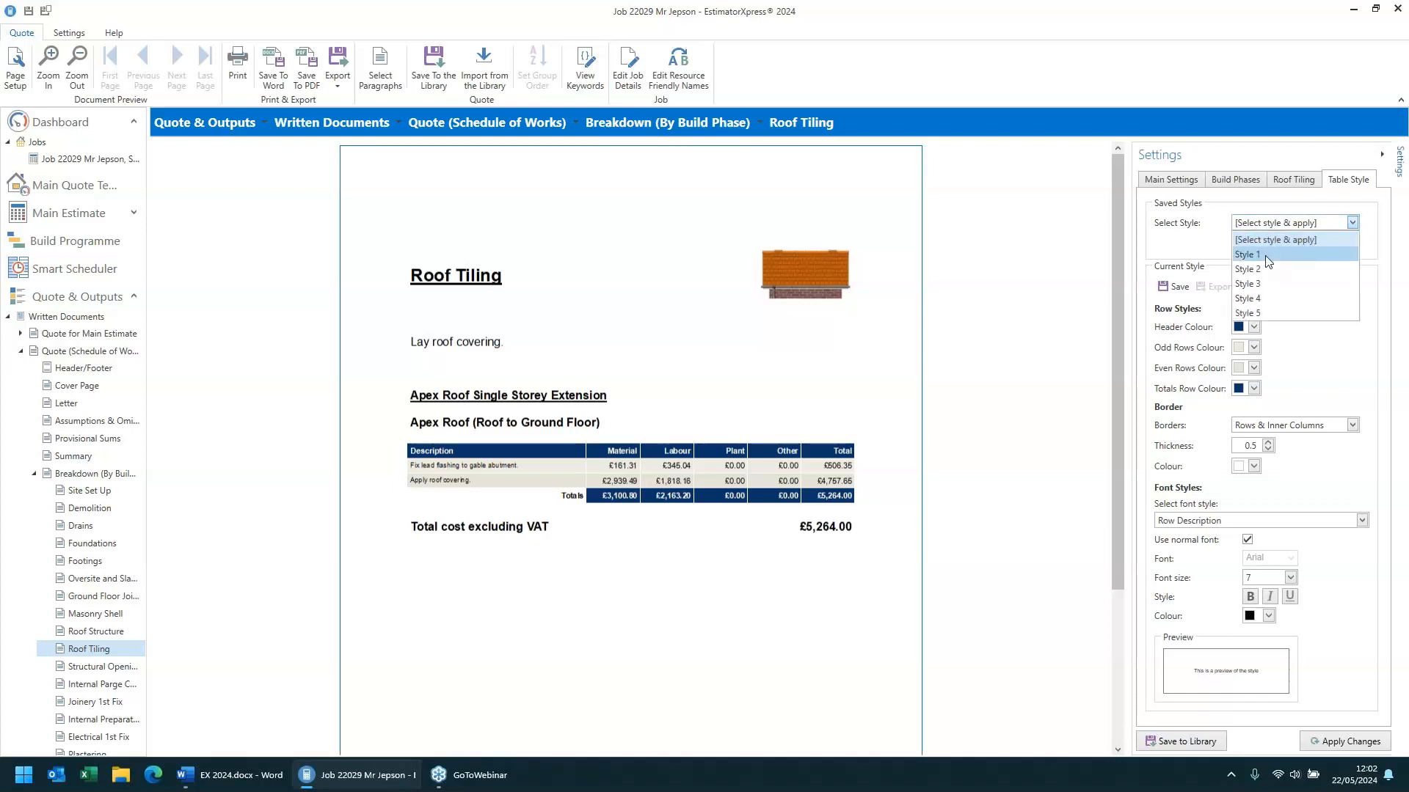
left_click(1267, 254)
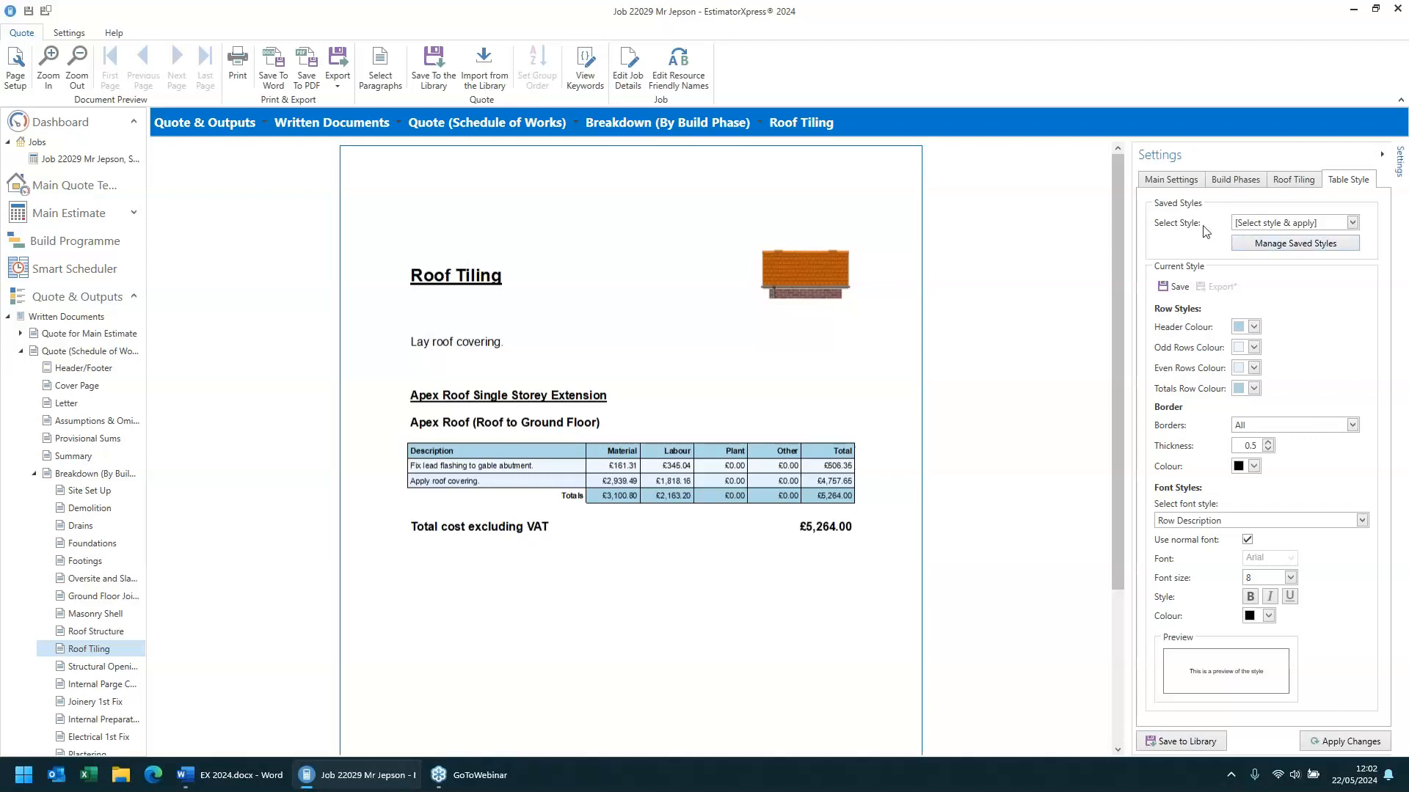
- Try saved table style Style 3, and switch the schedule table to saved Style 4
left_click(1259, 228)
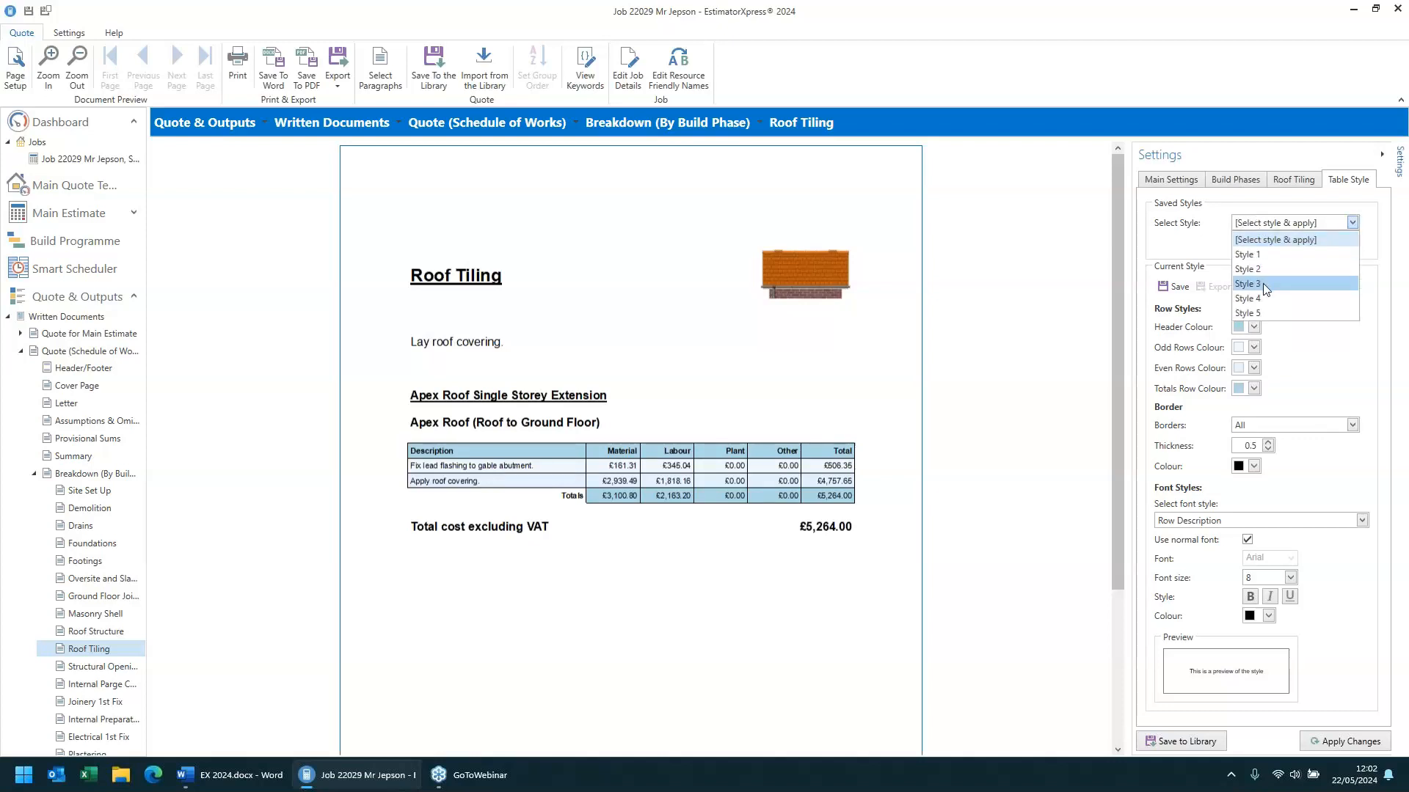
left_click(1262, 285)
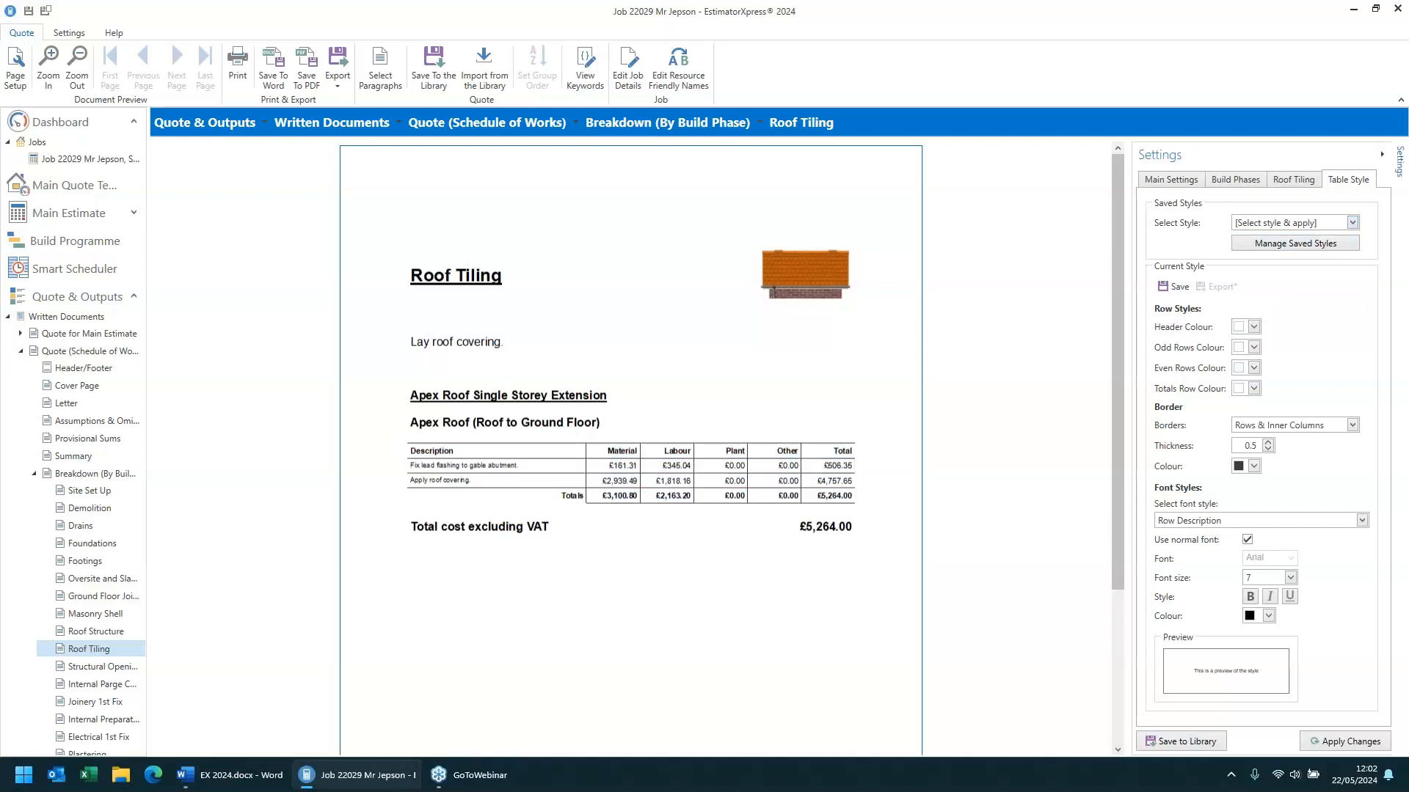
left_click(1253, 226)
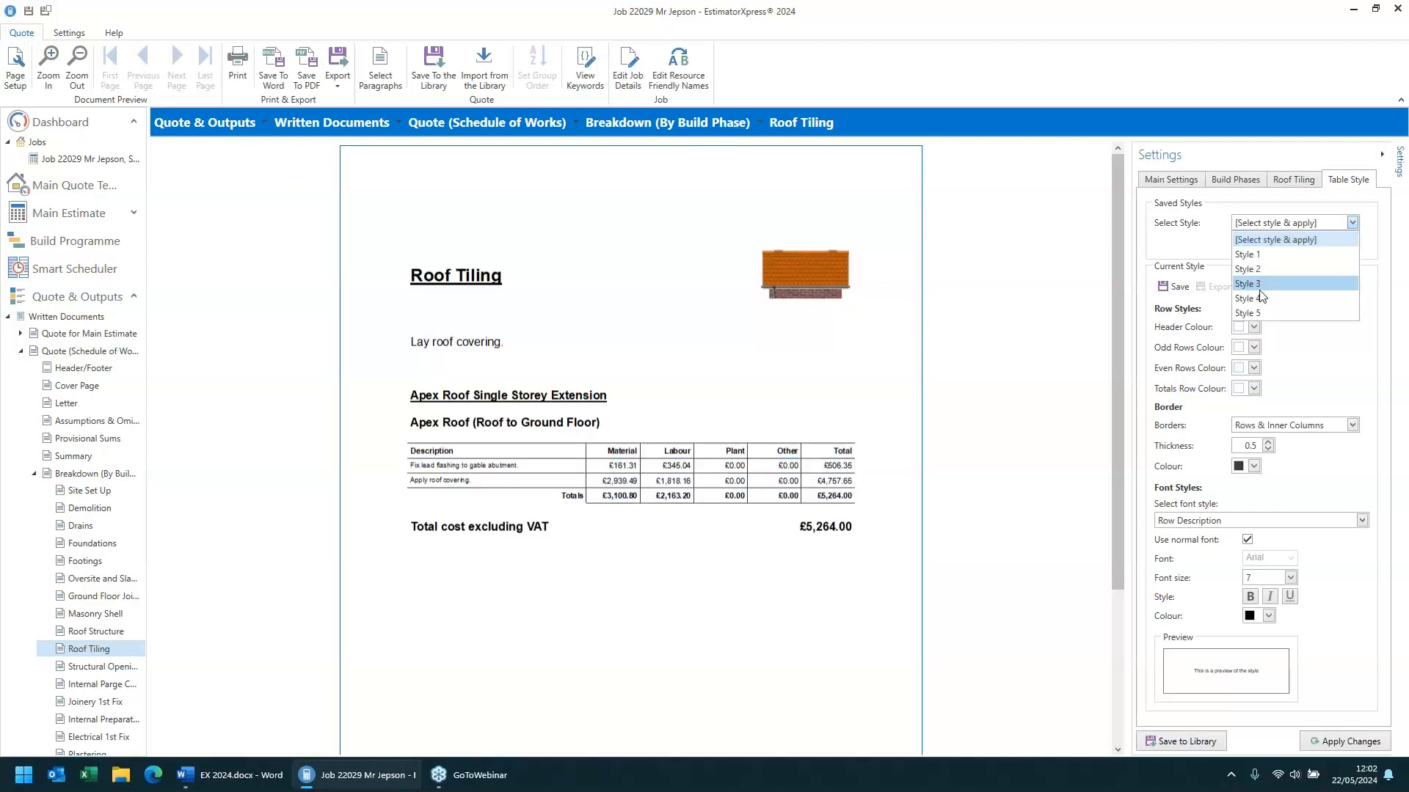
left_click(1263, 299)
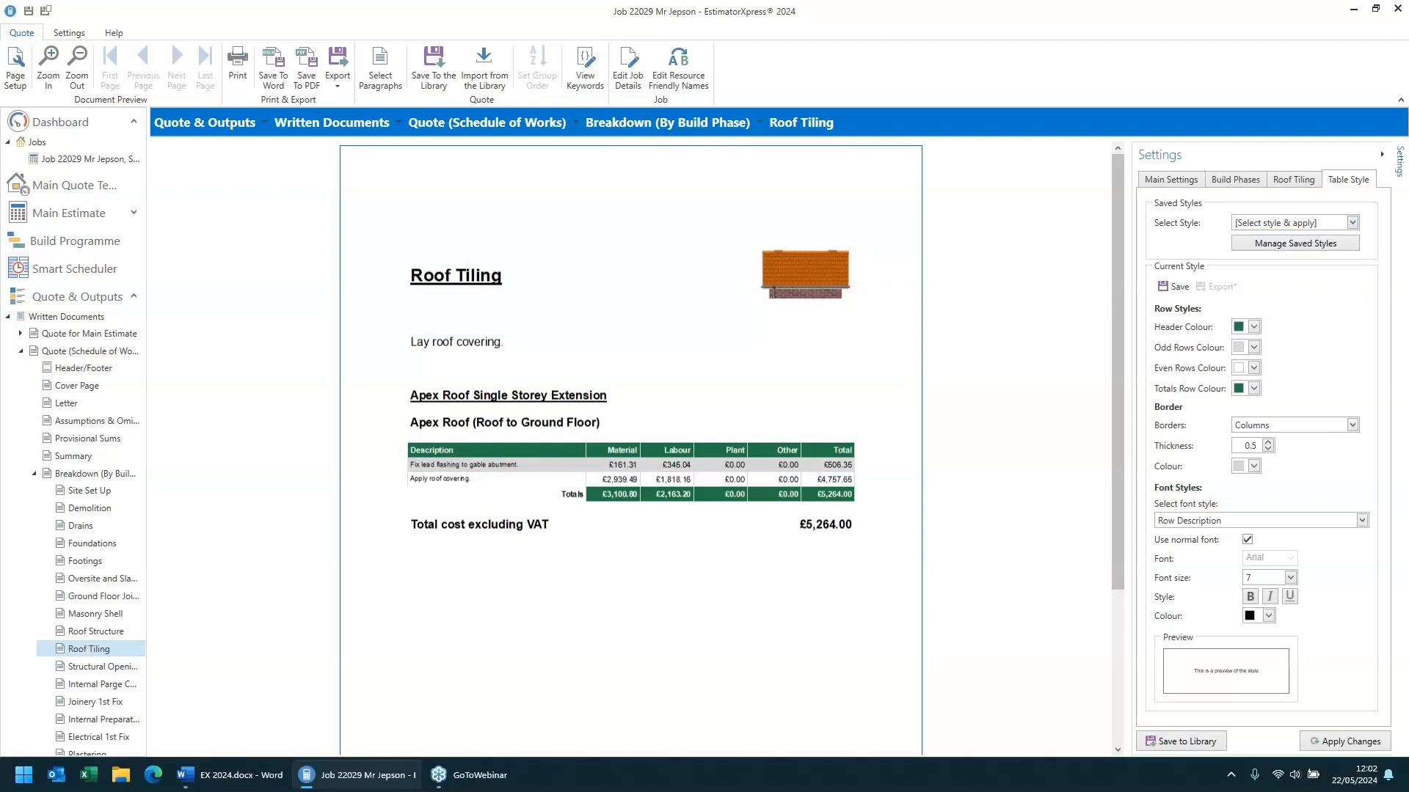
- Open the saved table styles manager and close it without changes
left_click(1256, 253)
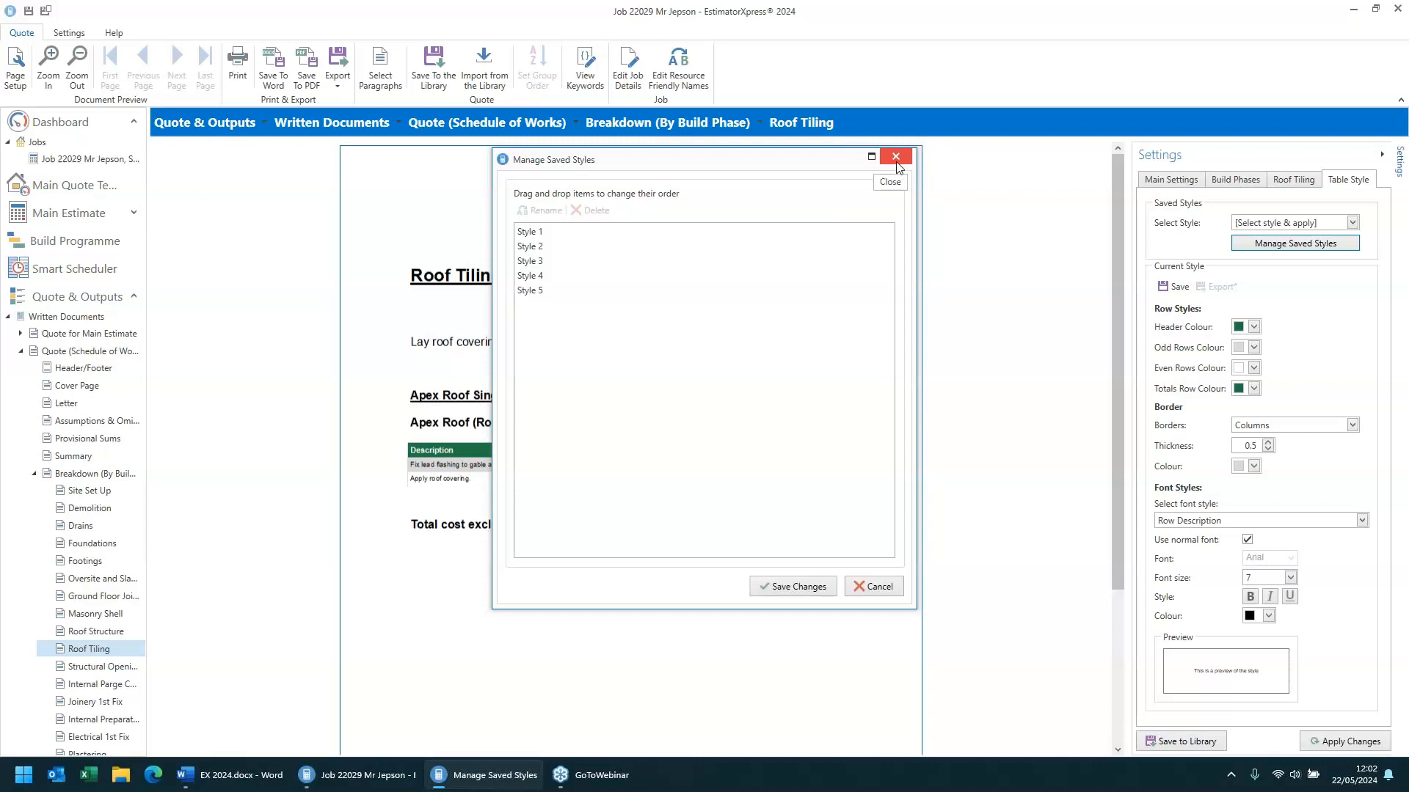
left_click(878, 586)
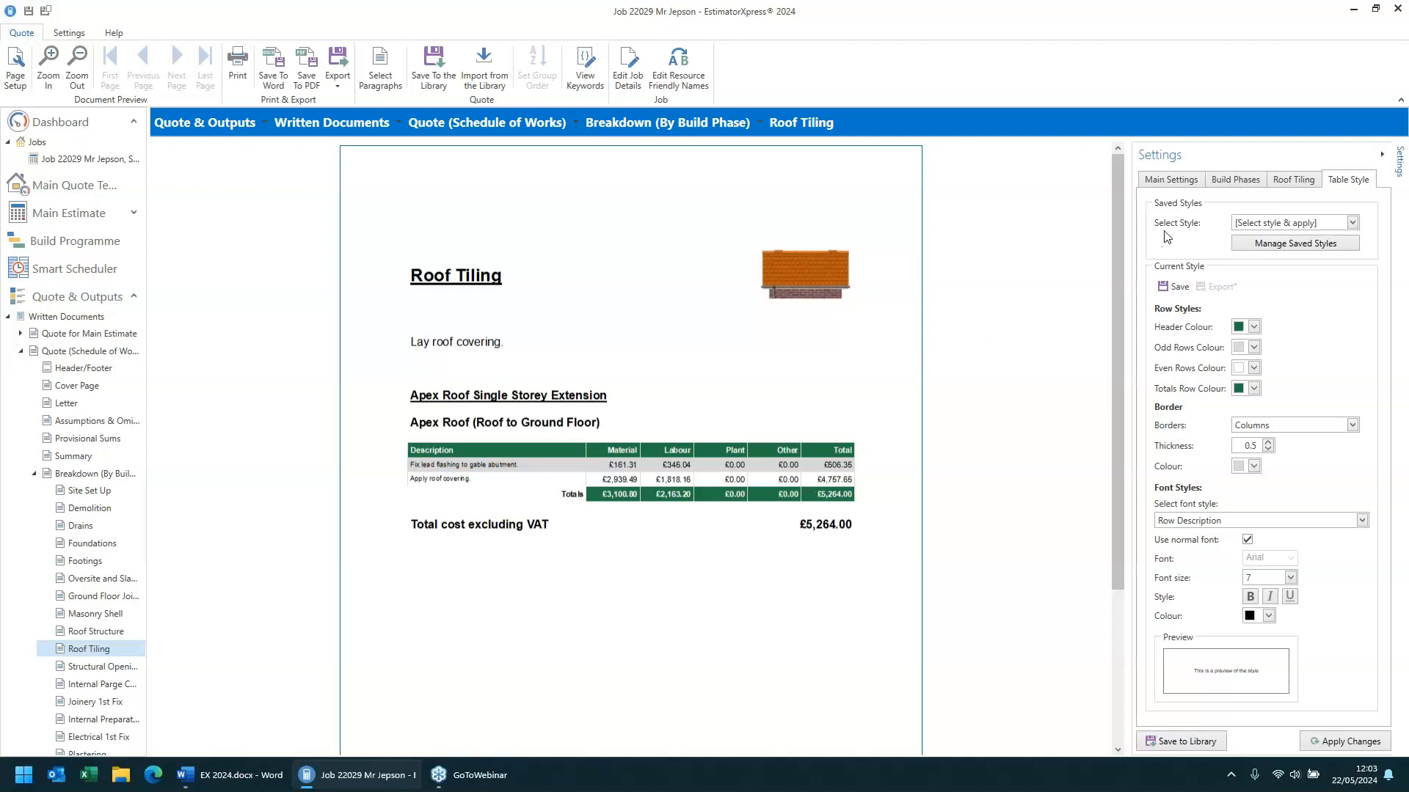
- Turn off combining the subcontractor and sundry columns in the build phase schedule settings and apply the change
left_click(1233, 180)
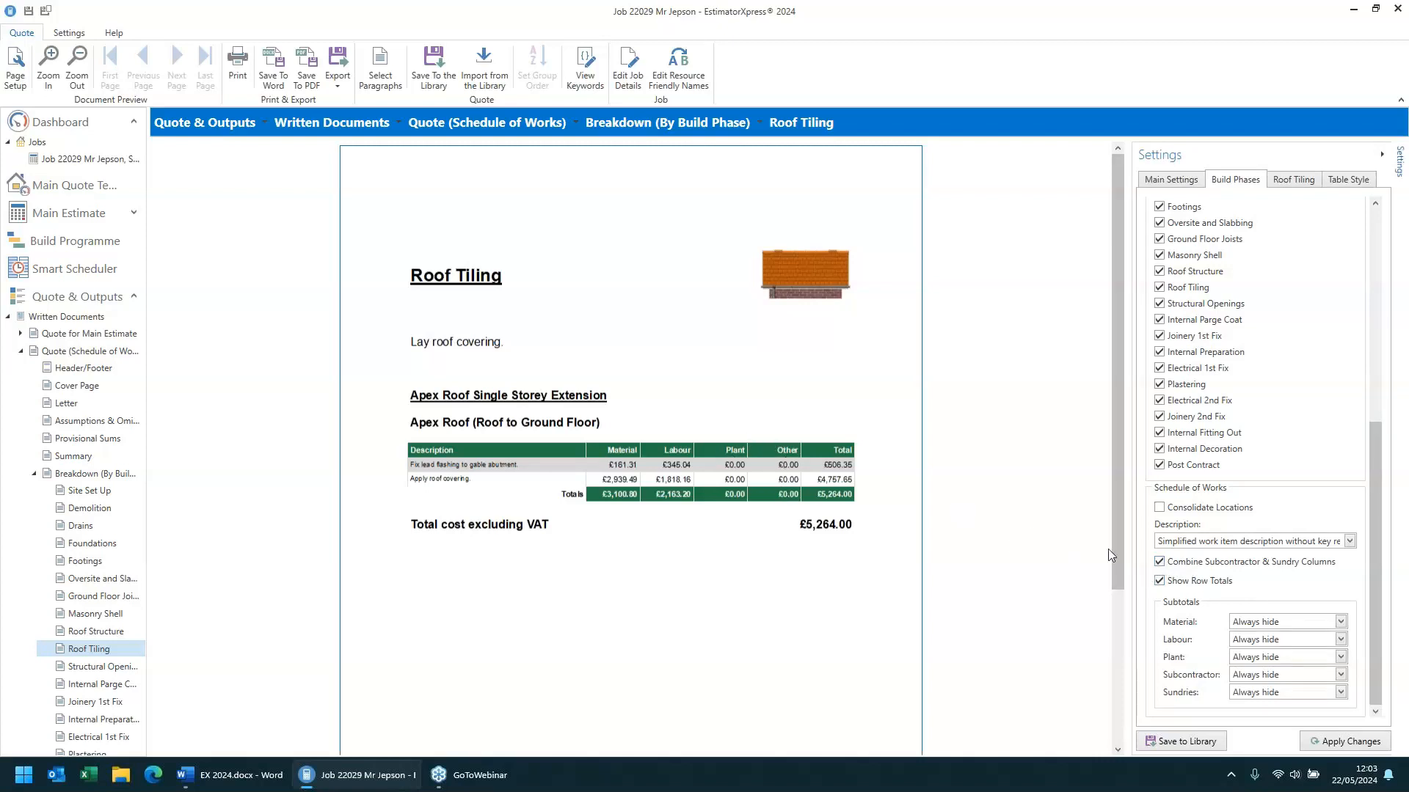
left_click(1158, 563)
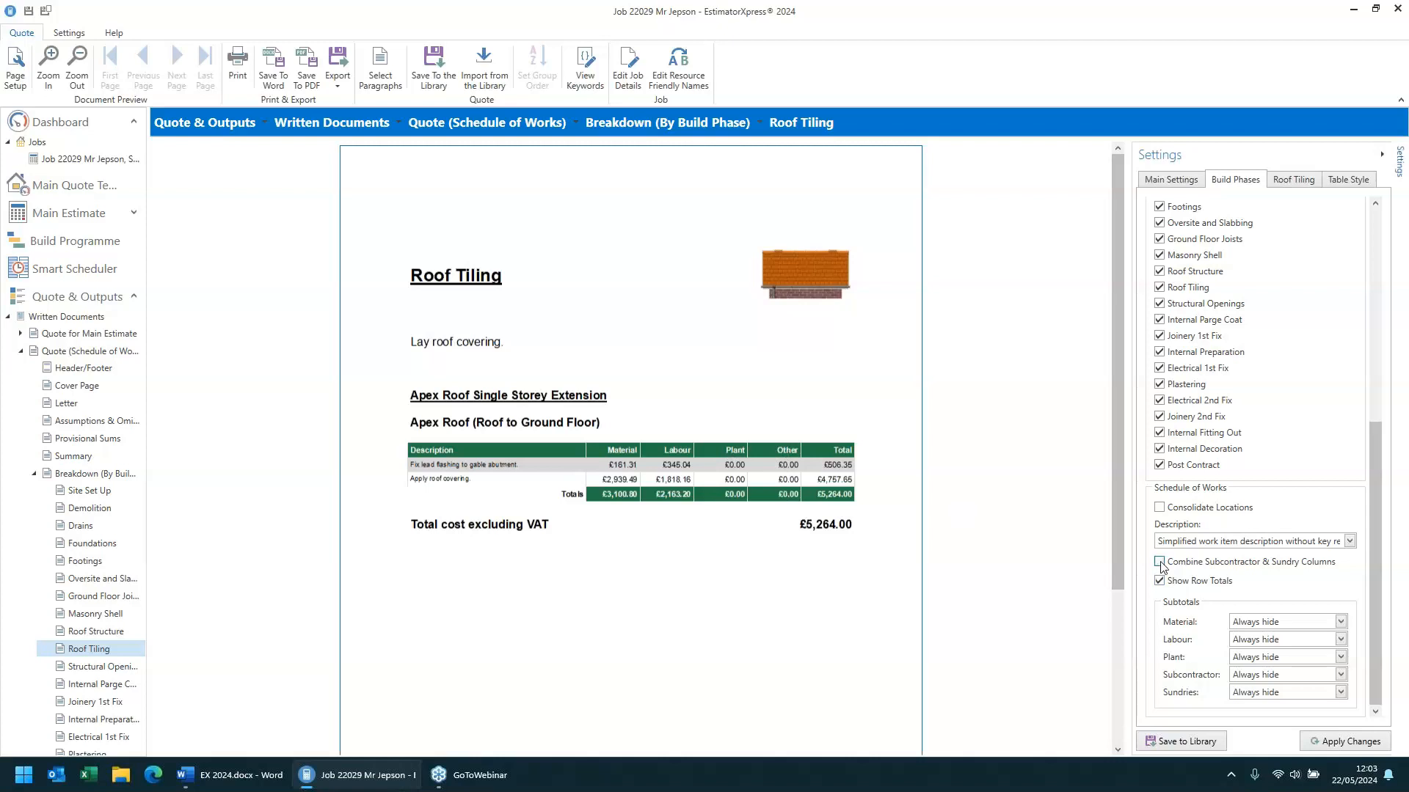
left_click(1329, 743)
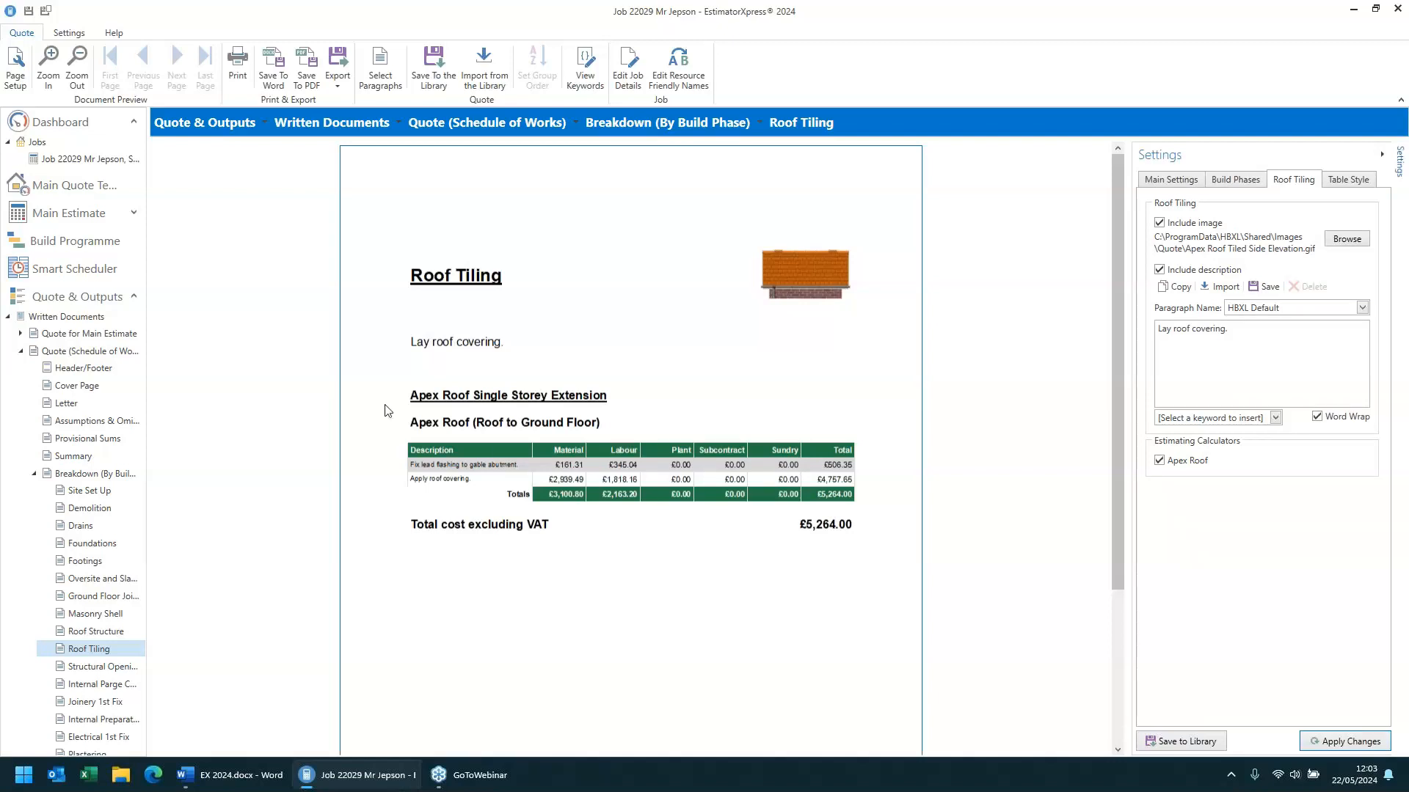
- Return to the dashboard, saving the changes to the current job
left_click(73, 125)
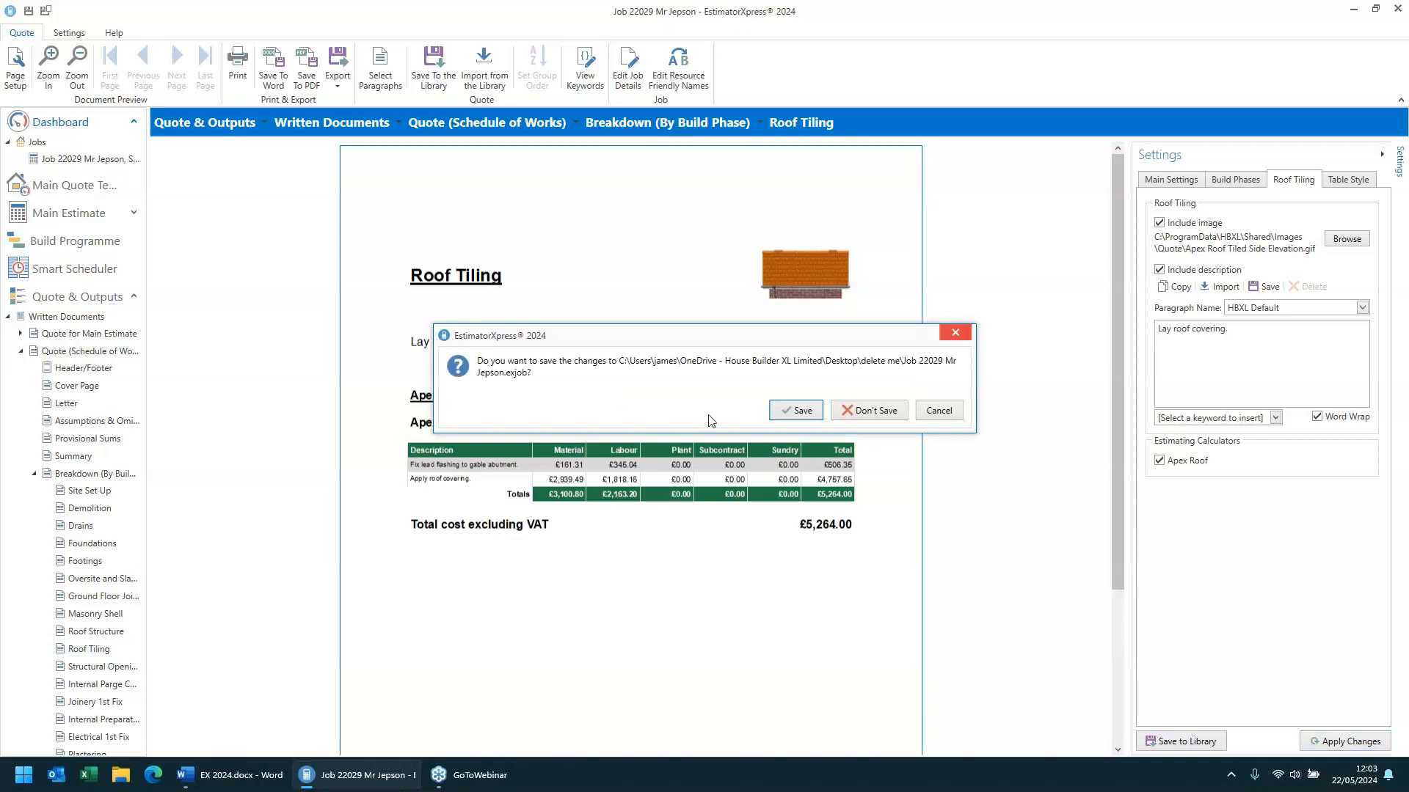
left_click(795, 414)
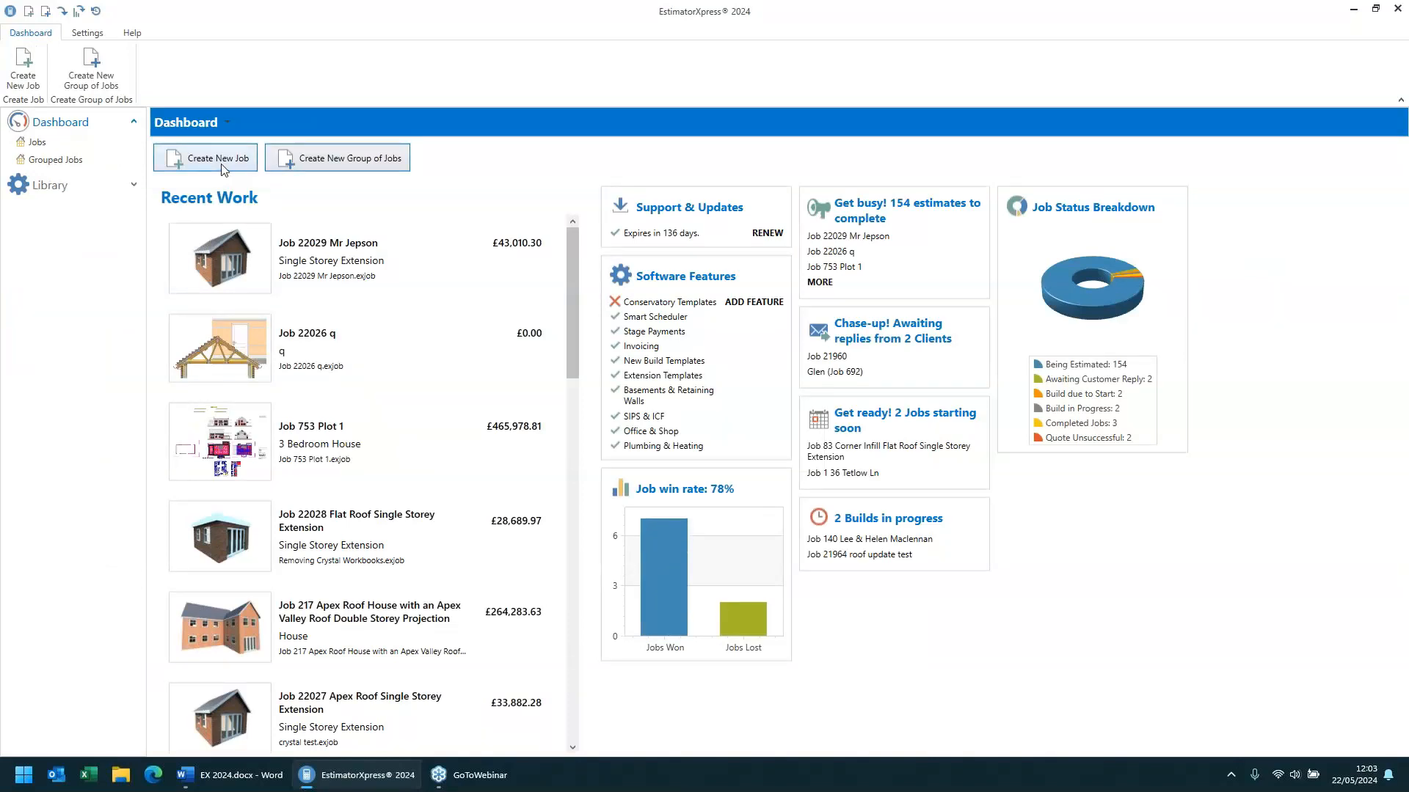
- Create a new job from the Apex Roof Single Storey Extension quote template
left_click(218, 160)
left_click(458, 251)
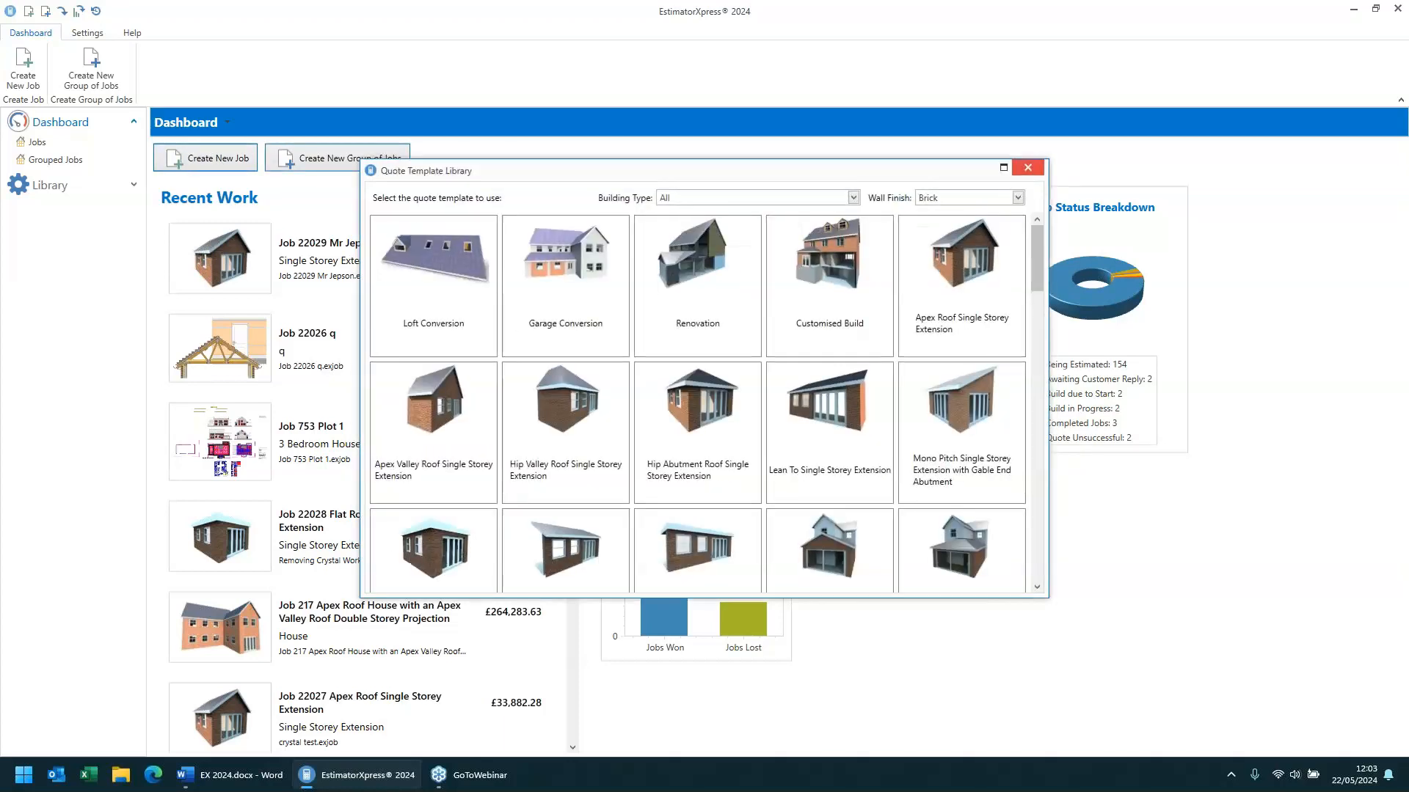
double_click(937, 275)
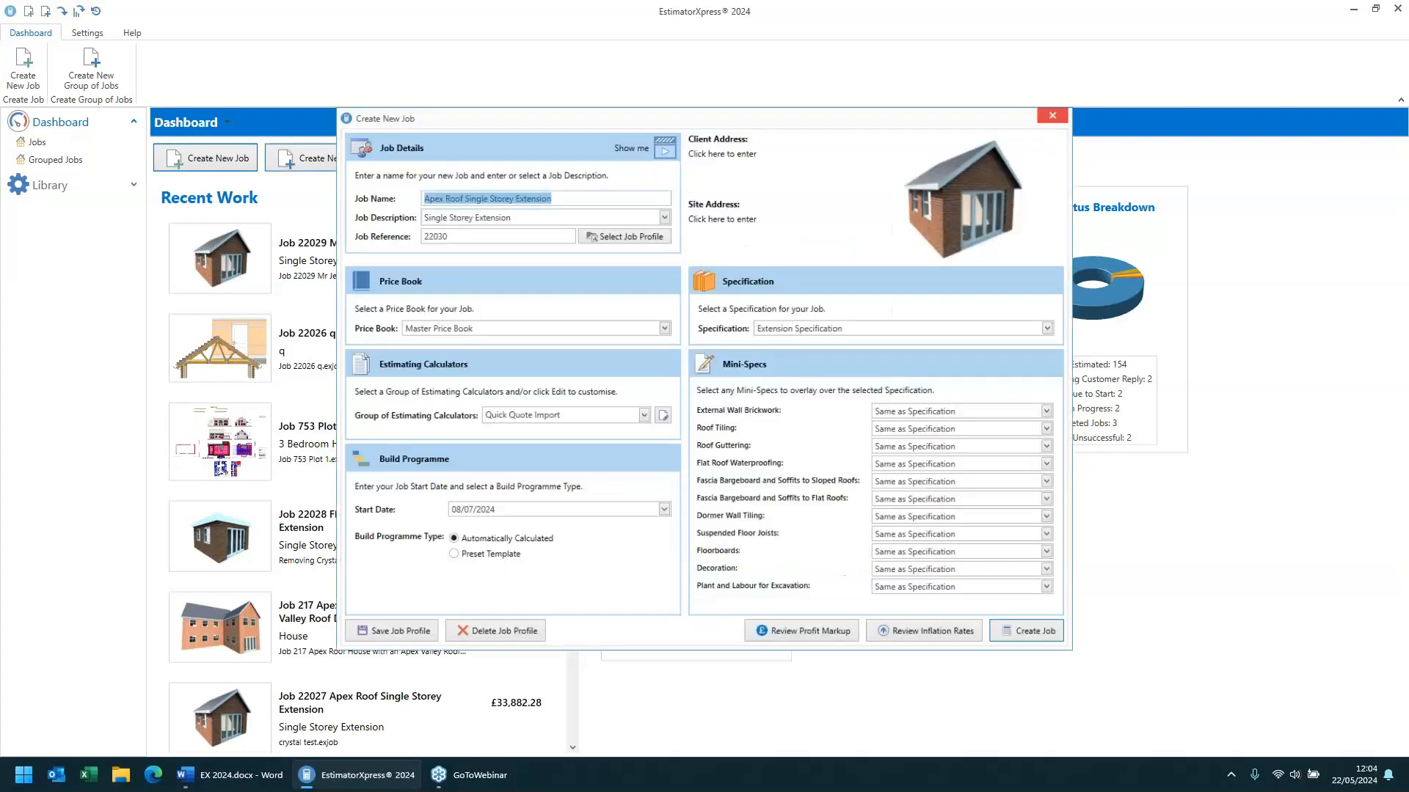
left_click(1040, 642)
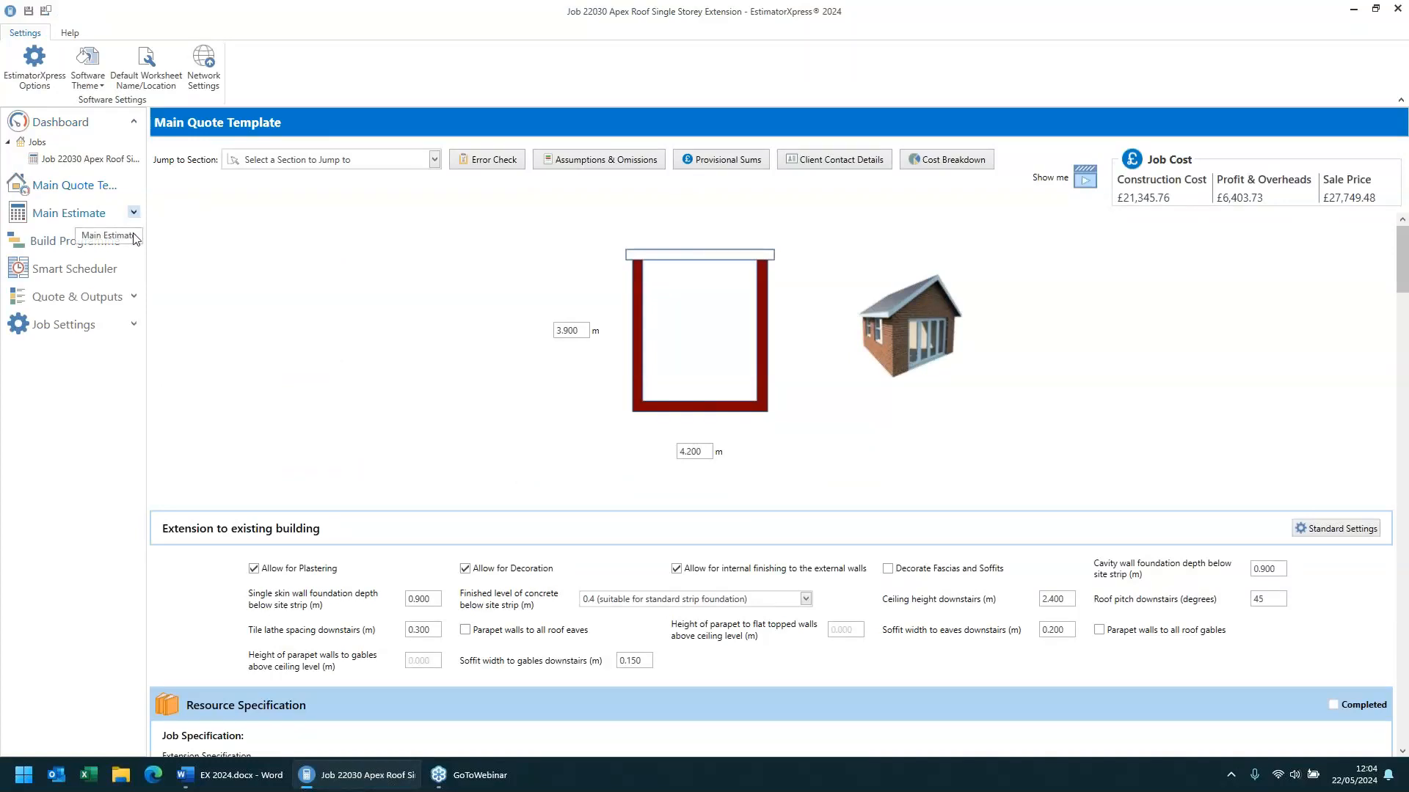
- Open the new job's Quote for Main Estimate and set its quote type to Estimating Calculator
left_click(136, 297)
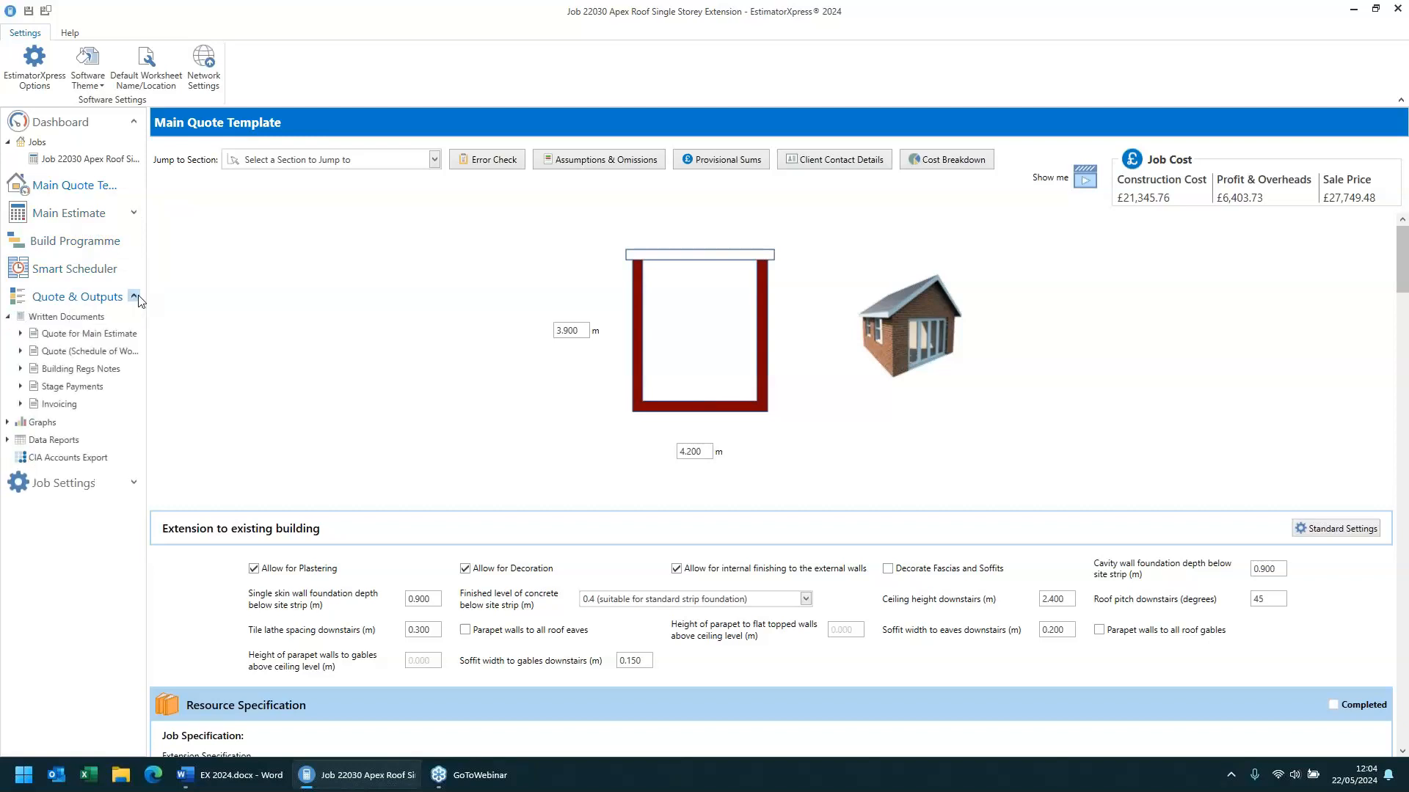
left_click(102, 337)
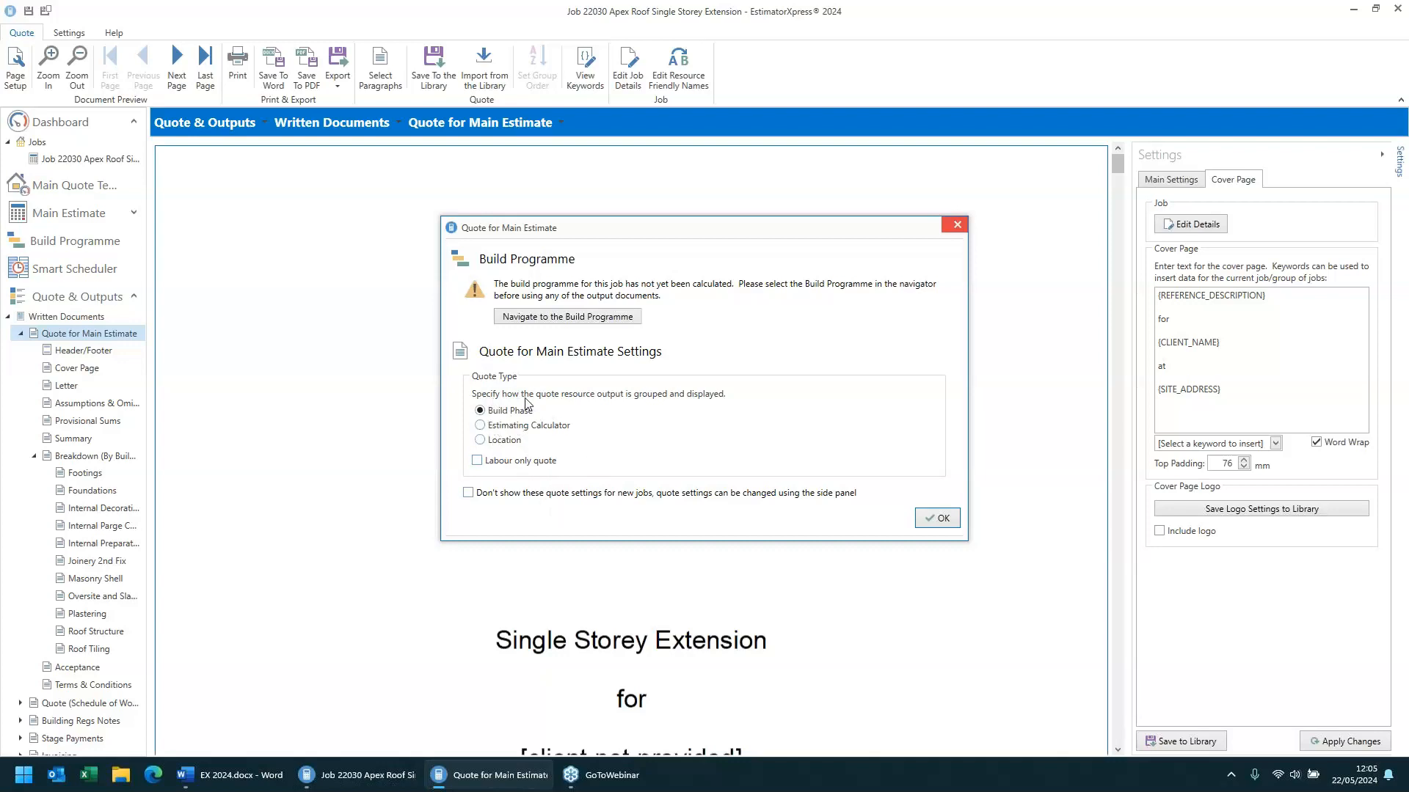
left_click(496, 428)
left_click(502, 444)
left_click(480, 427)
left_click(931, 521)
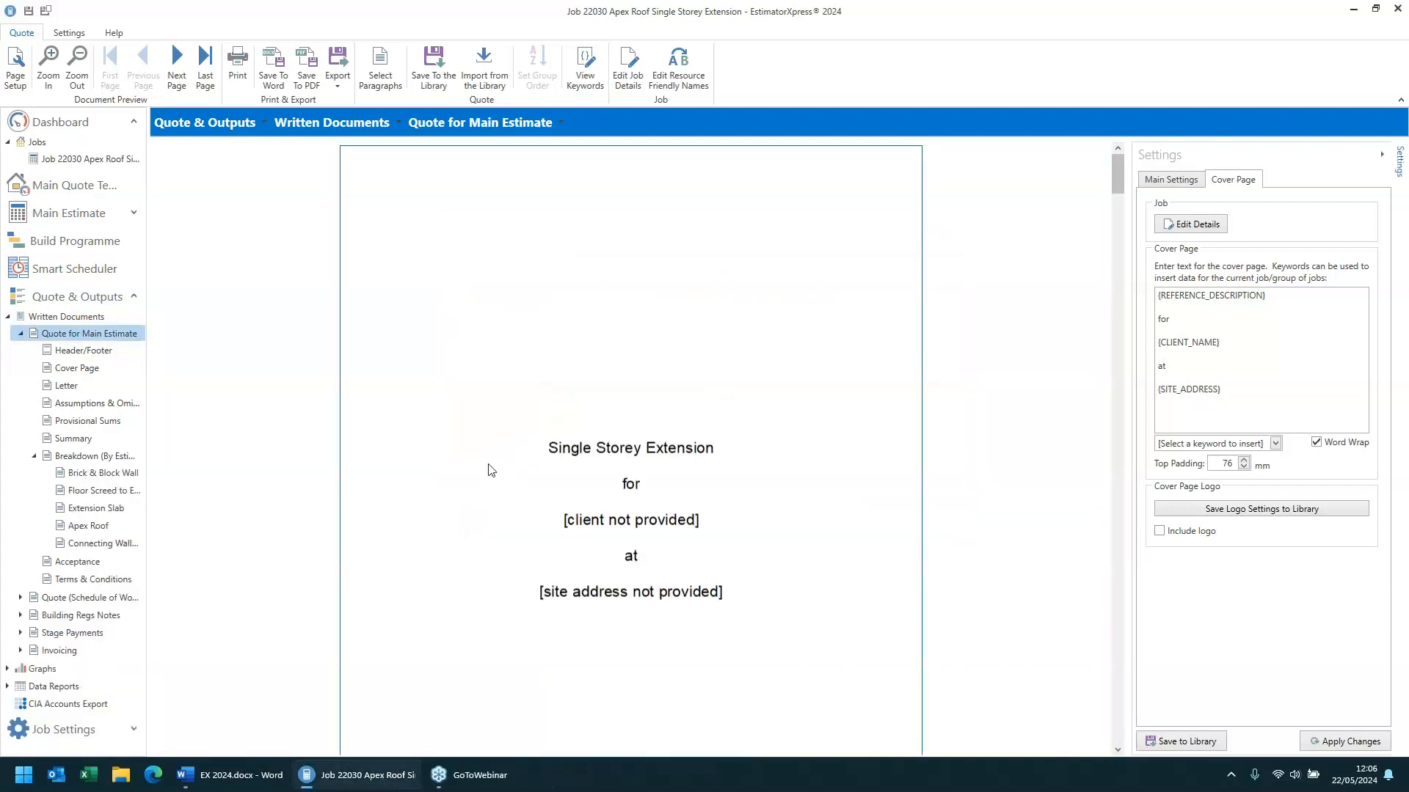
- Preview the Brick & Block Wall, Floor Screed, Extension Slab and Apex Roof breakdown sections
left_click(93, 474)
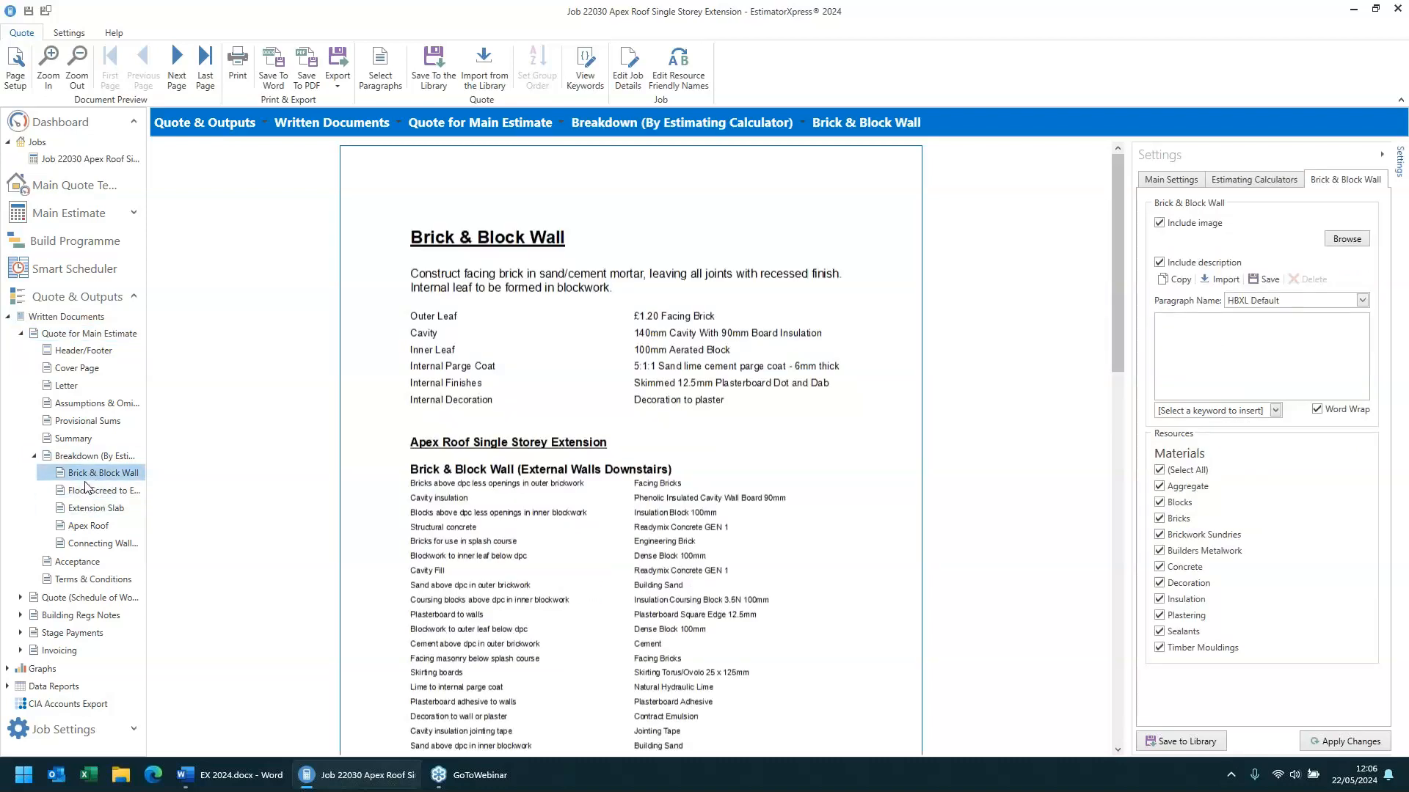
left_click(87, 497)
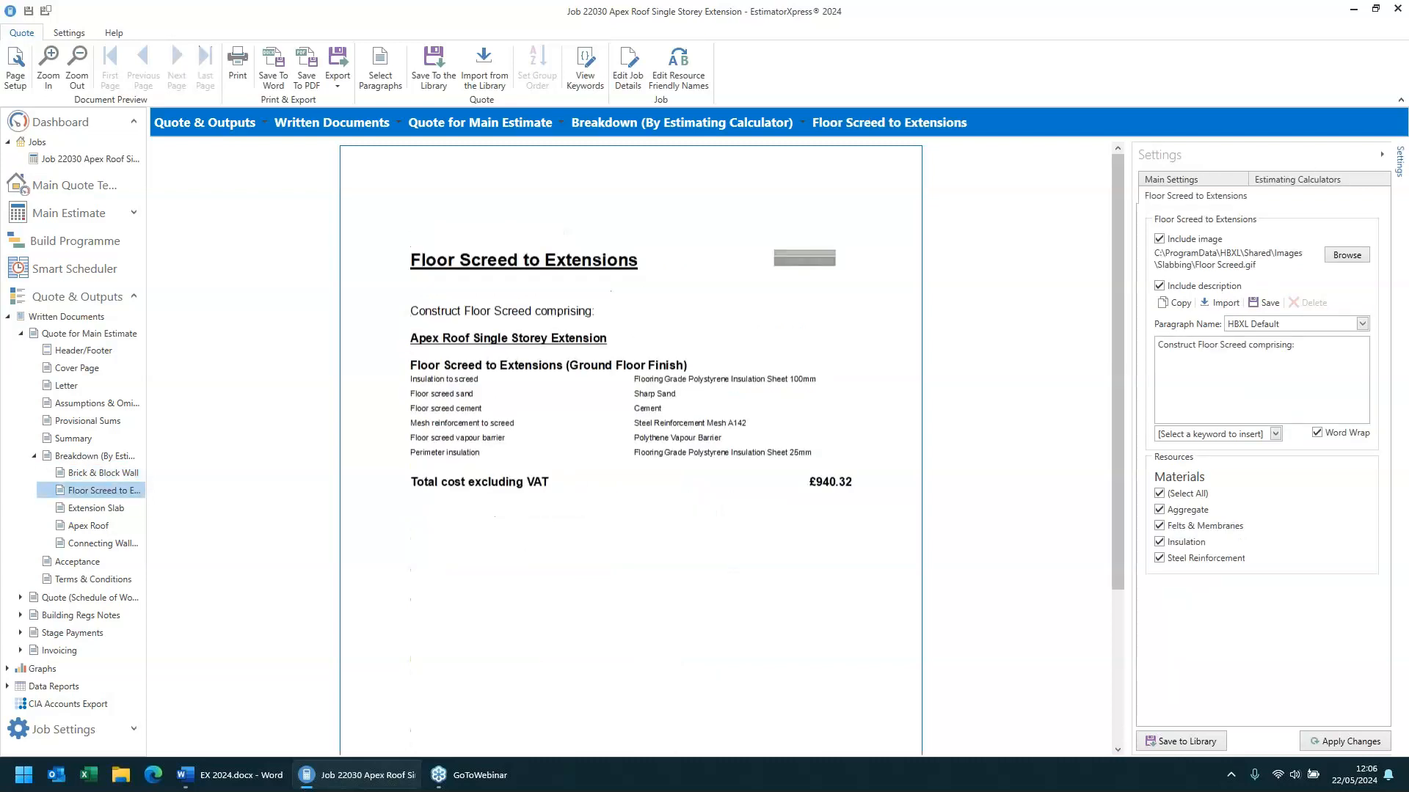
left_click(87, 511)
left_click(73, 527)
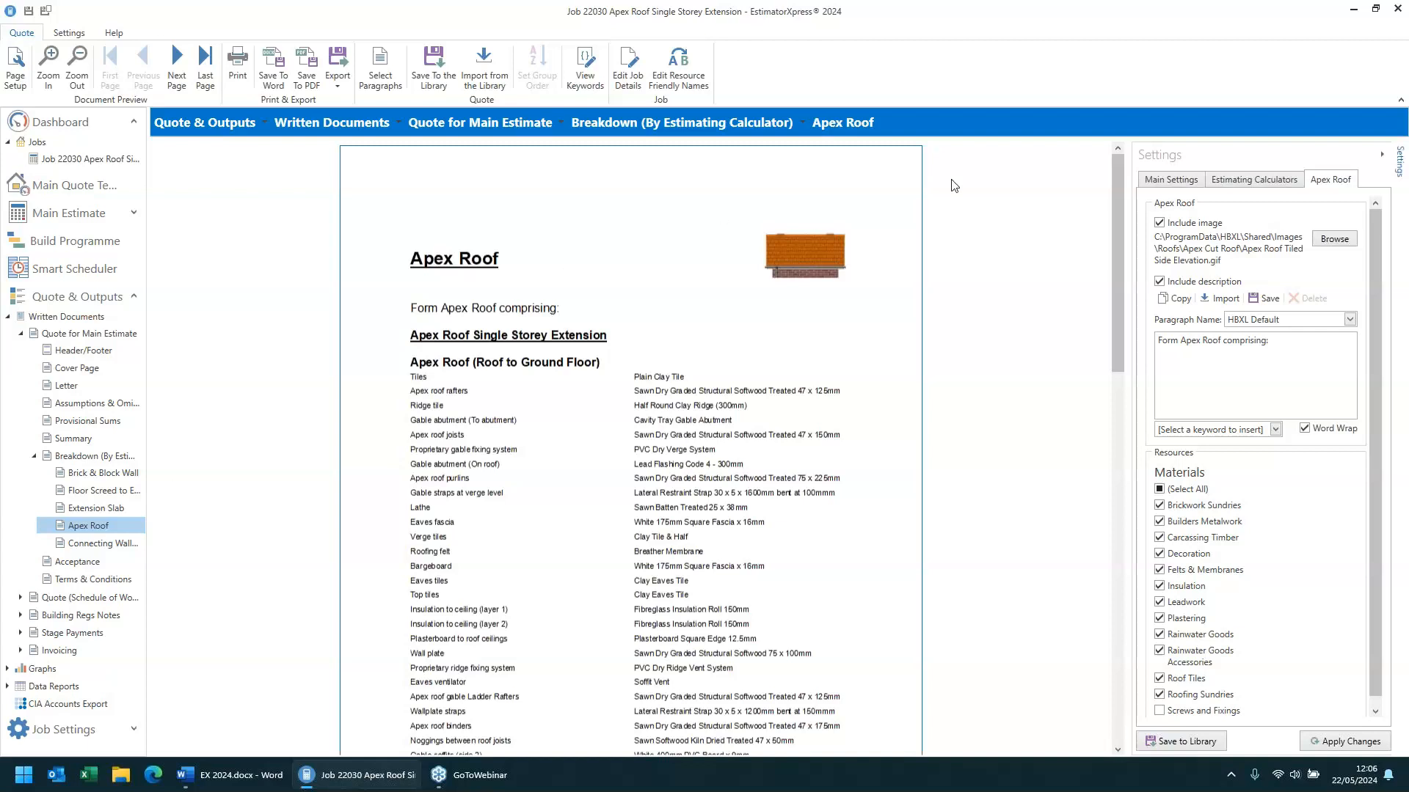
- Change the main estimate quote's type to Location
left_click(1176, 183)
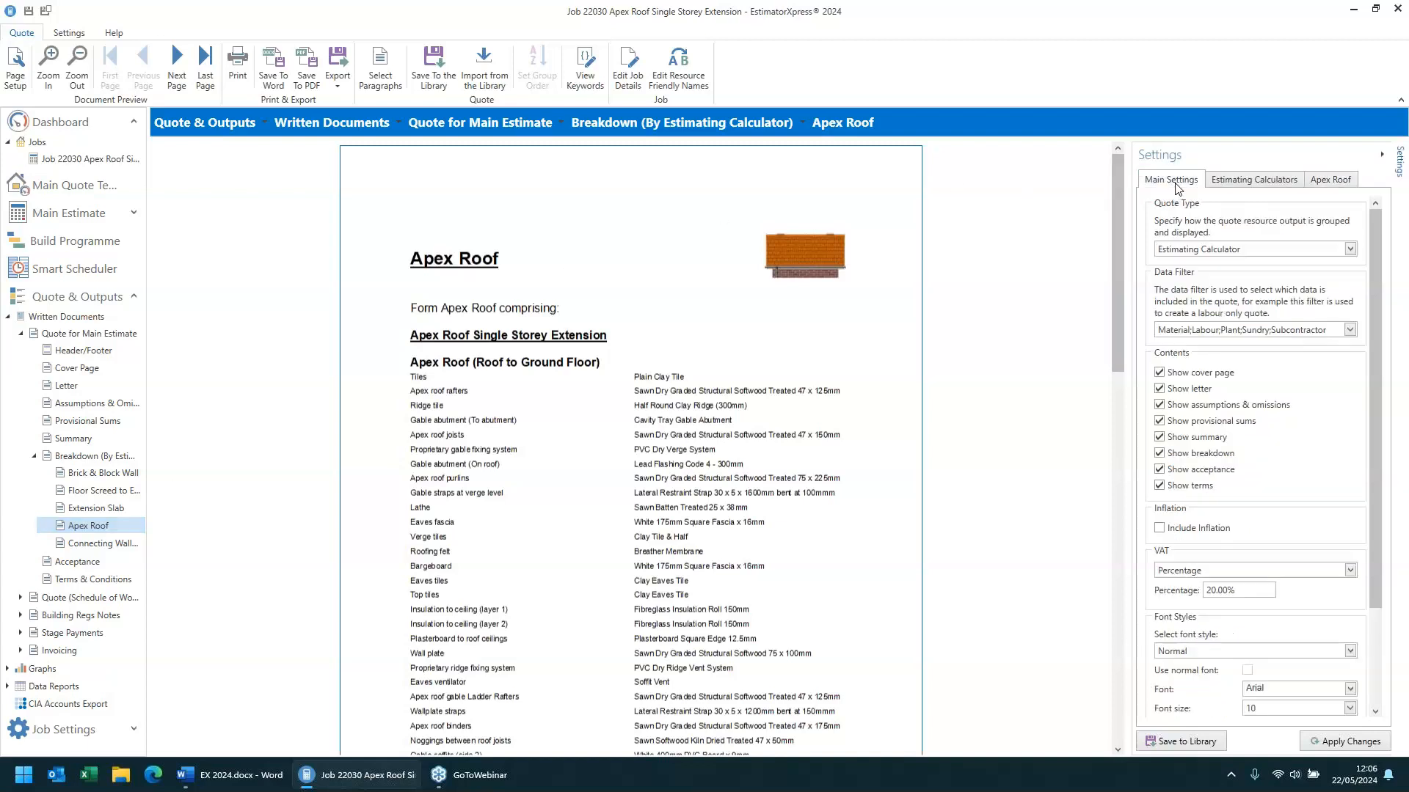
left_click(1262, 252)
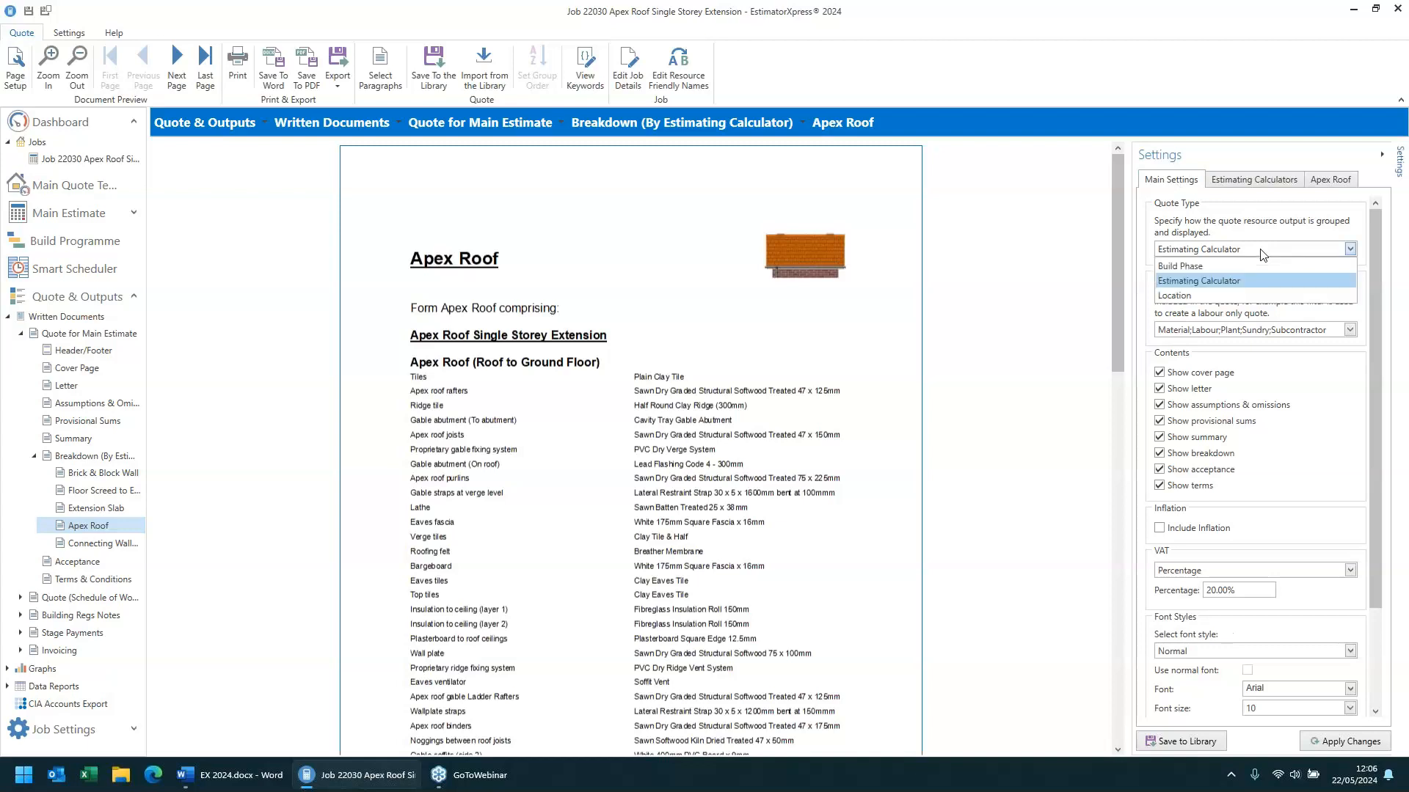
left_click(1229, 282)
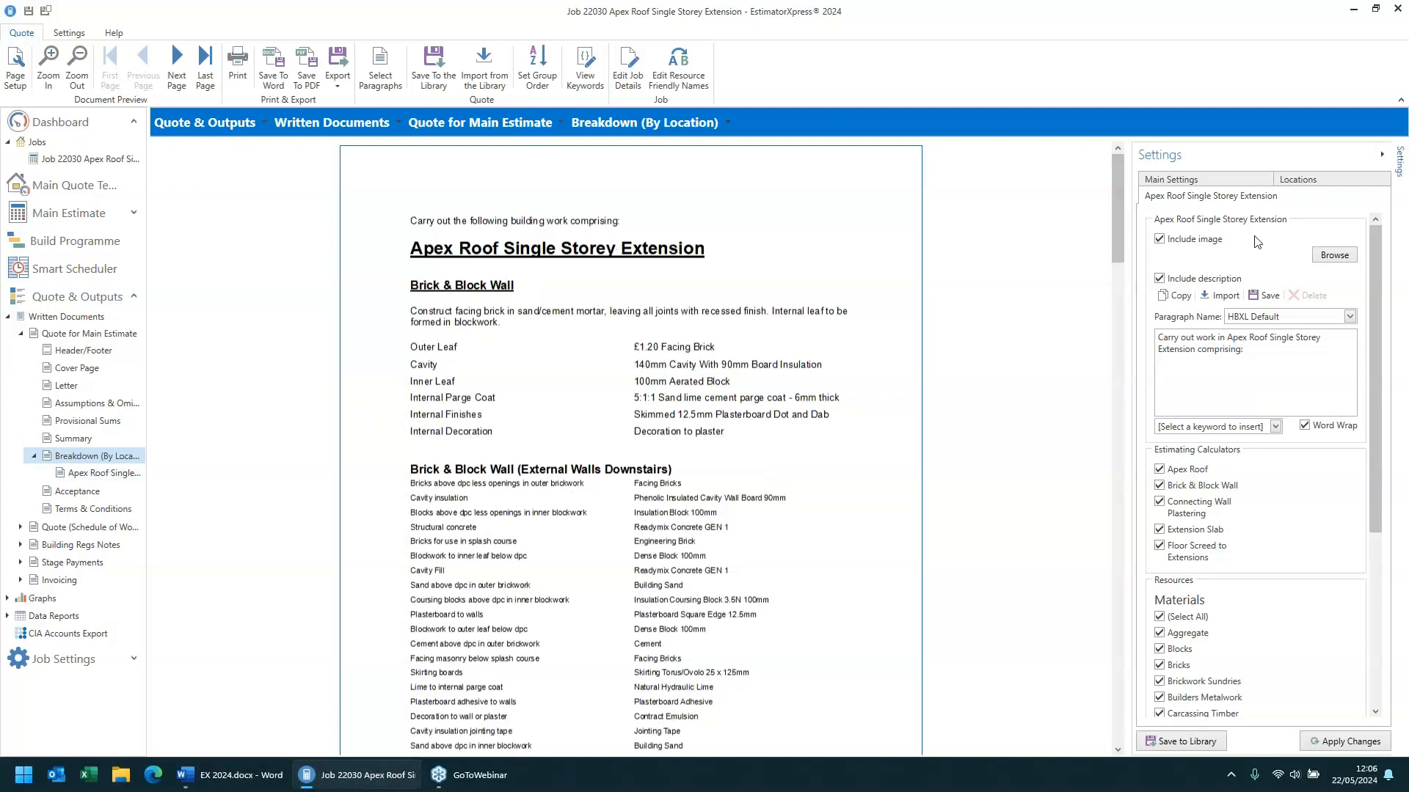
- Set the main estimate quote's type to Build Phase
left_click(1203, 180)
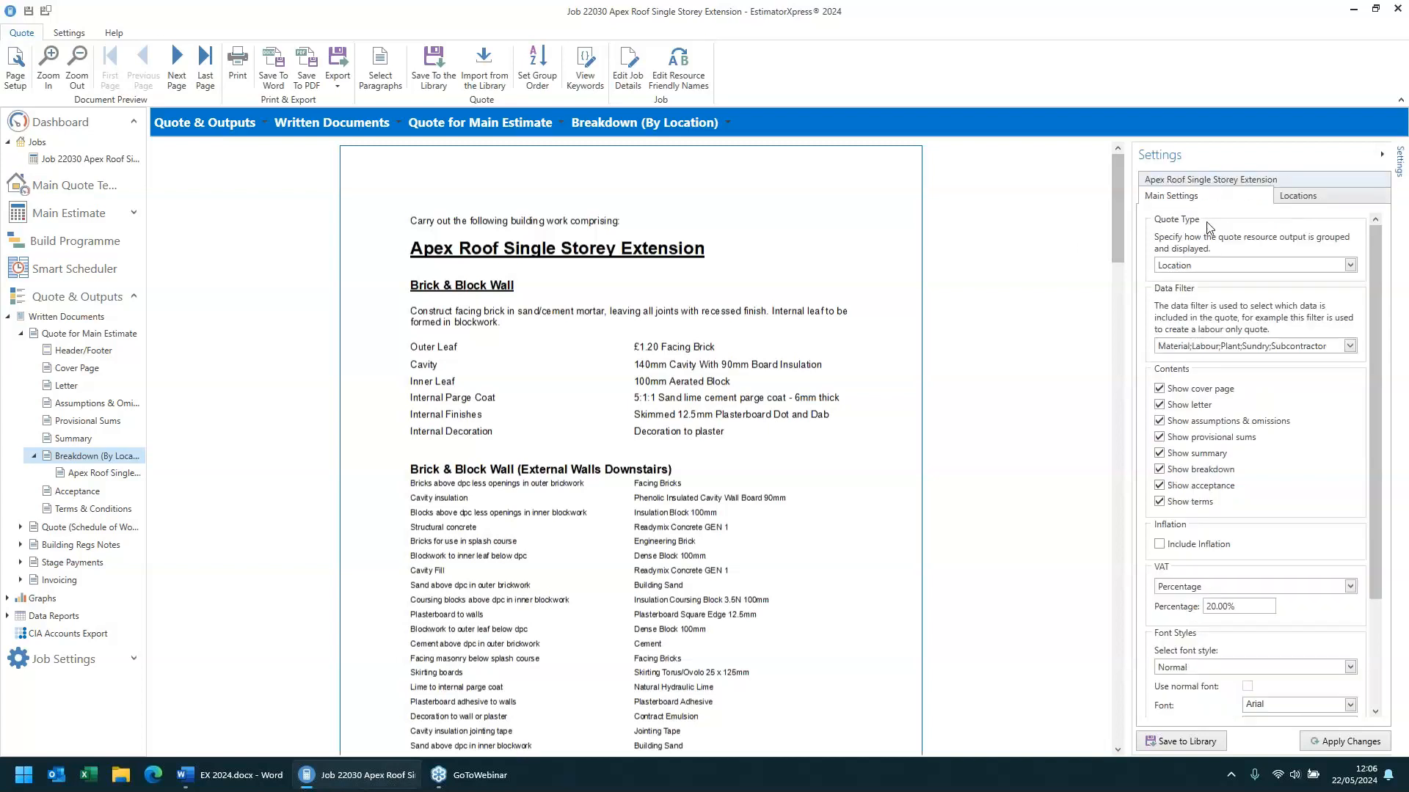
left_click(1211, 266)
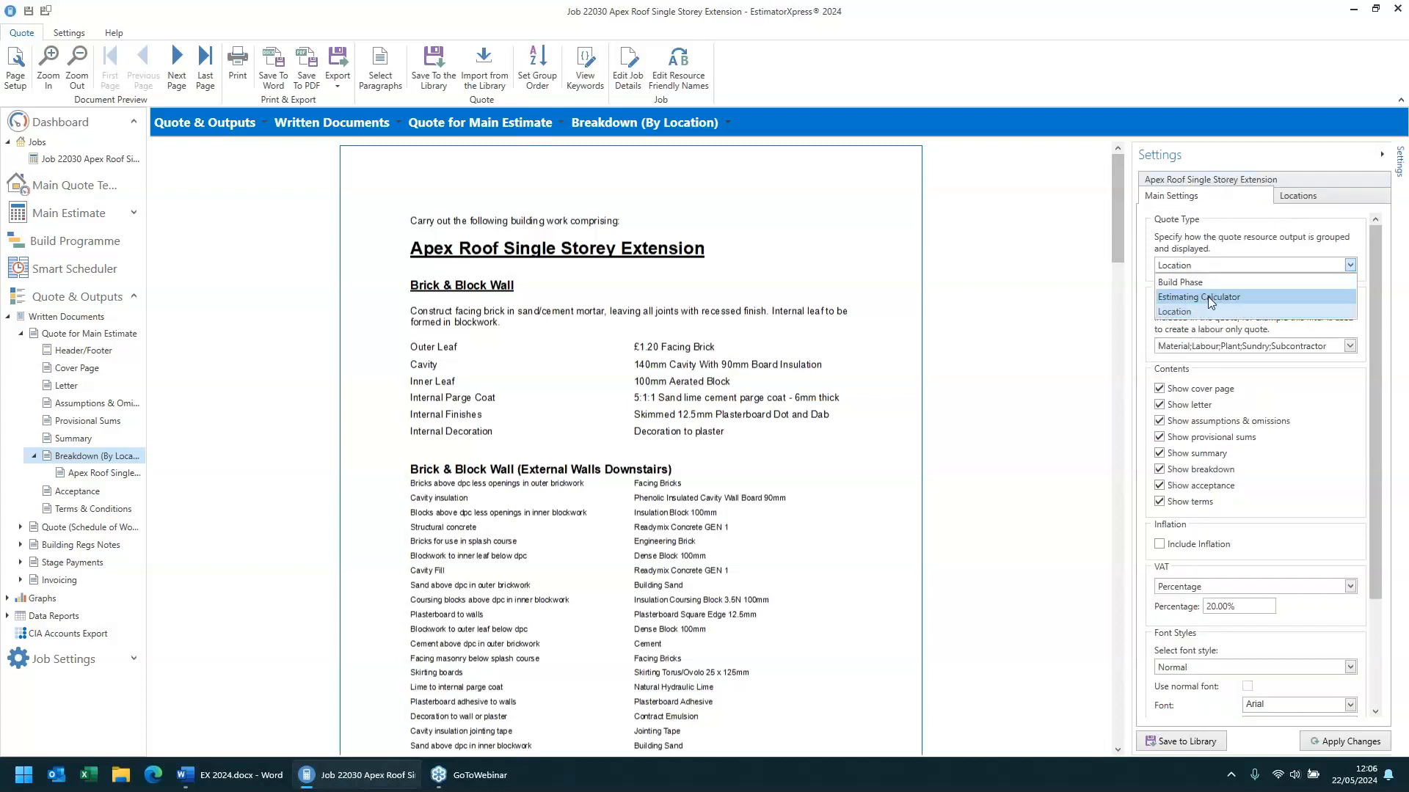
left_click(1204, 283)
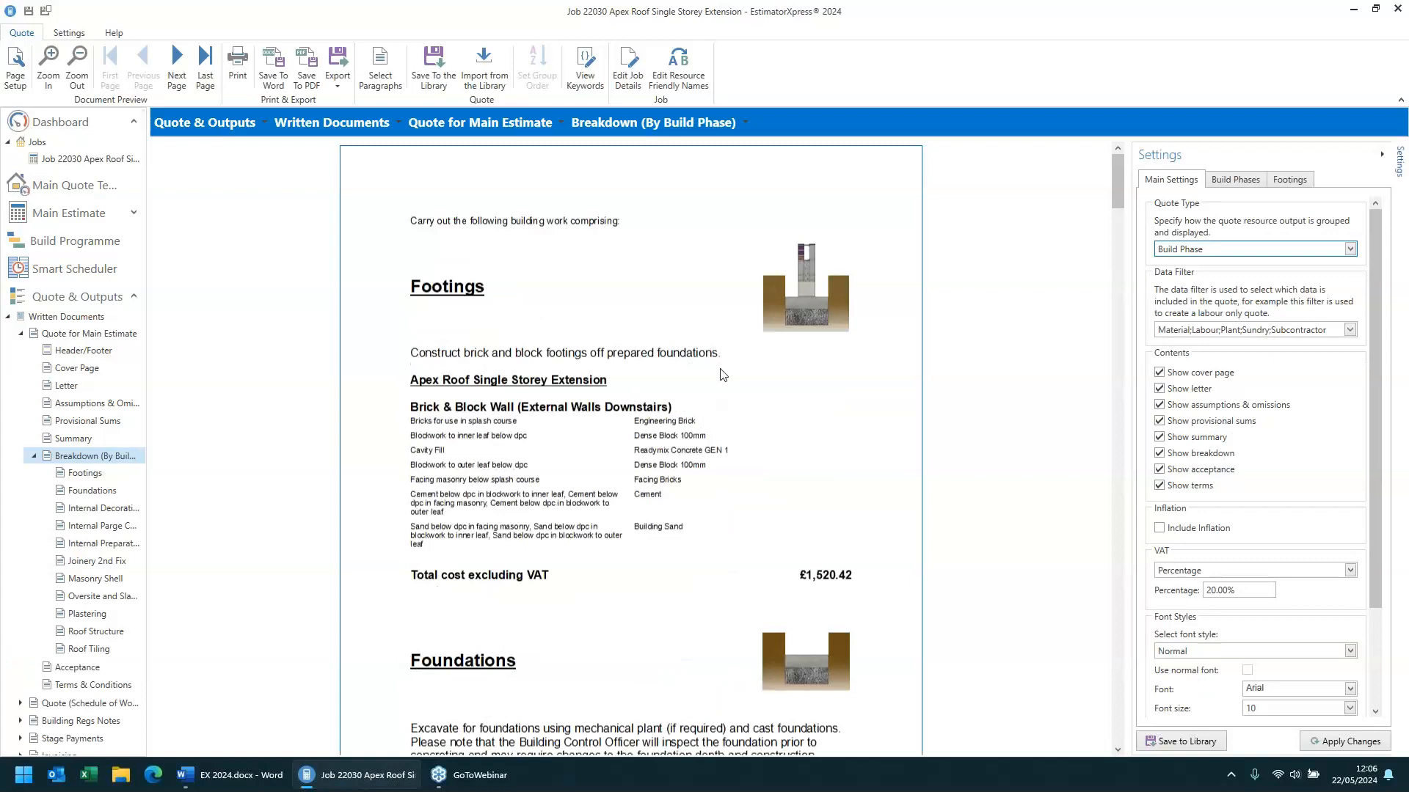
- Open the Schedule of Works quote and set its description to Simplified work item description without key resources
left_click(100, 704)
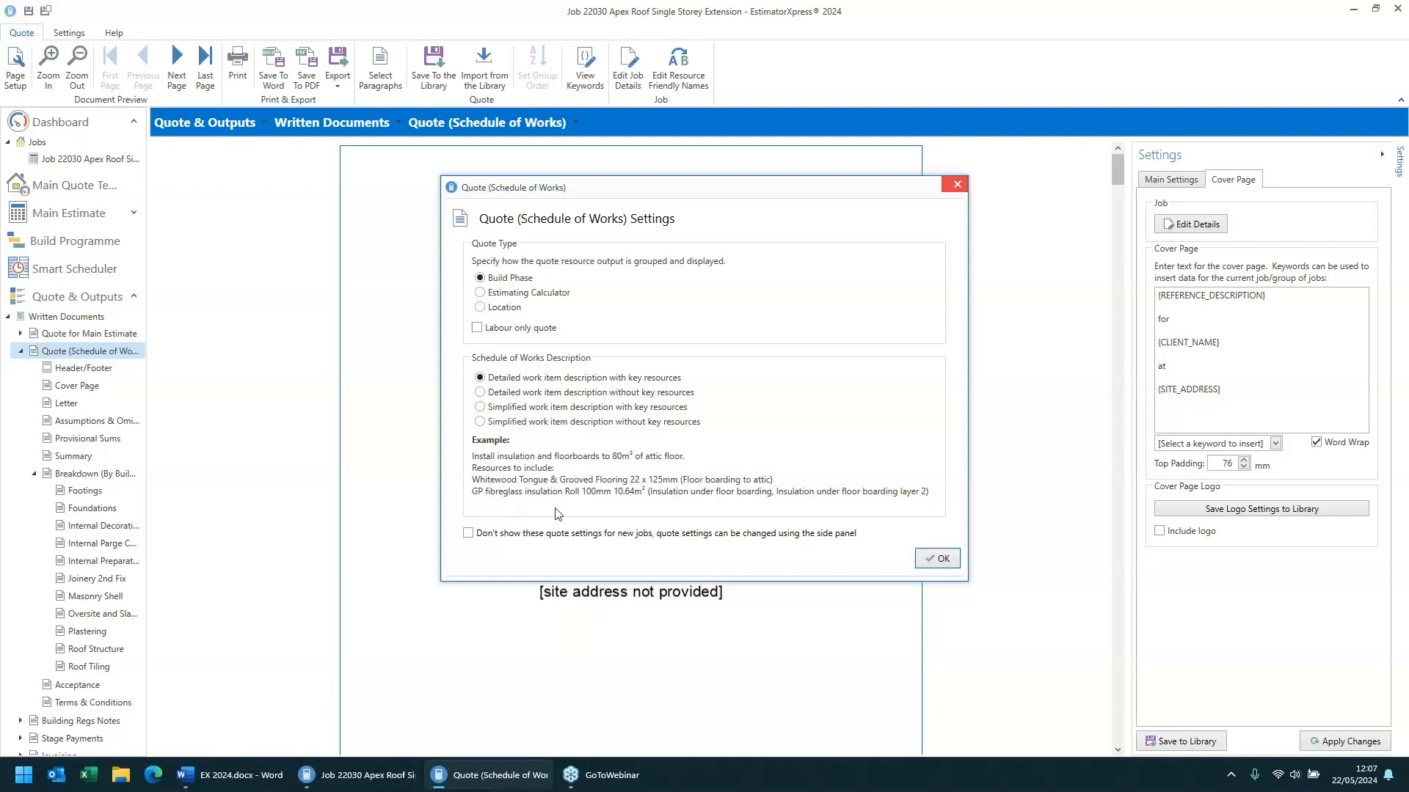
left_click(505, 396)
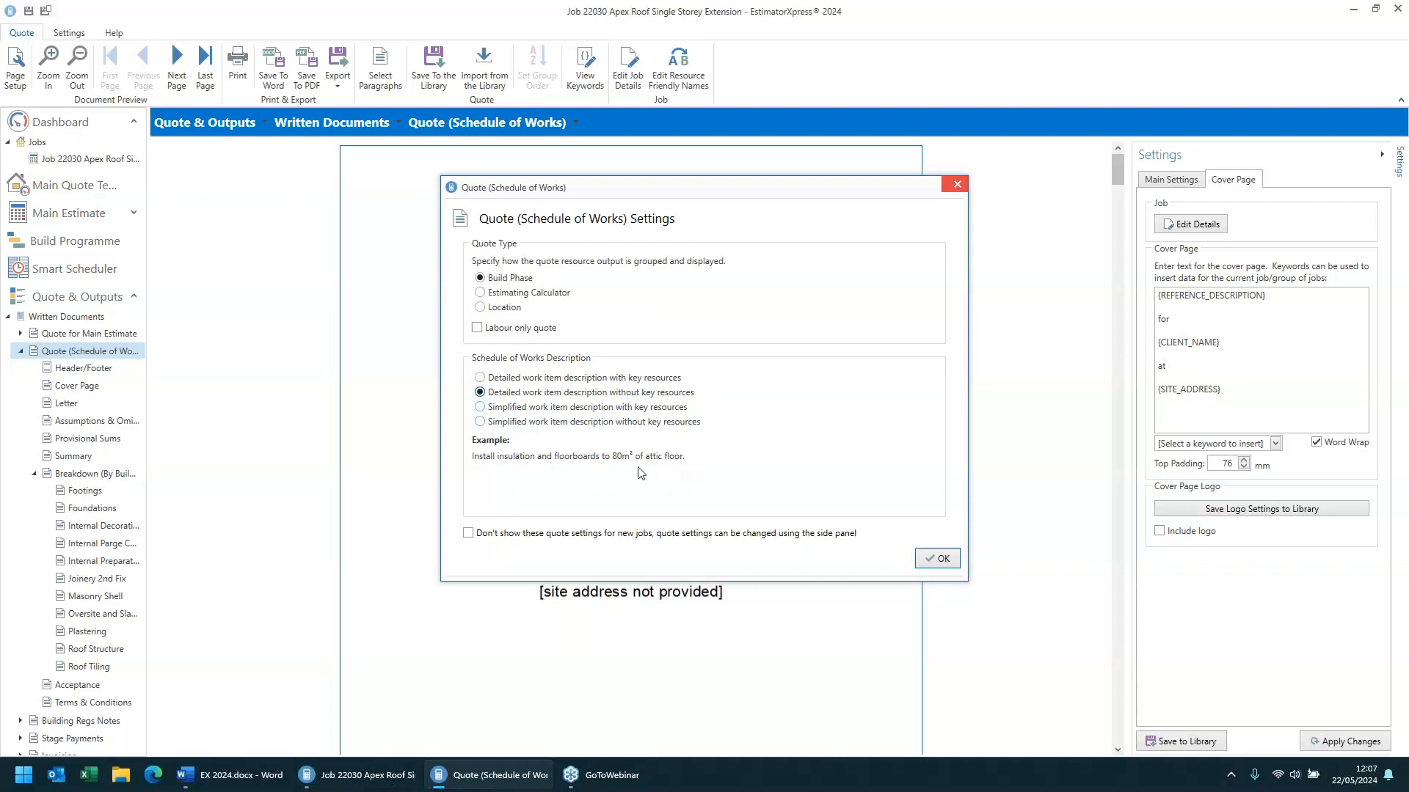
left_click(514, 423)
left_click(933, 559)
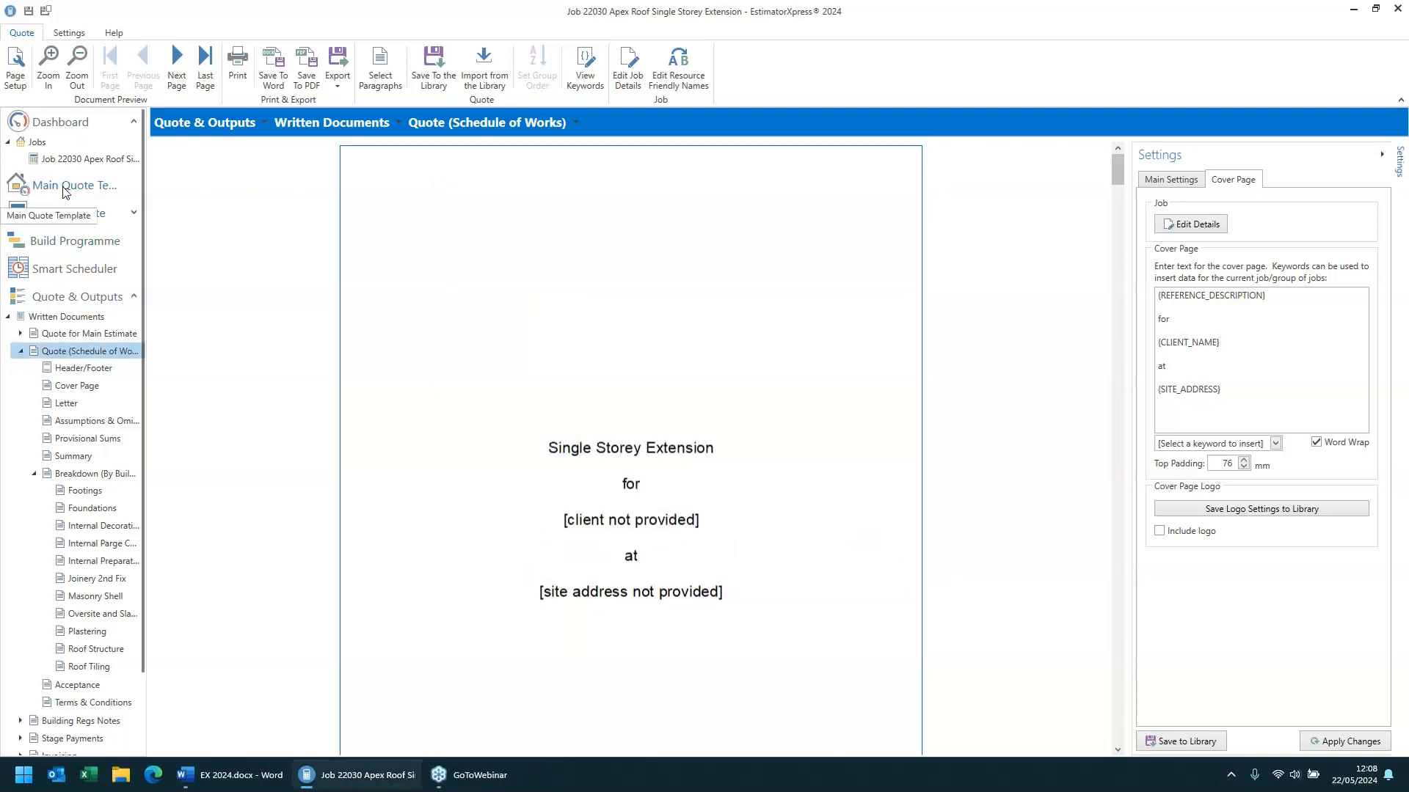
- Go to the Main Quote Template and jump to its Windows section
left_click(64, 189)
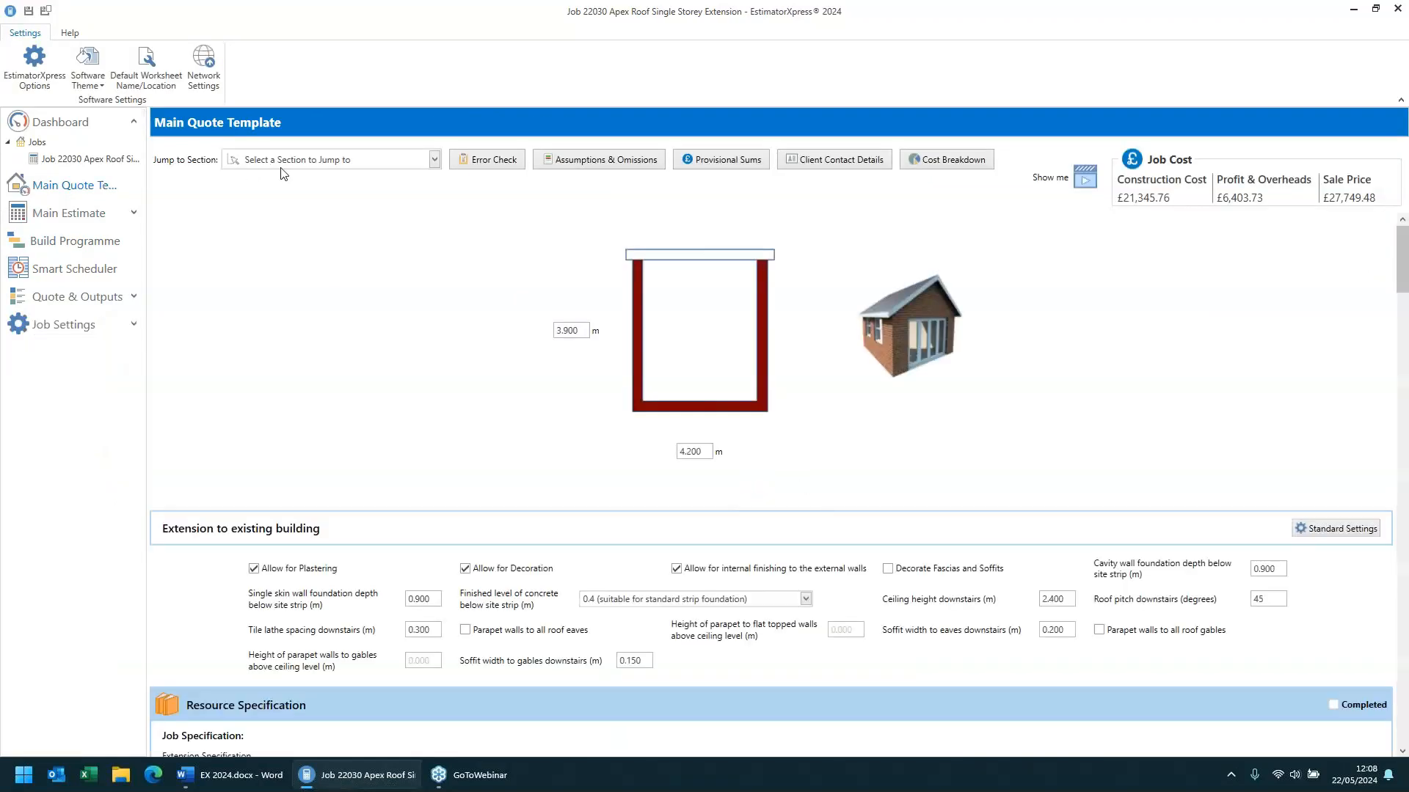
left_click(384, 161)
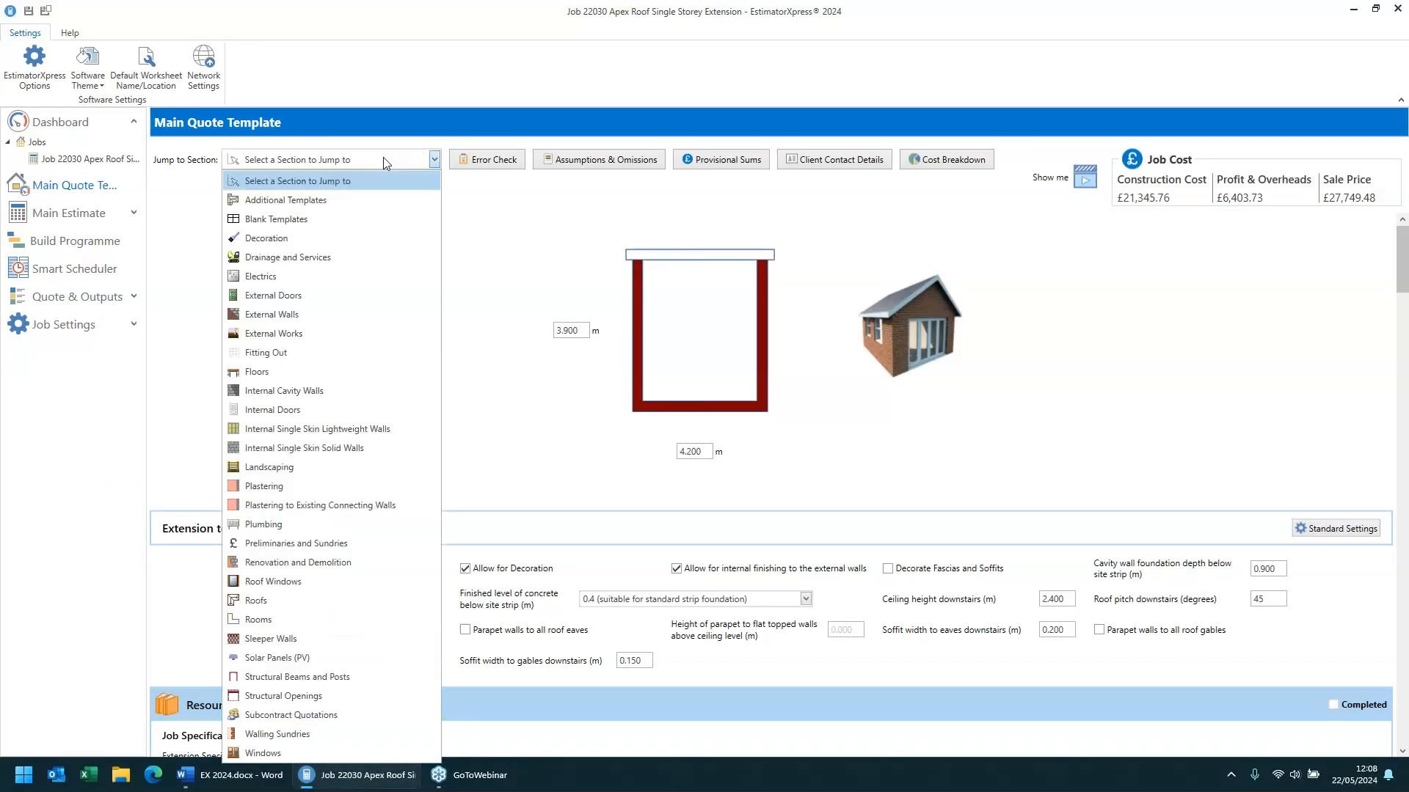
left_click(293, 751)
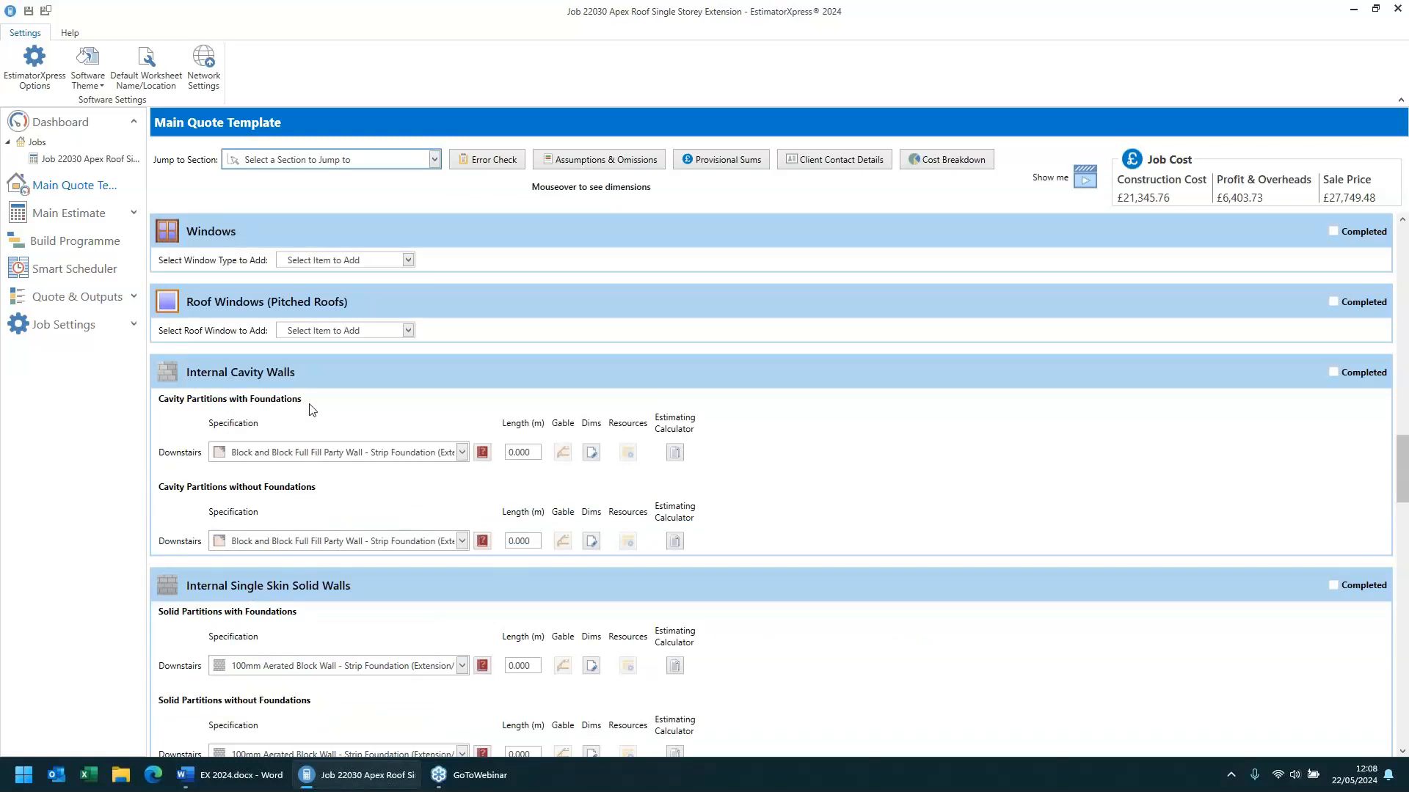
- Open the list of window types that can be added in the Windows section
left_click(309, 262)
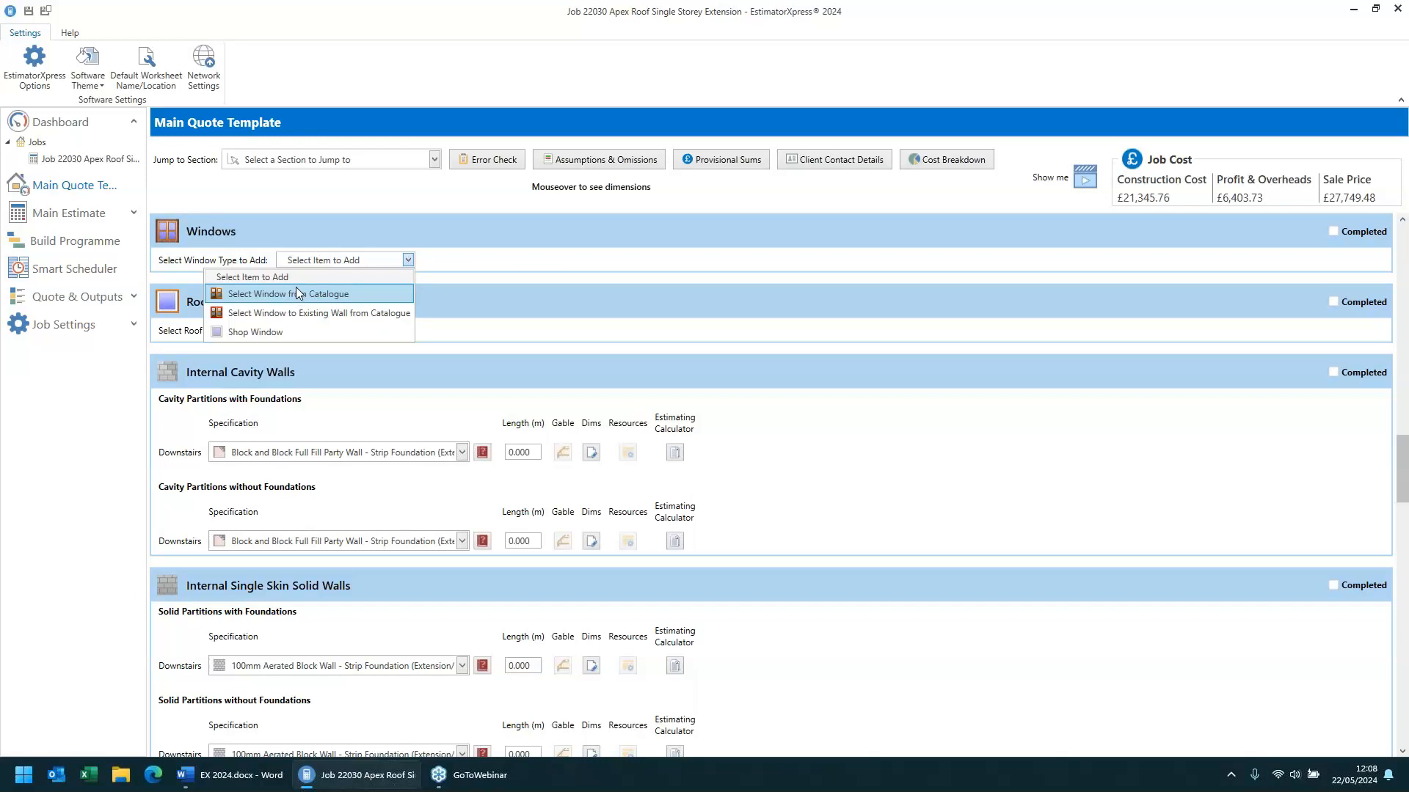
left_click(483, 271)
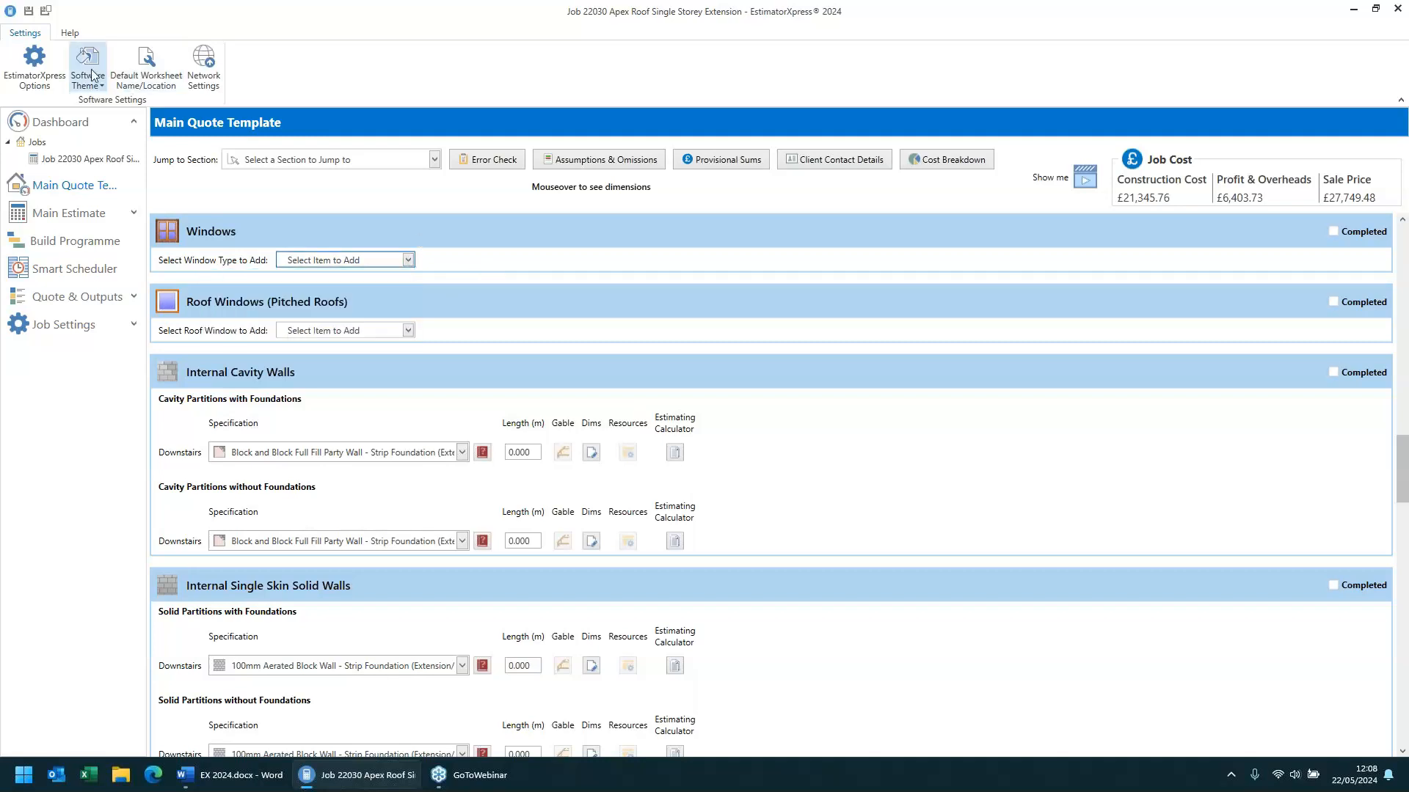
- Open the program options and review the Jobs settings page
left_click(35, 68)
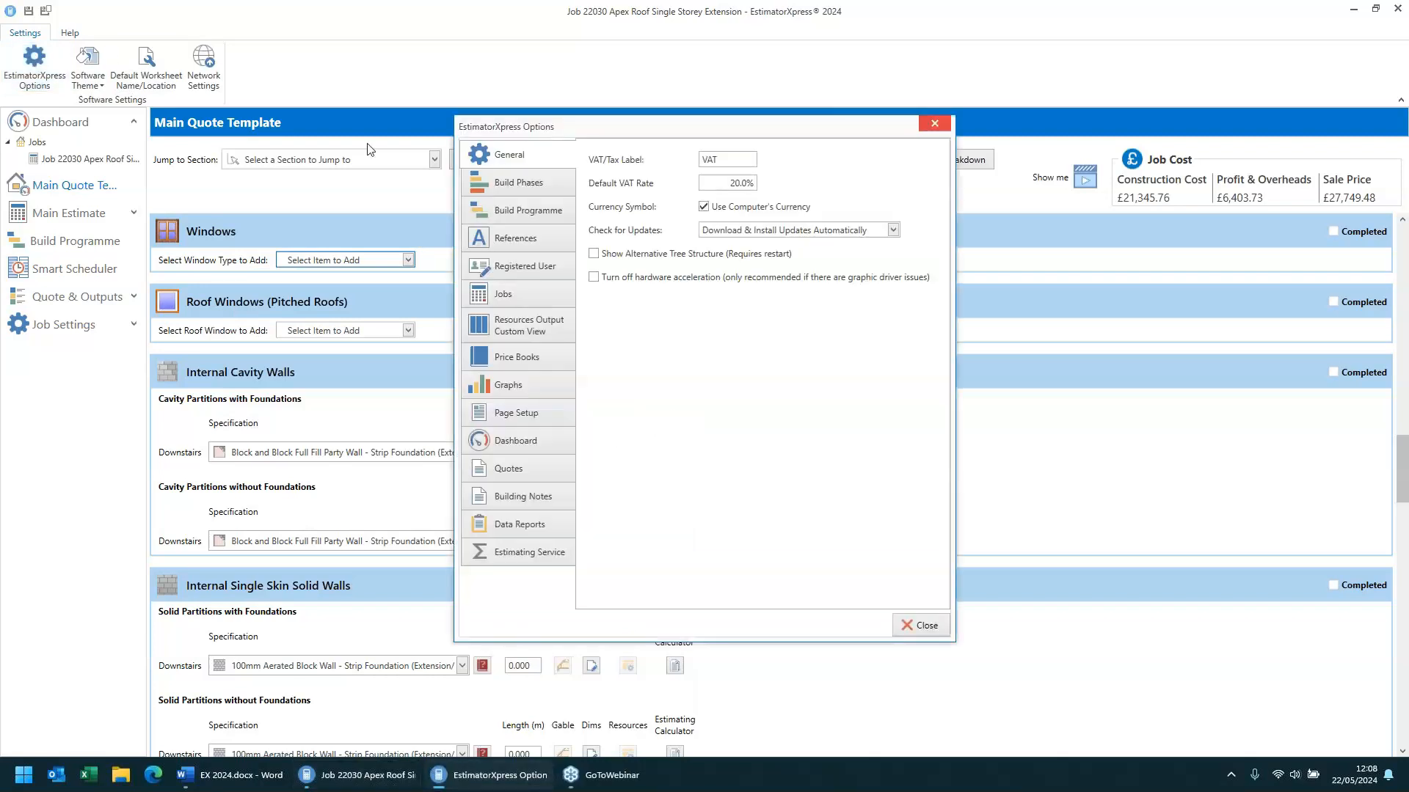
left_click(531, 296)
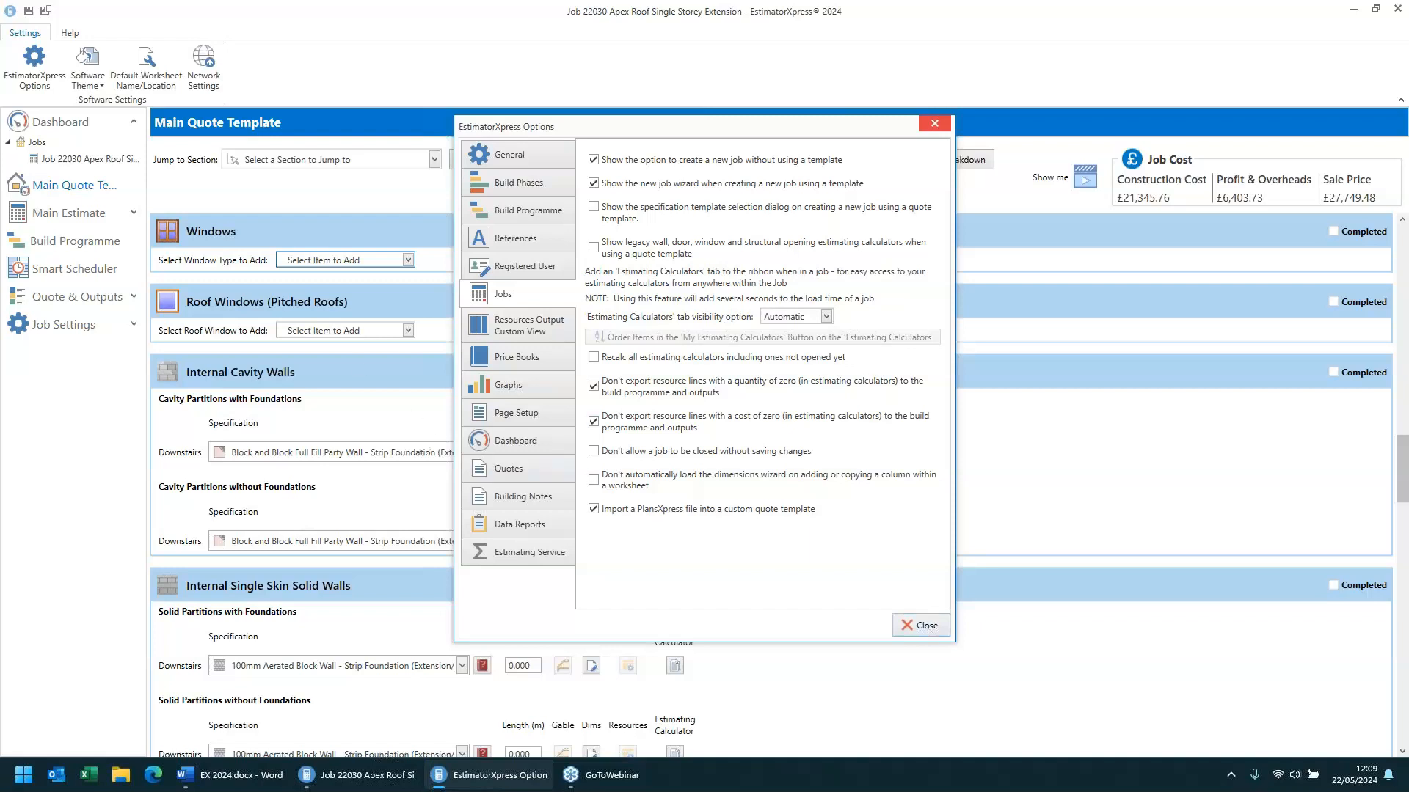
left_click(923, 625)
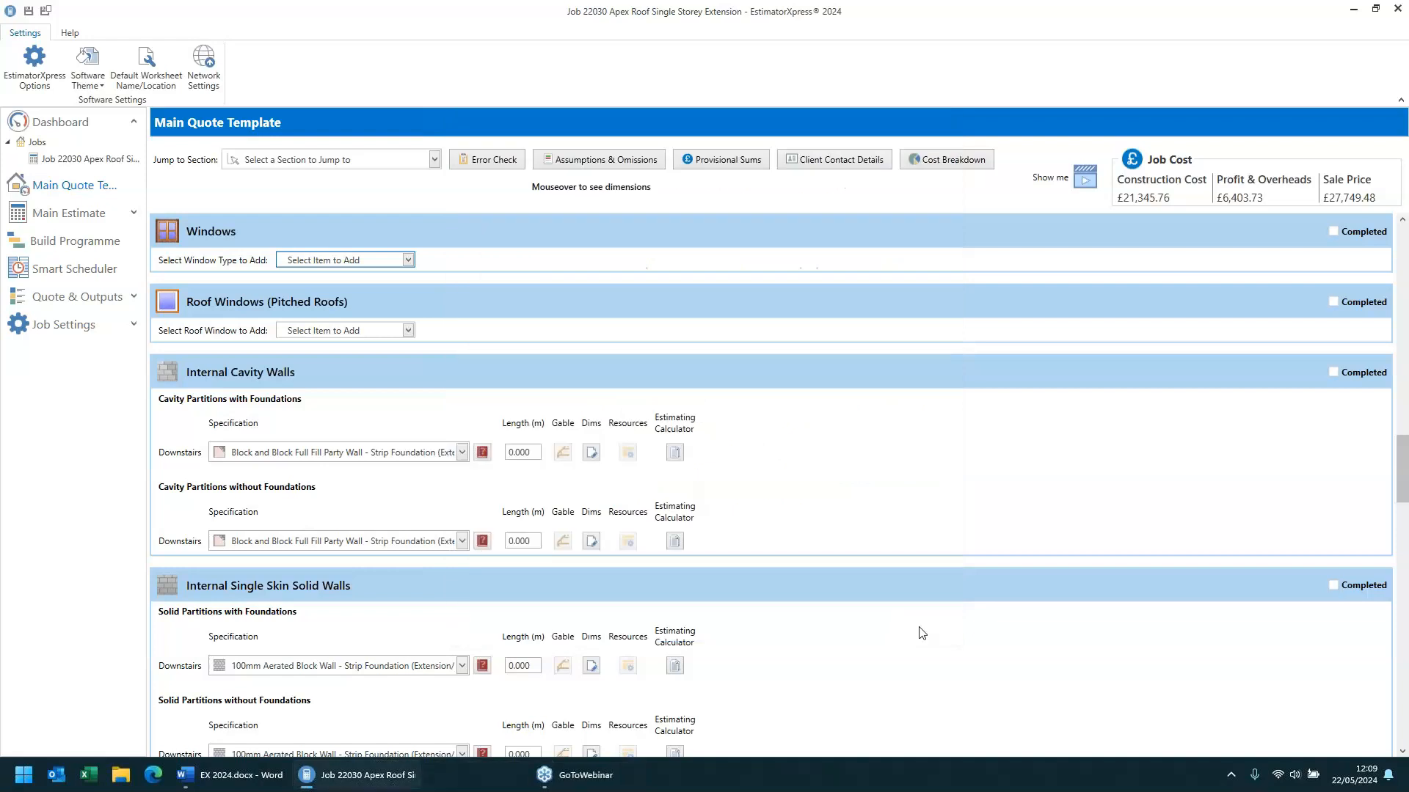
- Start adding a window from the catalogue in the Windows section
left_click(381, 261)
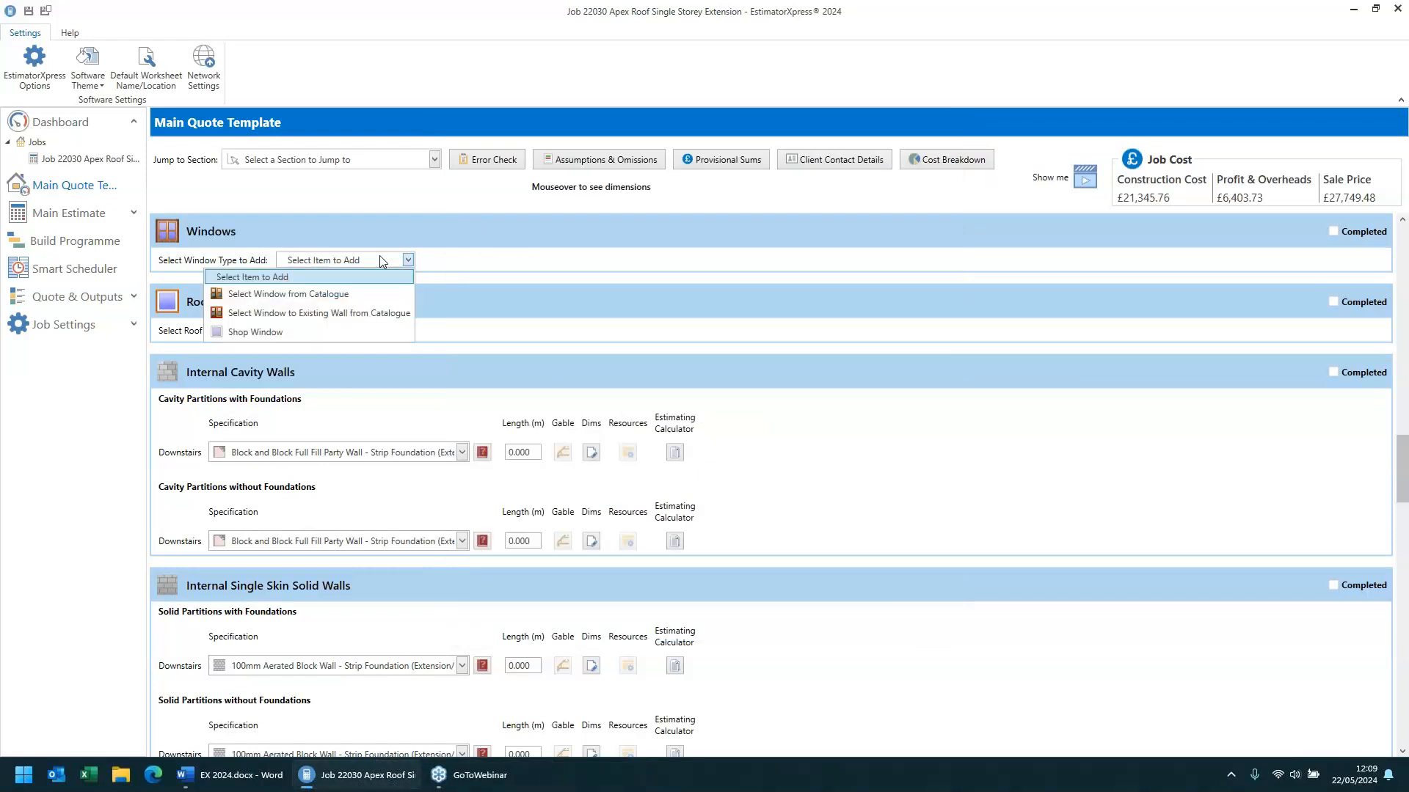
left_click(354, 295)
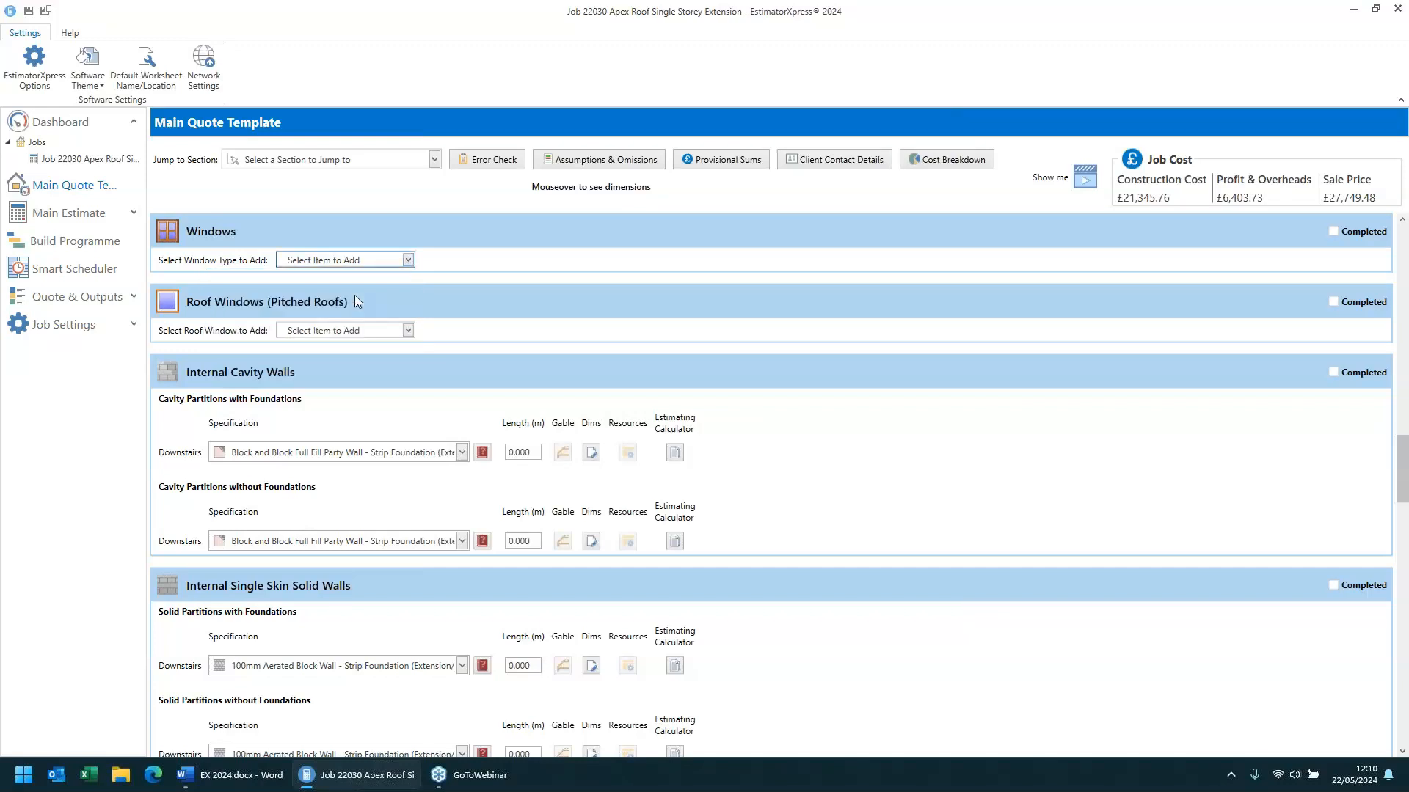
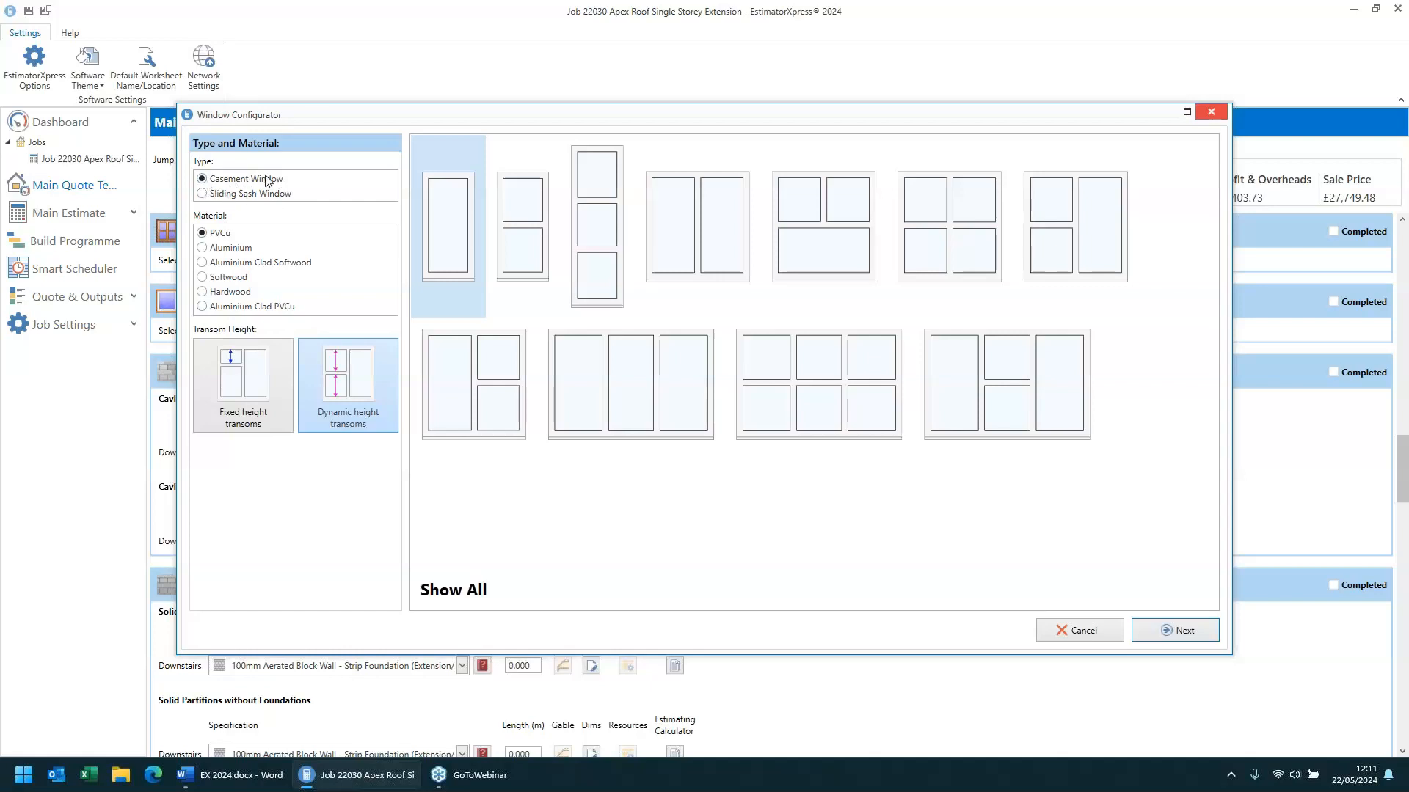
- Compare the sliding sash and casement window types and browse all available casement layouts
left_click(202, 195)
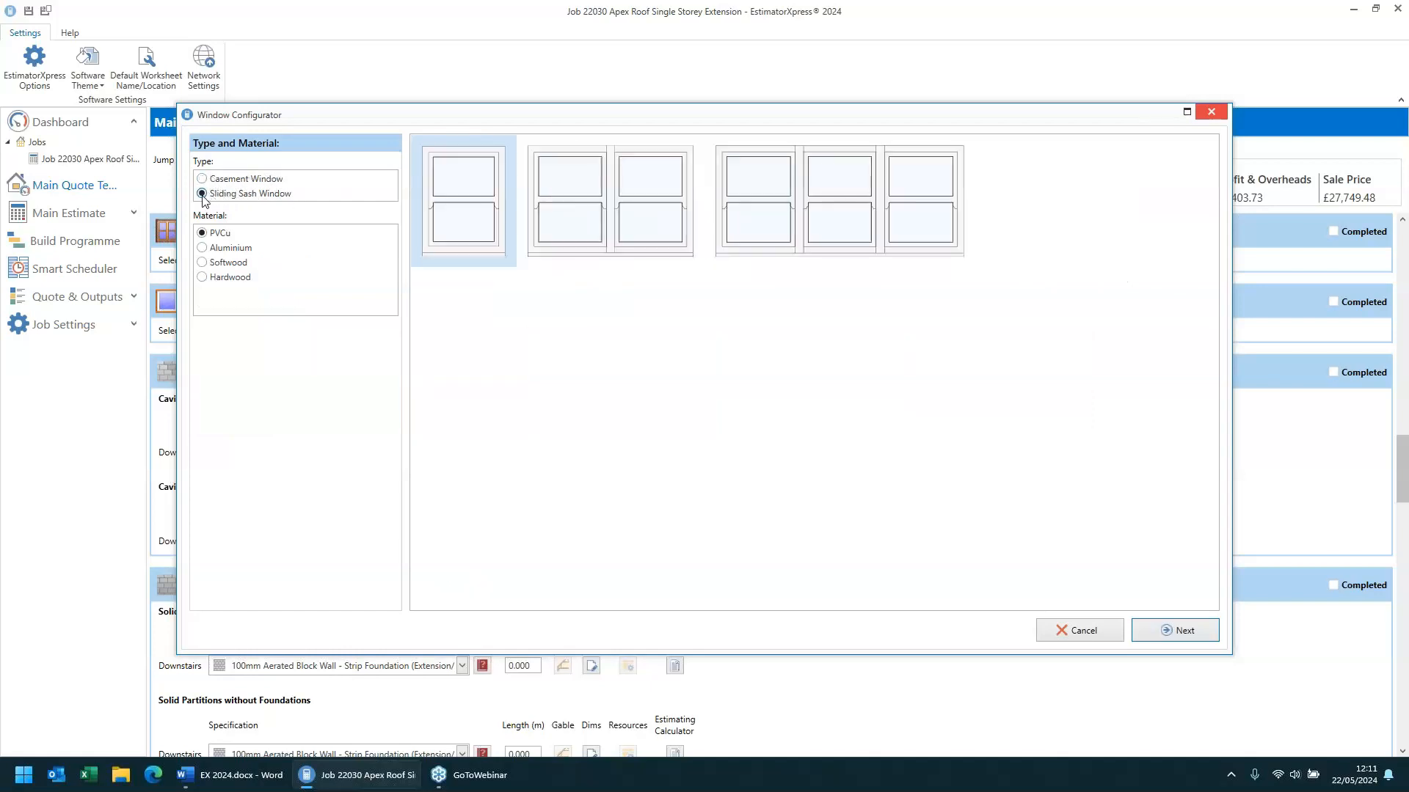
left_click(203, 181)
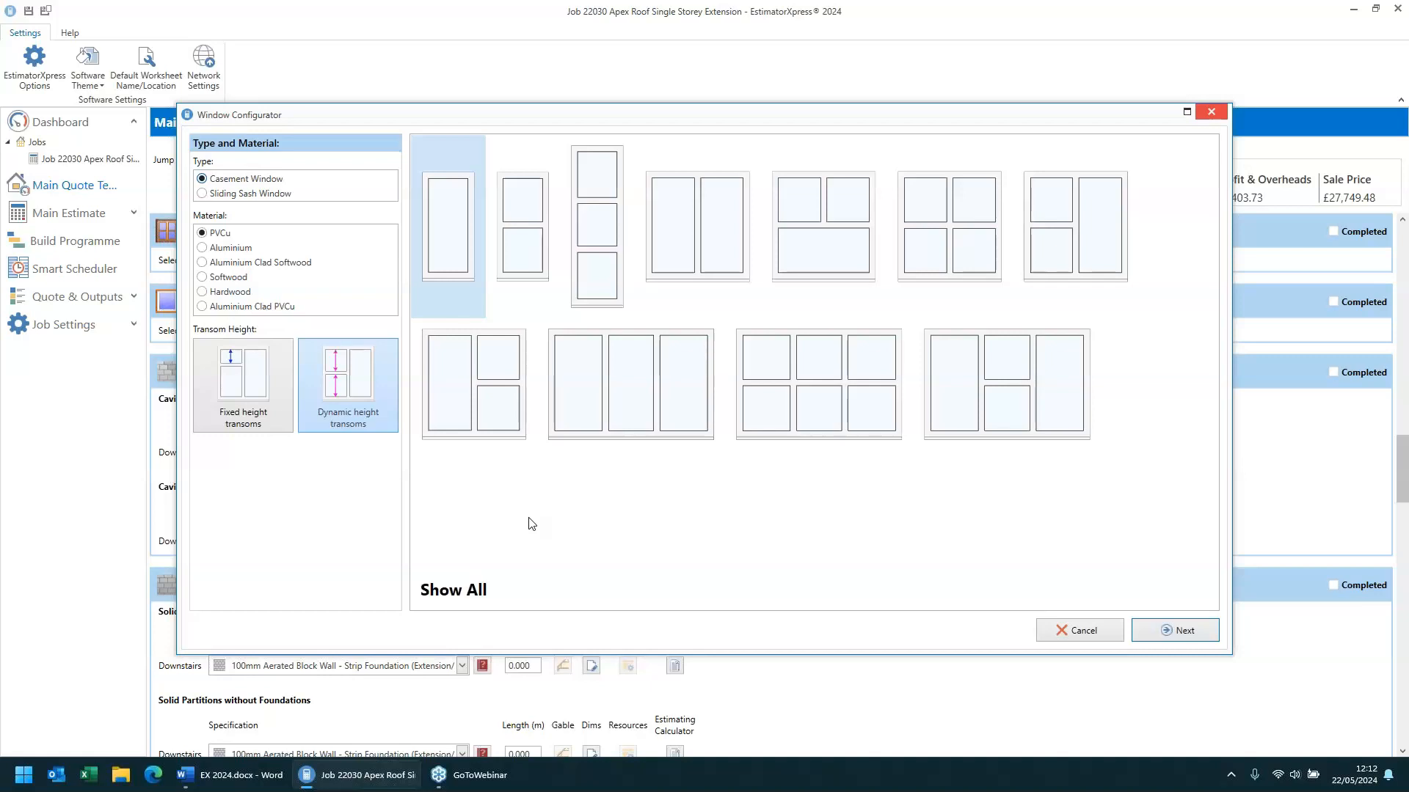
left_click(453, 591)
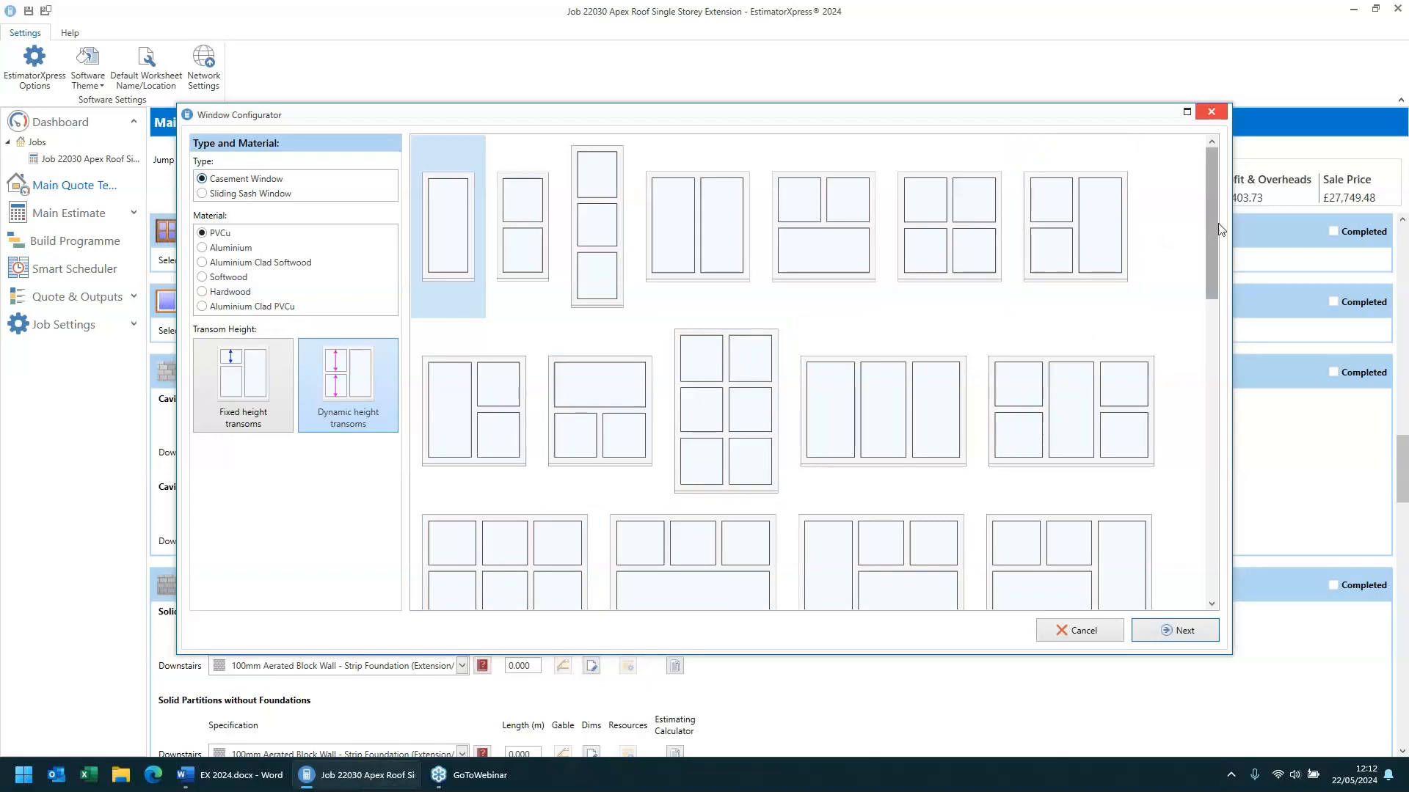
left_click_drag(1206, 223, 1207, 569)
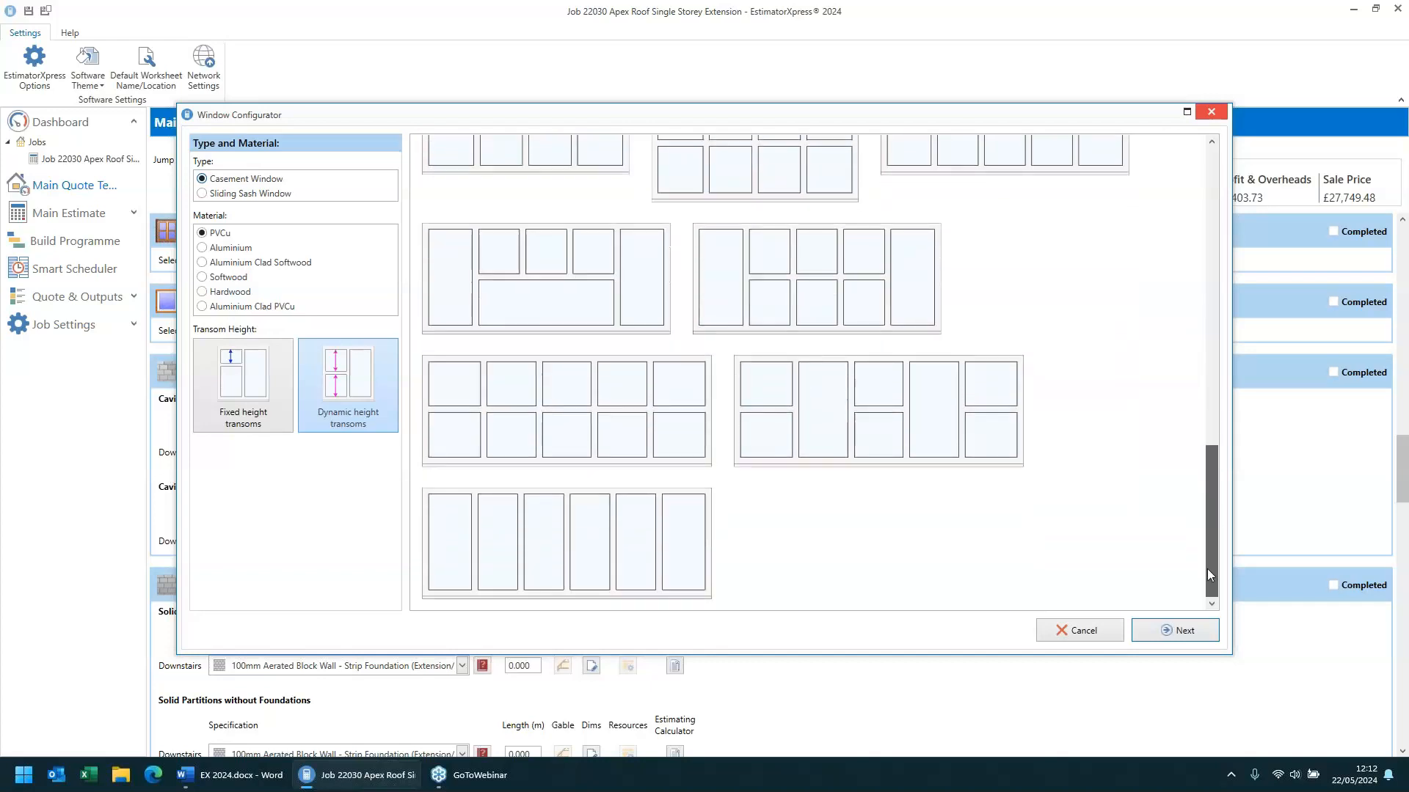
left_click_drag(1213, 522, 1264, 183)
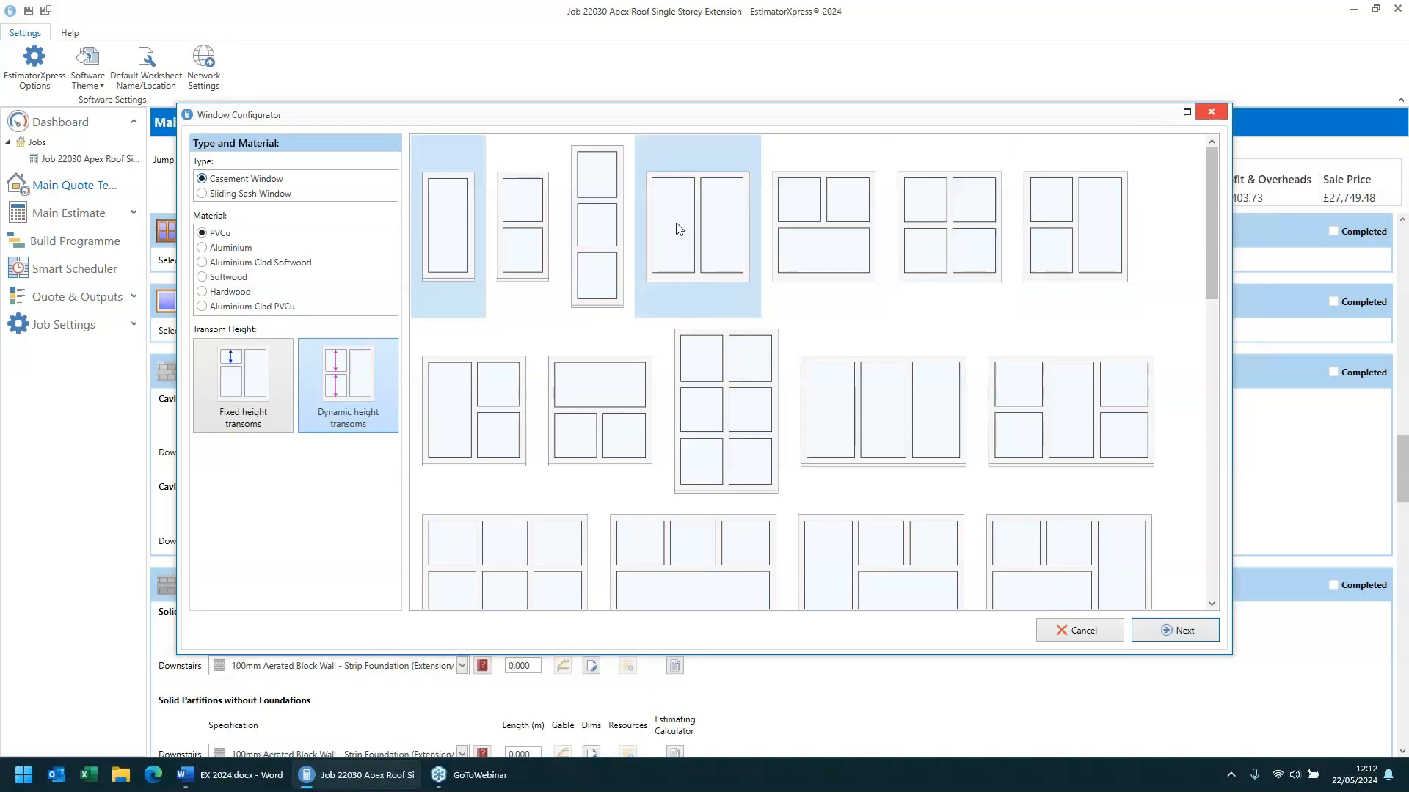
- Choose the two-pane PVCu casement layout and select Style 162, the French casement with floating mullion
left_click(717, 231)
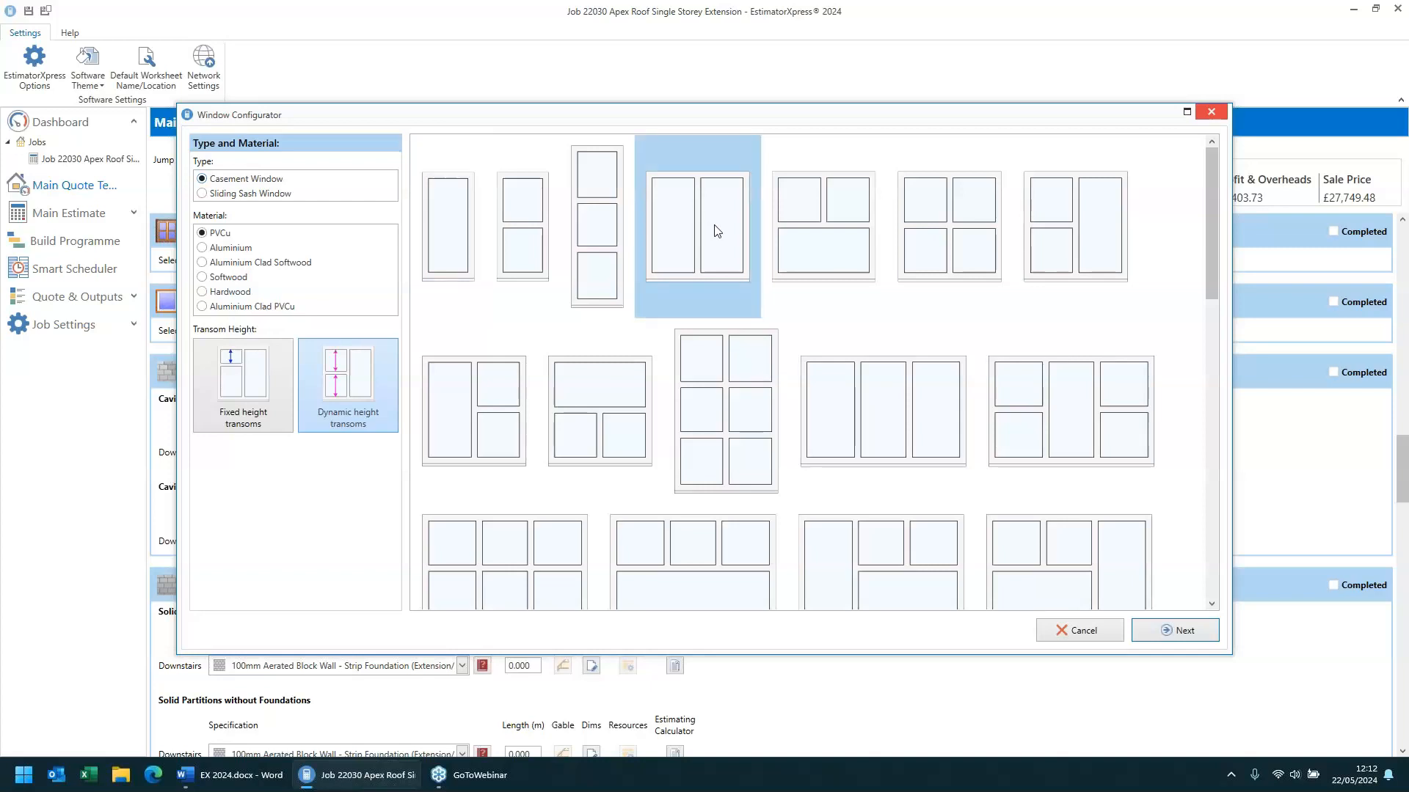
left_click(1184, 641)
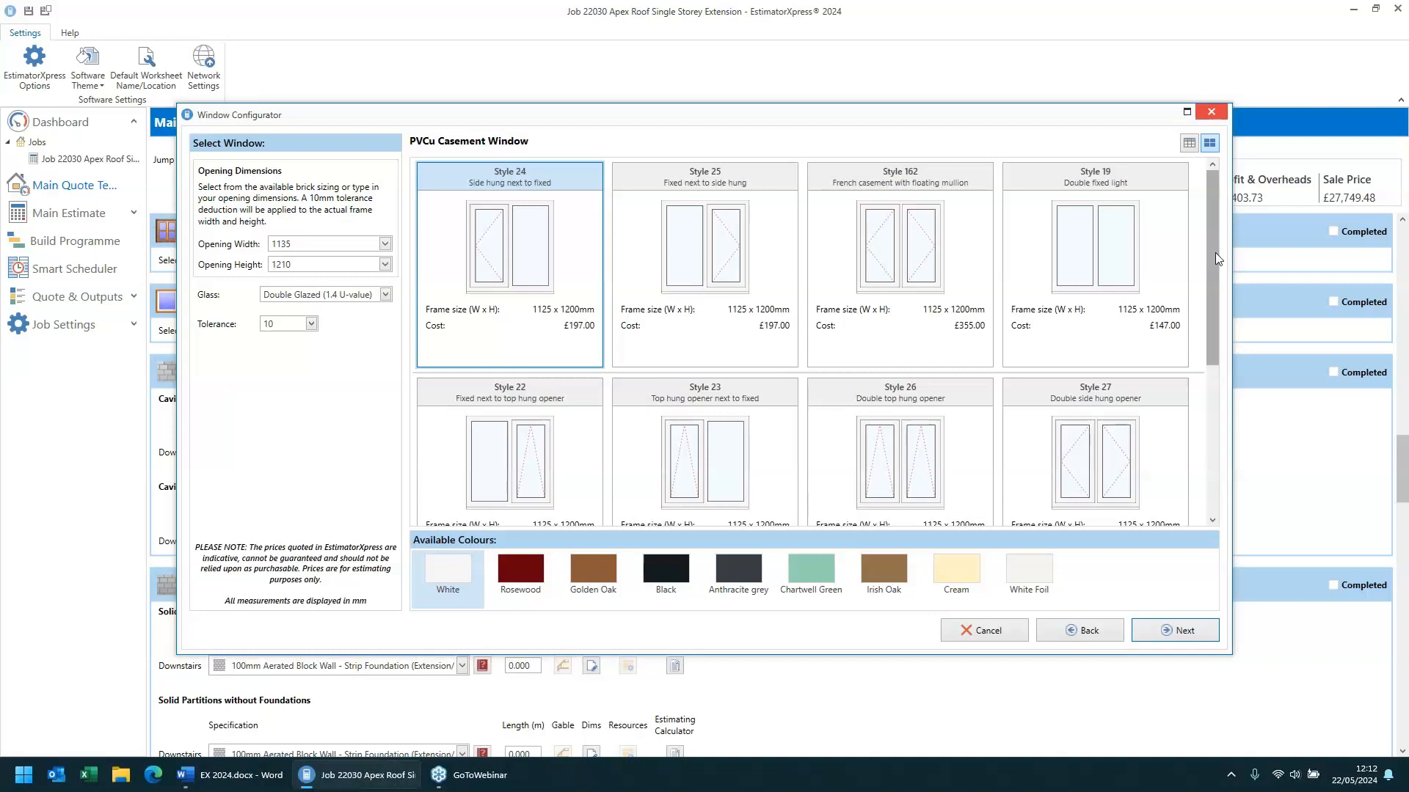
left_click_drag(1216, 258, 1142, 250)
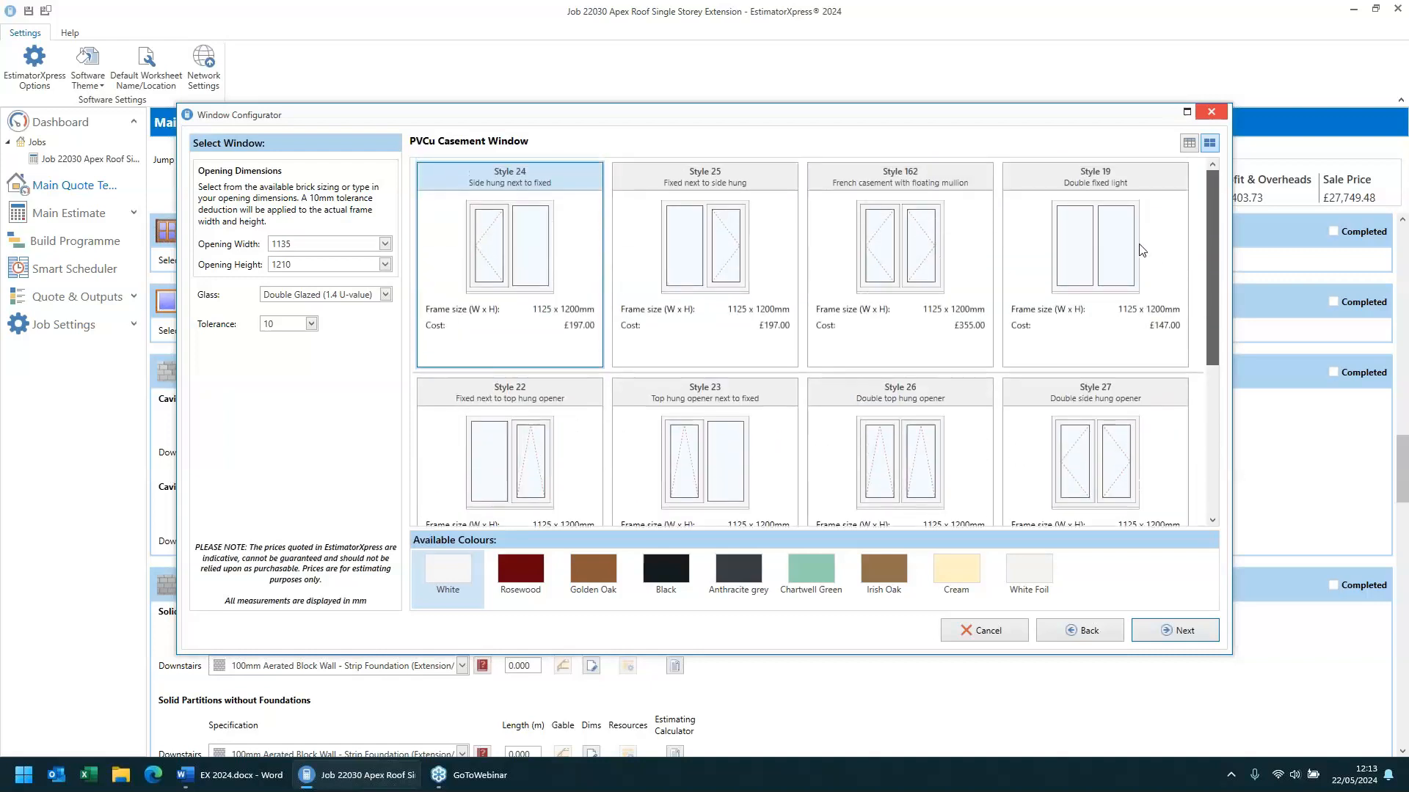
left_click(893, 231)
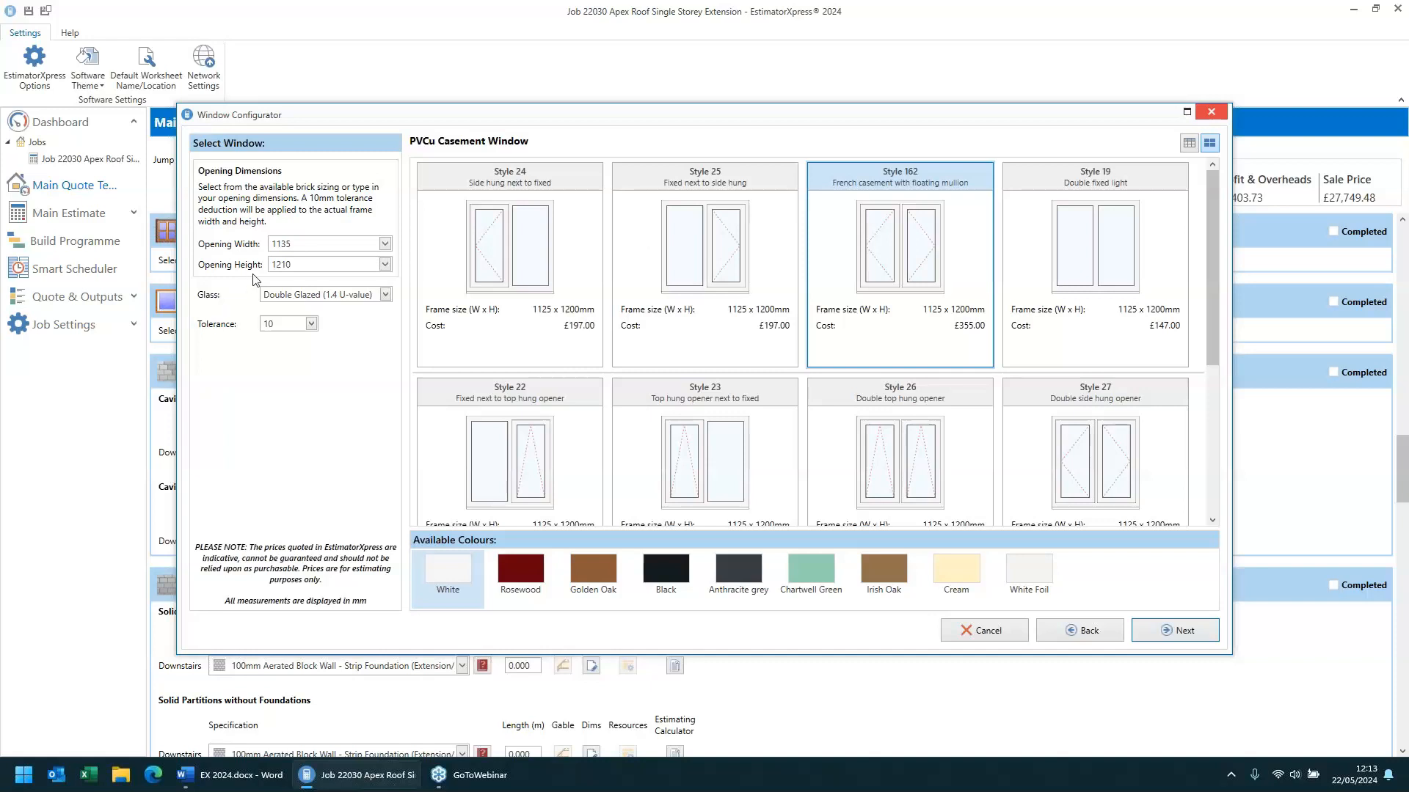
- Set the opening width to 1247.5 mm (5½ bricks)
double_click(299, 248)
type("1275")
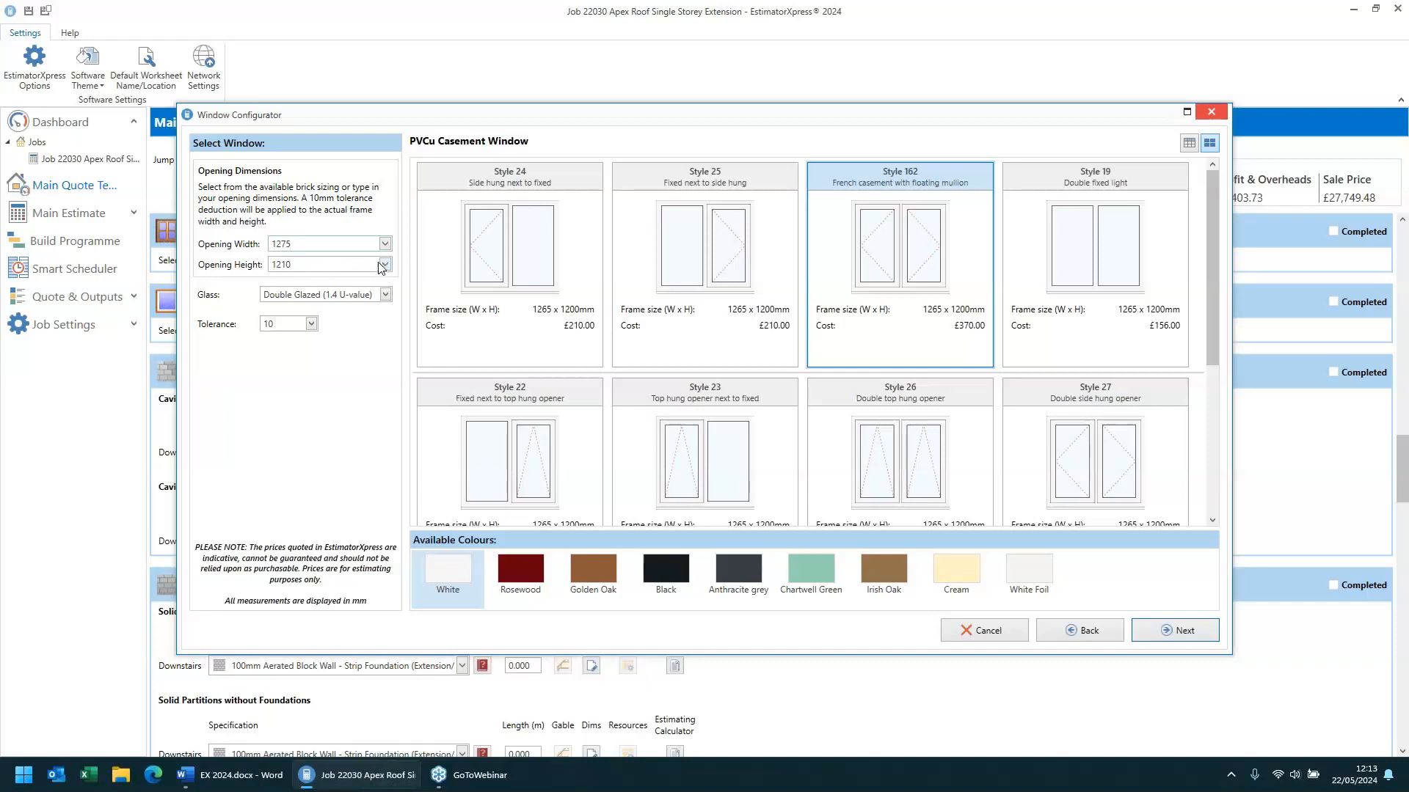
left_click_drag(297, 244, 221, 244)
left_click(384, 245)
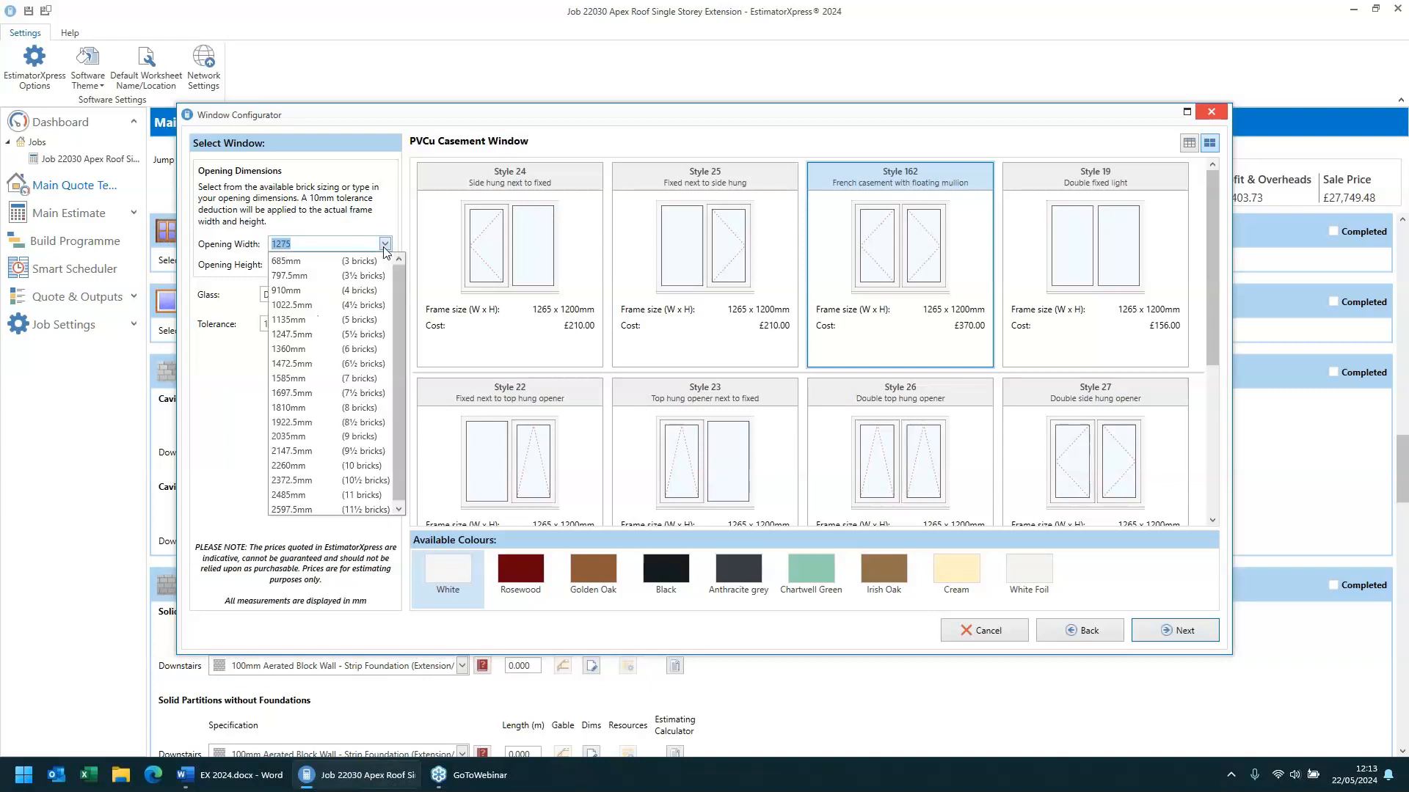
left_click(364, 334)
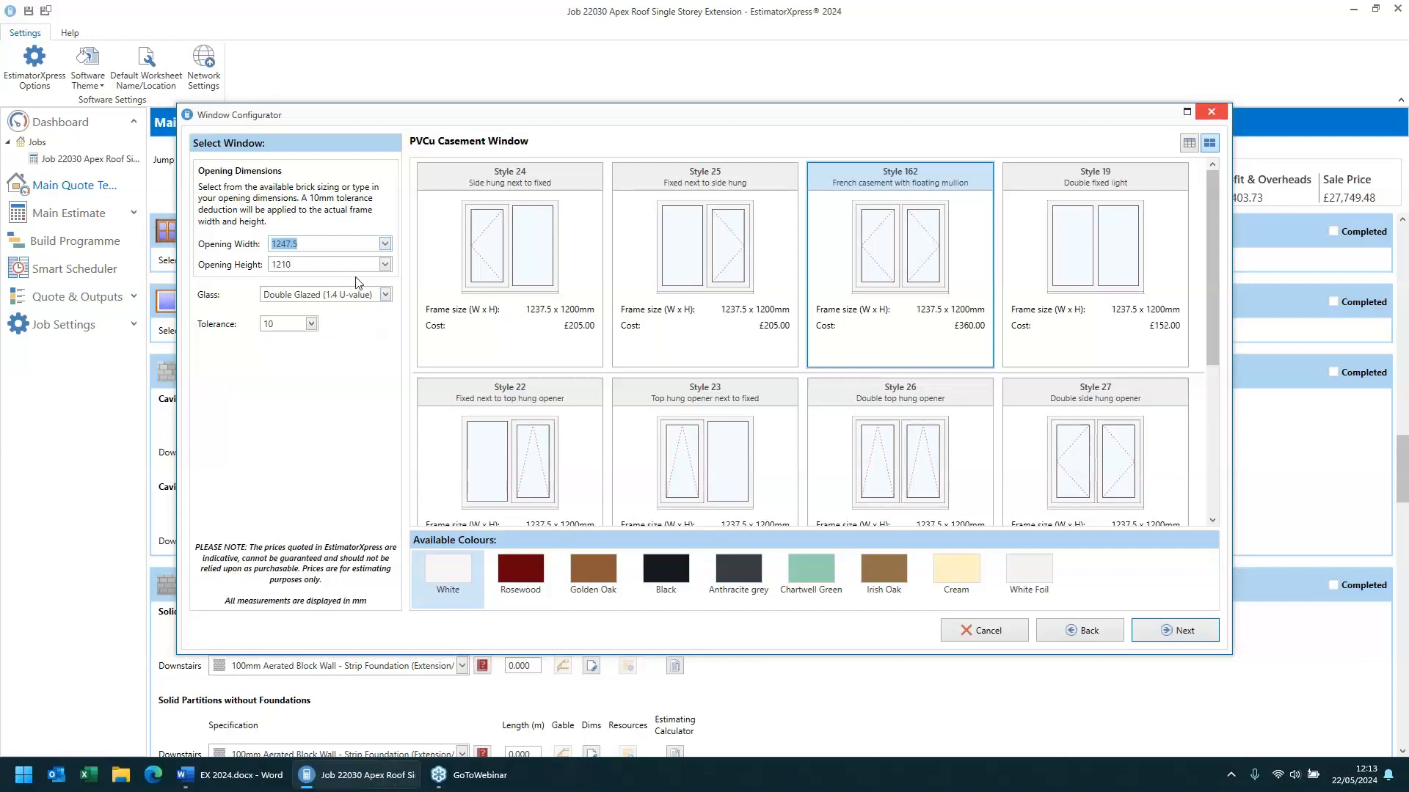
- Set the opening height to 1360 mm (18 bricks)
left_click(309, 264)
left_click(384, 264)
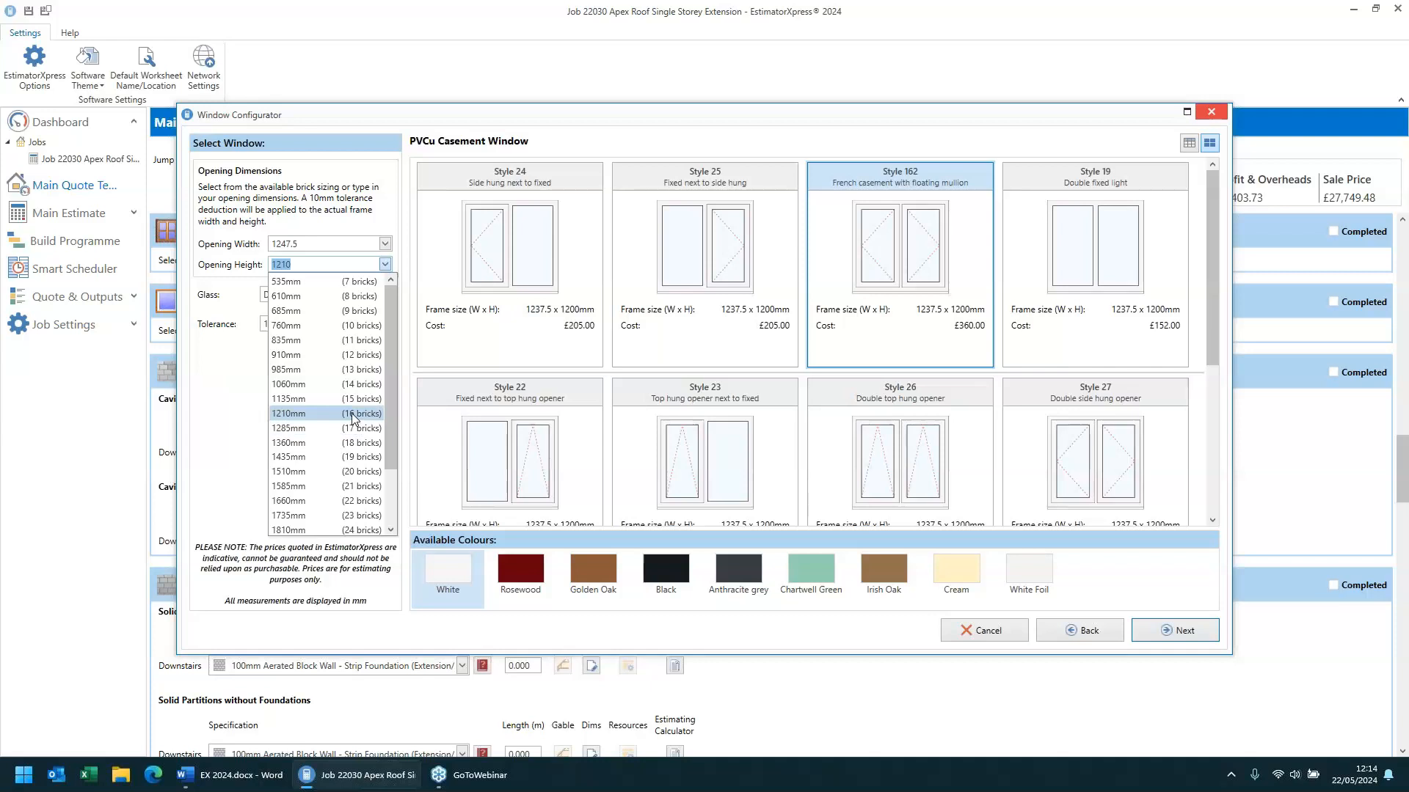
left_click(341, 471)
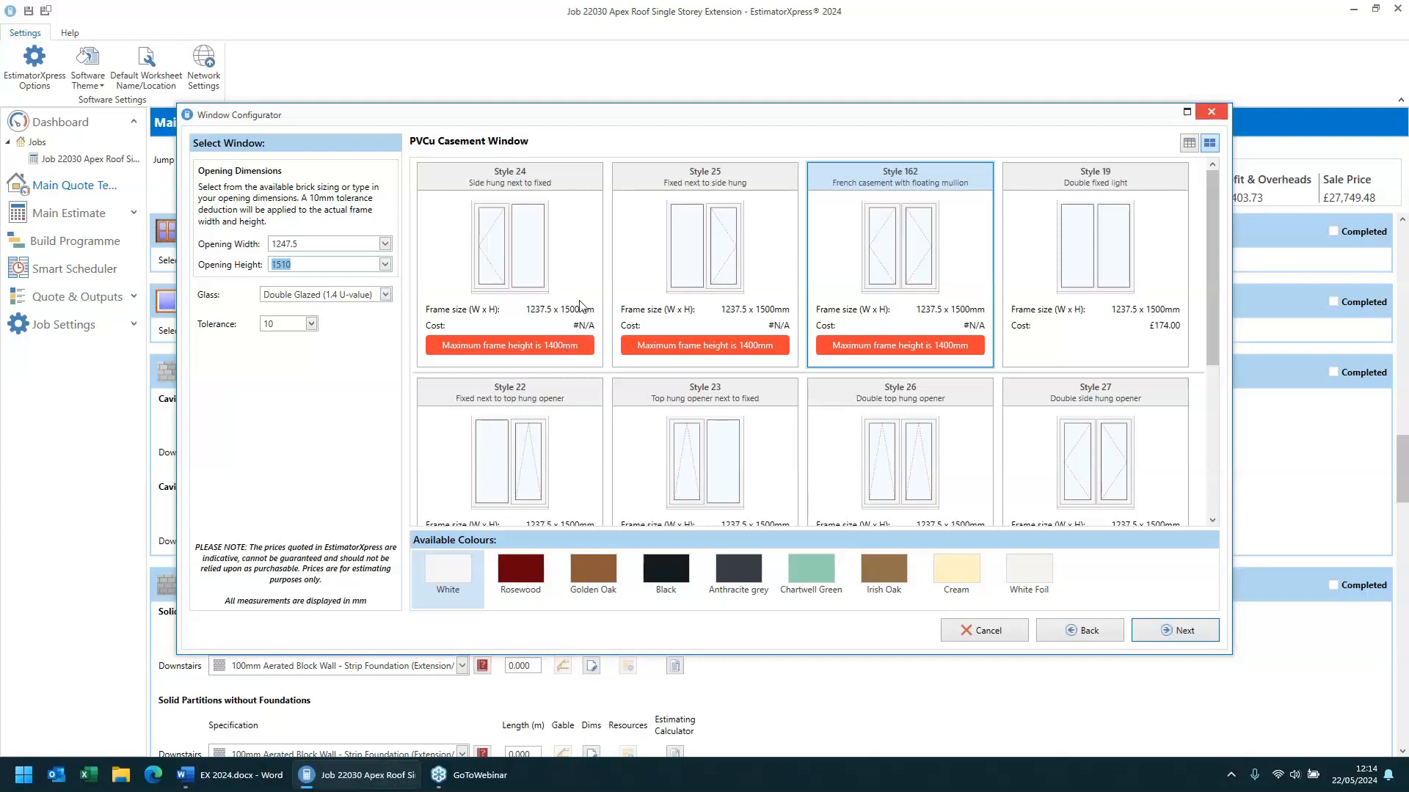
left_click(385, 265)
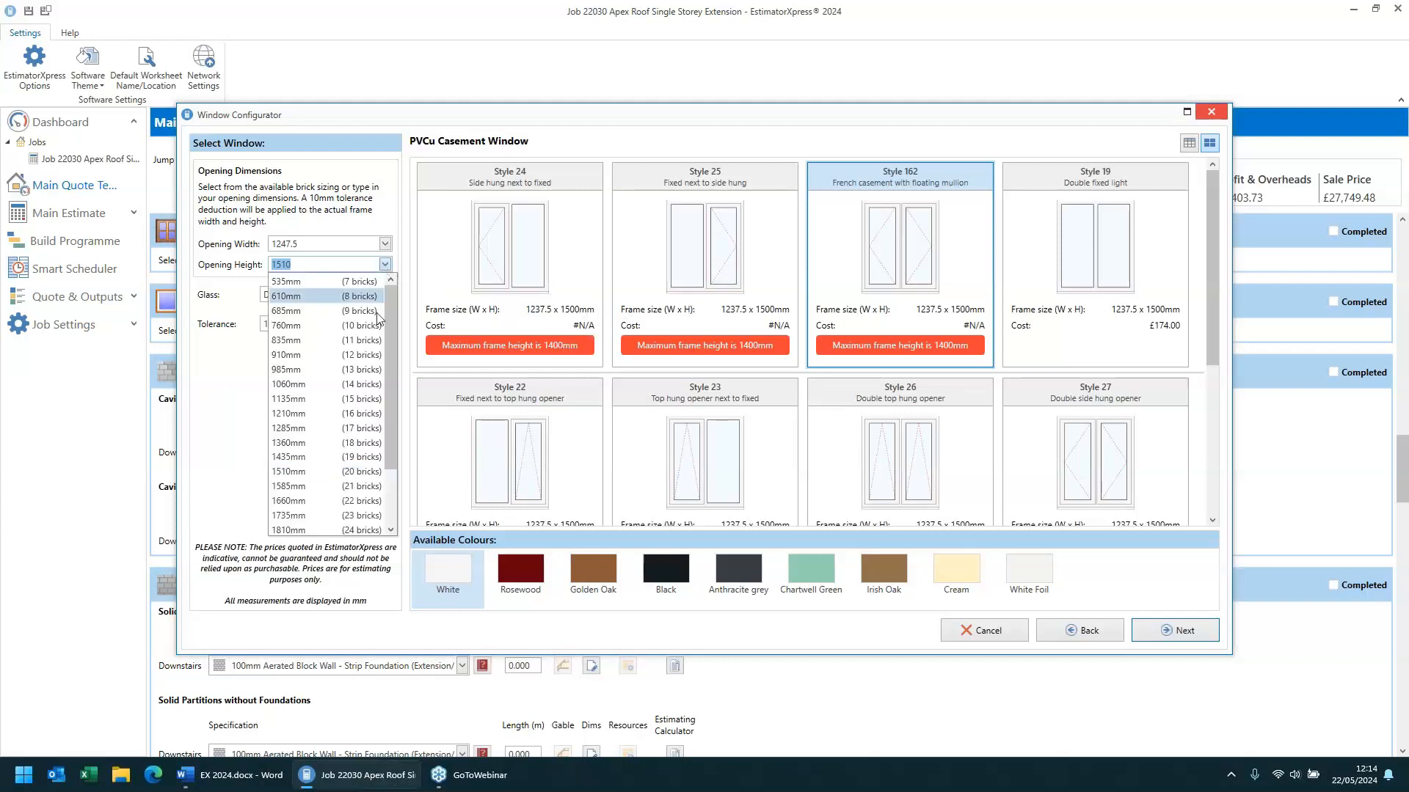
left_click(360, 443)
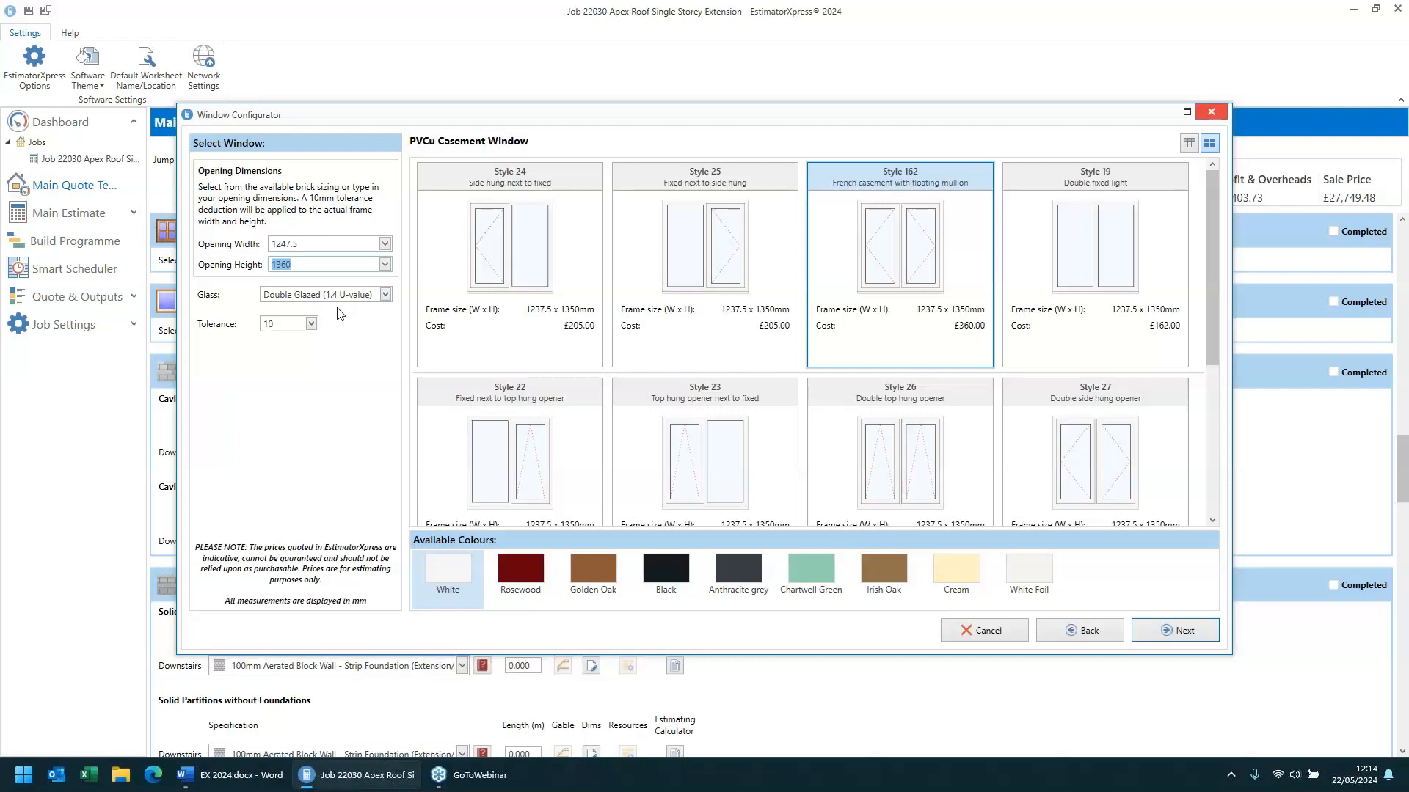
- Set the glass to Triple Glazed (1.1 U-value) and review the tolerance options
left_click(292, 299)
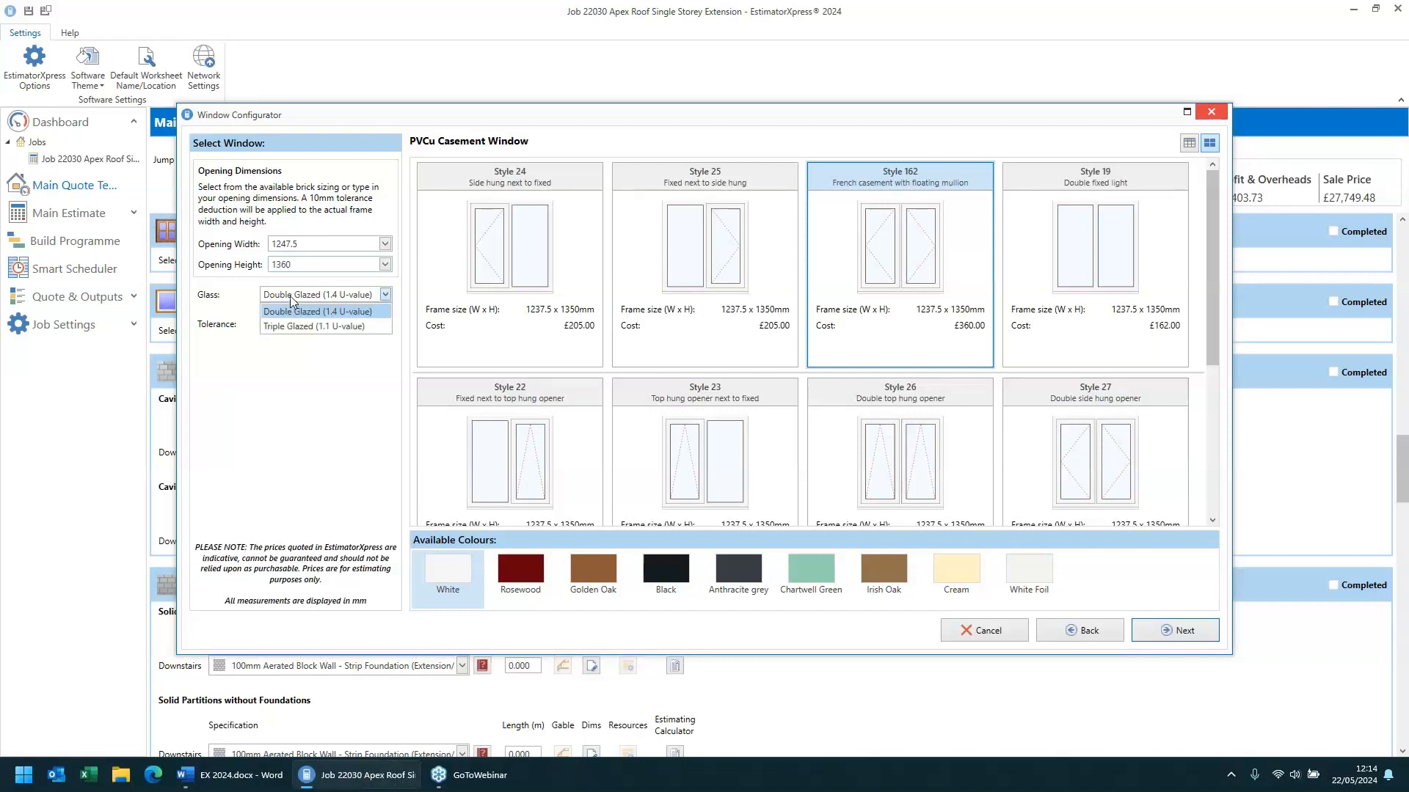
left_click(328, 327)
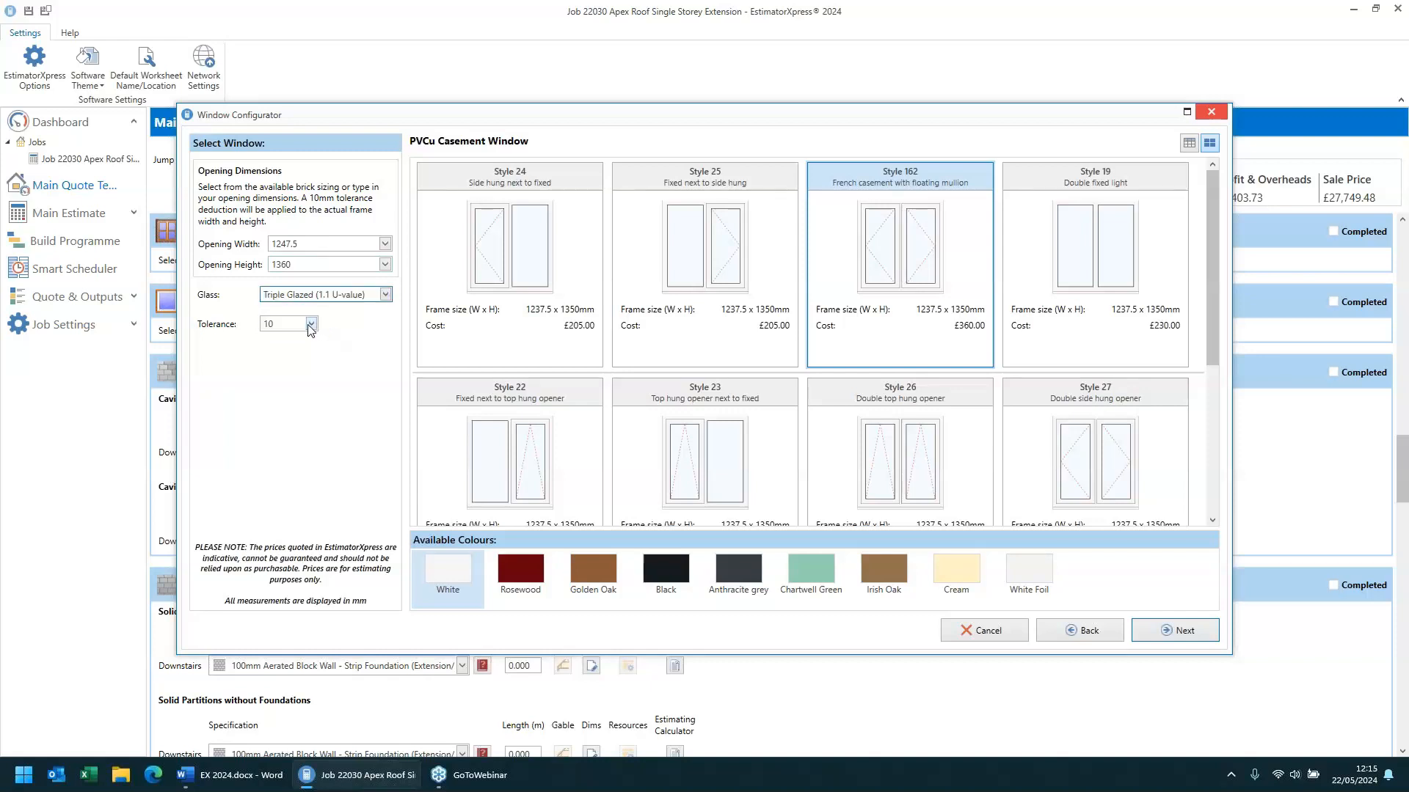
left_click(310, 327)
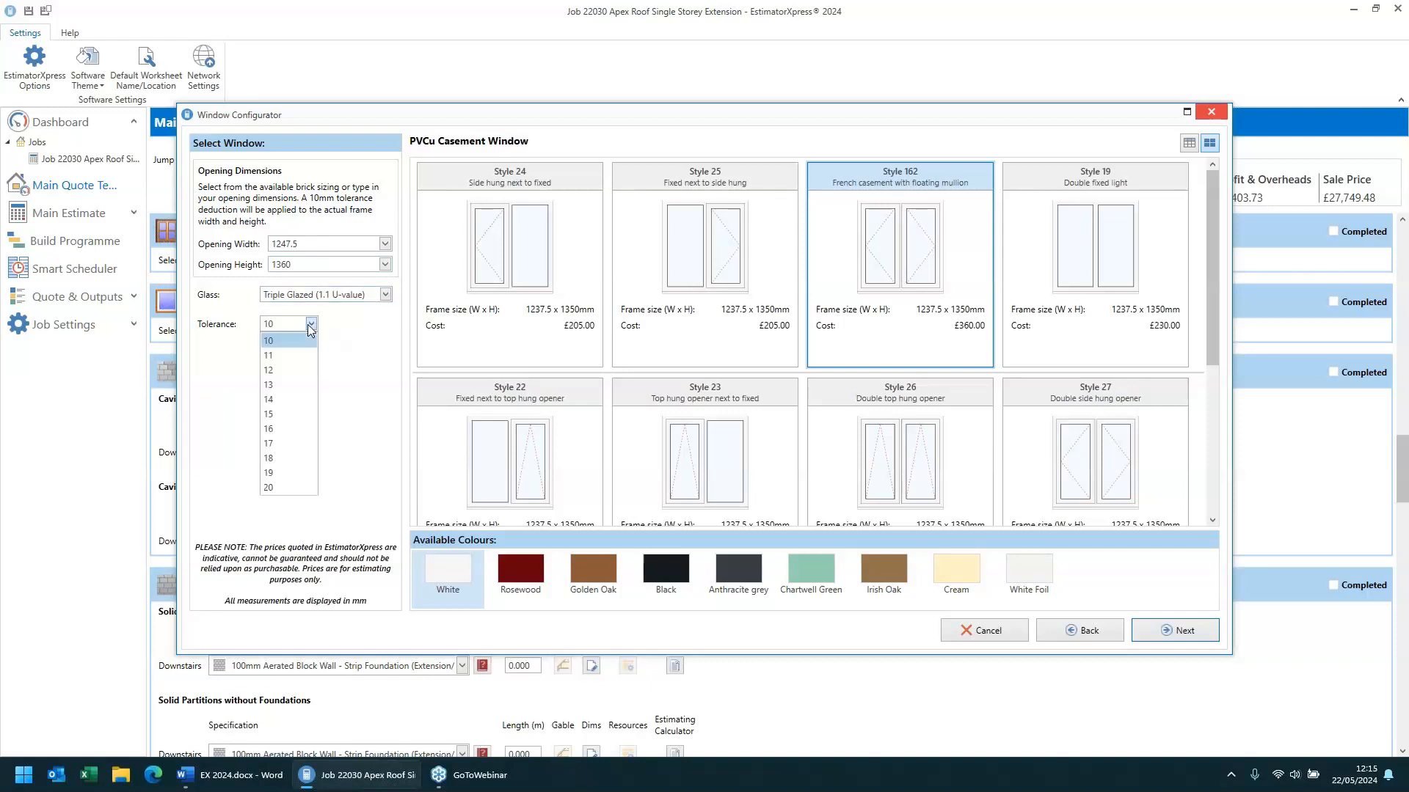
left_click(311, 328)
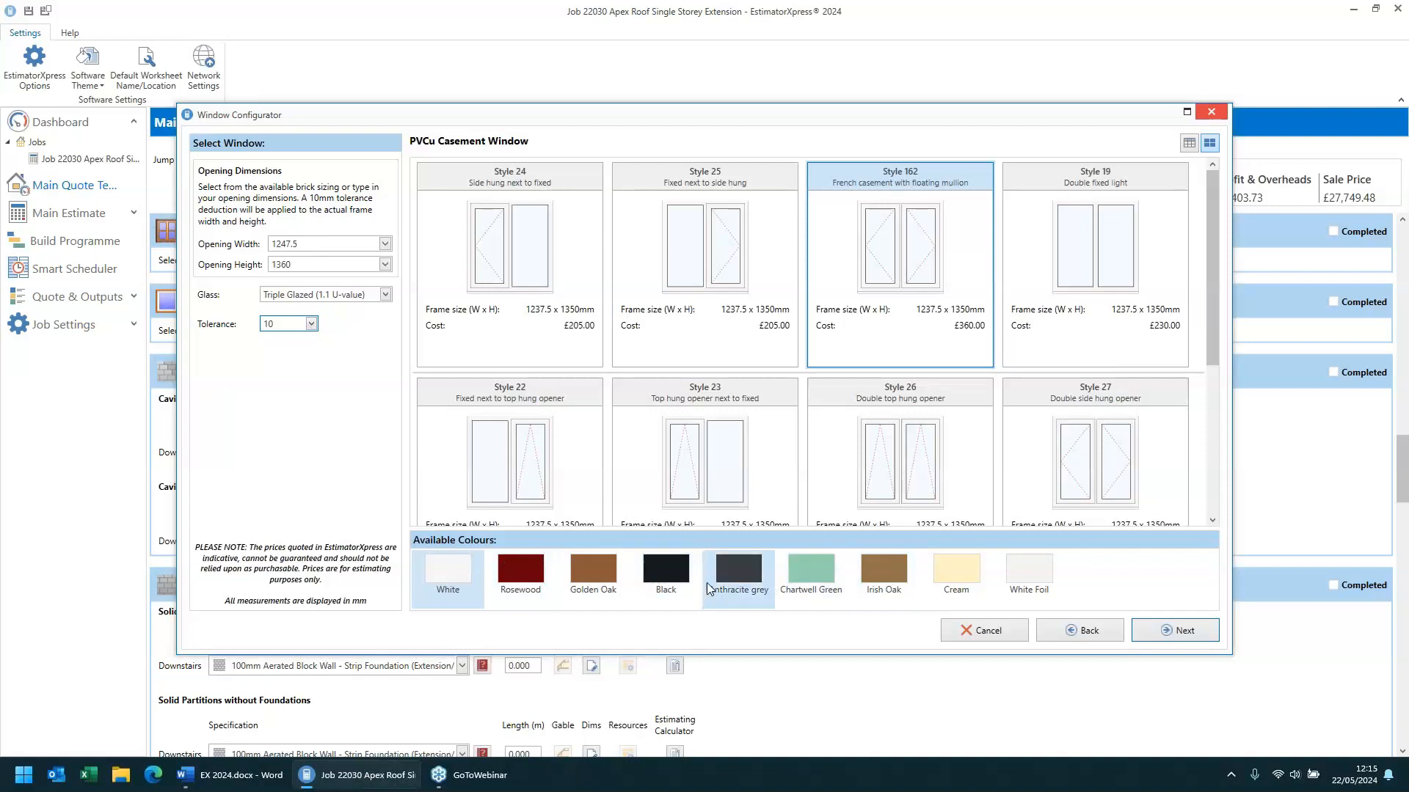
- Choose Anthracite grey as the window colour and continue to the window configuration
left_click(892, 571)
left_click(953, 574)
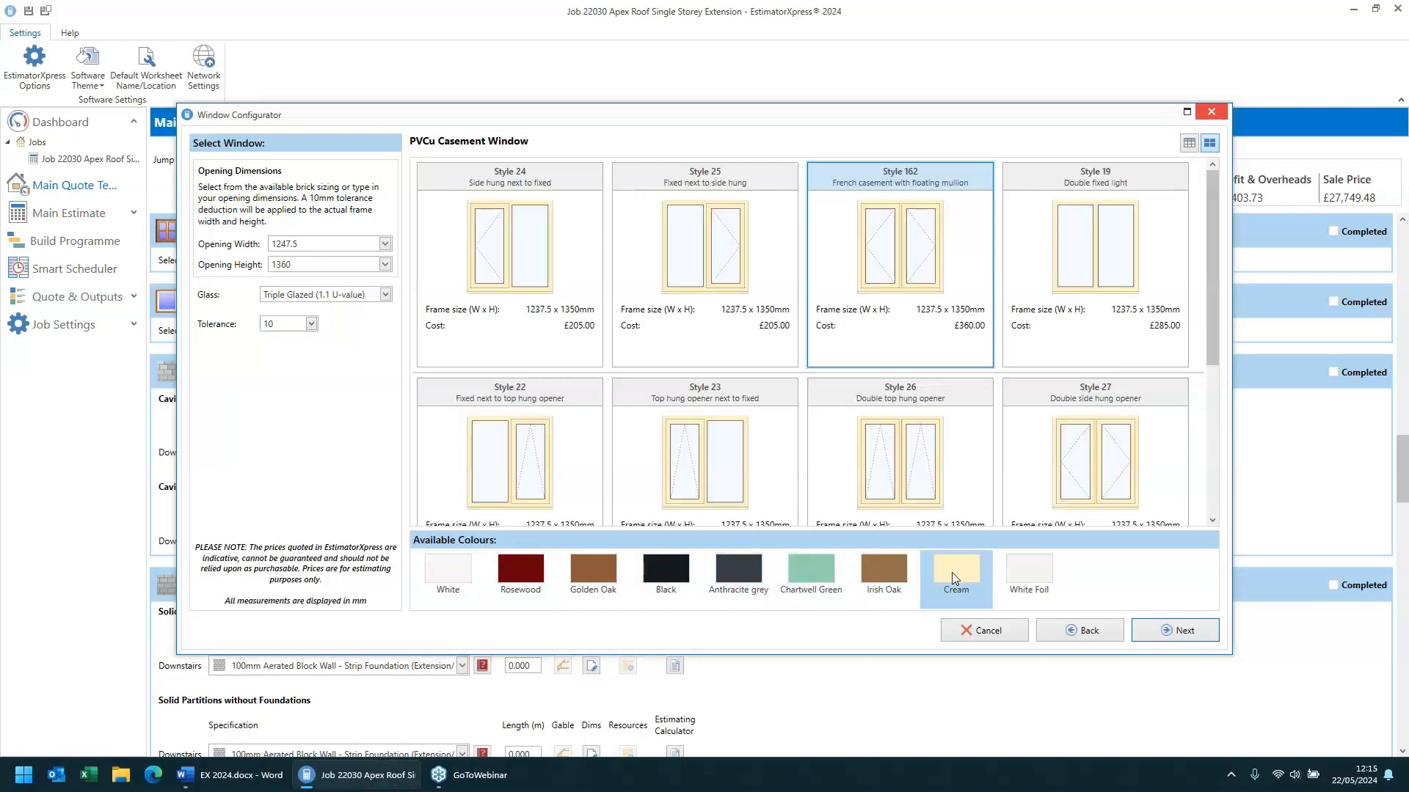
left_click(725, 565)
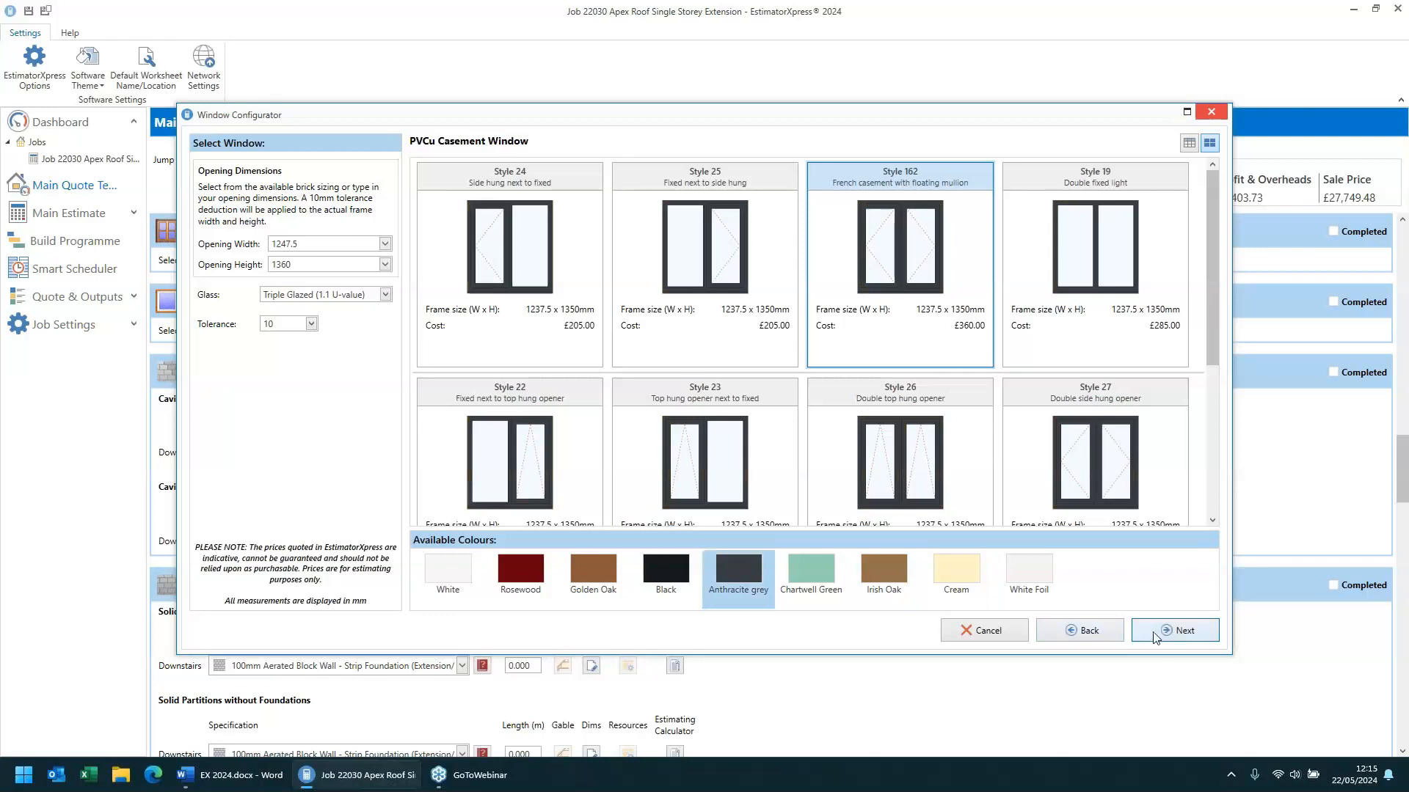
left_click(1178, 635)
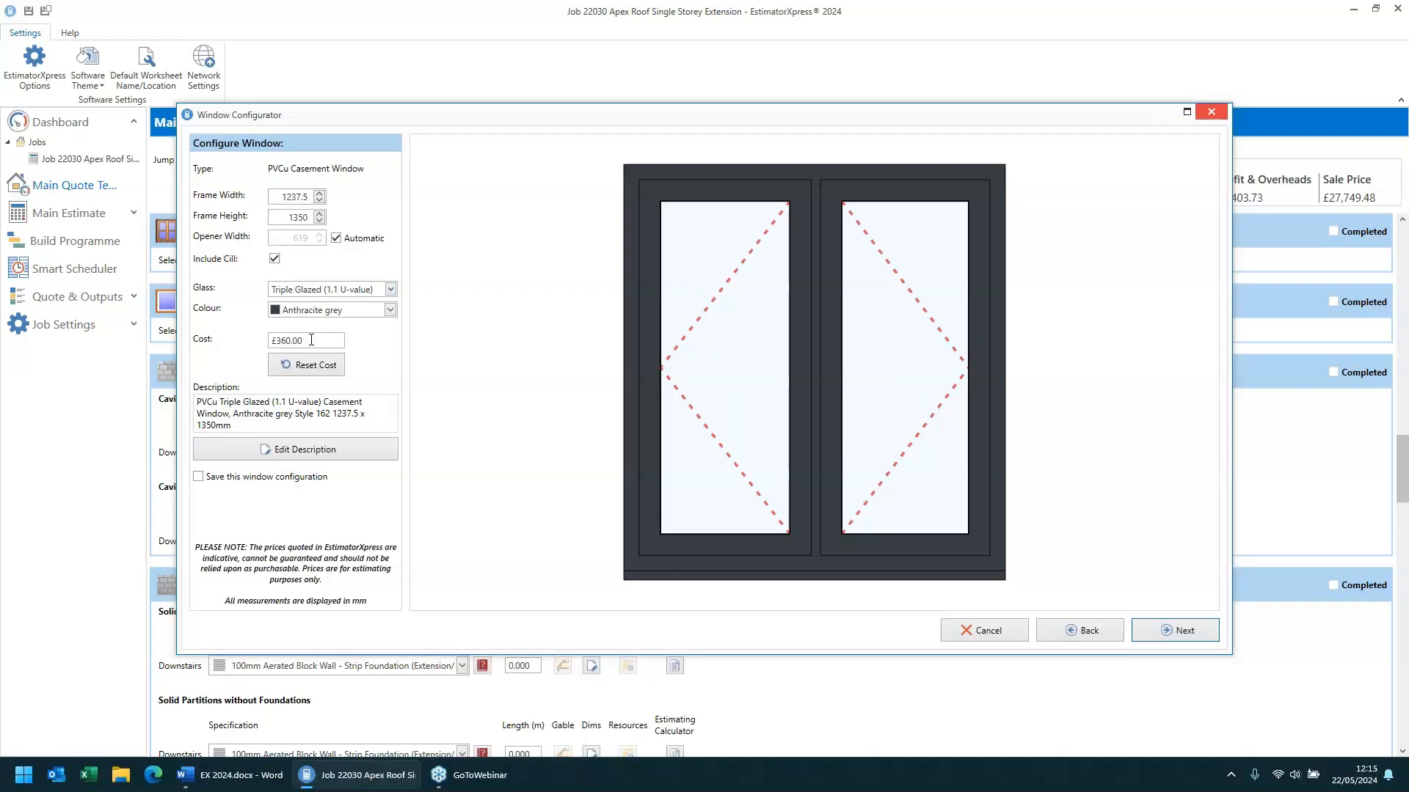
- Override the window cost to £565.00
left_click_drag(311, 339, 207, 334)
left_click(298, 370)
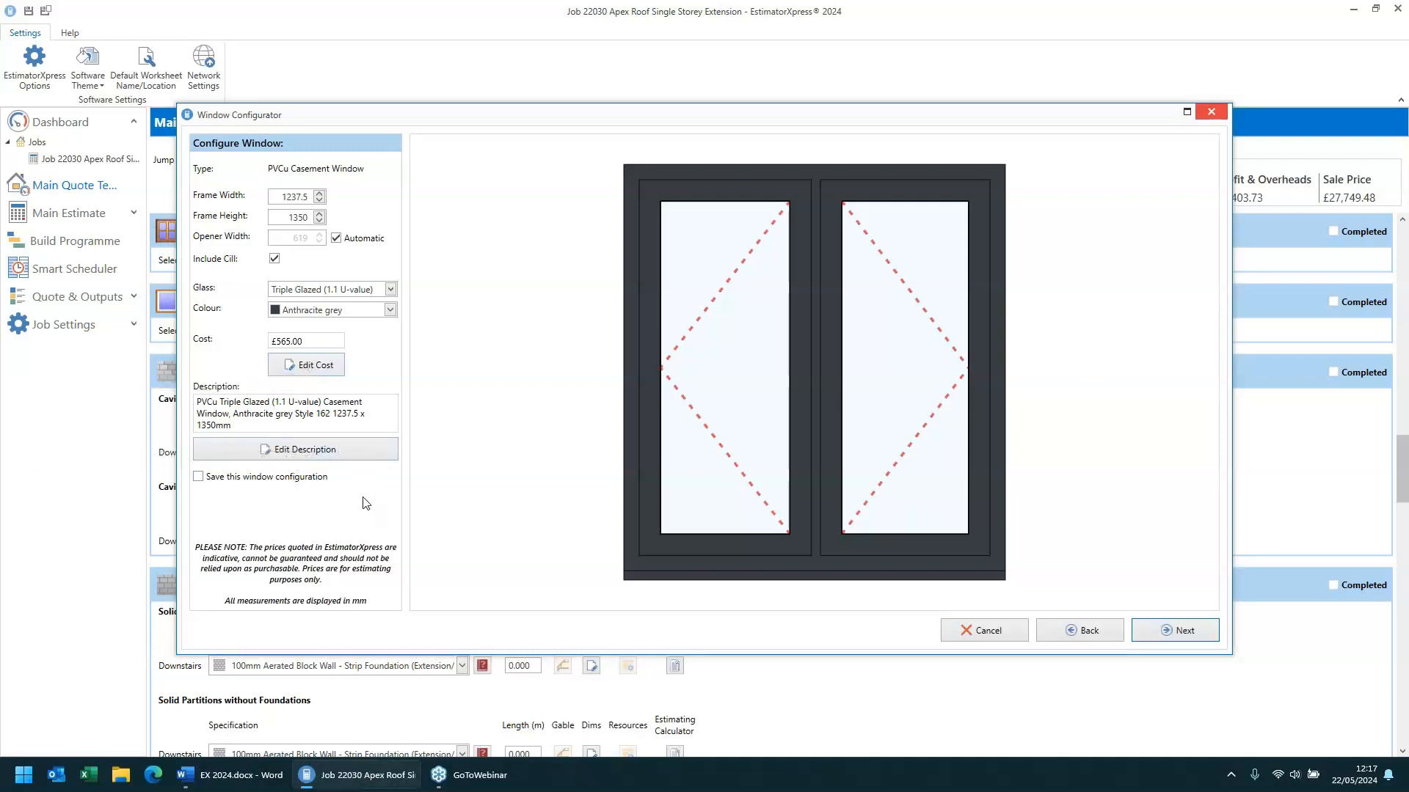
left_click(301, 366)
left_click(301, 367)
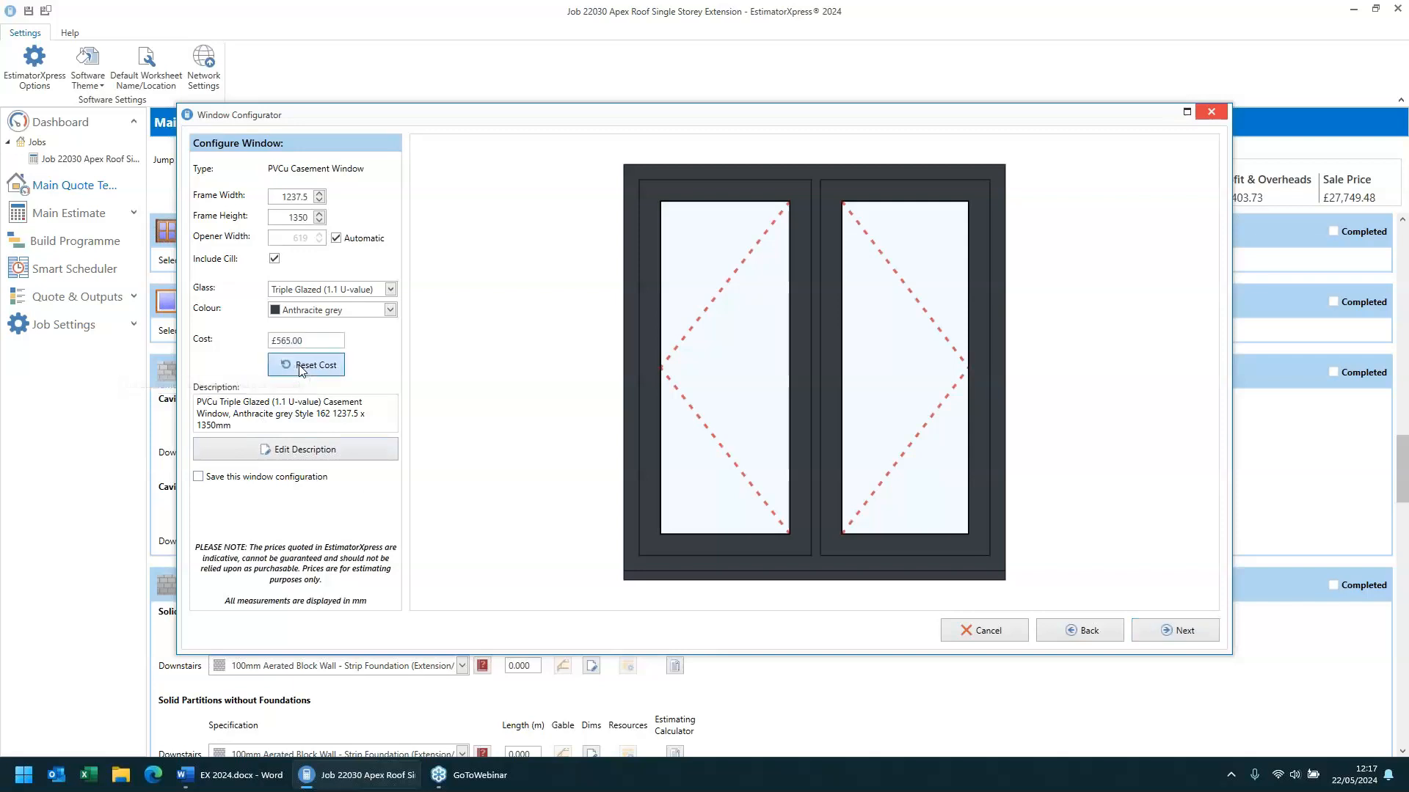
- Keep the automatically generated description and continue past the window configuration
left_click(326, 452)
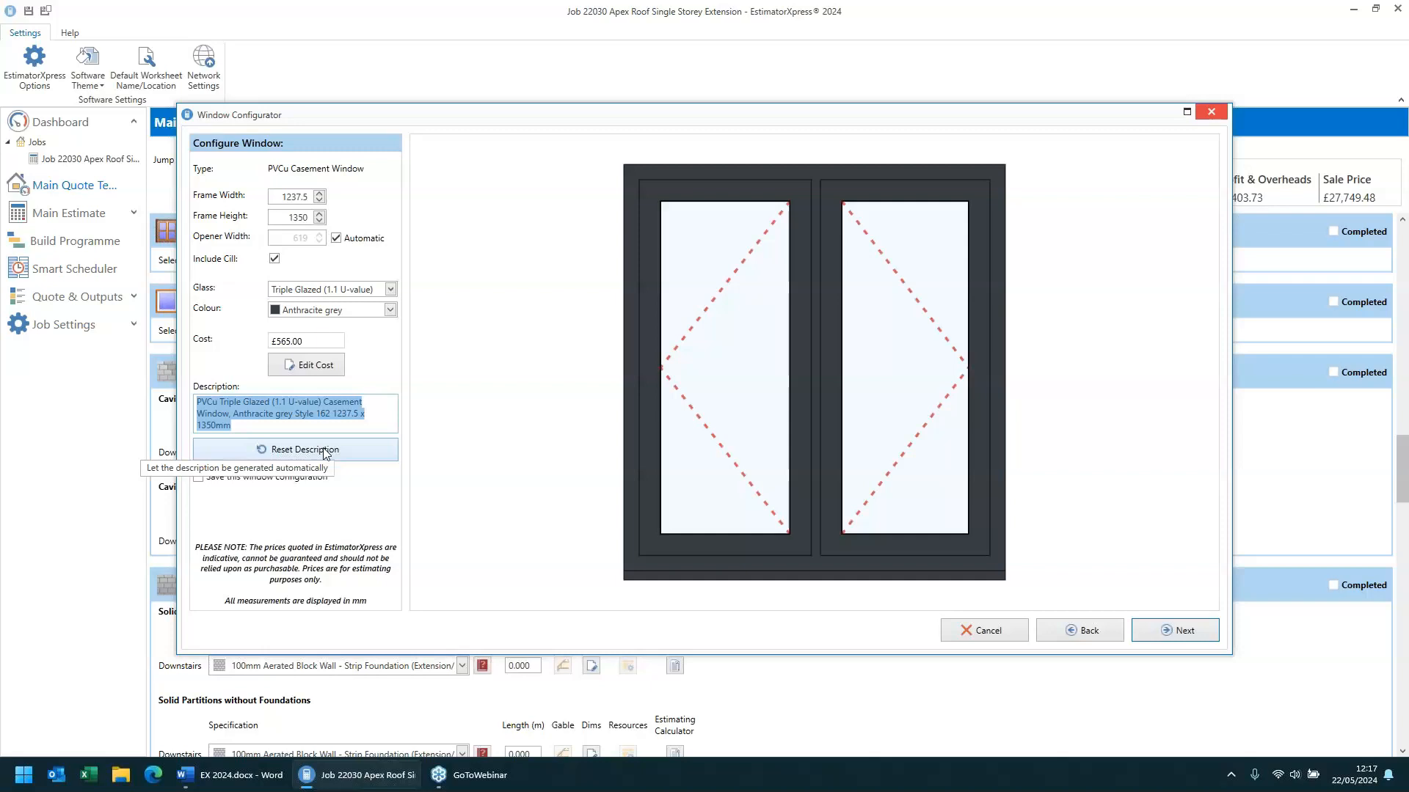
left_click(325, 450)
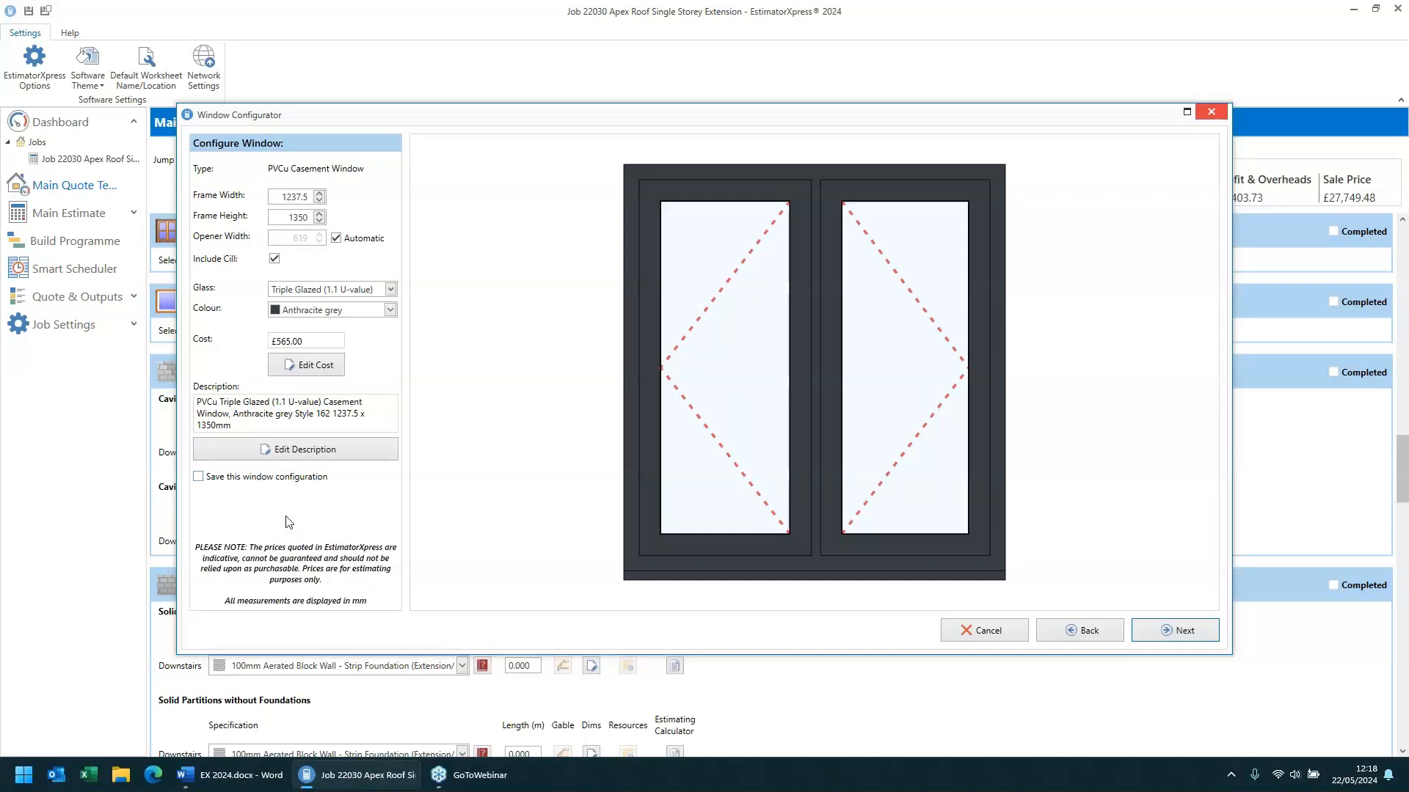
left_click(1182, 631)
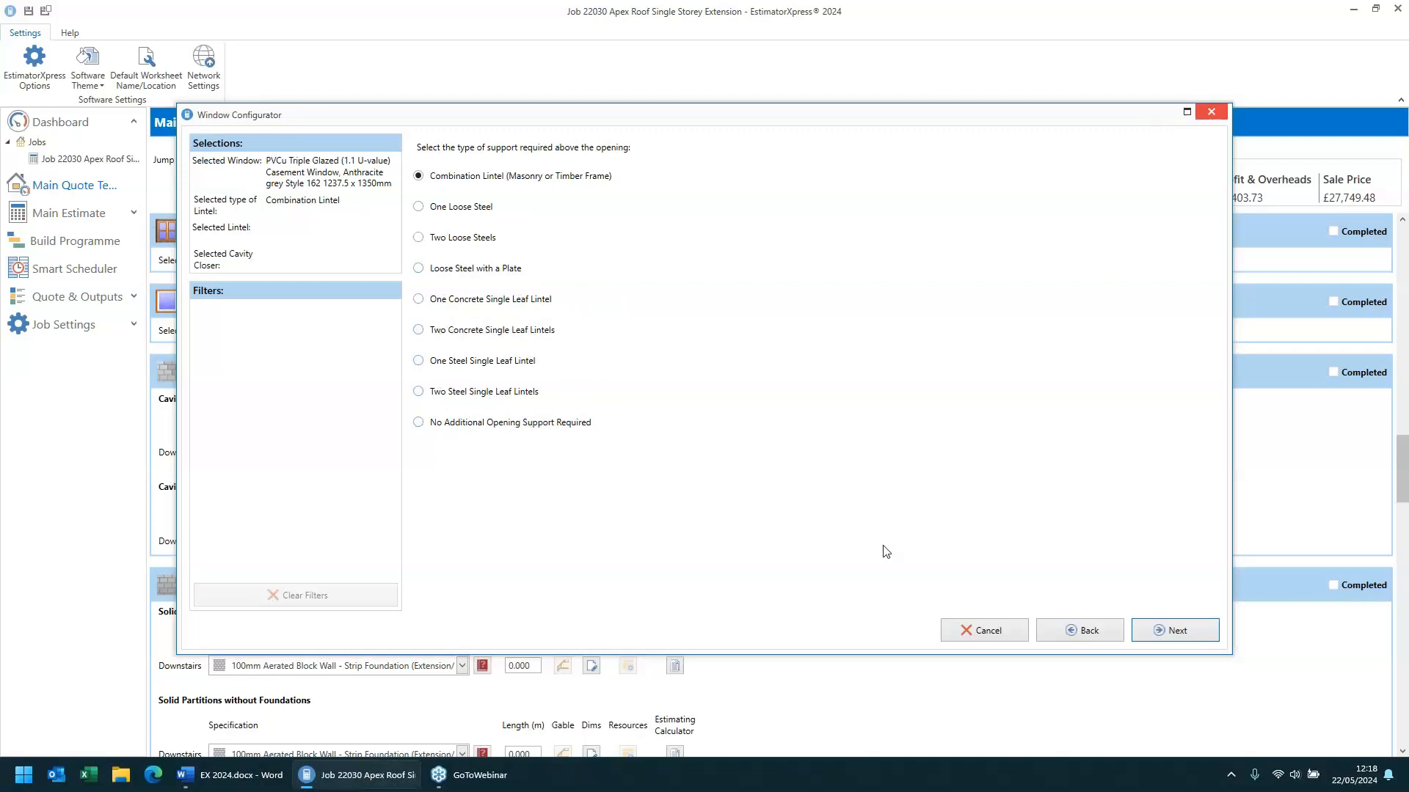
- Accept the combination lintel, the standard duty 1650 mm lintel and the 125 mm cavity closer, and add one window
left_click(1177, 628)
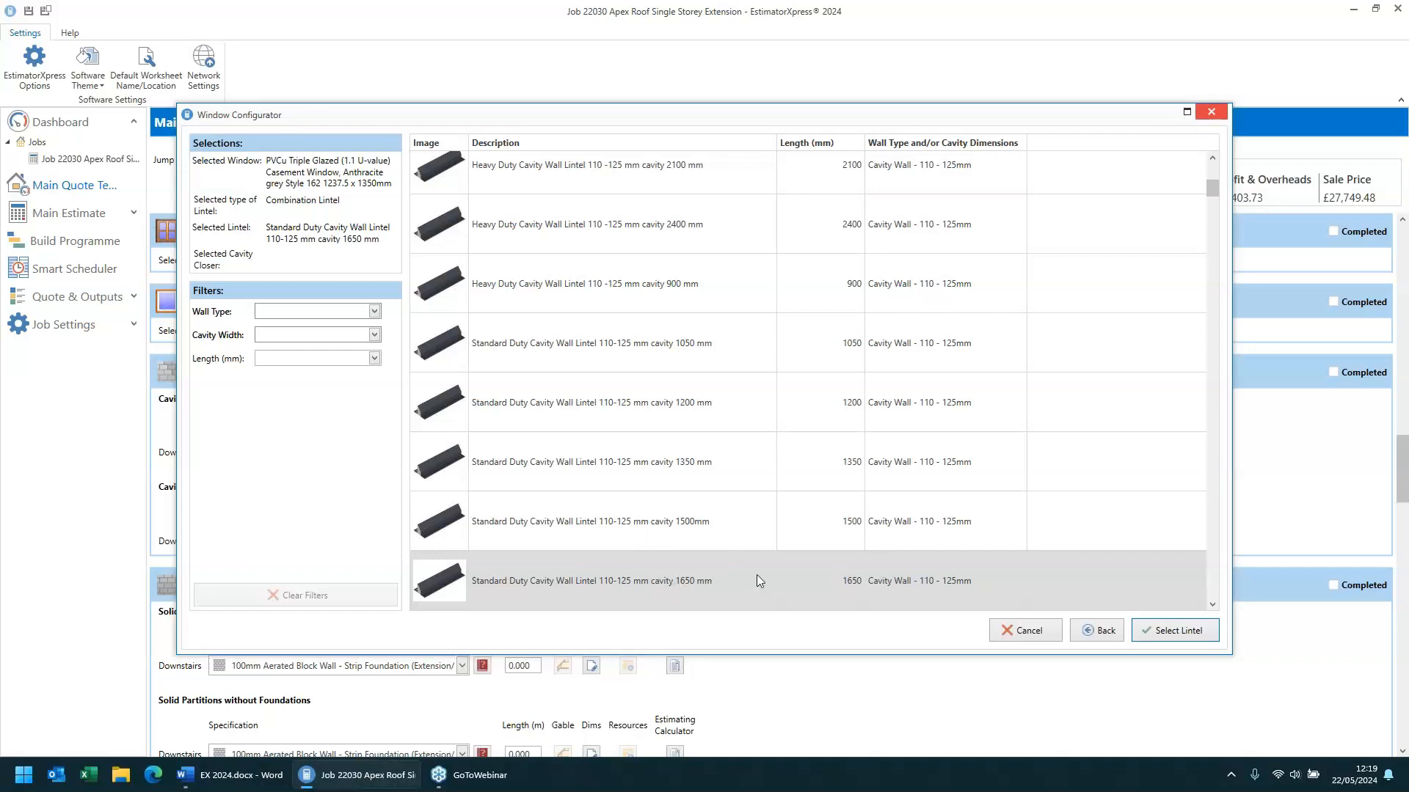
left_click(1185, 635)
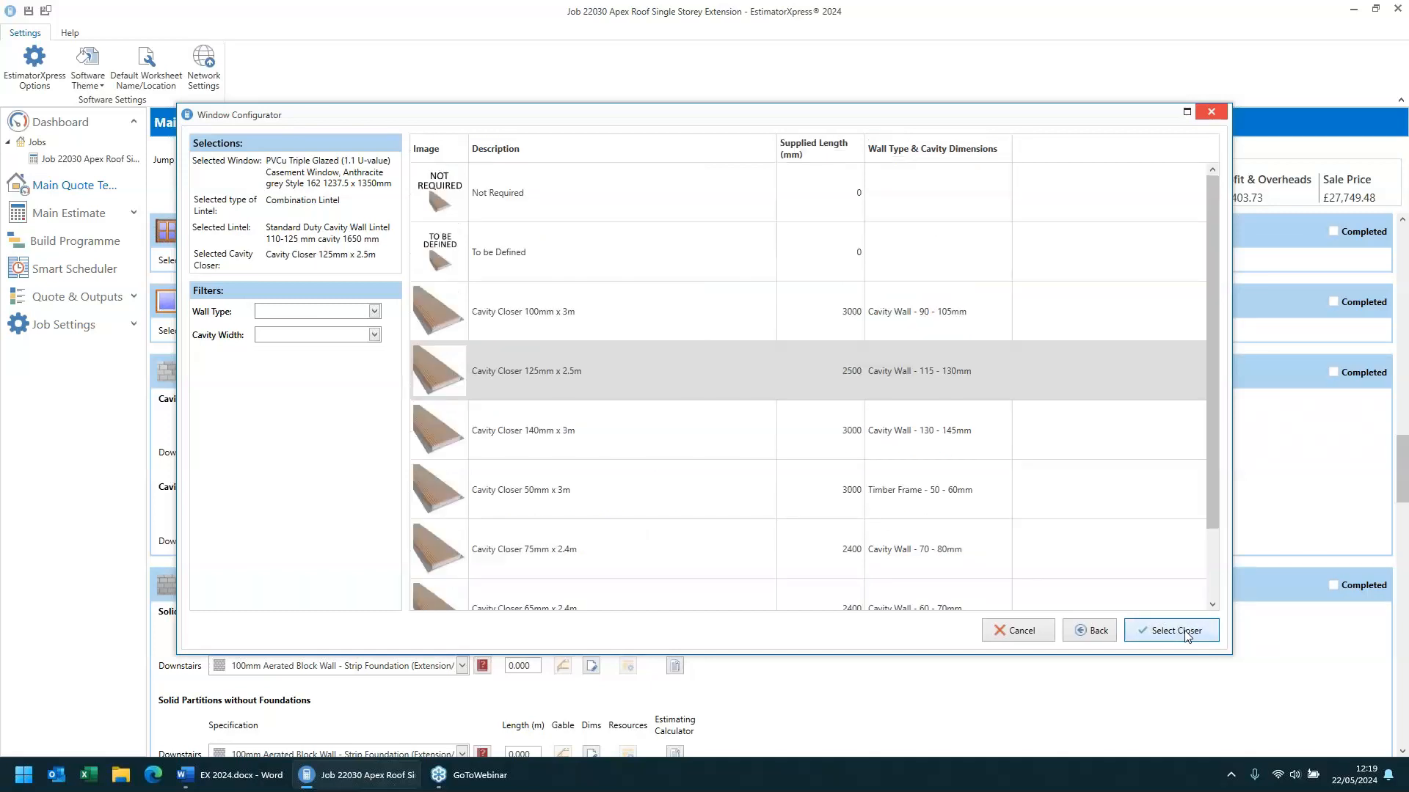
left_click(1186, 635)
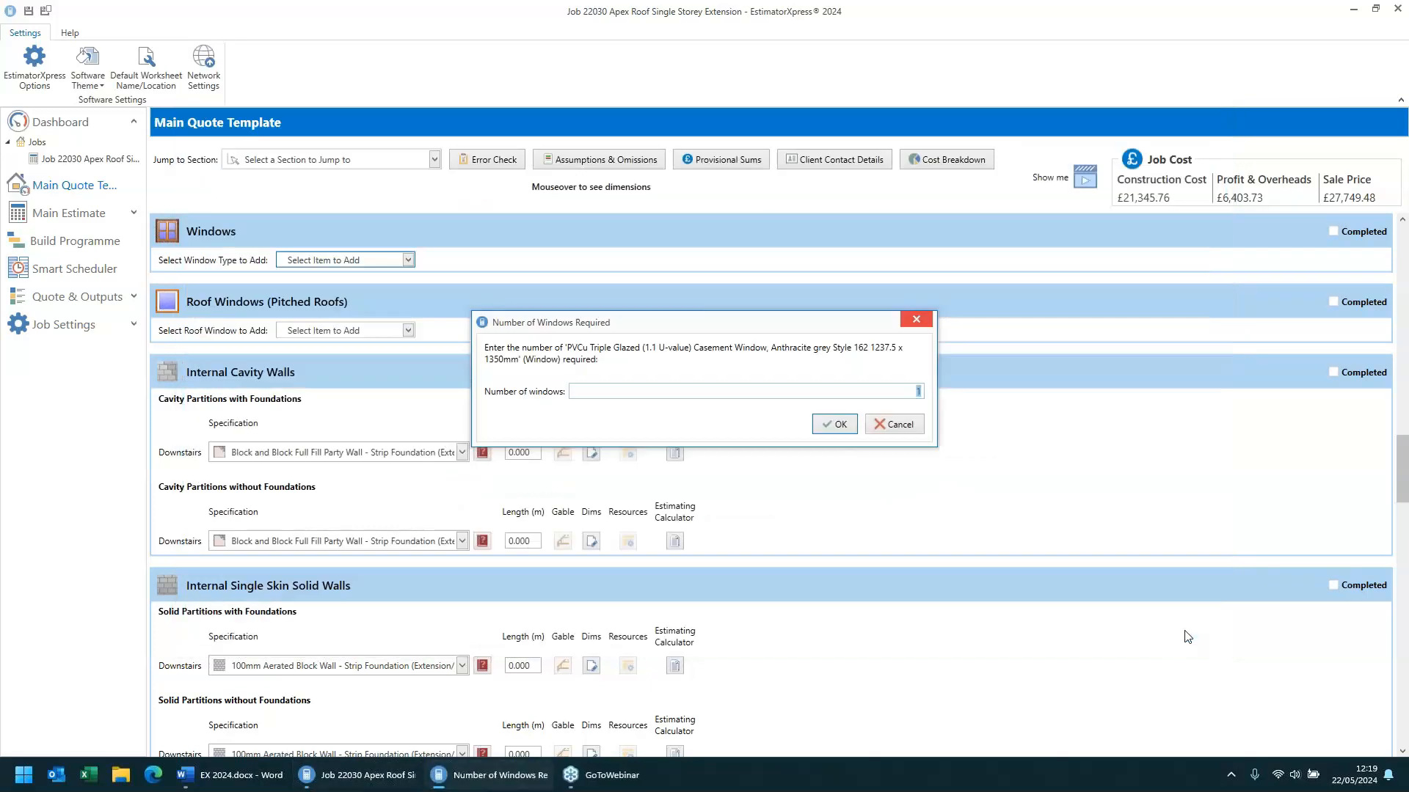
left_click(829, 428)
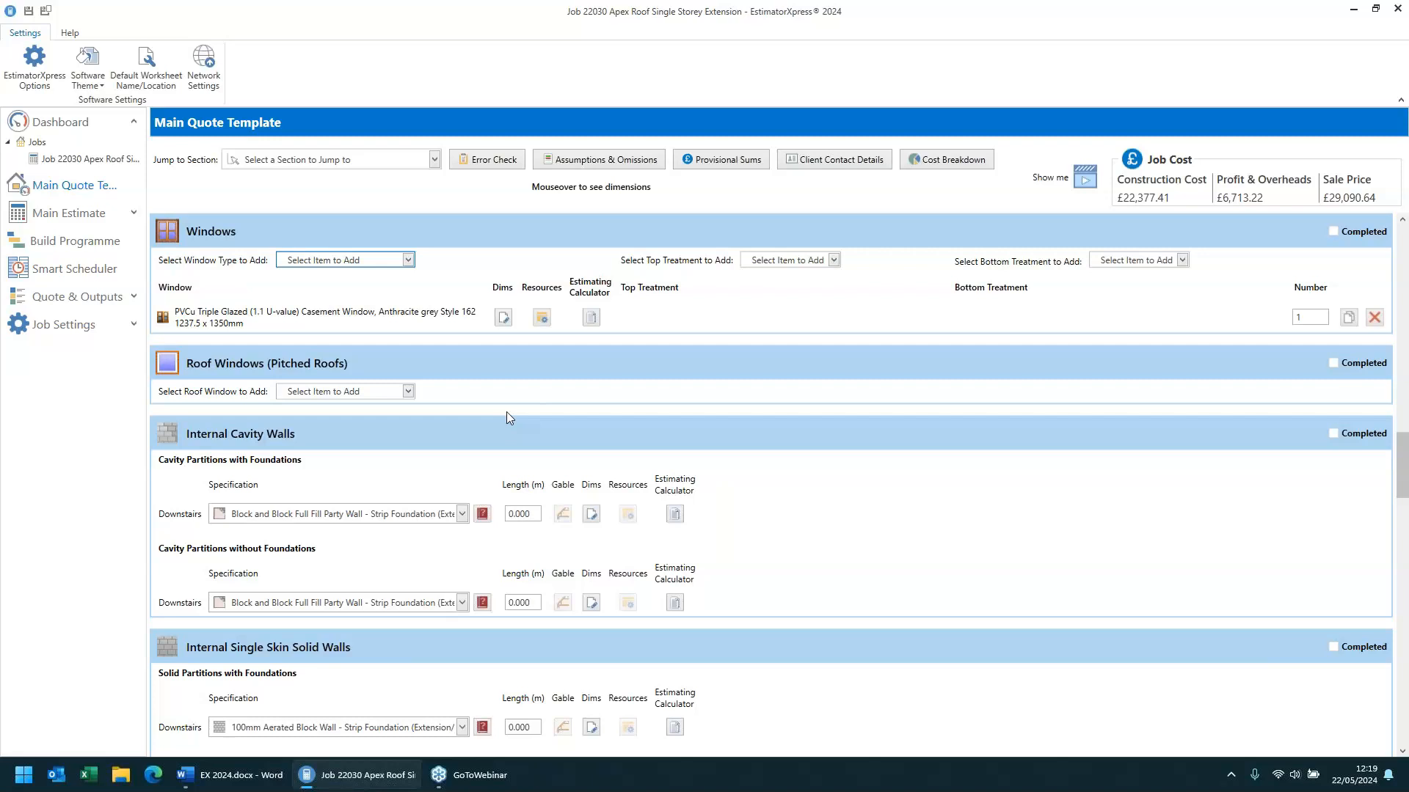
- Open the window catalogue configurator and preview the window styles for each frame material, cancelling without adding a window
left_click(367, 261)
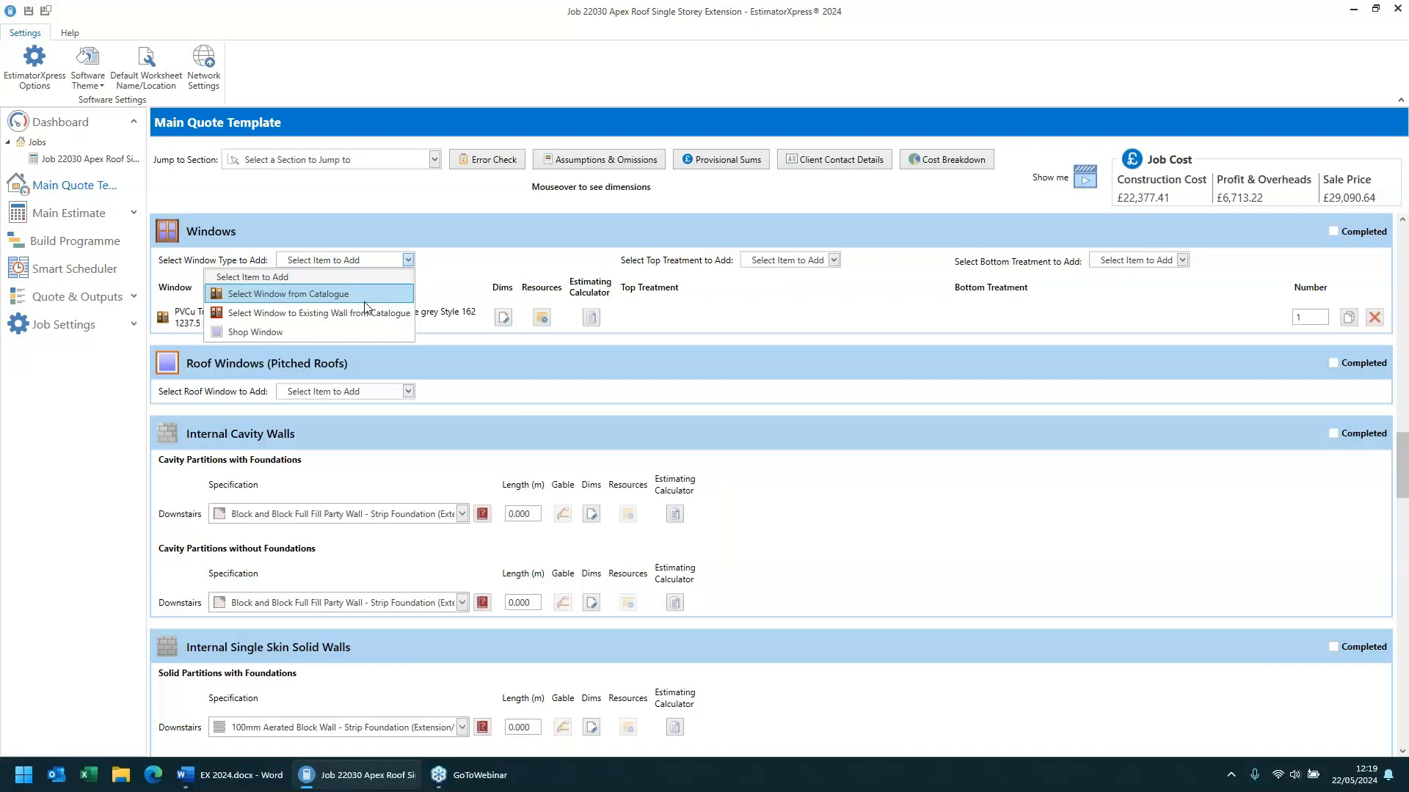
left_click(359, 296)
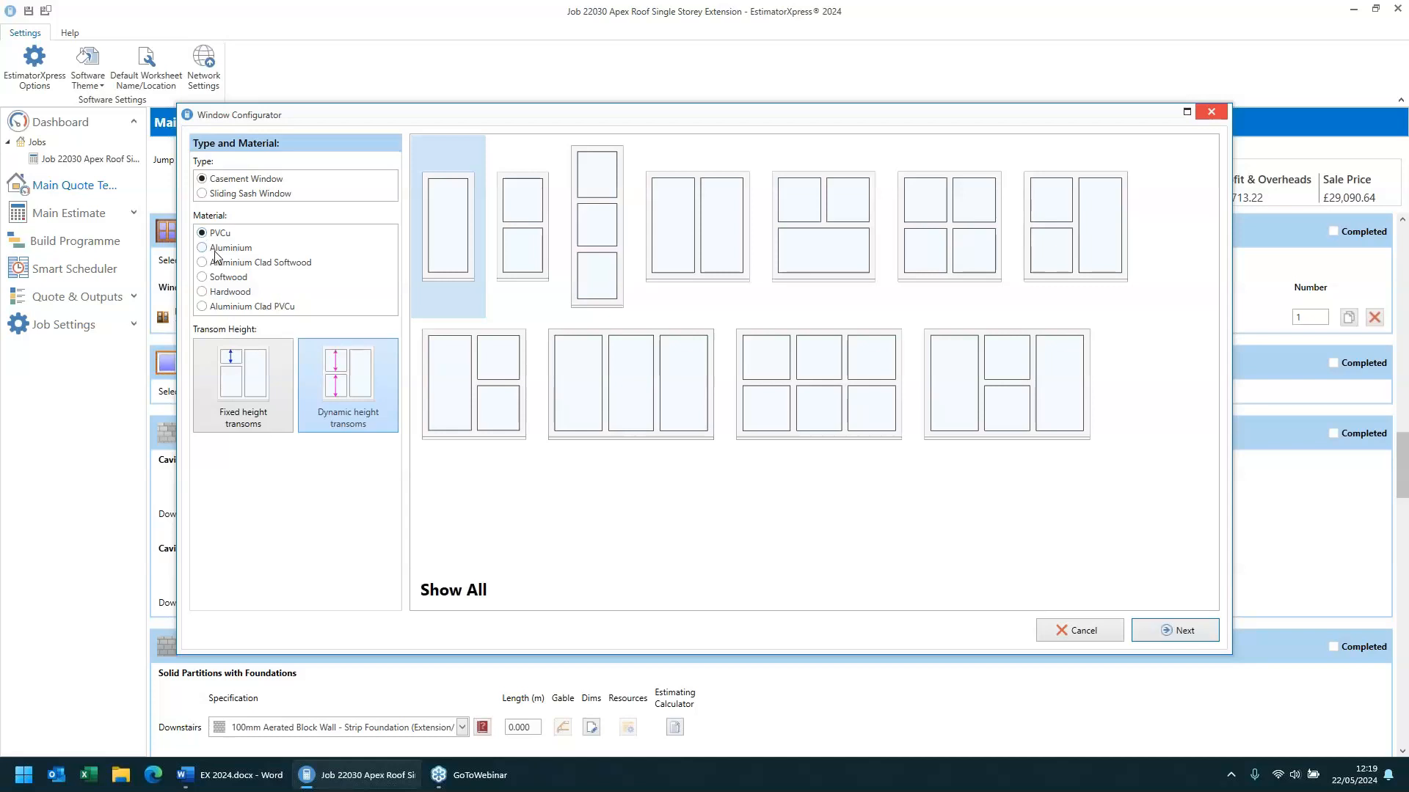
left_click(216, 250)
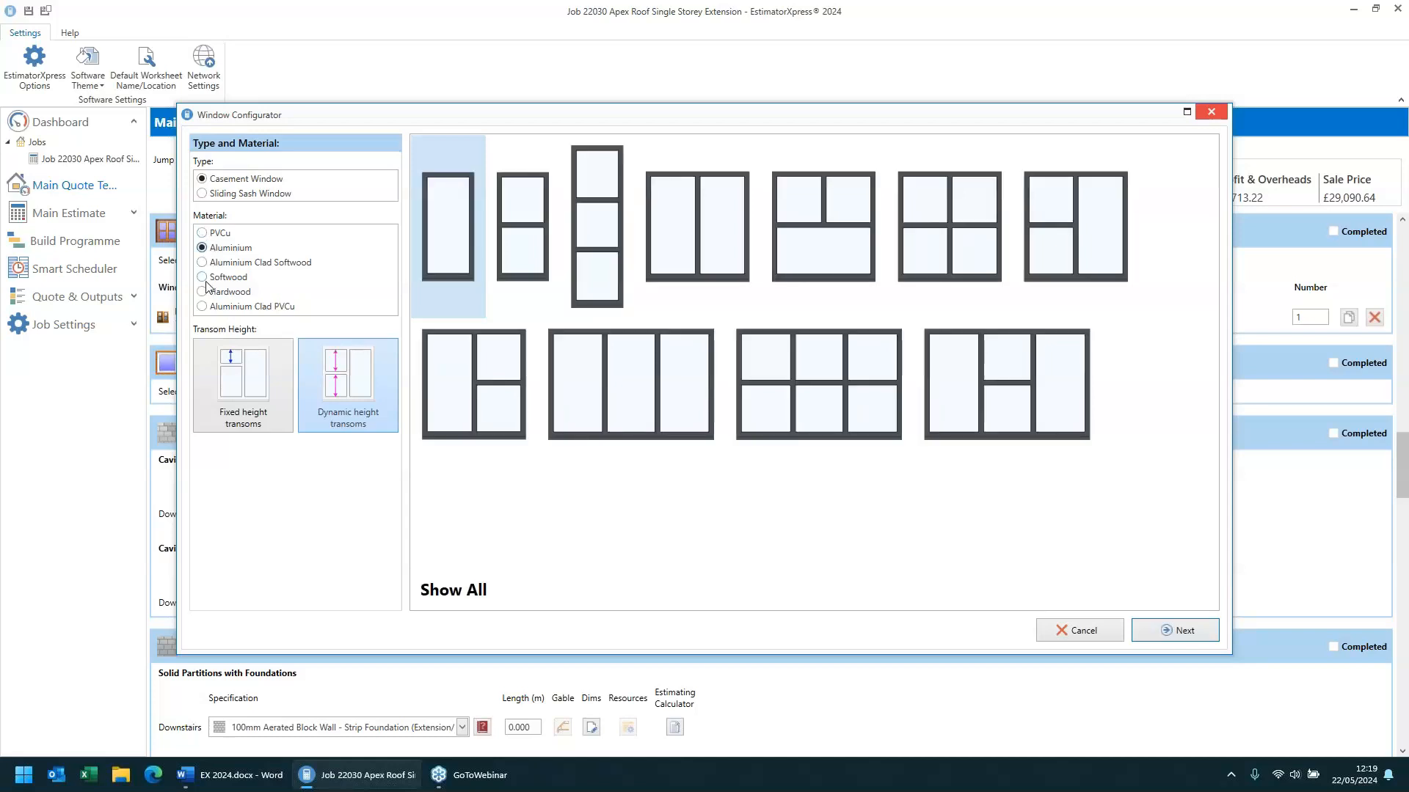
left_click(222, 235)
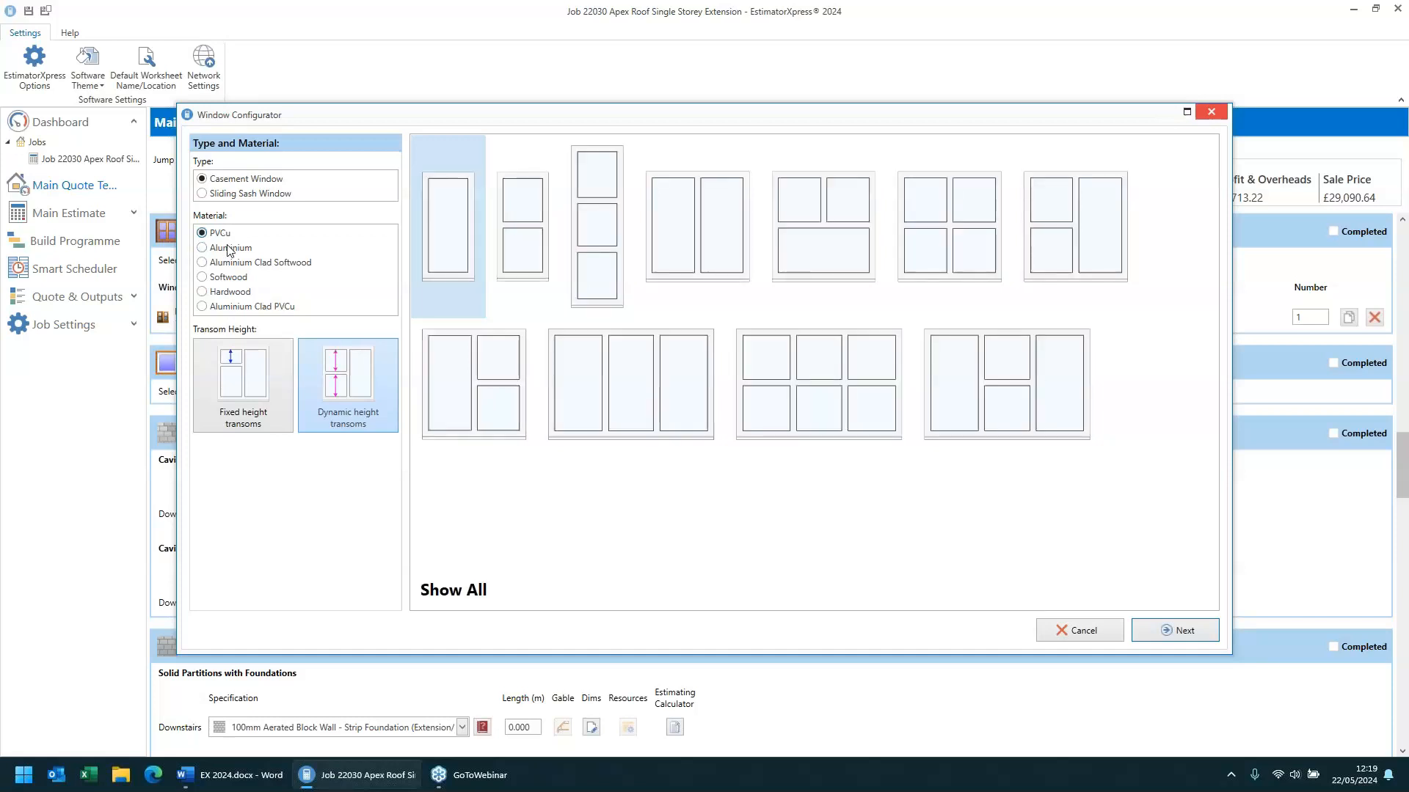
left_click(234, 261)
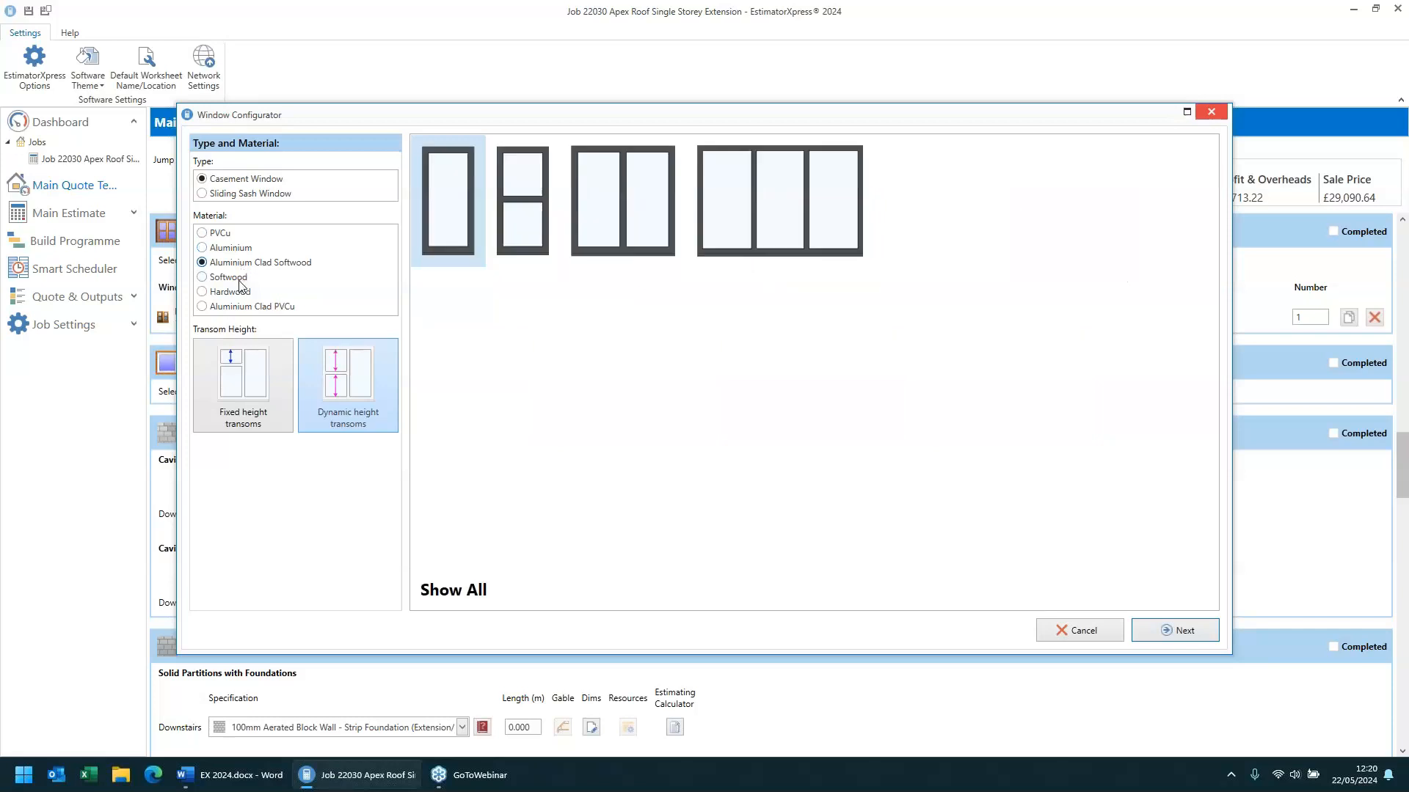
left_click(240, 280)
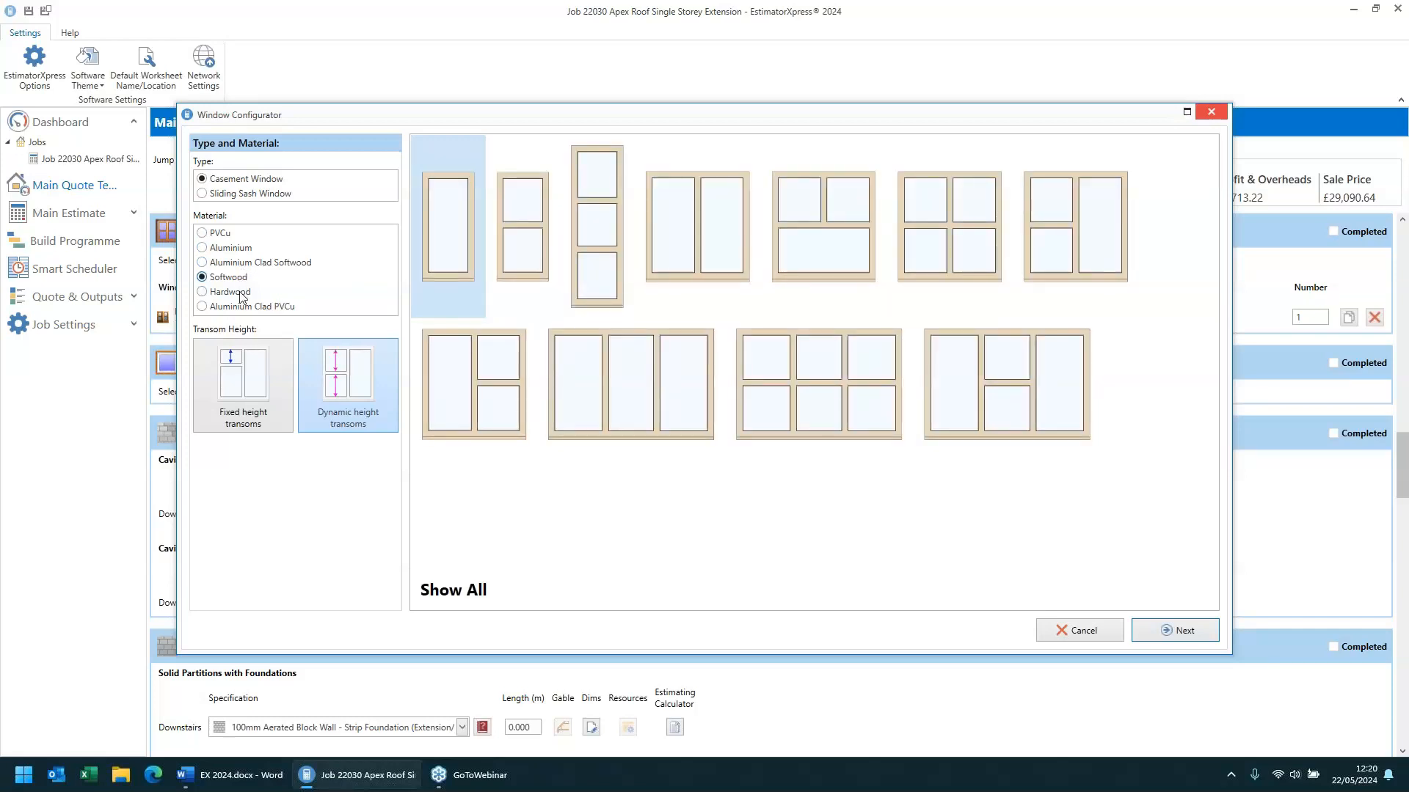
left_click(241, 294)
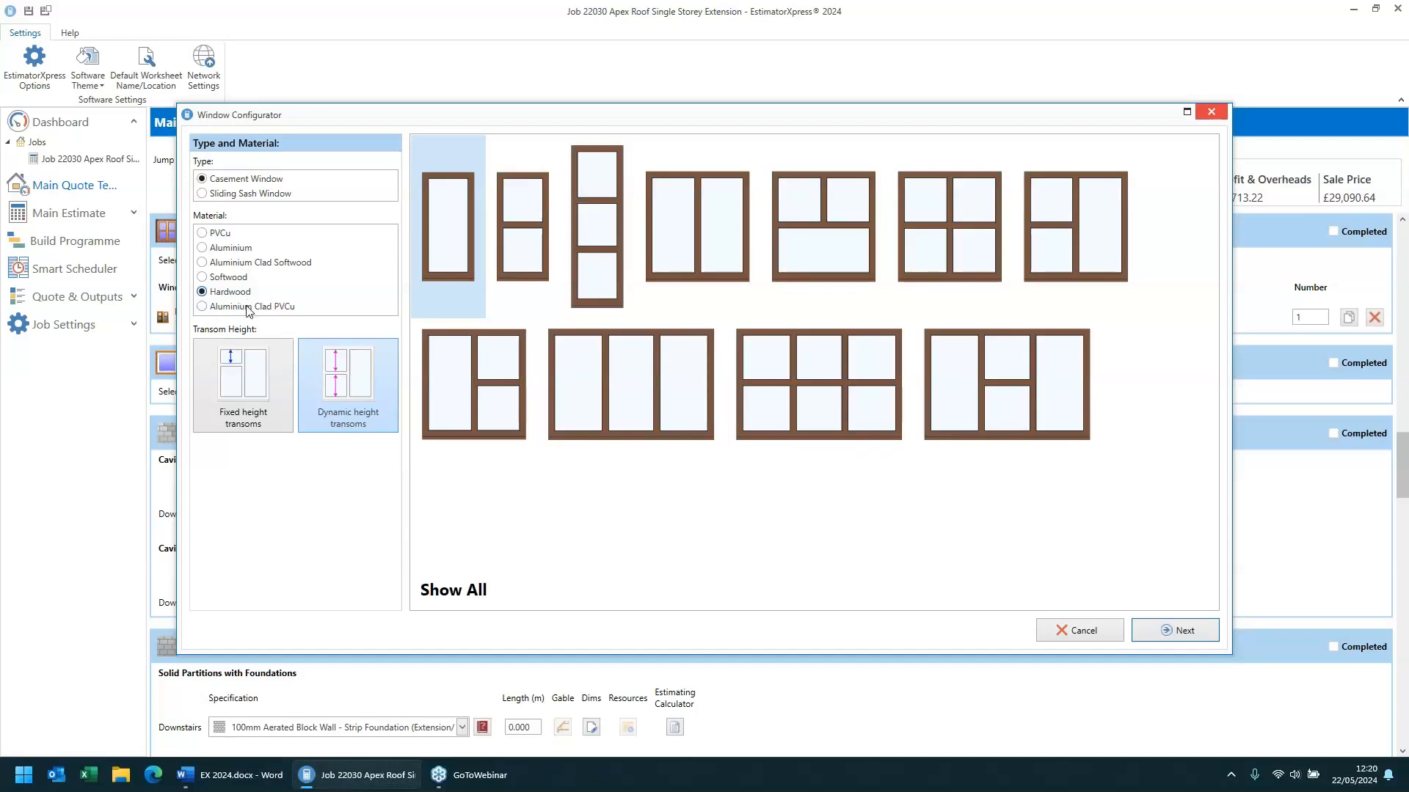
left_click(248, 308)
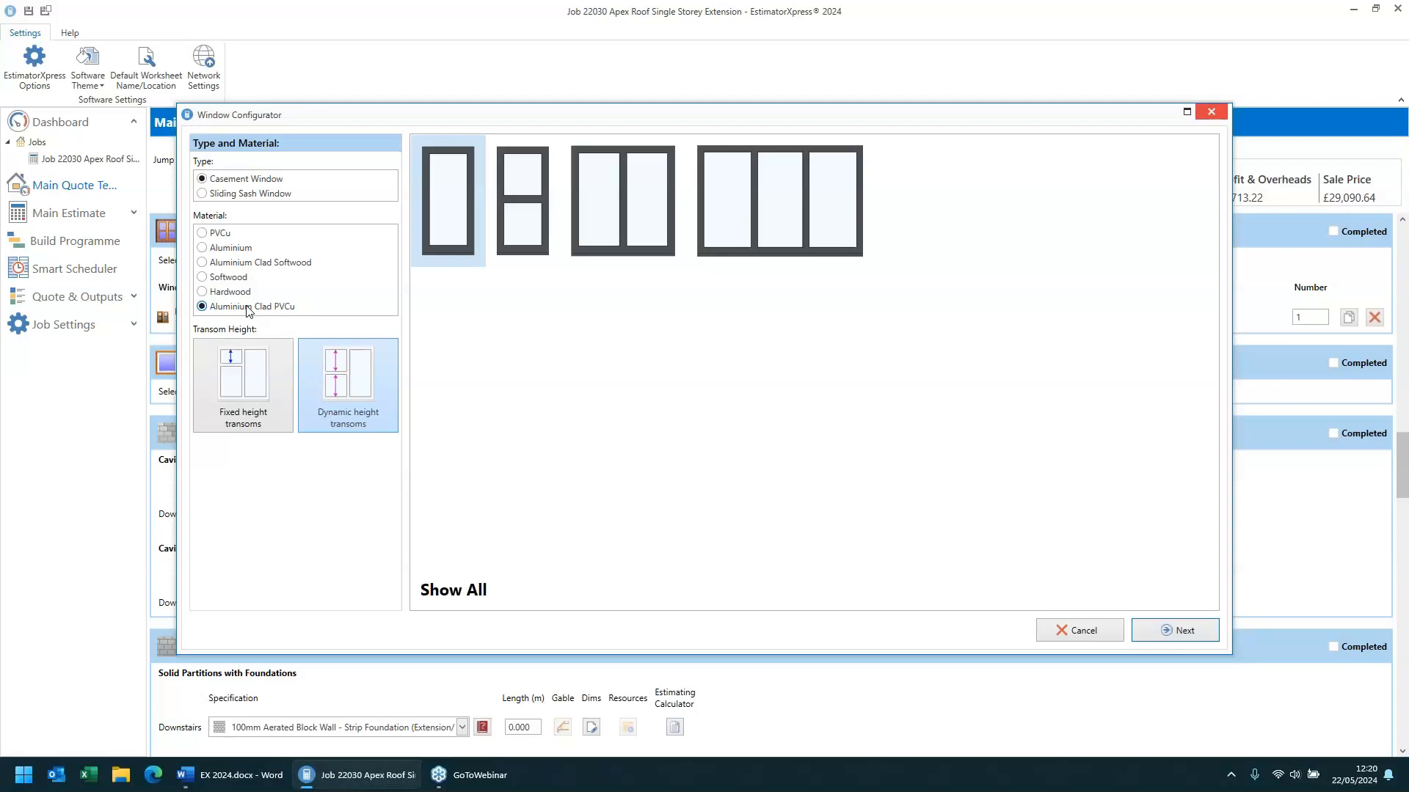
left_click(233, 284)
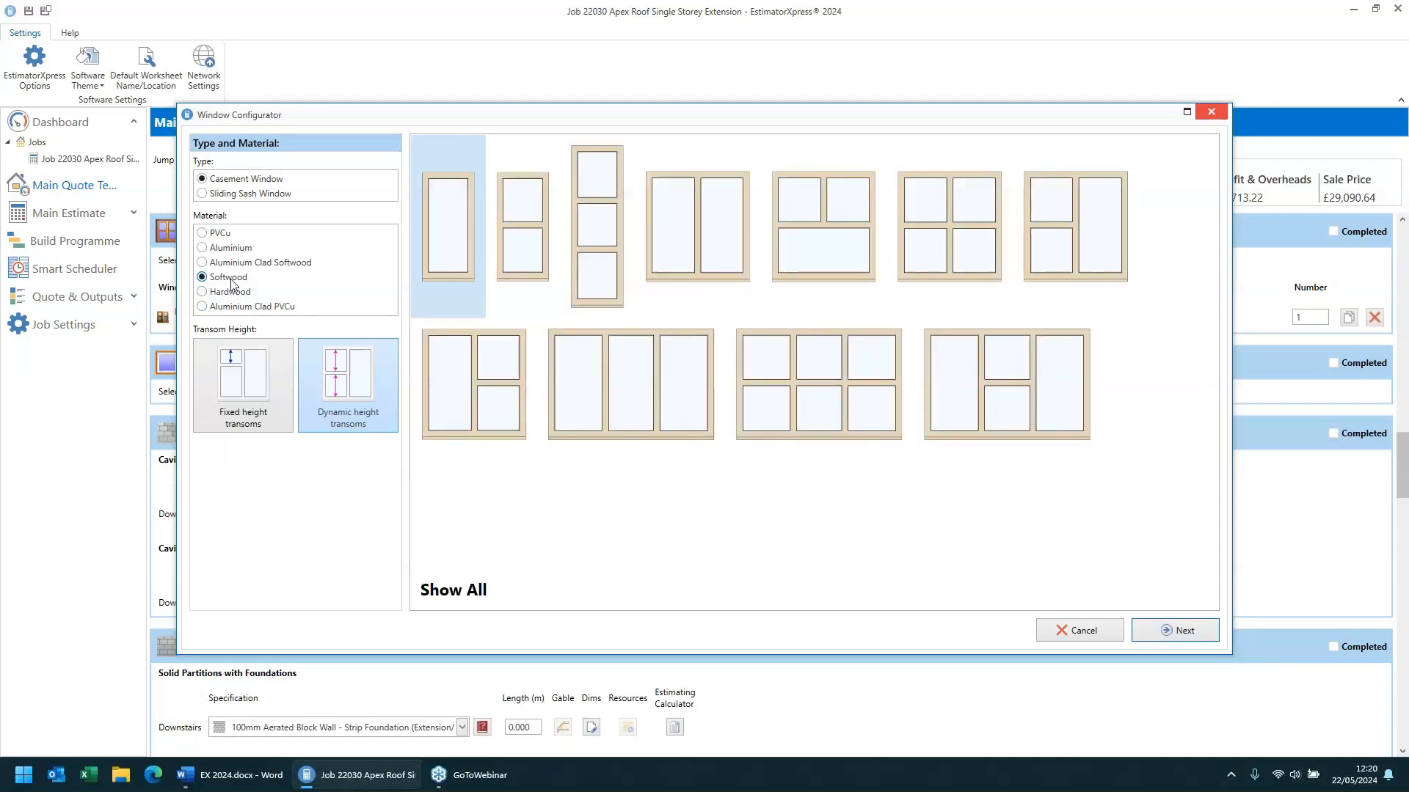
left_click(234, 294)
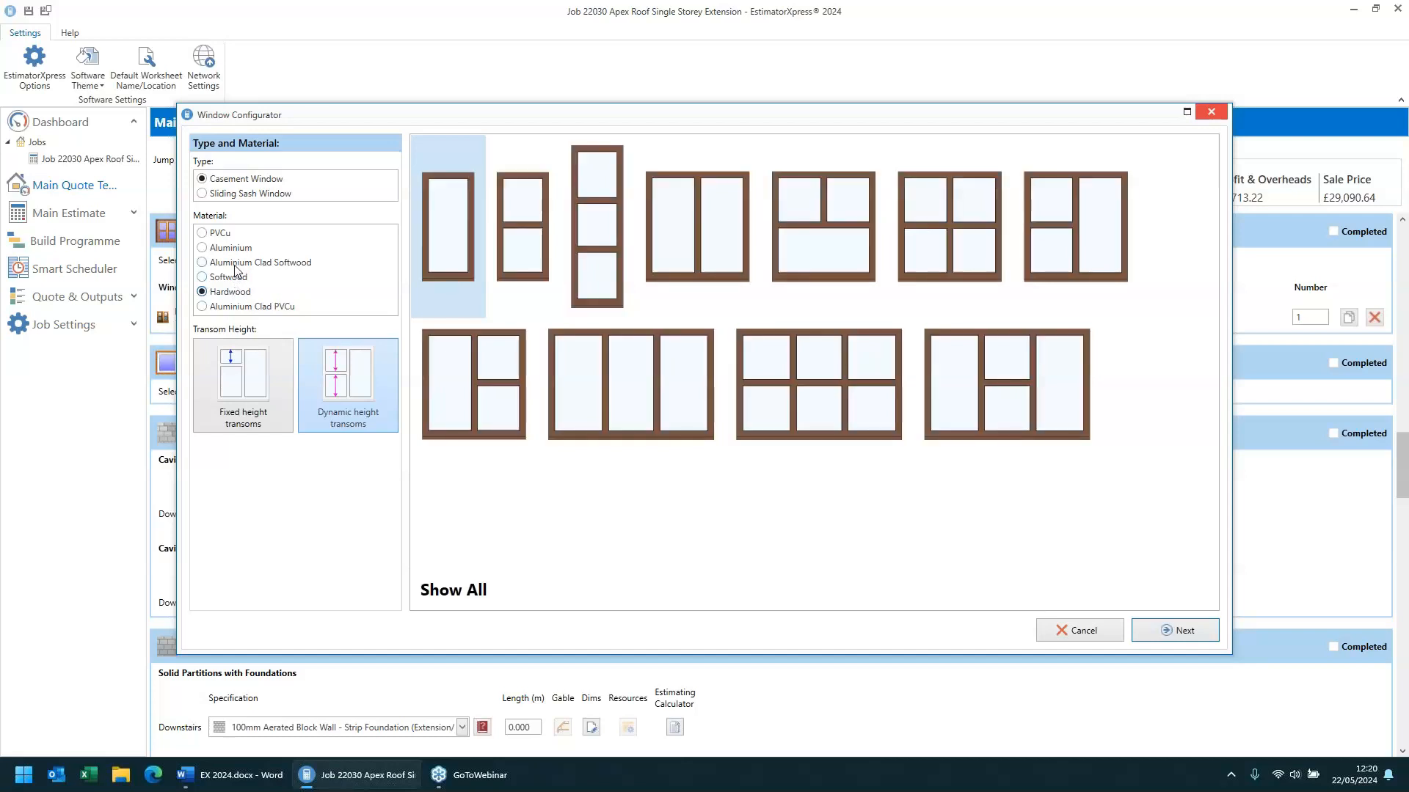
left_click(233, 265)
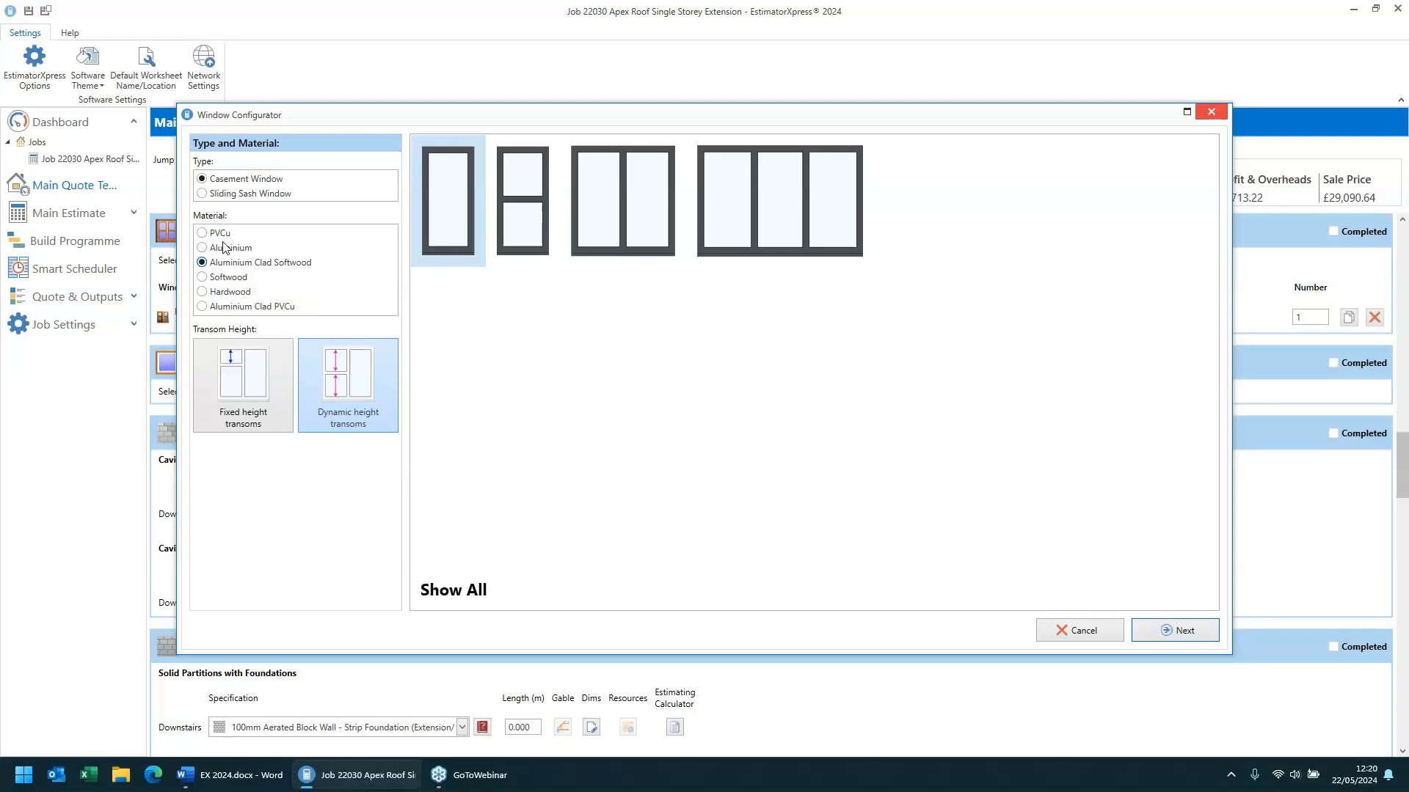
left_click(228, 251)
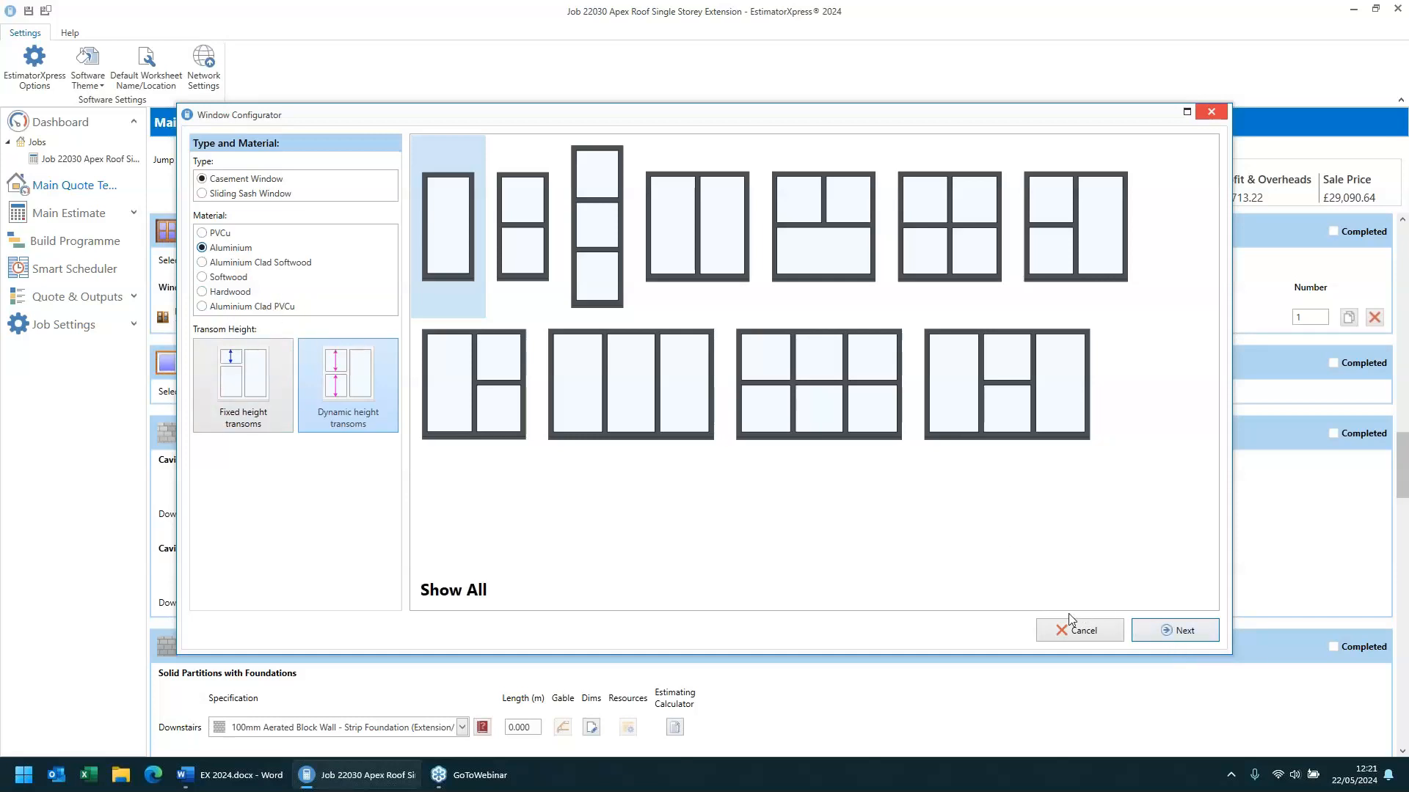
left_click(1086, 631)
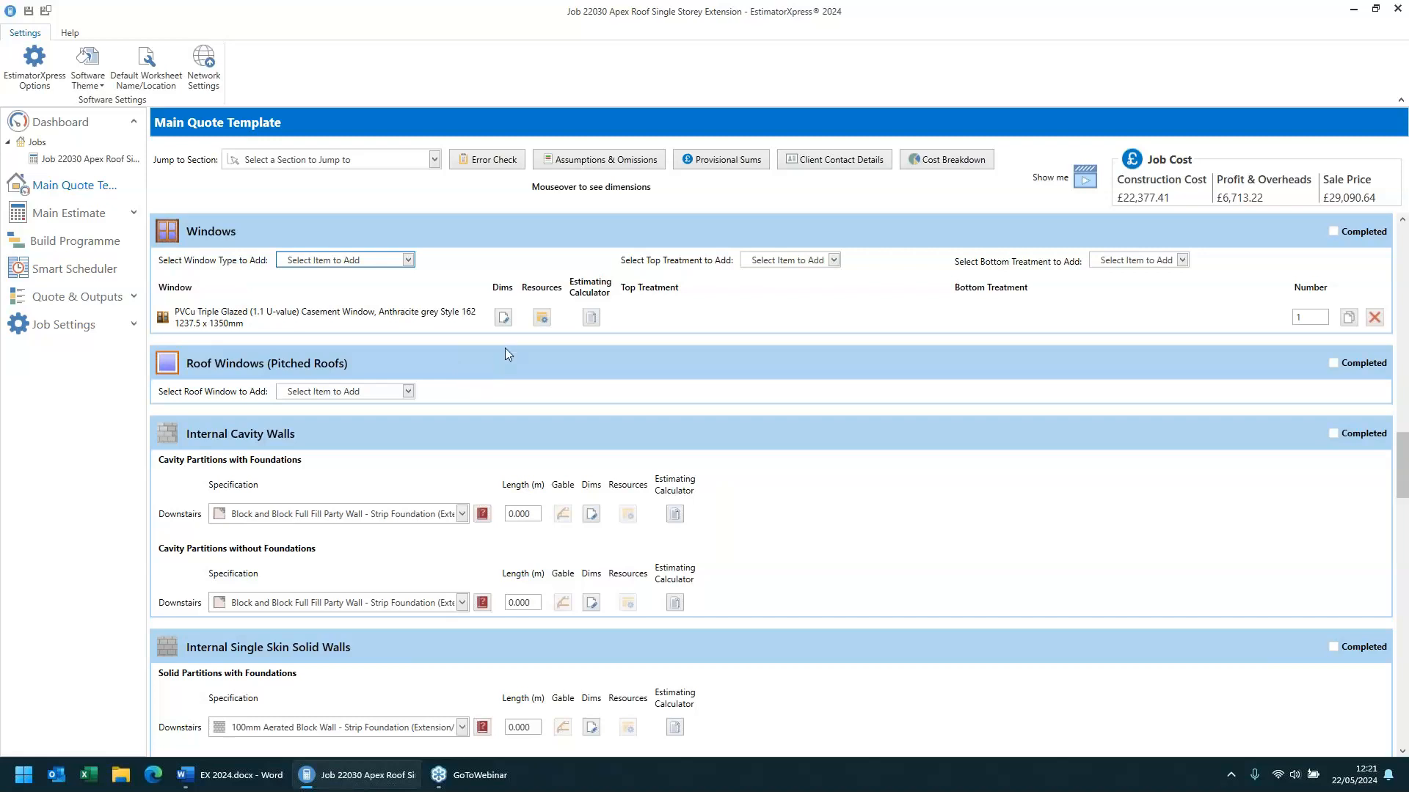
- Rename the added window's estimating calculator worksheet as Kitchen Window and close the calculator
left_click(503, 318)
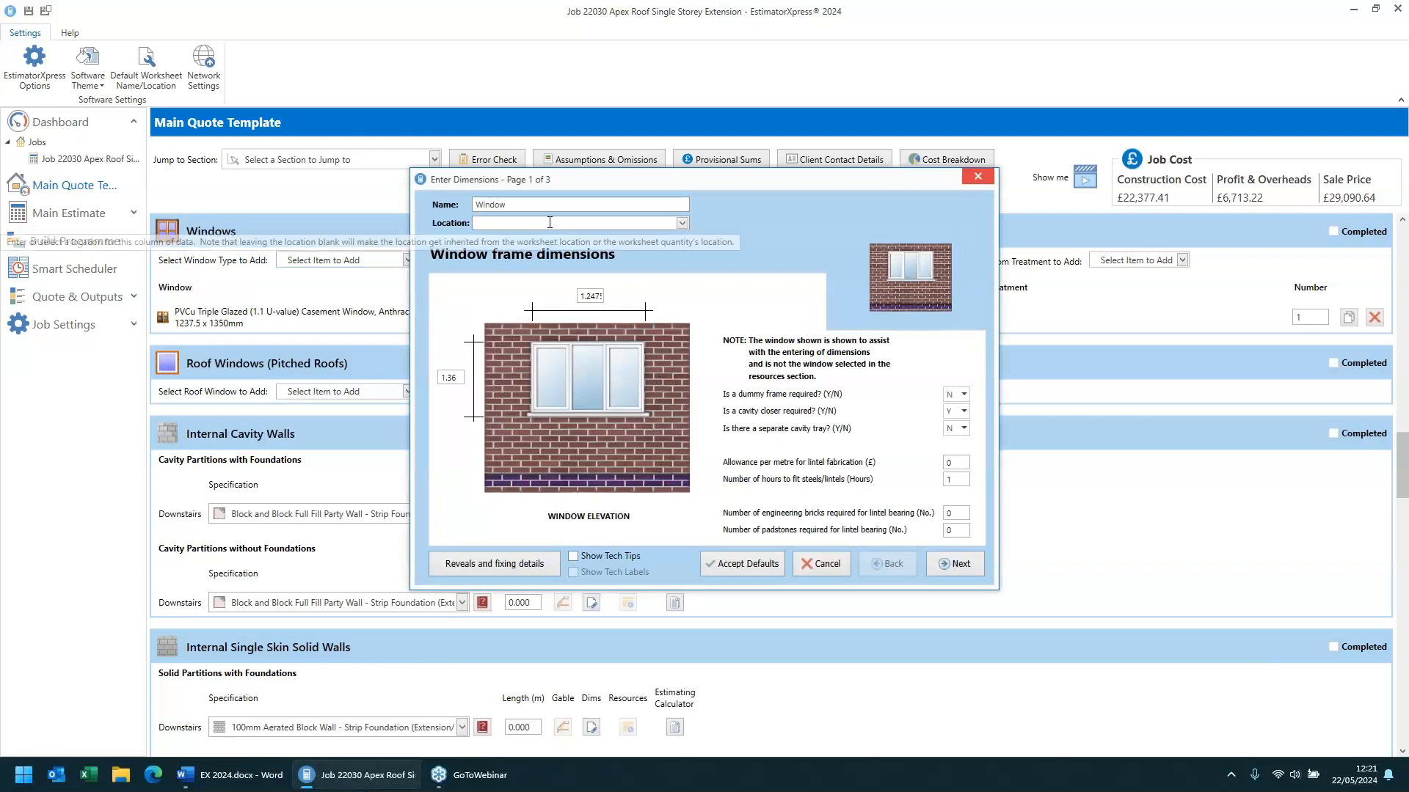
left_click(820, 565)
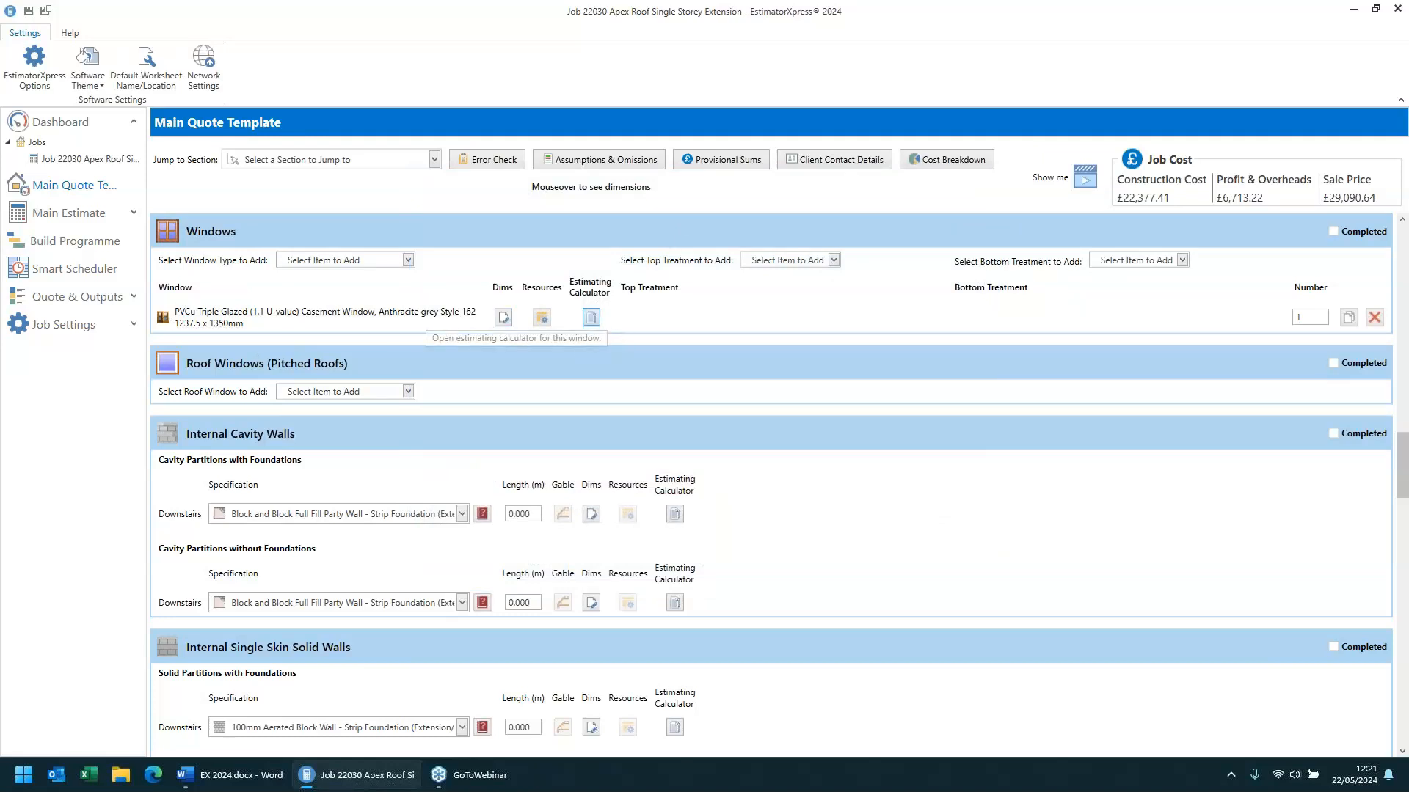
left_click(591, 317)
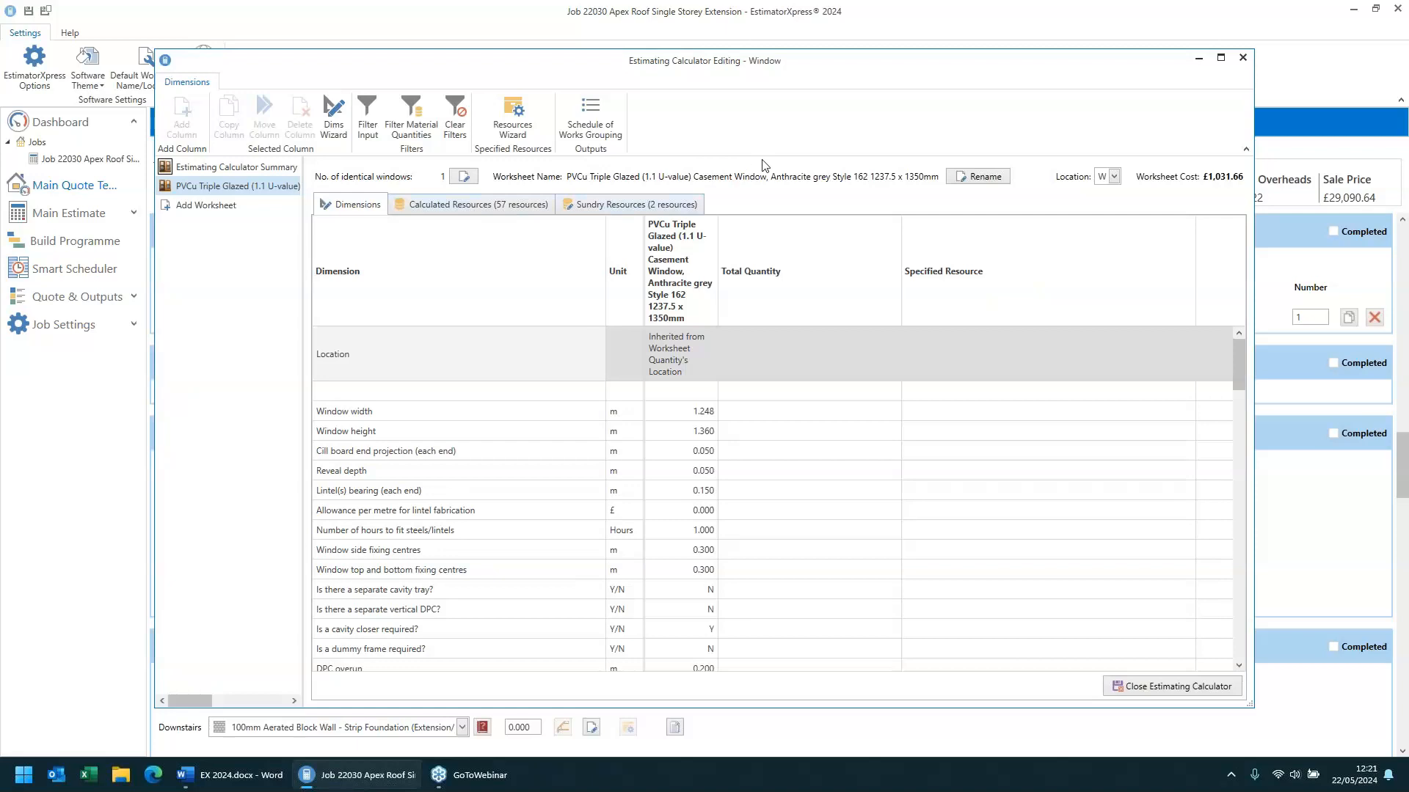
left_click(977, 177)
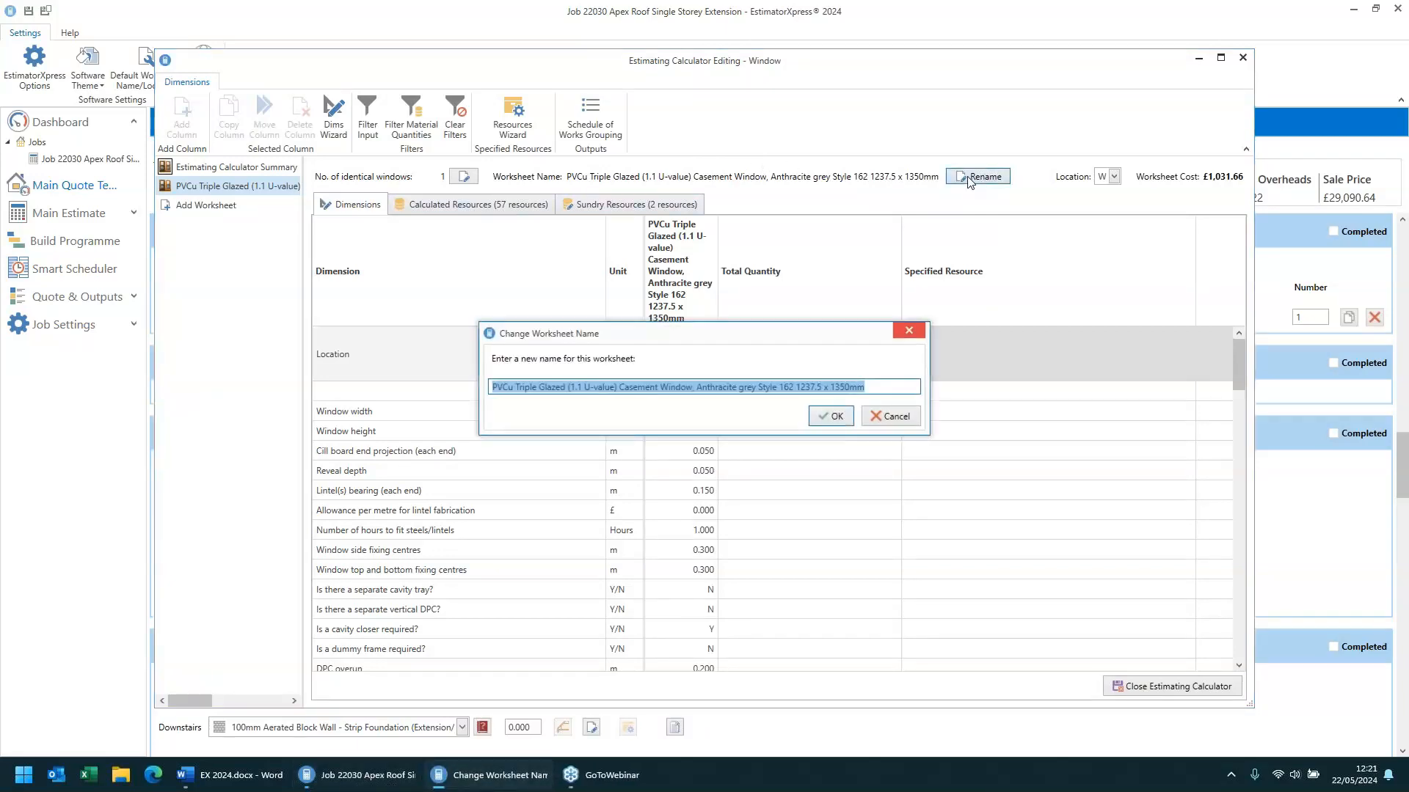
type("K")
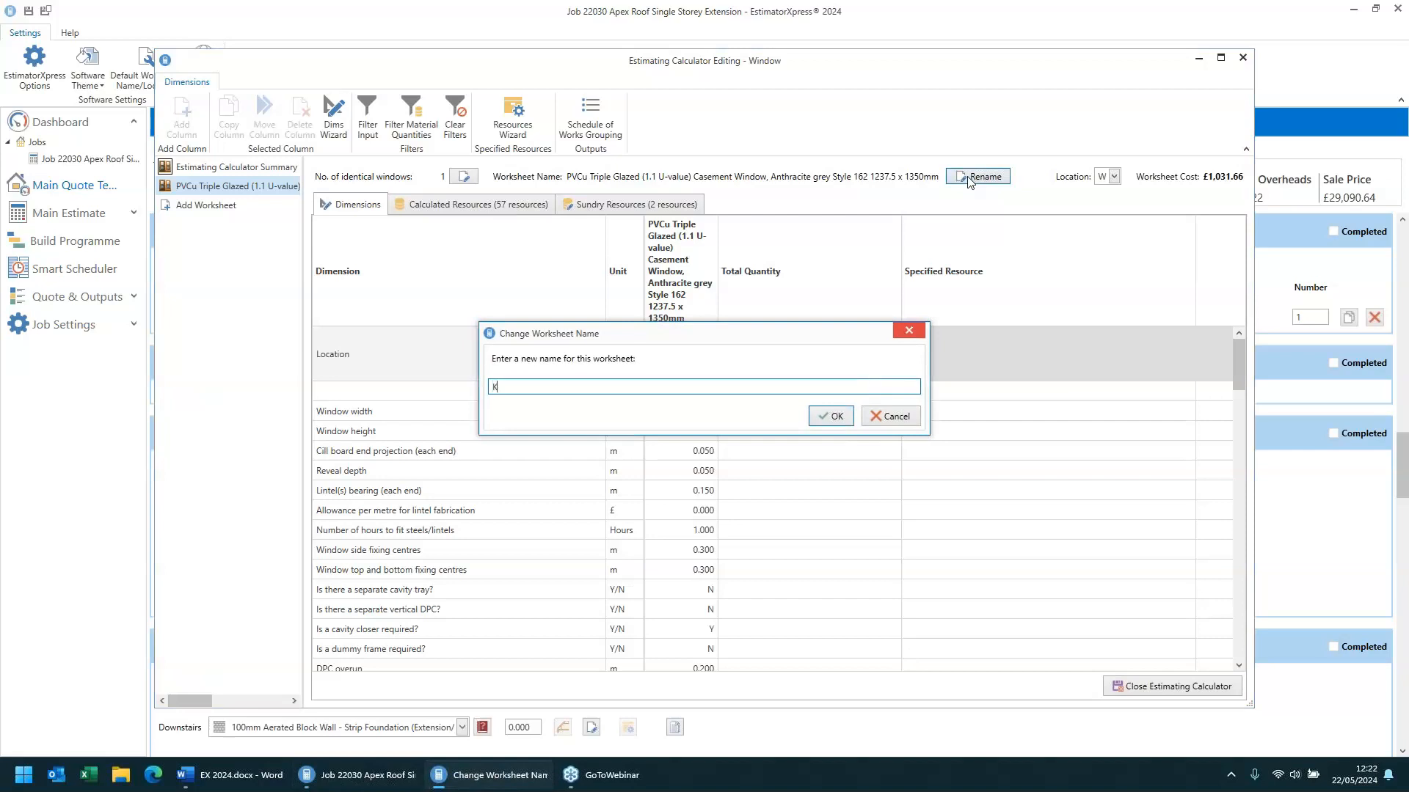
type("itchen Window")
left_click(834, 417)
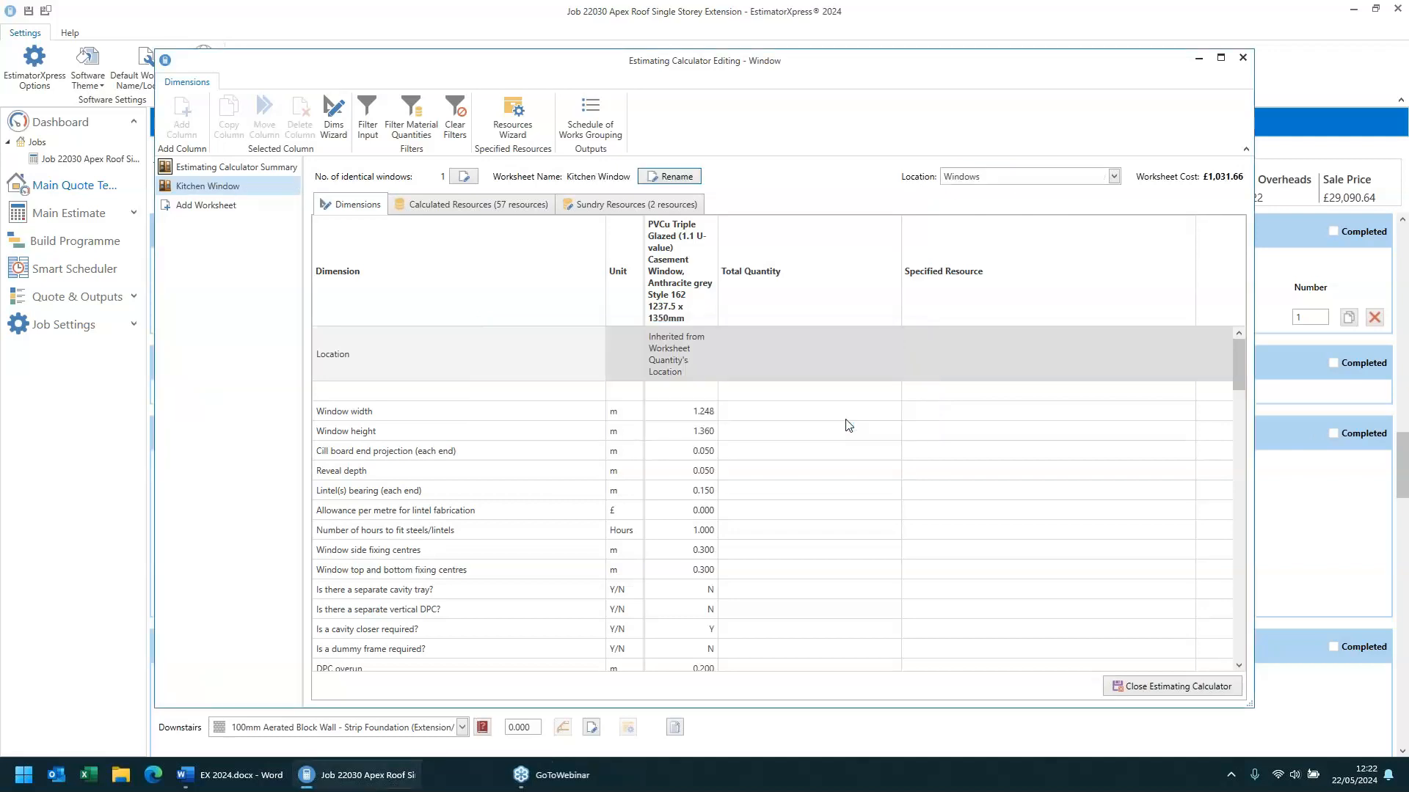
left_click(1172, 686)
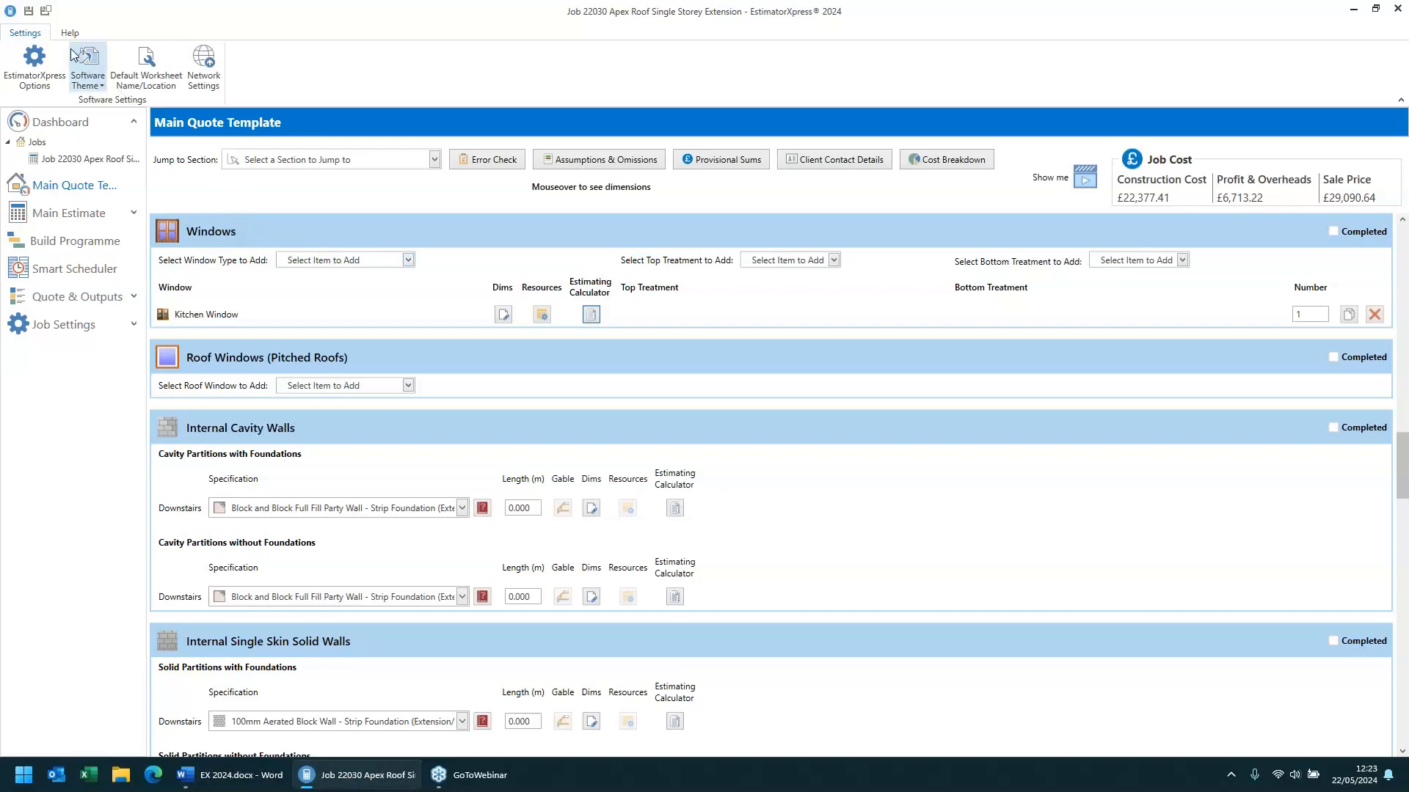
- Try replacing the computer's currency with a $ currency symbol in the general options, restoring the original setting before closing
left_click(35, 61)
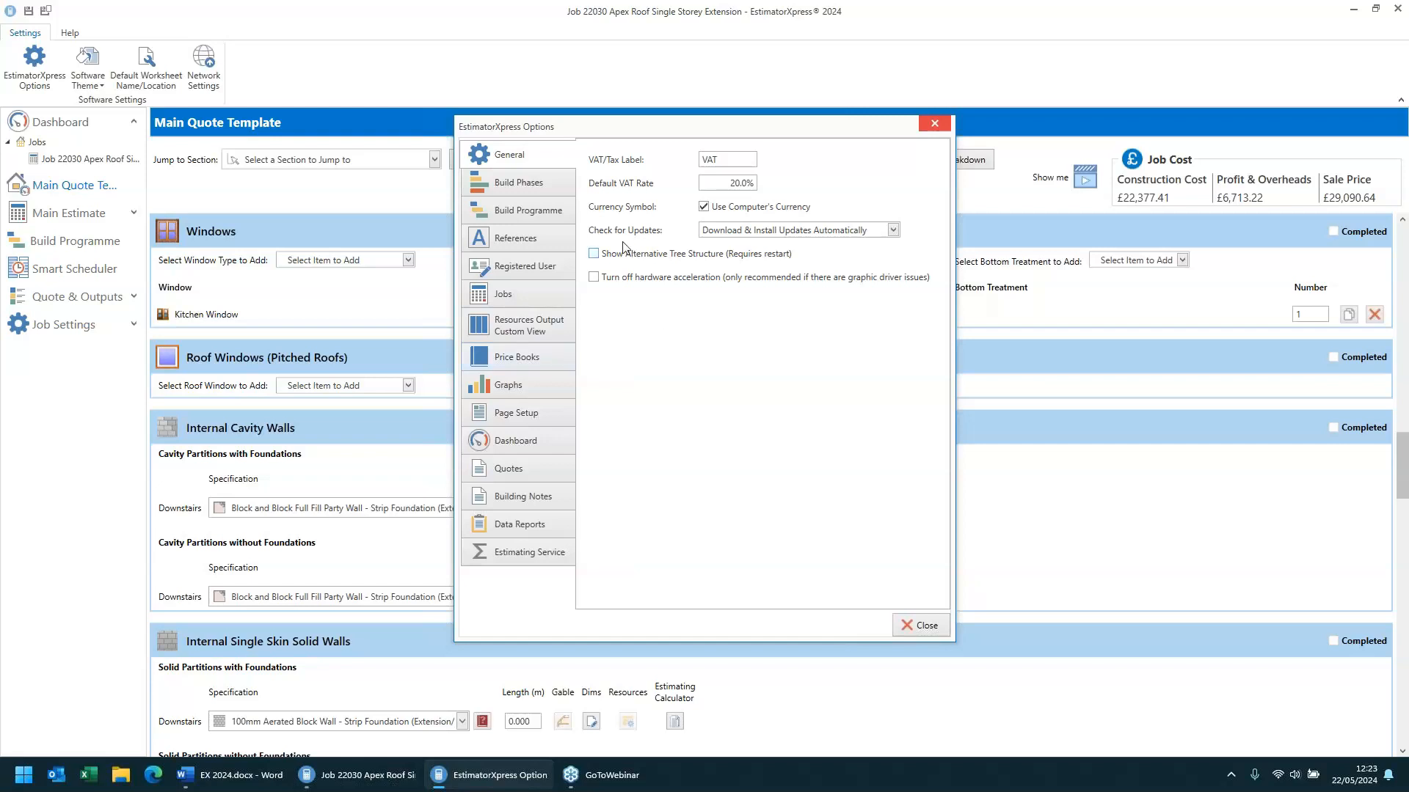
left_click(704, 209)
left_click(909, 207)
left_click(706, 208)
left_click(704, 208)
type("$")
key("BackSpace")
left_click(703, 207)
left_click(916, 625)
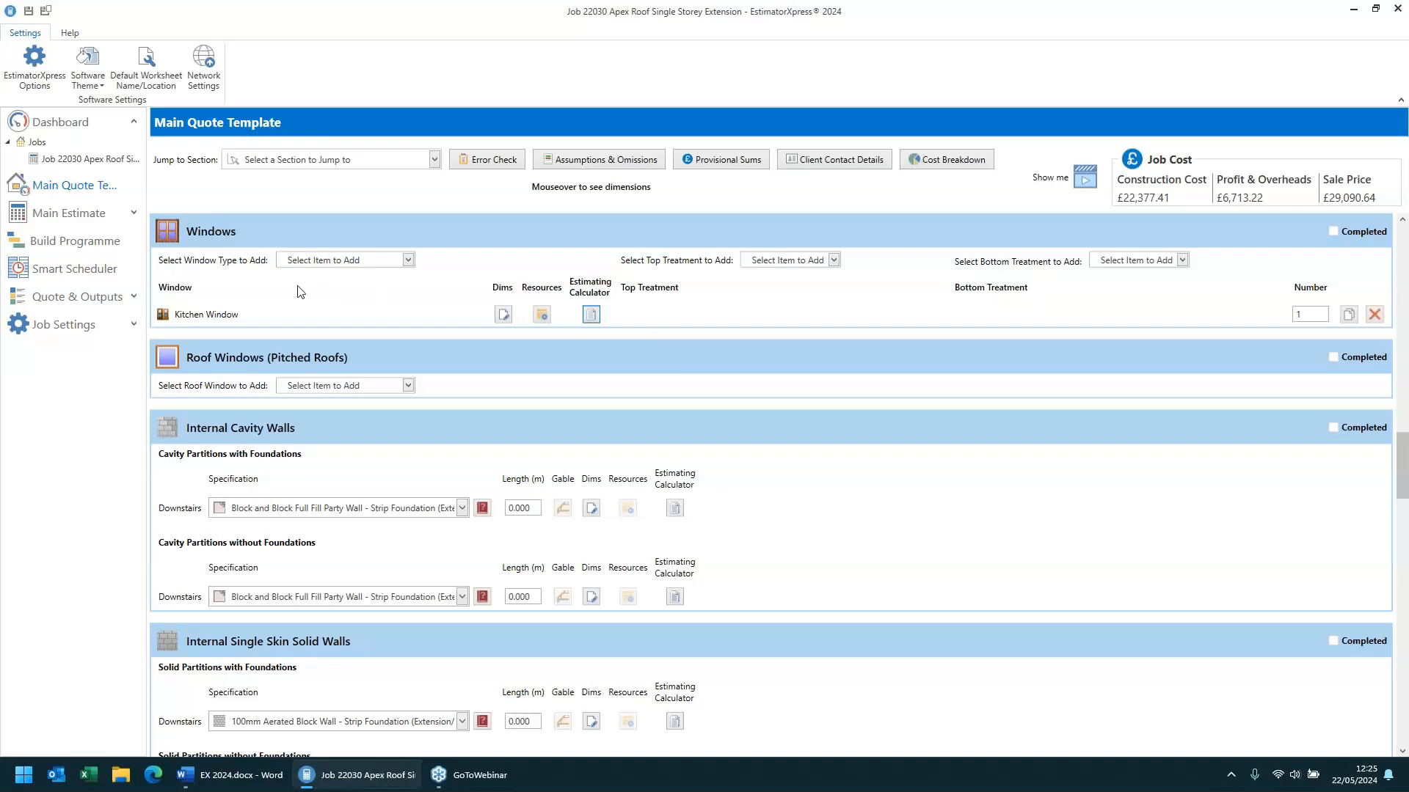
- Open the Main Estimate overview and view the available job status options without changing them
left_click(70, 212)
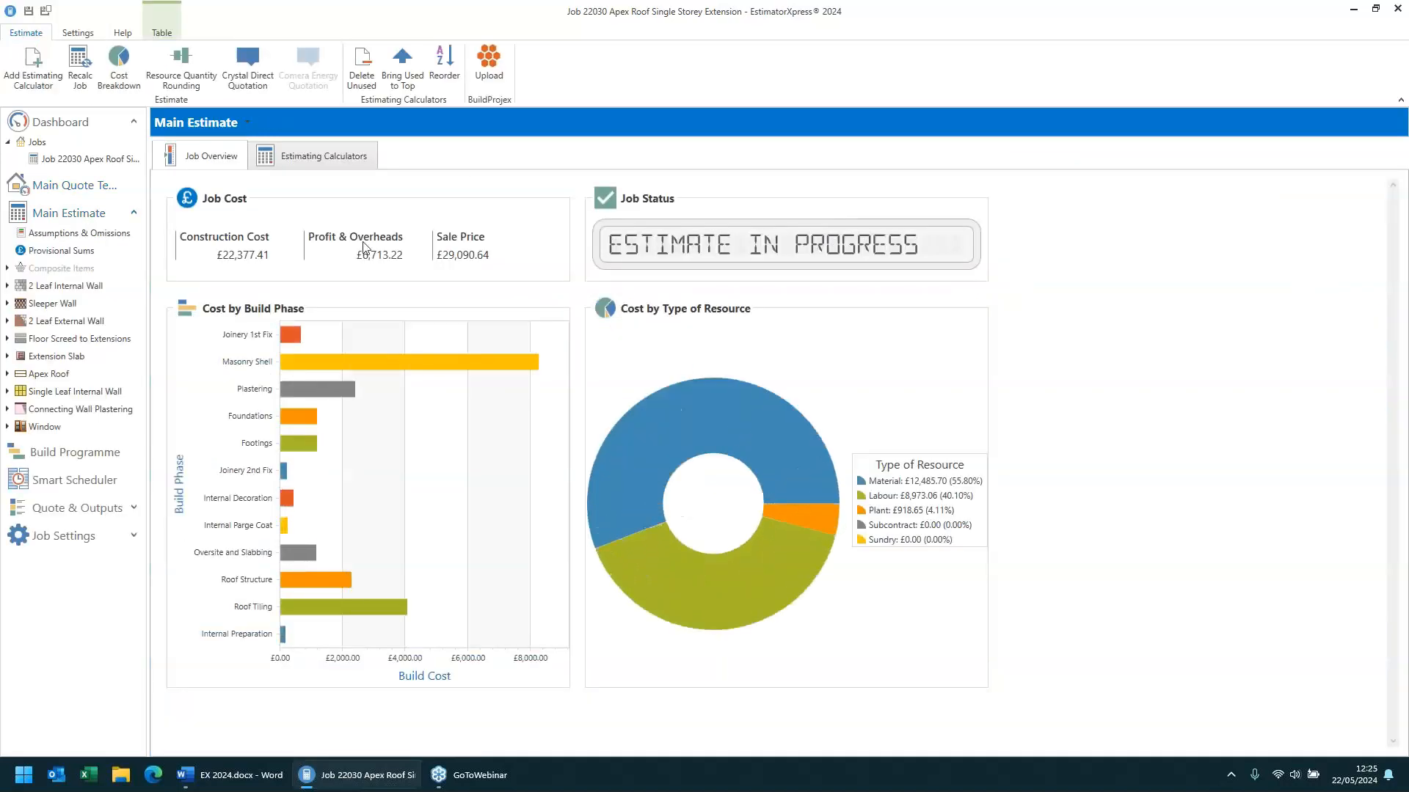
left_click(698, 254)
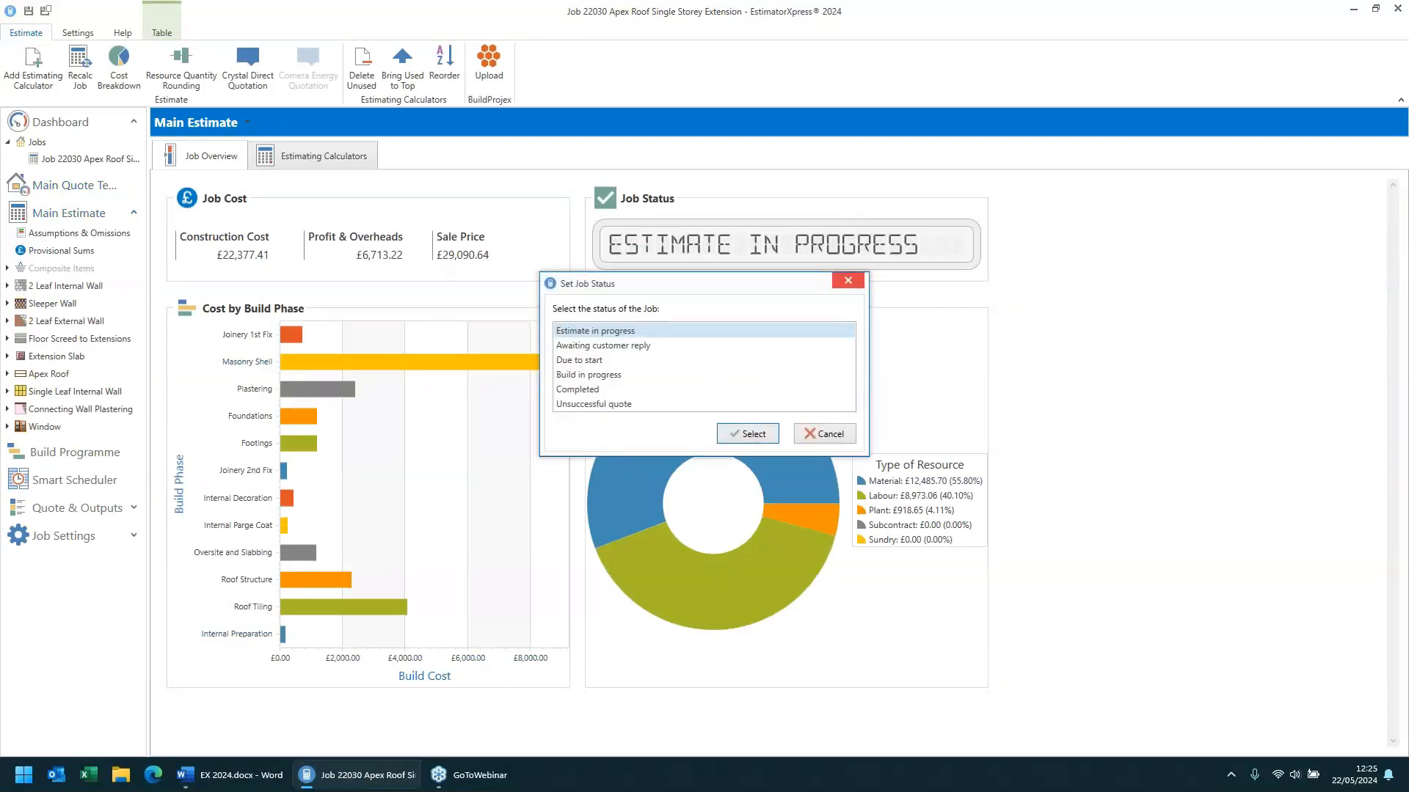
left_click(848, 282)
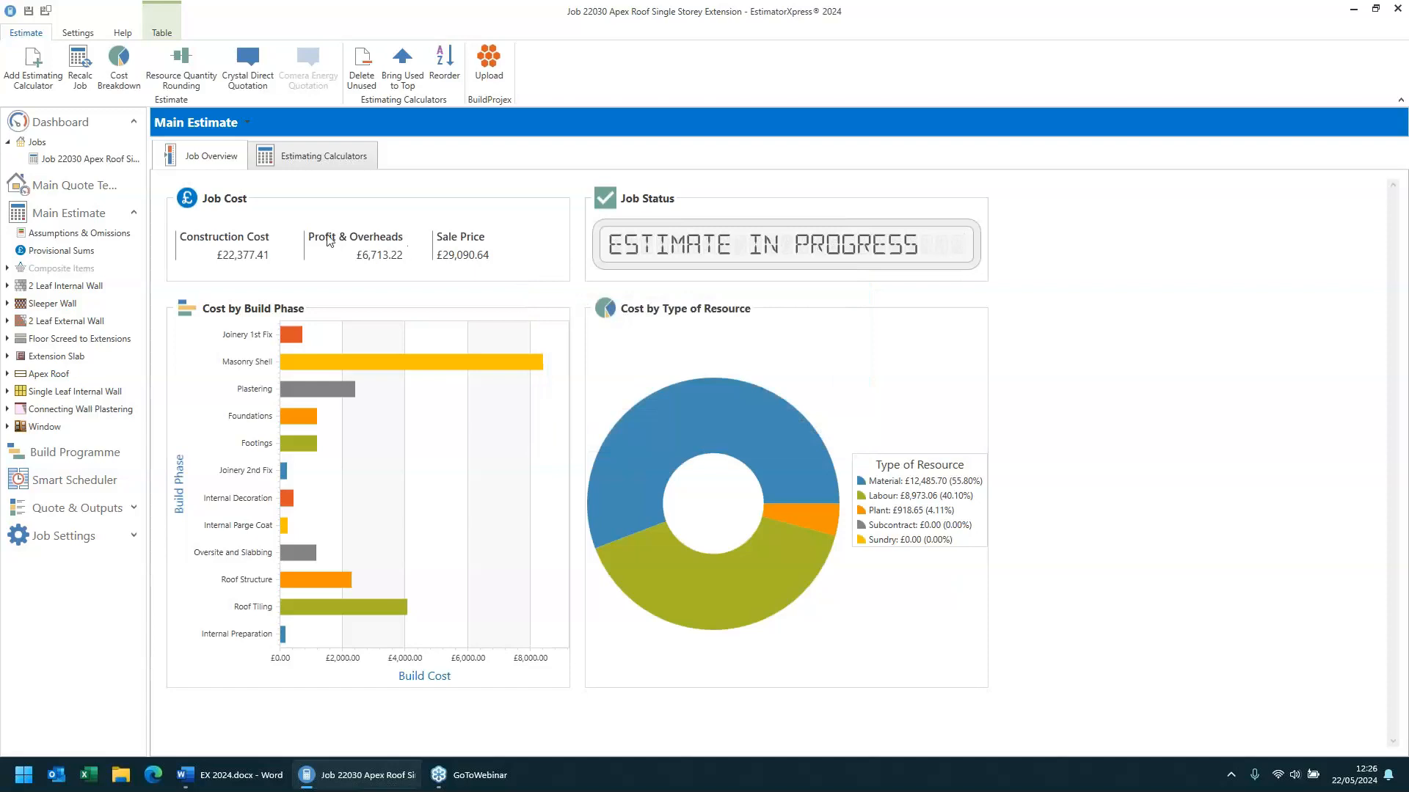
- Save the job's changes when returning to the jobs list, declining the Crystal Direct quotation request
left_click(63, 143)
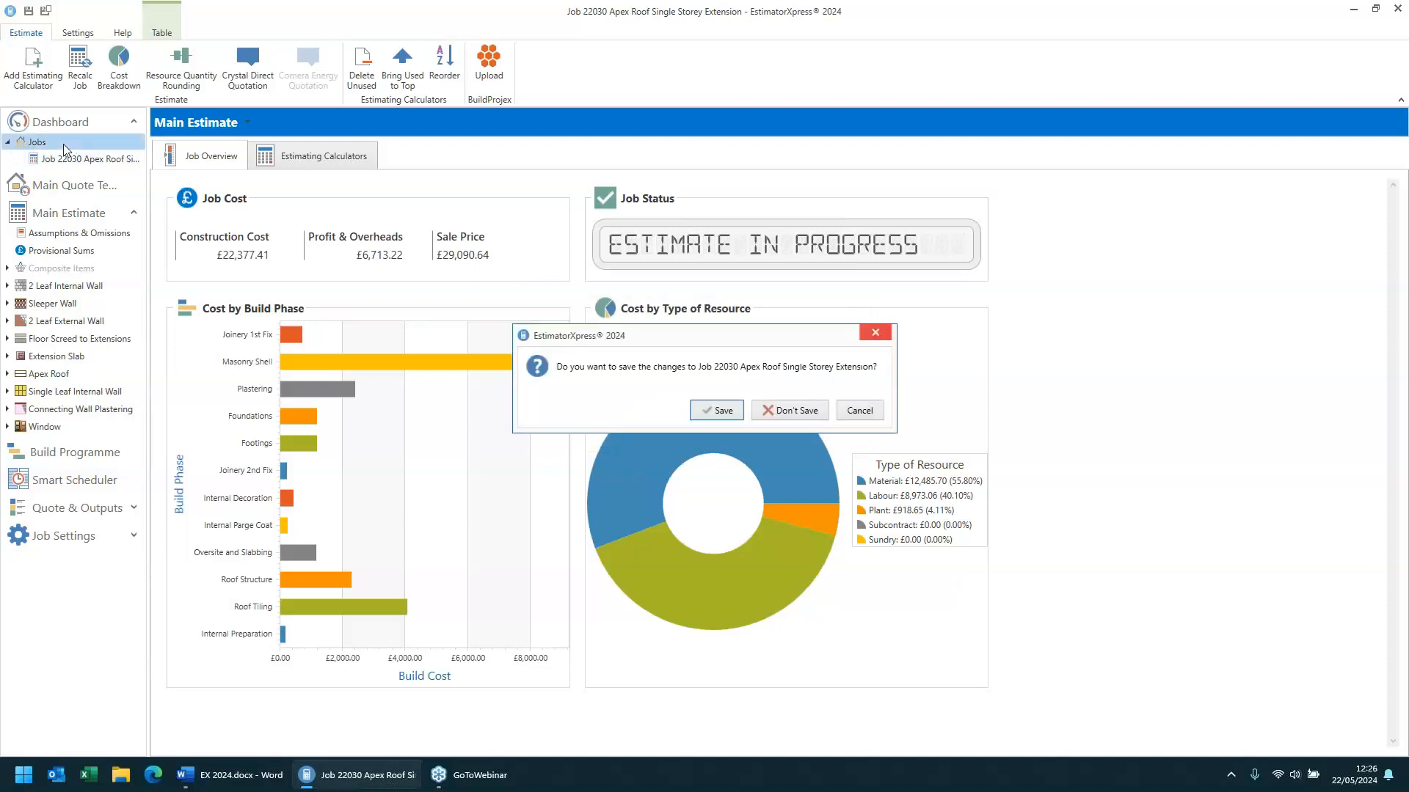
left_click(709, 412)
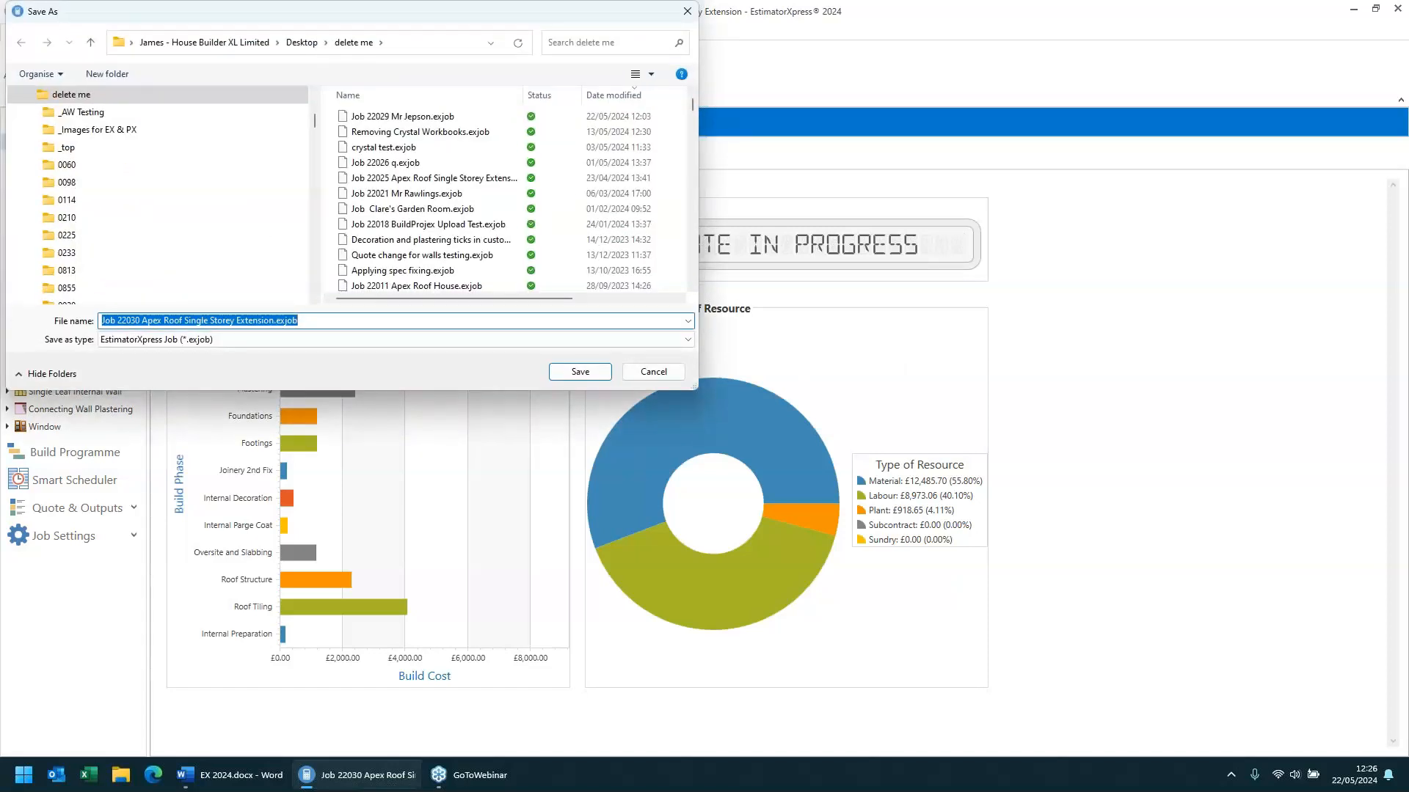
left_click(562, 376)
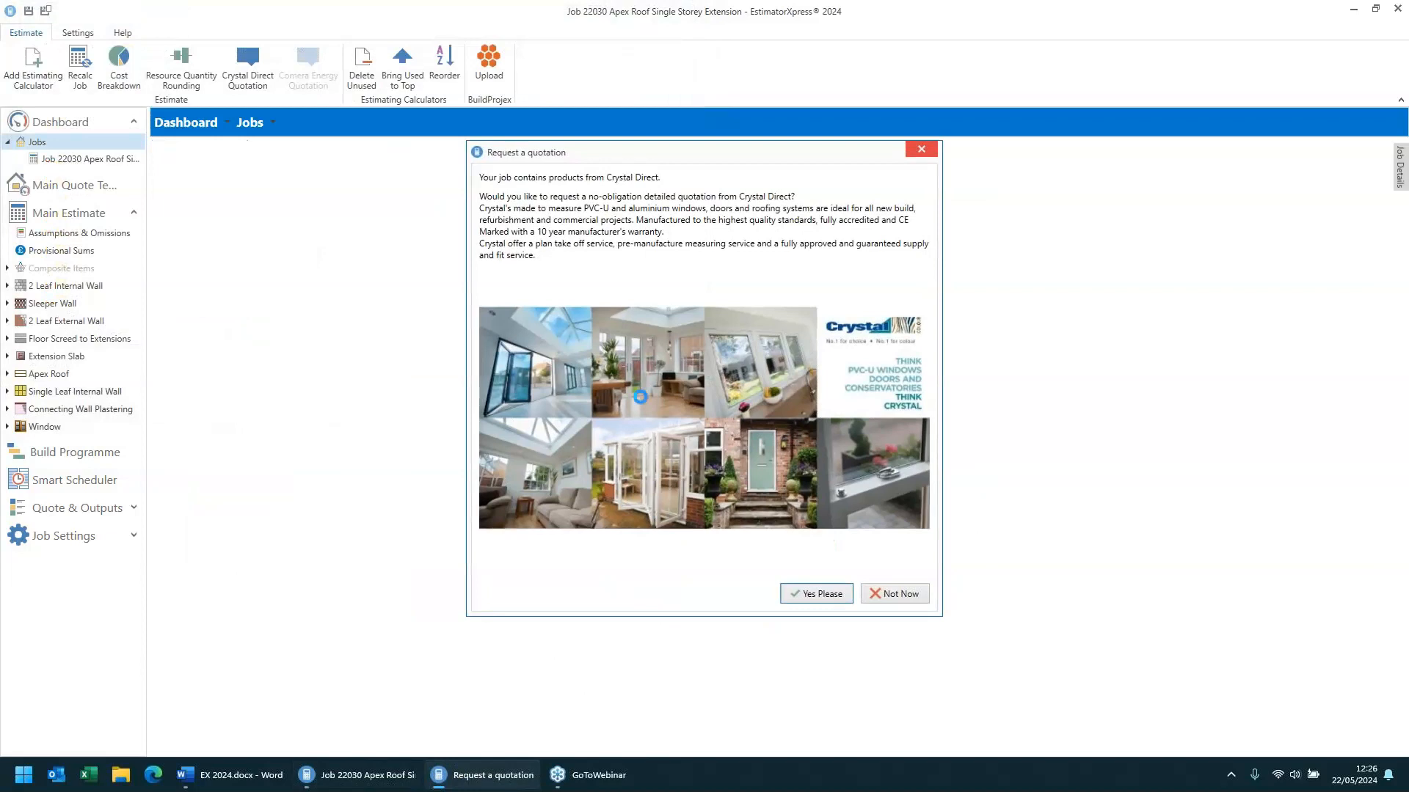
left_click(899, 594)
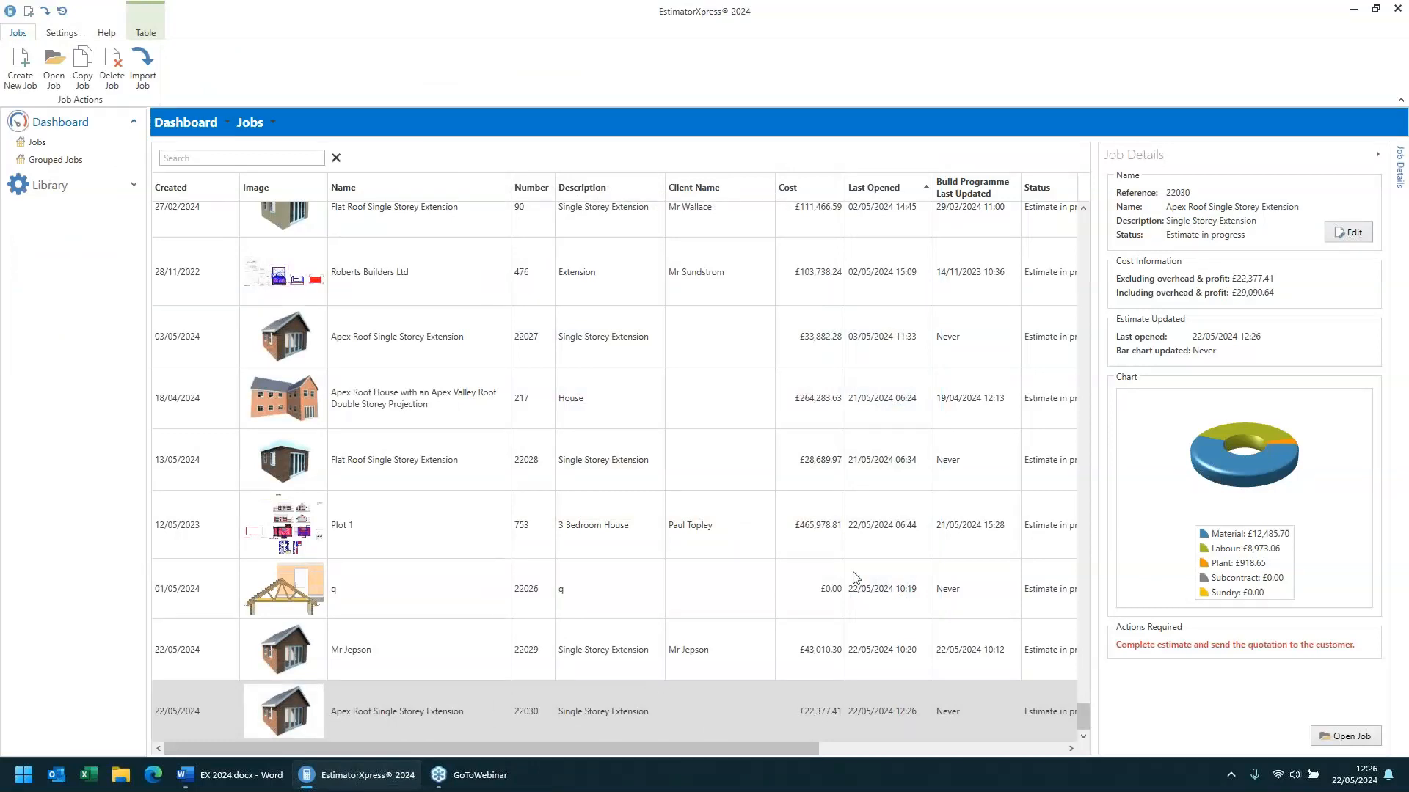
- Inspect the job details editor and the Import Job file dialog, cancelling both without changes
left_click(1344, 232)
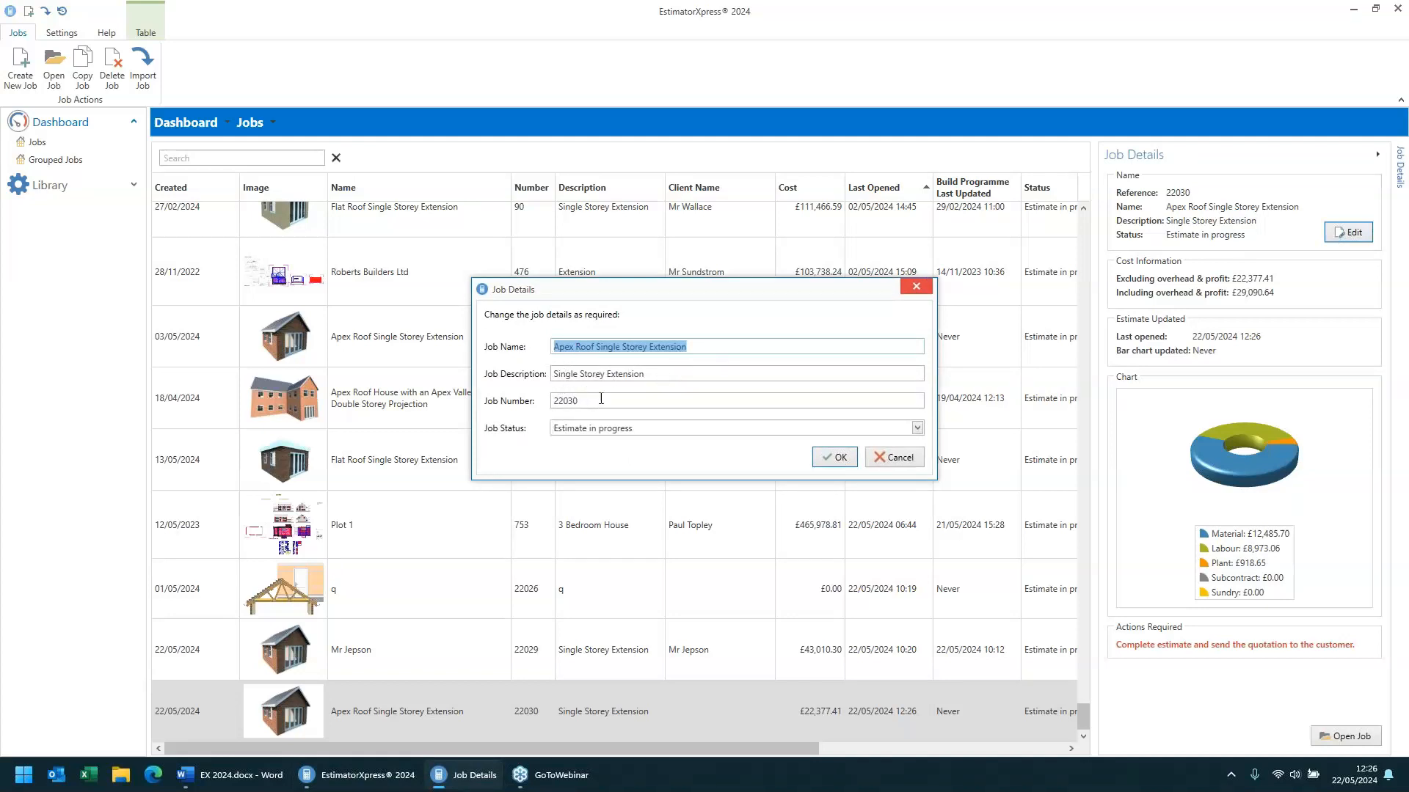
left_click(898, 458)
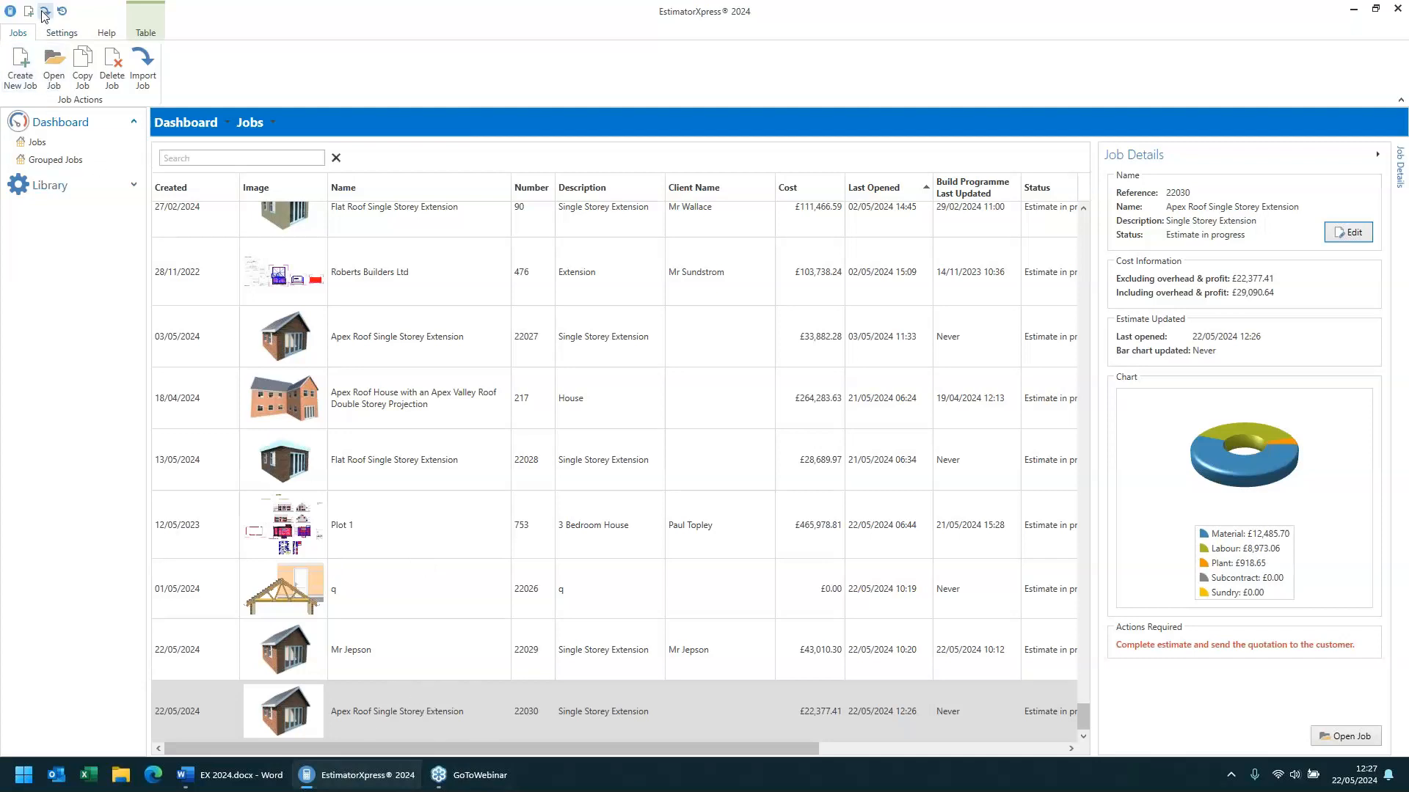
left_click(146, 78)
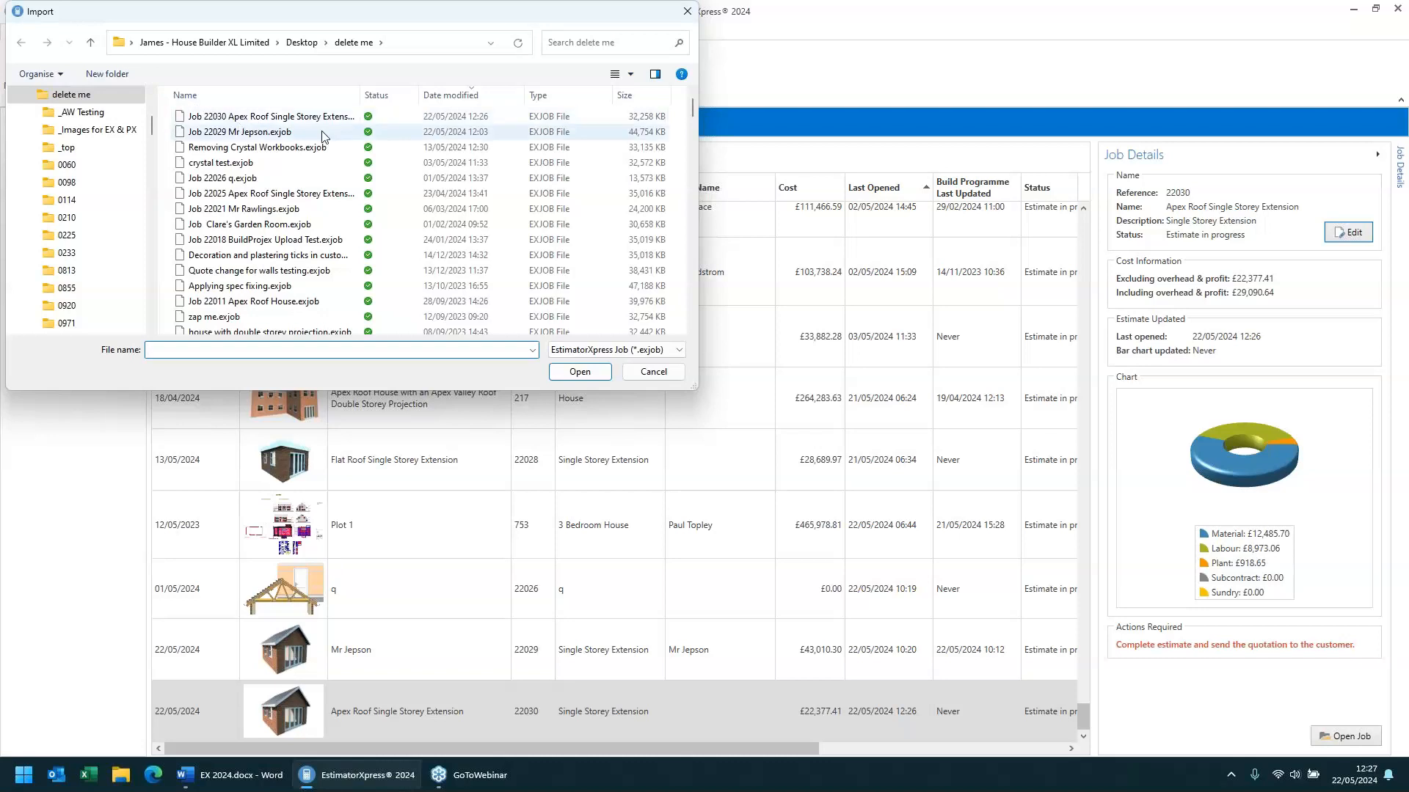
left_click(649, 373)
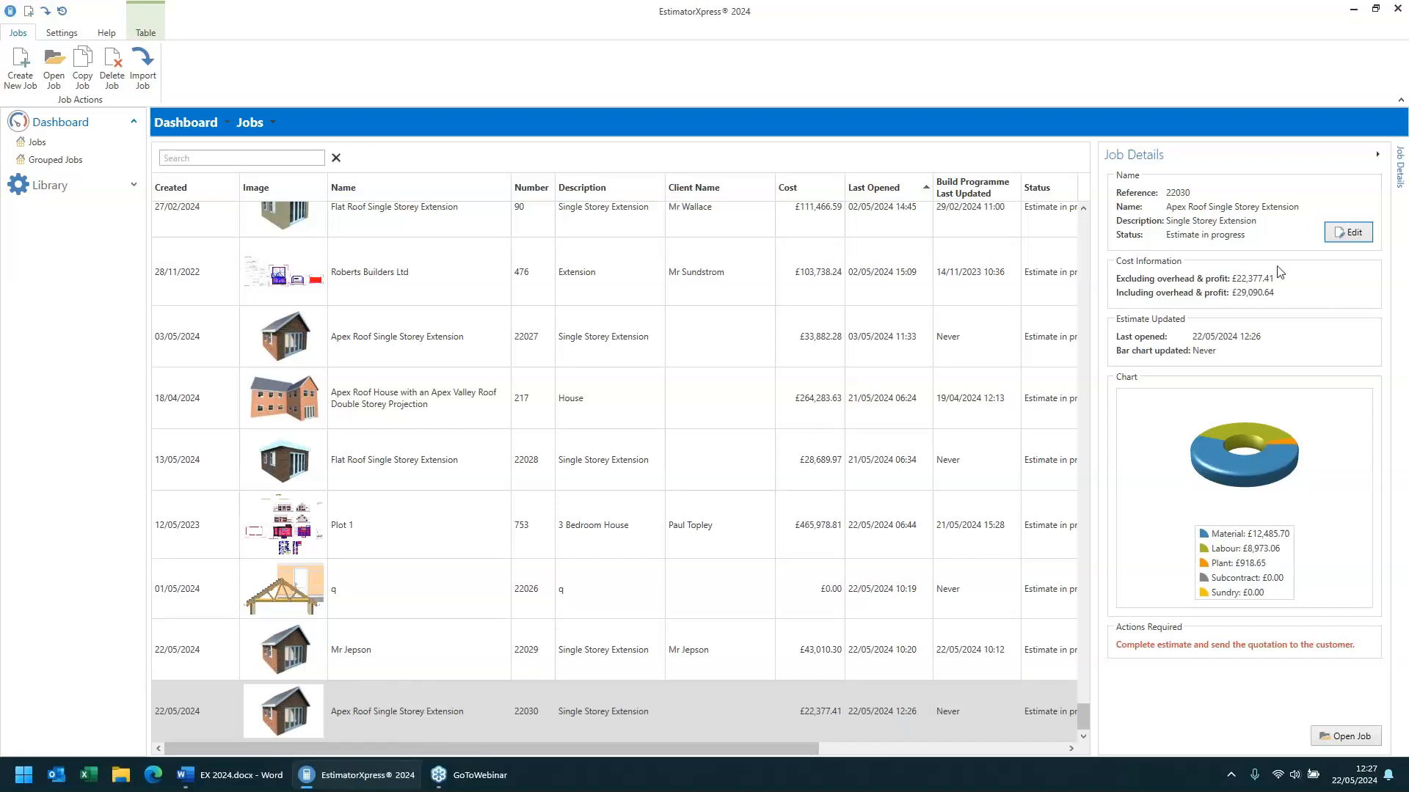
- Review the job details editor again and collapse and reopen the Job Details panel
left_click(1348, 233)
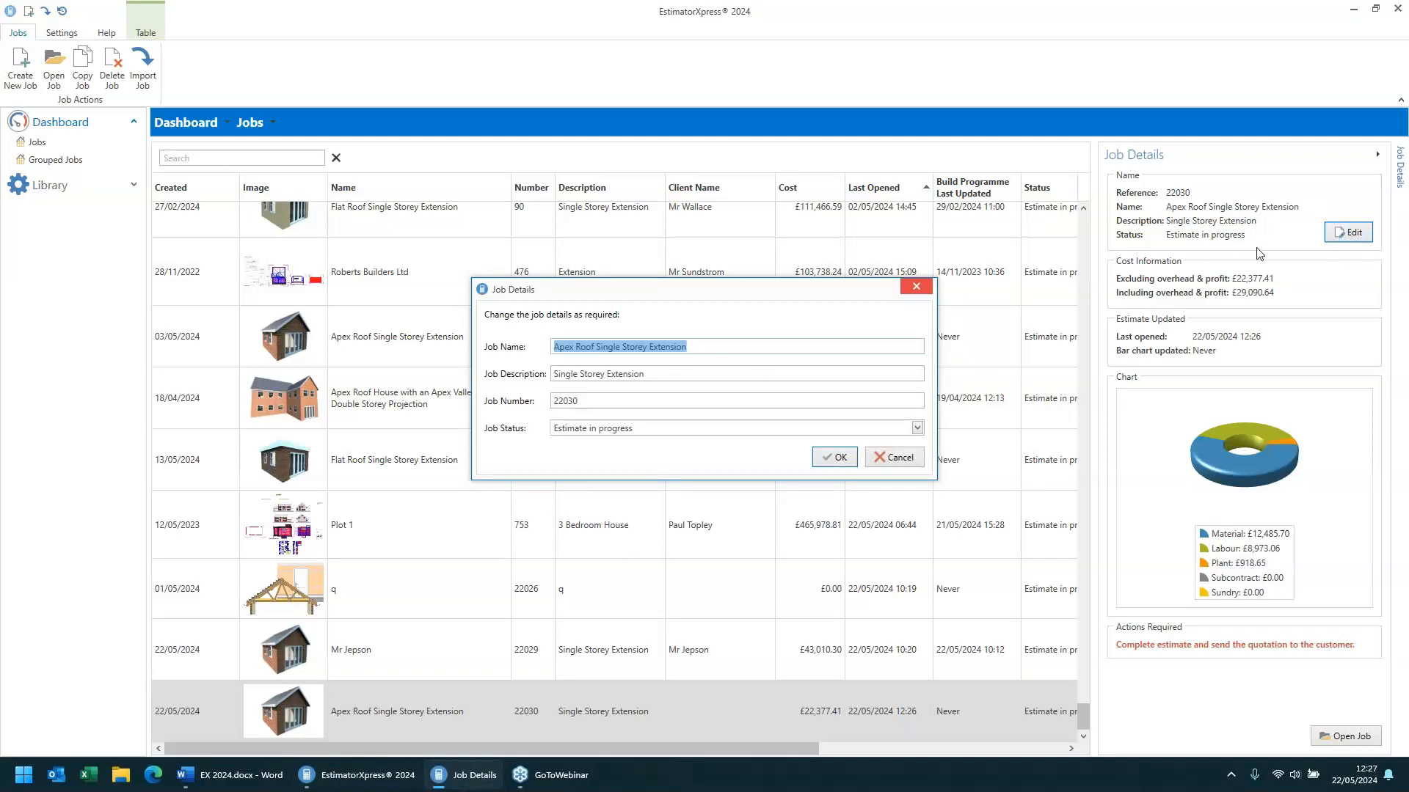
left_click(915, 286)
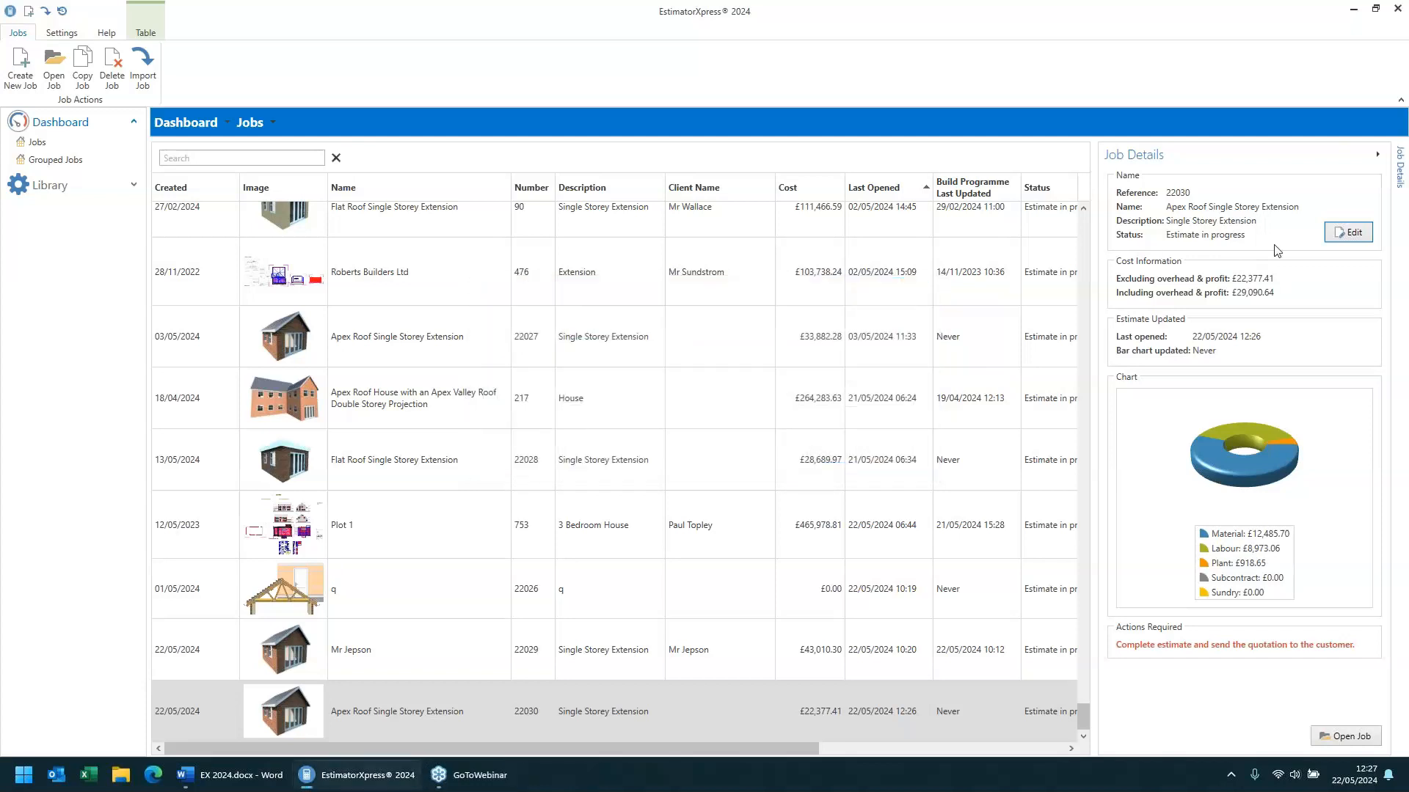
left_click(1379, 159)
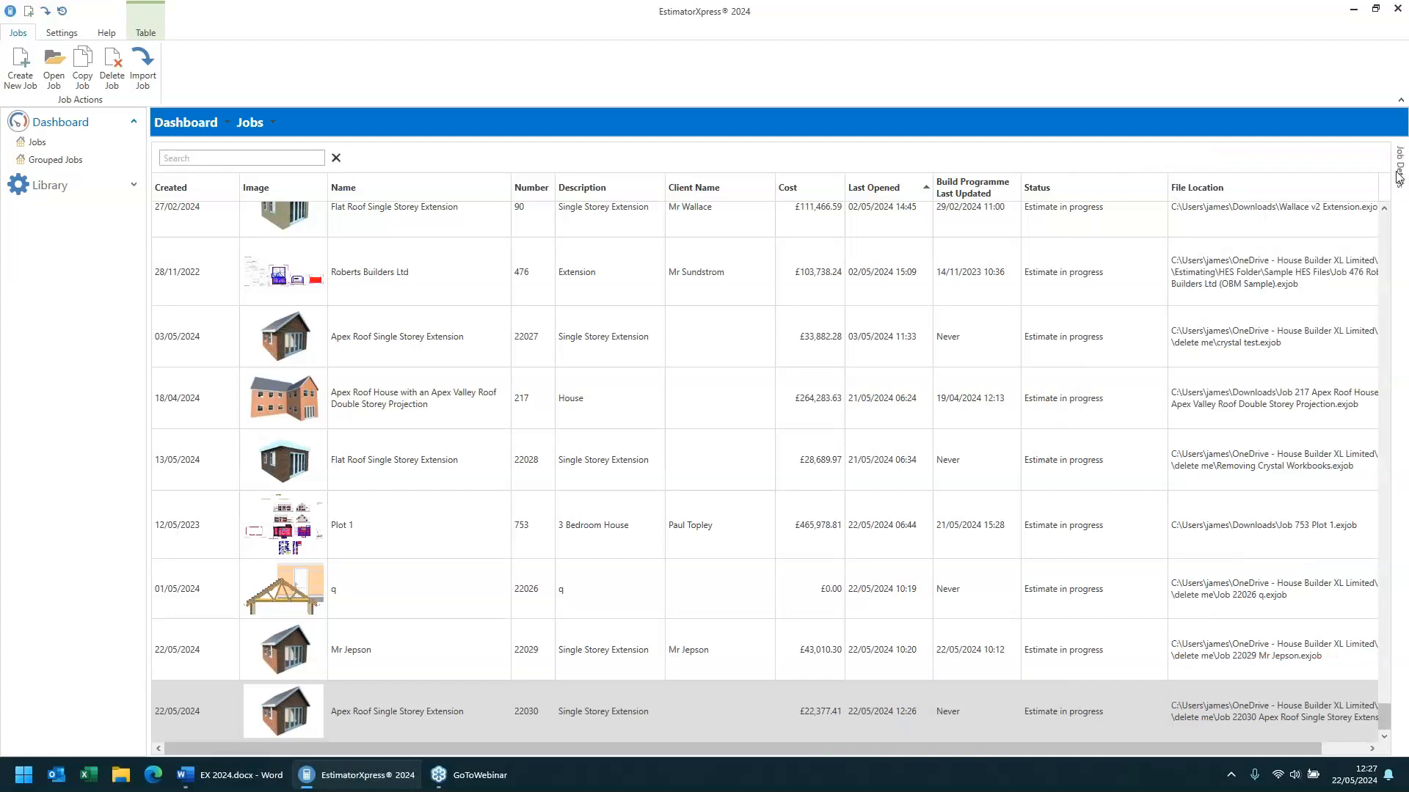
left_click(1402, 170)
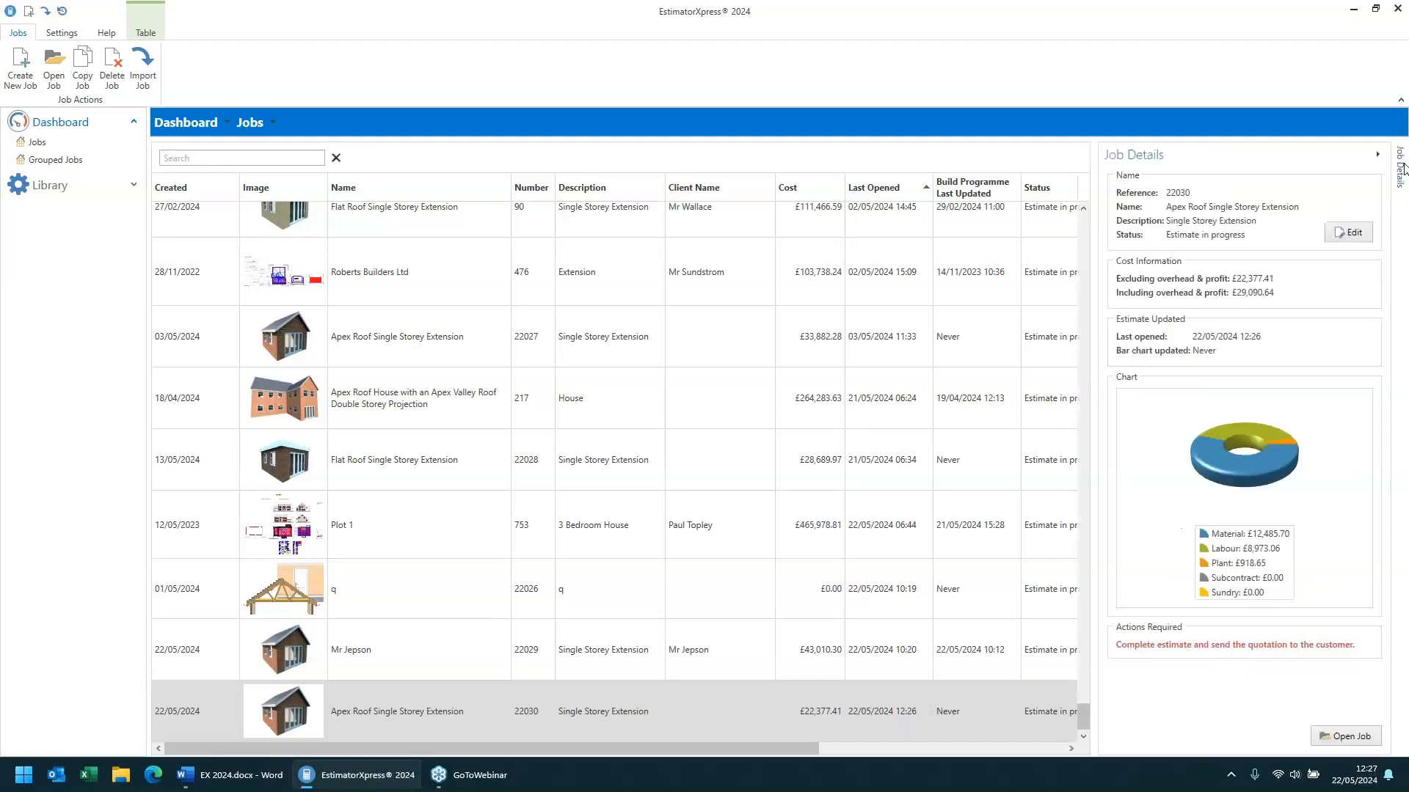
left_click(1348, 233)
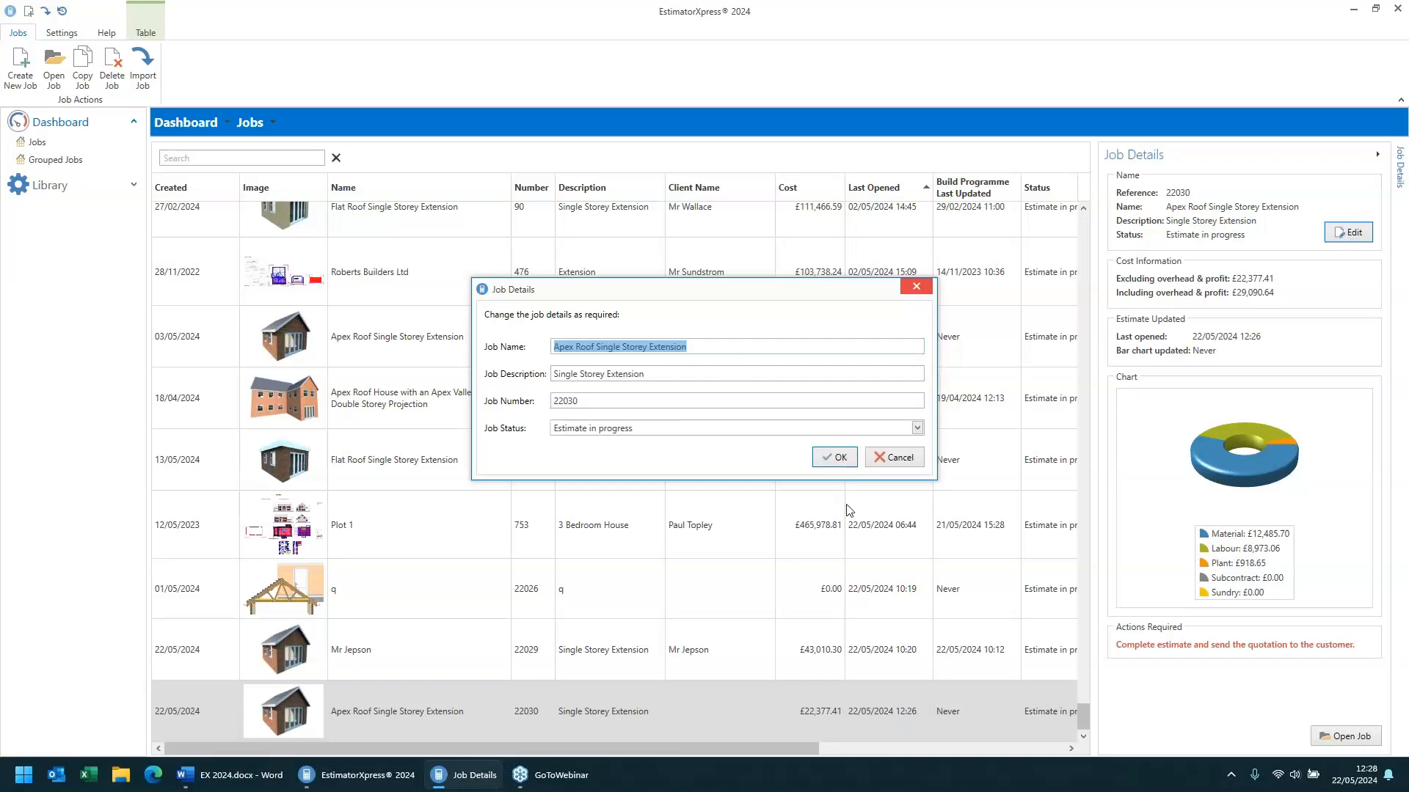
left_click(910, 463)
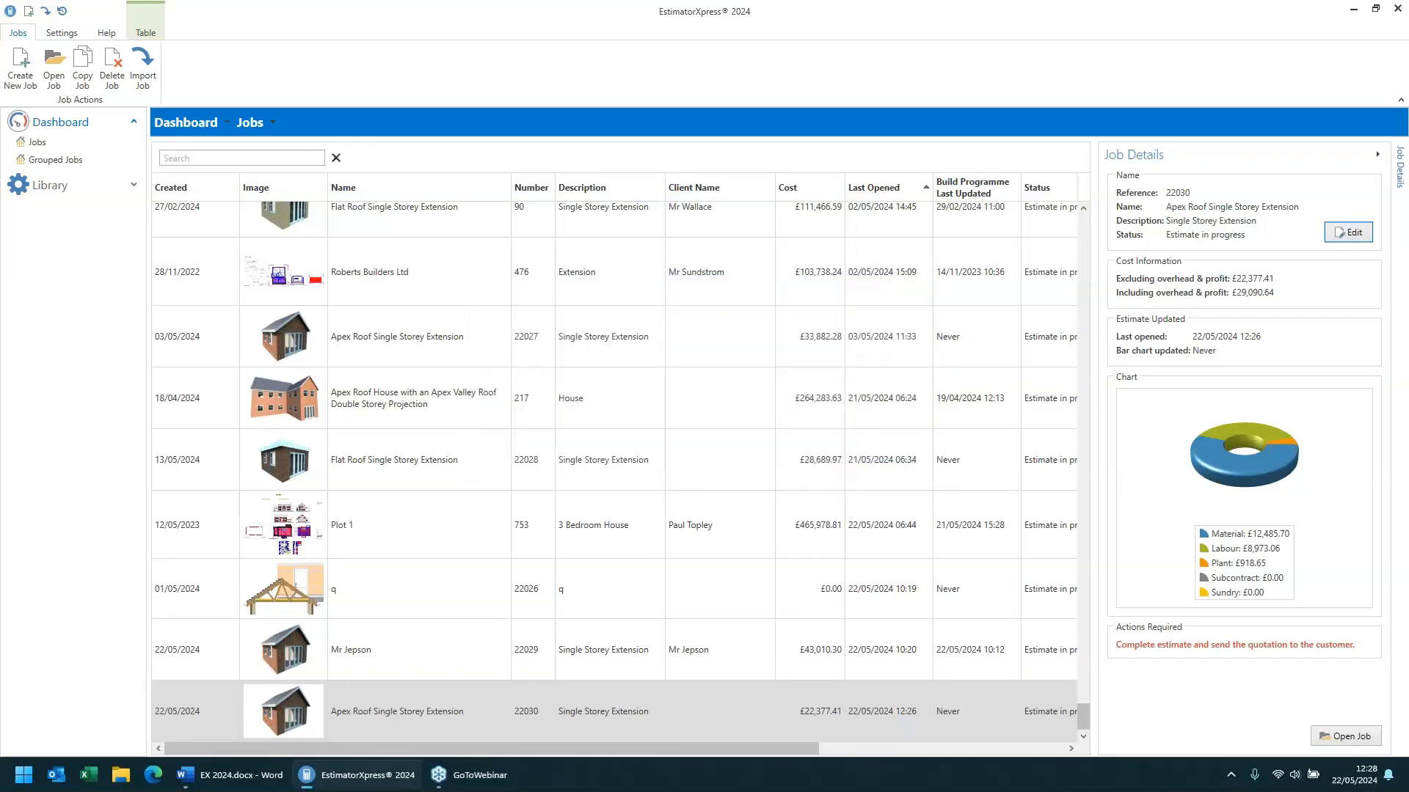